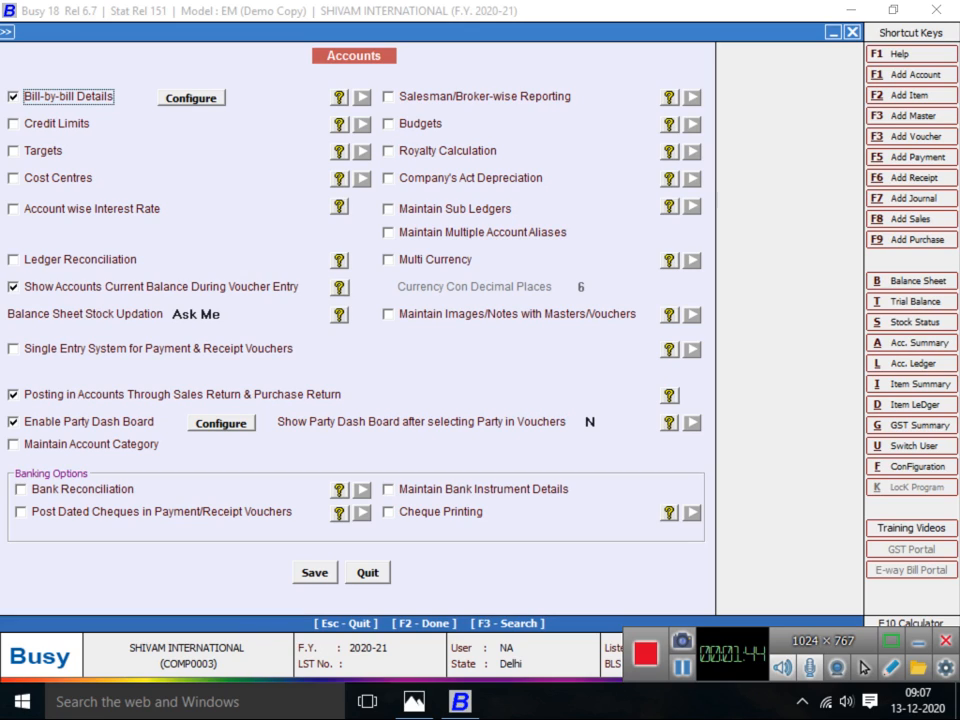
# Enable Account wise Interest Rate, Bank Reconciliation and Maintain Bank Instrument Details, then save
pyautogui.click(13, 209)
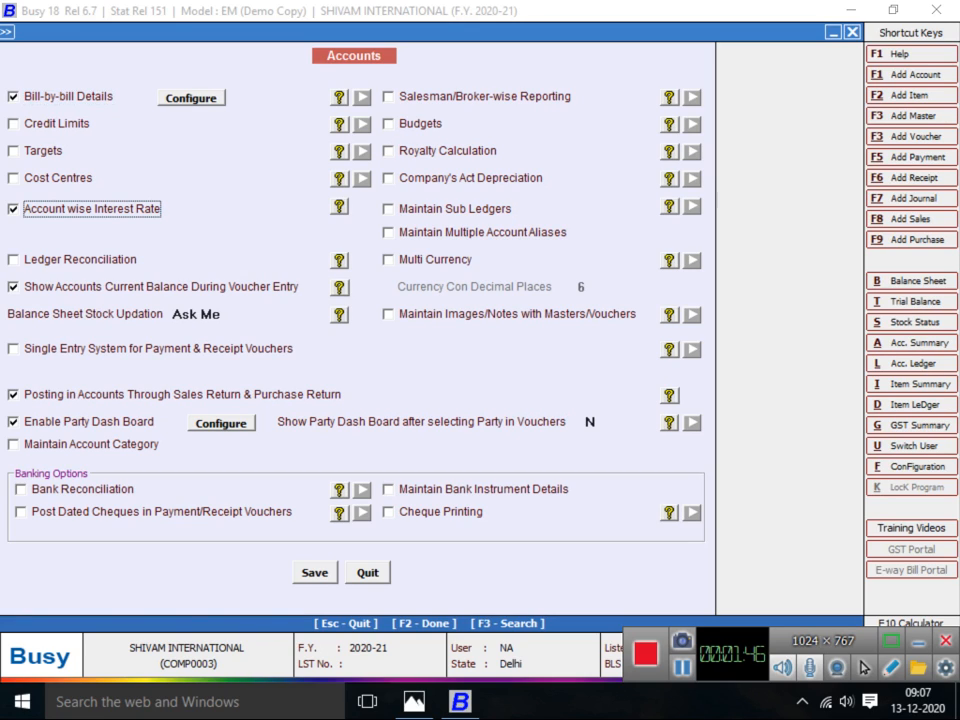
pyautogui.click(21, 490)
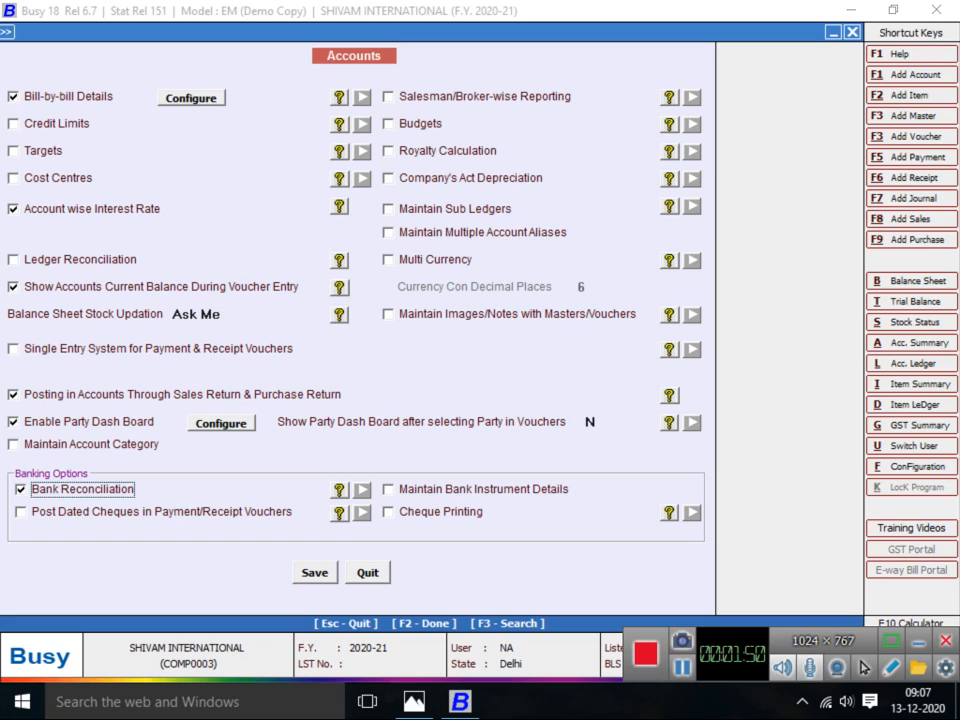
pyautogui.click(388, 490)
pyautogui.click(918, 641)
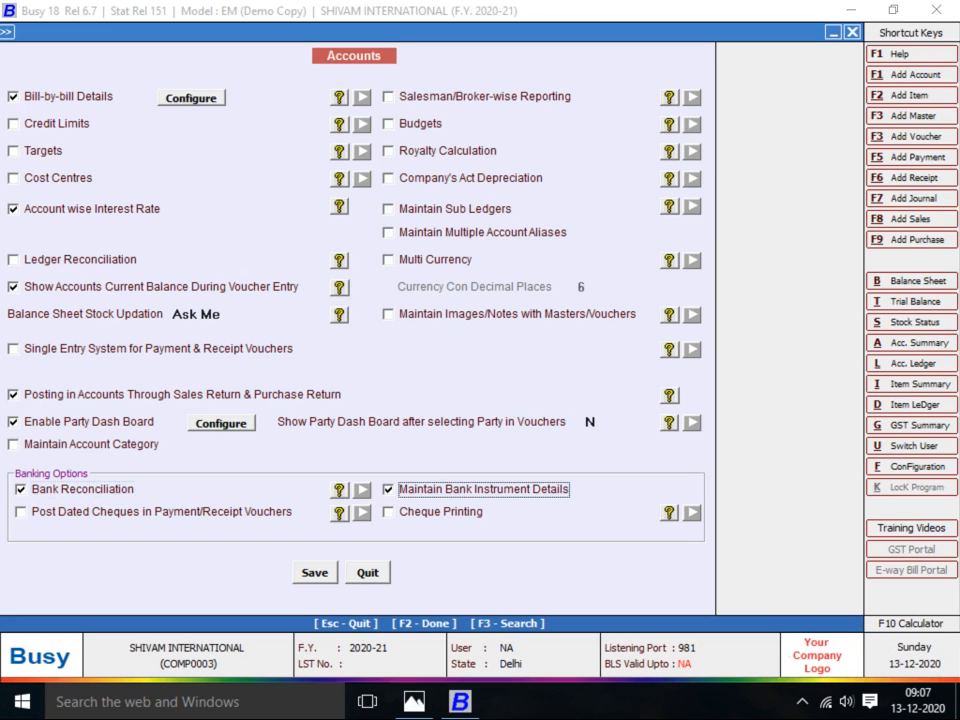
pyautogui.click(315, 573)
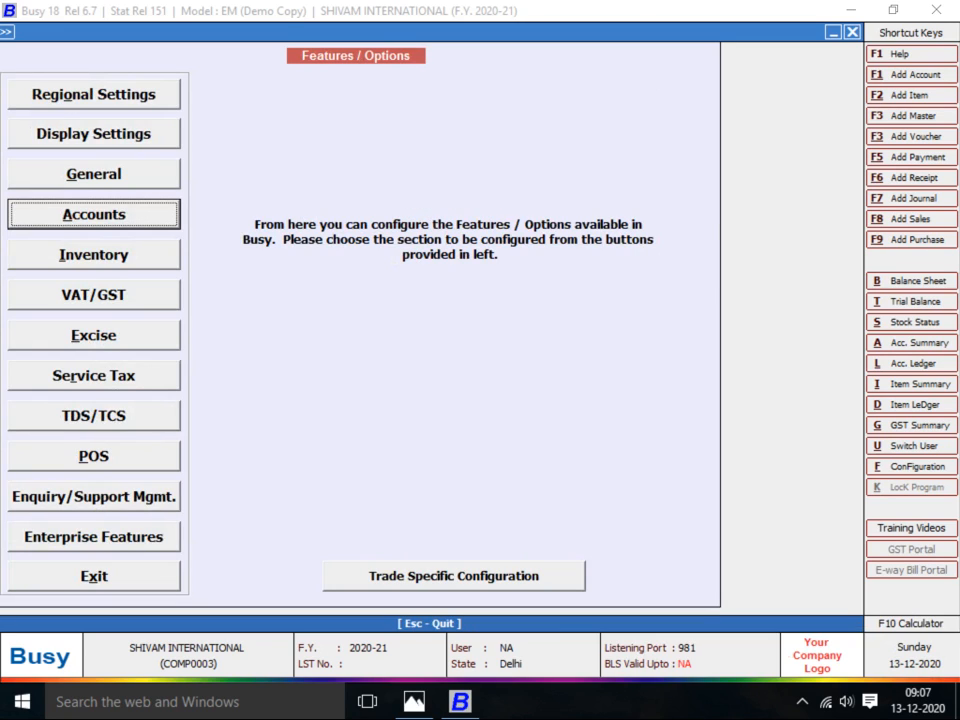
# In Inventory options, enable MC-wise stock and set the stock valuation method to FIFO
pyautogui.click(94, 255)
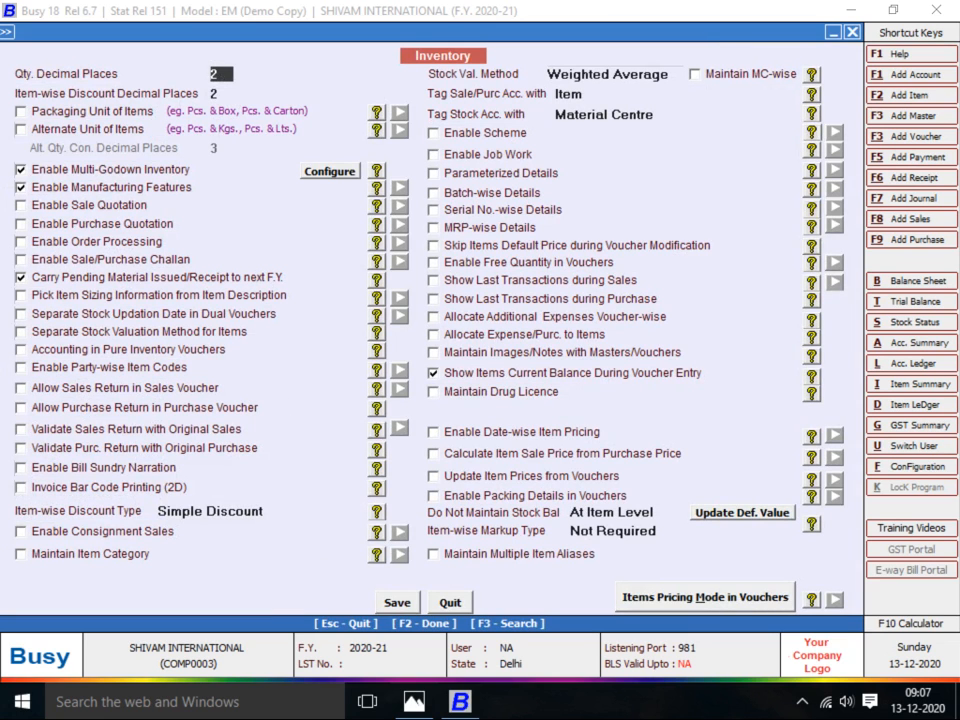
pyautogui.click(695, 75)
pyautogui.click(661, 75)
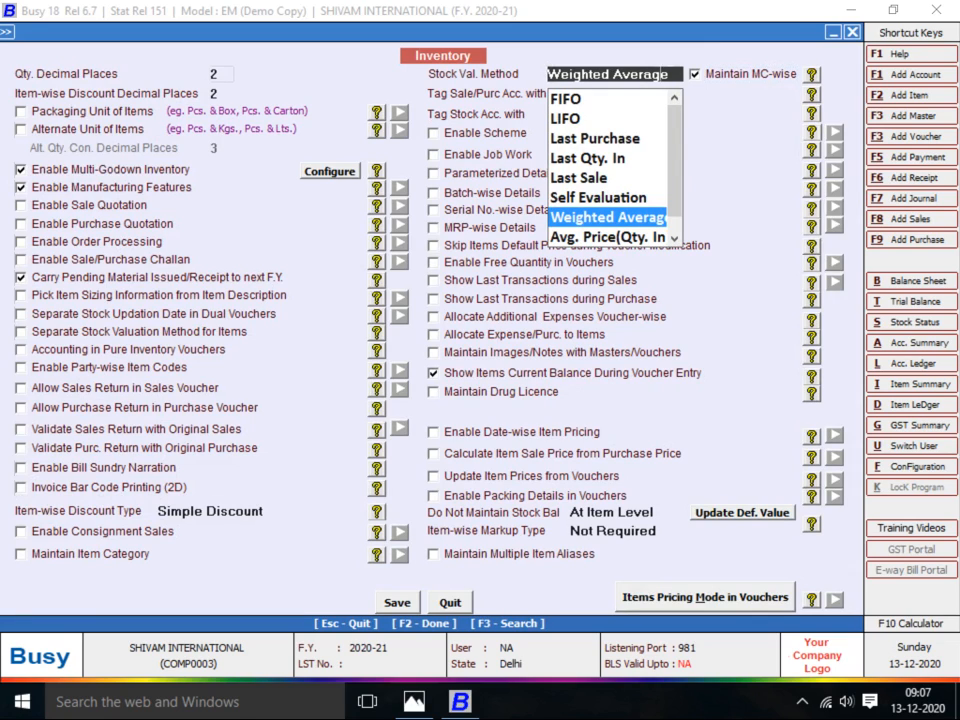
pyautogui.click(585, 99)
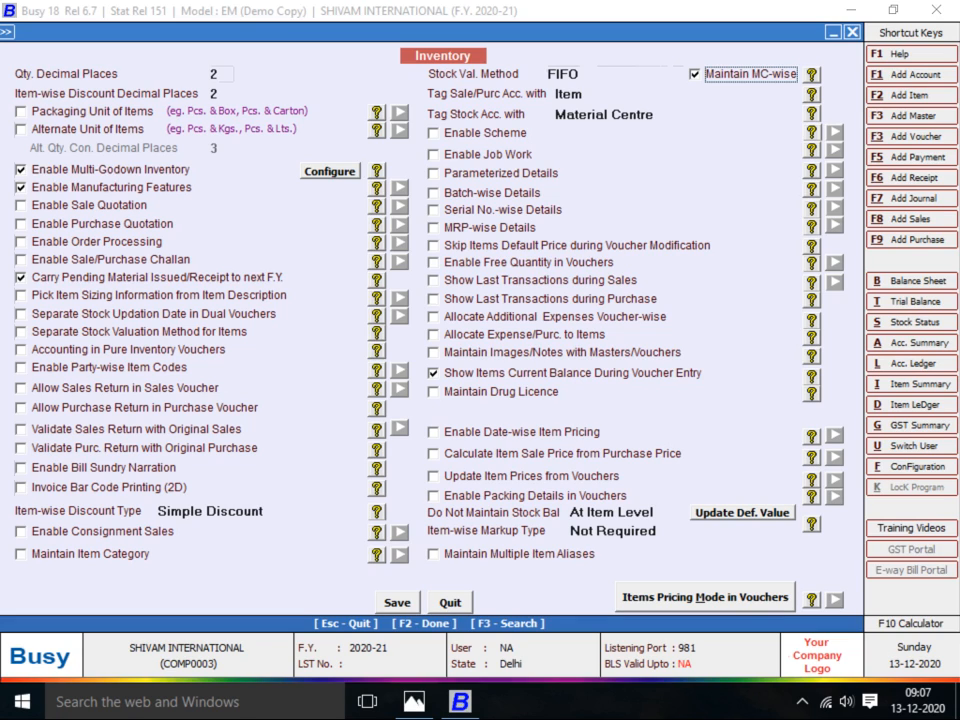
# Enable accounting in Material Issue, Material Receipt and Stock Transfer pure inventory vouchers
pyautogui.click(21, 350)
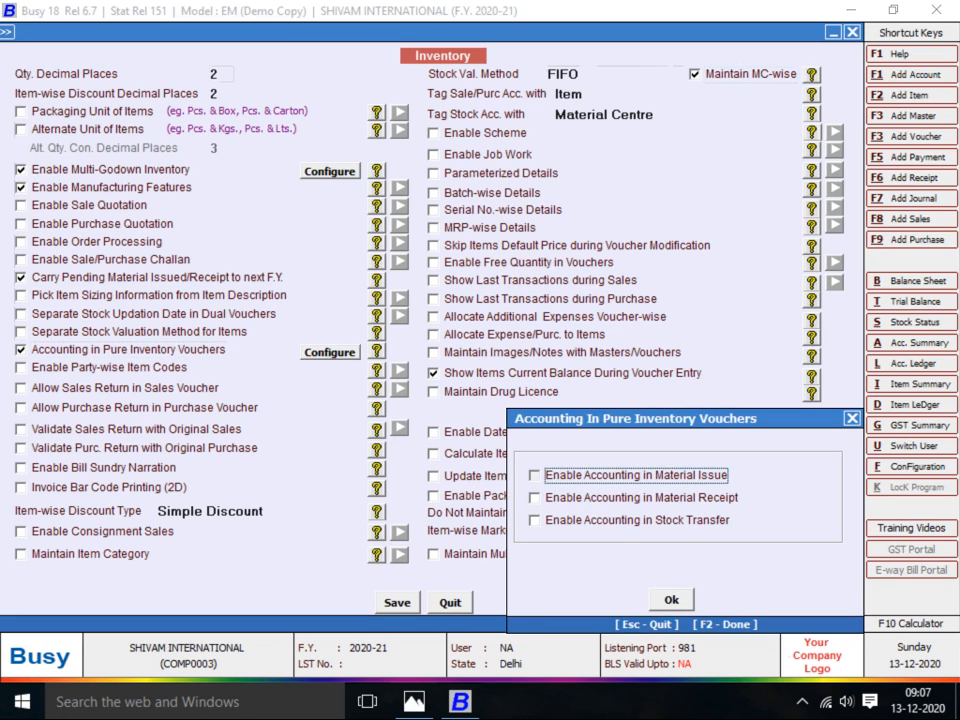
pyautogui.press('space')
pyautogui.press('Down')
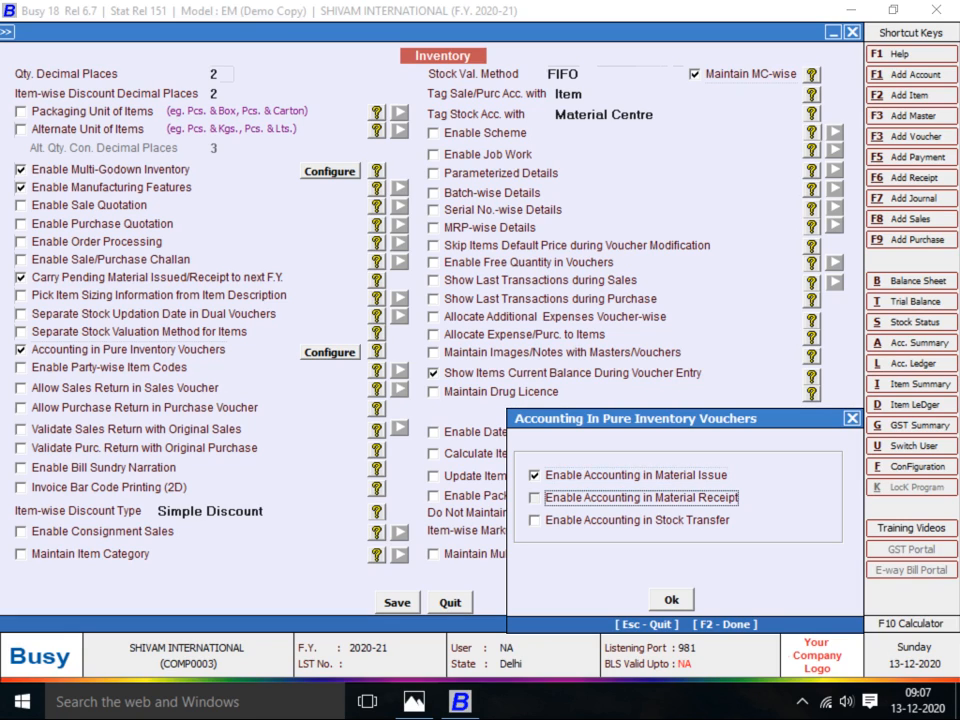
pyautogui.press('space')
pyautogui.press('Down')
pyautogui.press('space')
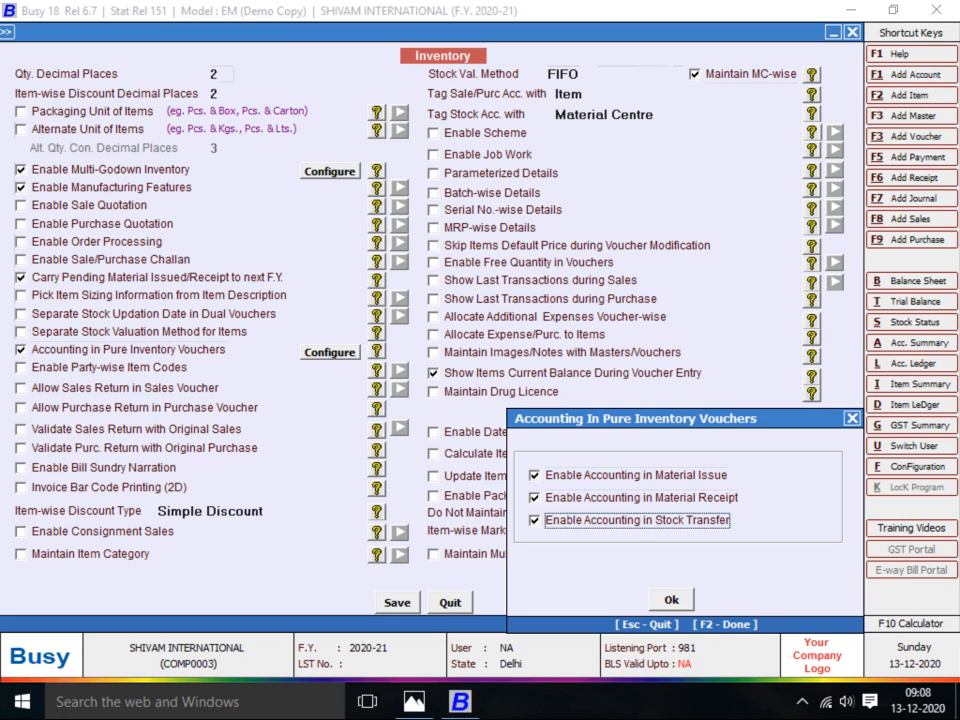
pyautogui.press('F2')
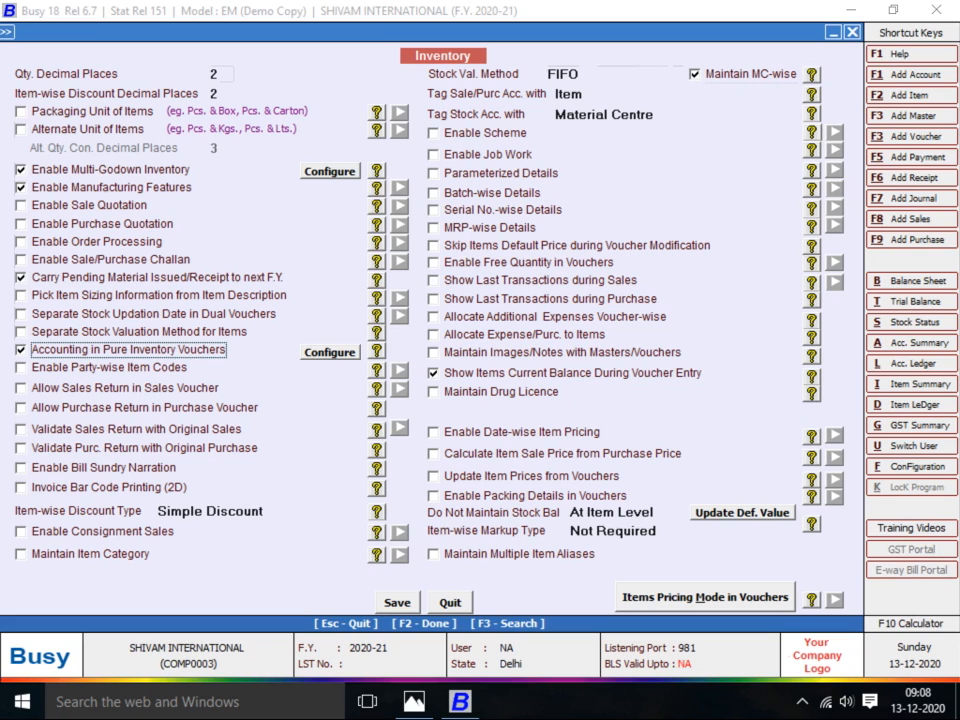
# Enable material centre at item level and save the inventory options
pyautogui.click(330, 171)
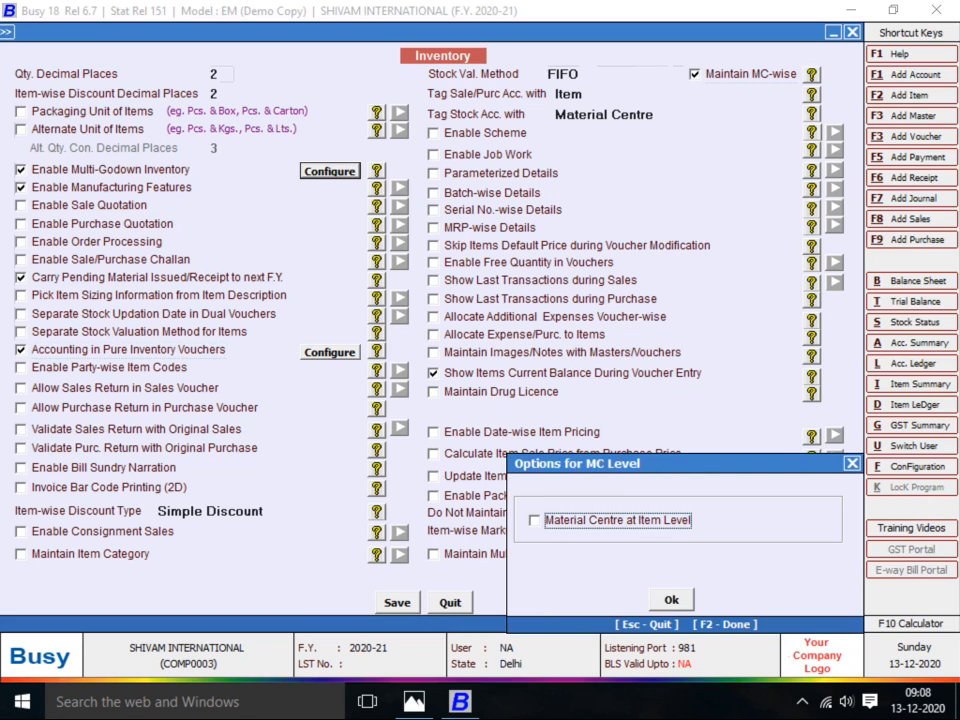
pyautogui.press('space')
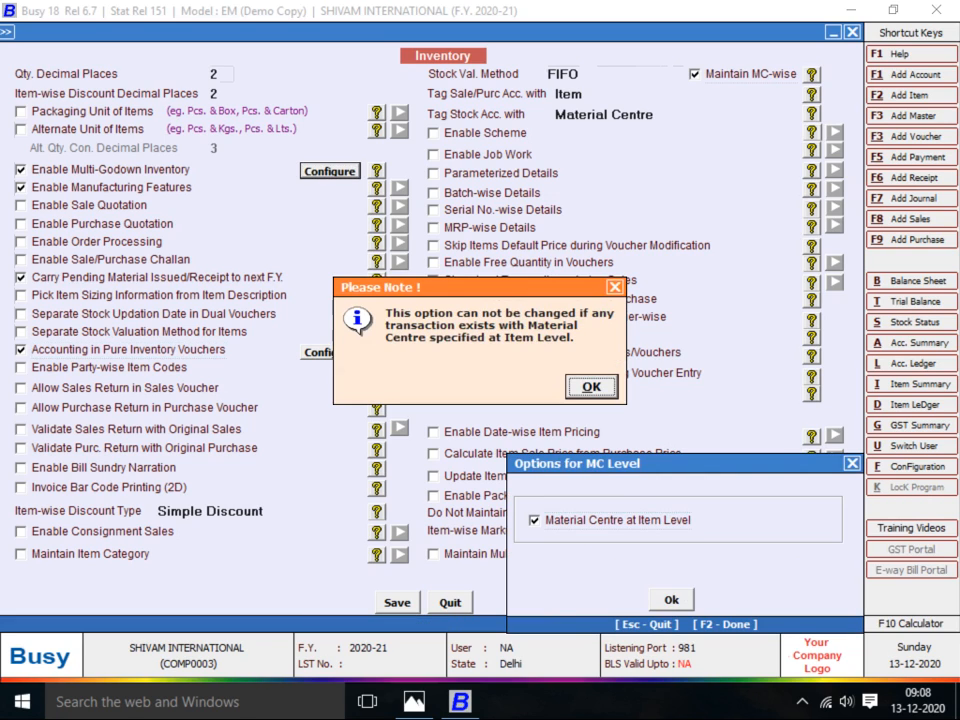
pyautogui.press('Return')
pyautogui.press('F2')
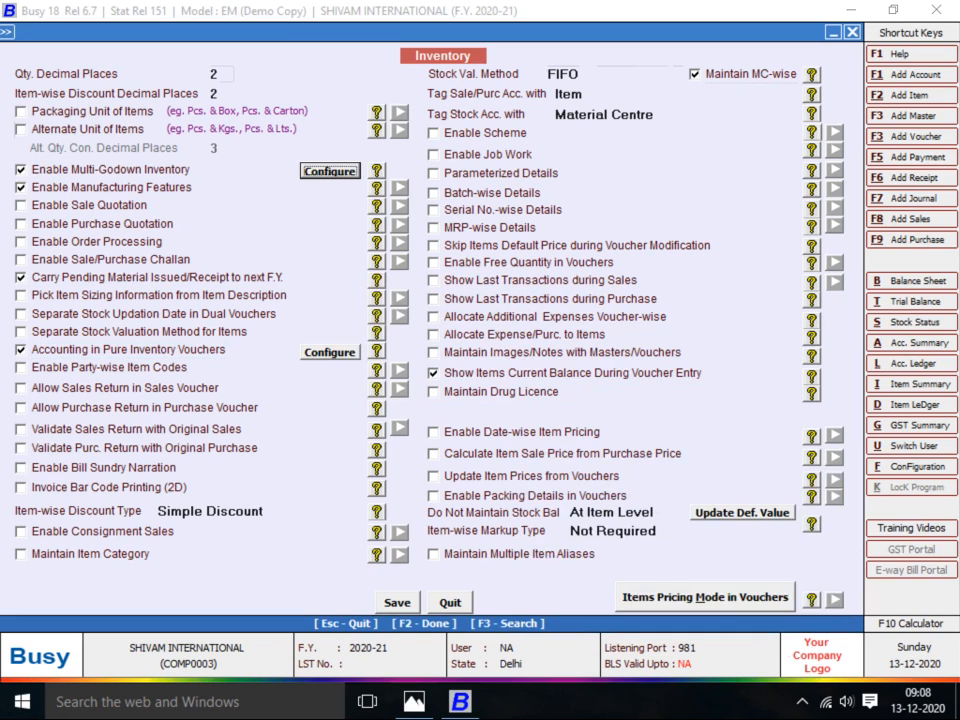
pyautogui.press('F2')
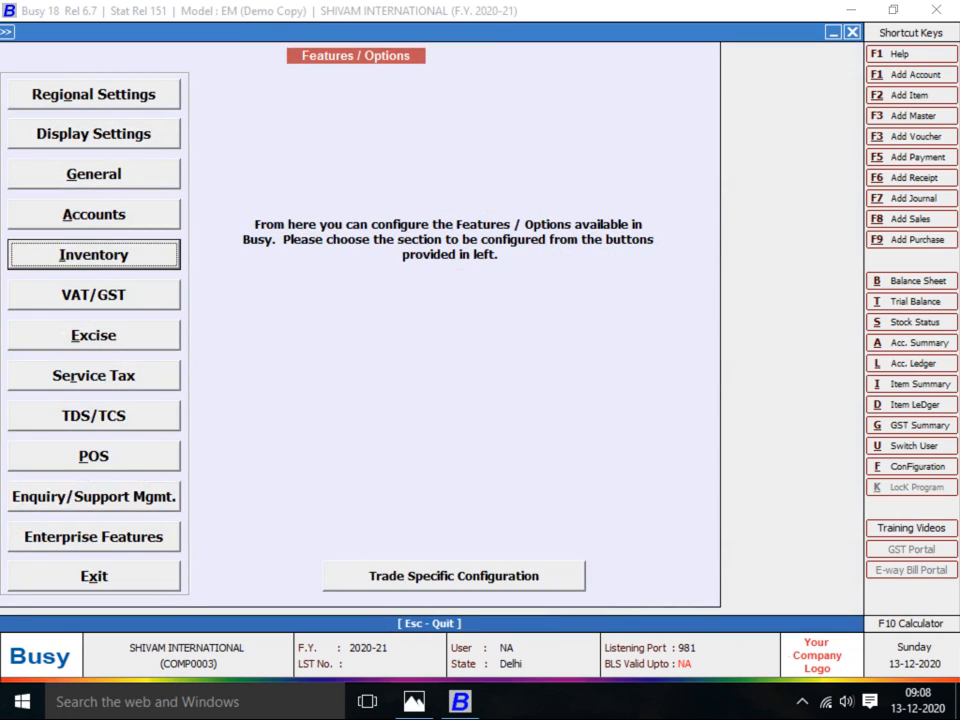
# Open the account list from Administration > Masters > Account > List
pyautogui.press('Escape')
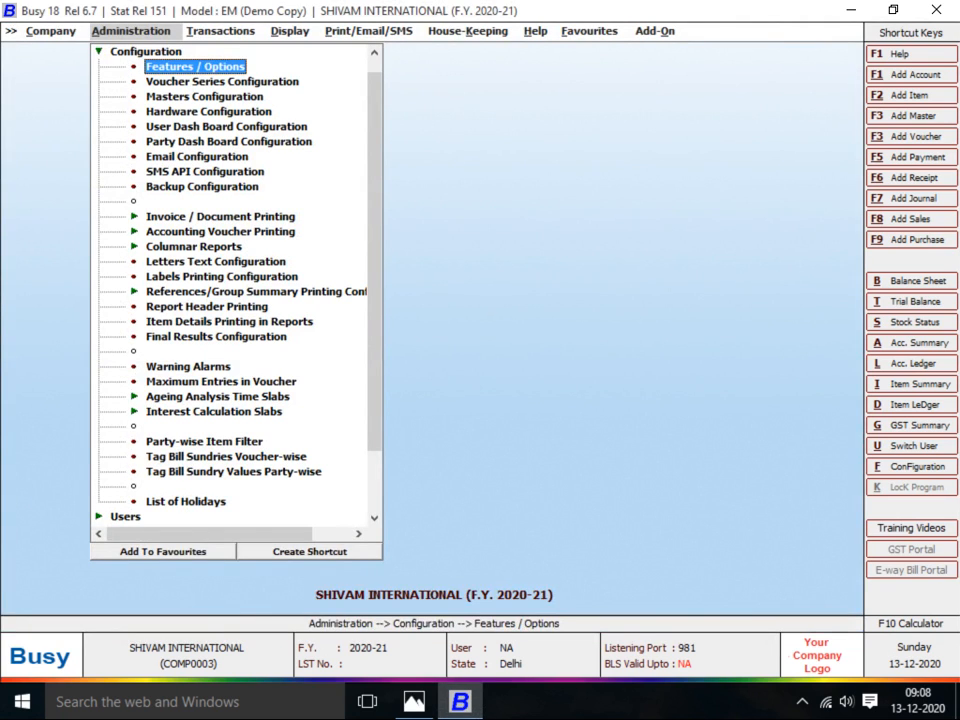
pyautogui.press('Up')
pyautogui.press('Return')
pyautogui.press('Up')
pyautogui.press('Return')
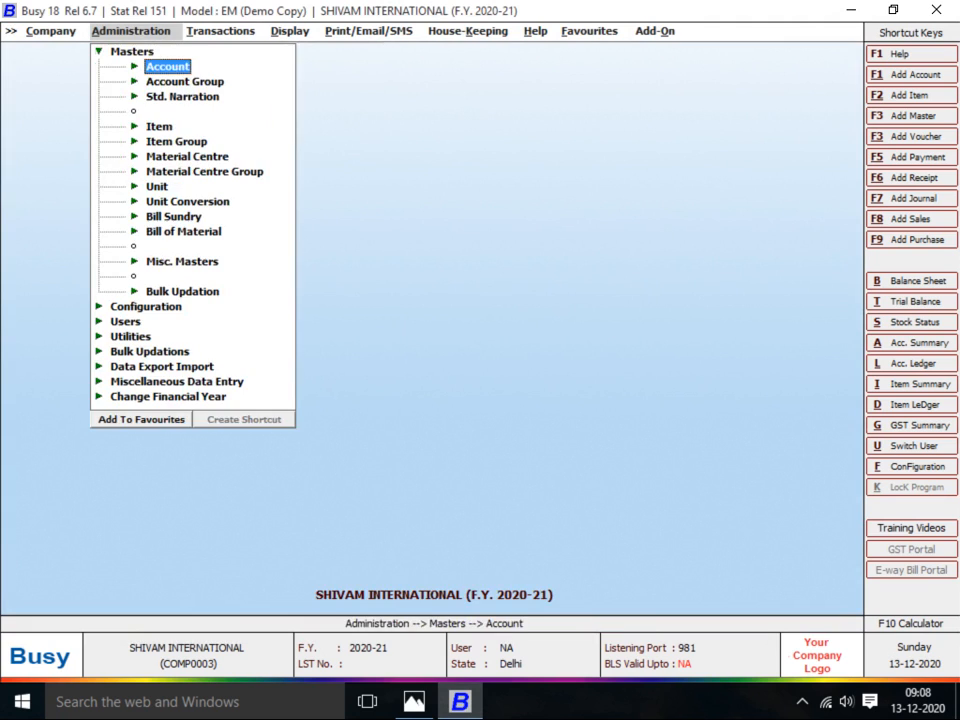
pyautogui.press('Down')
pyautogui.press('Up')
pyautogui.press('Return')
pyautogui.press('Down')
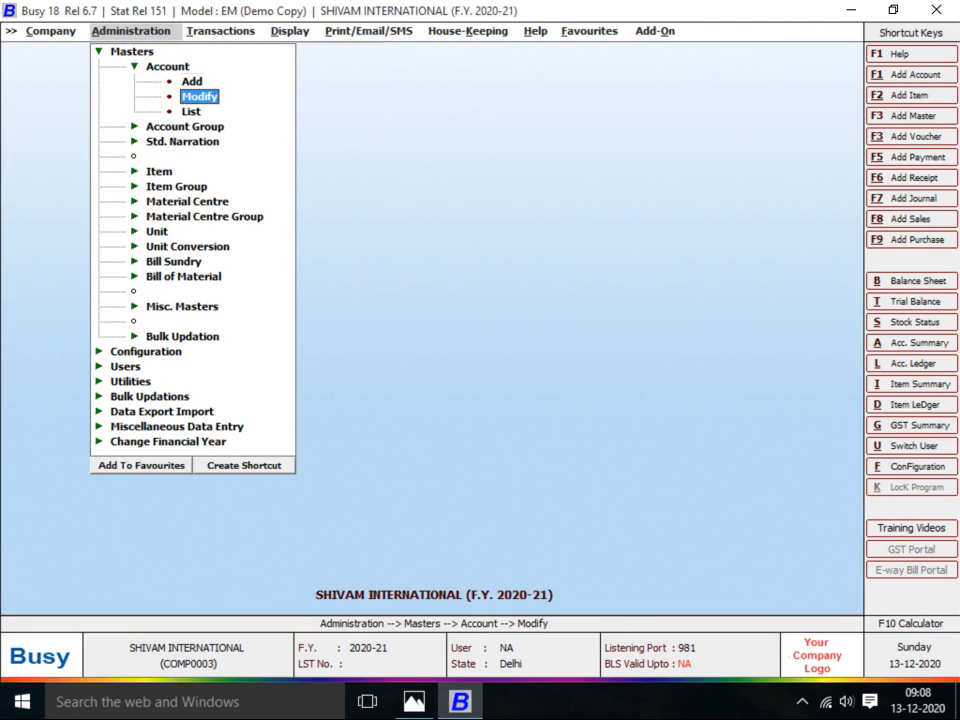
pyautogui.press('Down')
pyautogui.press('Return')
pyautogui.press('Return')
pyautogui.press('Return')
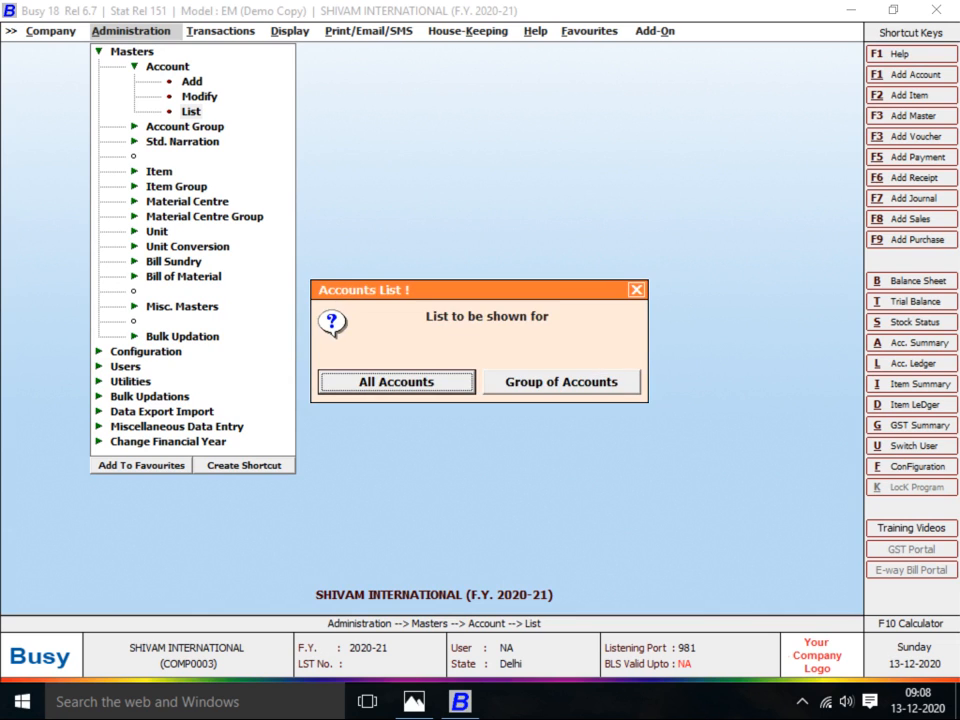
pyautogui.press('Return')
# List the Sundry Creditors group in Standard Format and open A.R SALES CORPORATION
pyautogui.press('Escape')
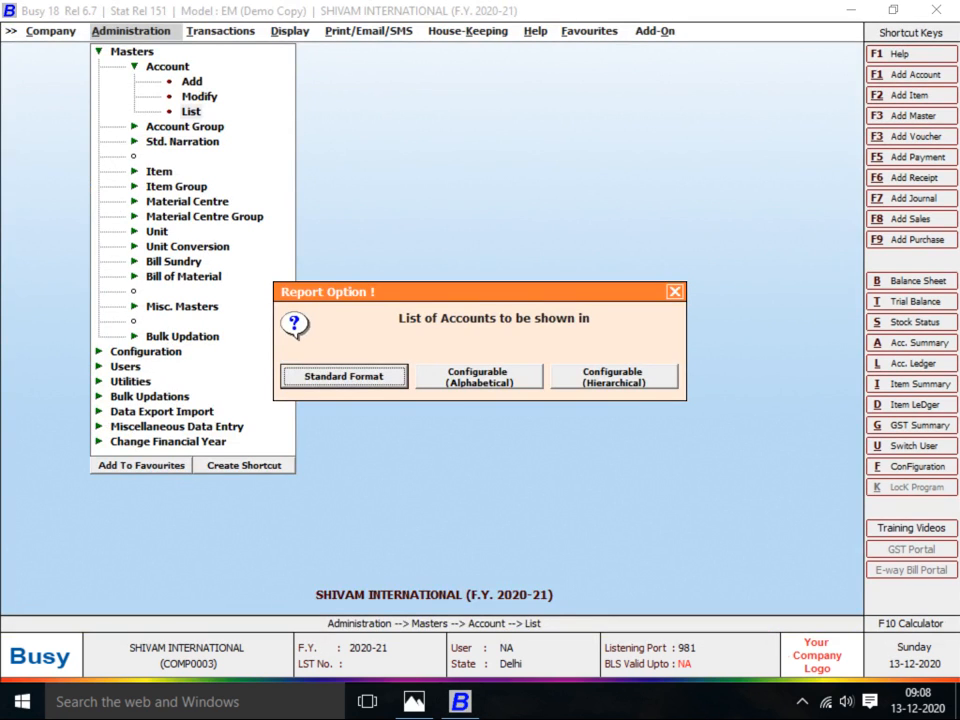
pyautogui.press('Return')
pyautogui.press('Right')
pyautogui.press('Return')
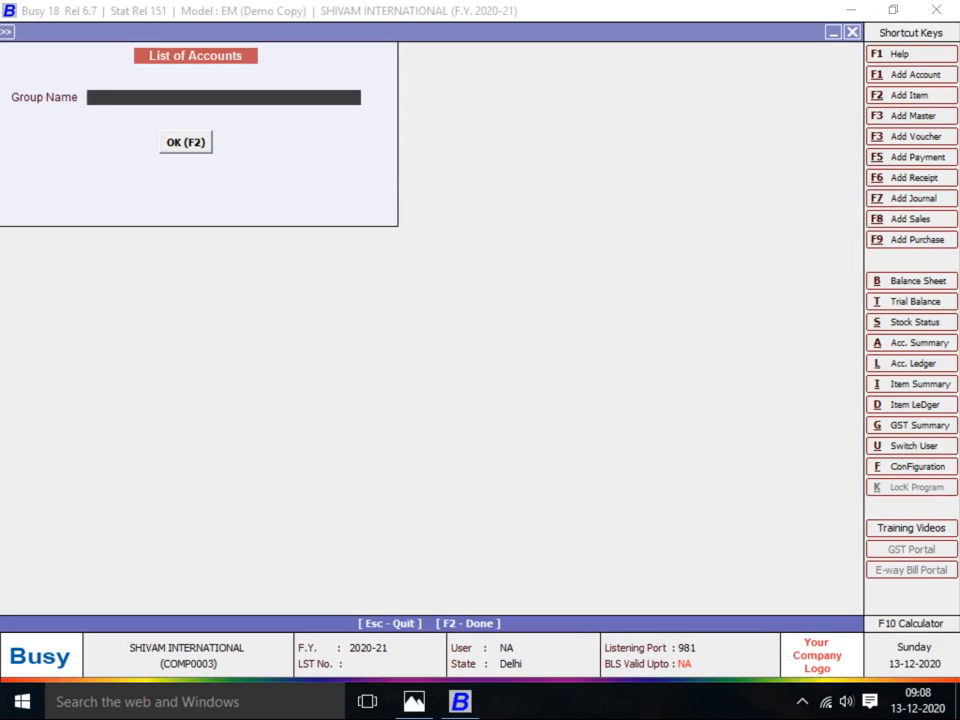
pyautogui.write('sun')
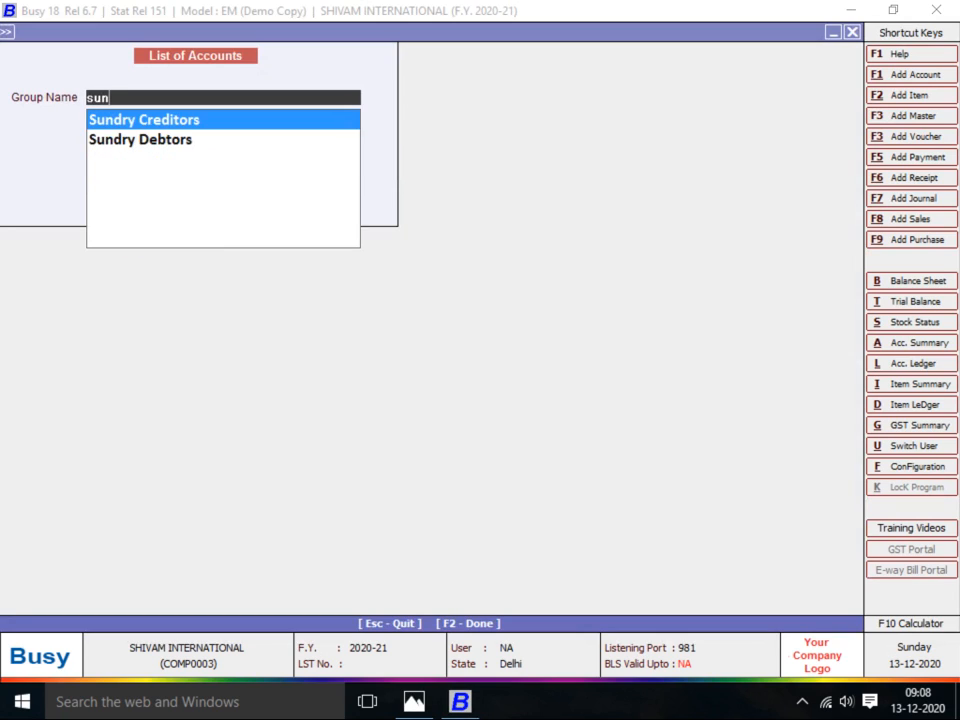
pyautogui.press('Return')
pyautogui.press('Return')
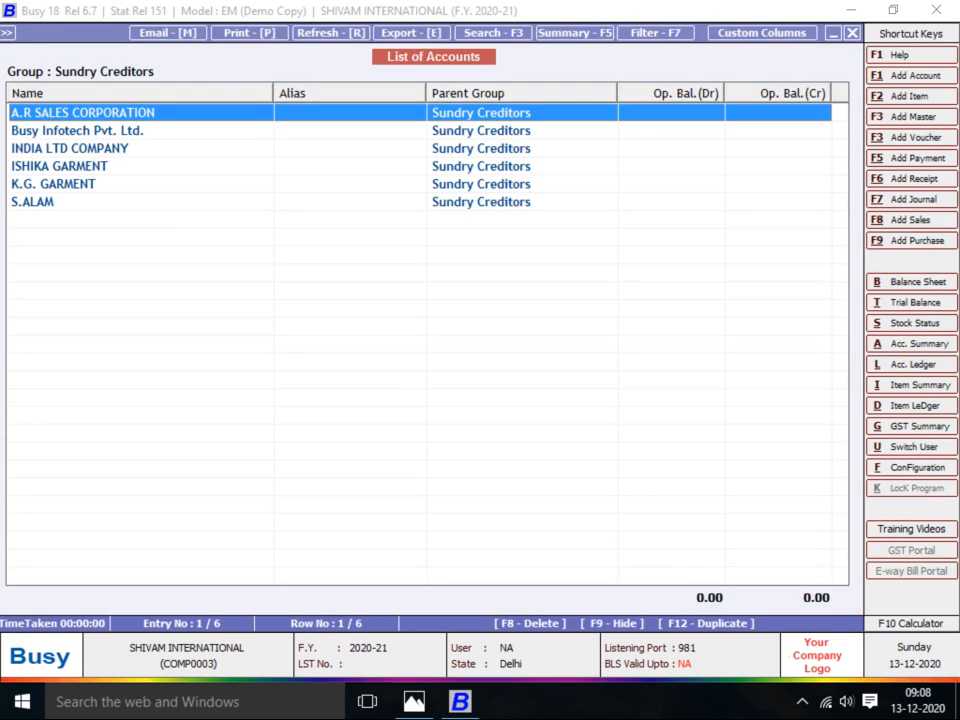
pyautogui.press('Return')
pyautogui.press('Return')
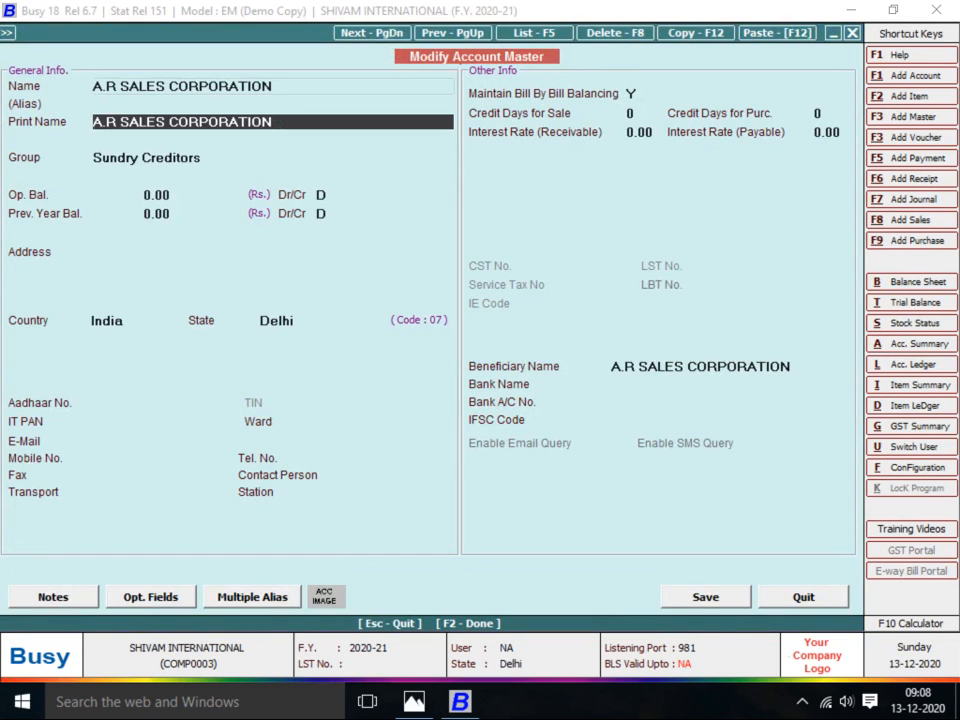
# Give A.R SALES CORPORATION 8 purchase credit days and 12.00 payable interest, and save
pyautogui.press('Return')
pyautogui.press('Return')
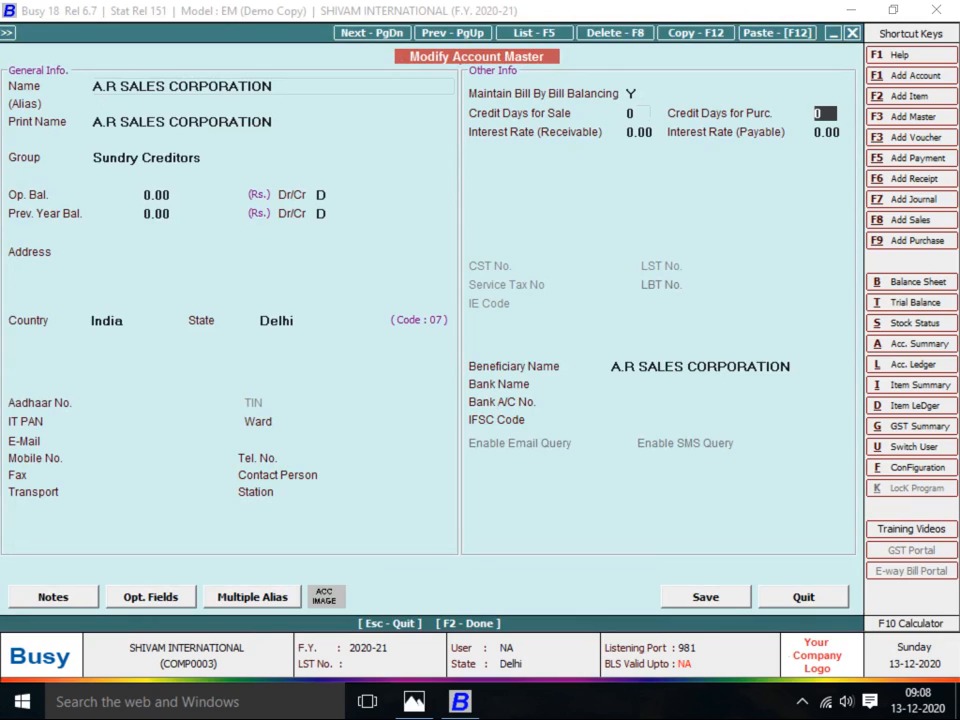
pyautogui.write('8')
pyautogui.press('Return')
pyautogui.press('Return')
pyautogui.write('12')
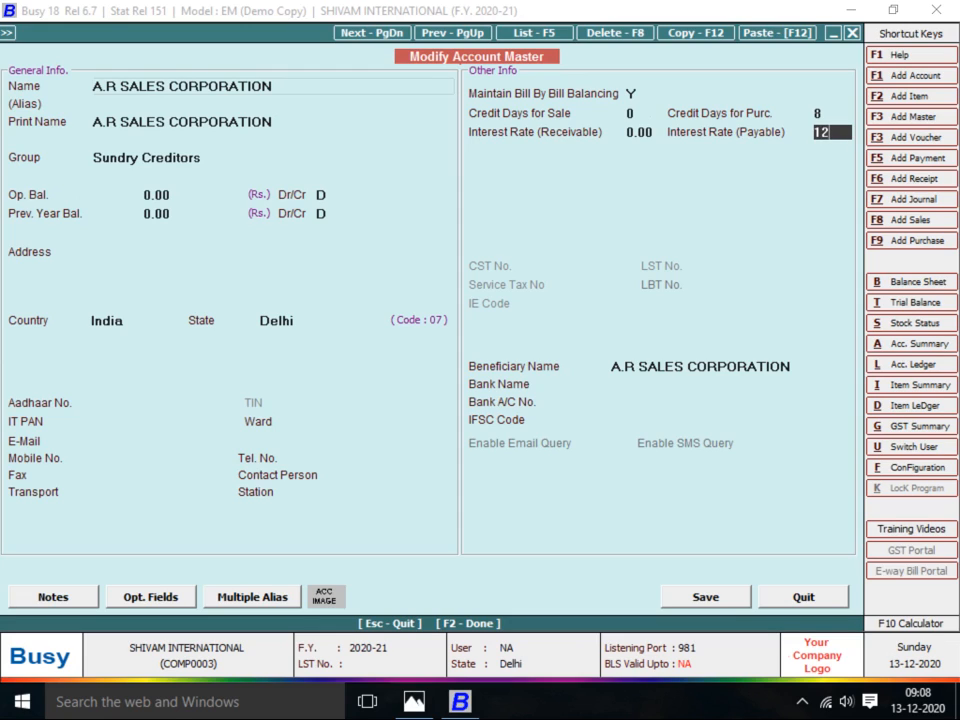
pyautogui.press('Return')
pyautogui.press('Return')
pyautogui.press('Return')
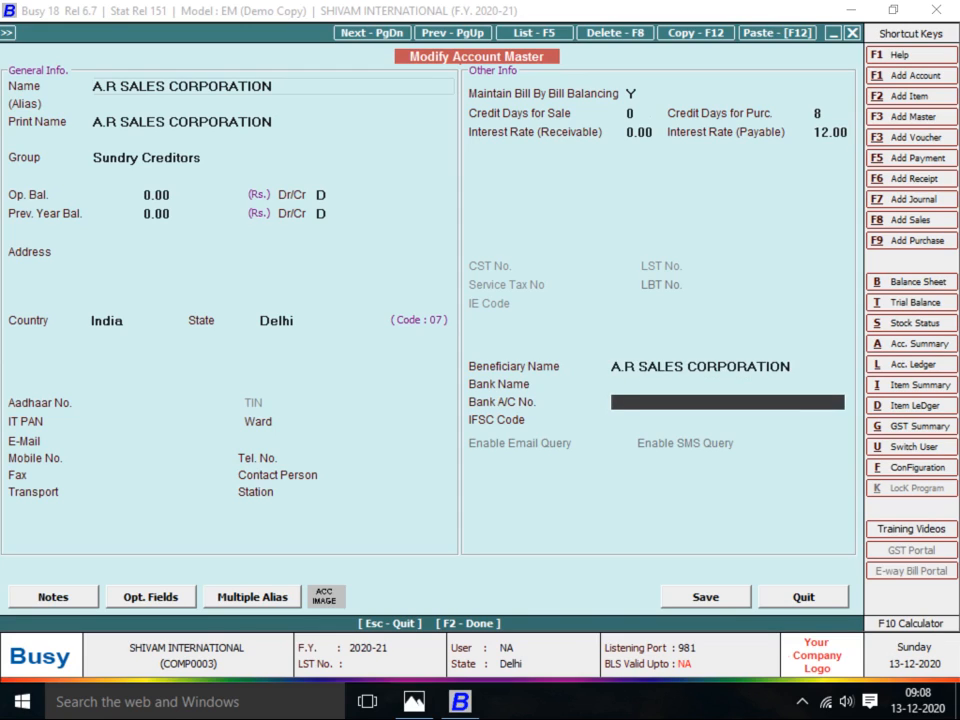
pyautogui.press('F2')
pyautogui.press('Return')
pyautogui.press('Down')
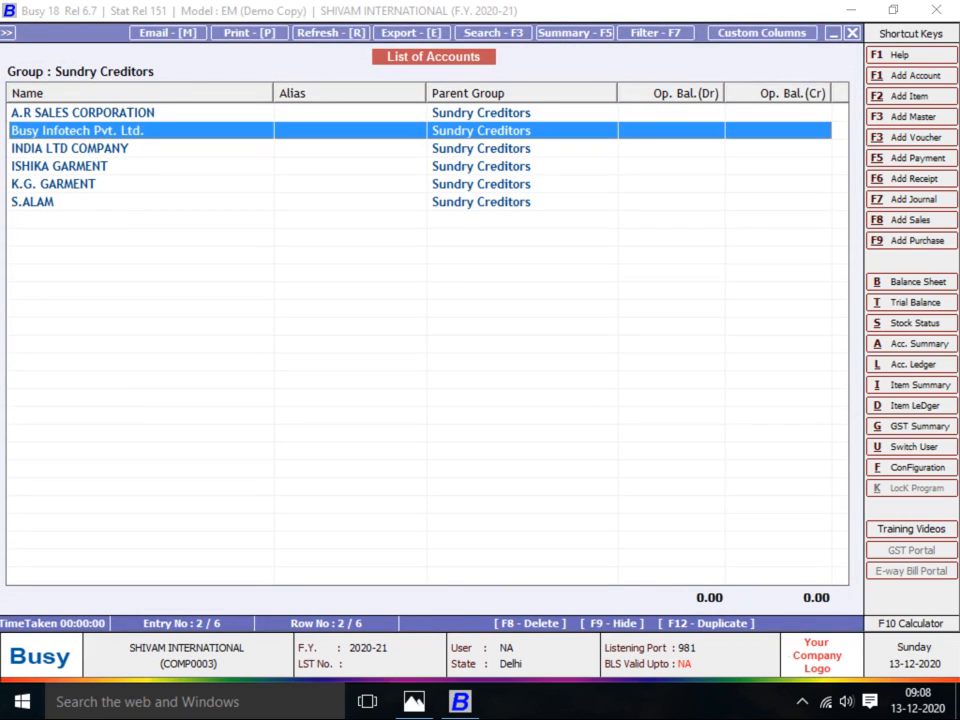
pyautogui.press('Down')
pyautogui.press('Return')
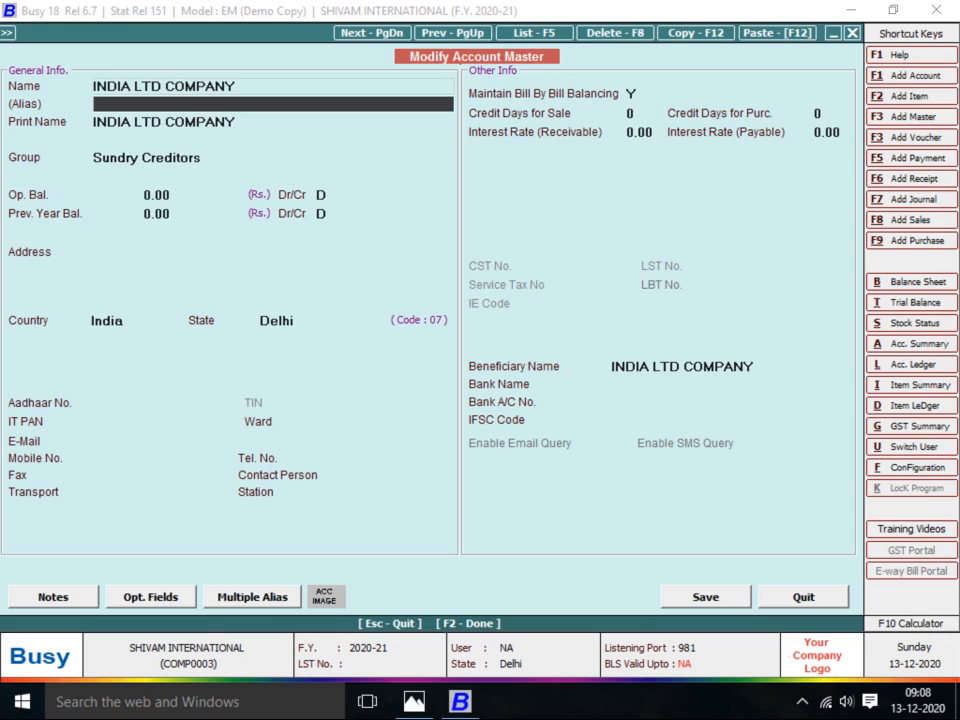
# Give INDIA LTD COMPANY 8 purchase credit days and 12 payable interest, and save
pyautogui.press('Return')
pyautogui.press('Return')
pyautogui.press('Return')
pyautogui.press('Return')
pyautogui.press('Return')
pyautogui.press('Return')
pyautogui.press('Return')
pyautogui.press('Return')
pyautogui.press('Return')
pyautogui.press('Return')
pyautogui.press('Return')
pyautogui.press('Return')
pyautogui.press('Return')
pyautogui.press('Return')
pyautogui.press('Return')
pyautogui.press('Return')
pyautogui.press('Return')
pyautogui.press('Return')
pyautogui.press('Return')
pyautogui.press('Return')
pyautogui.write('8')
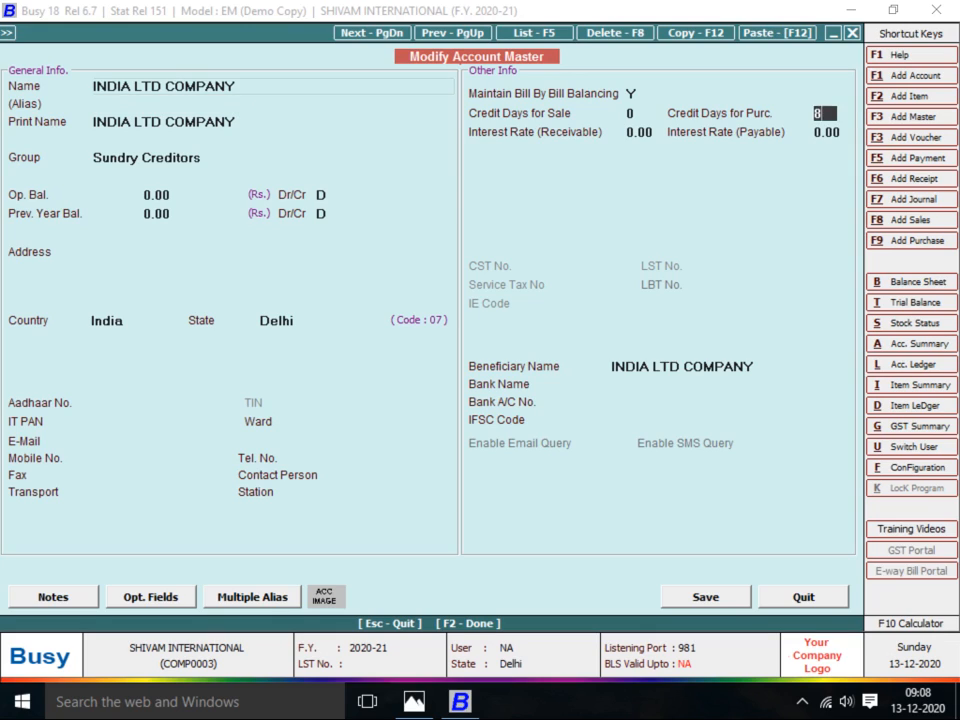
pyautogui.press('Return')
pyautogui.write('1')
pyautogui.press('BackSpace')
pyautogui.press('Return')
pyautogui.write('12')
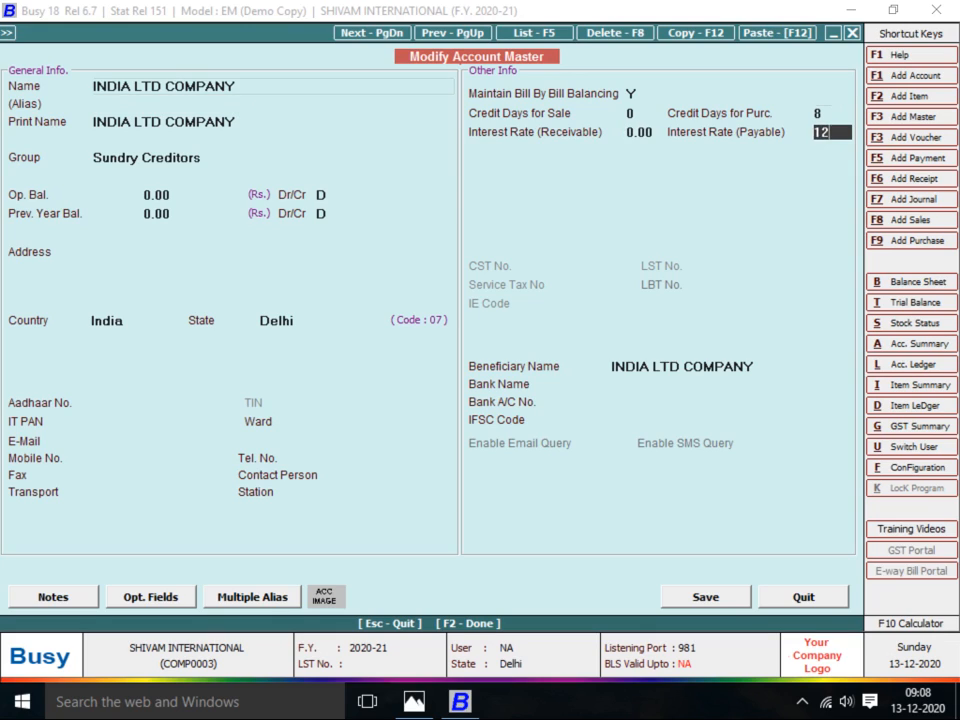
pyautogui.press('Return')
pyautogui.press('Return')
pyautogui.press('Return')
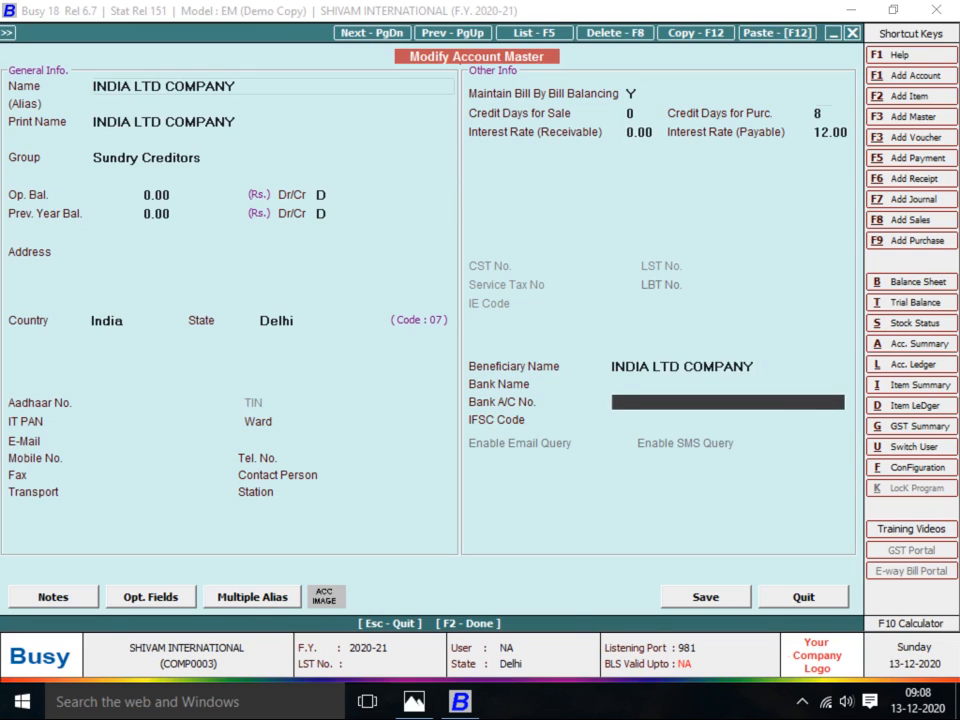
pyautogui.press('F2')
pyautogui.press('Return')
# Update ISHIKA GARMENT's purchase credit days and 12 payable interest rate, and save
pyautogui.press('Down')
pyautogui.press('Return')
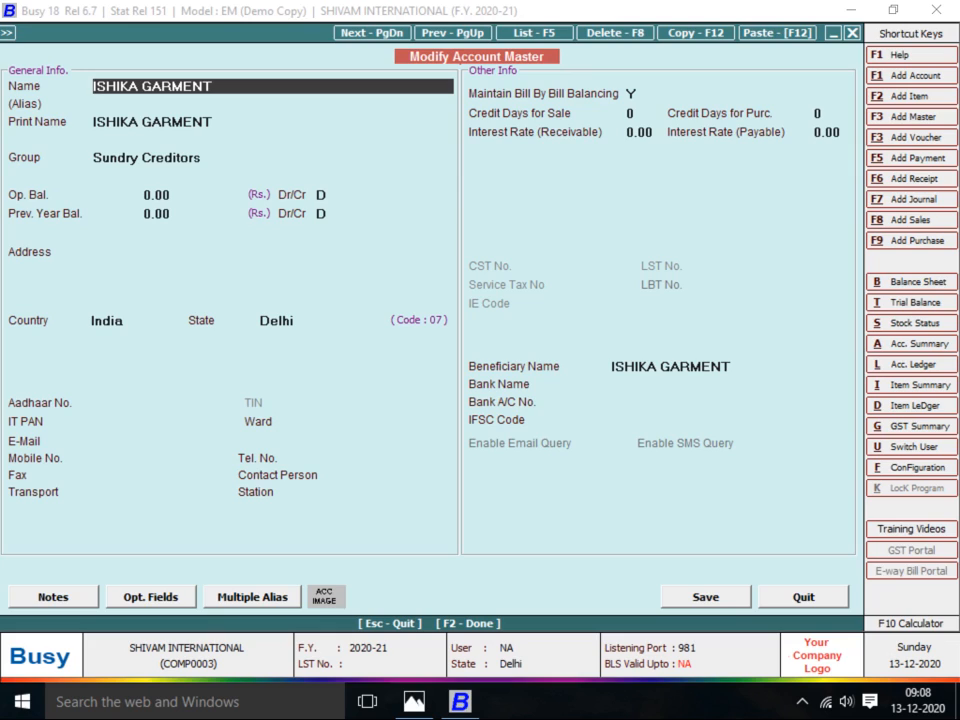
pyautogui.click(824, 114)
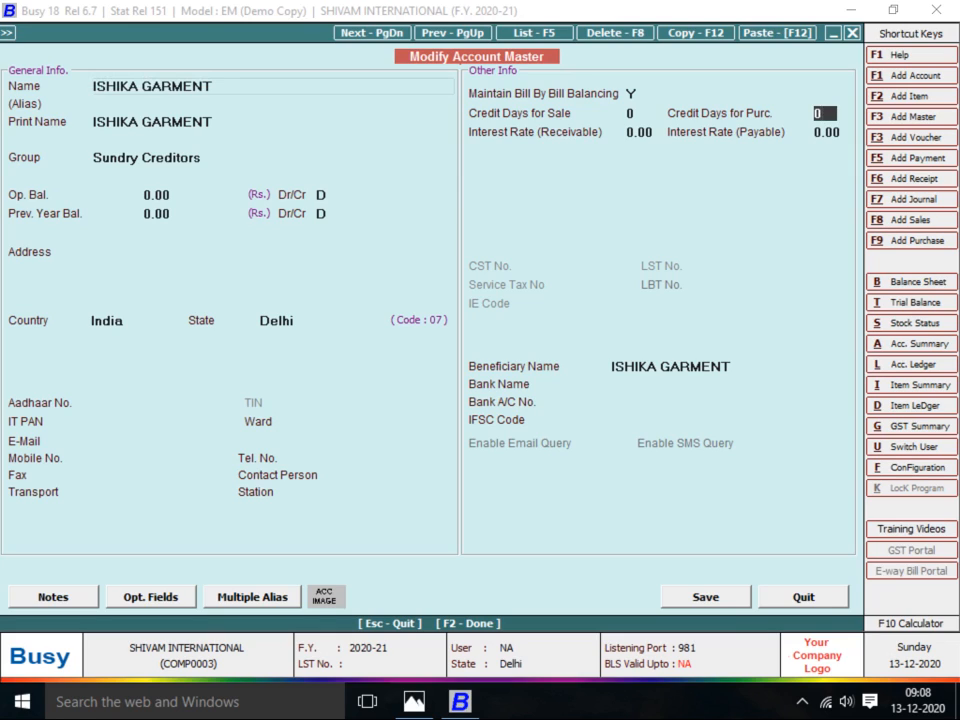
pyautogui.press('BackSpace')
pyautogui.write('3')
pyautogui.press('Return')
pyautogui.press('Return')
pyautogui.write('12')
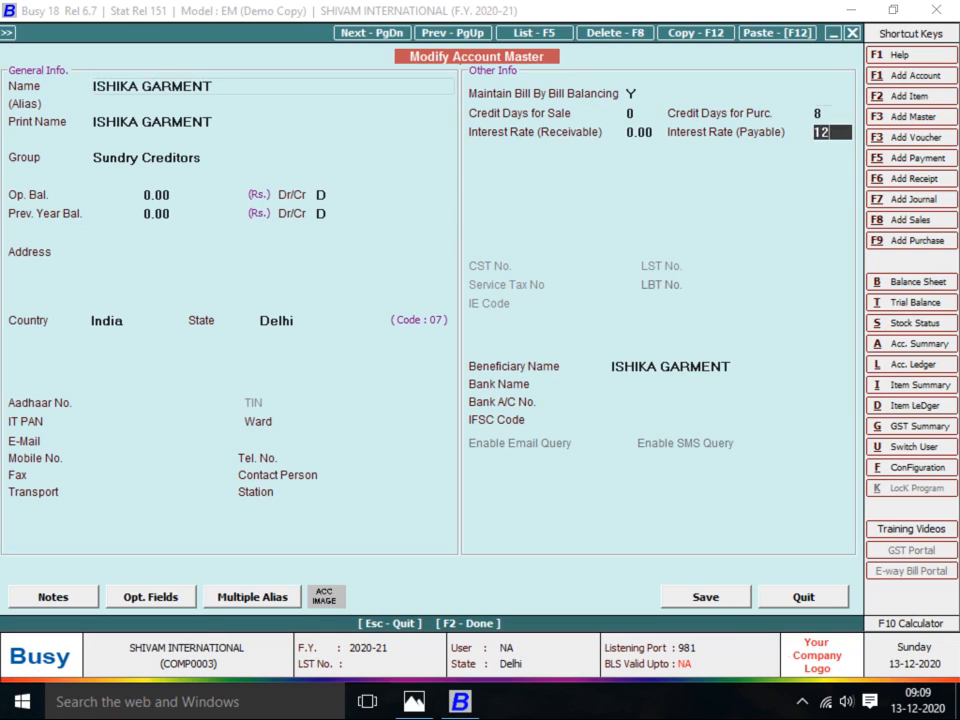
pyautogui.press('Return')
pyautogui.press('Return')
pyautogui.press('Return')
pyautogui.press('Return')
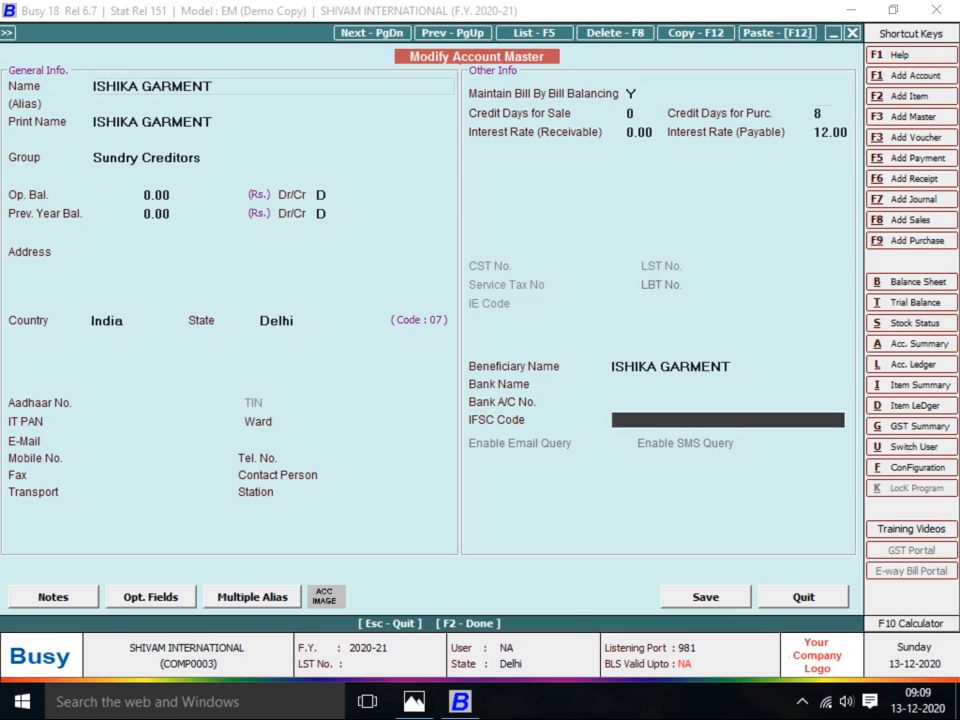
pyautogui.press('Return')
# Give K.G. GARMENT 8 purchase credit days and 12 payable interest, and save
pyautogui.press('Return')
pyautogui.press('Down')
pyautogui.press('Return')
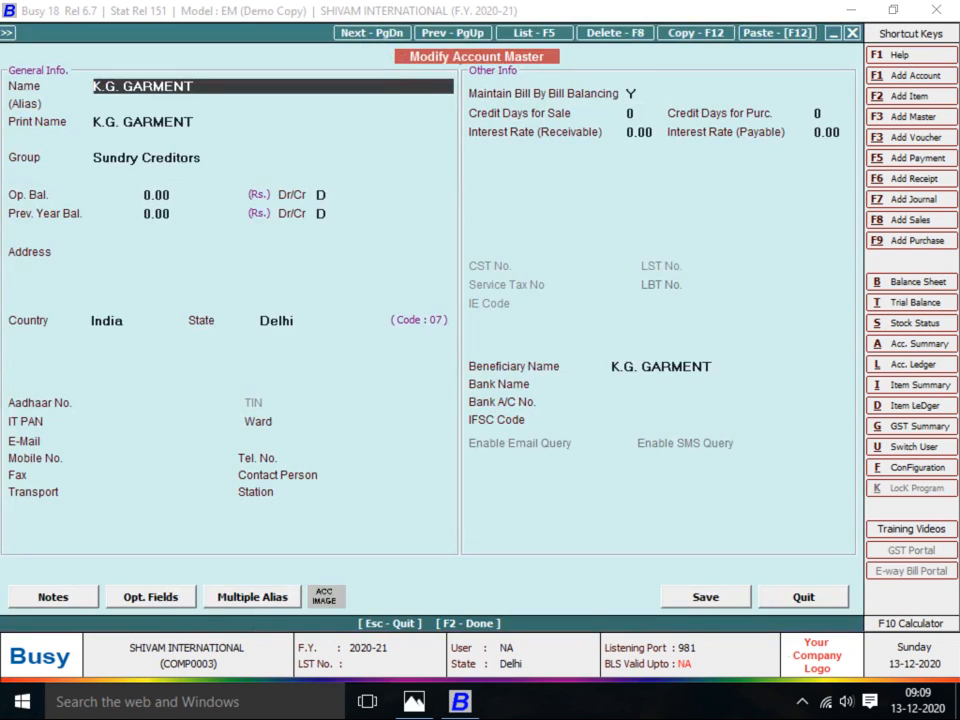
pyautogui.click(824, 114)
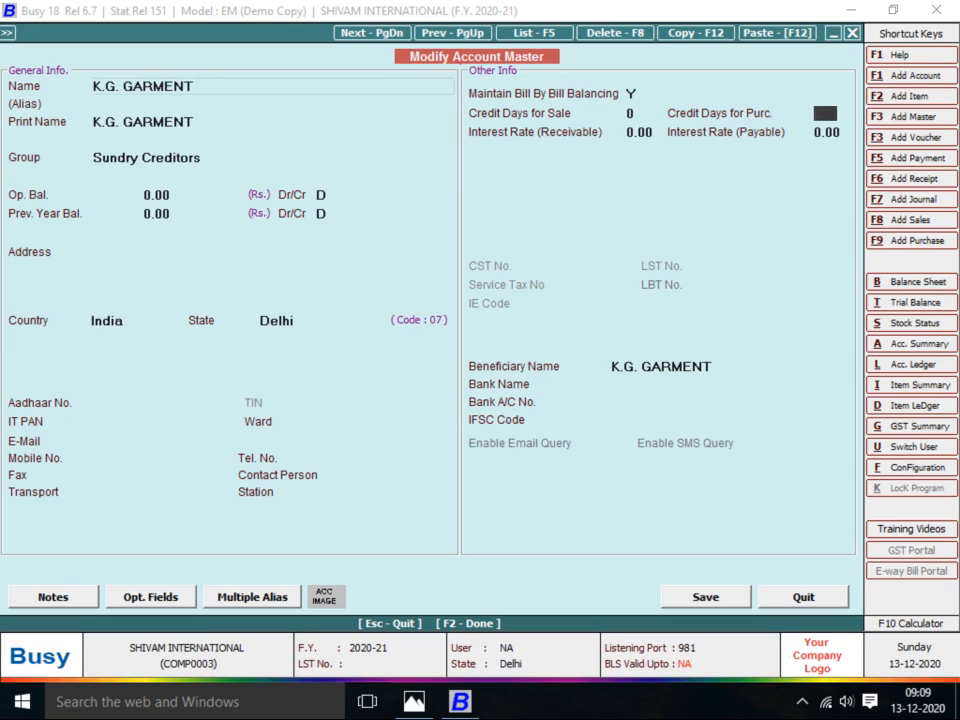
pyautogui.write('8')
pyautogui.press('Return')
pyautogui.press('Return')
pyautogui.write('12')
pyautogui.press('Return')
pyautogui.press('Return')
pyautogui.press('Return')
pyautogui.press('Return')
pyautogui.press('Return')
pyautogui.press('Return')
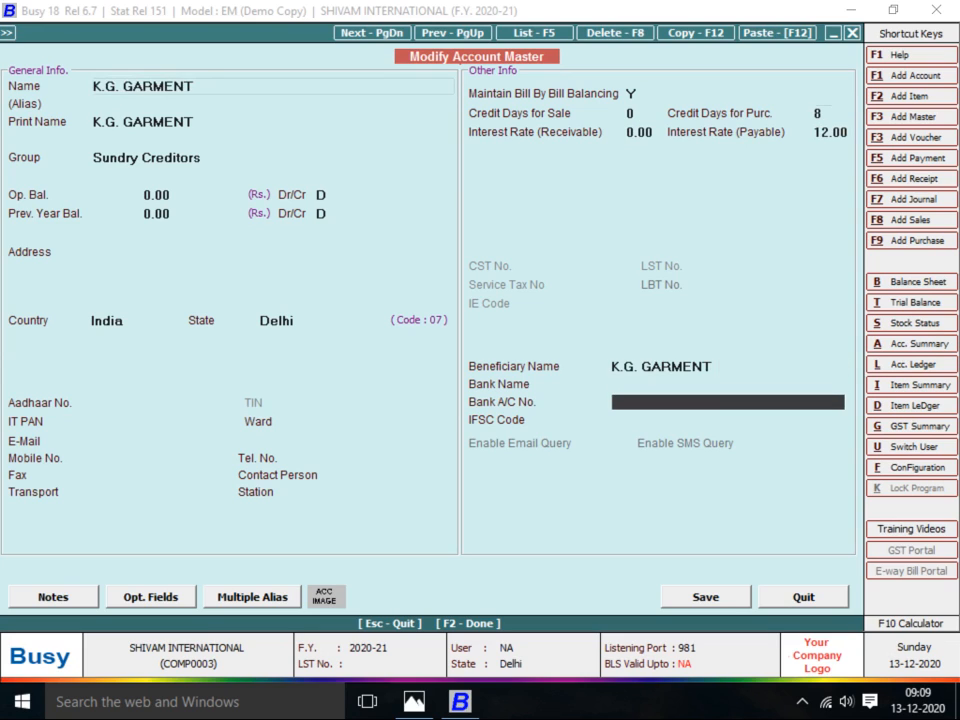
pyautogui.press('Down')
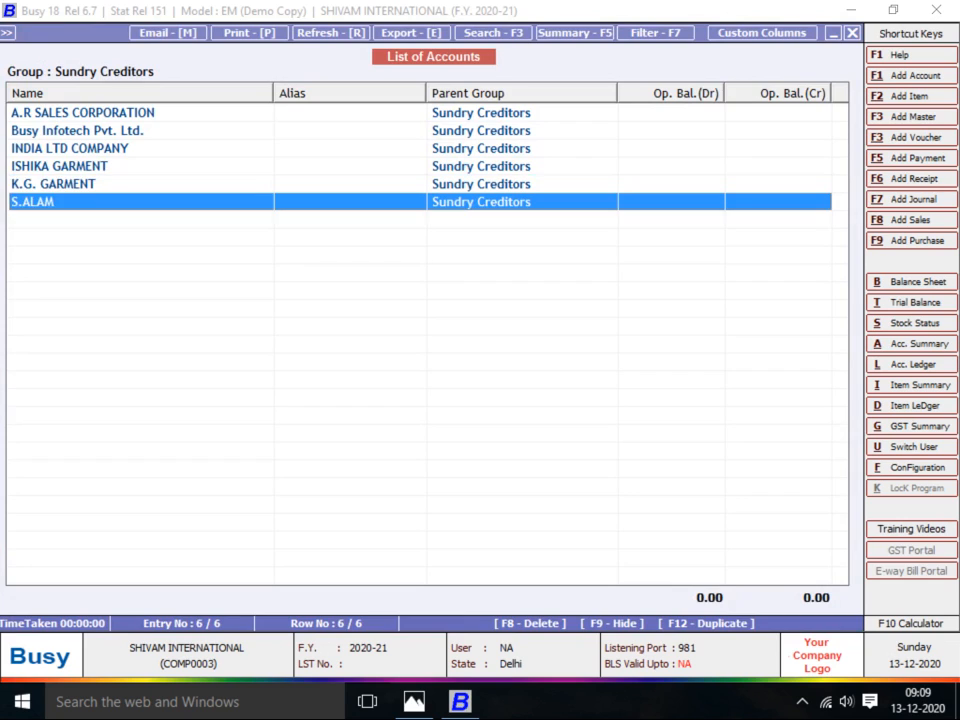
pyautogui.press('Return')
pyautogui.click(826, 113)
pyautogui.write('8')
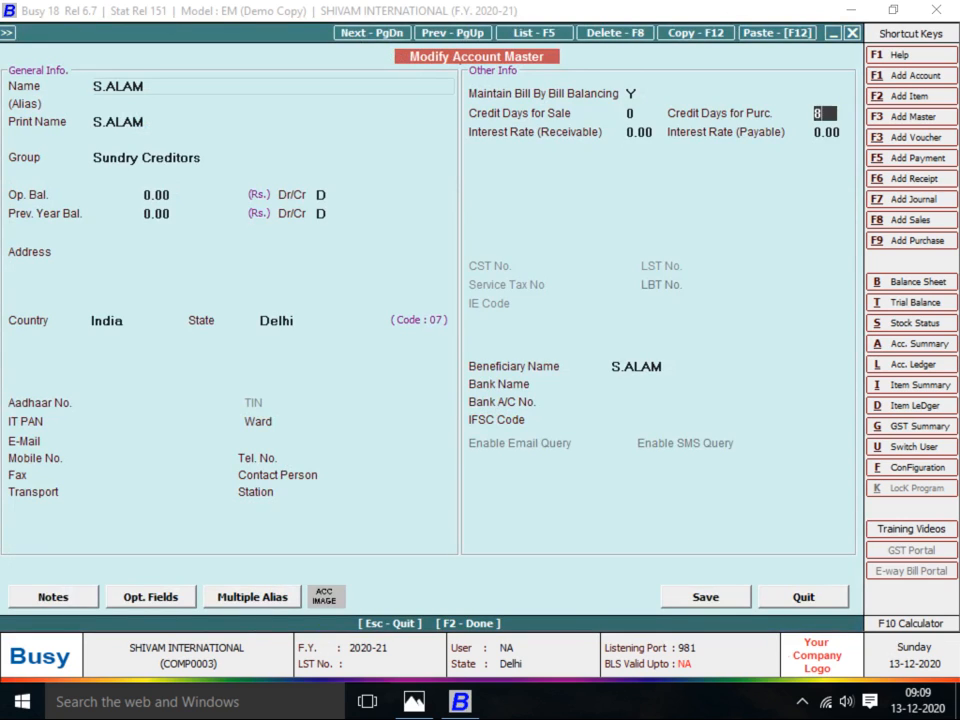
pyautogui.press('Return')
pyautogui.write('12')
pyautogui.press('Return')
pyautogui.press('Return')
pyautogui.press('Return')
pyautogui.press('Return')
pyautogui.press('Return')
pyautogui.press('Return')
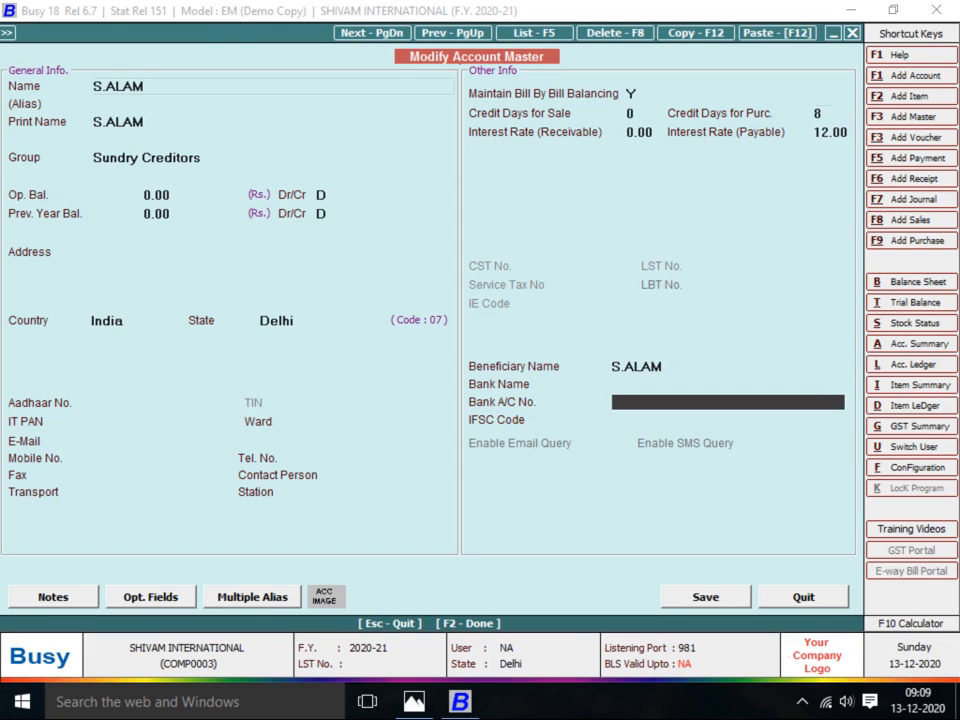
pyautogui.press('Escape')
pyautogui.press('Escape')
pyautogui.press('Escape')
pyautogui.press('Escape')
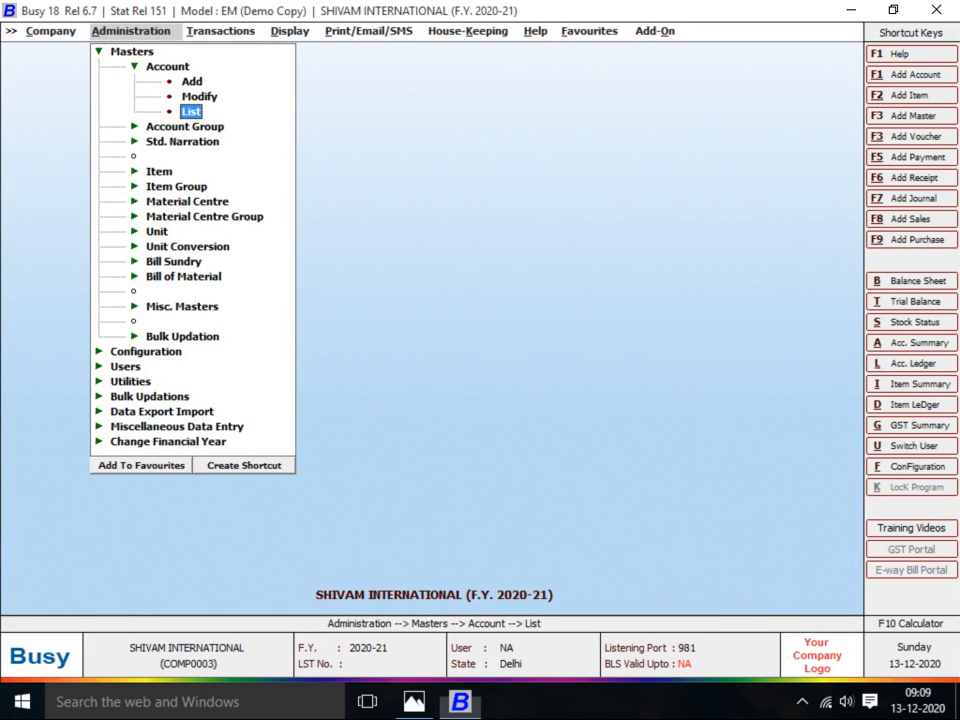
# Review the company details and supplier invoice images, then return to Busy
pyautogui.hotkey('alt', 'Tab')
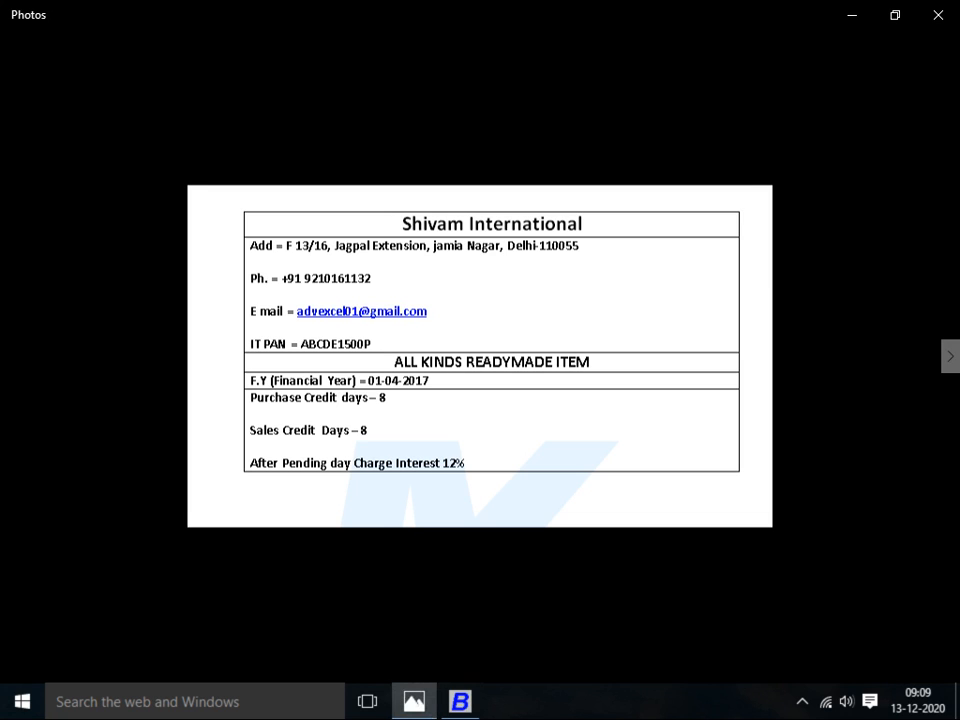
pyautogui.press('Right')
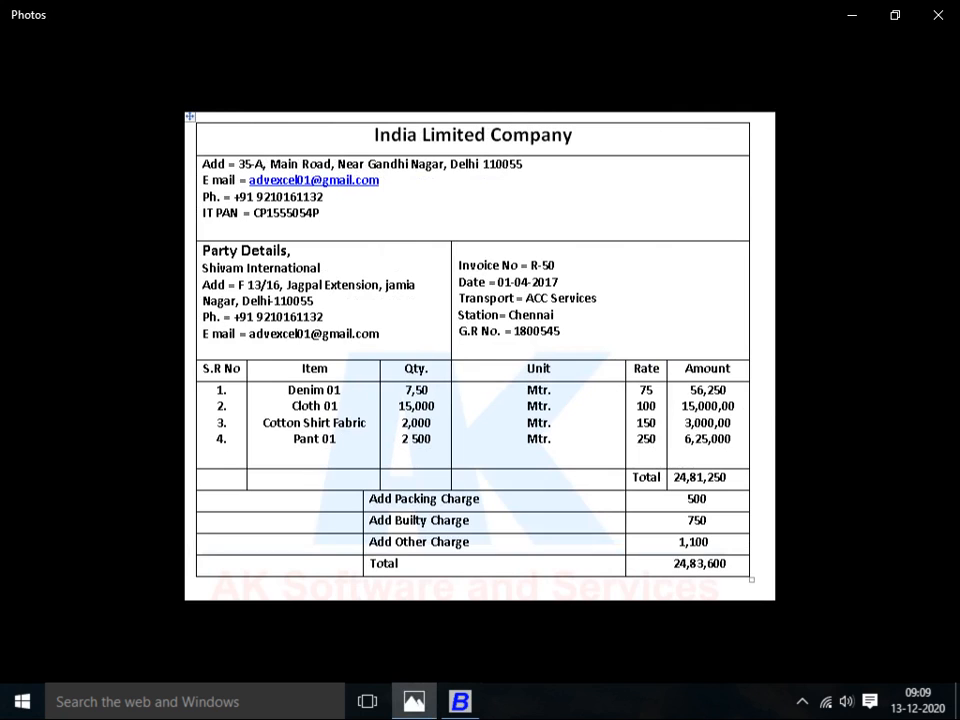
pyautogui.hotkey('alt', 'Tab')
# Start a new Main-series purchase voucher dated 01-04-2020 with voucher number R50
pyautogui.press('Right')
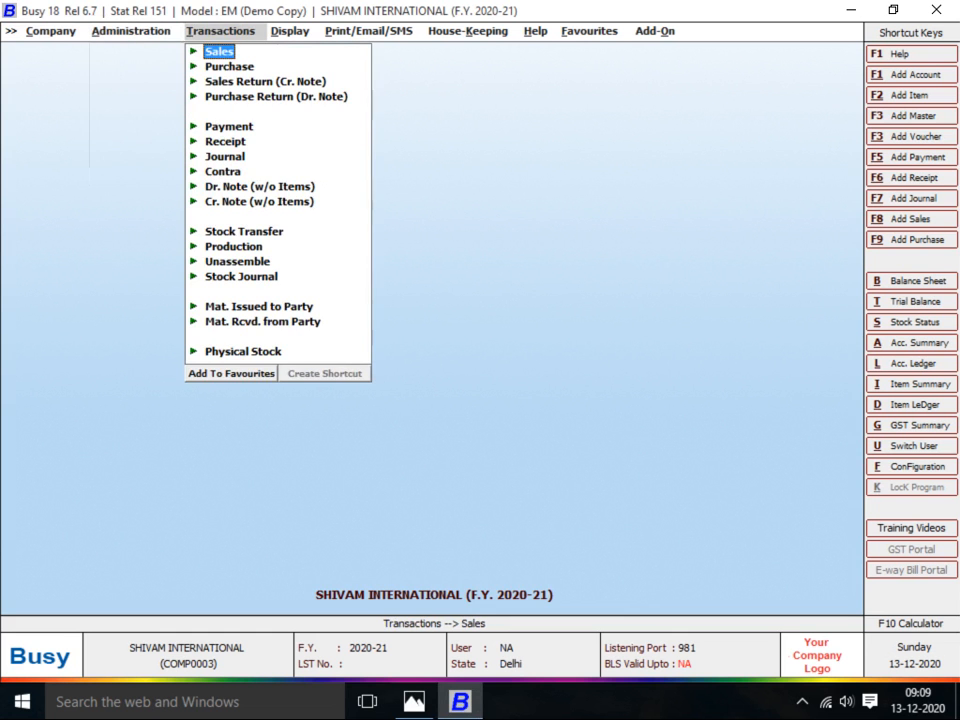
pyautogui.press('Down')
pyautogui.press('Return')
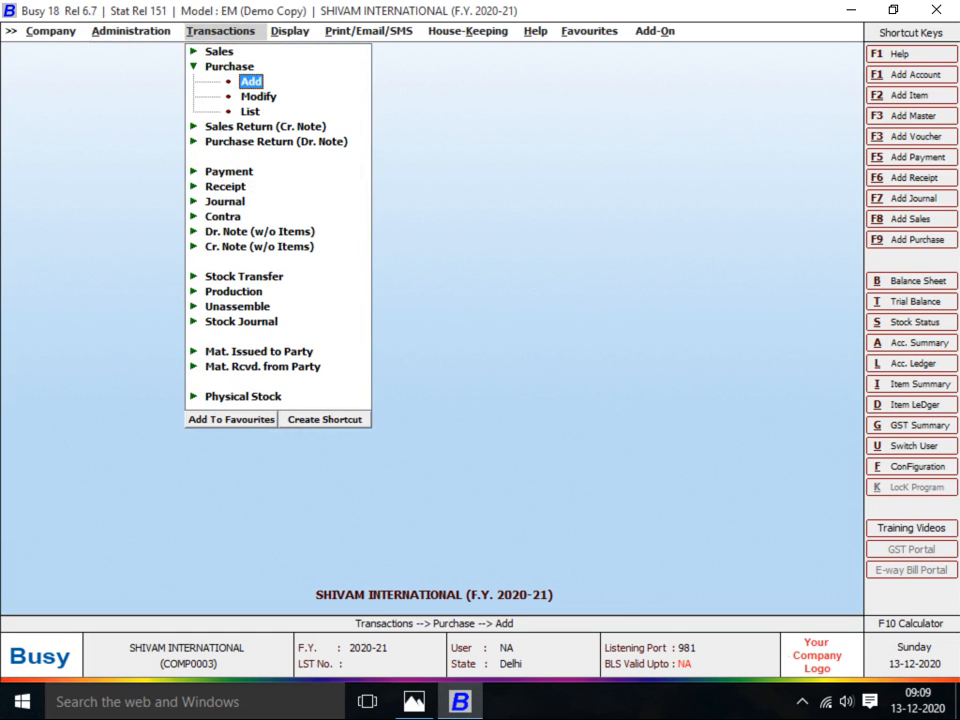
pyautogui.press('Return')
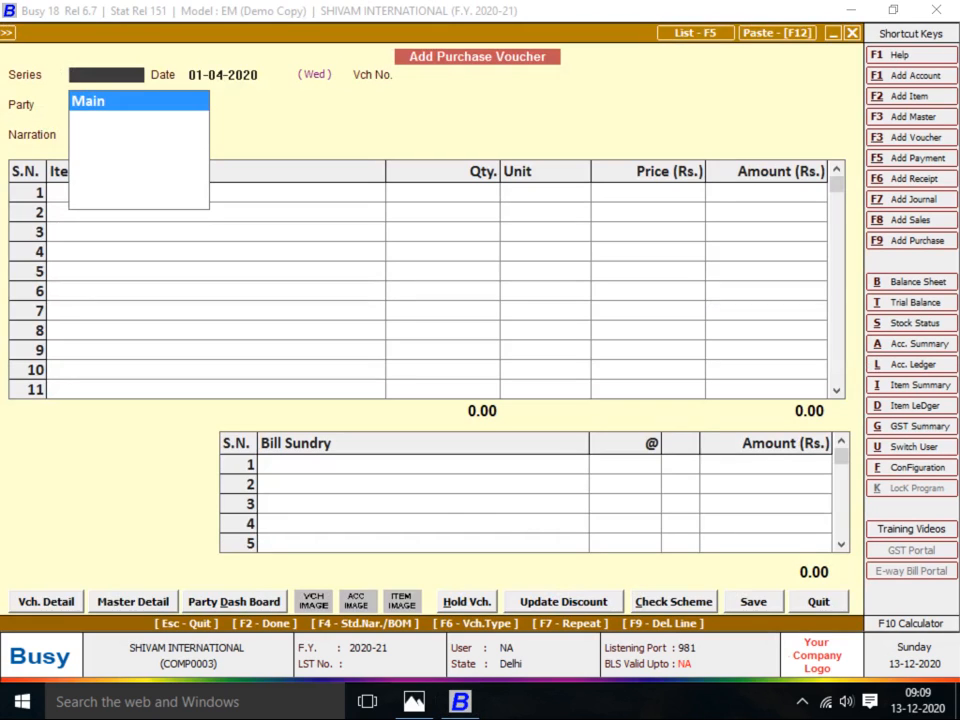
pyautogui.press('Return')
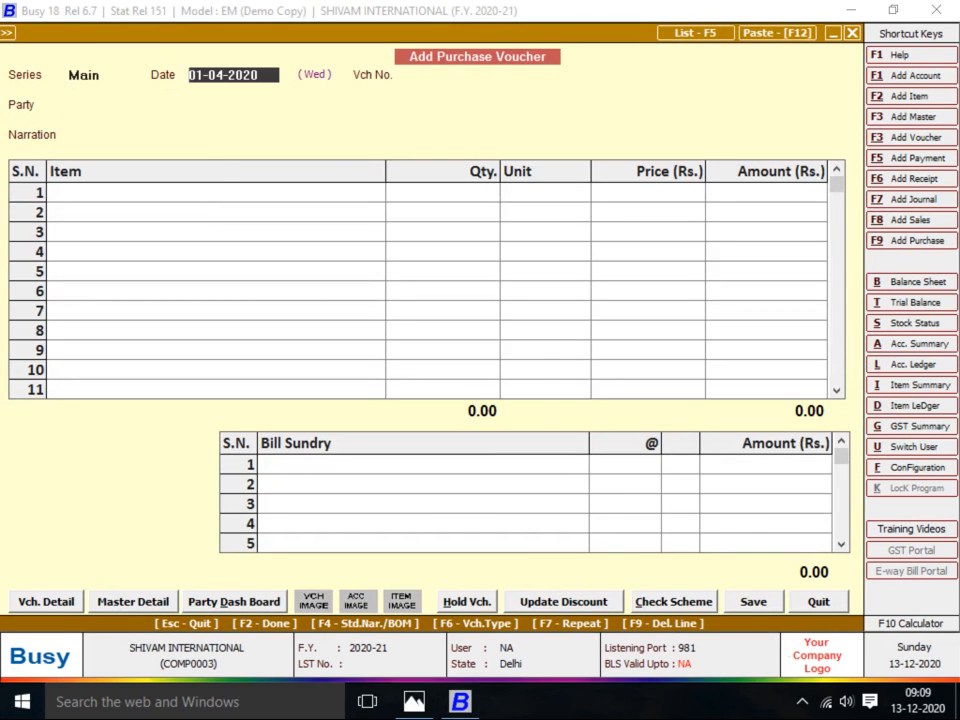
pyautogui.hotkey('alt', 'Tab')
pyautogui.hotkey('alt', 'Tab')
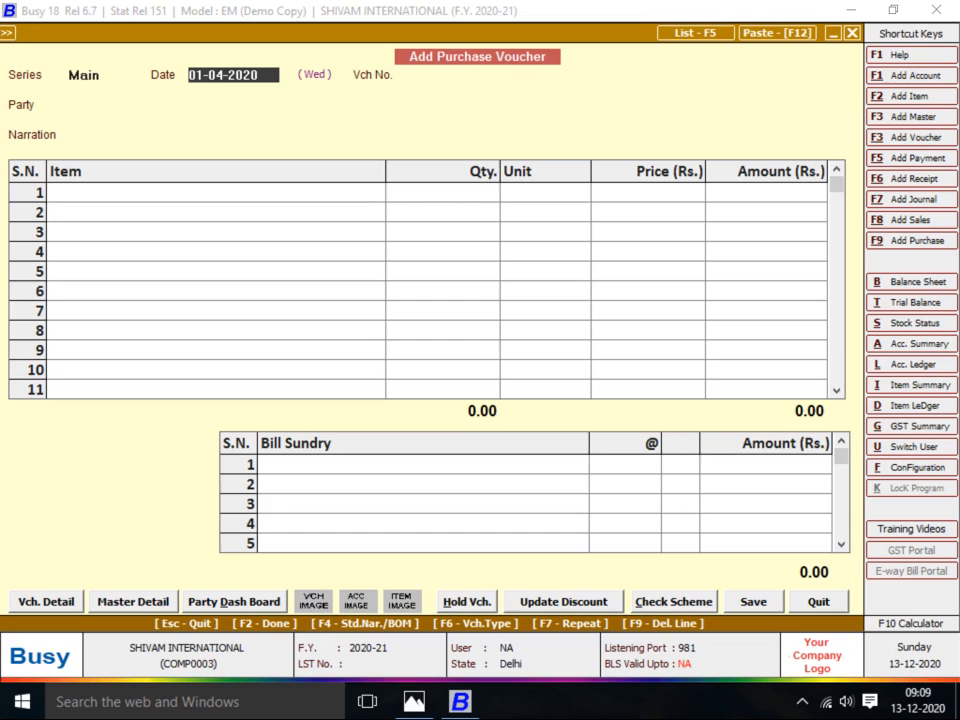
pyautogui.press('Return')
pyautogui.hotkey('alt', 'Tab')
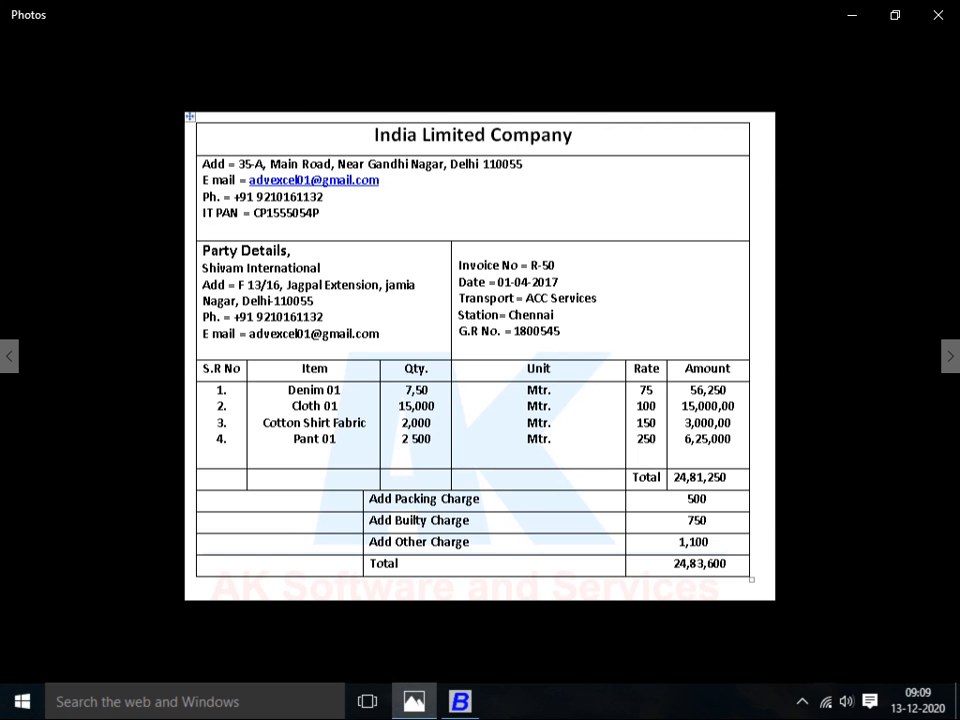
pyautogui.hotkey('alt', 'Tab')
pyautogui.write('r5')
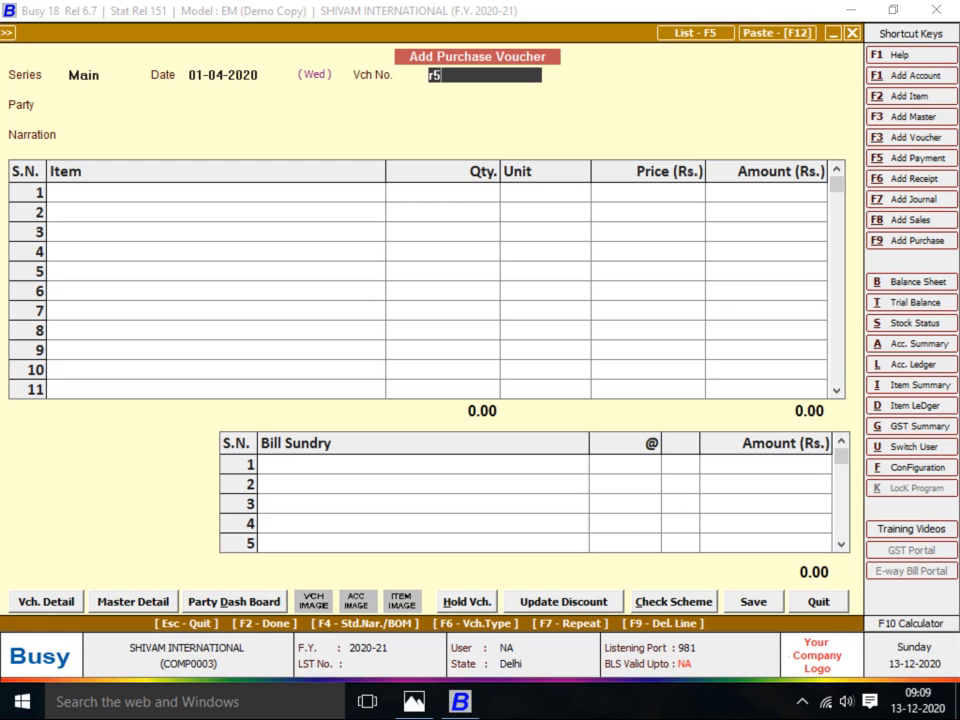
pyautogui.write('0')
pyautogui.press('Return')
# Select INDIA LTD COMPANY as the party and move to the first item row
pyautogui.hotkey('alt', 'Tab')
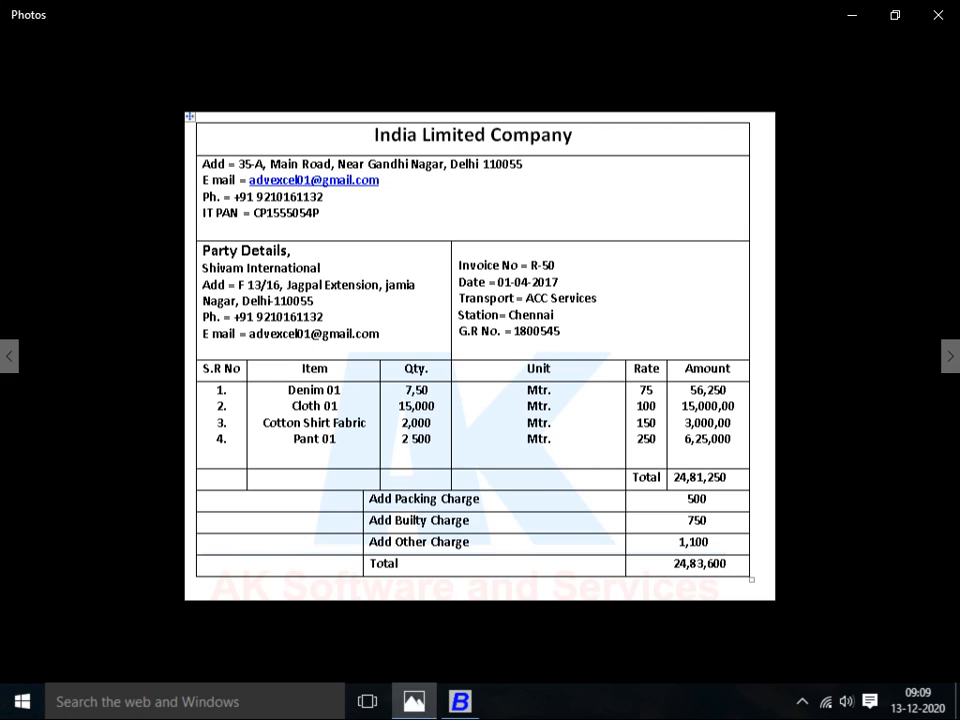
pyautogui.hotkey('alt', 'Tab')
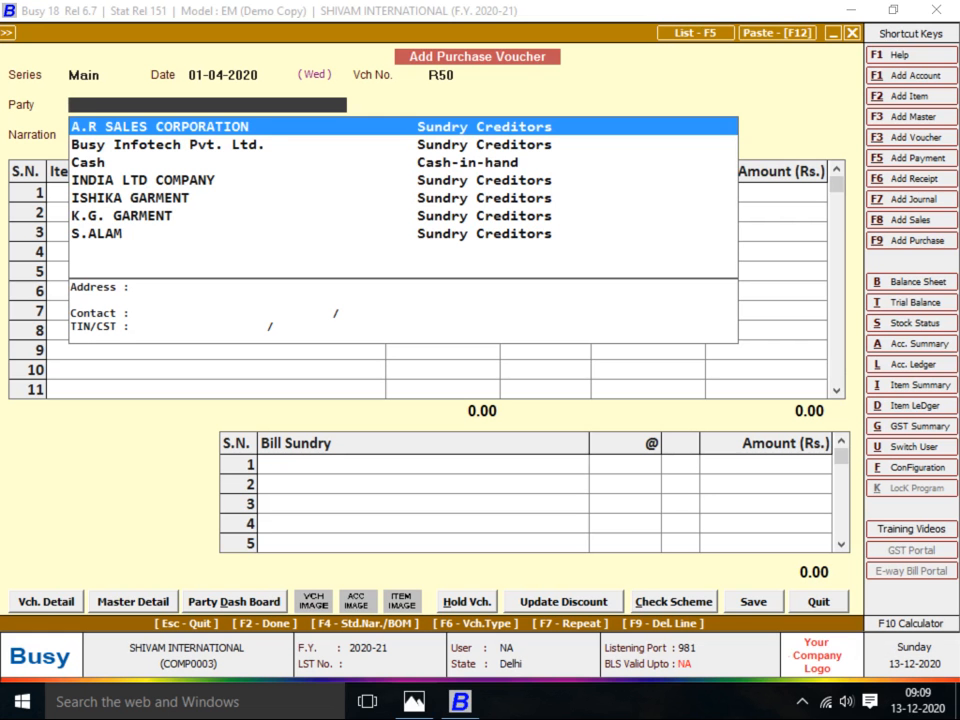
pyautogui.write('om')
pyautogui.hotkey('alt', 'Tab')
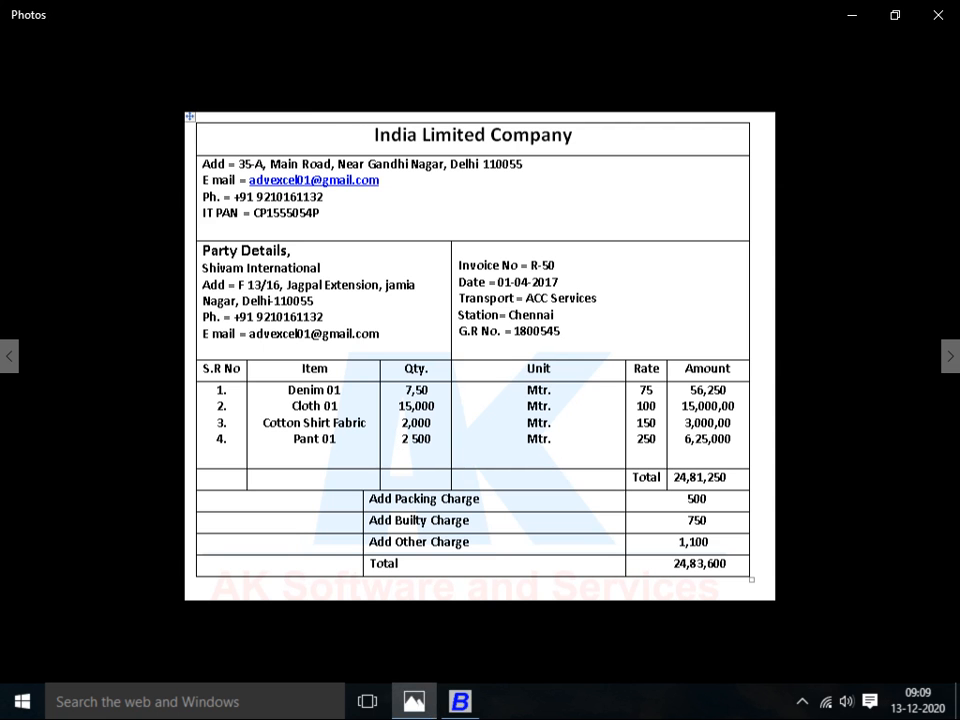
pyautogui.hotkey('alt', 'Tab')
pyautogui.press('Return')
pyautogui.press('Return')
pyautogui.hotkey('alt', 'Tab')
pyautogui.hotkey('alt', 'Tab')
# Enter DENIM1 with quantity 7,500 and CLOTH-1 with quantity 15,000 from Main Store
pyautogui.write('de')
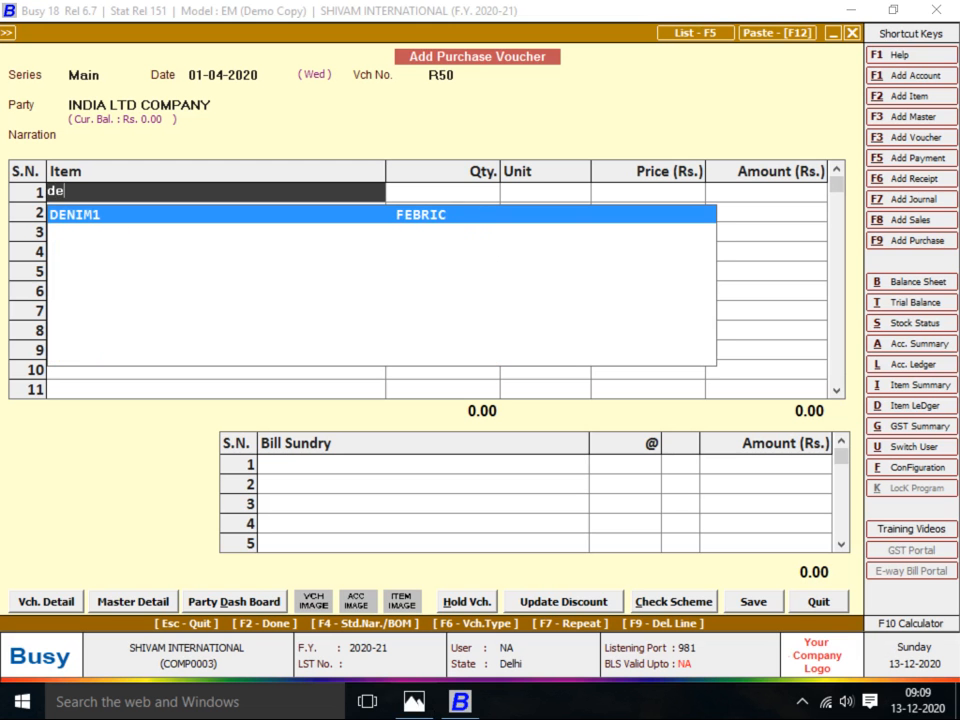
pyautogui.press('Return')
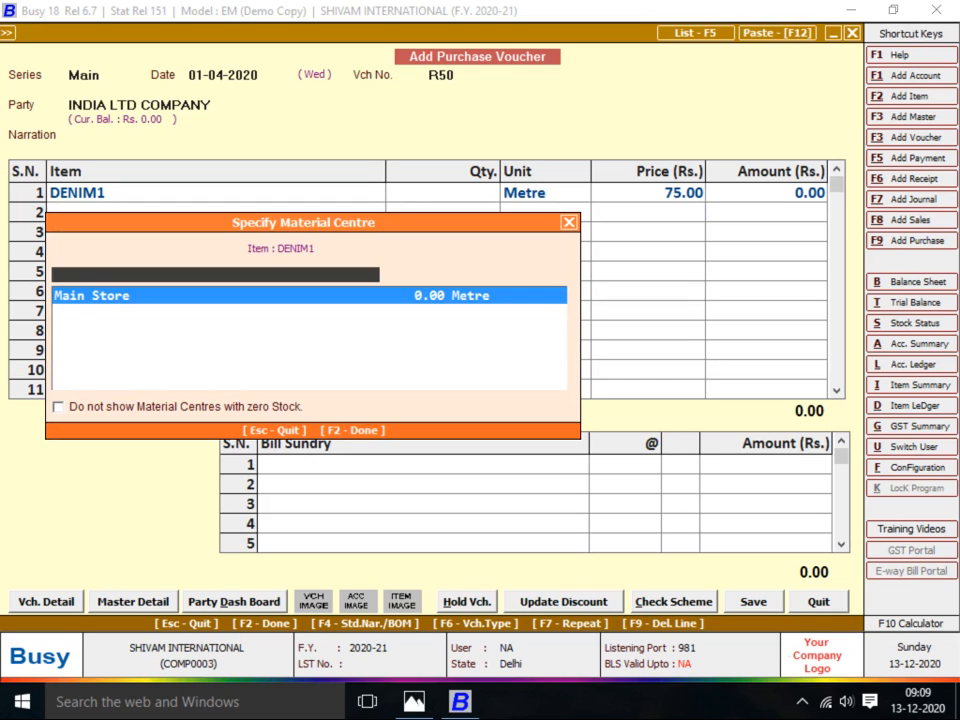
pyautogui.press('Return')
pyautogui.hotkey('alt', 'Tab')
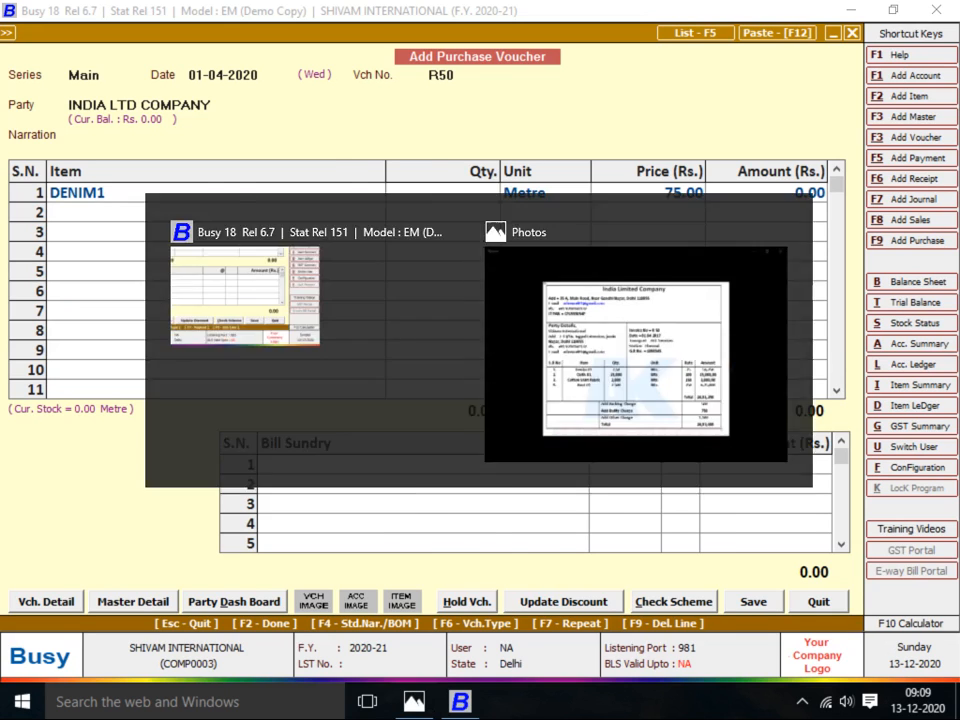
pyautogui.hotkey('alt', 'Tab')
pyautogui.write('7500')
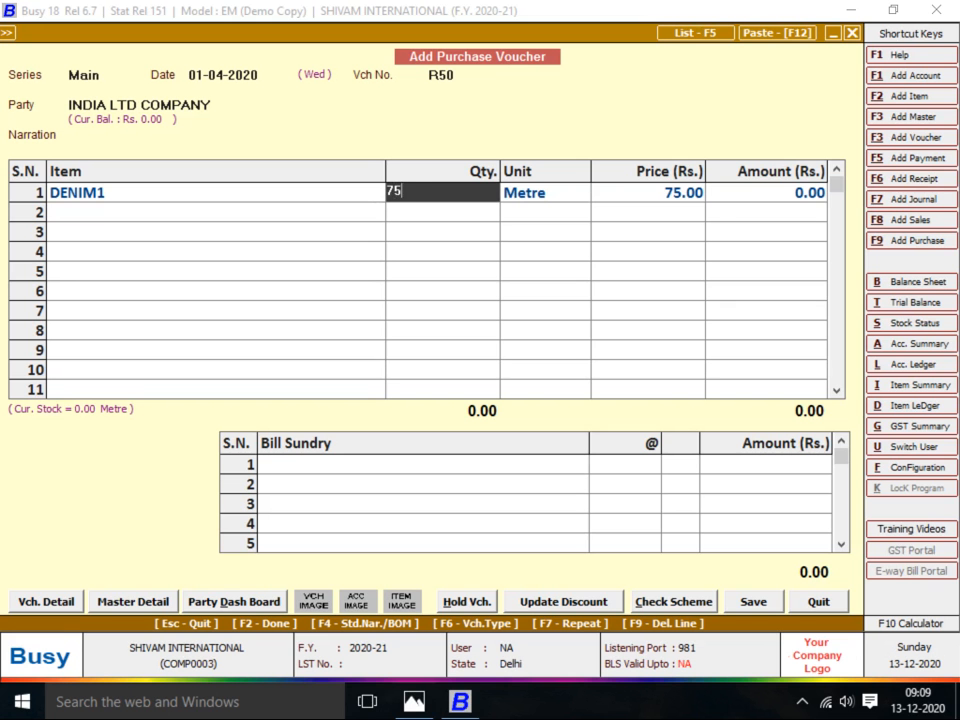
pyautogui.press('Return')
pyautogui.press('Return')
pyautogui.press('Return')
pyautogui.press('Return')
pyautogui.hotkey('alt', 'Tab')
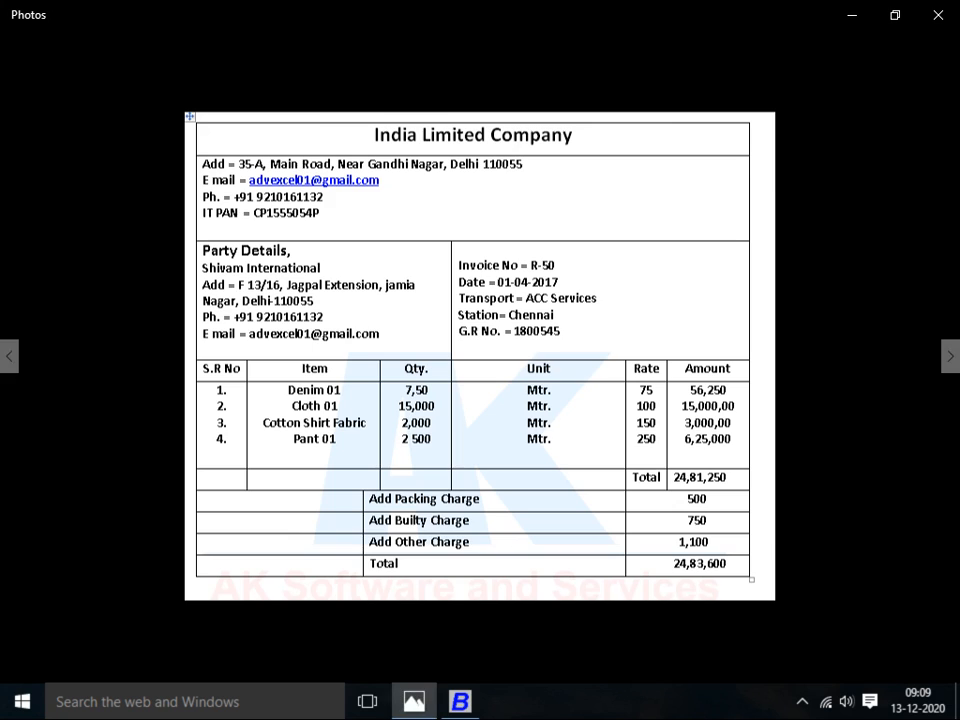
pyautogui.hotkey('alt', 'Tab')
pyautogui.write('clo')
pyautogui.press('Return')
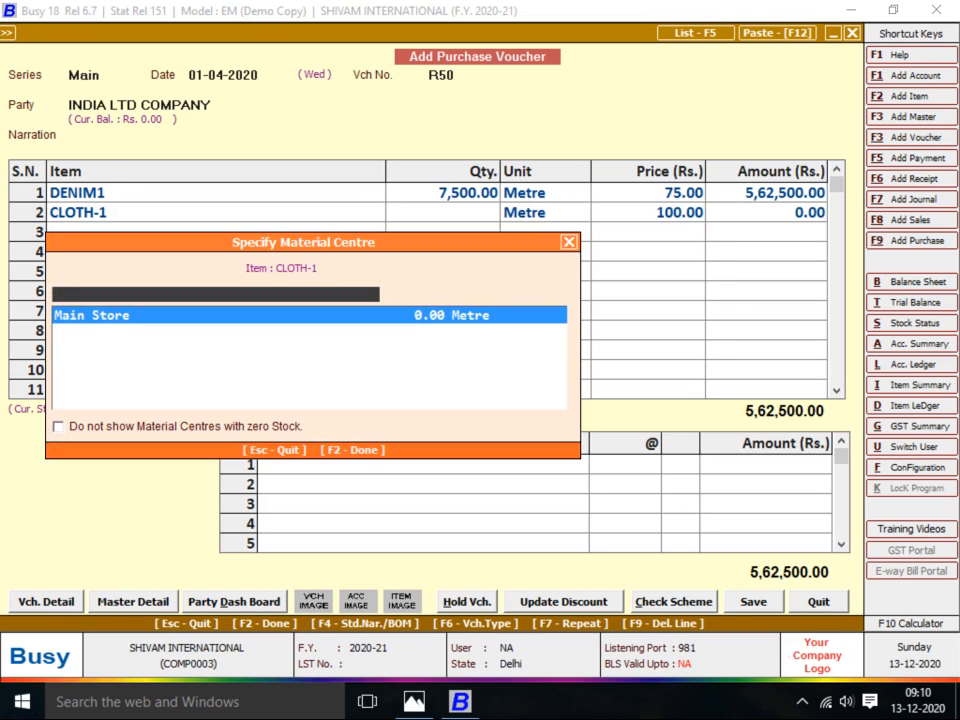
pyautogui.press('Return')
pyautogui.hotkey('alt', 'Tab')
pyautogui.hotkey('alt', 'Tab')
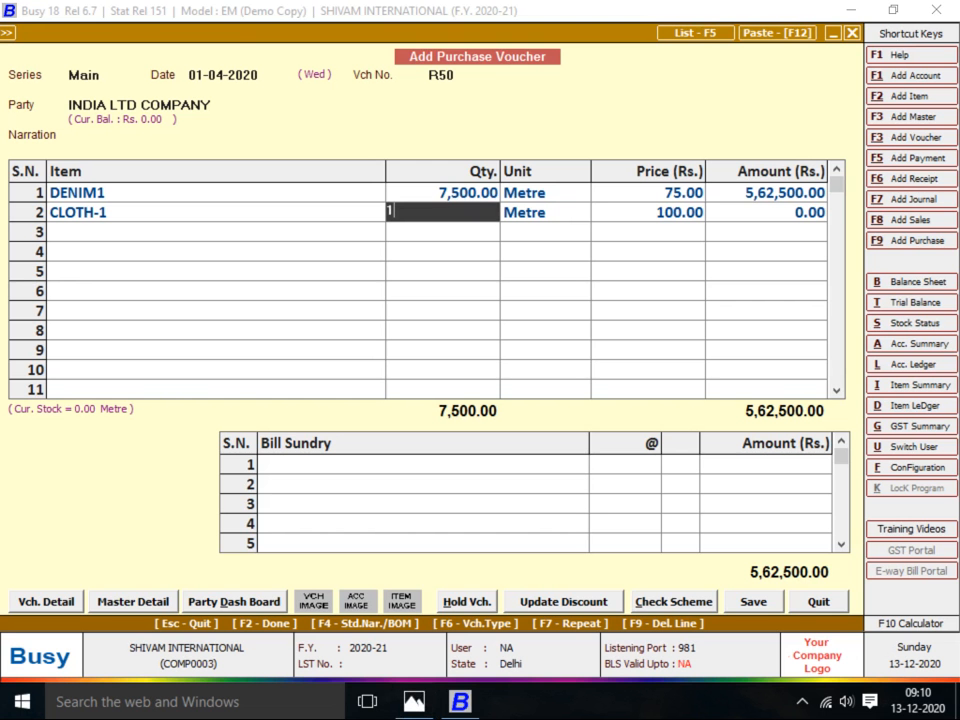
pyautogui.write('15000')
pyautogui.press('Return')
pyautogui.press('Return')
pyautogui.press('Return')
pyautogui.press('Return')
pyautogui.hotkey('alt', 'Tab')
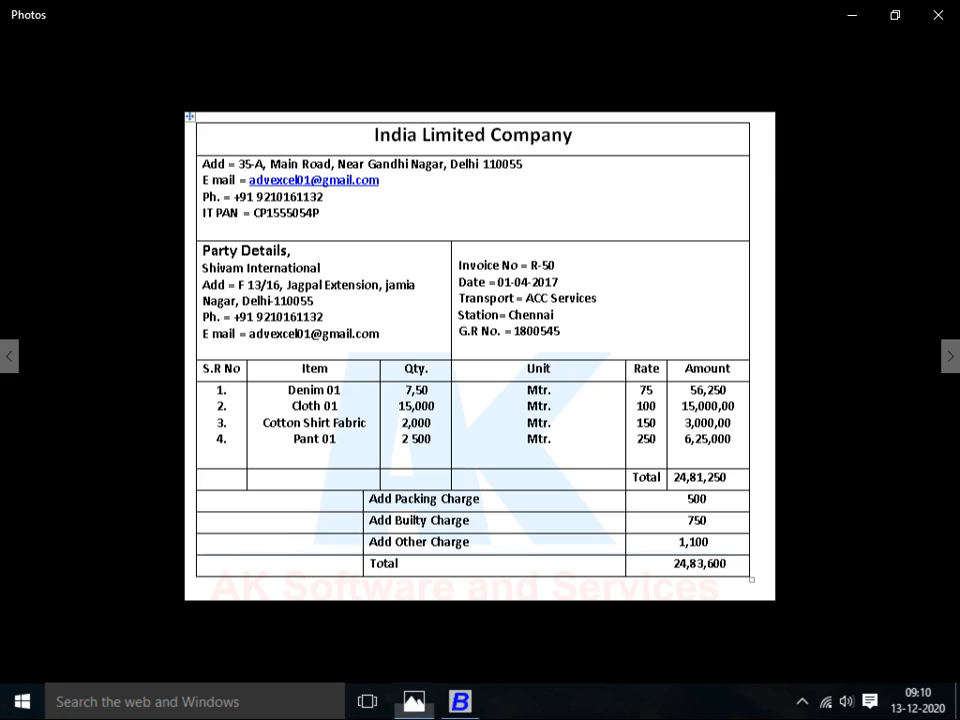
pyautogui.hotkey('alt', 'Tab')
# Add COTTTON SHIRT FABRIC at 2,000 and PANT01 at 2,500 metres from Main Store
pyautogui.write('c')
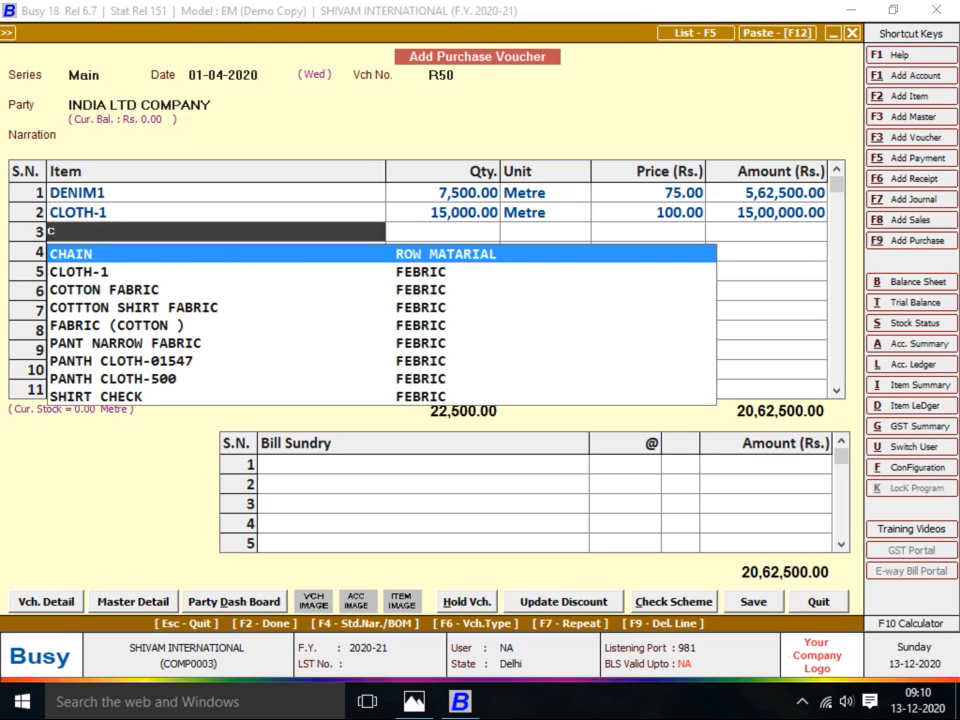
pyautogui.write('t')
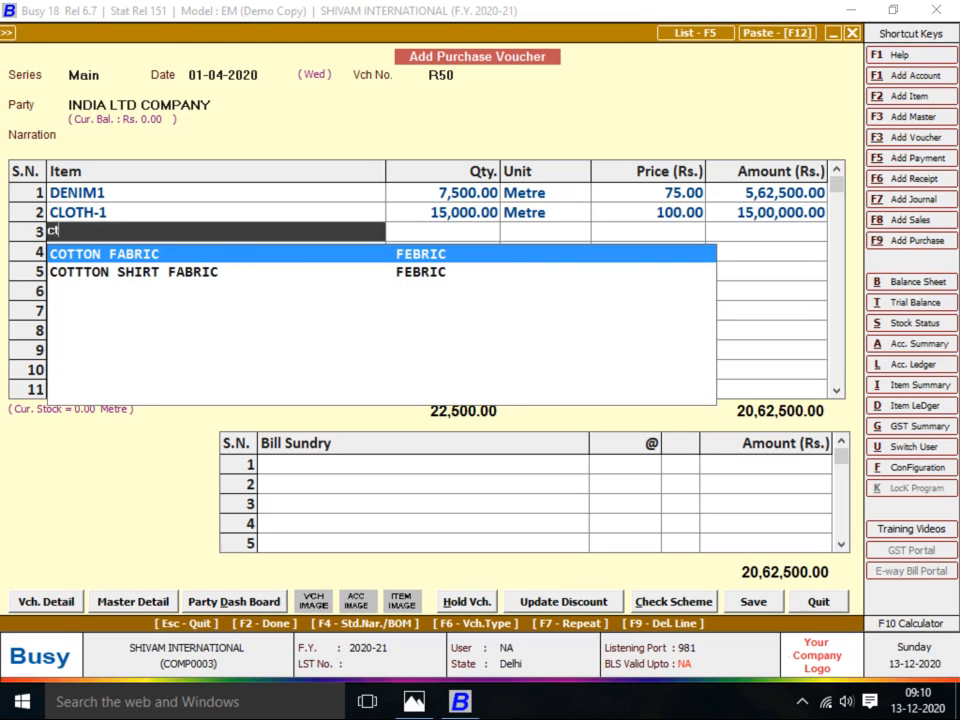
pyautogui.press('Down')
pyautogui.press('Return')
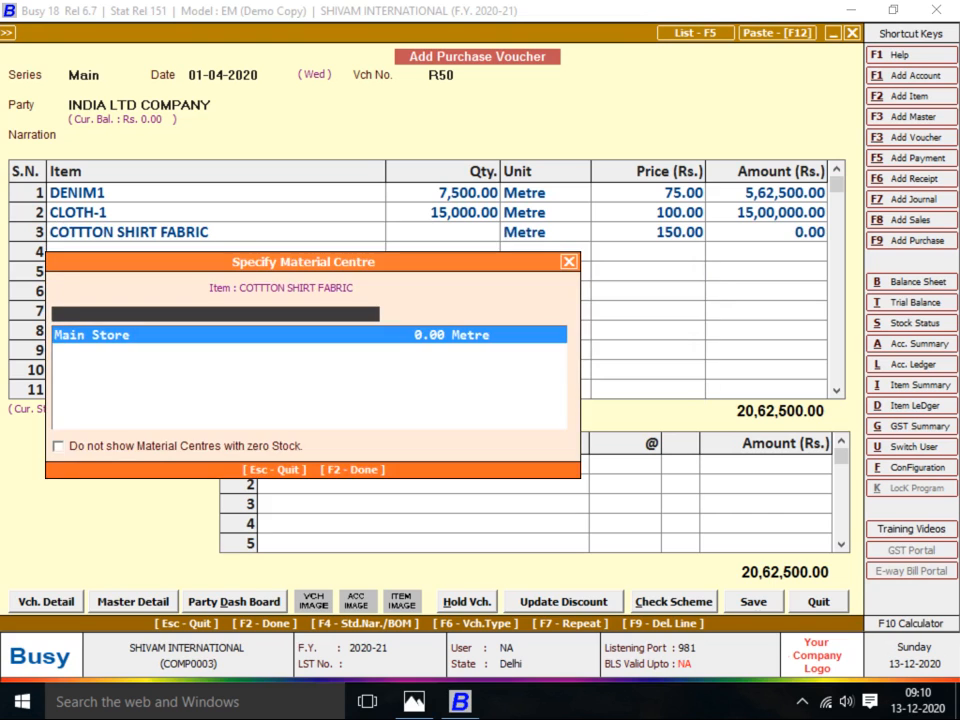
pyautogui.press('Return')
pyautogui.hotkey('alt', 'Tab')
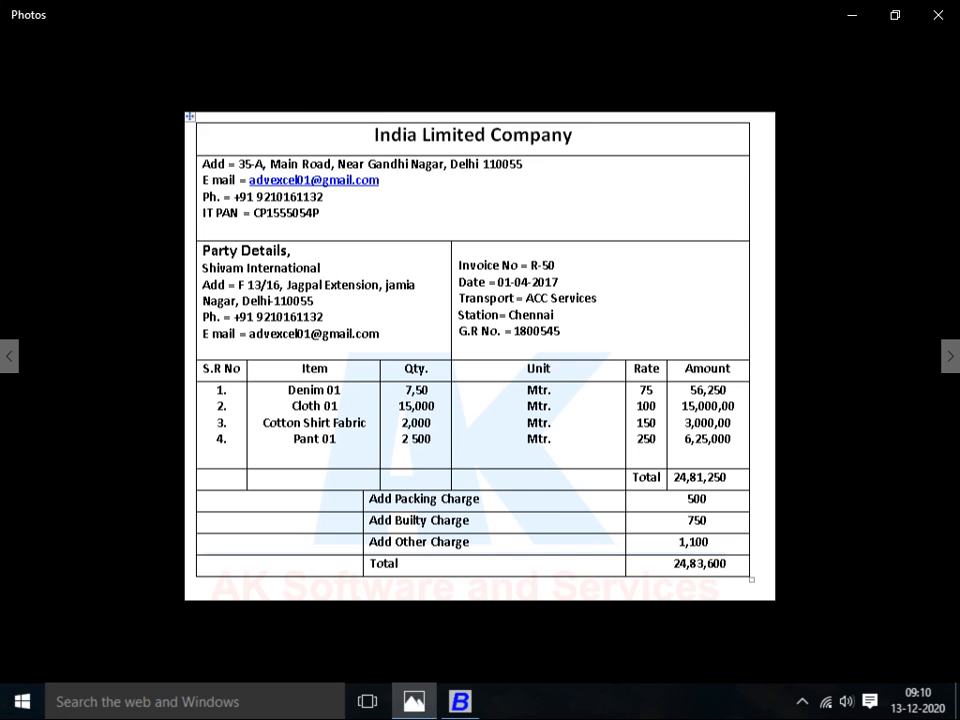
pyautogui.hotkey('alt', 'Tab')
pyautogui.write('2000')
pyautogui.press('Return')
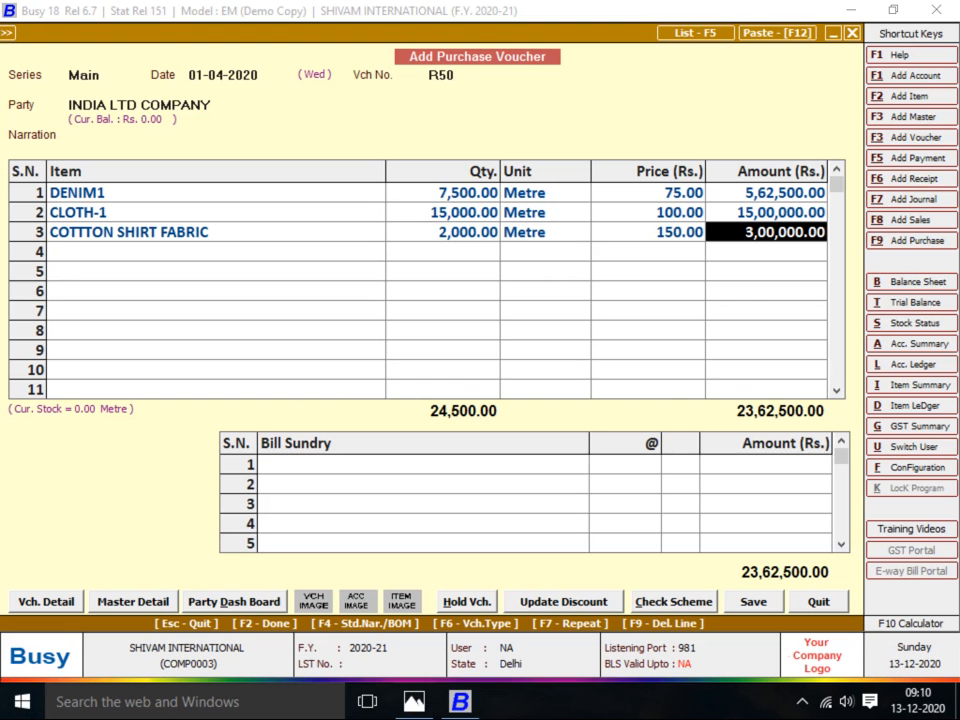
pyautogui.press('Return')
pyautogui.hotkey('alt', 'Tab')
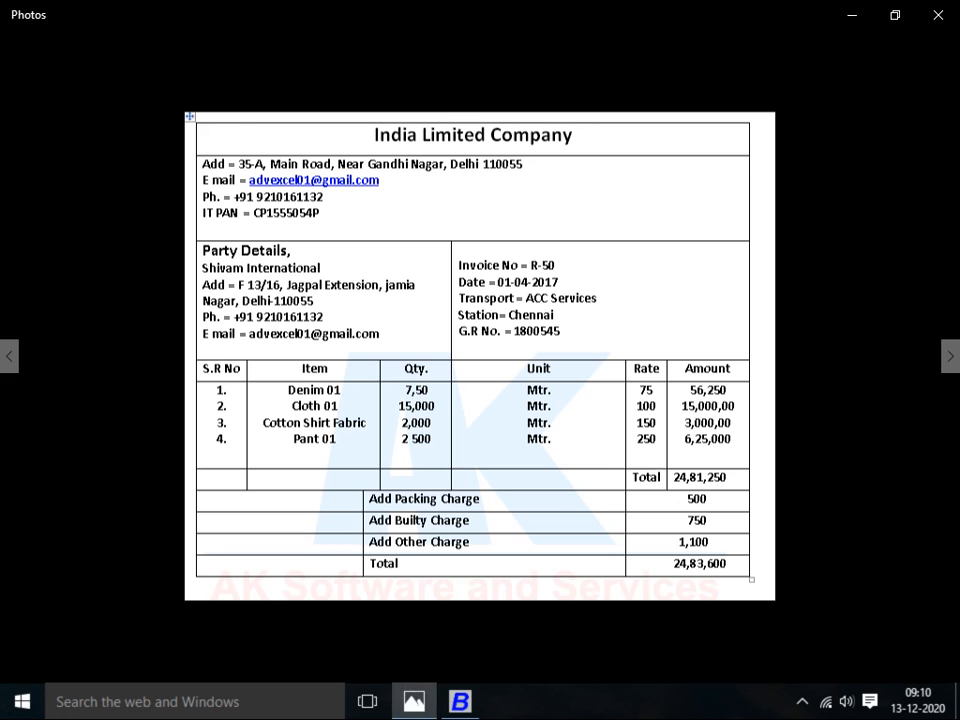
pyautogui.hotkey('alt', 'Tab')
pyautogui.write('pant')
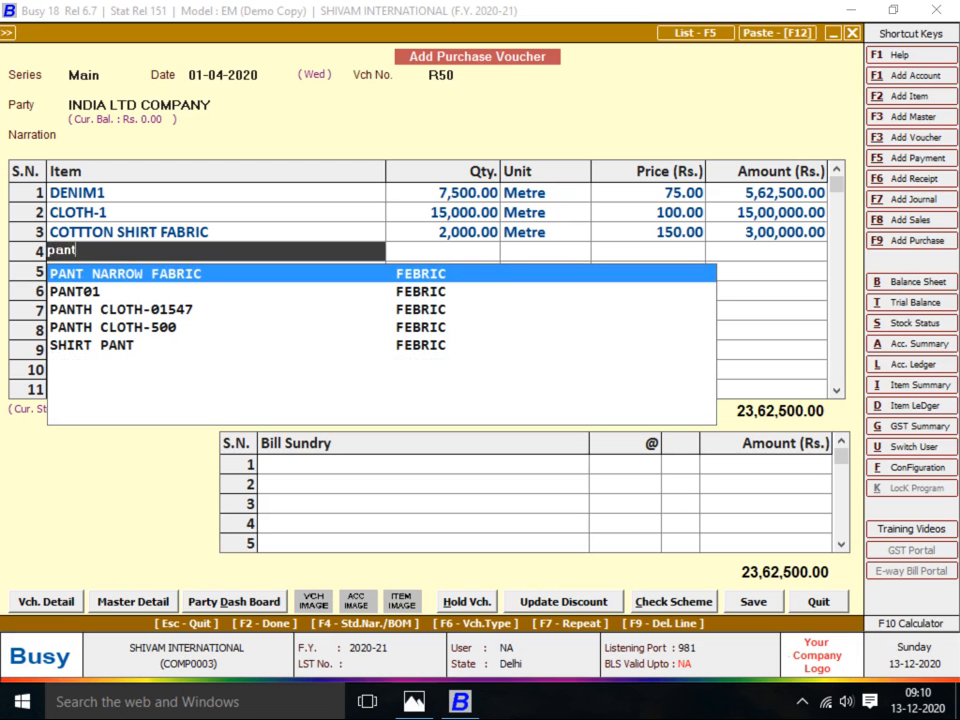
pyautogui.press('Down')
pyautogui.press('Return')
pyautogui.press('Return')
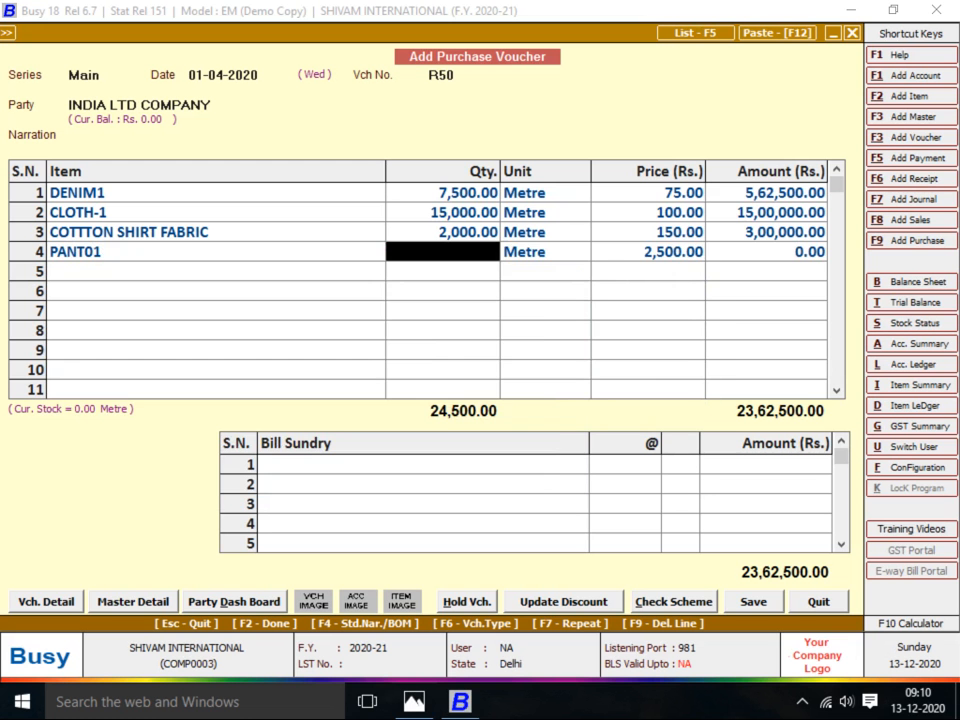
pyautogui.hotkey('alt', 'Tab')
pyautogui.hotkey('alt', 'Tab')
pyautogui.write('2500')
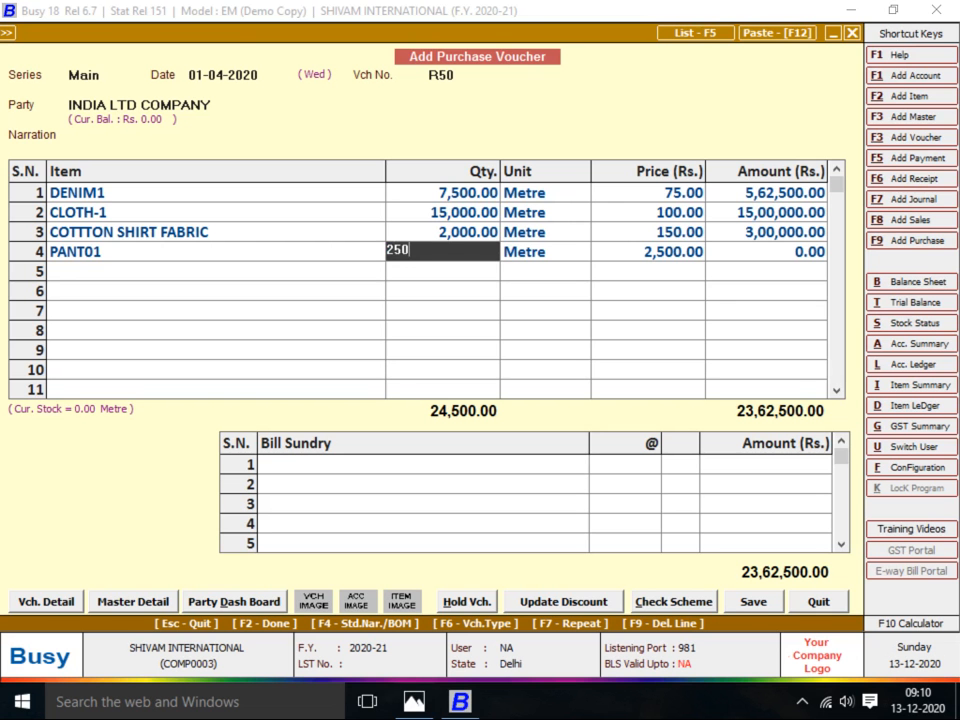
pyautogui.press('Return')
pyautogui.press('Return')
pyautogui.press('Return')
pyautogui.press('Return')
pyautogui.press('Return')
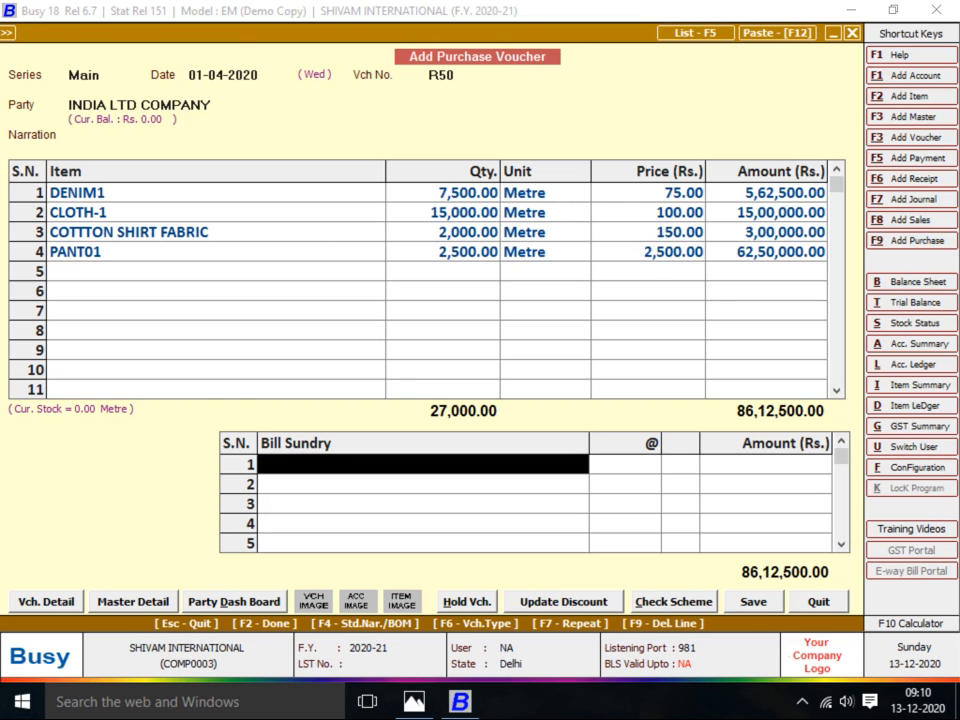
pyautogui.hotkey('alt', 'Tab')
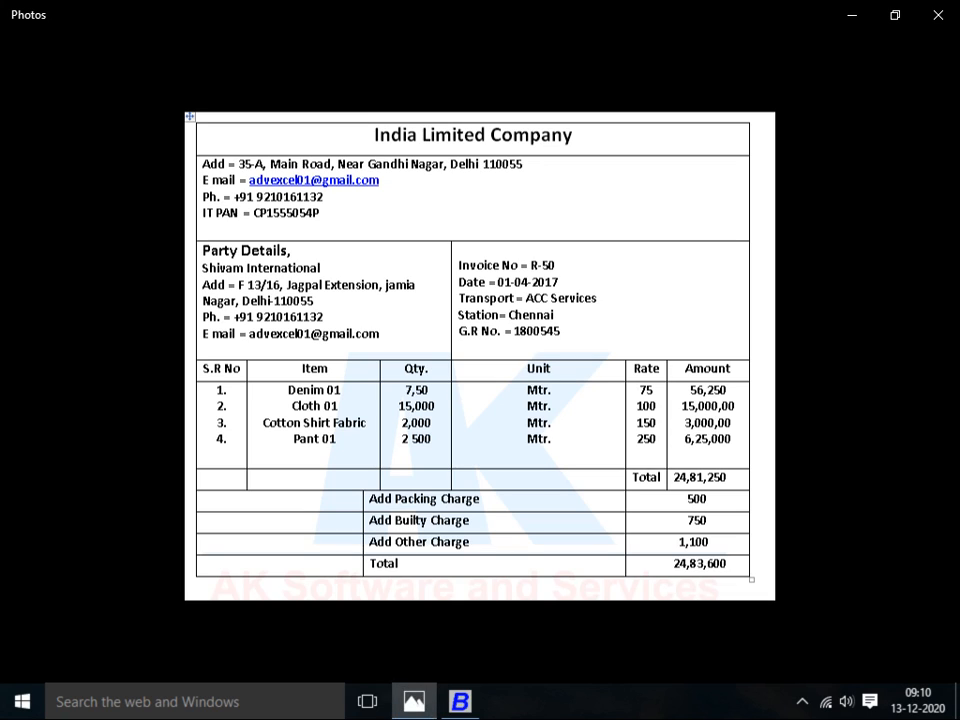
# Create the Additive bill sundry PACKING CHARGES, nature Others, charged as an absolute amount, in sundry row 1
pyautogui.hotkey('alt', 'Tab')
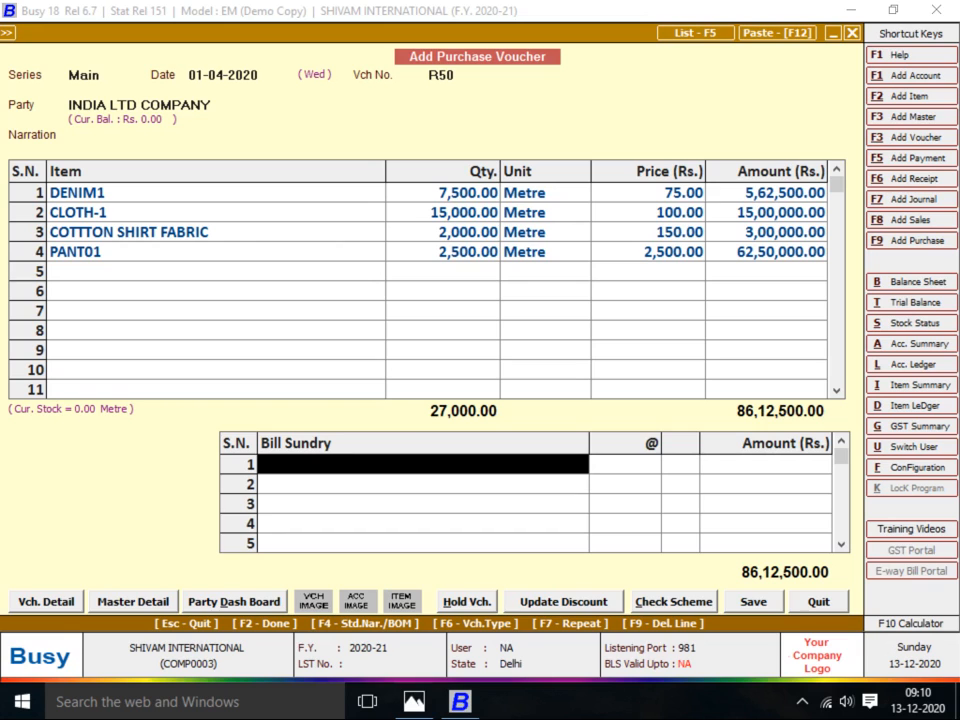
pyautogui.press('F3')
pyautogui.write('pack')
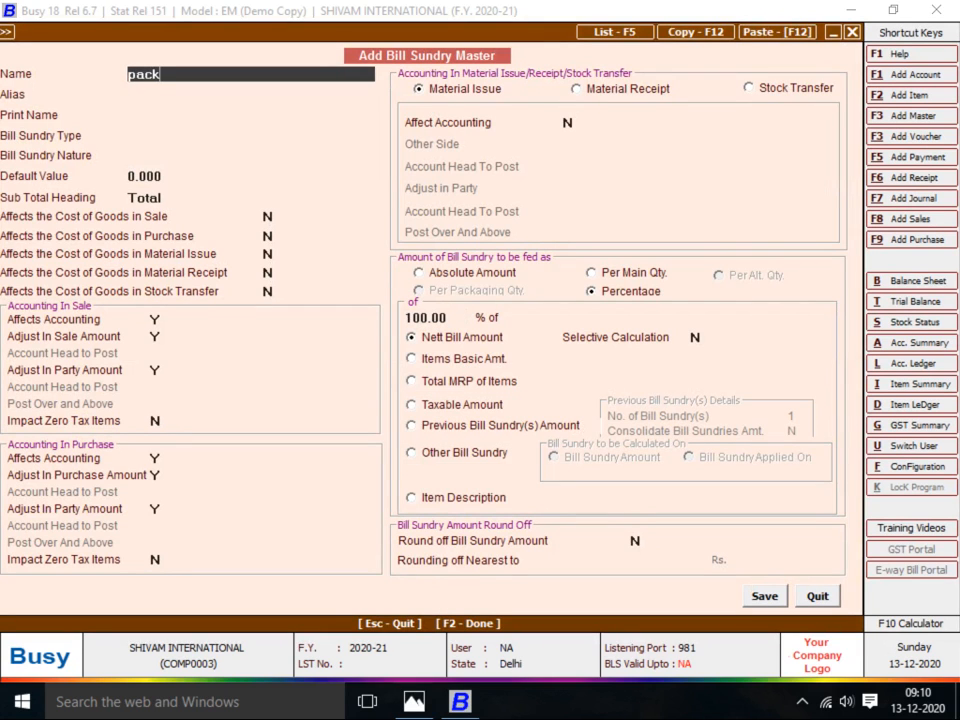
pyautogui.press('BackSpace')
pyautogui.press('BackSpace')
pyautogui.press('BackSpace')
pyautogui.press('BackSpace')
pyautogui.write('PACKING CHAR')
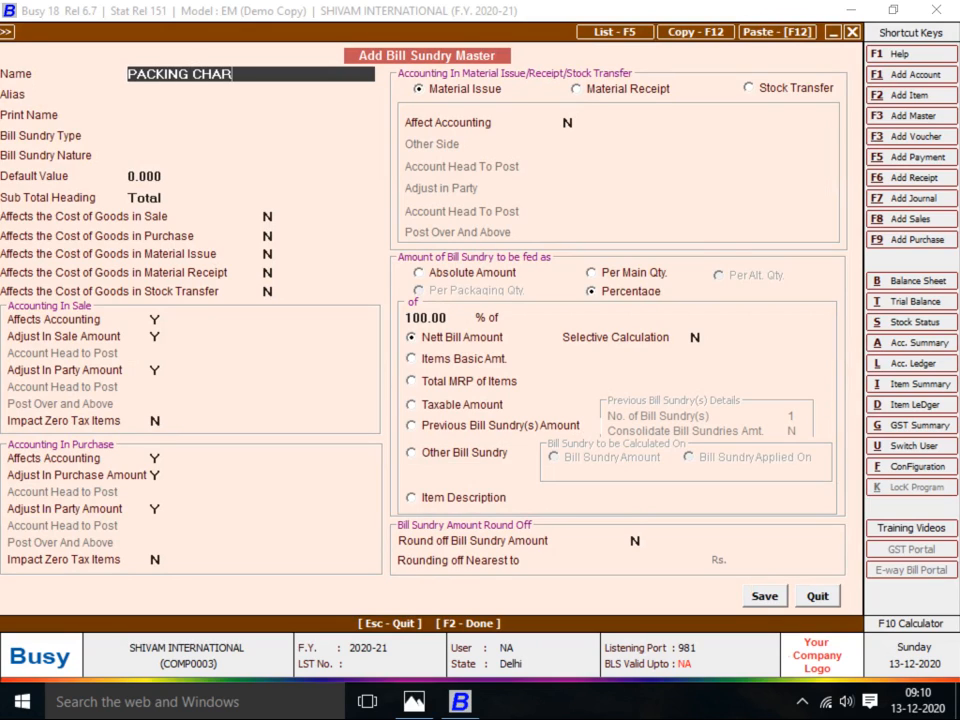
pyautogui.write('GES')
pyautogui.press('Return')
pyautogui.press('Return')
pyautogui.press('Return')
pyautogui.press('Return')
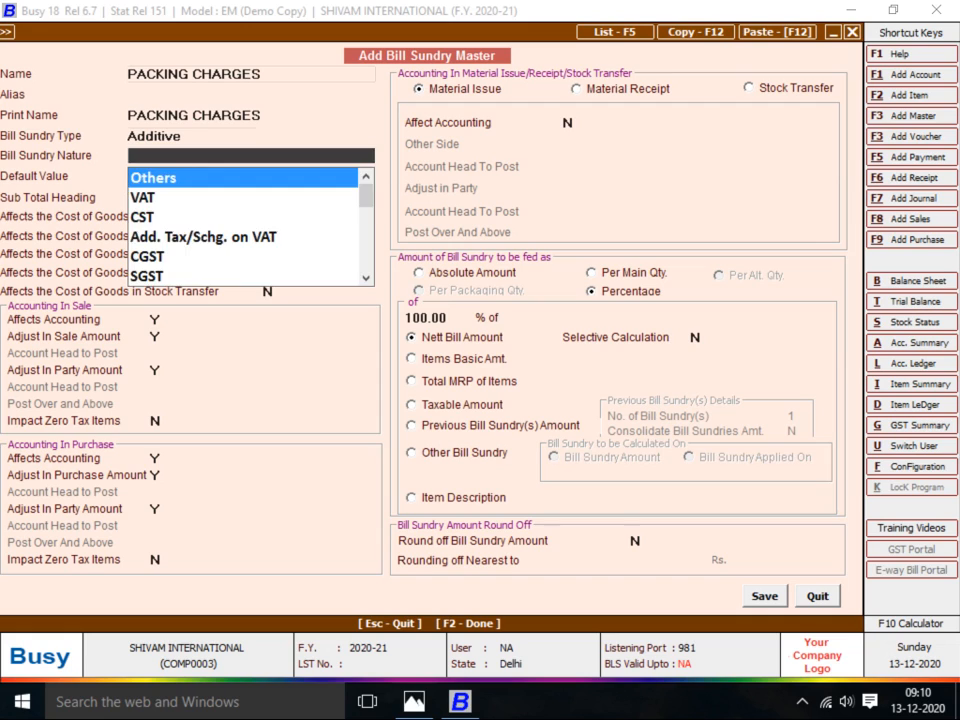
pyautogui.press('Return')
pyautogui.press('Return')
pyautogui.press('Return')
pyautogui.press('Return')
pyautogui.press('Return')
pyautogui.press('Return')
pyautogui.press('Return')
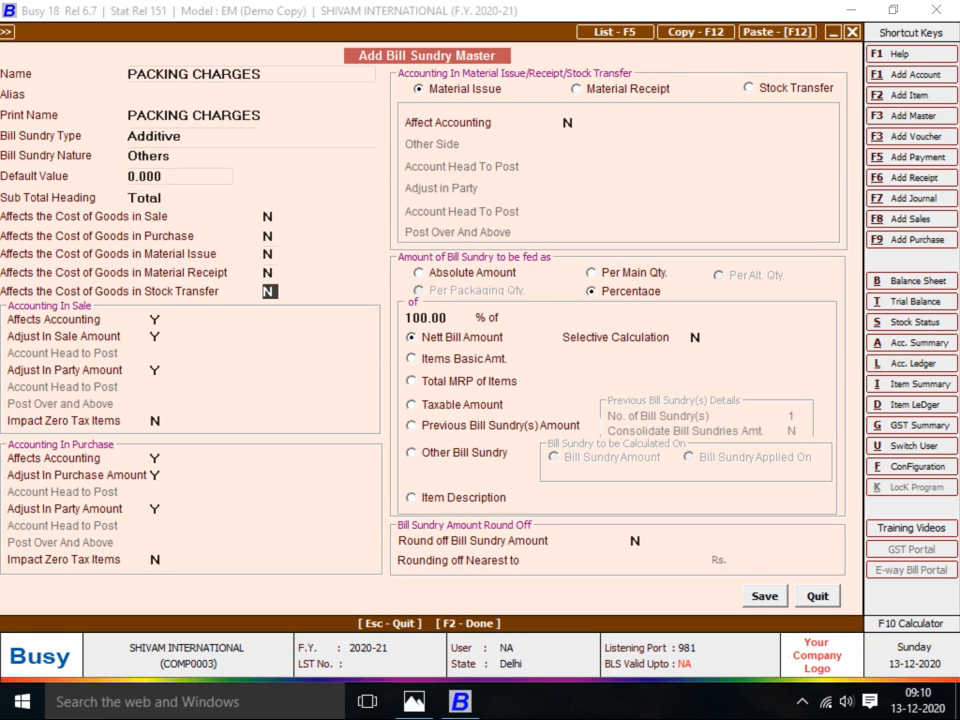
pyautogui.click(467, 273)
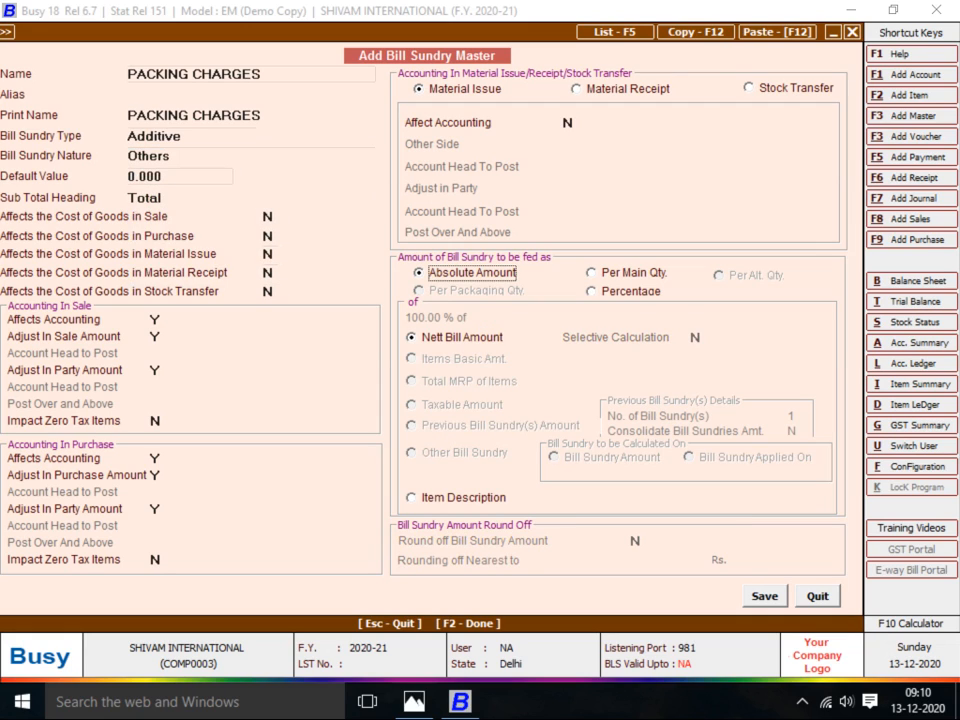
pyautogui.press('F2')
pyautogui.press('Return')
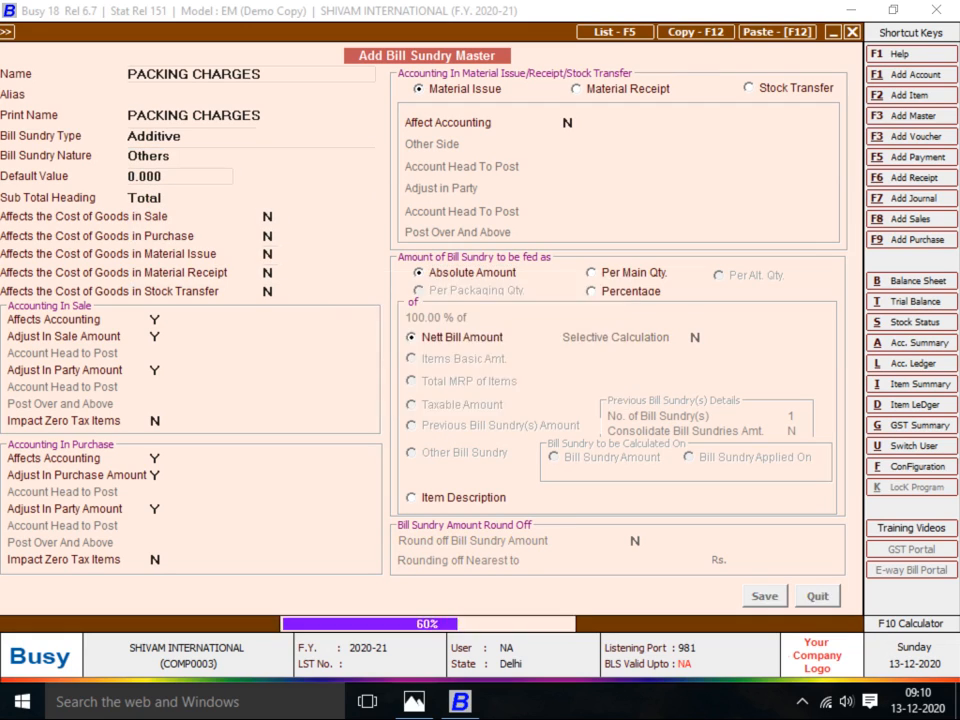
pyautogui.hotkey('alt', 'Tab')
pyautogui.hotkey('alt', 'Tab')
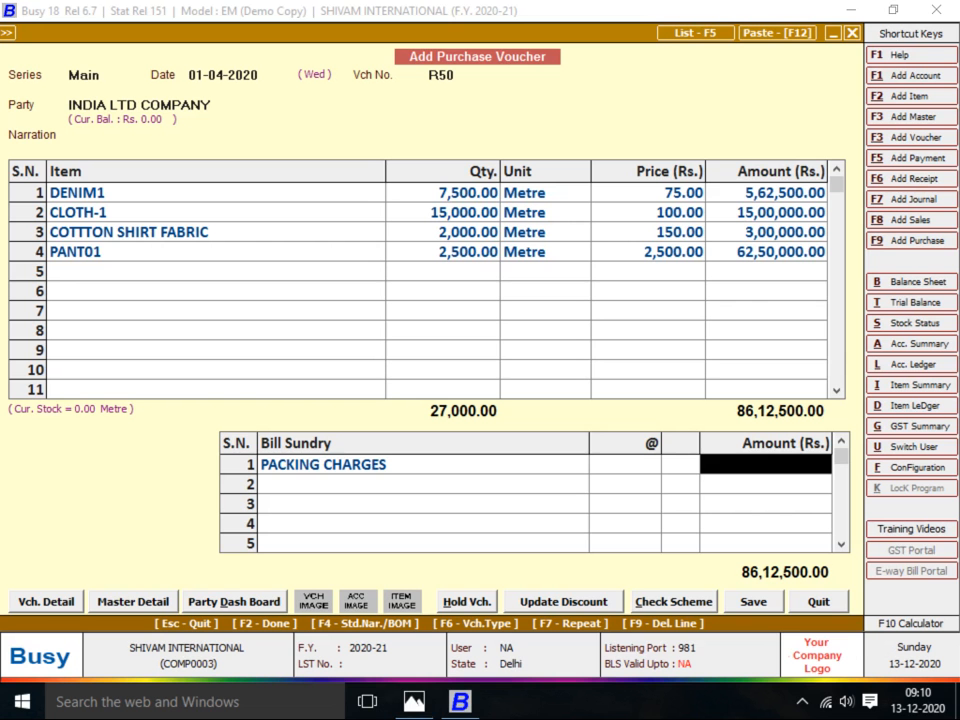
# Enter 500 as the PACKING CHARGES amount, raising the total to 86,13,000.00, and recheck the invoice
pyautogui.write('500')
pyautogui.press('Return')
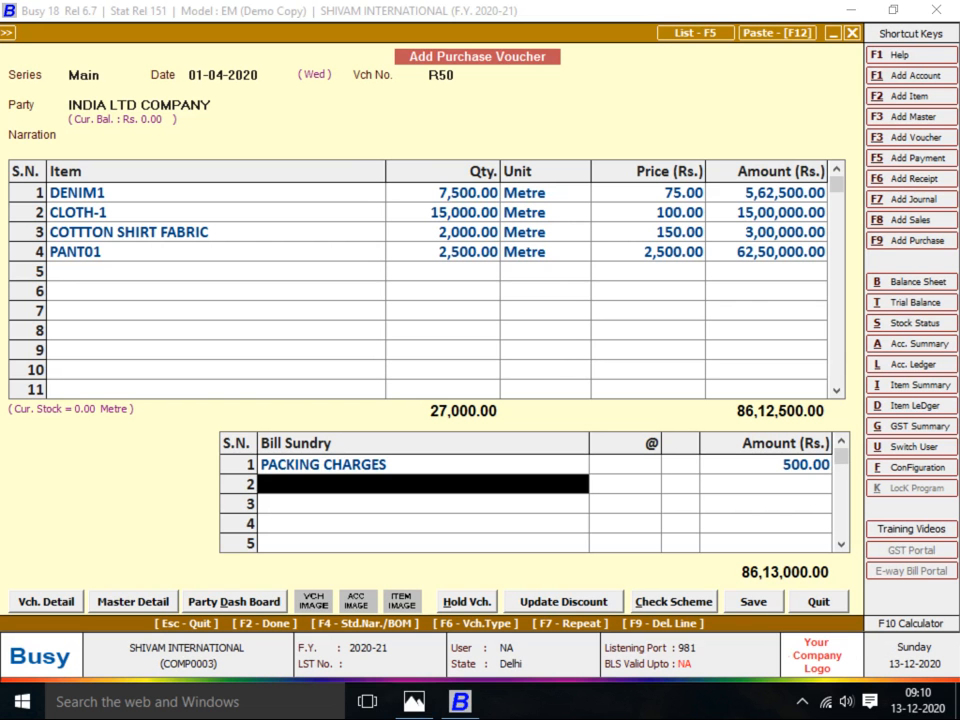
pyautogui.hotkey('alt', 'Tab')
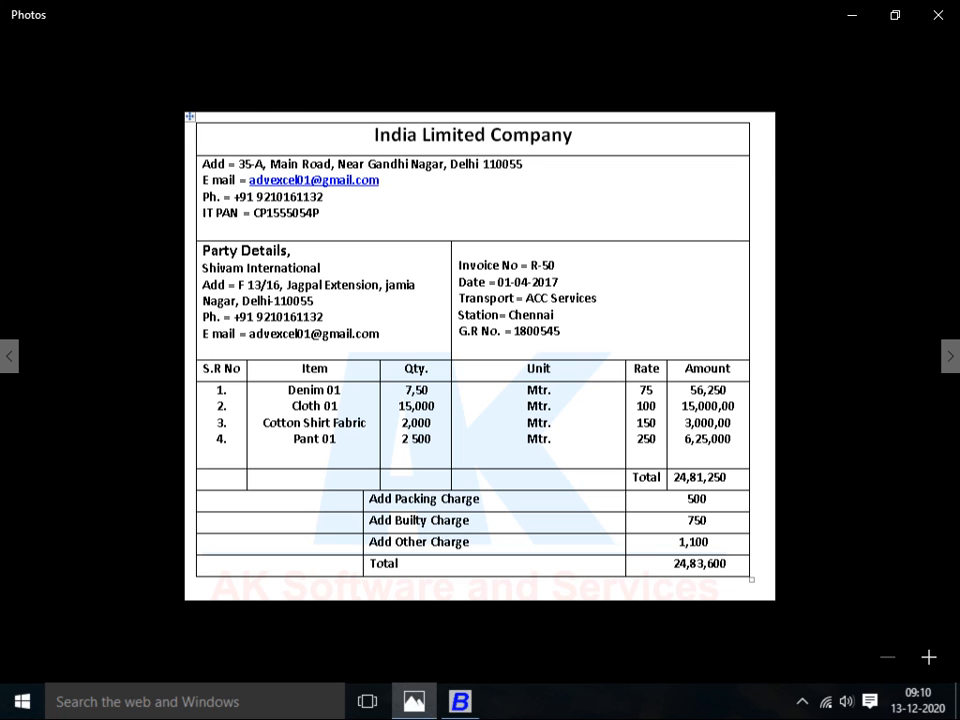
pyautogui.hotkey('alt', 'Tab')
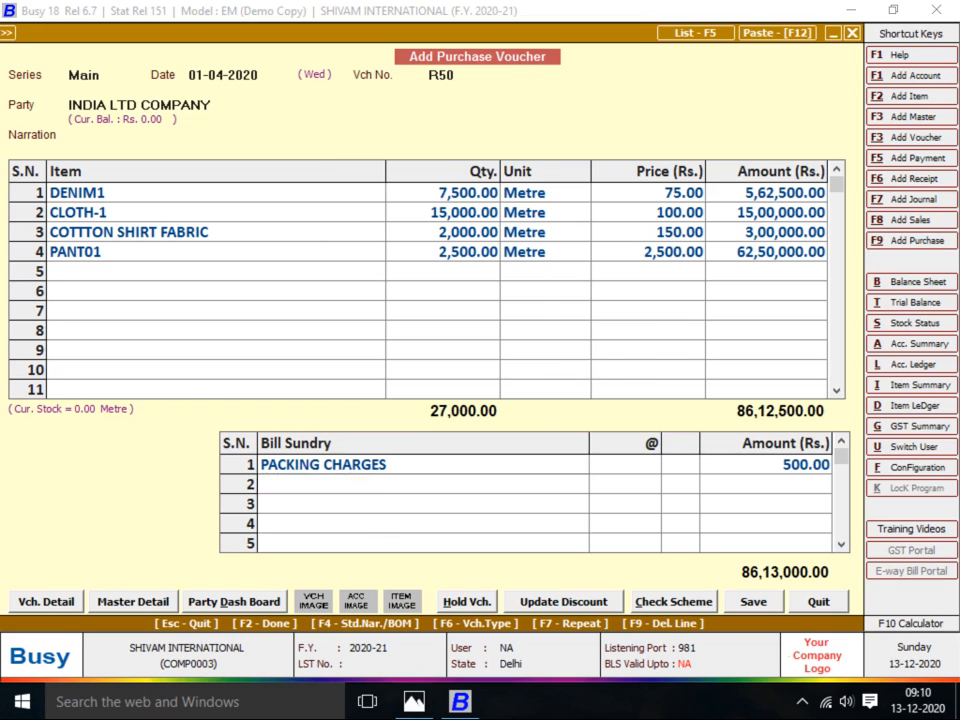
pyautogui.hotkey('alt', 'Tab')
pyautogui.hotkey('alt', 'Tab')
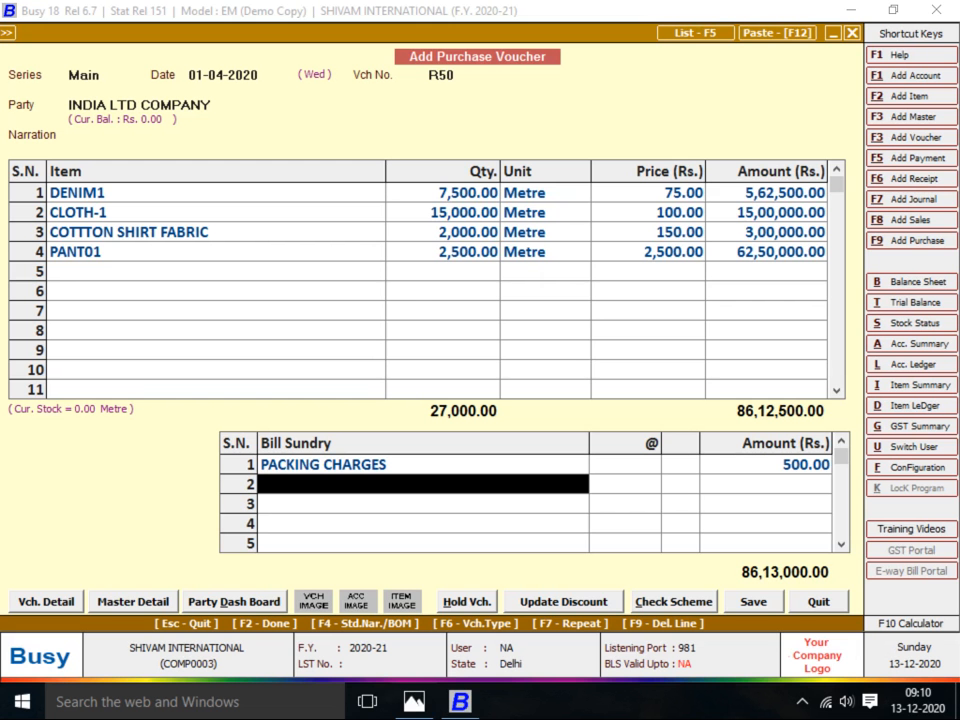
# Create the Additive bill sundry BUILTY CHARGES, nature Others, charged as an absolute amount
pyautogui.hotkey('alt', 'c')
pyautogui.write('BU')
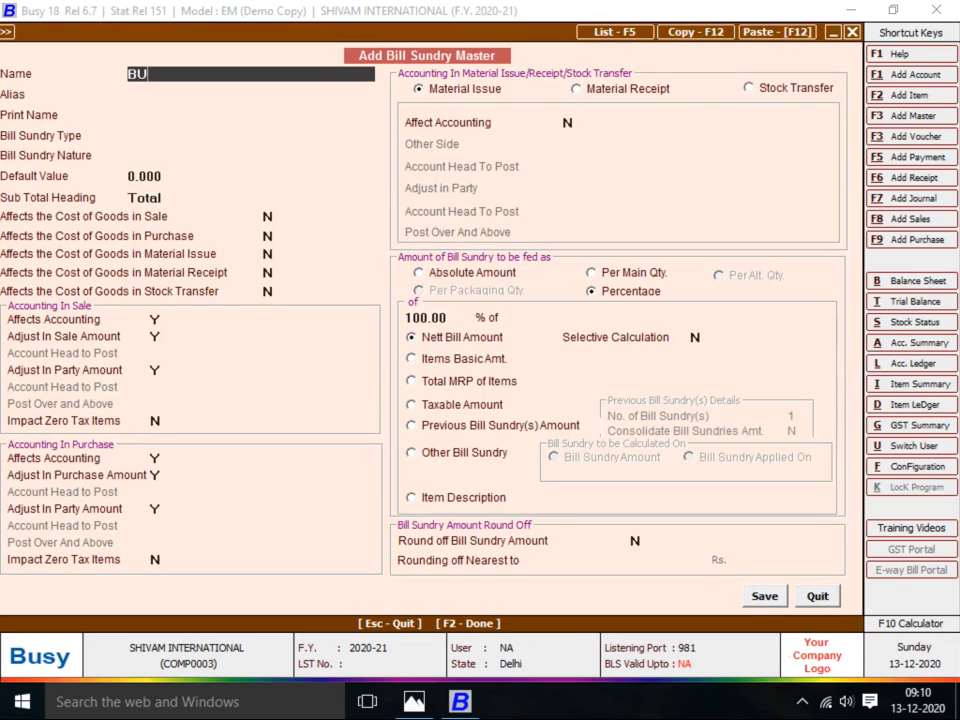
pyautogui.write('ILTY CHARGES')
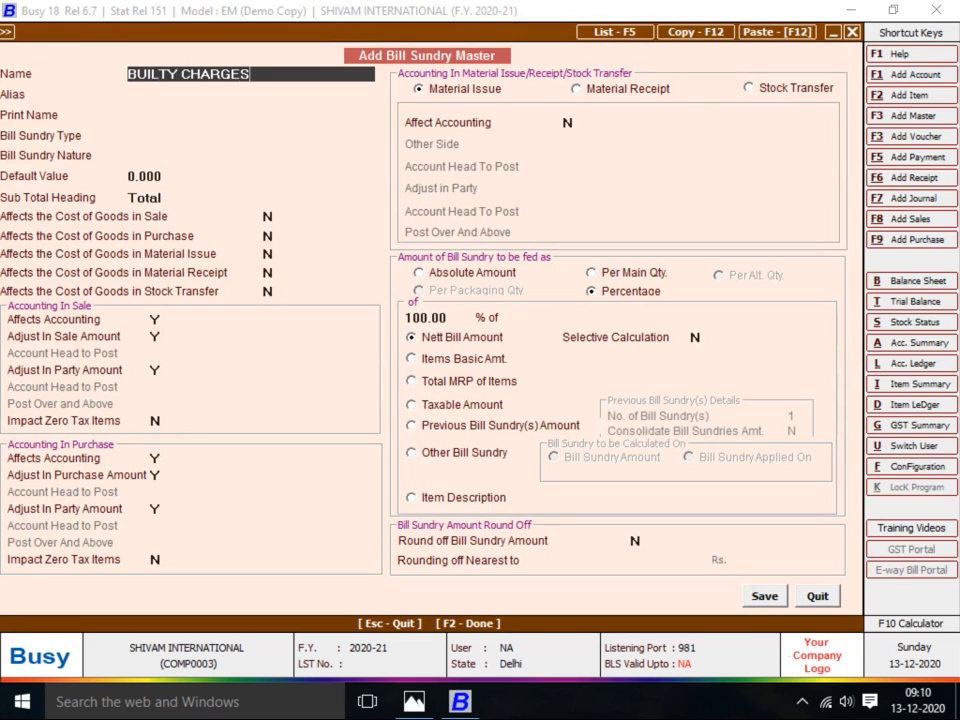
pyautogui.press('Return')
pyautogui.press('Return')
pyautogui.press('Return')
pyautogui.press('Return')
pyautogui.press('Return')
pyautogui.press('Return')
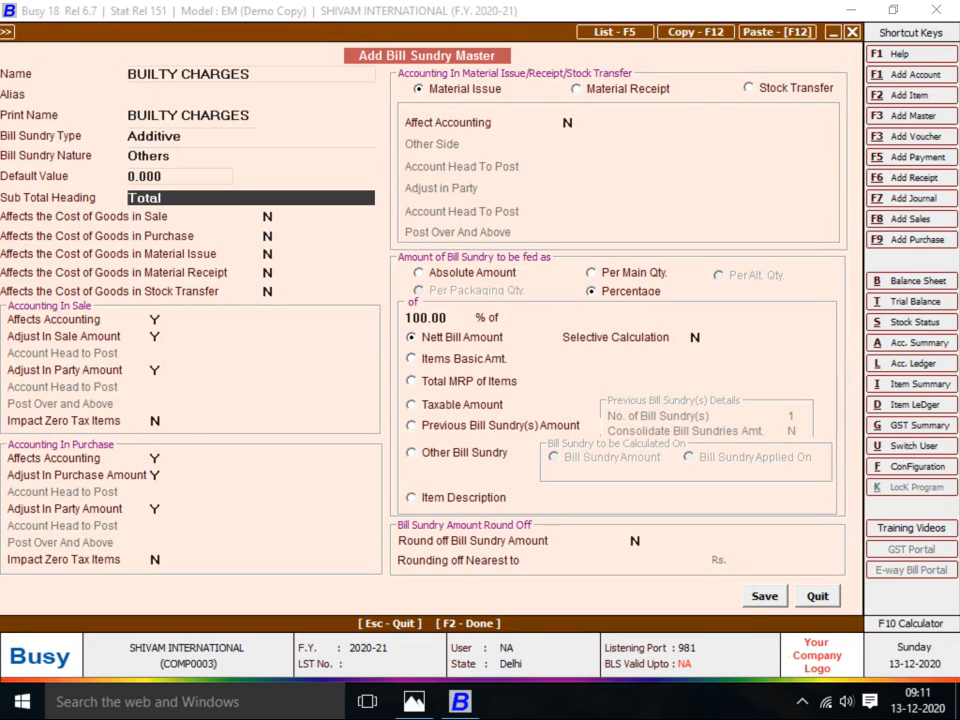
pyautogui.press('Return')
pyautogui.press('Return')
pyautogui.press('Return')
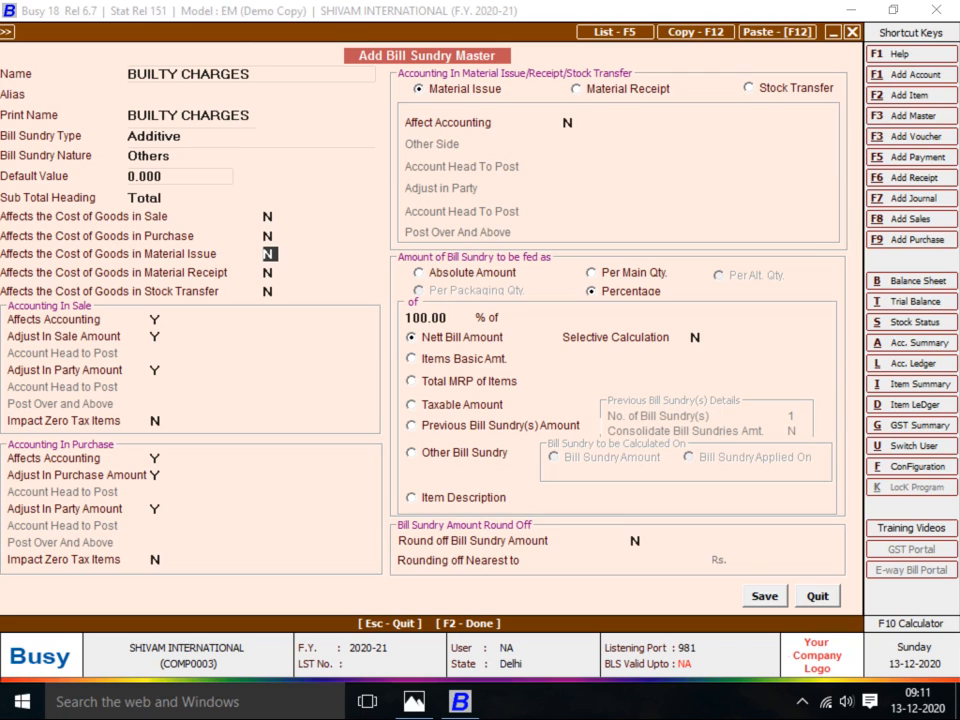
pyautogui.click(471, 273)
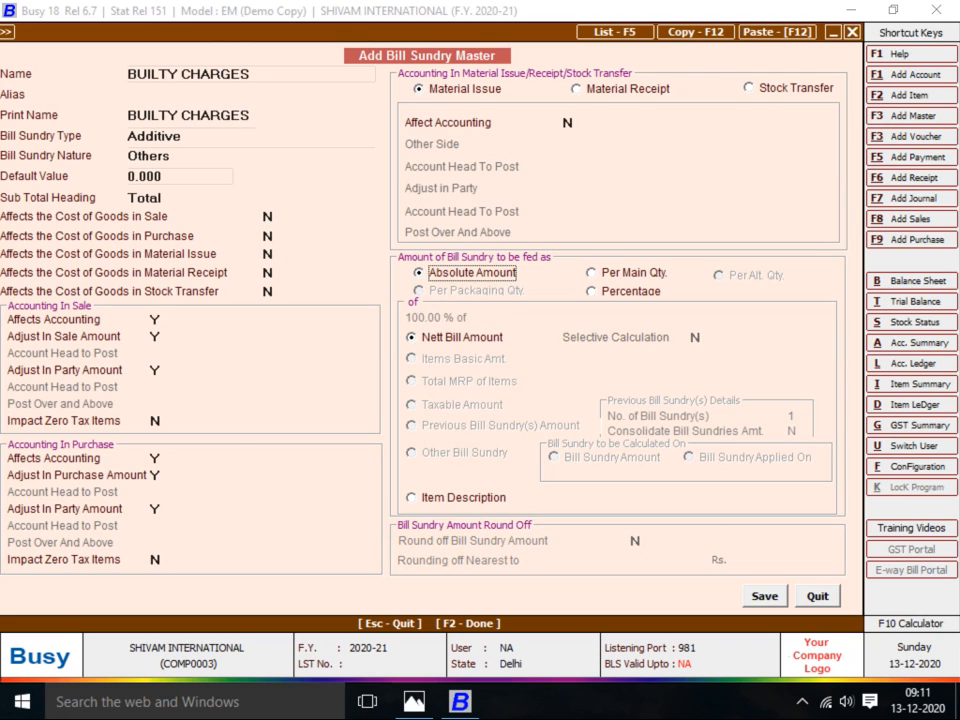
pyautogui.press('F2')
pyautogui.press('Return')
# Enter 750 as the BUILTY CHARGES amount, bringing the total to 86,13,750.00
pyautogui.hotkey('alt', 'Tab')
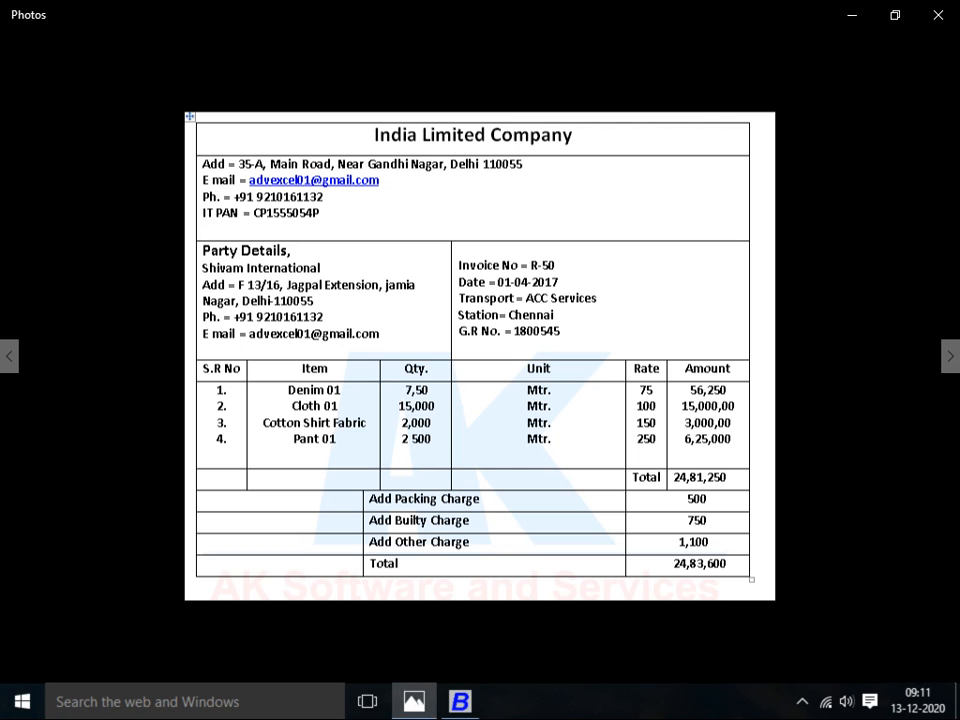
pyautogui.hotkey('alt', 'Tab')
pyautogui.write('750')
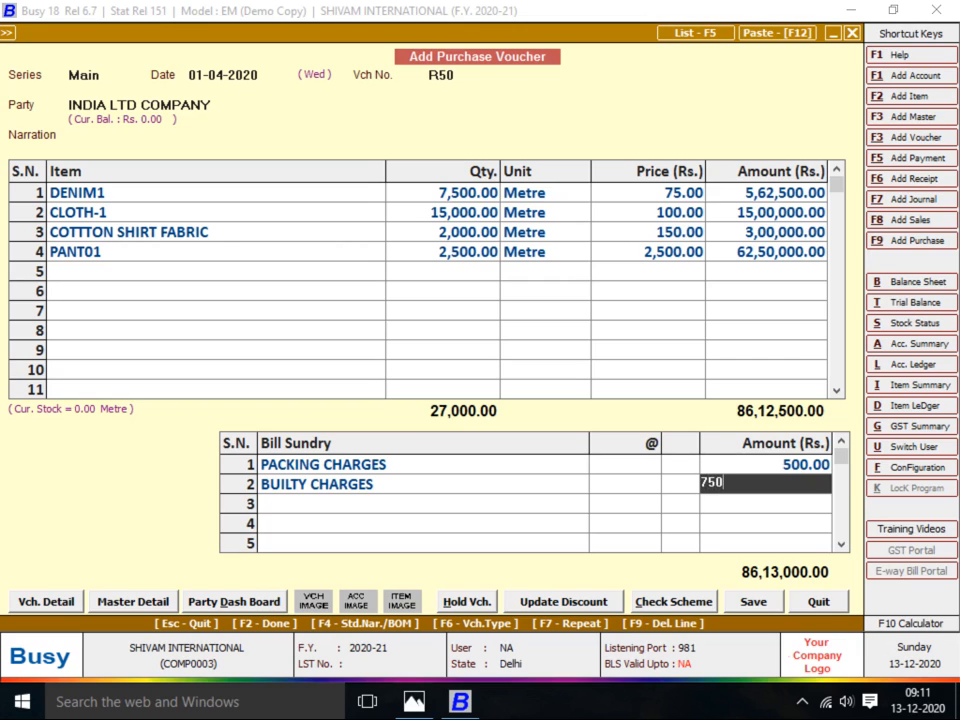
pyautogui.press('Return')
pyautogui.hotkey('alt', 'Tab')
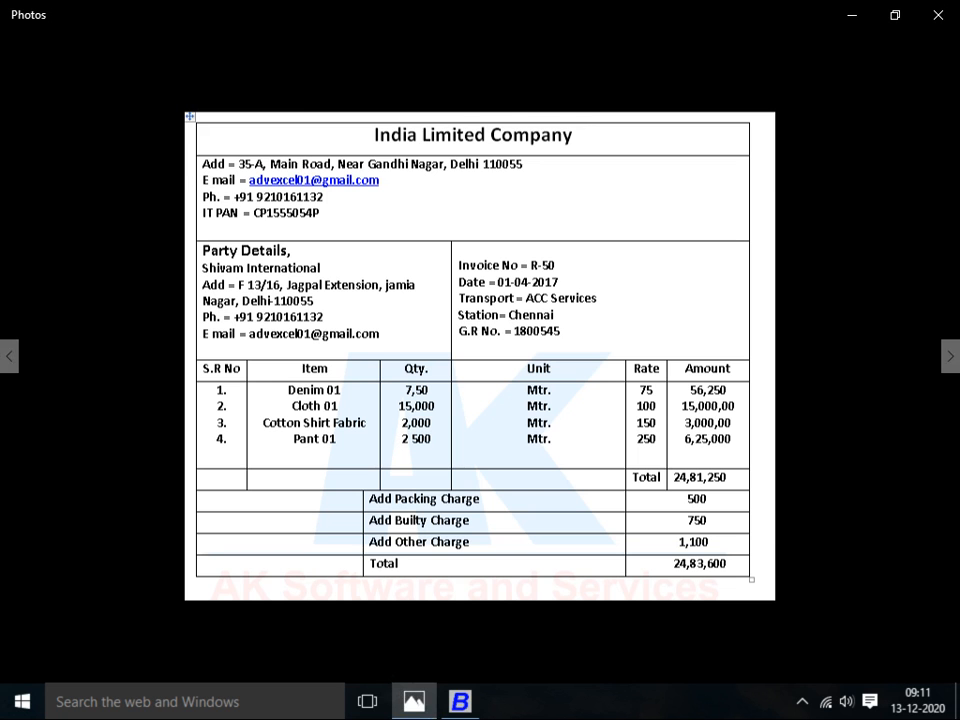
pyautogui.hotkey('alt', 'Tab')
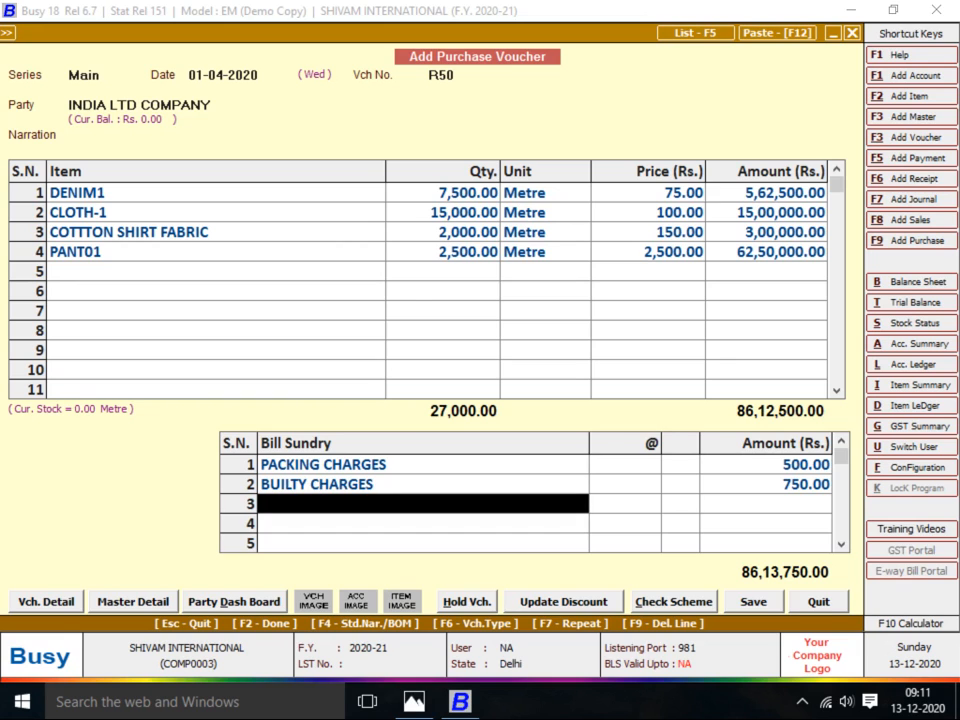
pyautogui.hotkey('alt', 'c')
# Create the Additive bill sundry OTHER CHAREGES, nature Others, charged as an absolute amount
pyautogui.write('OTHER CHA')
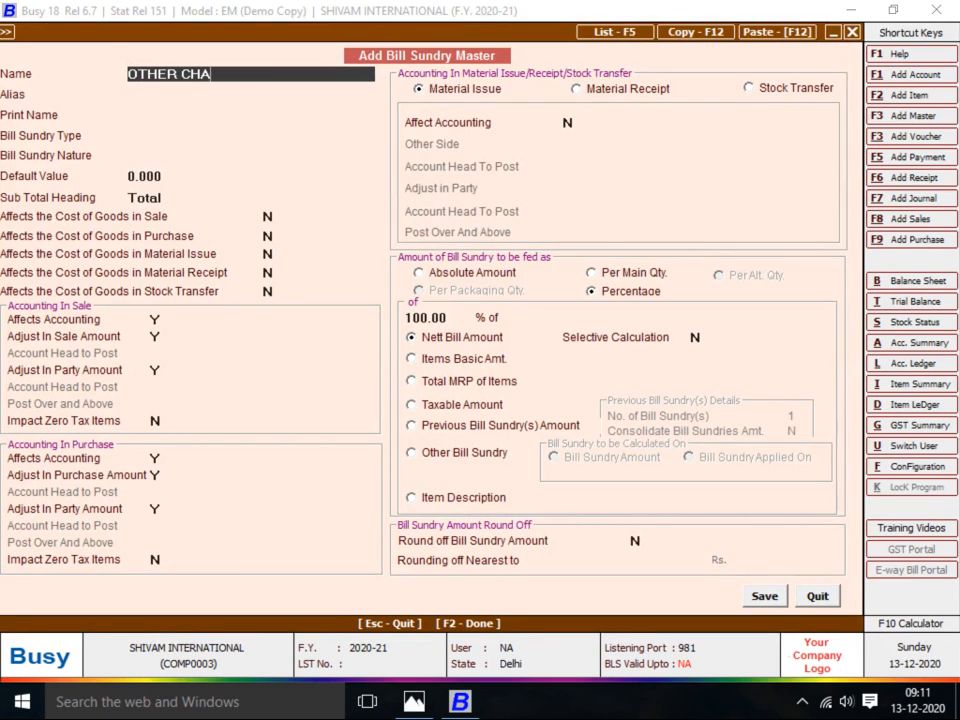
pyautogui.write('REGES')
pyautogui.press('Return')
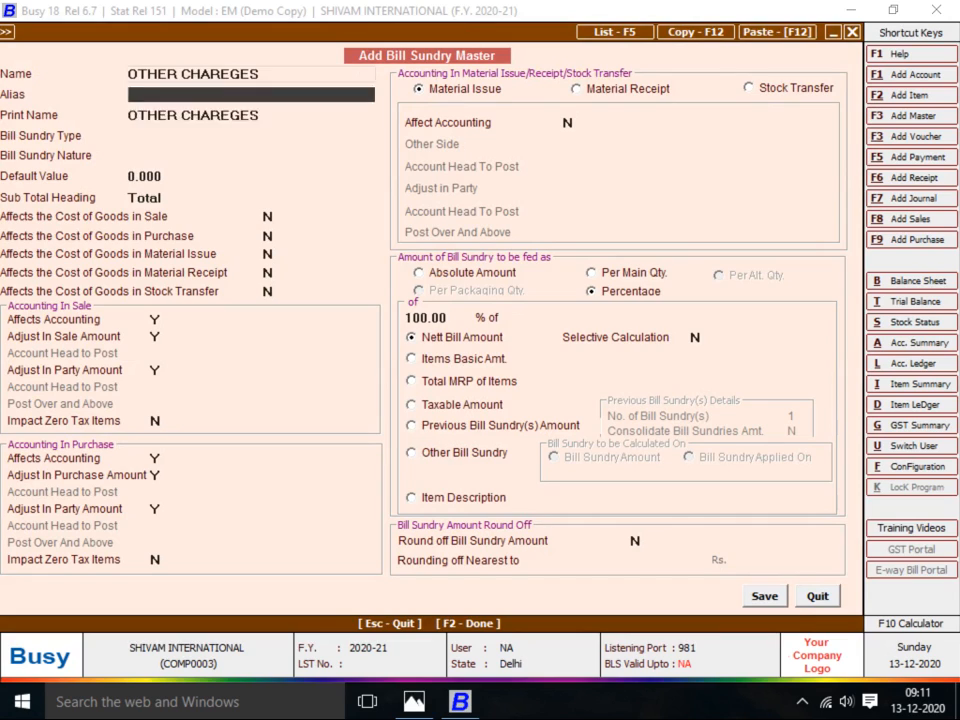
pyautogui.press('Return')
pyautogui.press('Return')
pyautogui.press('Return')
pyautogui.press('Return')
pyautogui.press('Return')
pyautogui.press('Return')
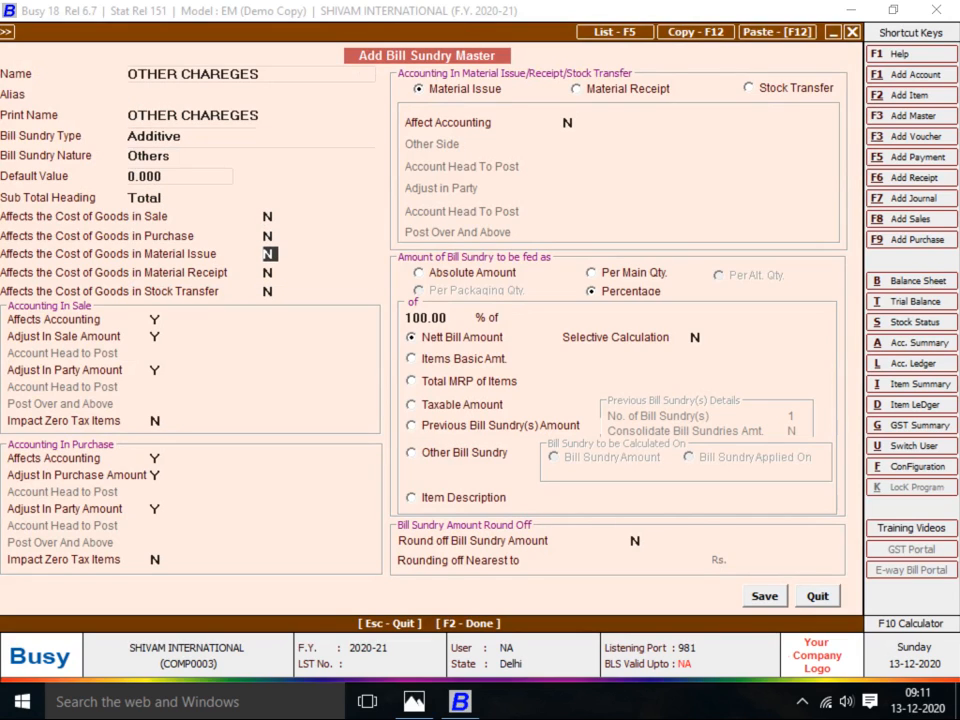
pyautogui.click(419, 273)
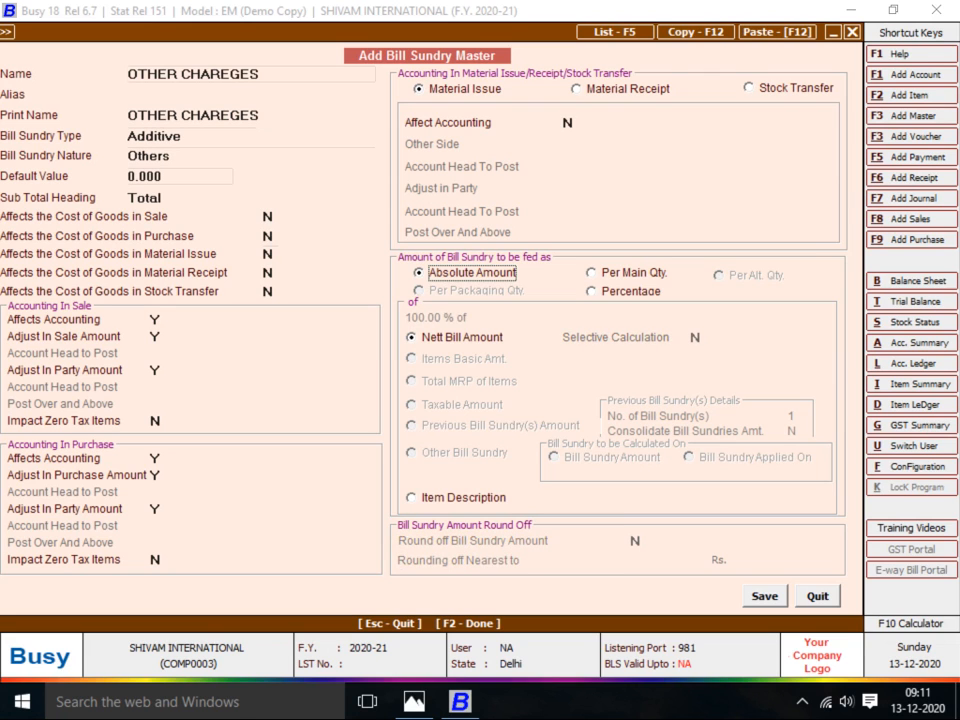
pyautogui.press('F2')
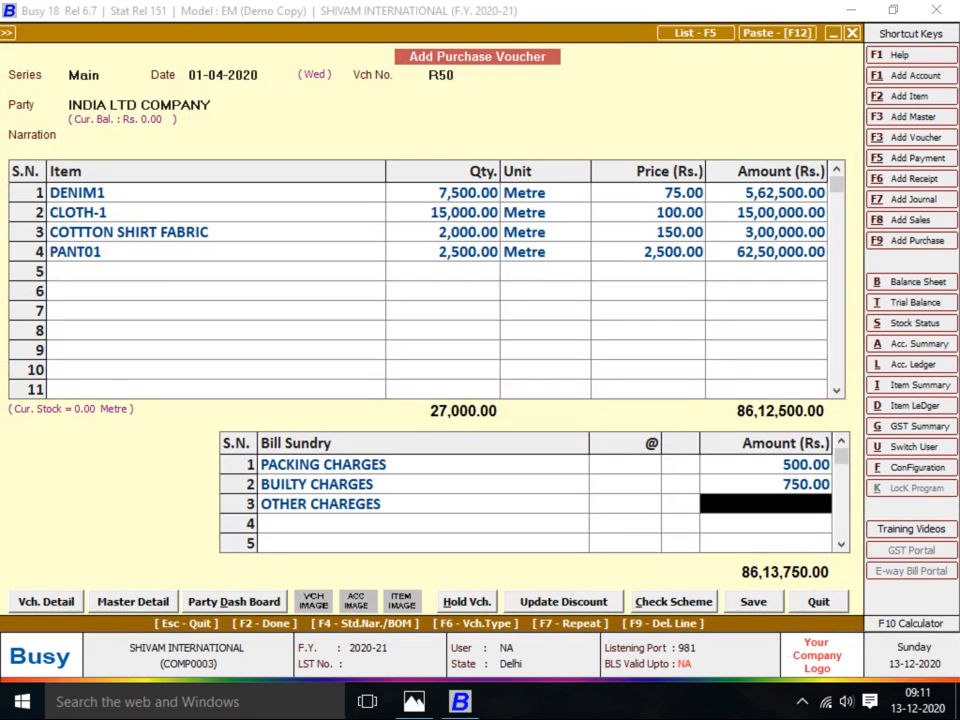
# Enter 1,100 as the OTHER CHAREGES amount, bringing the total to 86,14,850.00
pyautogui.hotkey('alt', 'Tab')
pyautogui.hotkey('alt', 'Tab')
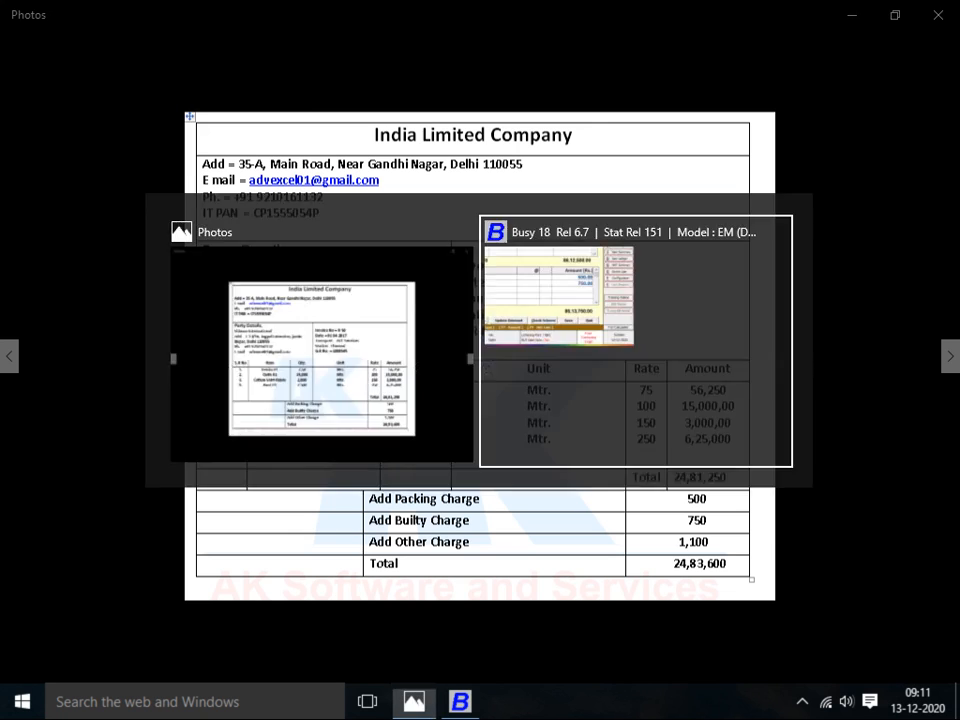
pyautogui.write('1,1')
pyautogui.write('00')
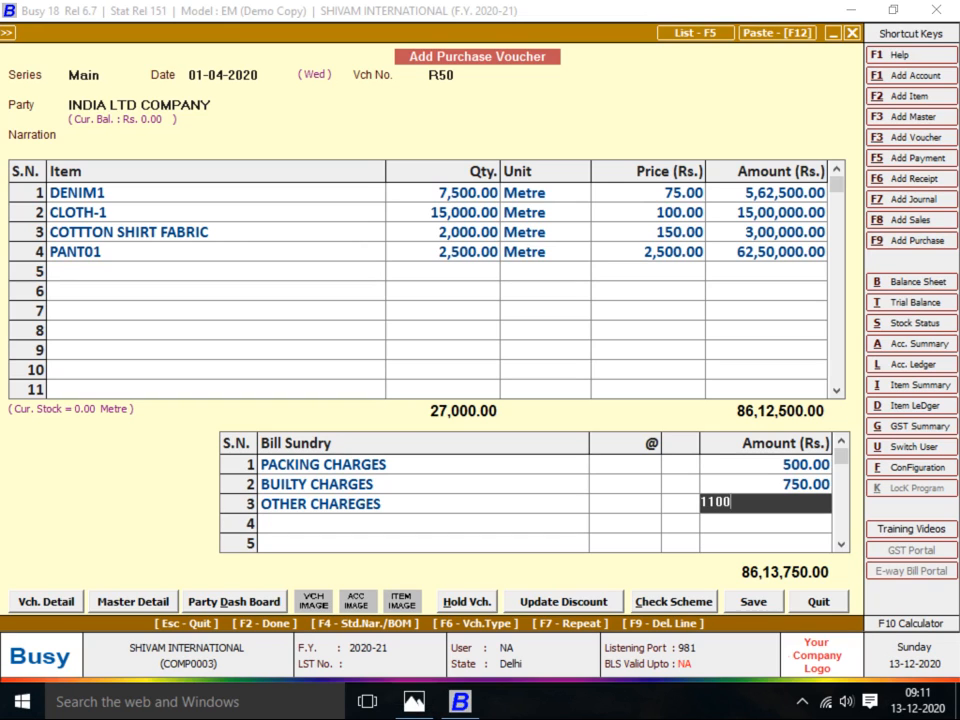
pyautogui.press('Return')
pyautogui.hotkey('alt', 'Tab')
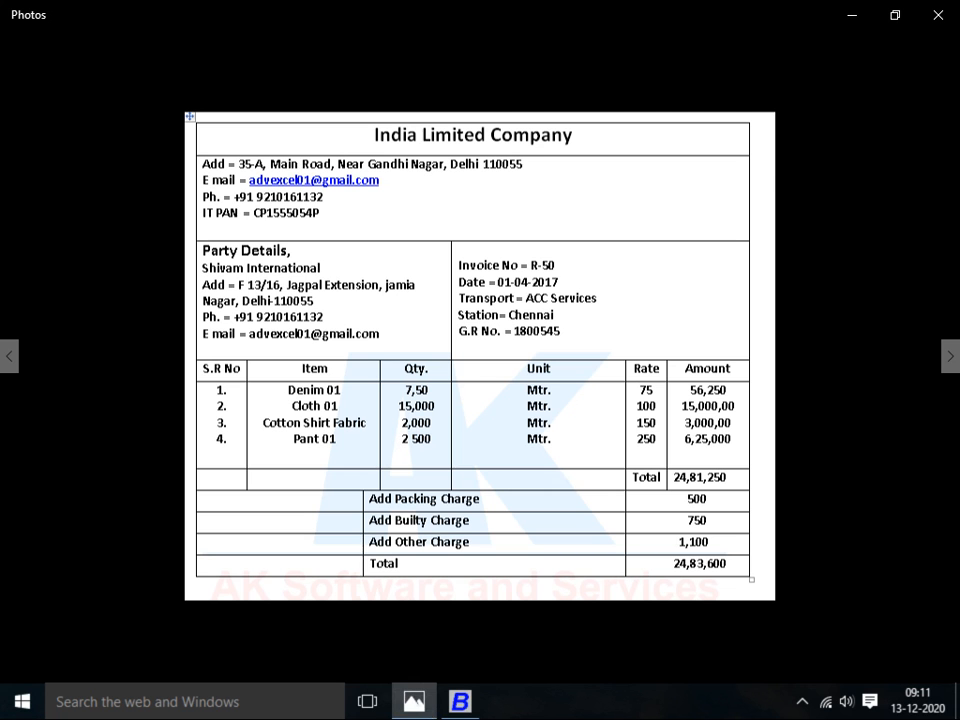
pyautogui.hotkey('alt', 'Tab')
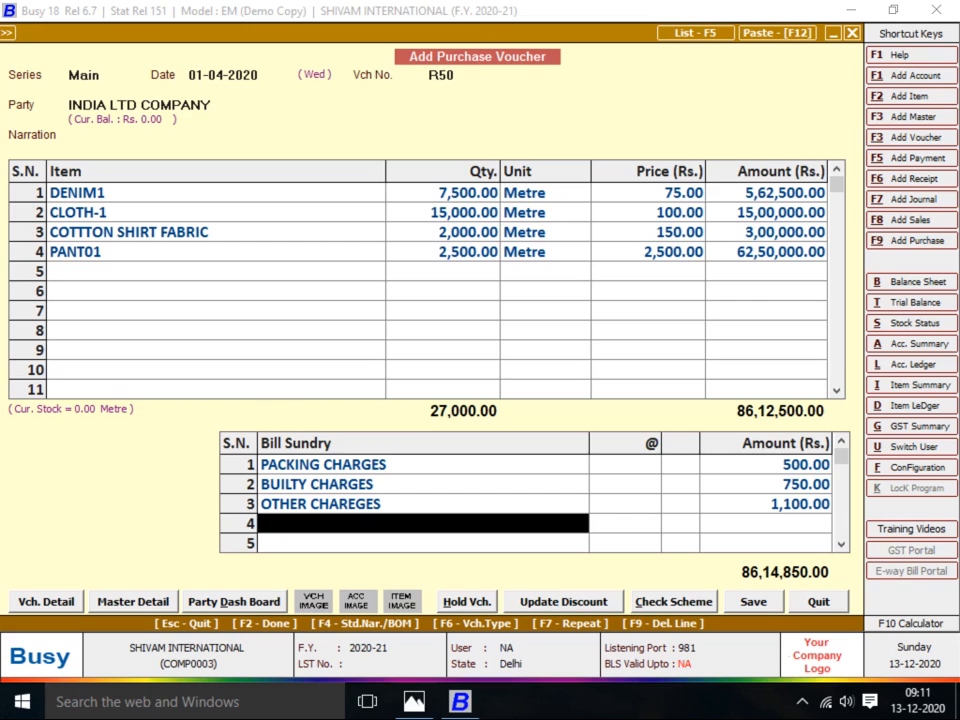
# After comparing with the invoice, change DENIM1's quantity in row 1 to 750
pyautogui.hotkey('alt', 'Tab')
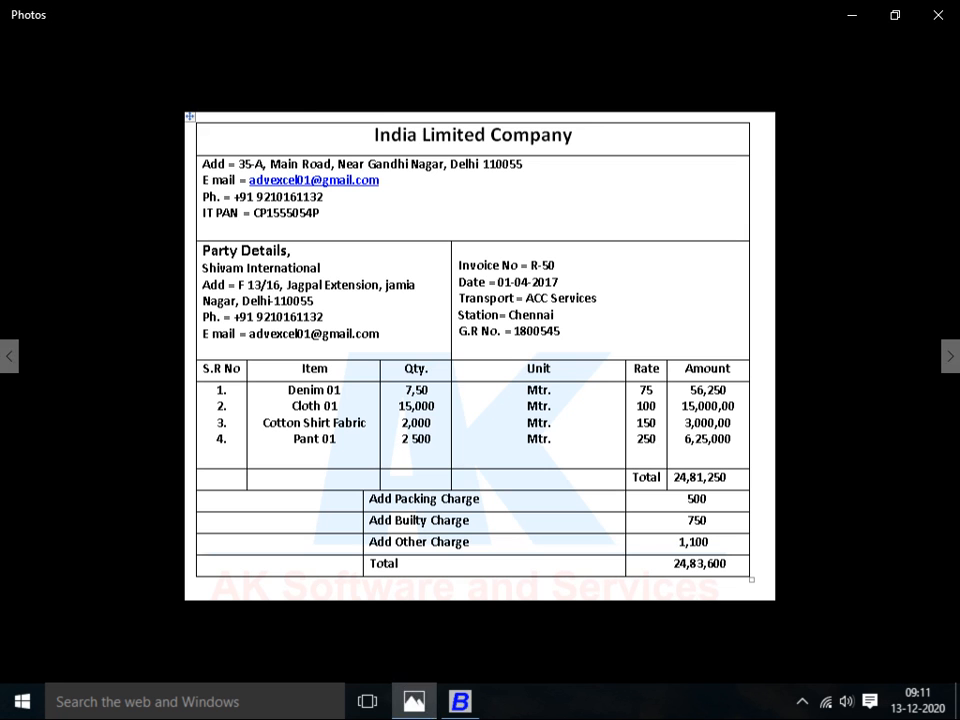
pyautogui.hotkey('alt', 'Tab')
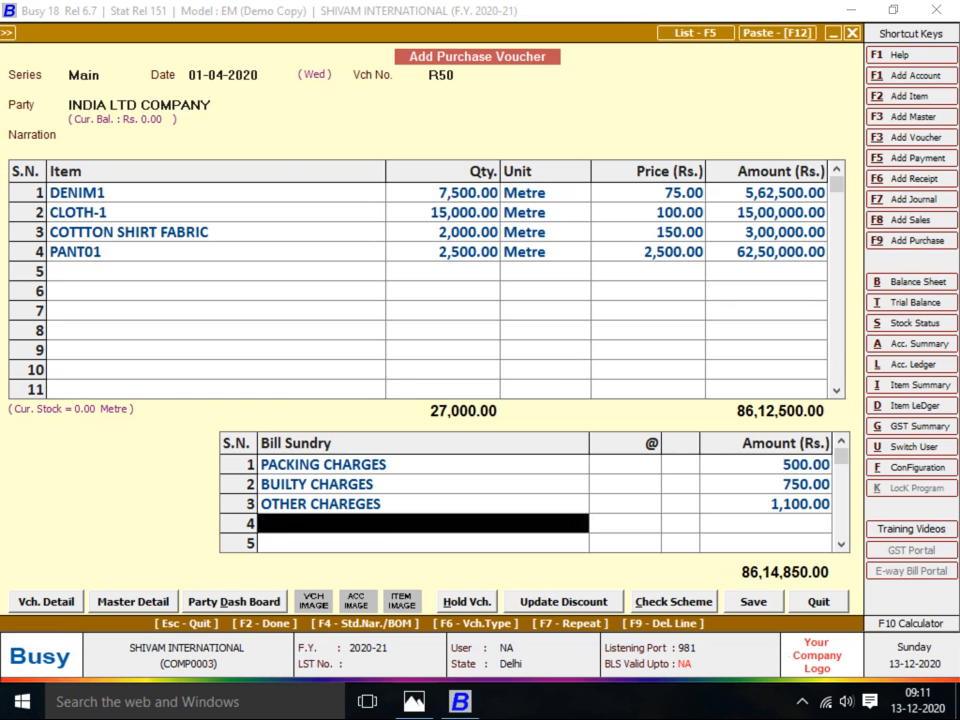
pyautogui.hotkey('alt', 'Tab')
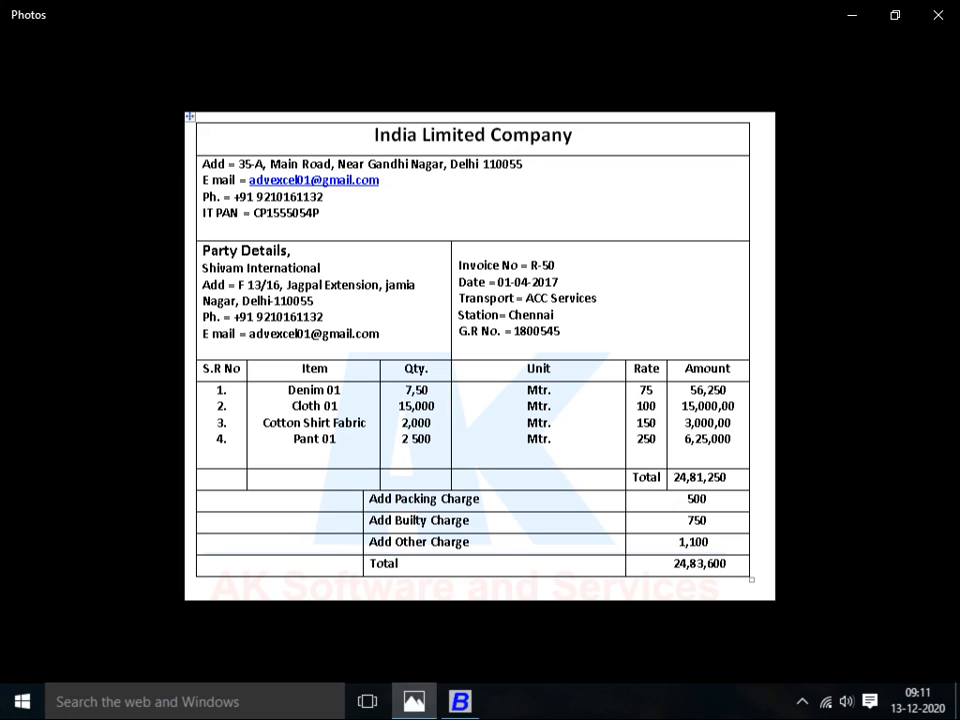
pyautogui.hotkey('alt', 'Tab')
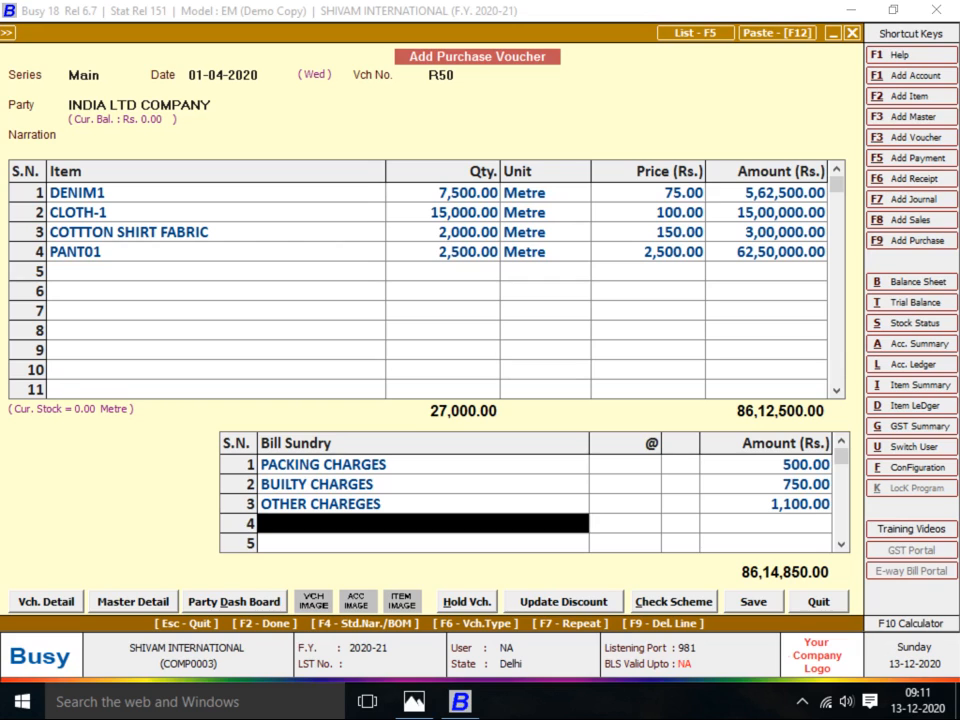
pyautogui.press('Up')
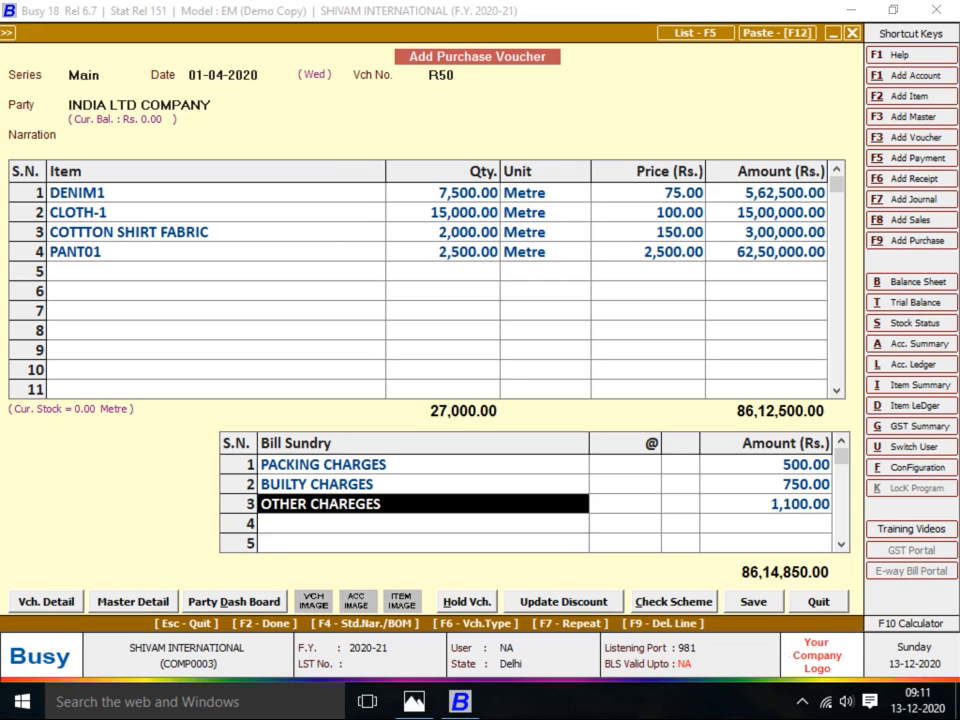
pyautogui.hotkey('alt', 'Tab')
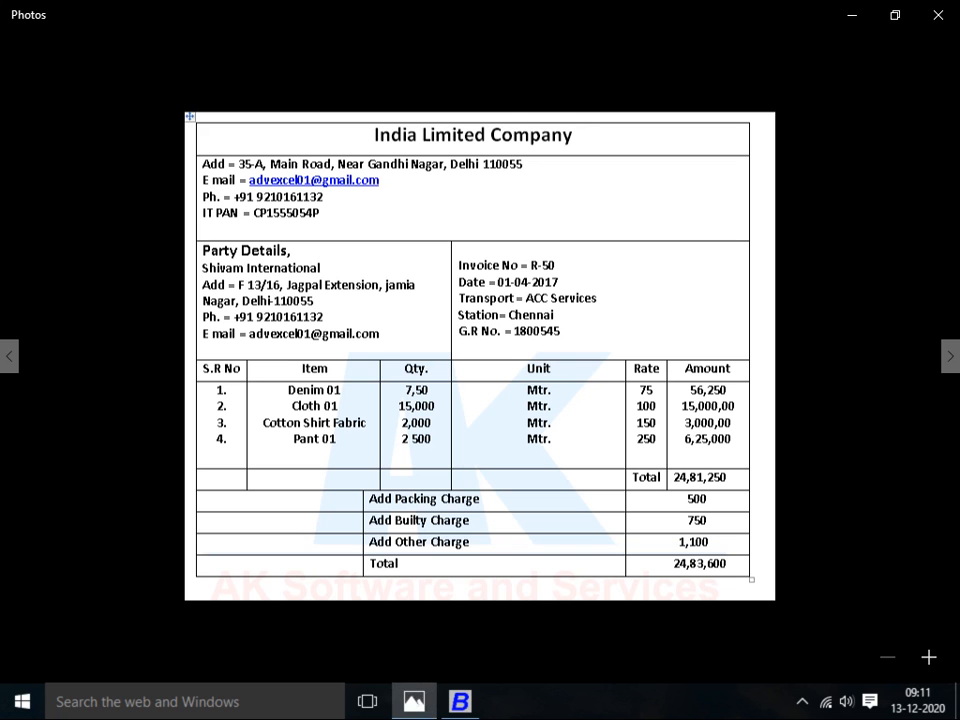
pyautogui.hotkey('alt', 'Tab')
pyautogui.click(442, 193)
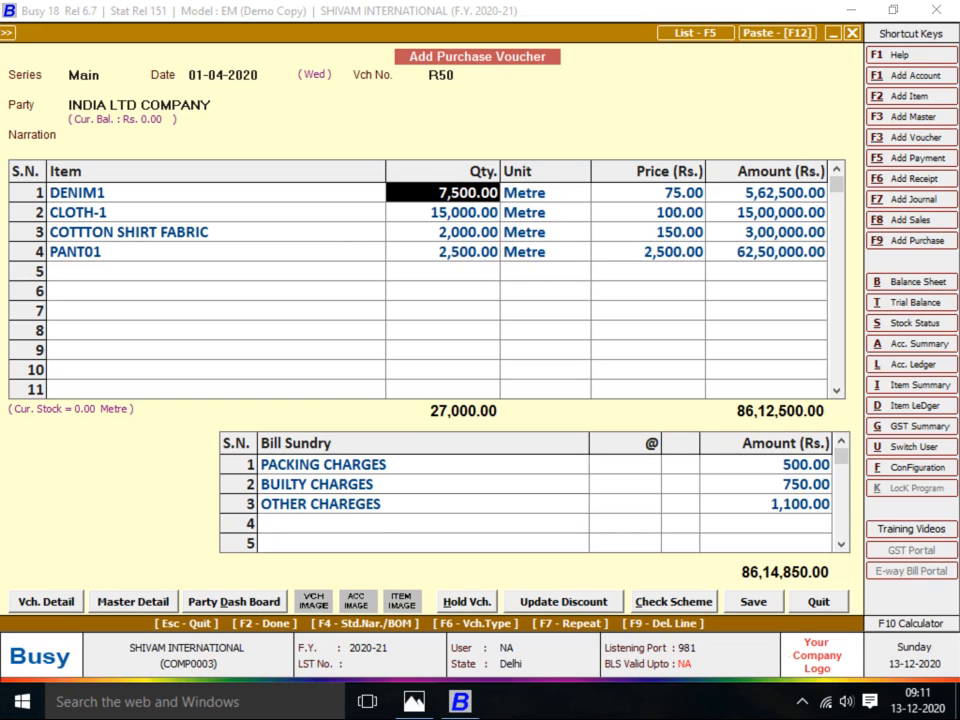
pyautogui.write('750')
pyautogui.press('Return')
# Change PANT01's price to 250, bringing the total to 24,83,600.00, and finish the entries
pyautogui.hotkey('alt', 'Tab')
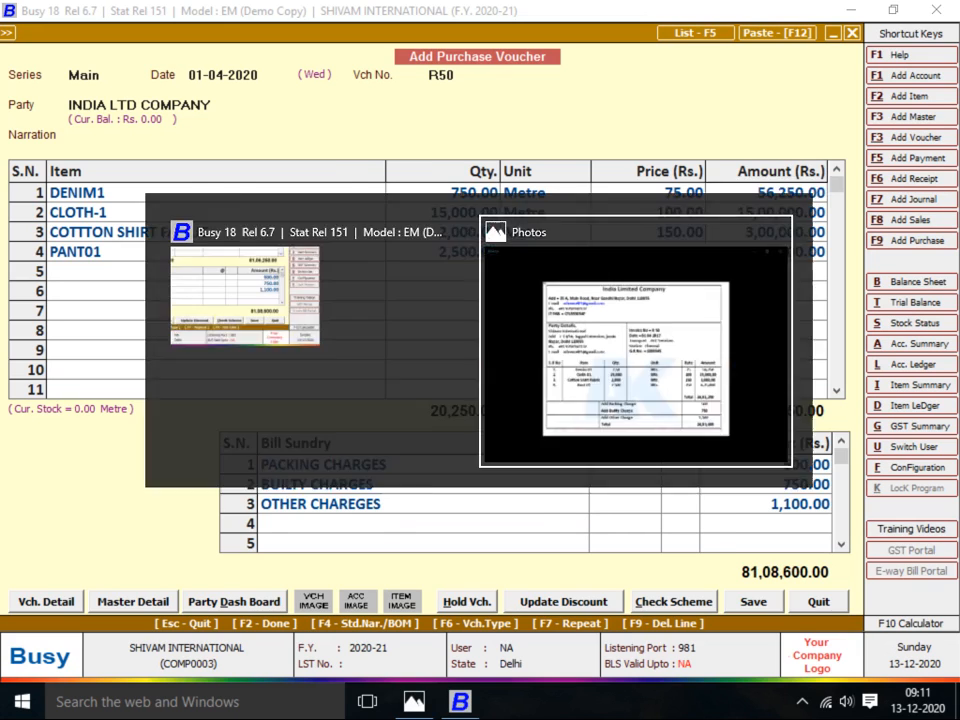
pyautogui.hotkey('alt', 'Tab')
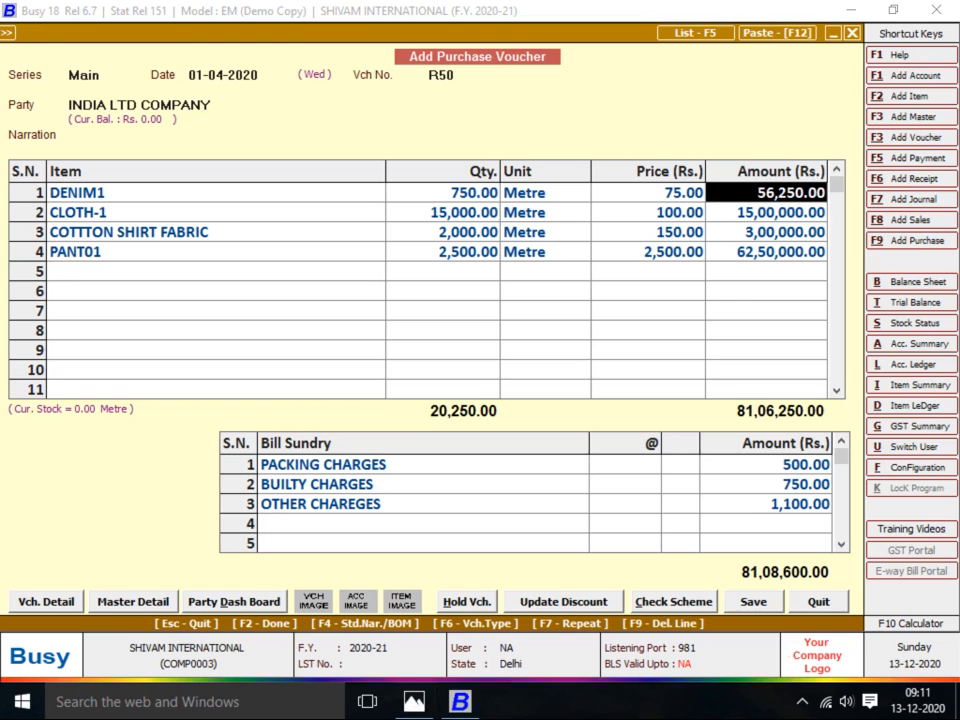
pyautogui.press('Left')
pyautogui.press('Left')
pyautogui.press('Left')
pyautogui.press('Down')
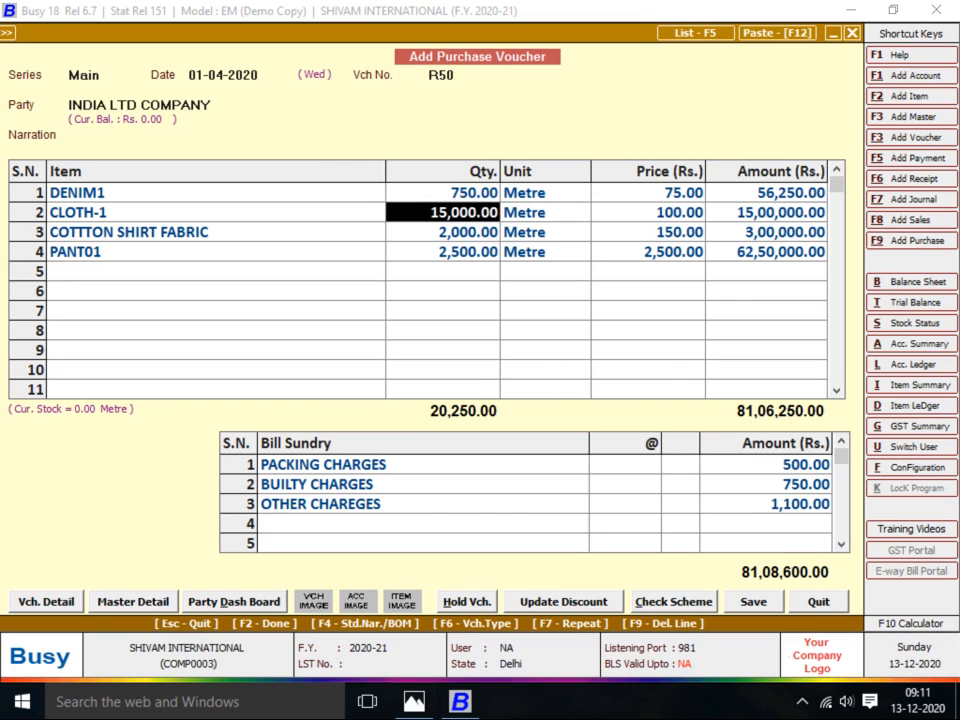
pyautogui.hotkey('alt', 'Tab')
pyautogui.hotkey('alt', 'Tab')
pyautogui.press('Down')
pyautogui.hotkey('alt', 'Tab')
pyautogui.hotkey('alt', 'Tab')
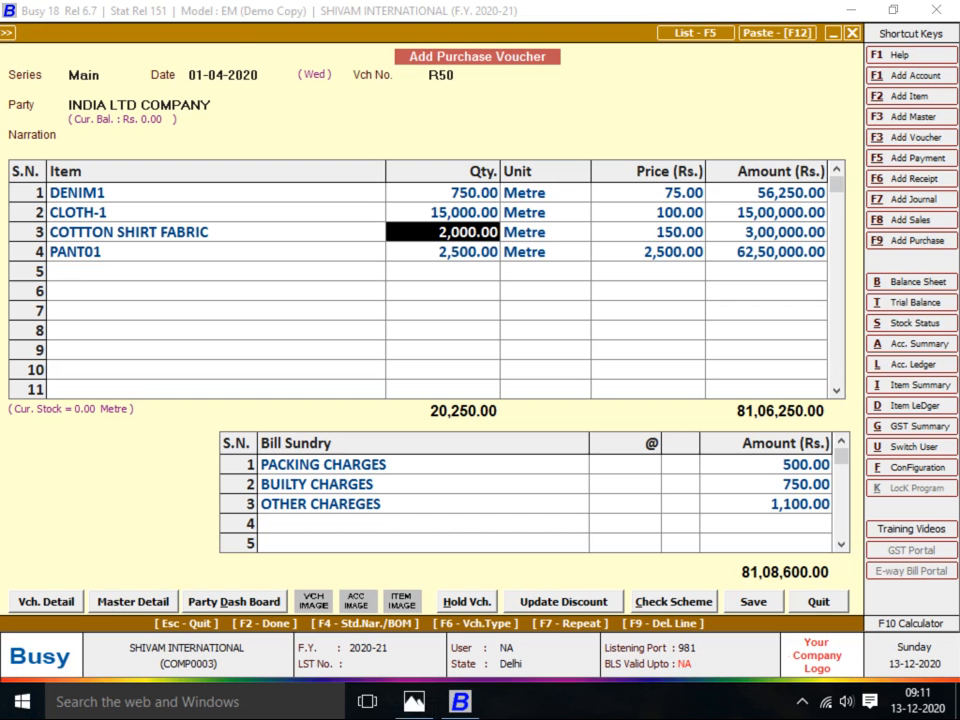
pyautogui.press('Right')
pyautogui.press('Right')
pyautogui.press('Down')
pyautogui.write('250')
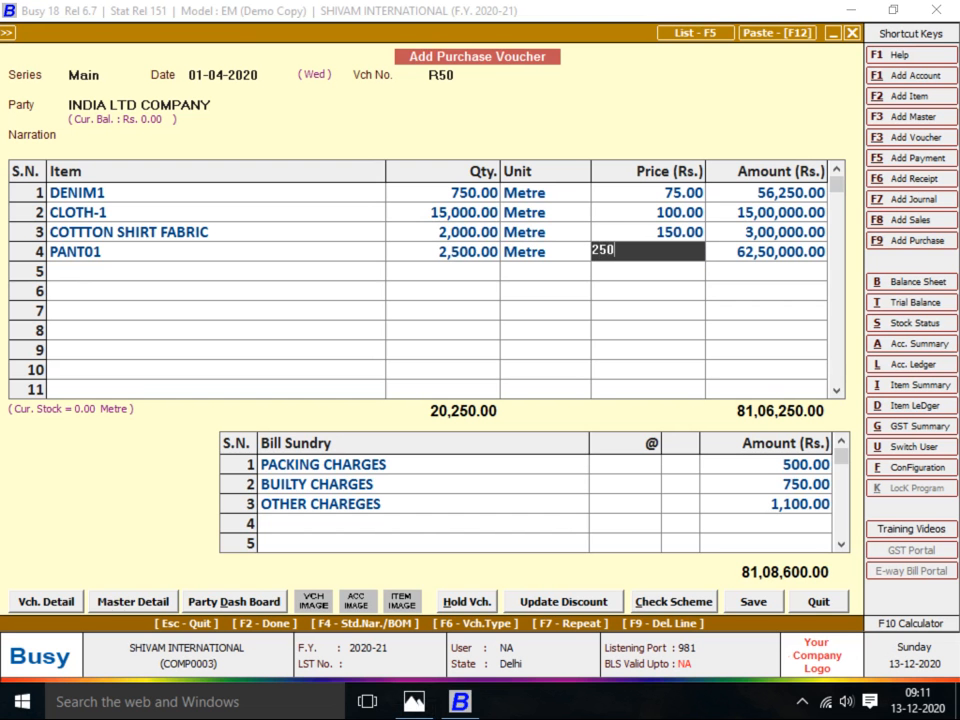
pyautogui.press('Return')
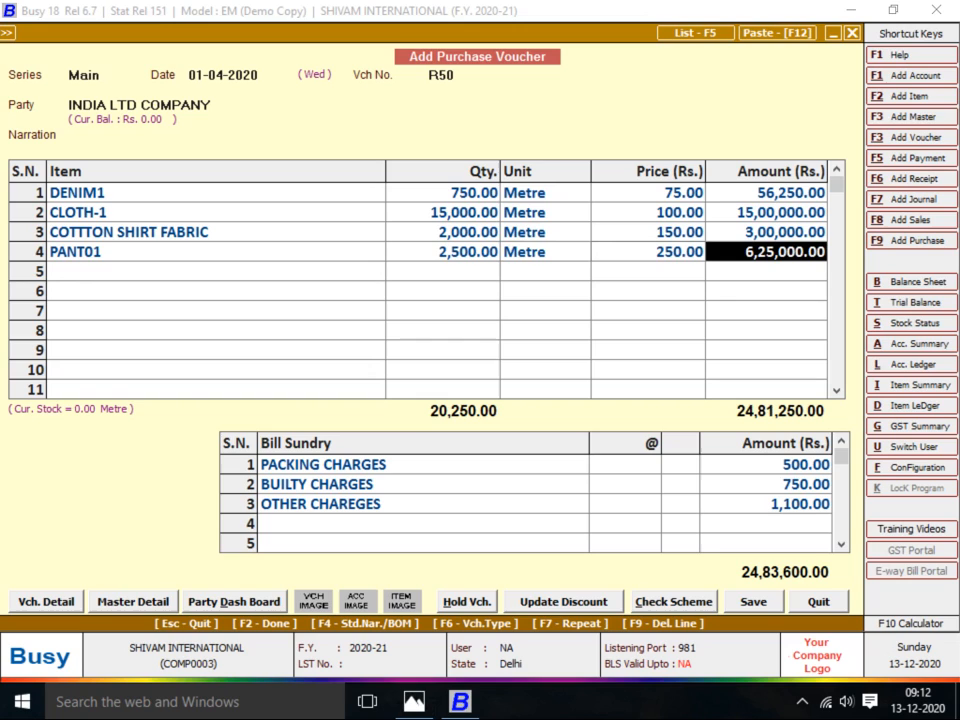
pyautogui.press('F2')
pyautogui.press('F2')
pyautogui.press('F2')
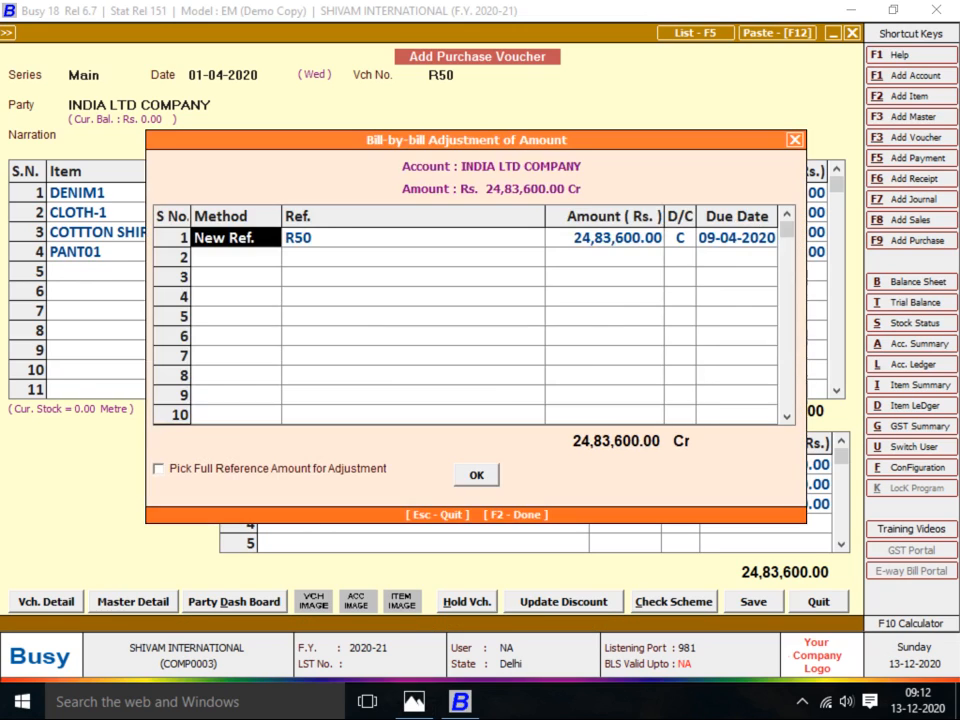
# Add and save a new transporter named ACC SERVIES in the transport details
pyautogui.hotkey('alt', 'Tab')
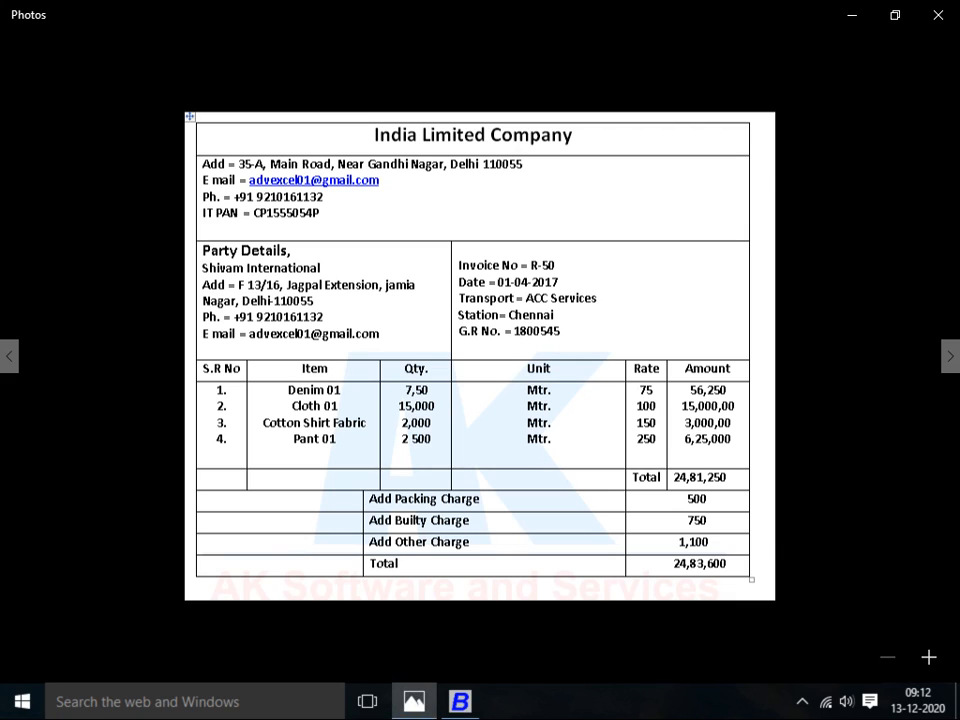
pyautogui.hotkey('alt', 'Tab')
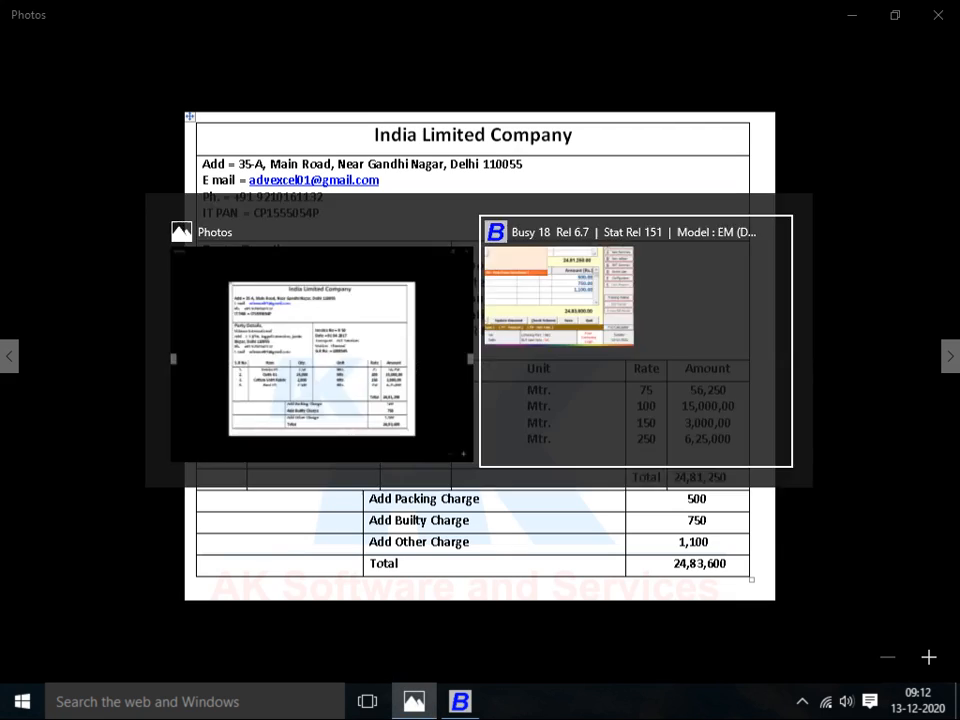
pyautogui.press('F3')
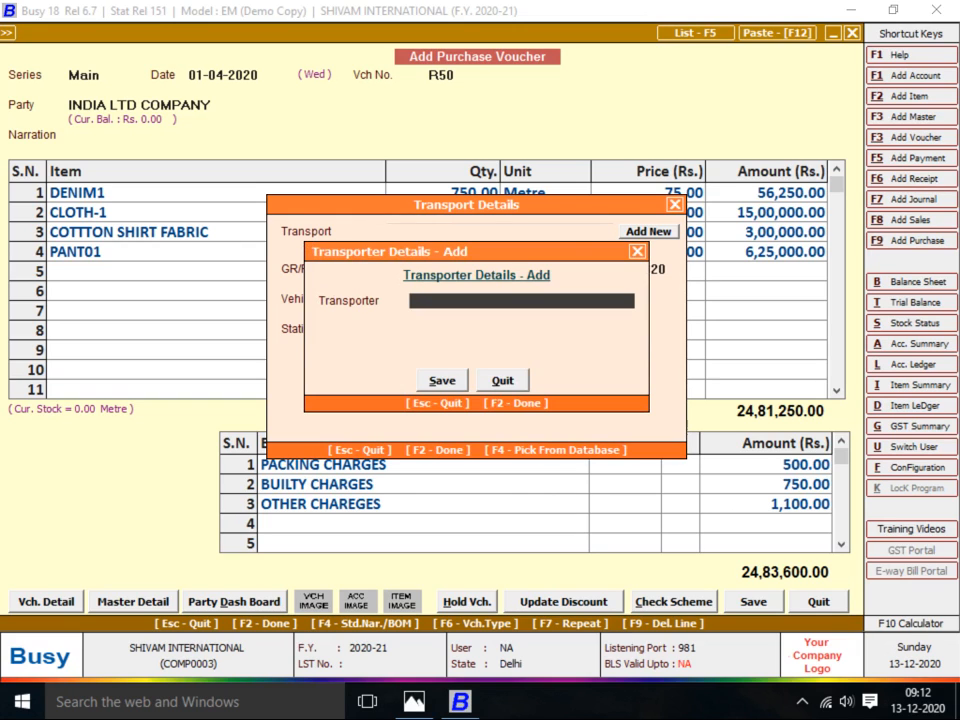
pyautogui.hotkey('alt', 'Tab')
pyautogui.hotkey('alt', 'Tab')
pyautogui.write('ACC SERVIES')
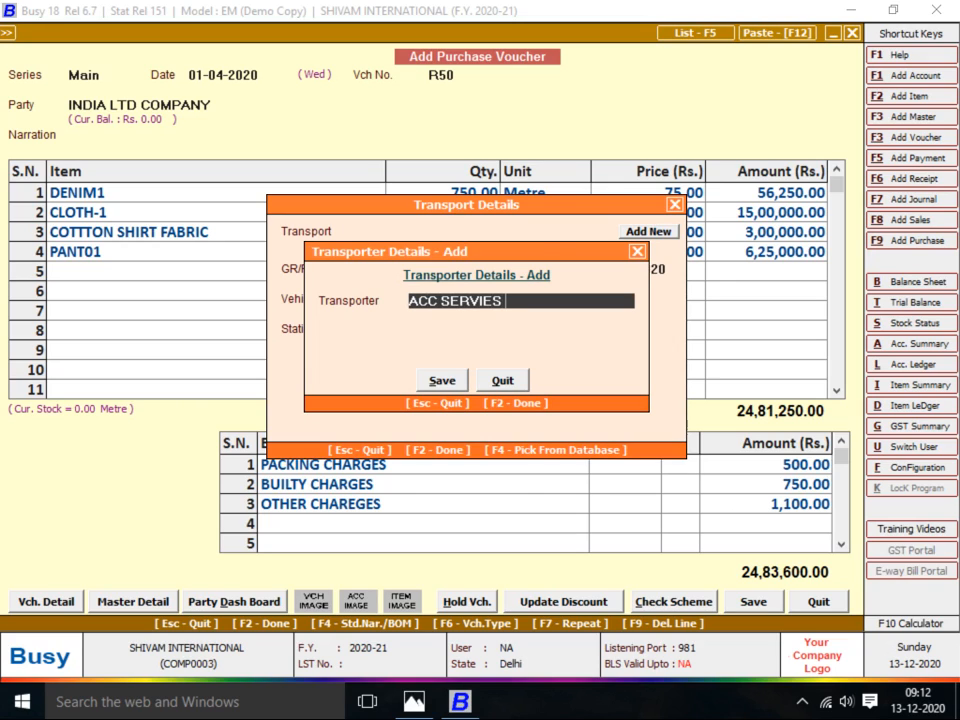
pyautogui.press('F2')
pyautogui.press('Return')
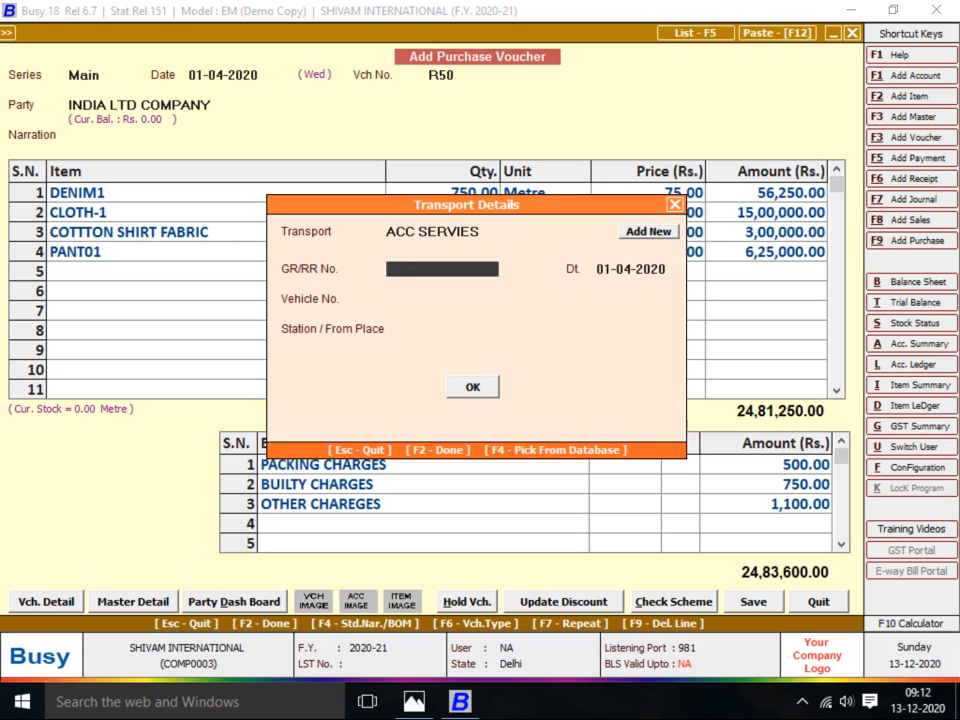
# Enter GR/RR number 1800545, close the transport details and accept the PAN warning
pyautogui.hotkey('alt', 'Tab')
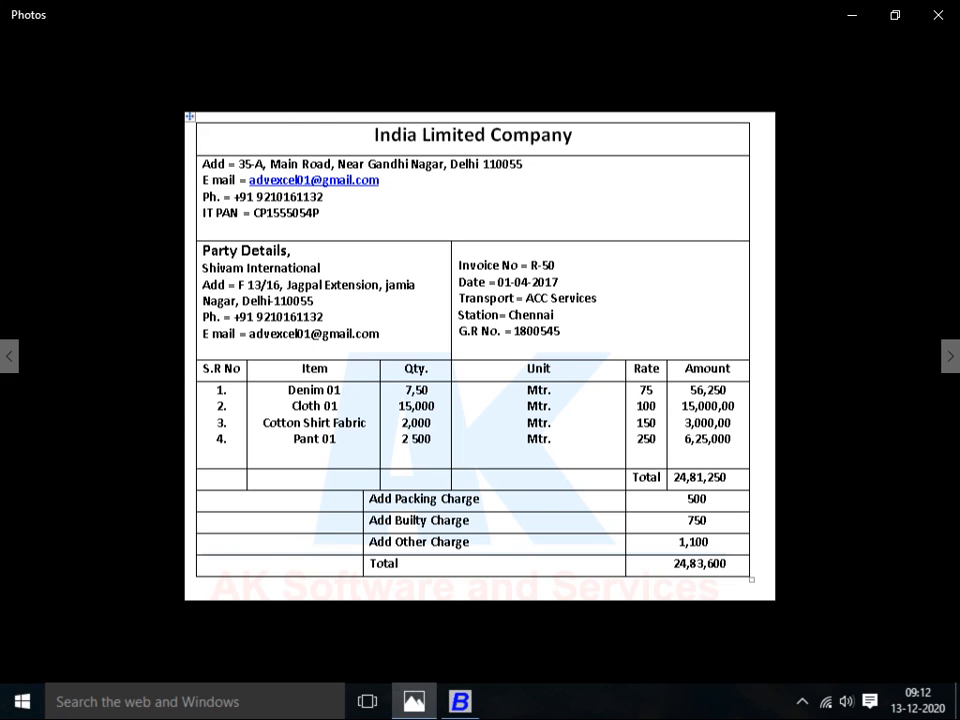
pyautogui.hotkey('alt', 'Tab')
pyautogui.write('1800')
pyautogui.hotkey('alt', 'Tab')
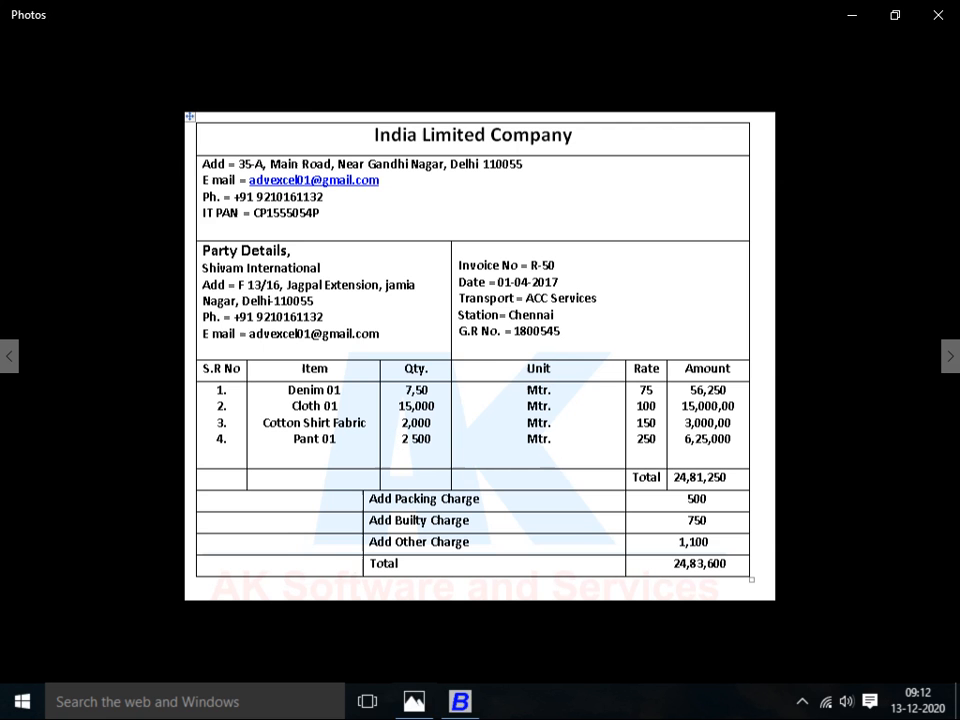
pyautogui.hotkey('alt', 'Tab')
pyautogui.write('545')
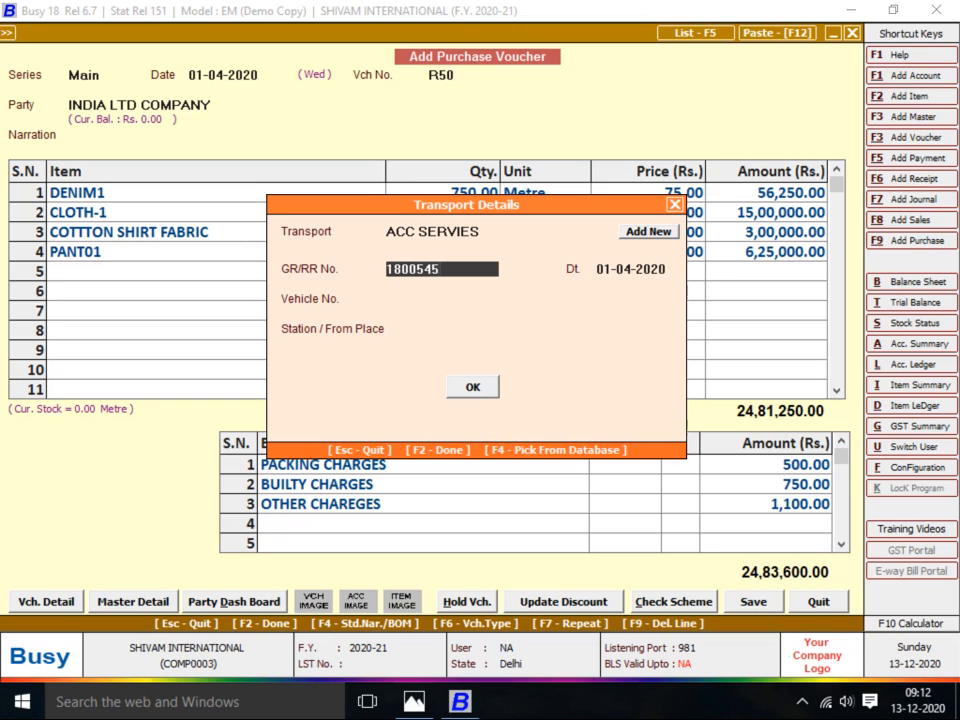
pyautogui.press('Return')
pyautogui.press('Return')
pyautogui.press('Return')
pyautogui.press('Return')
pyautogui.press('Return')
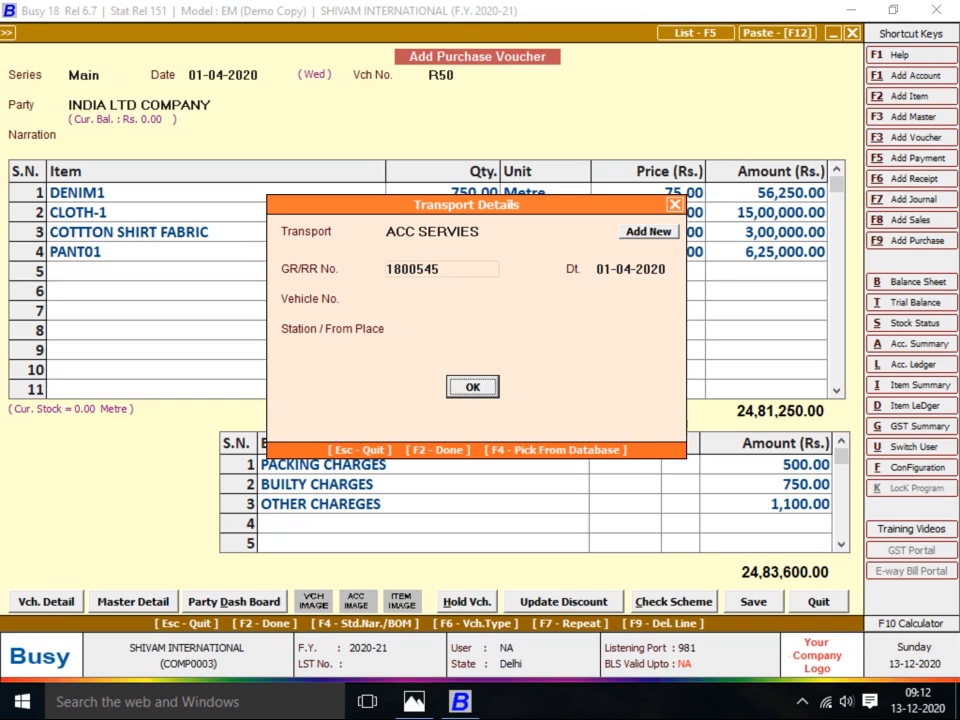
pyautogui.press('Left')
# Save the India Ltd Company voucher, show the A.R. Sales Corporation invoice, and keep Main series
pyautogui.press('Return')
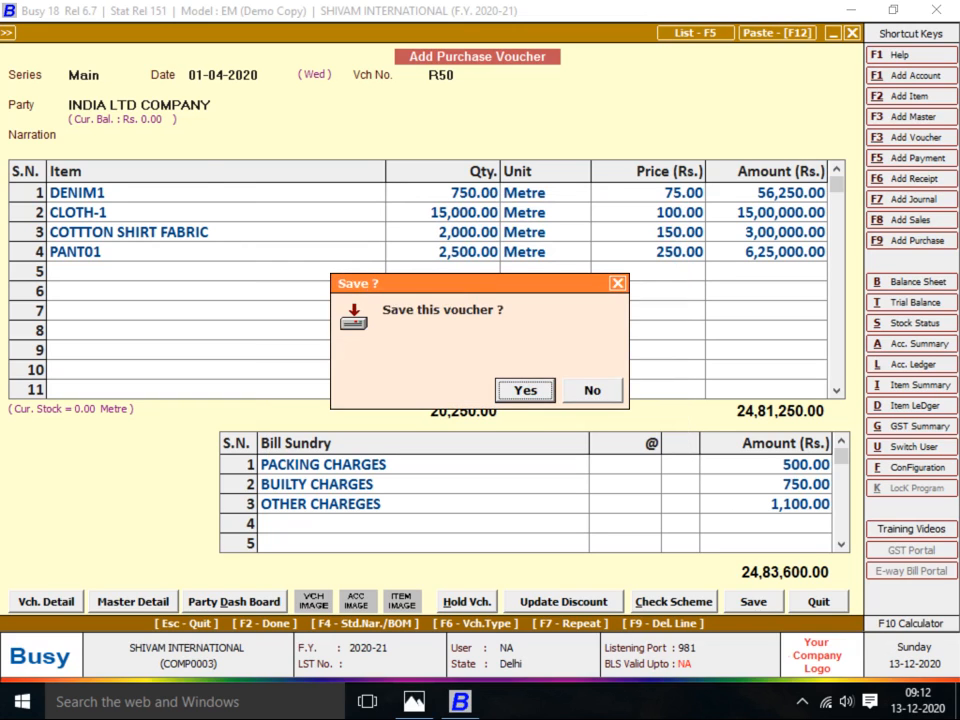
pyautogui.press('Return')
pyautogui.hotkey('alt', 'Tab')
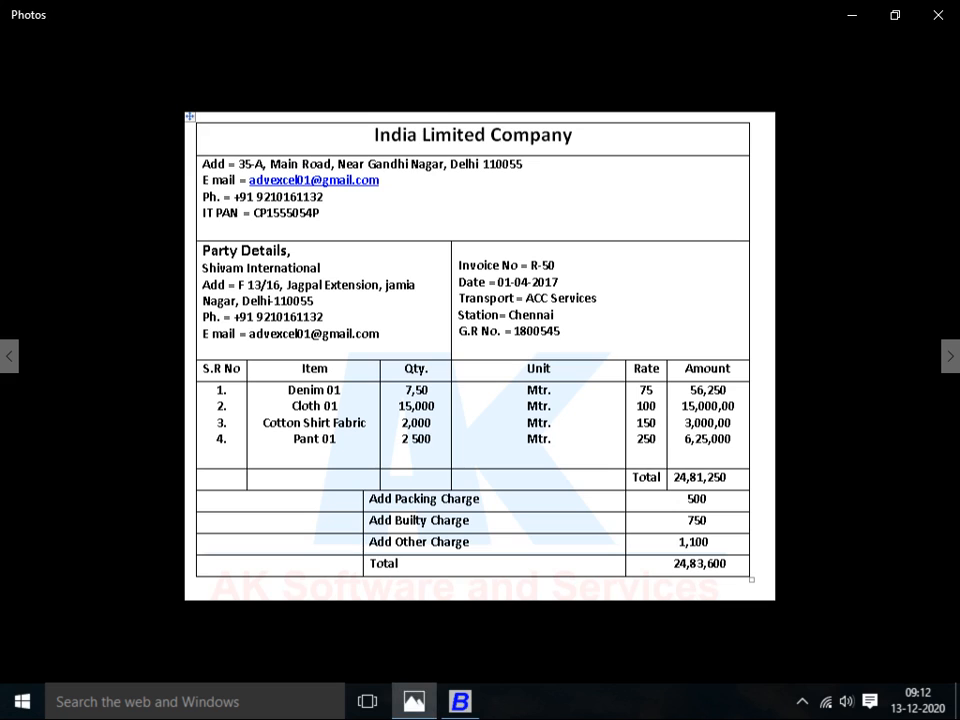
pyautogui.press('Right')
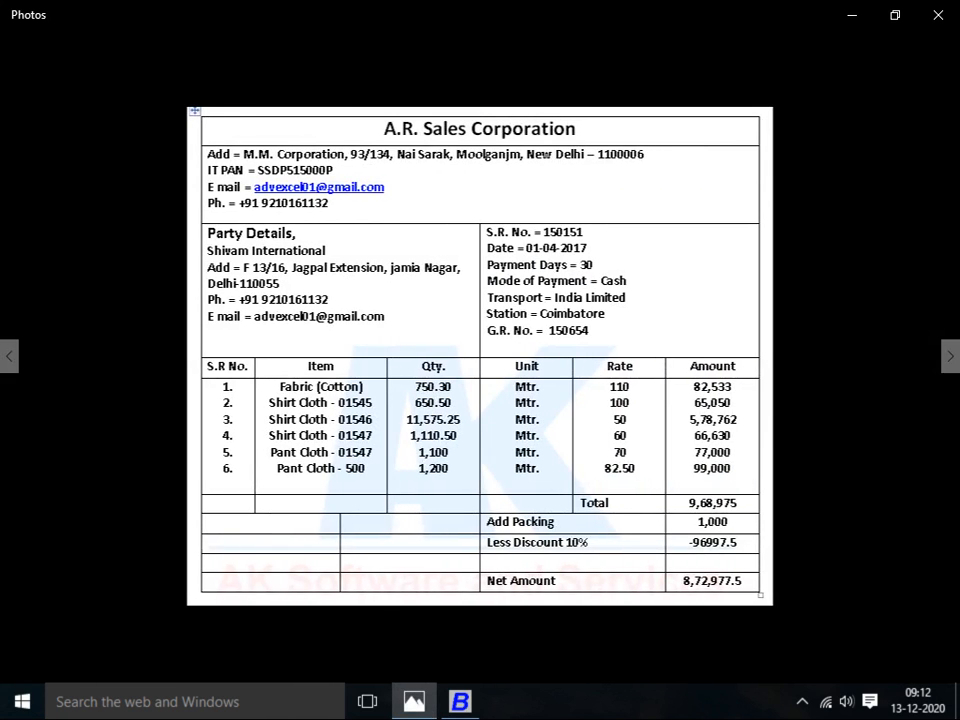
pyautogui.hotkey('alt', 'Tab')
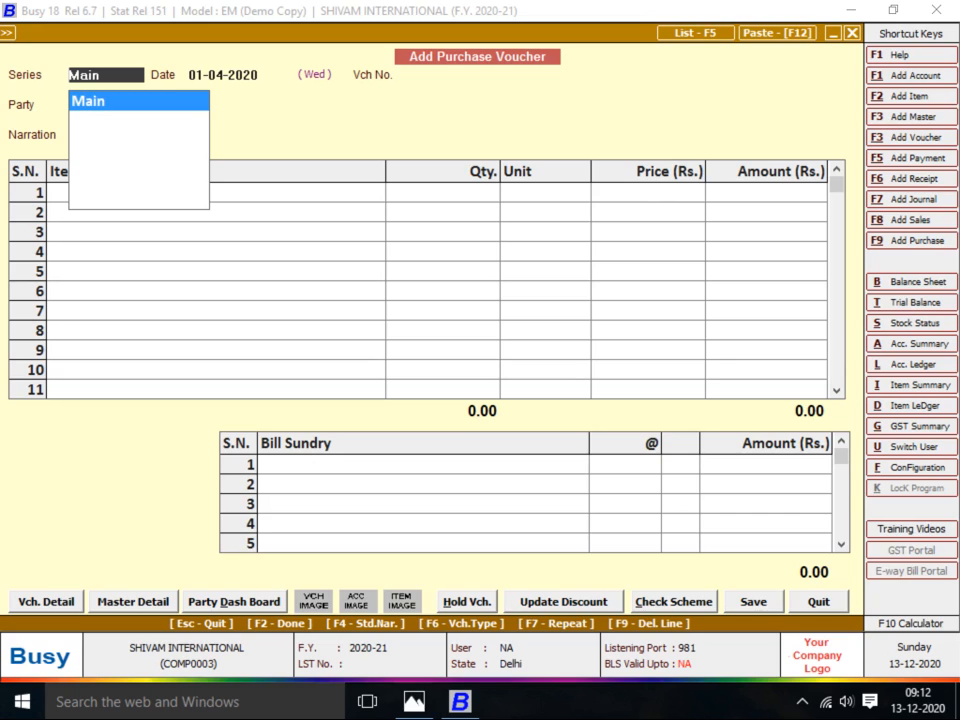
pyautogui.press('Return')
pyautogui.hotkey('alt', 'Tab')
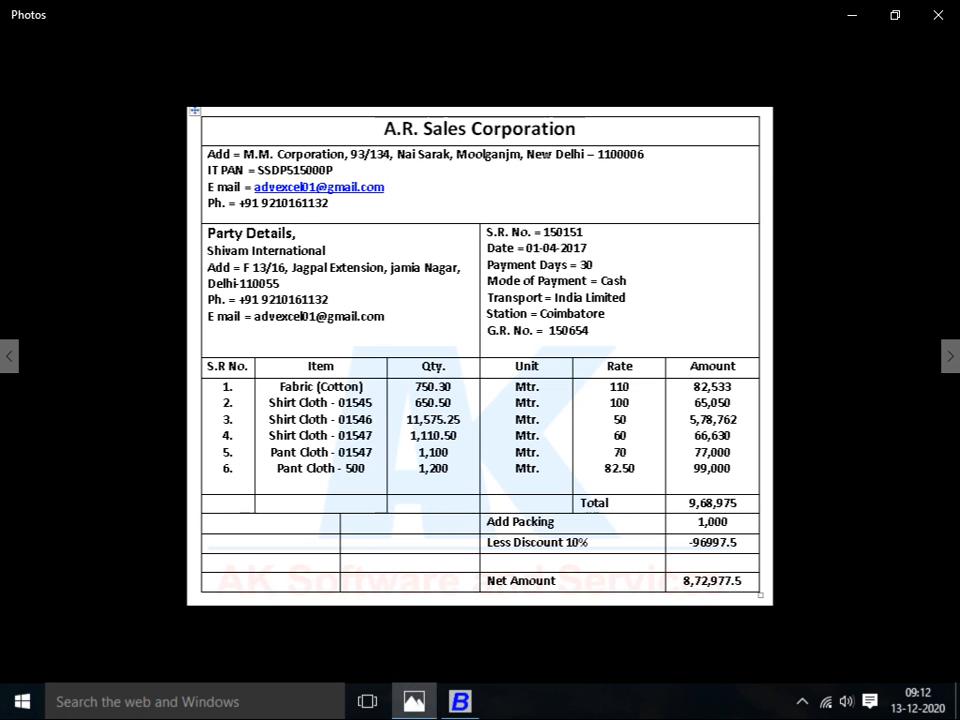
# Enter voucher number 150151, select party A.R SALES CORPORATION and skip the narration
pyautogui.hotkey('alt', 'Tab')
pyautogui.press('Return')
pyautogui.hotkey('alt', 'Tab')
pyautogui.hotkey('alt', 'Tab')
pyautogui.write('150151')
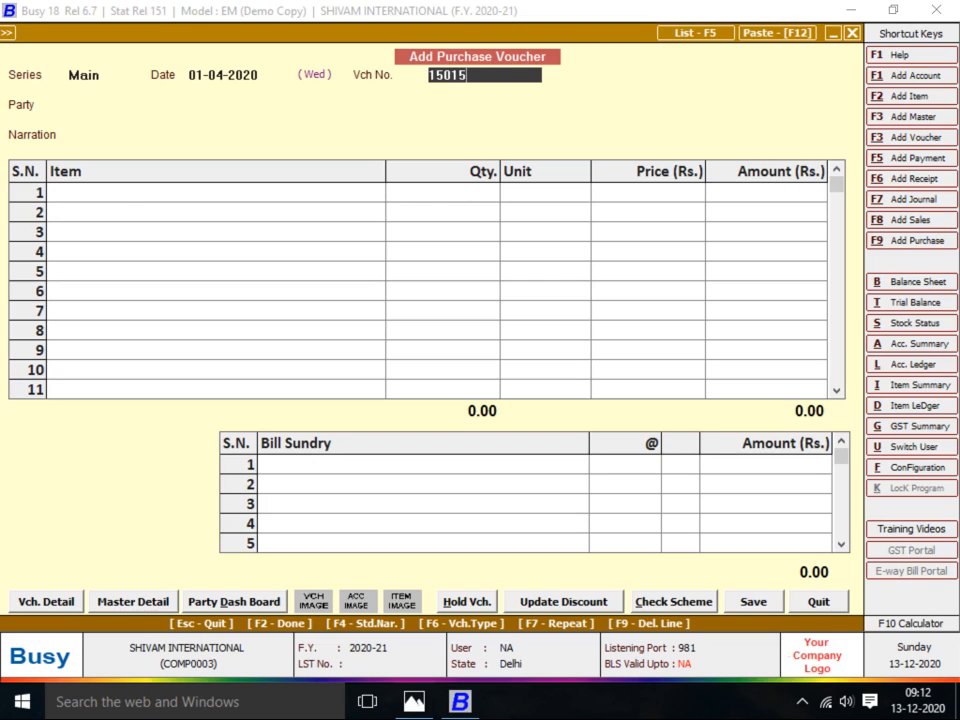
pyautogui.press('Return')
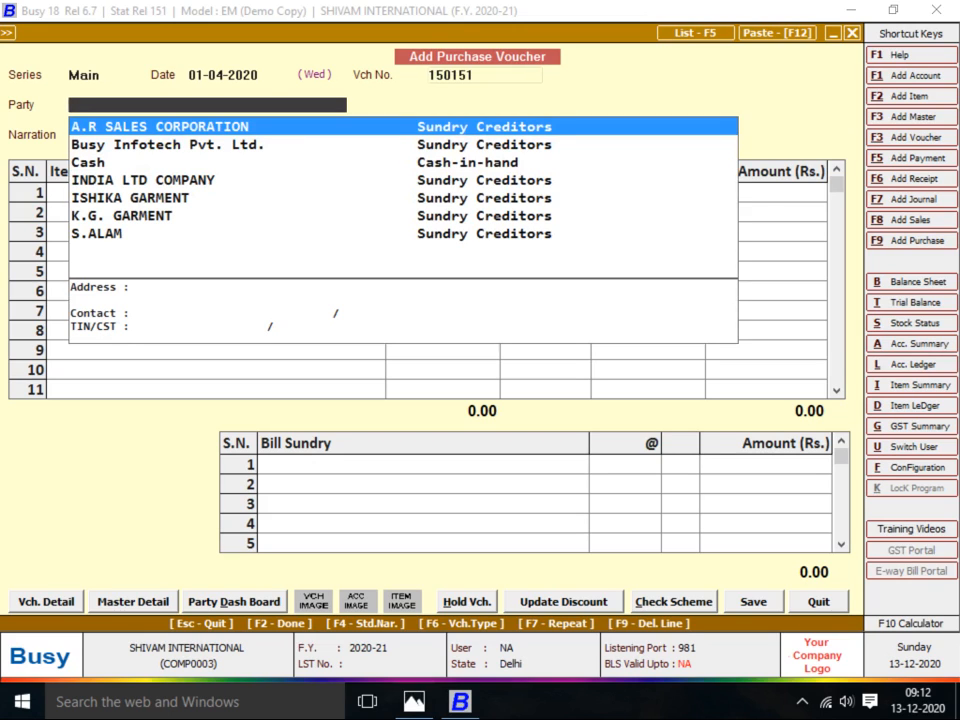
pyautogui.press('Return')
pyautogui.hotkey('alt', 'Tab')
pyautogui.hotkey('alt', 'Tab')
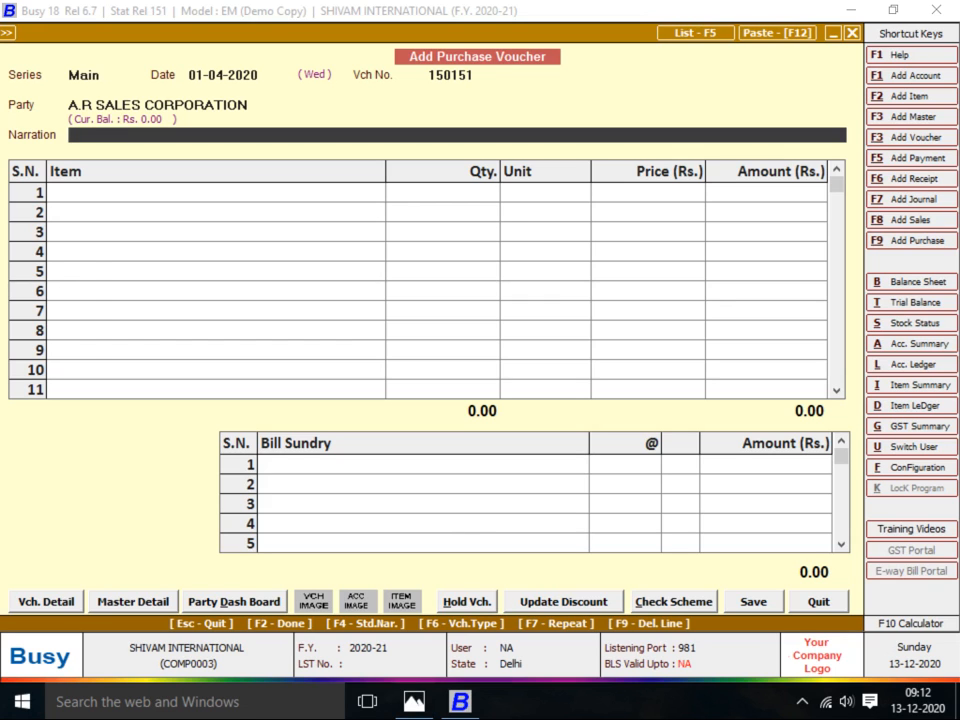
pyautogui.press('Return')
pyautogui.hotkey('alt', 'Tab')
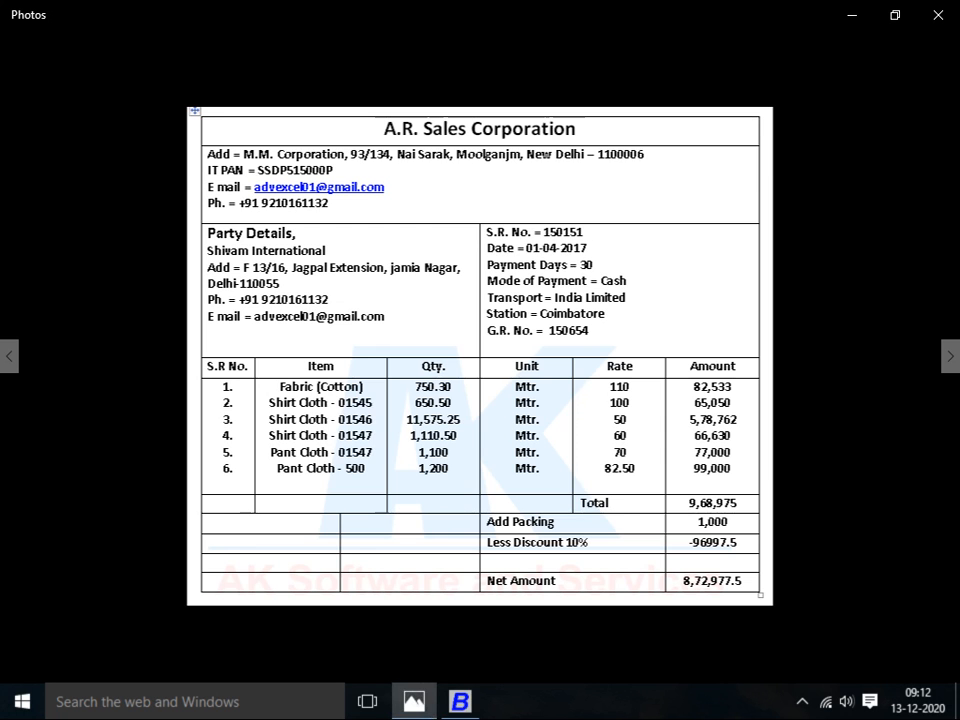
pyautogui.hotkey('alt', 'Tab')
# Add row 1: FABRIC (COTTON) with quantity 750.30 metres
pyautogui.write('FABRIC')
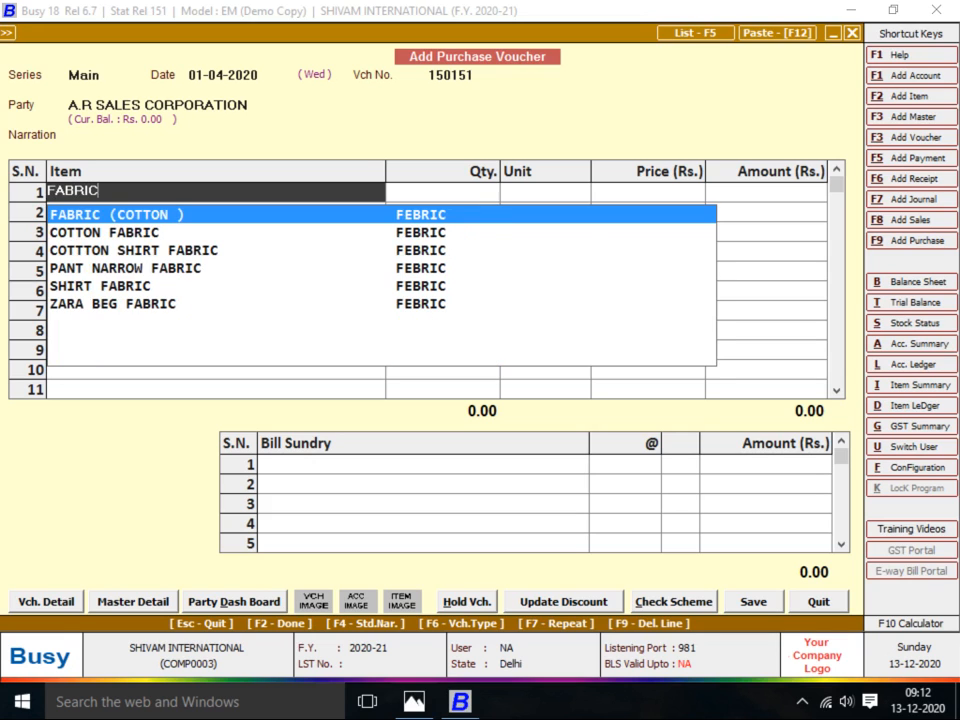
pyautogui.press('Return')
pyautogui.press('Return')
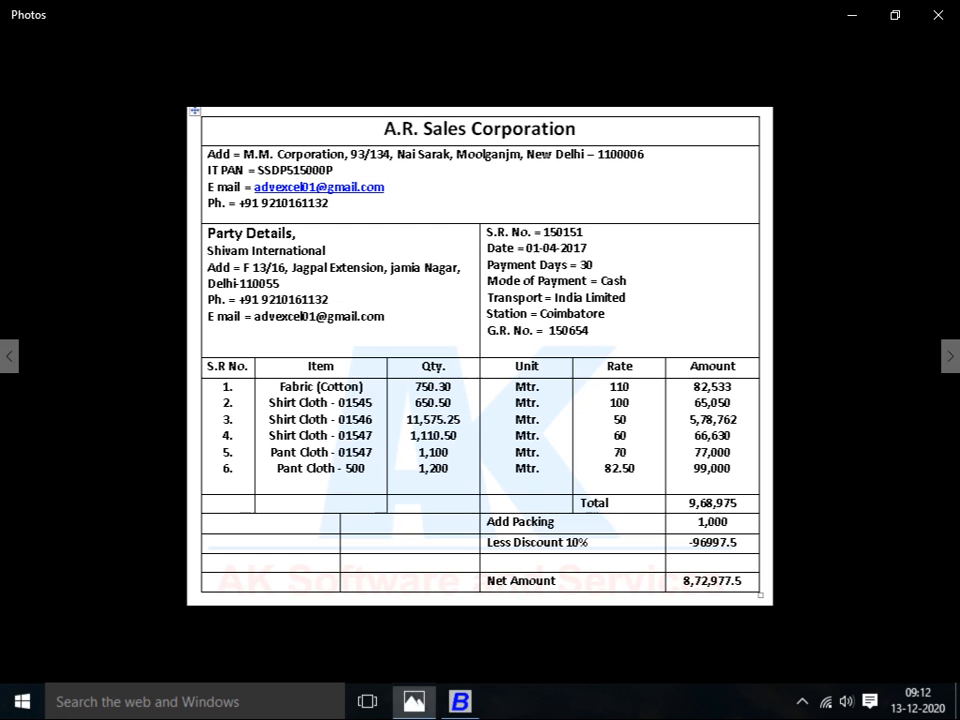
pyautogui.hotkey('alt', 'Tab')
pyautogui.hotkey('alt', 'Tab')
pyautogui.write('750.30')
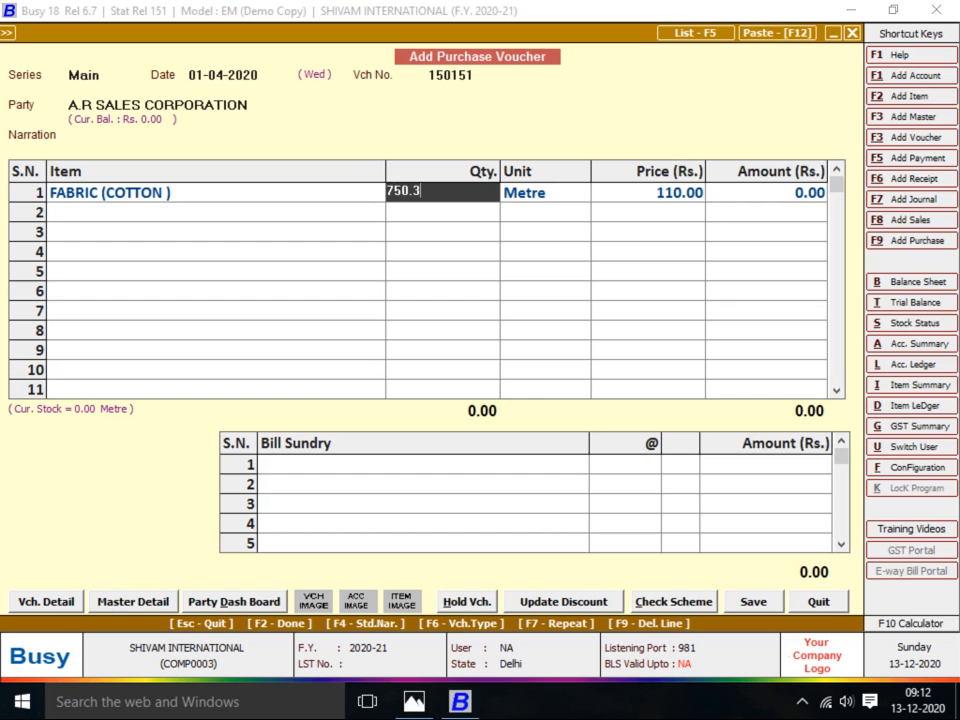
pyautogui.press('Return')
pyautogui.press('Return')
pyautogui.press('Return')
pyautogui.hotkey('alt', 'Tab')
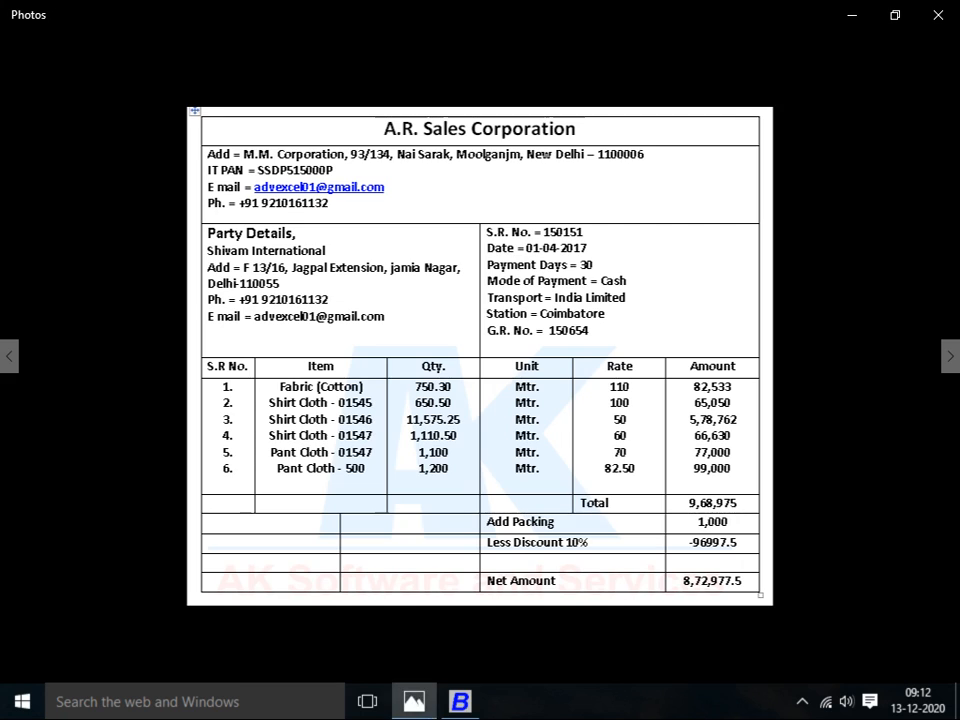
pyautogui.hotkey('alt', 'Tab')
pyautogui.press('Return')
# Add row 2: SHIRT CLOTH-01545 with quantity 650.50 metres
pyautogui.write('sHI')
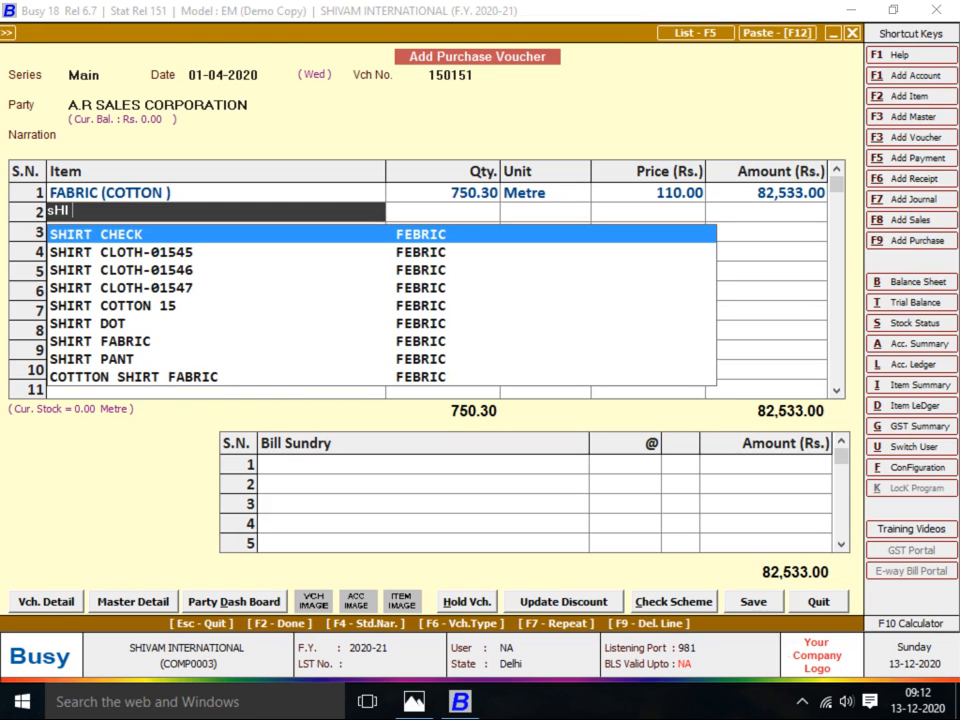
pyautogui.write('RT CLOTH')
pyautogui.hotkey('alt', 'Tab')
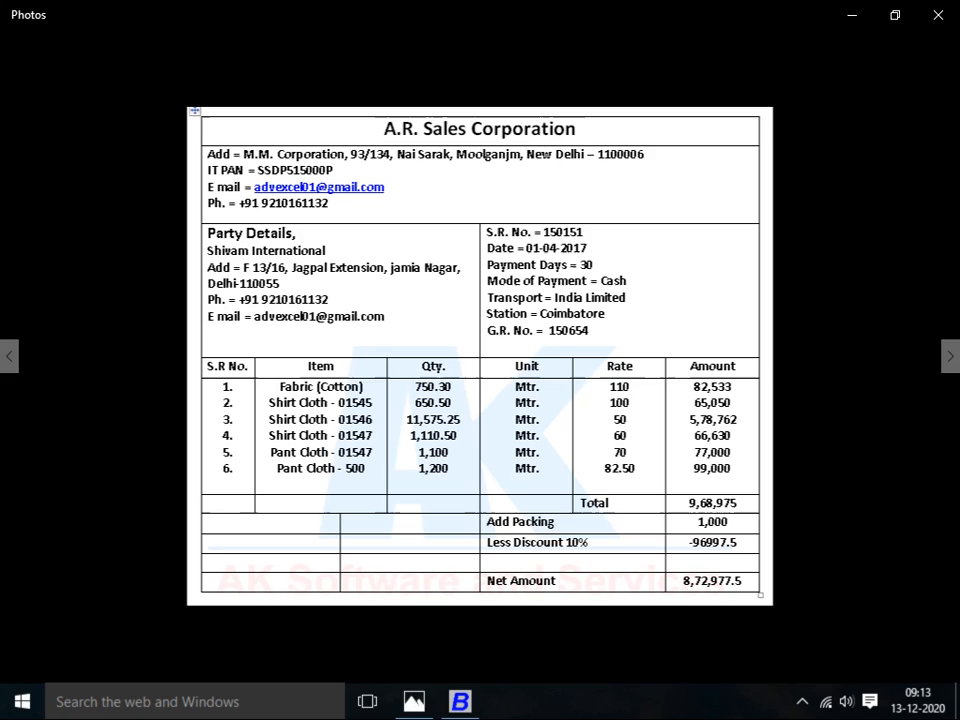
pyautogui.hotkey('alt', 'Tab')
pyautogui.press('Return')
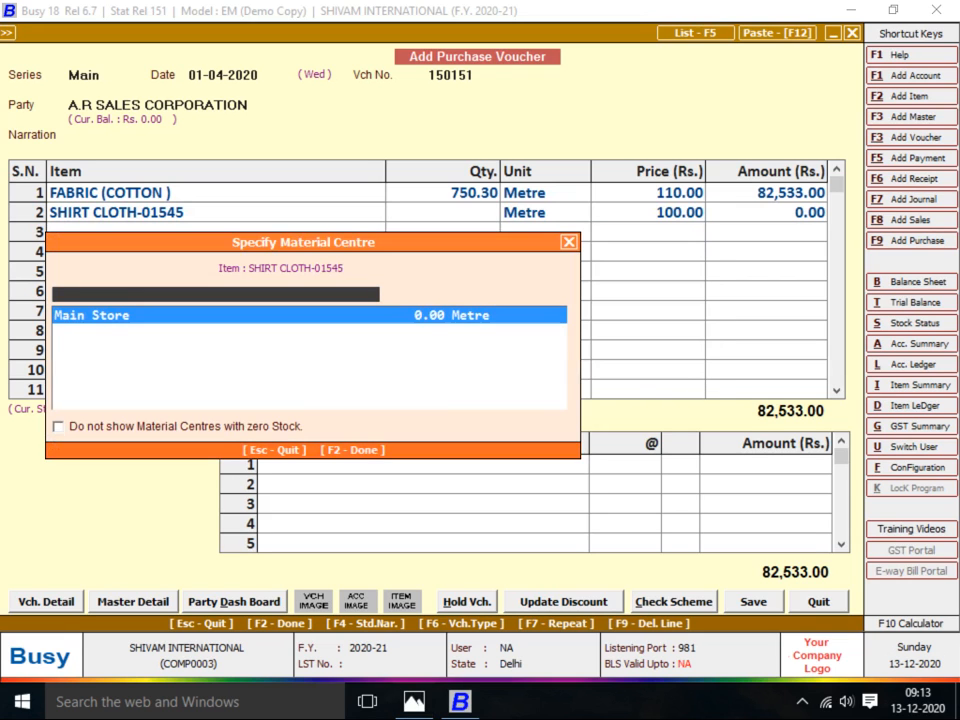
pyautogui.press('Return')
pyautogui.hotkey('alt', 'Tab')
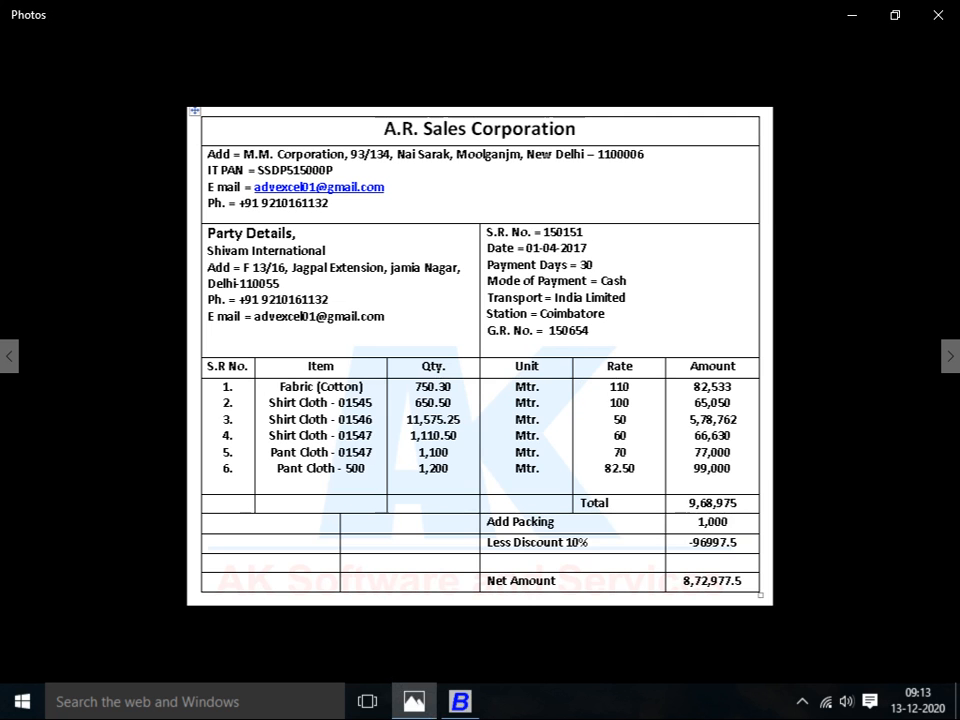
pyautogui.hotkey('alt', 'Tab')
pyautogui.write('650.50')
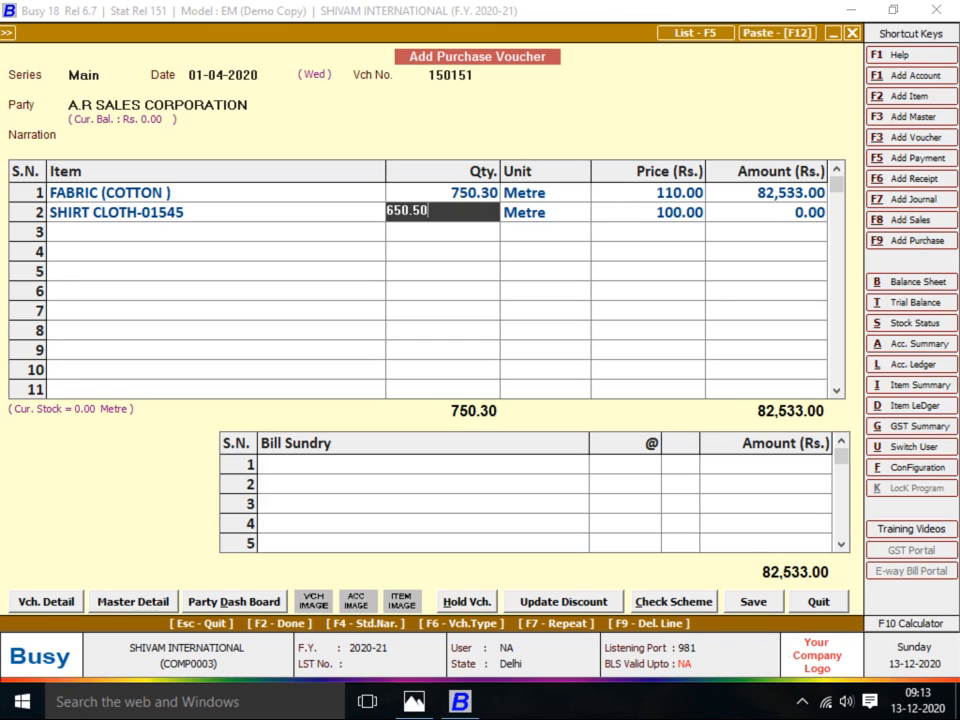
pyautogui.press('Return')
pyautogui.press('Return')
# Add row 3: SHIRT CLOTH-01546 at 11,575.25 metres, bringing the total to 7,26,345.50
pyautogui.press('Return')
pyautogui.write('sHI')
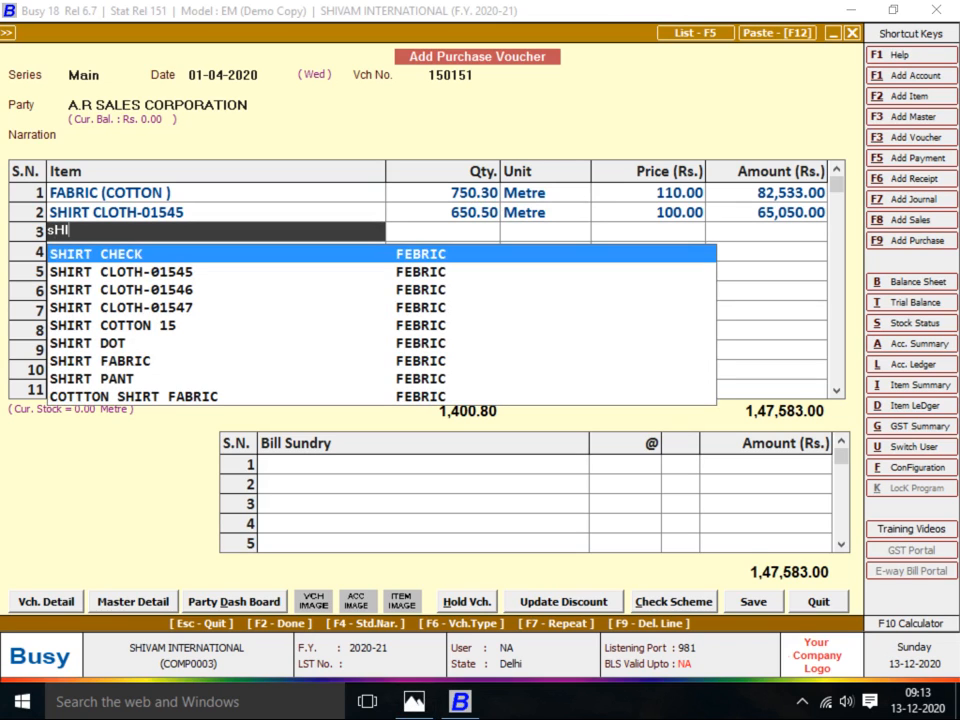
pyautogui.press('Down')
pyautogui.press('Down')
pyautogui.press('Return')
pyautogui.press('Return')
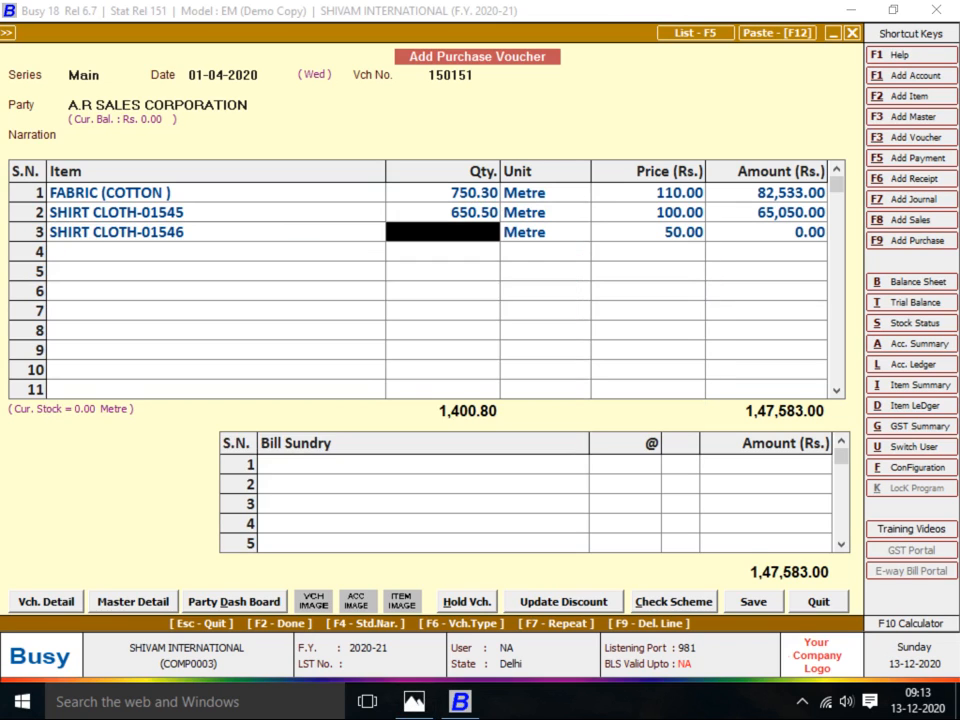
pyautogui.hotkey('alt', 'Tab')
pyautogui.hotkey('alt', 'Tab')
pyautogui.write('115')
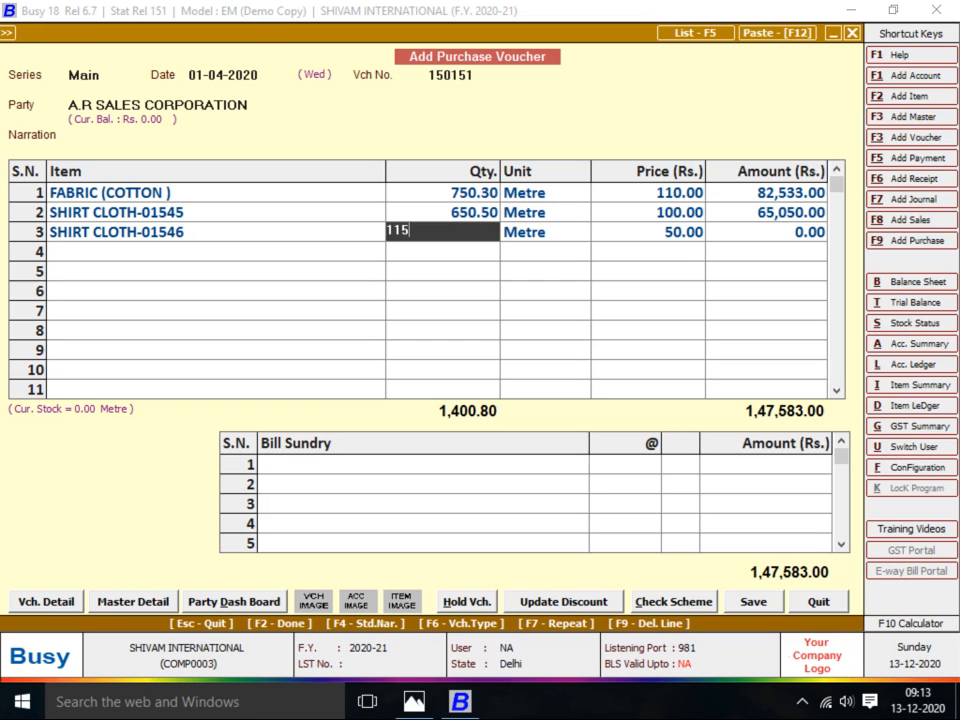
pyautogui.write('75.25')
pyautogui.hotkey('alt', 'Tab')
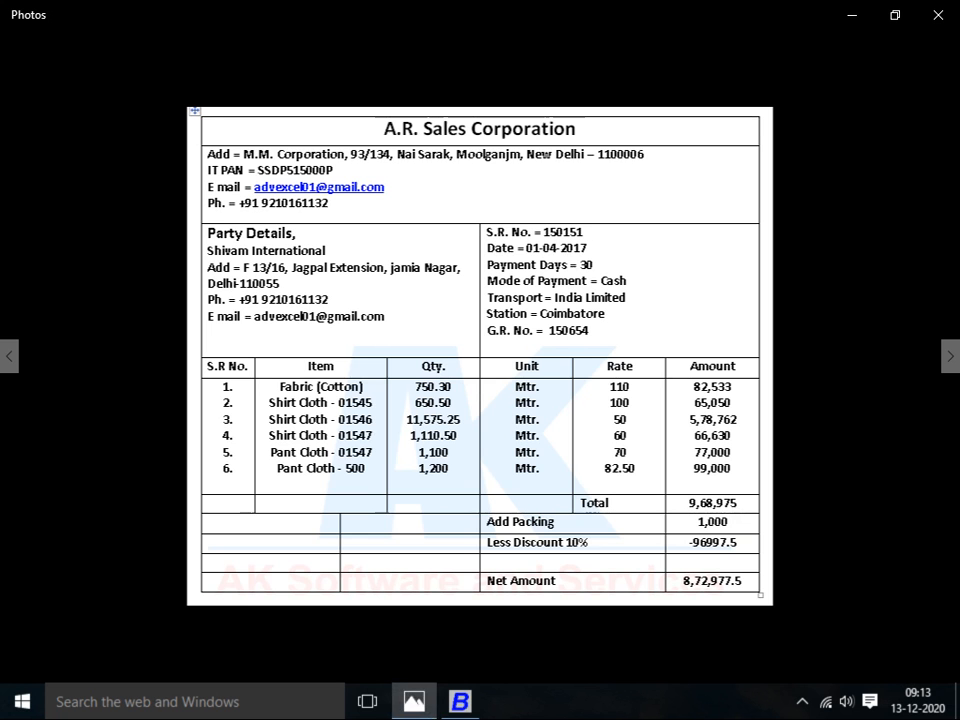
pyautogui.hotkey('alt', 'Tab')
pyautogui.press('Return')
pyautogui.press('Return')
pyautogui.press('Return')
pyautogui.hotkey('alt', 'Tab')
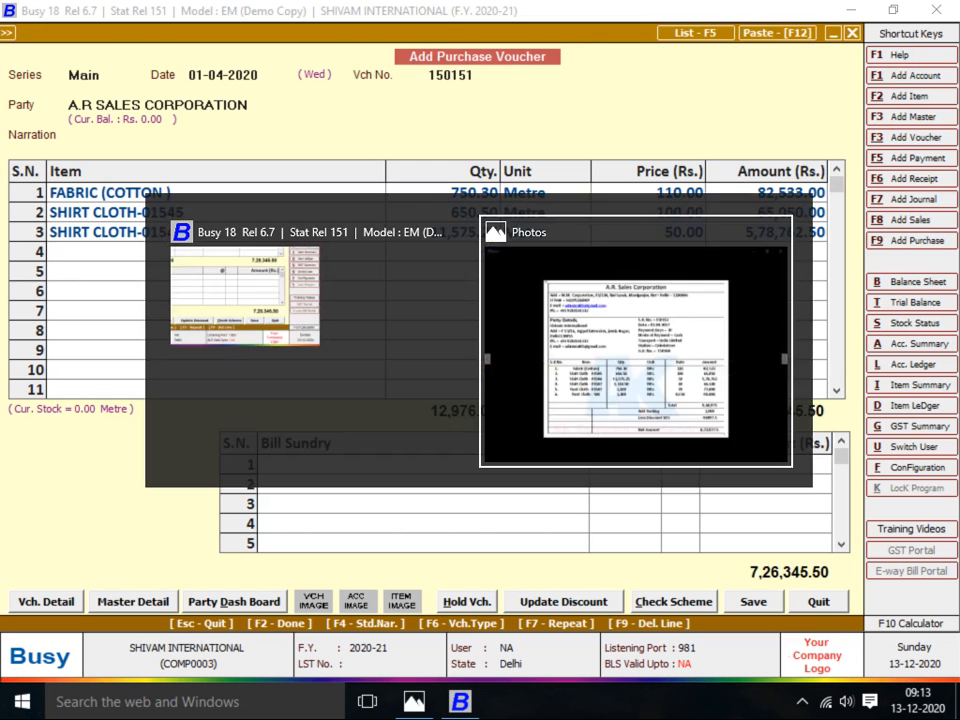
pyautogui.hotkey('alt', 'Tab')
pyautogui.press('Return')
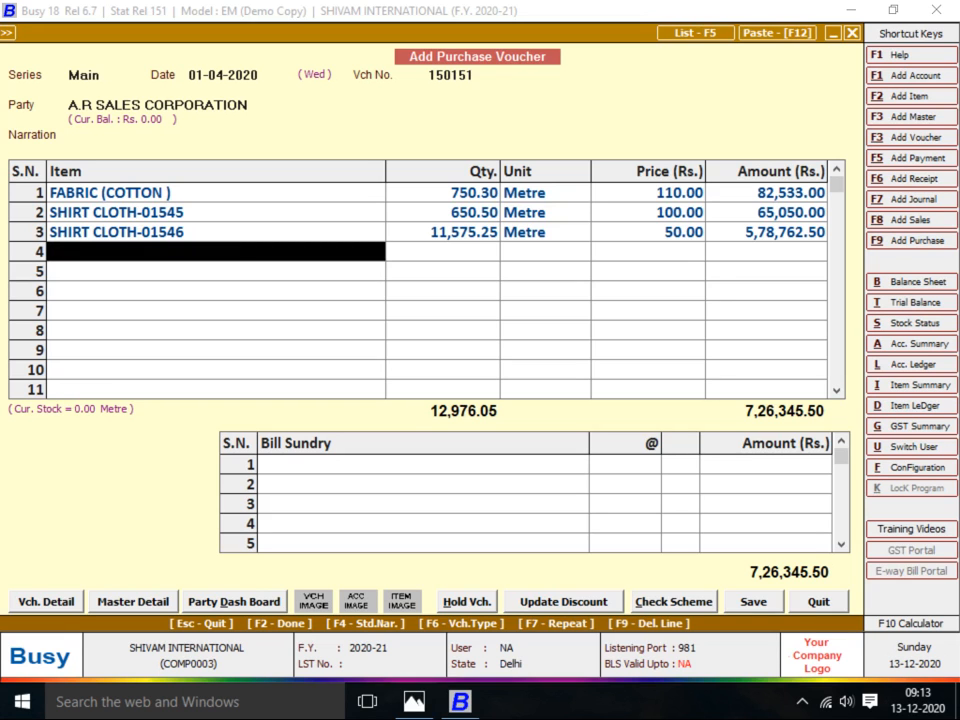
# Enter SHIRT CLOTH-01547 in row 4 with quantity 1,110.50, checked against the supplier invoice
pyautogui.write('sHIRT CLOTH')
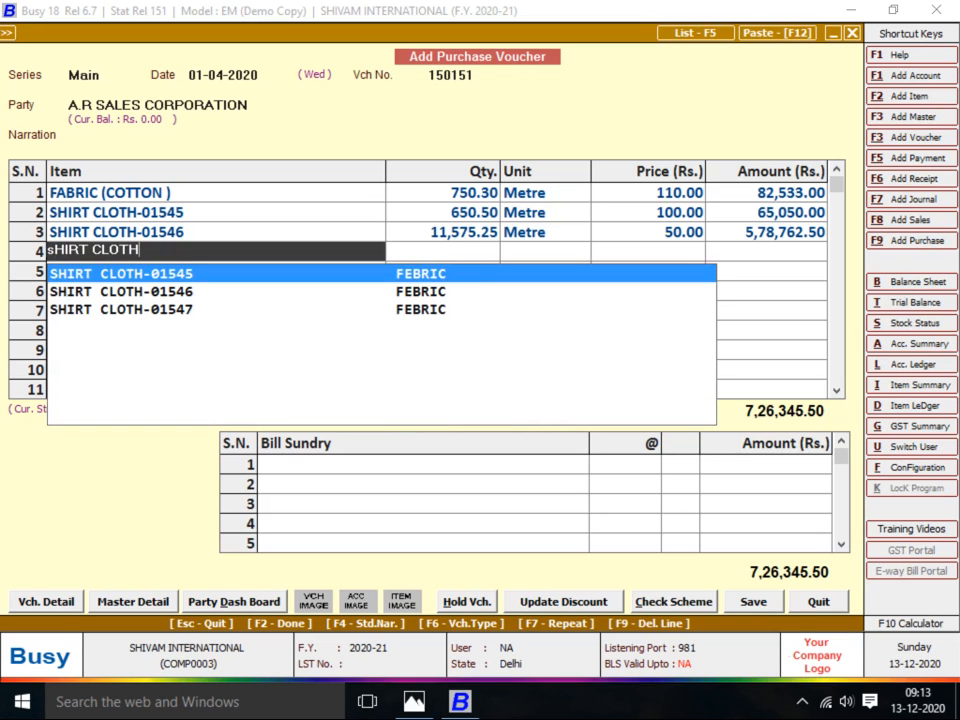
pyautogui.press('Down')
pyautogui.press('Down')
pyautogui.press('Return')
pyautogui.press('Return')
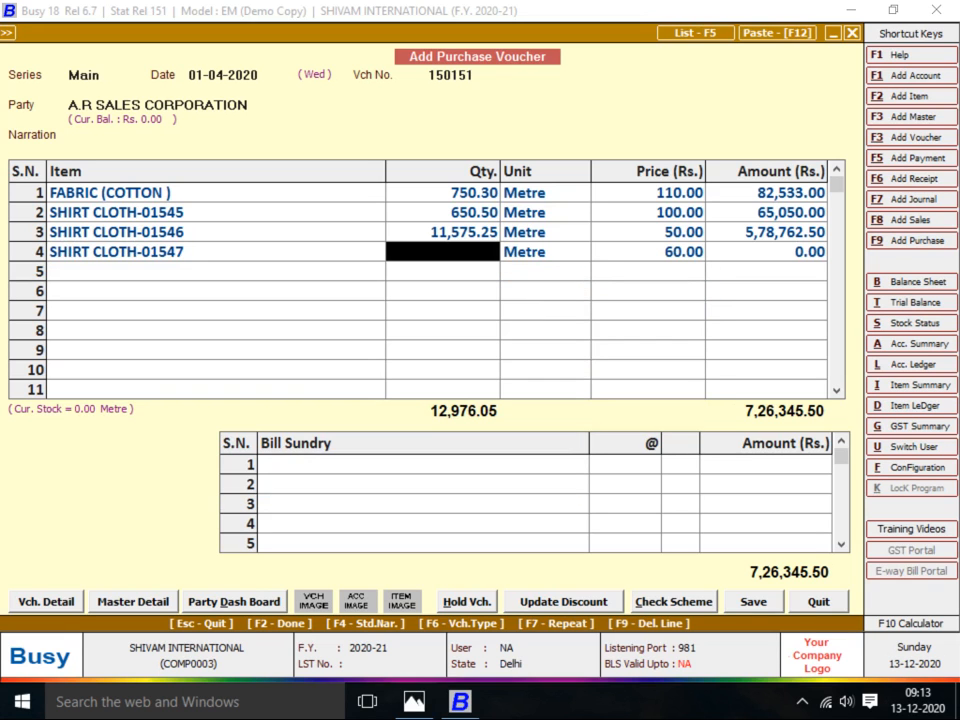
pyautogui.hotkey('alt', 'Tab')
pyautogui.hotkey('alt', 'Tab')
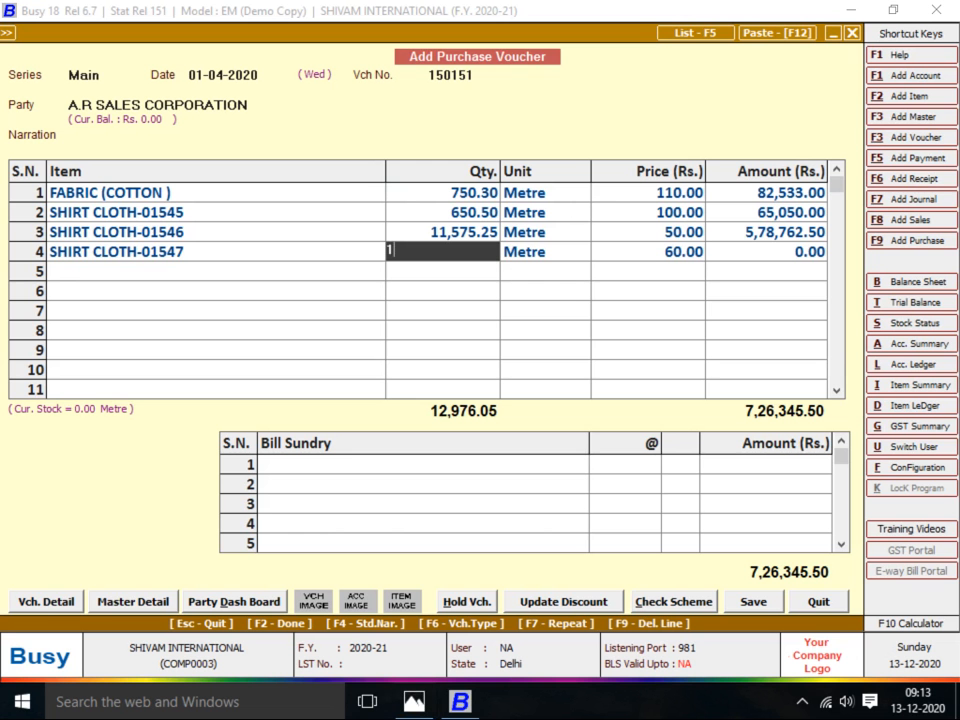
pyautogui.write('1110')
pyautogui.hotkey('alt', 'Tab')
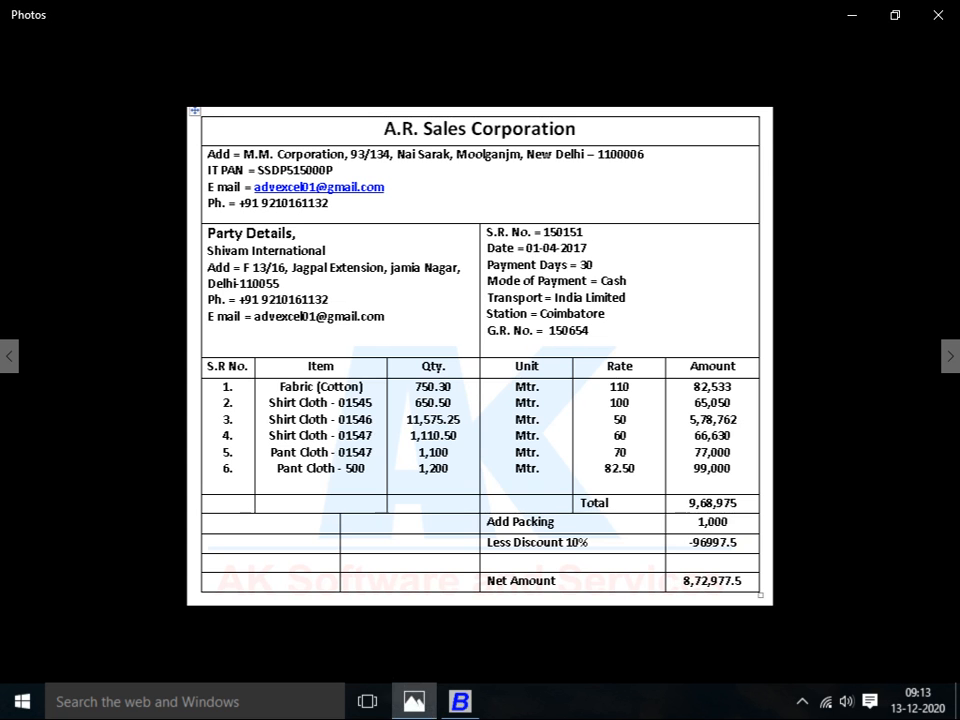
pyautogui.hotkey('alt', 'Tab')
pyautogui.write('.50')
pyautogui.press('Return')
pyautogui.press('Return')
pyautogui.press('Return')
pyautogui.press('Return')
# Enter PANTH CLOTH-01547 in row 5 with quantity 1,100
pyautogui.hotkey('alt', 'Tab')
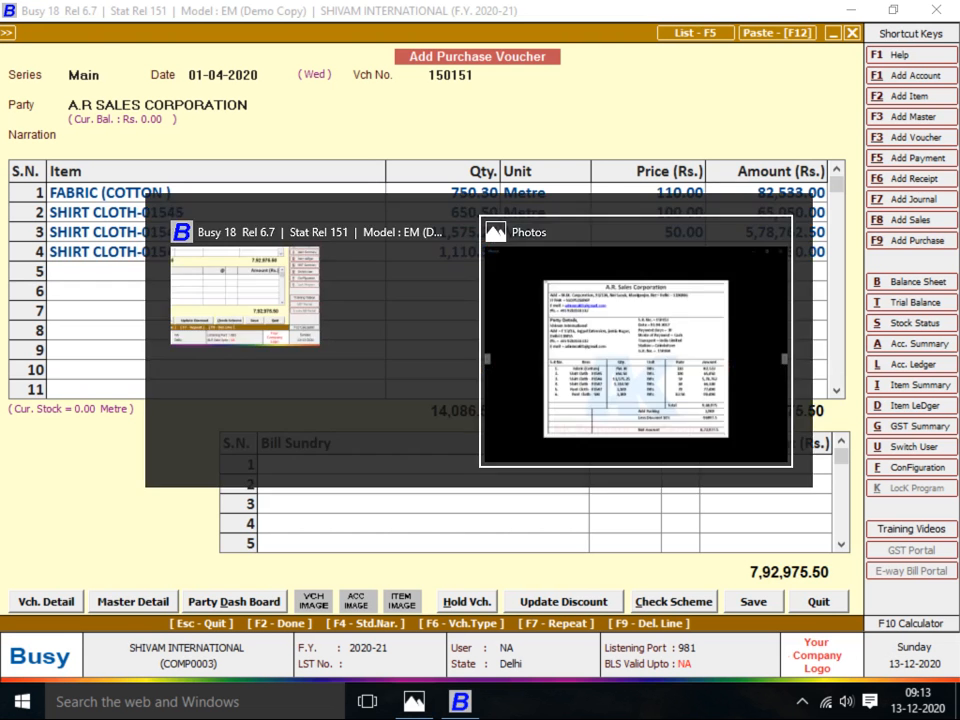
pyautogui.hotkey('alt', 'Tab')
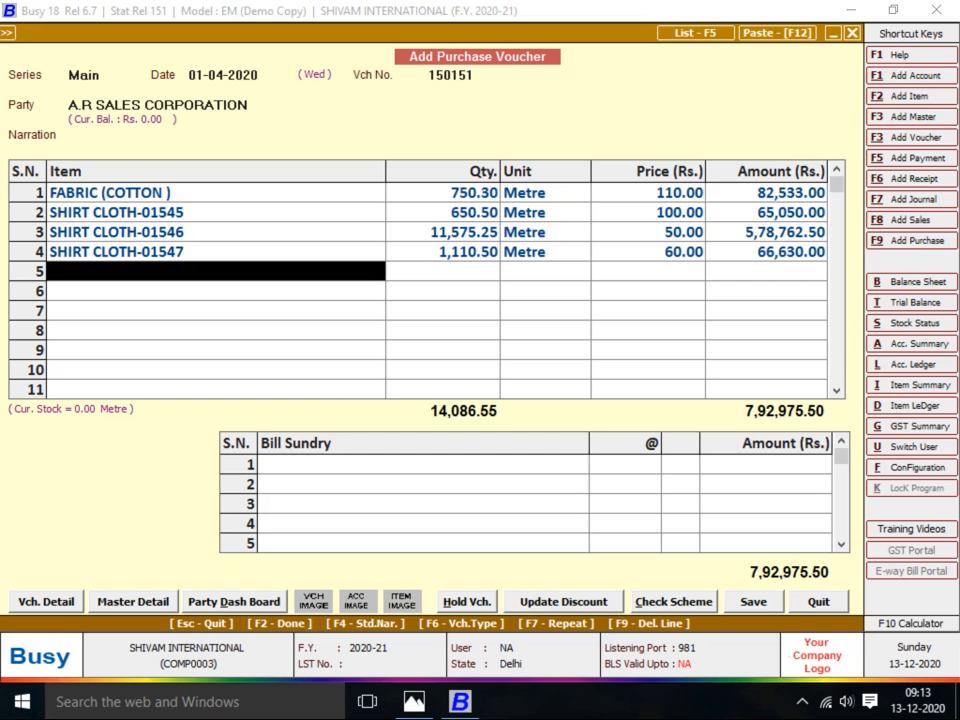
pyautogui.write('pANTH CLOT')
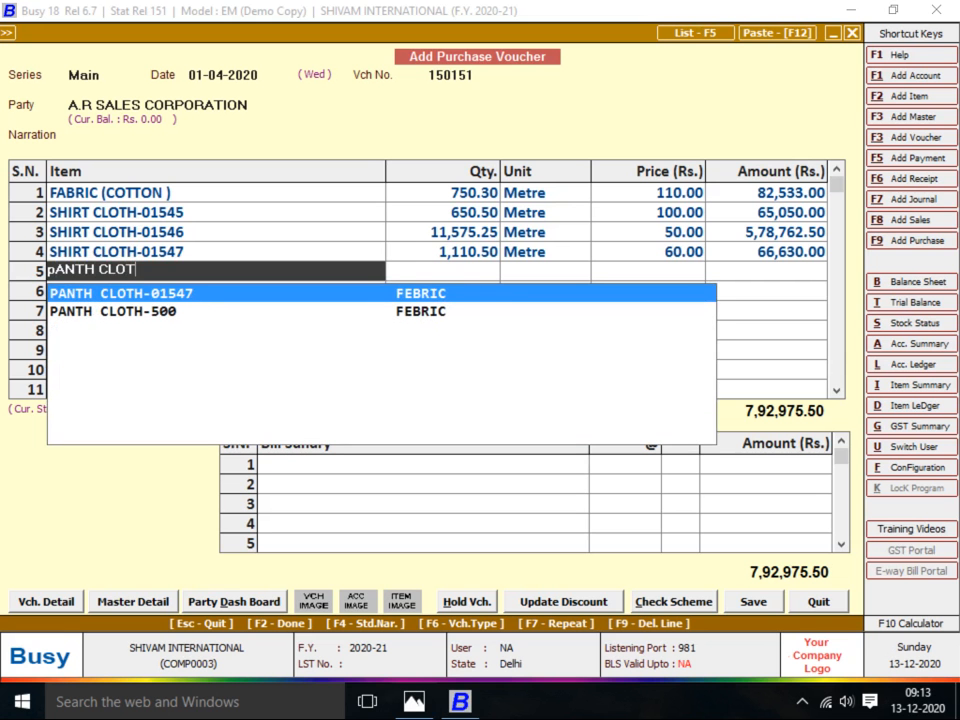
pyautogui.press('Return')
pyautogui.press('Return')
pyautogui.hotkey('alt', 'Tab')
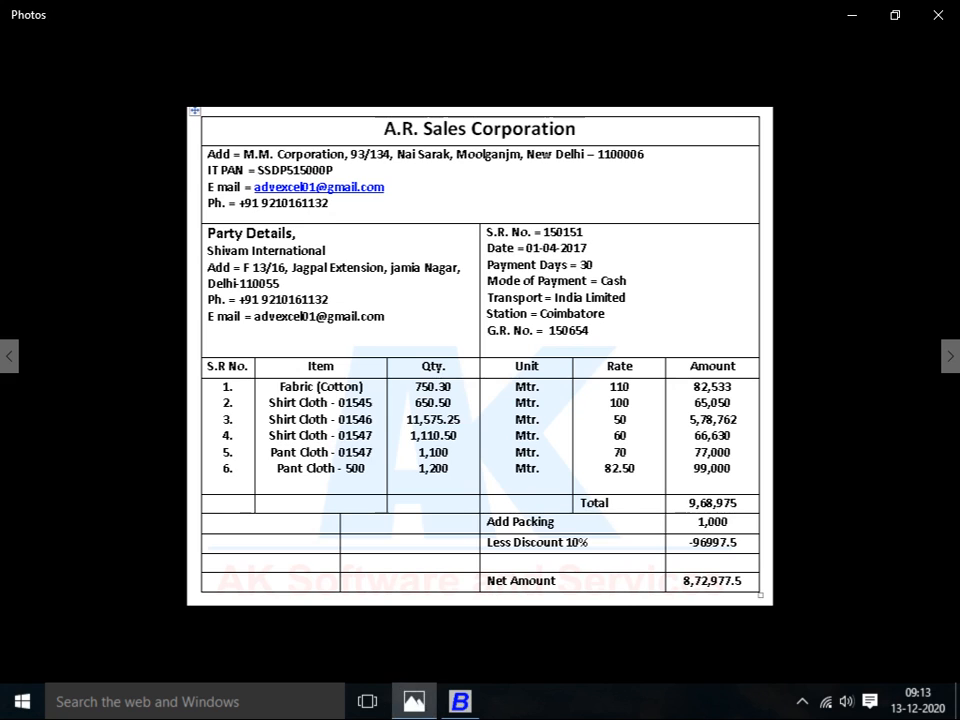
pyautogui.hotkey('alt', 'Tab')
pyautogui.write('1100')
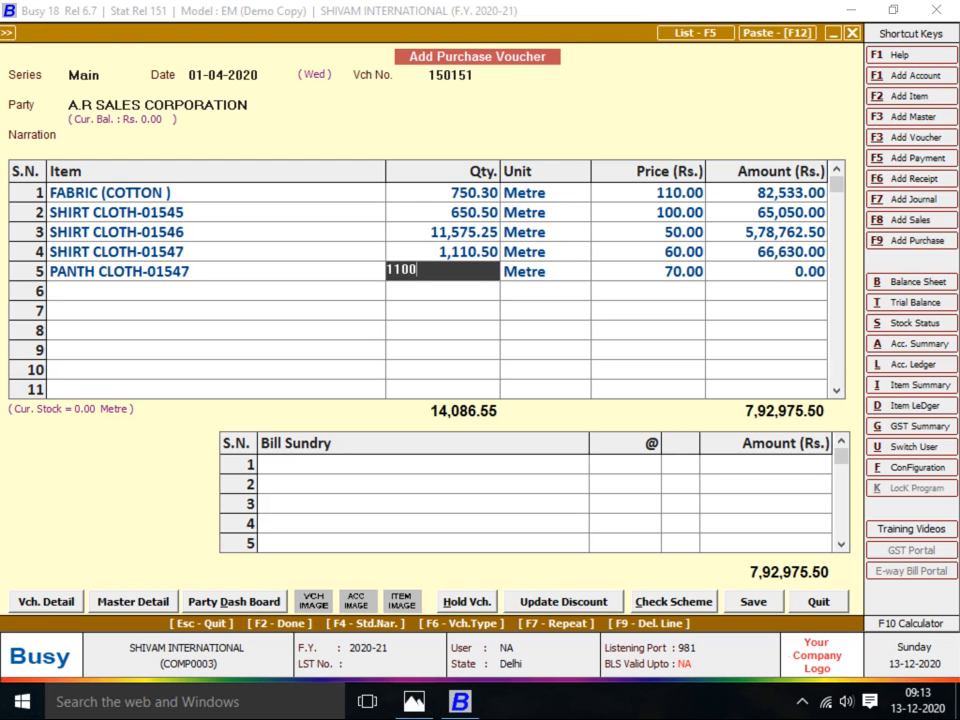
pyautogui.press('Return')
pyautogui.press('Return')
pyautogui.press('Return')
pyautogui.press('Return')
# Enter PANTH CLOTH-500 in row 6 with quantity 1,200 at price 82.50
pyautogui.hotkey('alt', 'Tab')
pyautogui.hotkey('alt', 'Tab')
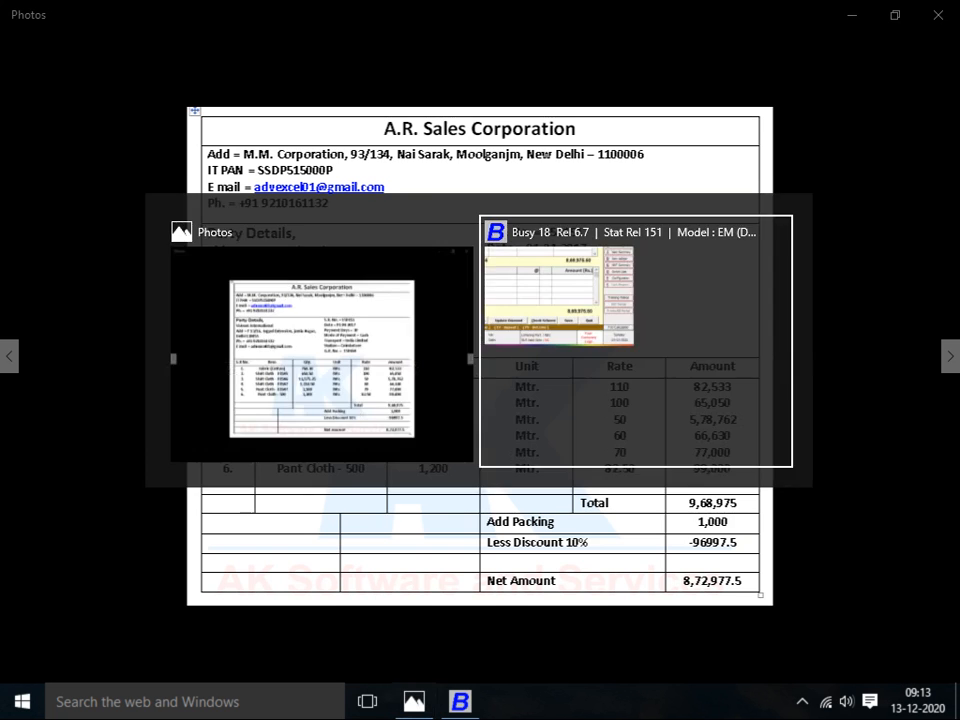
pyautogui.write('PANTH')
pyautogui.press('Down')
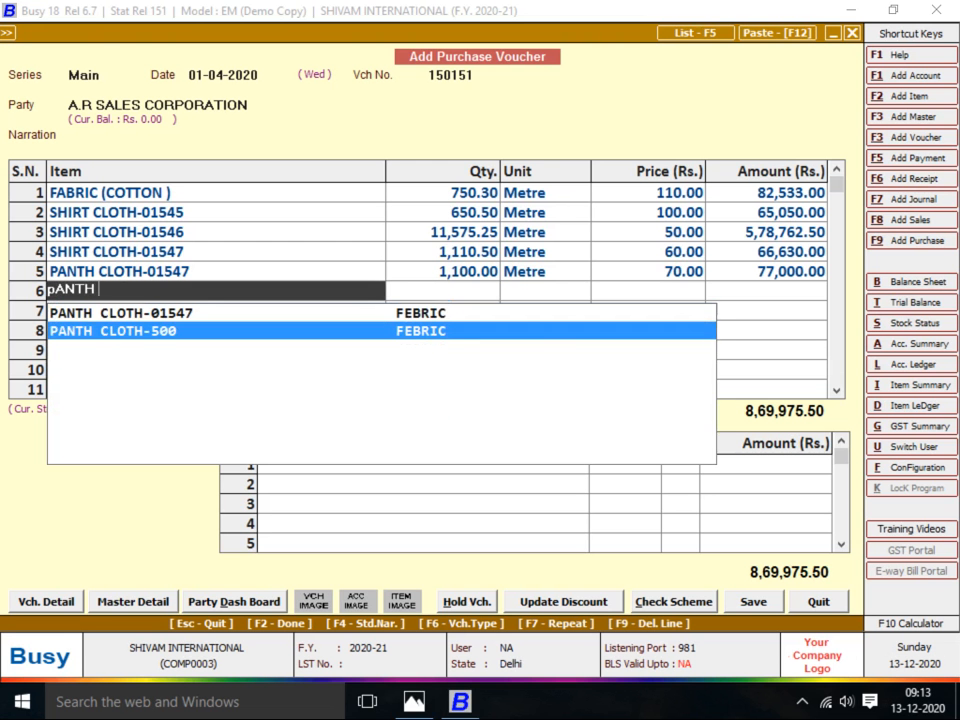
pyautogui.hotkey('alt', 'Tab')
pyautogui.hotkey('alt', 'Tab')
pyautogui.press('Return')
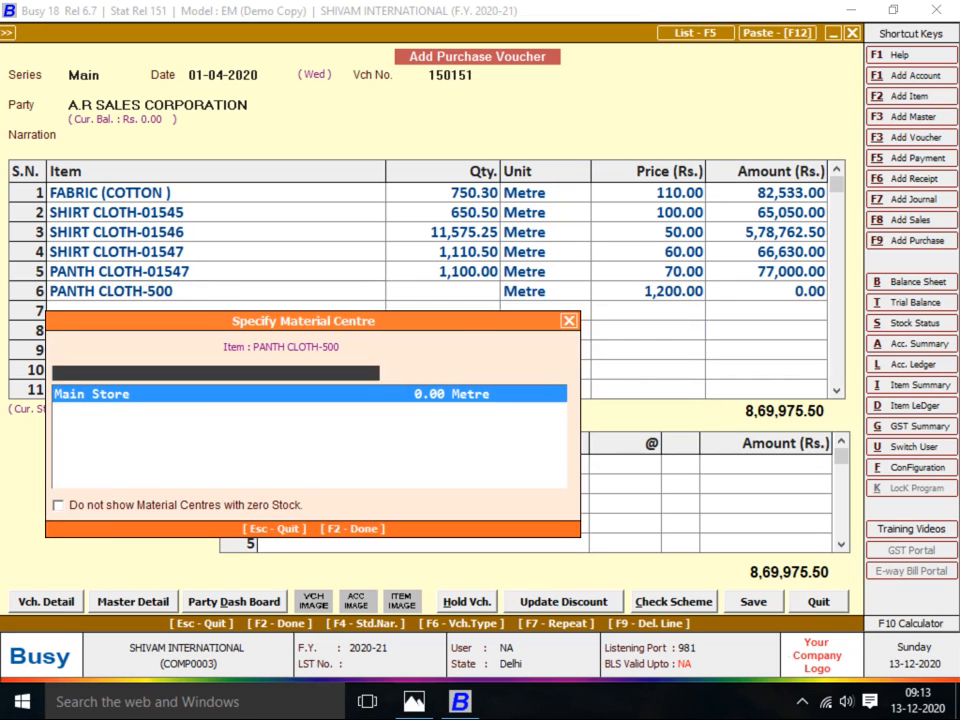
pyautogui.press('Return')
pyautogui.hotkey('alt', 'Tab')
pyautogui.hotkey('alt', 'Tab')
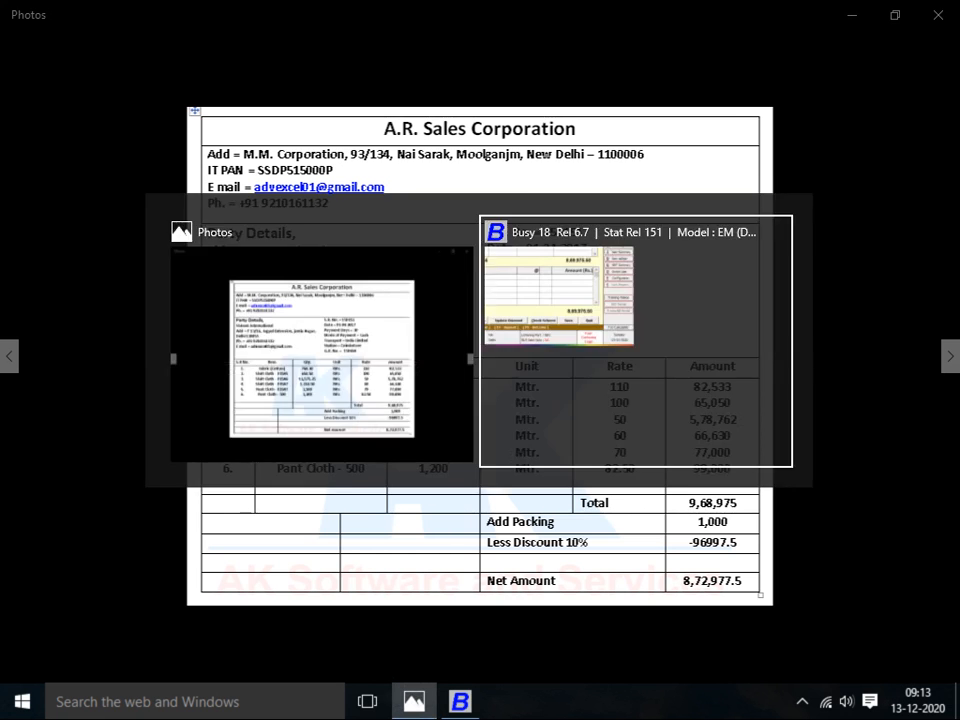
pyautogui.write('1200')
pyautogui.press('Return')
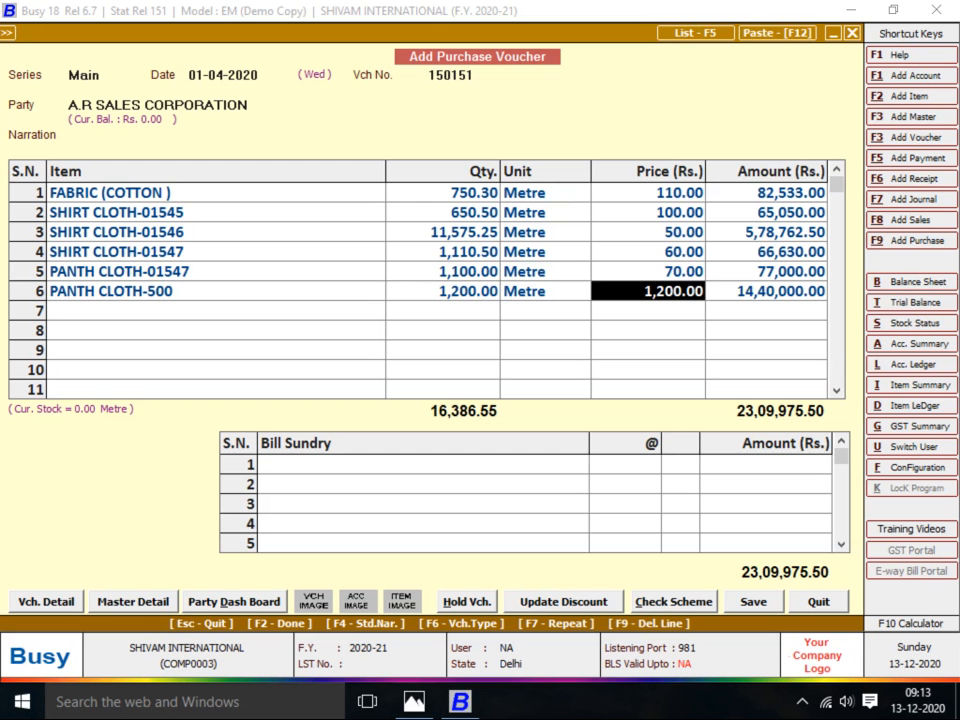
pyautogui.hotkey('alt', 'Tab')
pyautogui.hotkey('alt', 'Tab')
pyautogui.write('8')
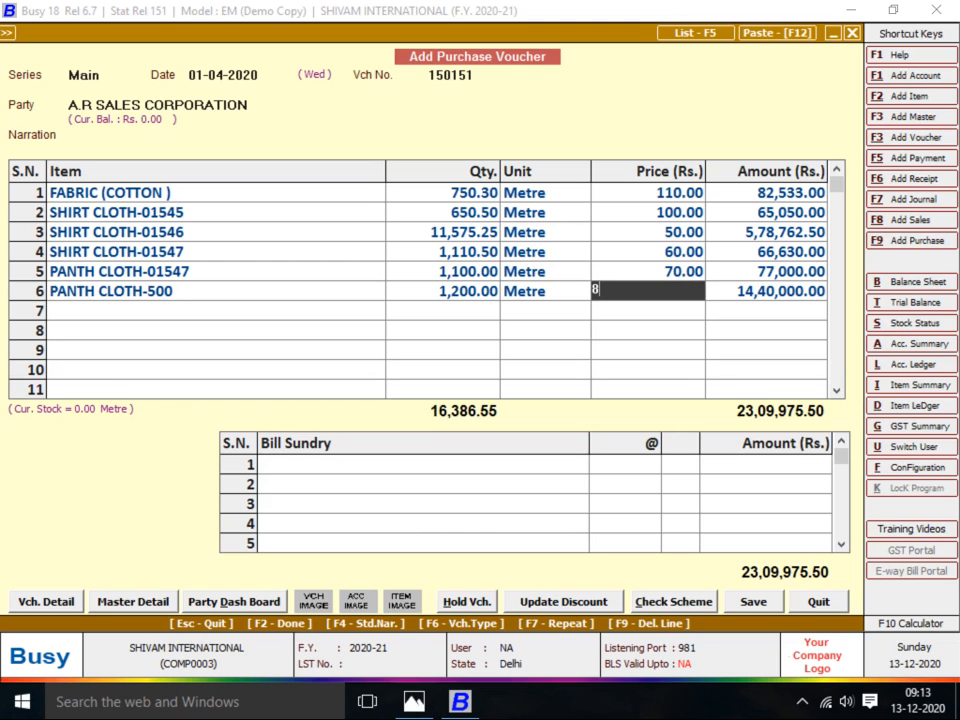
pyautogui.write('2.5')
pyautogui.press('Return')
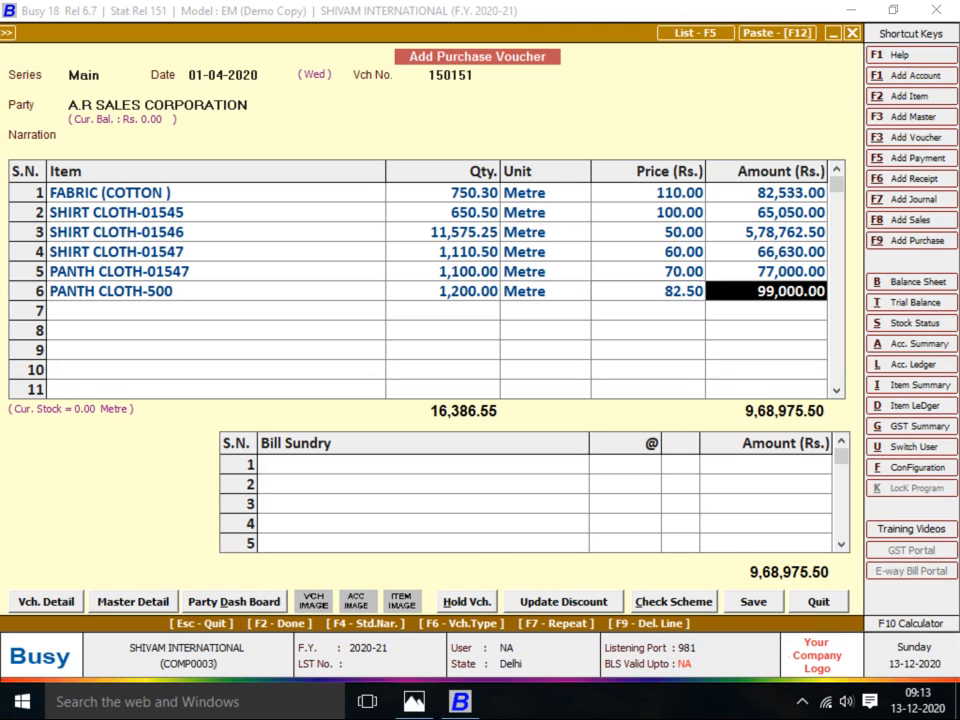
# Review the entered item prices against the invoice rates, including row 1's 110.00
pyautogui.hotkey('alt', 'Tab')
pyautogui.hotkey('alt', 'Tab')
pyautogui.press('Up')
pyautogui.press('Up')
pyautogui.press('Up')
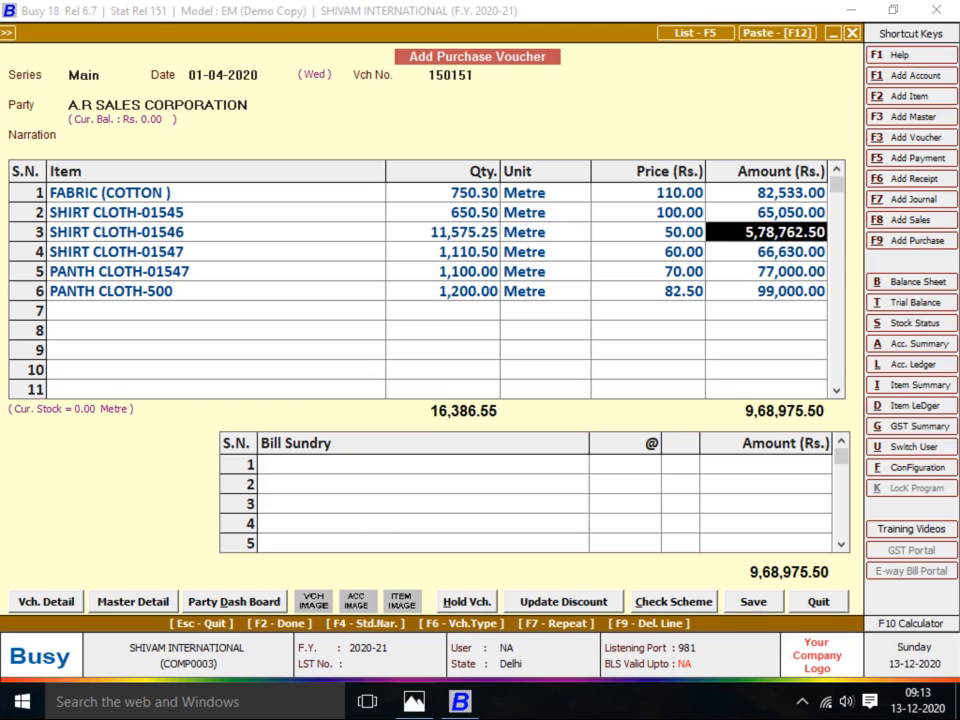
pyautogui.press('Up')
pyautogui.press('Left')
pyautogui.press('Up')
pyautogui.hotkey('alt', 'Tab')
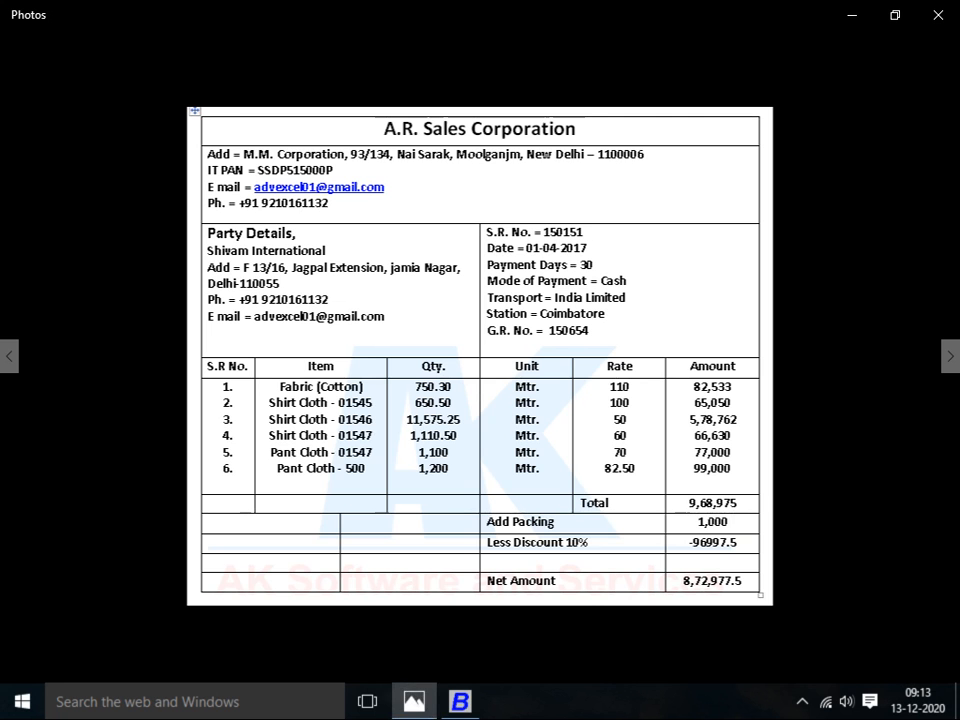
pyautogui.hotkey('alt', 'Tab')
pyautogui.press('Down')
pyautogui.press('Down')
pyautogui.hotkey('alt', 'Tab')
pyautogui.hotkey('alt', 'Tab')
pyautogui.press('Down')
pyautogui.press('Down')
pyautogui.press('Down')
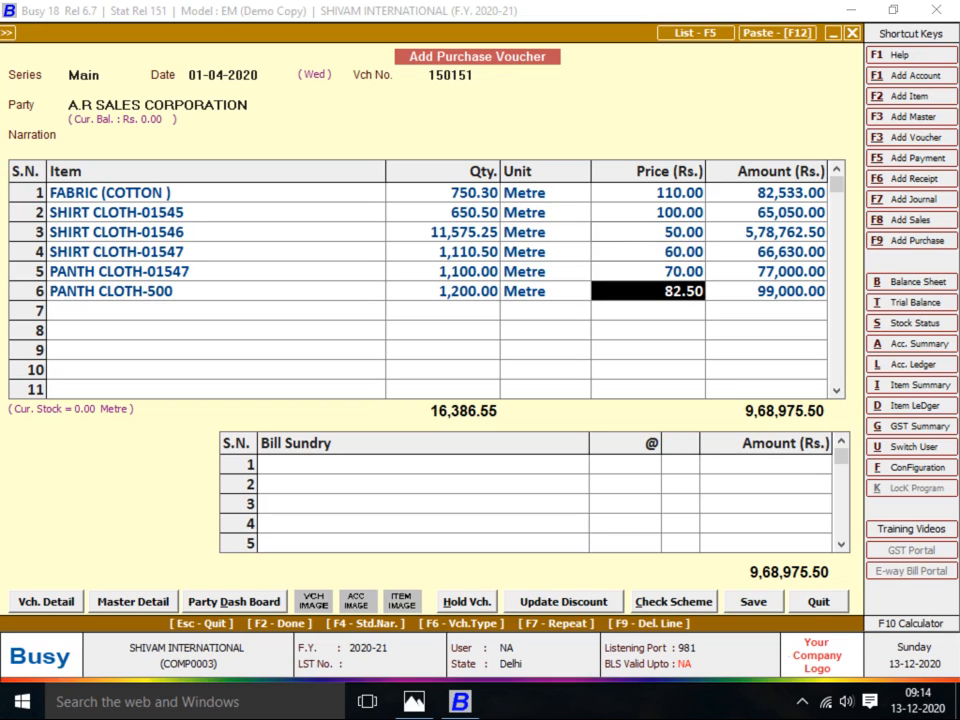
# Add a PACKING CHARGES bill sundry of 1,000, then type 'dis' for Discount
pyautogui.press('Tab')
pyautogui.hotkey('alt', 'Tab')
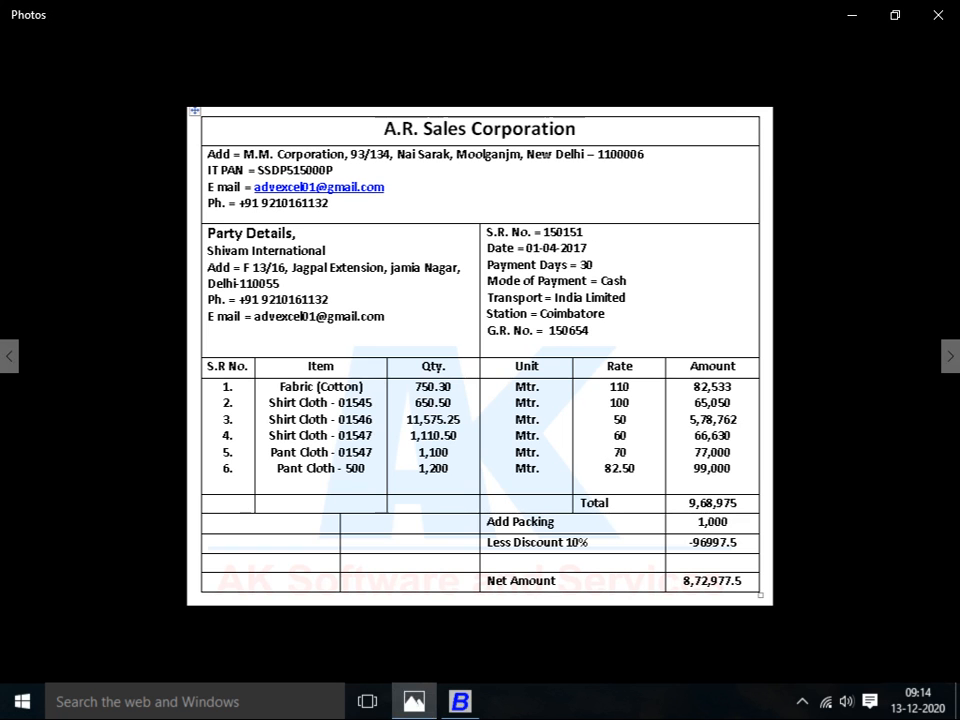
pyautogui.hotkey('alt', 'Tab')
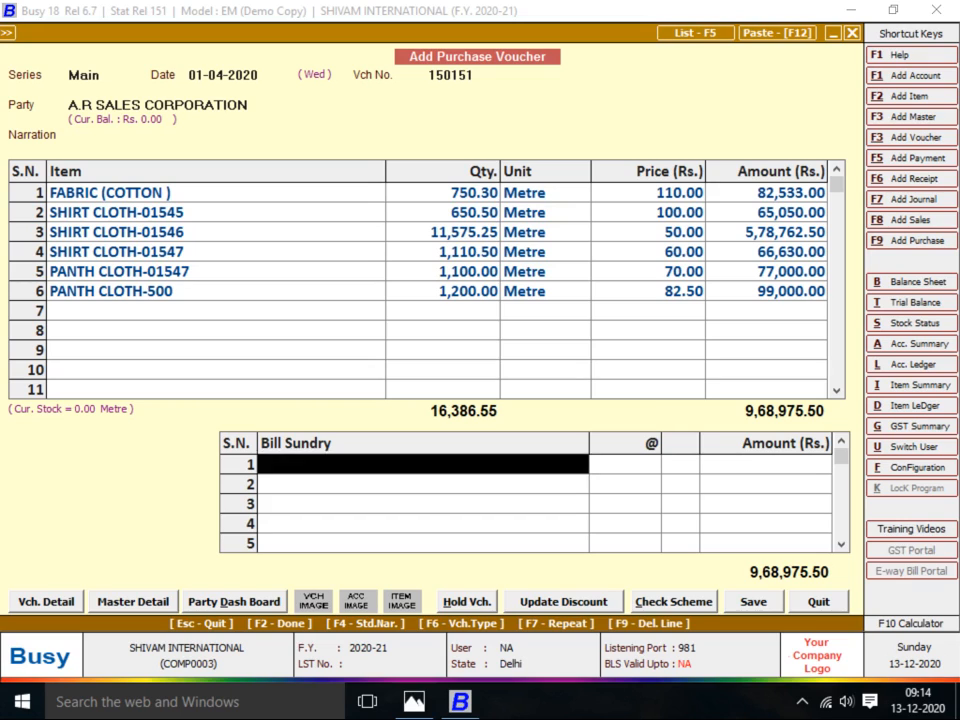
pyautogui.write('pACK')
pyautogui.press('Return')
pyautogui.write('1000')
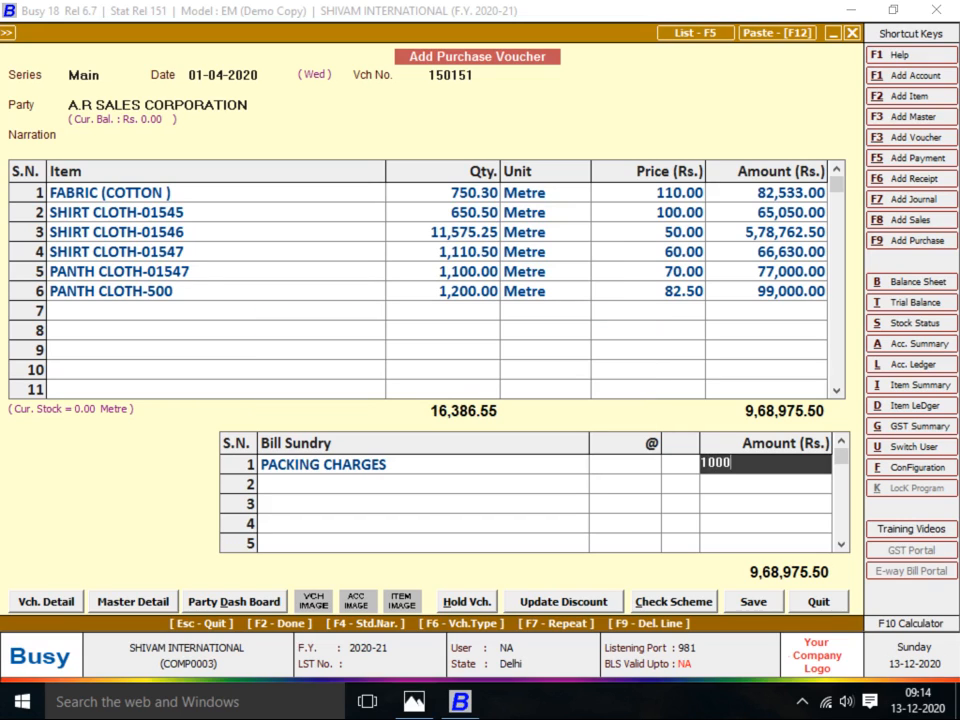
pyautogui.press('Return')
pyautogui.write('dis')
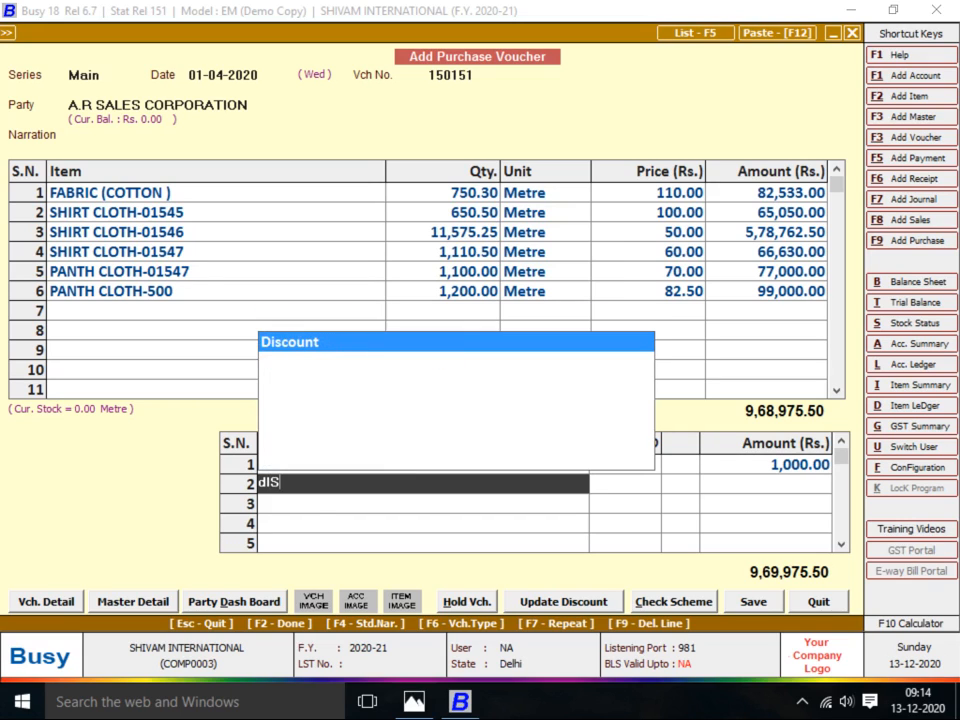
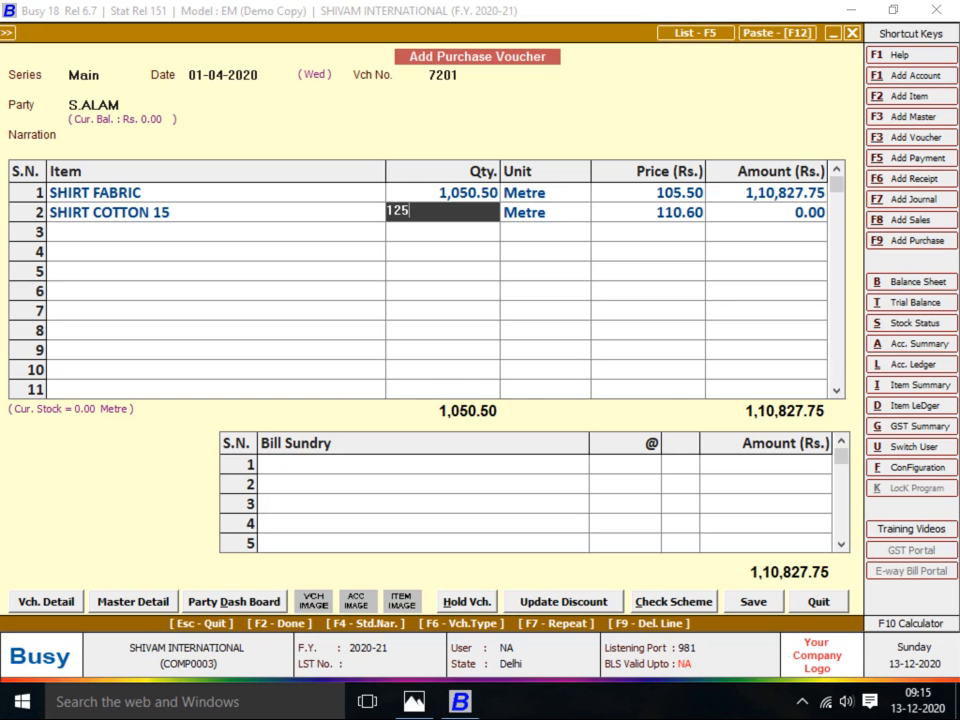
# Commit SHIRT COTTON 15's 1,250 quantity and select SHIRT PANT for row 3
pyautogui.press('Return')
pyautogui.press('Return')
pyautogui.hotkey('alt', 'Tab')
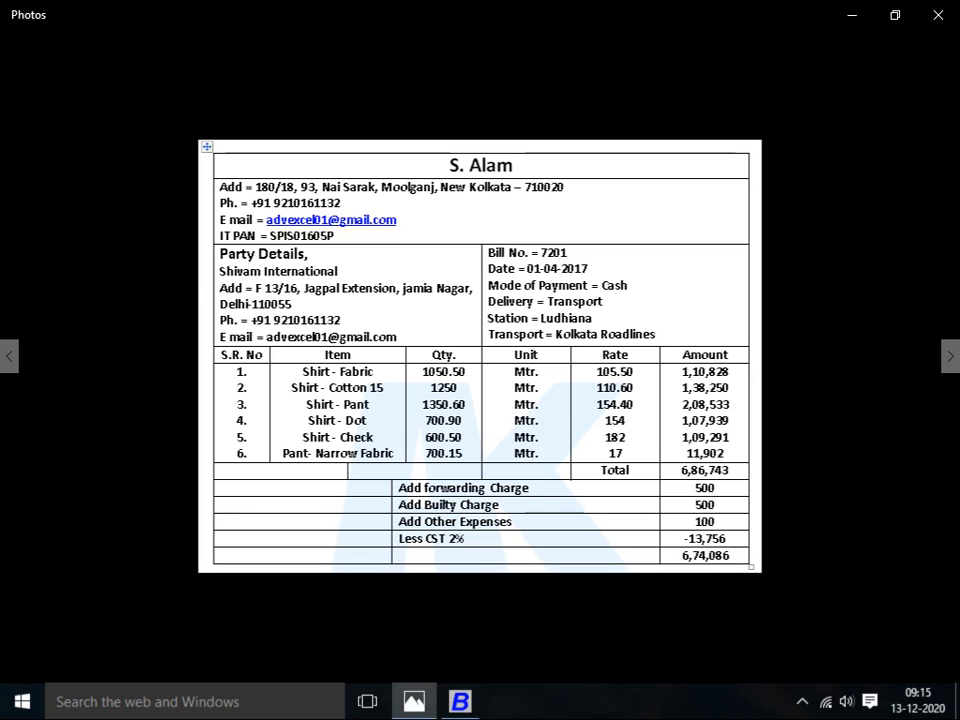
pyautogui.hotkey('alt', 'Tab')
pyautogui.write('sHIR')
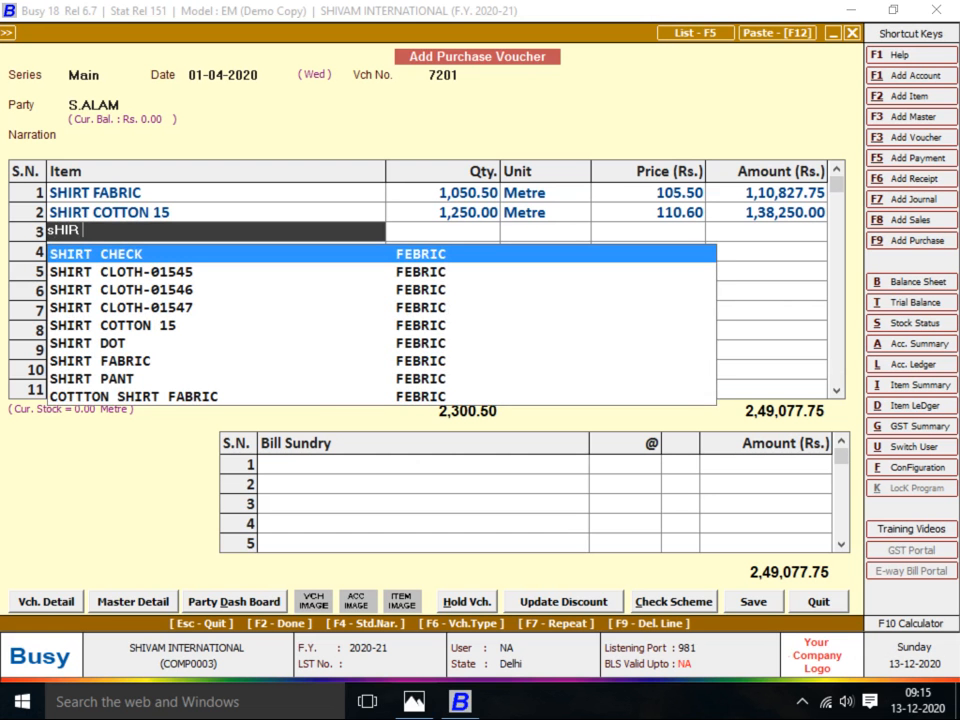
pyautogui.write('T PA')
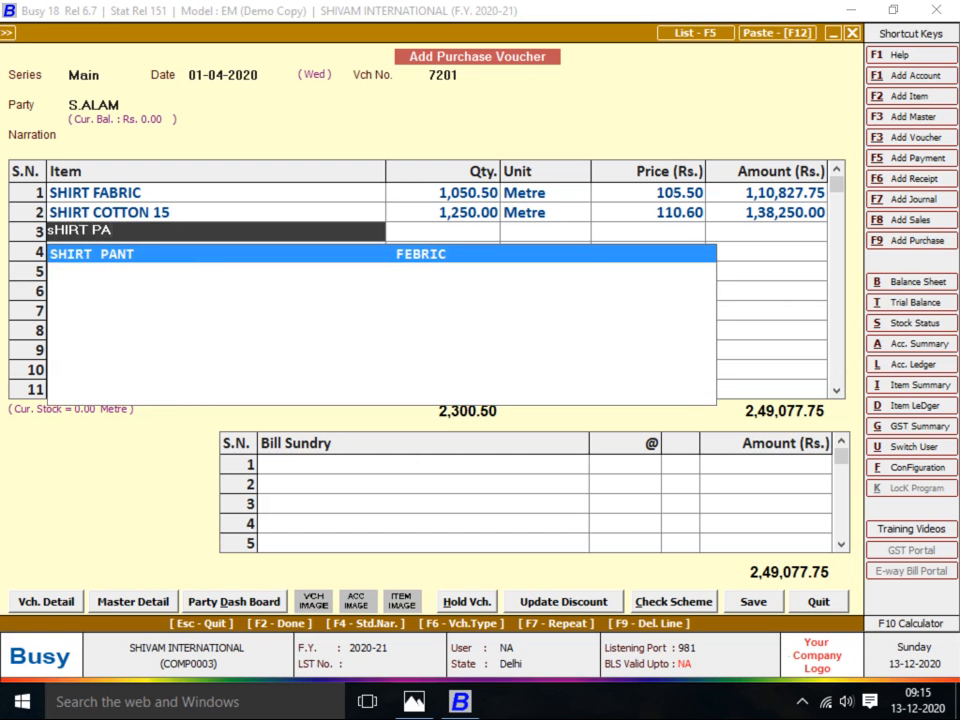
pyautogui.press('Return')
pyautogui.press('Return')
# Enter SHIRT PANT's quantity 1350.60 at price 154.40
pyautogui.hotkey('alt', 'Tab')
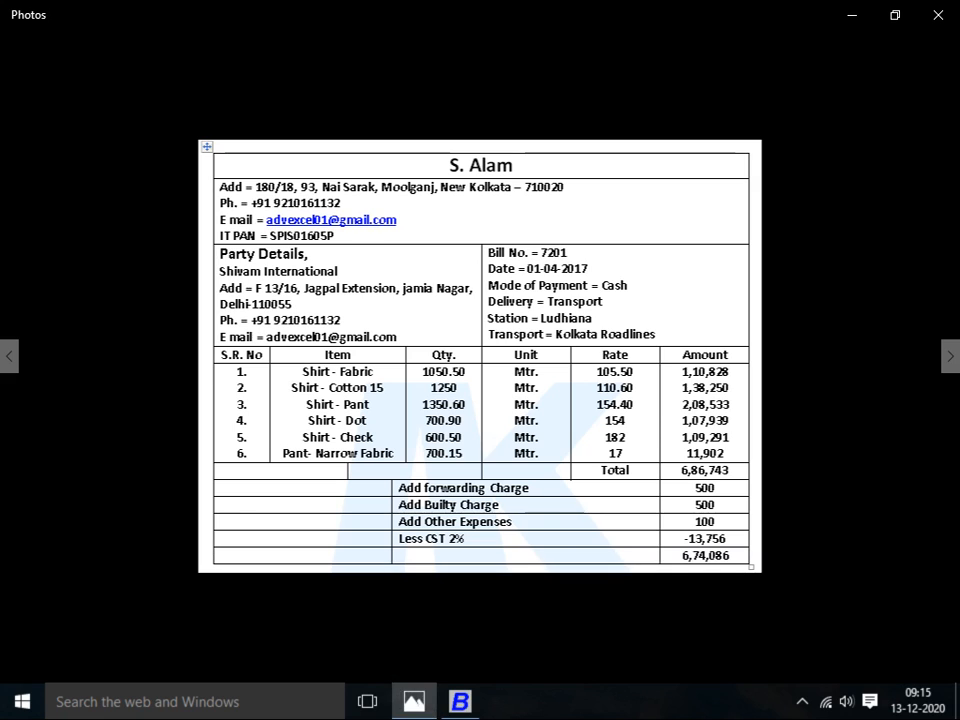
pyautogui.hotkey('alt', 'Tab')
pyautogui.write('35')
pyautogui.press('BackSpace')
pyautogui.press('BackSpace')
pyautogui.press('BackSpace')
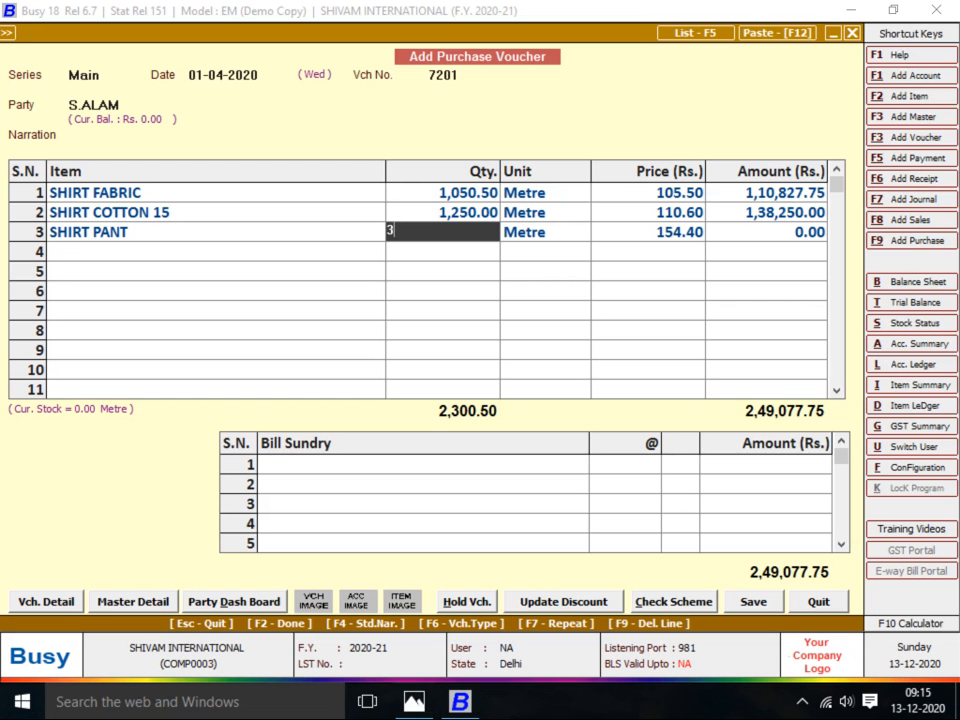
pyautogui.press('Return')
pyautogui.press('Return')
pyautogui.write('1350.60')
pyautogui.press('Return')
pyautogui.press('Return')
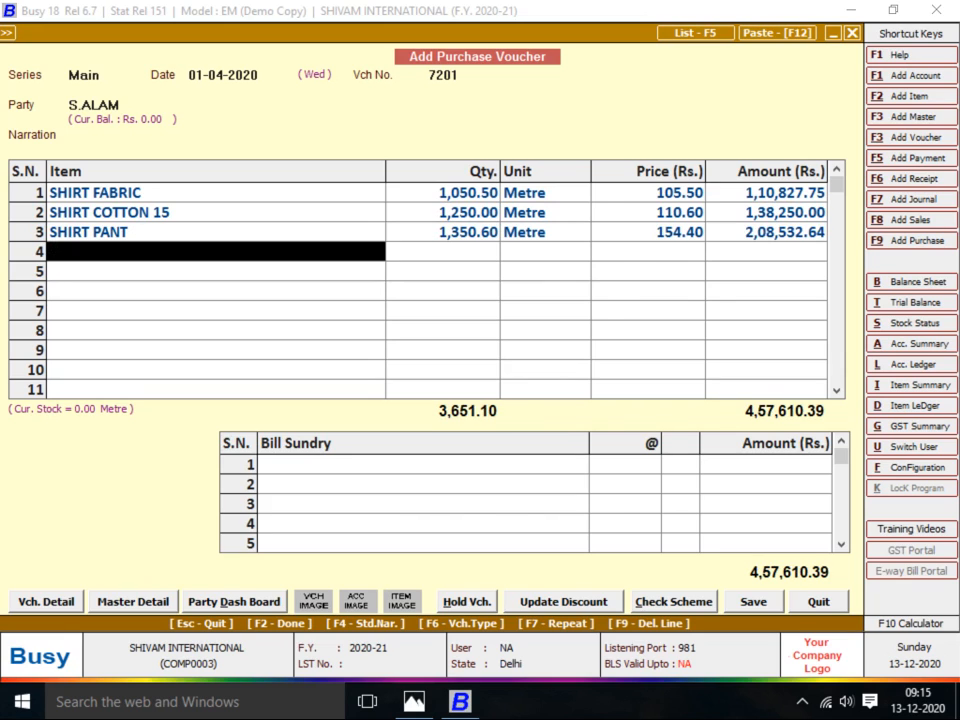
pyautogui.hotkey('alt', 'Tab')
pyautogui.hotkey('alt', 'Tab')
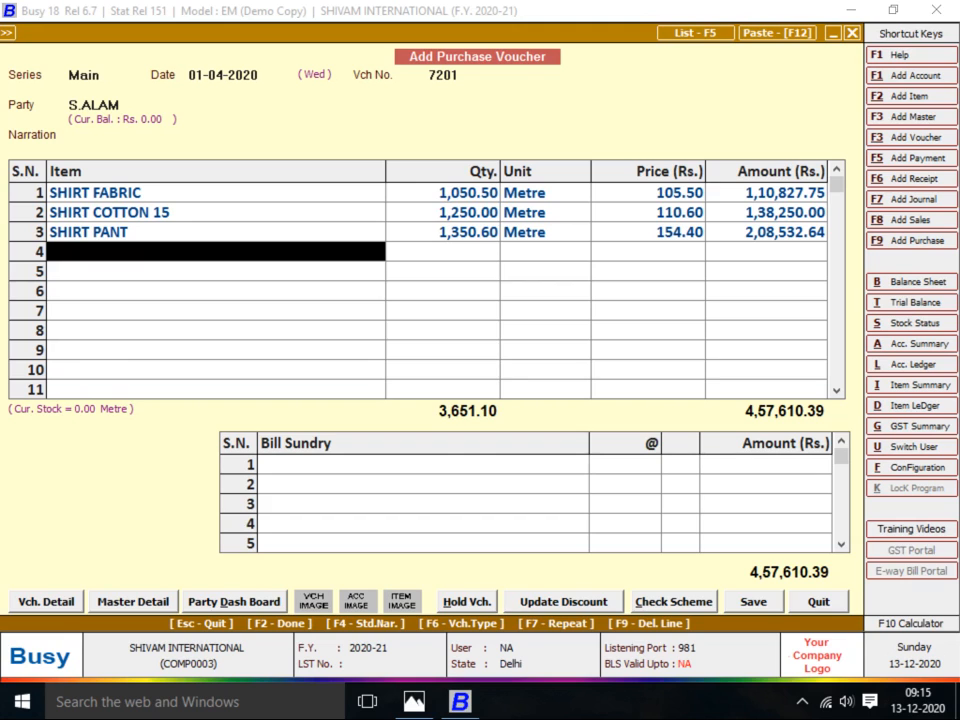
# Add SHIRT DOT as row 4 with quantity 700.90 at 154.00
pyautogui.write('sHIRT DOT')
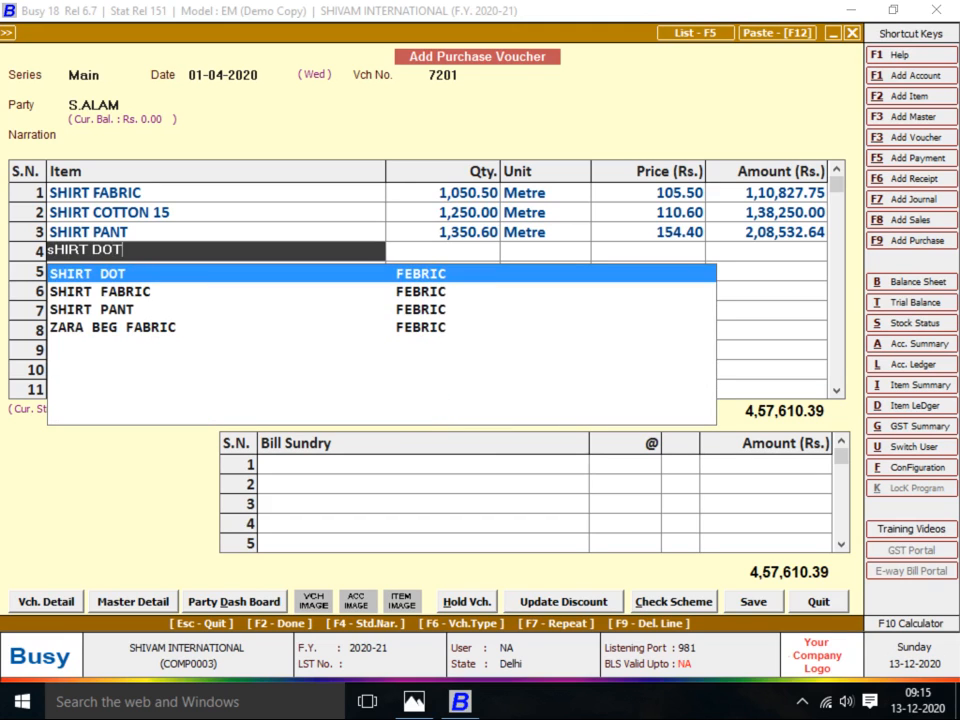
pyautogui.press('Return')
pyautogui.press('Return')
pyautogui.hotkey('alt', 'Tab')
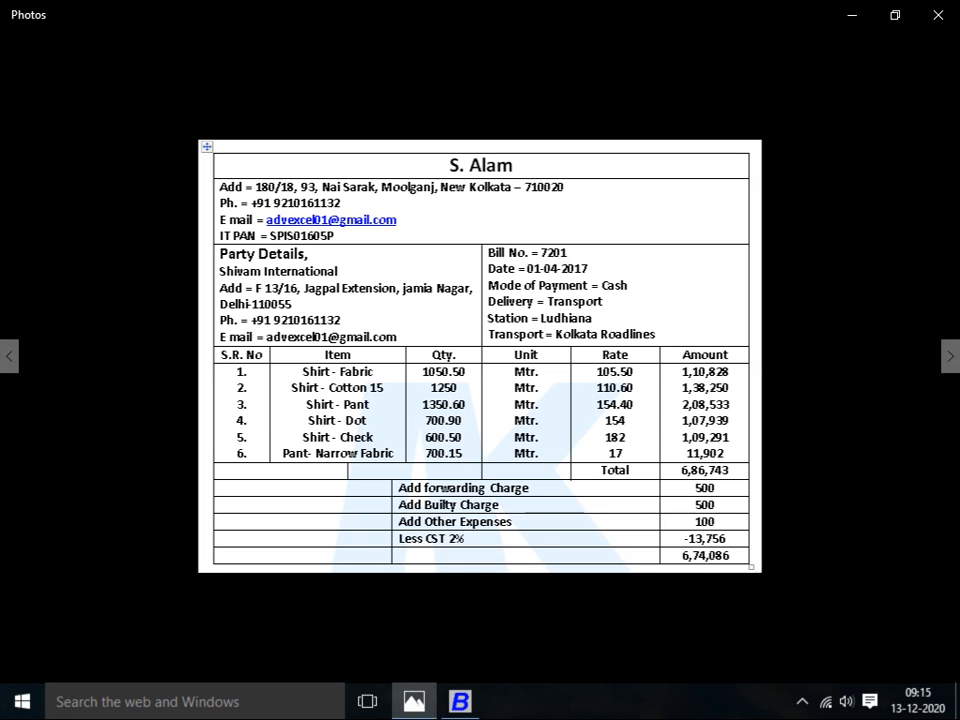
pyautogui.hotkey('alt', 'Tab')
pyautogui.write('700.90')
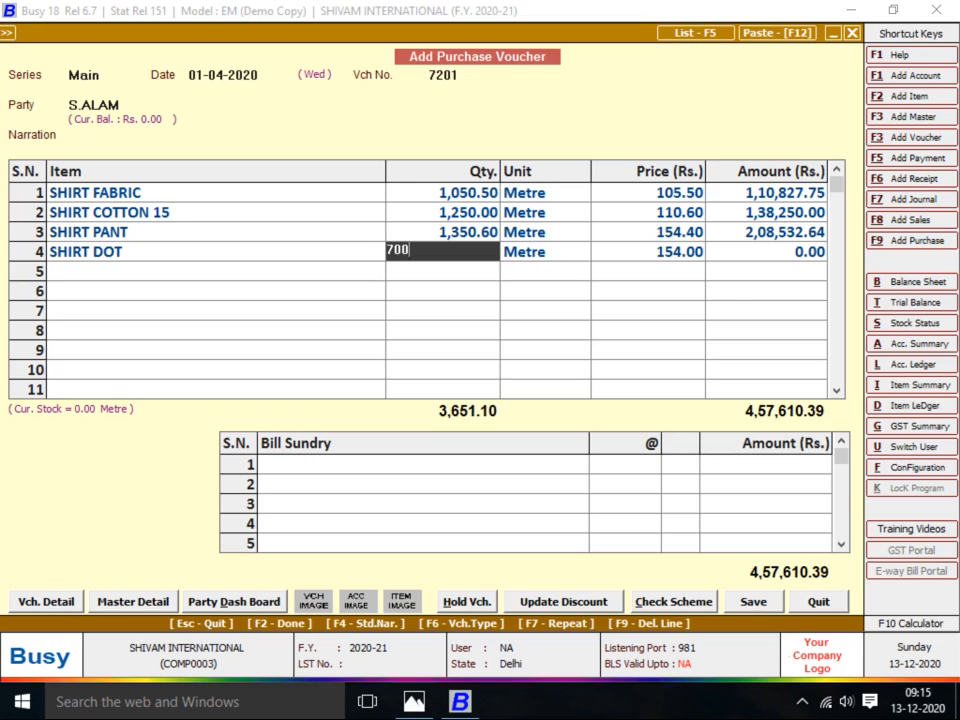
pyautogui.press('Return')
pyautogui.press('Return')
pyautogui.hotkey('alt', 'Tab')
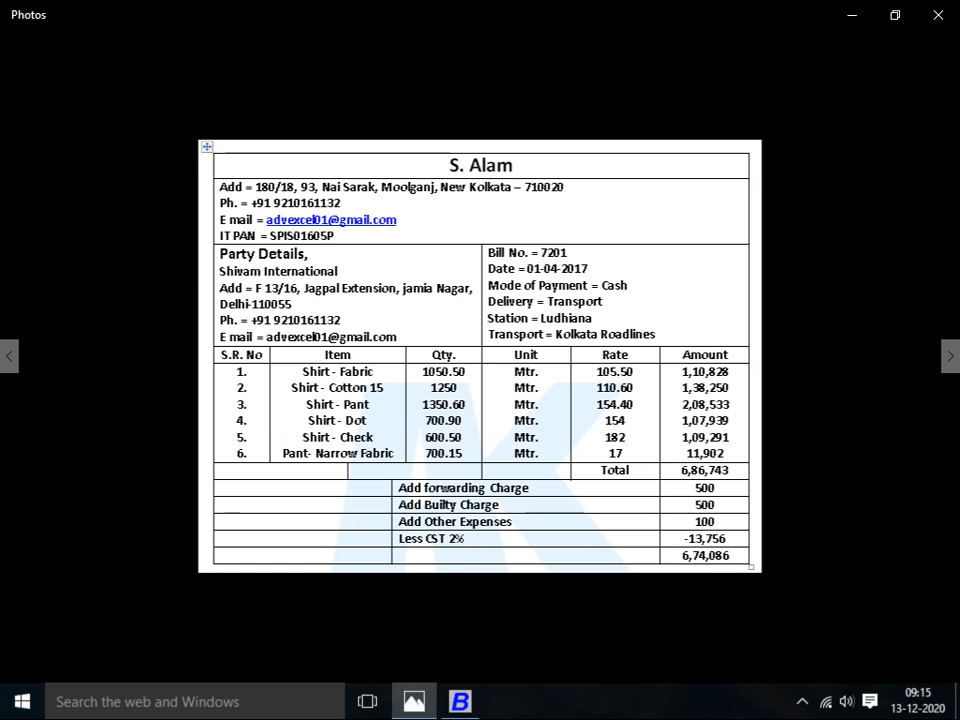
# Add SHIRT CHECK as row 5 with quantity 600.50
pyautogui.hotkey('alt', 'Tab')
pyautogui.write('SHIRT')
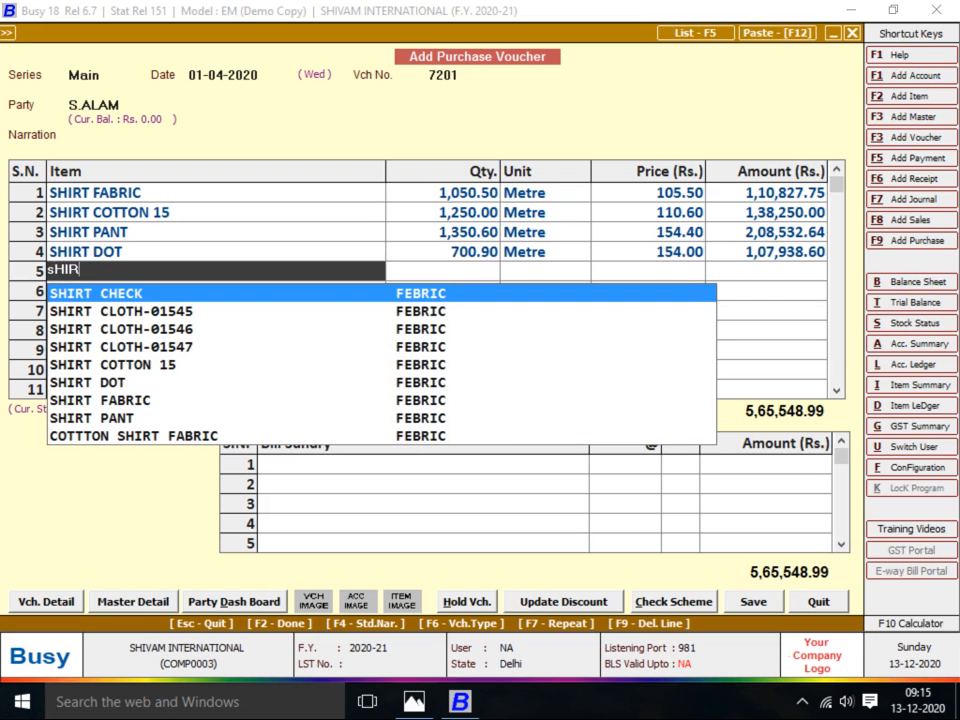
pyautogui.press('Return')
pyautogui.press('Return')
pyautogui.hotkey('alt', 'Tab')
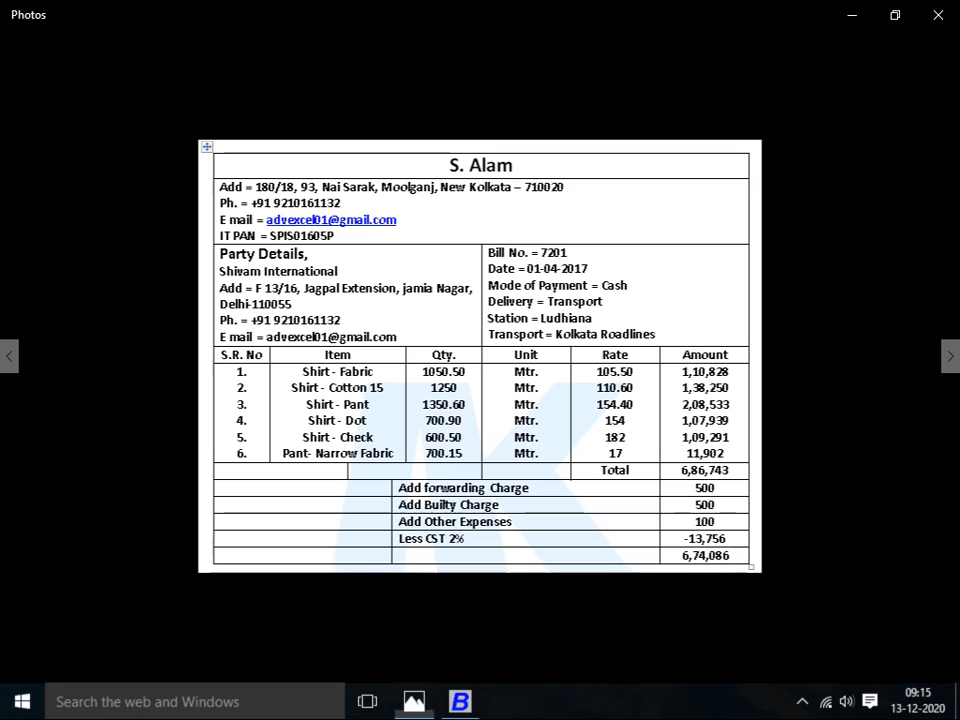
pyautogui.hotkey('alt', 'Tab')
pyautogui.write('600.50')
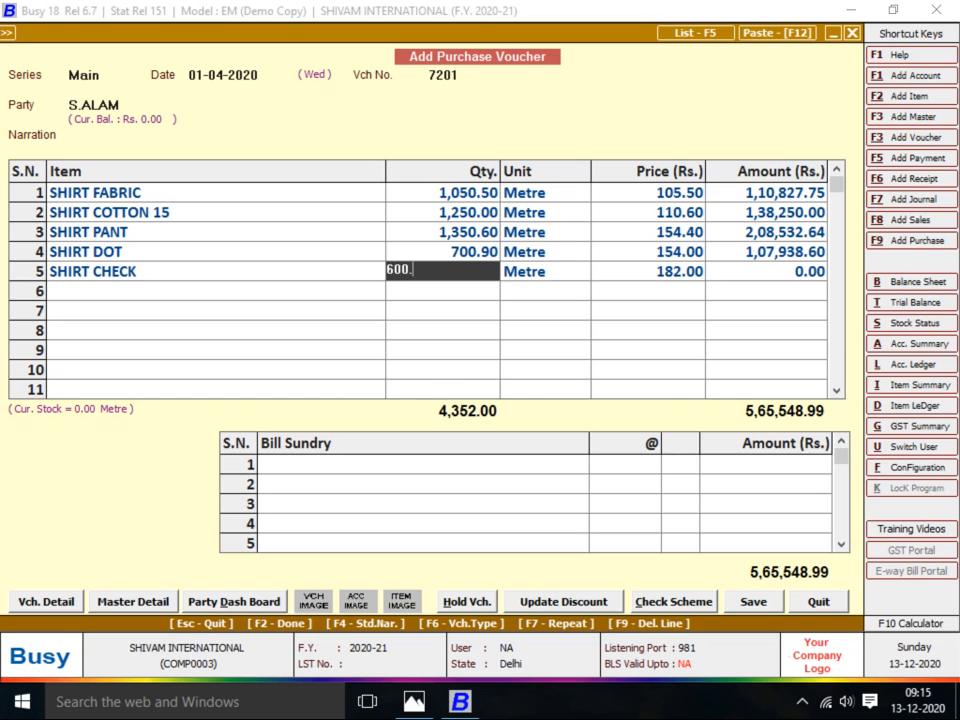
pyautogui.press('Return')
pyautogui.press('Return')
pyautogui.press('Return')
pyautogui.press('Return')
pyautogui.hotkey('alt', 'Tab')
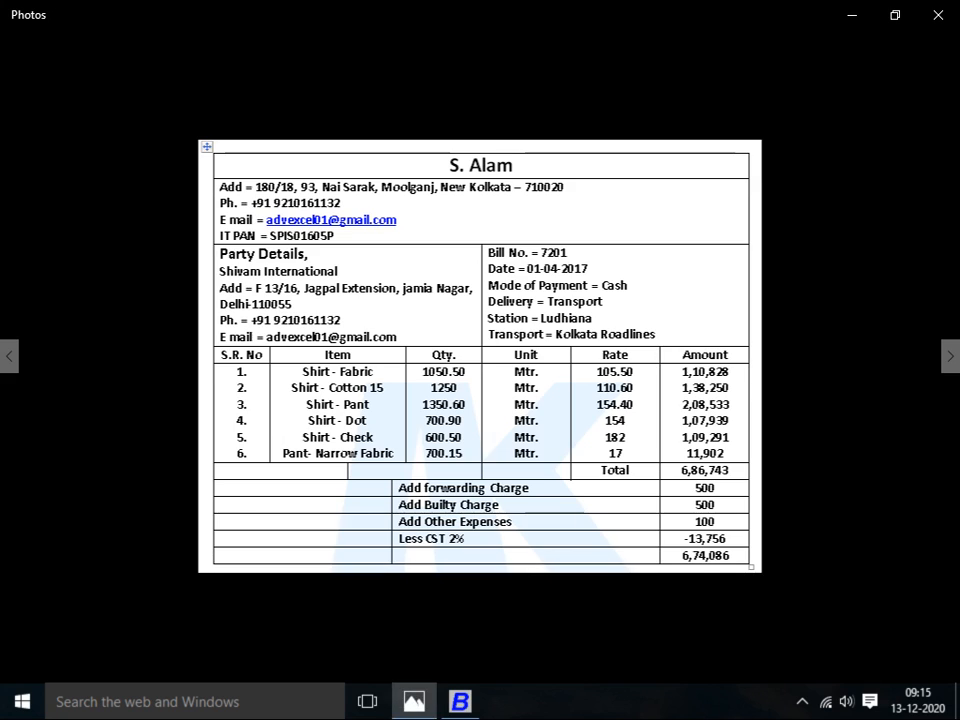
# Add PANT NARROW FABRIC as row 6 with quantity 700.15 at 17.00
pyautogui.hotkey('alt', 'Tab')
pyautogui.write('pANTH')
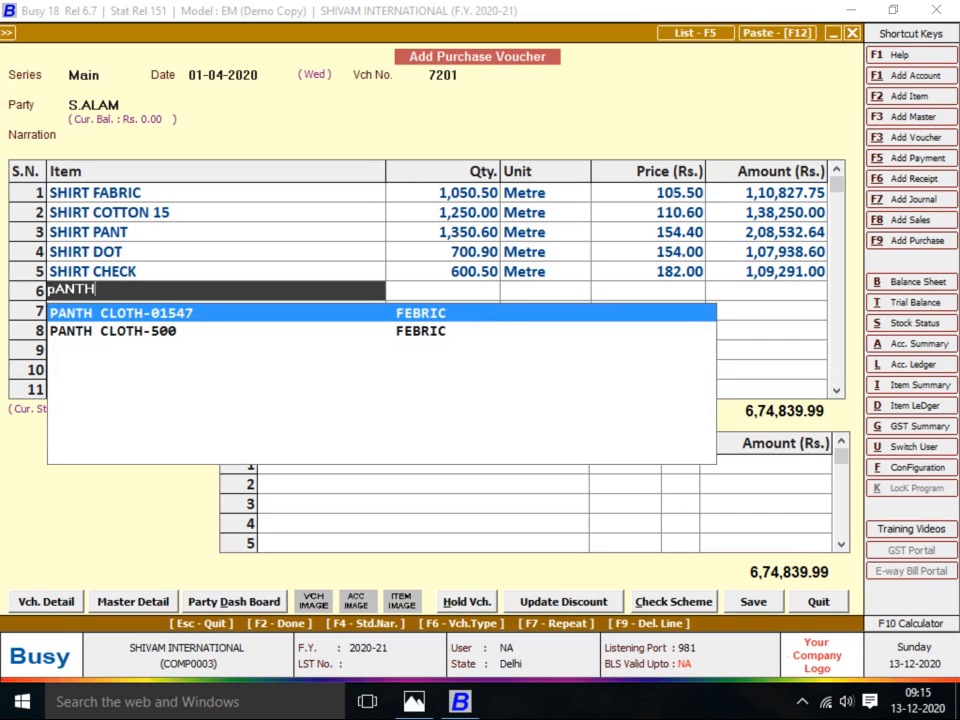
pyautogui.press('BackSpace')
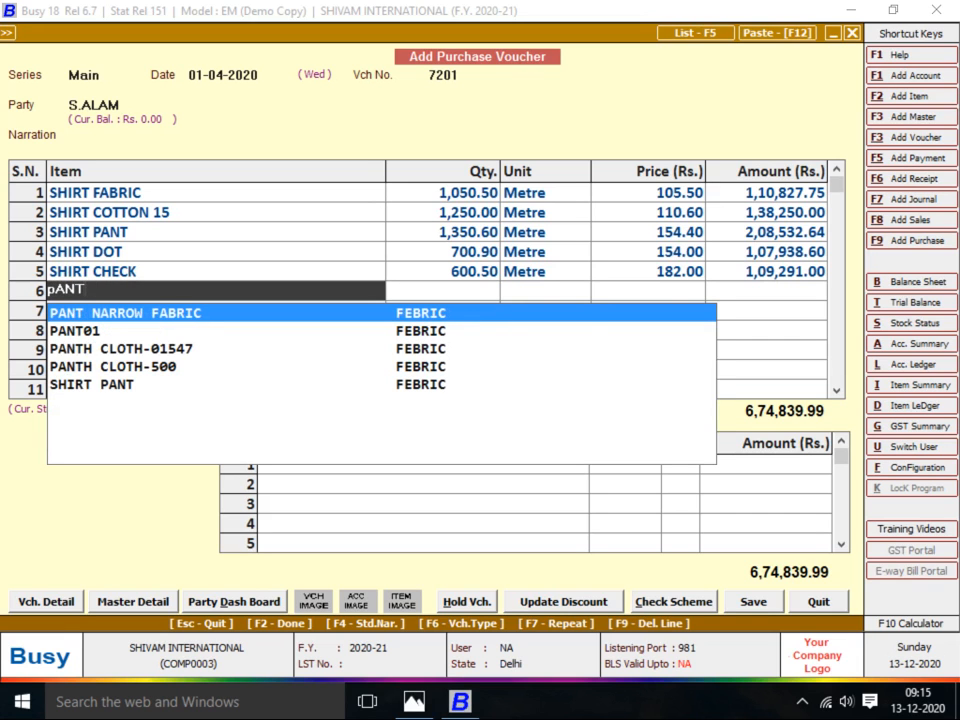
pyautogui.press('Return')
pyautogui.press('Return')
pyautogui.hotkey('alt', 'Tab')
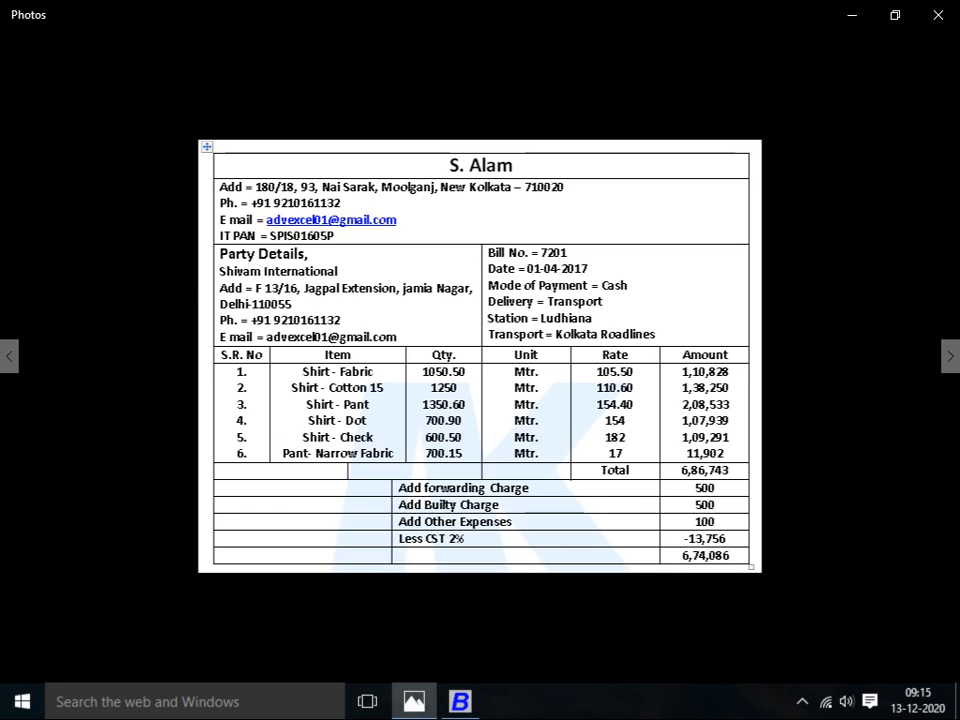
pyautogui.hotkey('alt', 'Tab')
pyautogui.write('700.15')
pyautogui.press('Return')
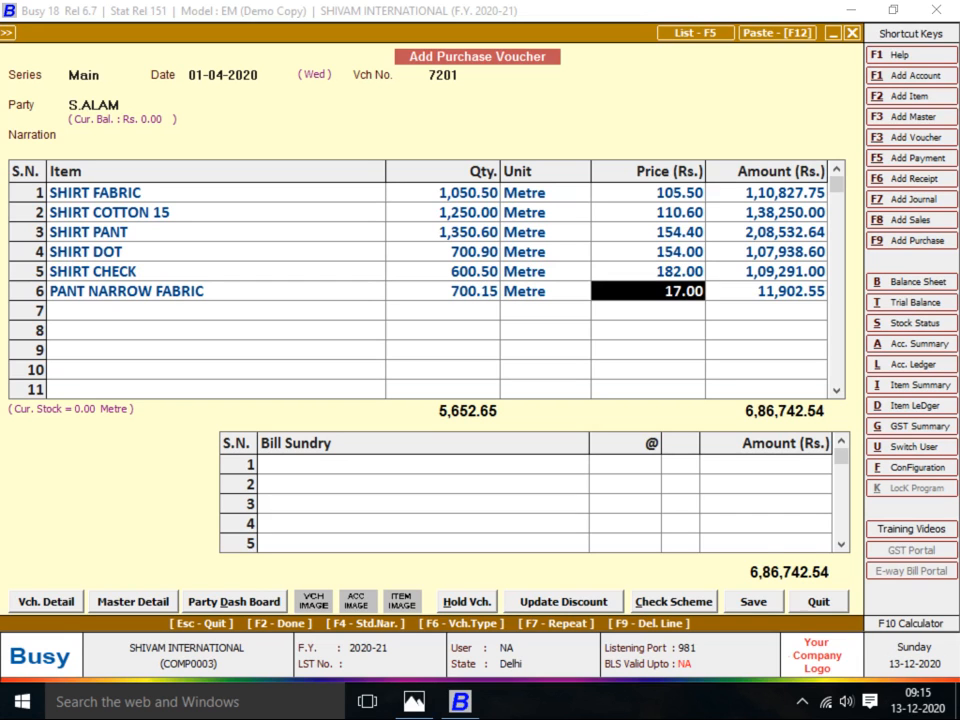
pyautogui.press('Return')
pyautogui.press('Return')
pyautogui.press('Return')
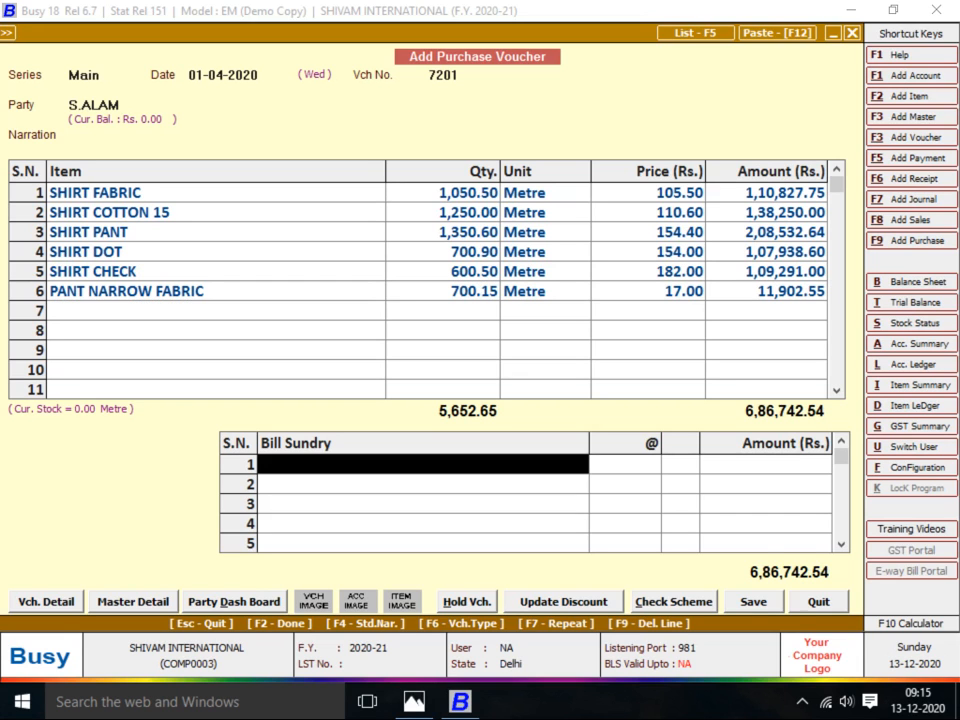
# Add Freight & Forwarding Charges of 500.00 as the first bill sundry
pyautogui.hotkey('alt', 'Tab')
pyautogui.hotkey('alt', 'Tab')
pyautogui.hotkey('alt', 'Tab')
pyautogui.hotkey('alt', 'Tab')
pyautogui.hotkey('alt', 'Tab')
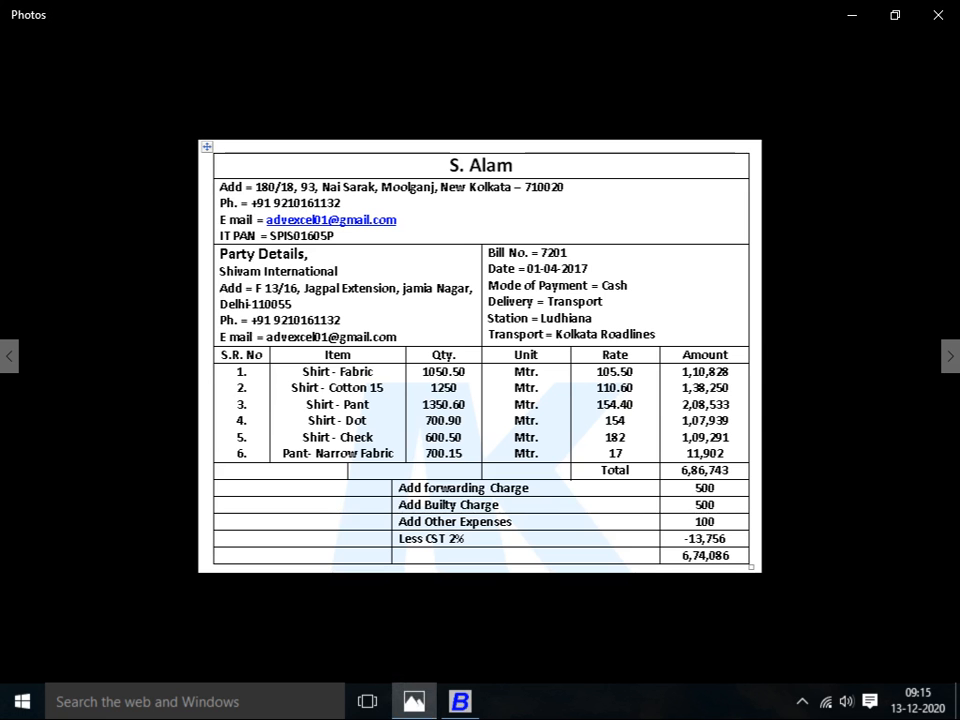
pyautogui.hotkey('alt', 'Tab')
pyautogui.write('fr')
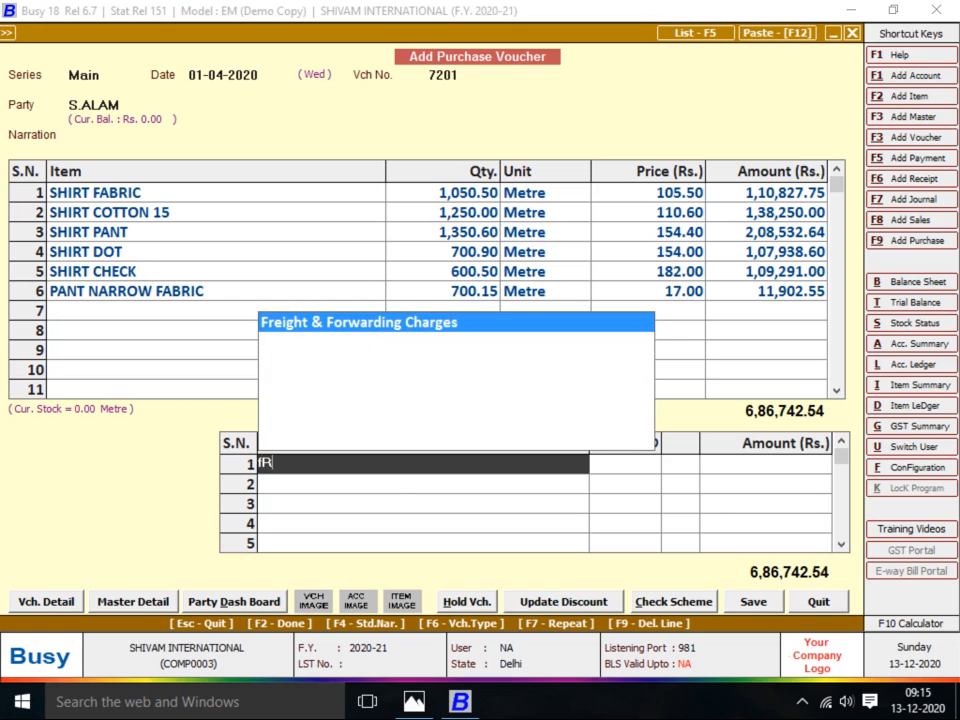
pyautogui.press('Return')
pyautogui.hotkey('alt', 'Tab')
pyautogui.hotkey('alt', 'Tab')
pyautogui.write('500')
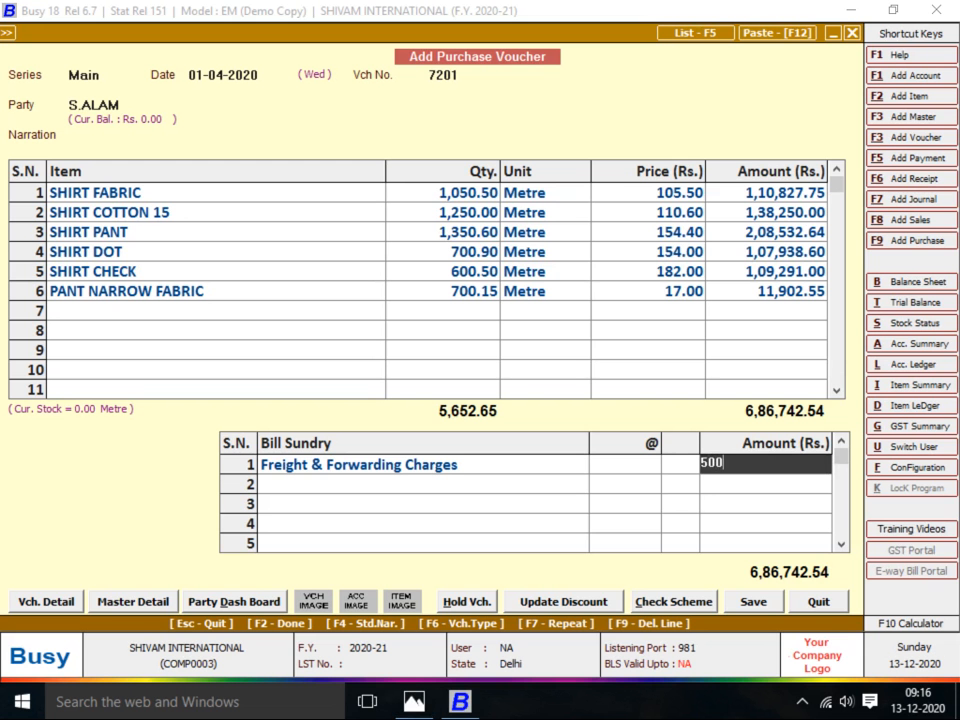
pyautogui.press('Return')
# Add BUILTY CHARGES of 500.00 as the second bill sundry
pyautogui.hotkey('alt', 'Tab')
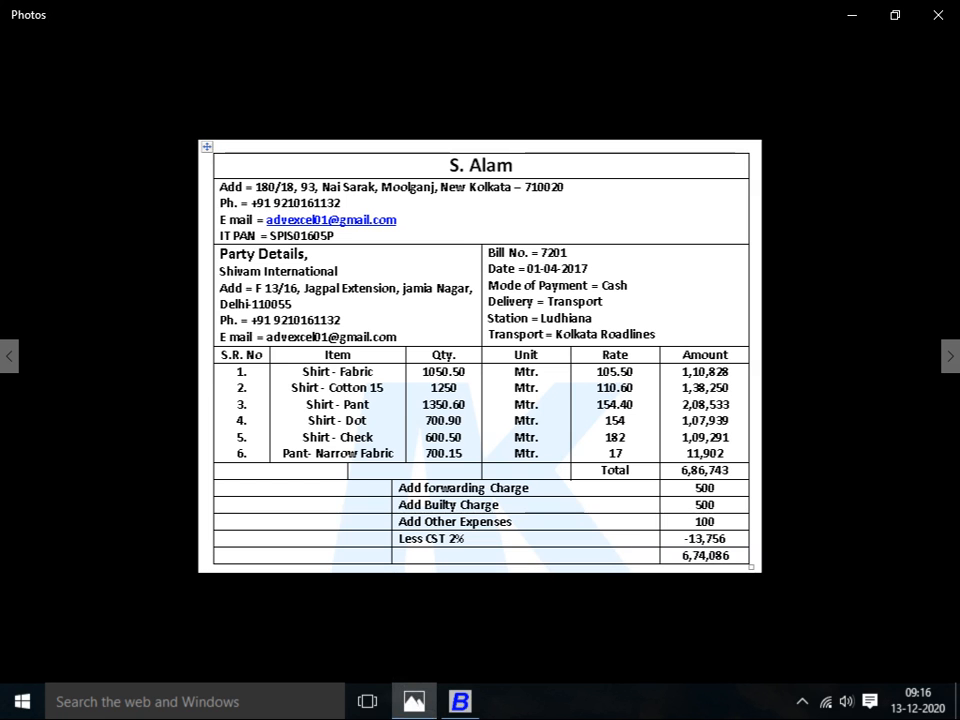
pyautogui.hotkey('alt', 'Tab')
pyautogui.write('bU')
pyautogui.press('Return')
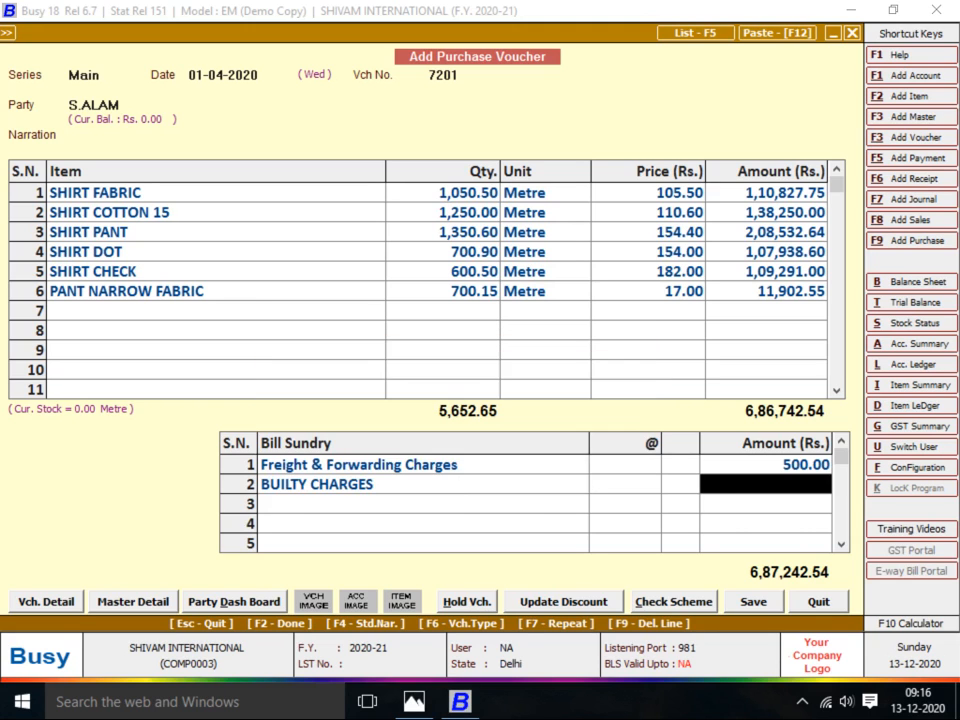
pyautogui.hotkey('alt', 'Tab')
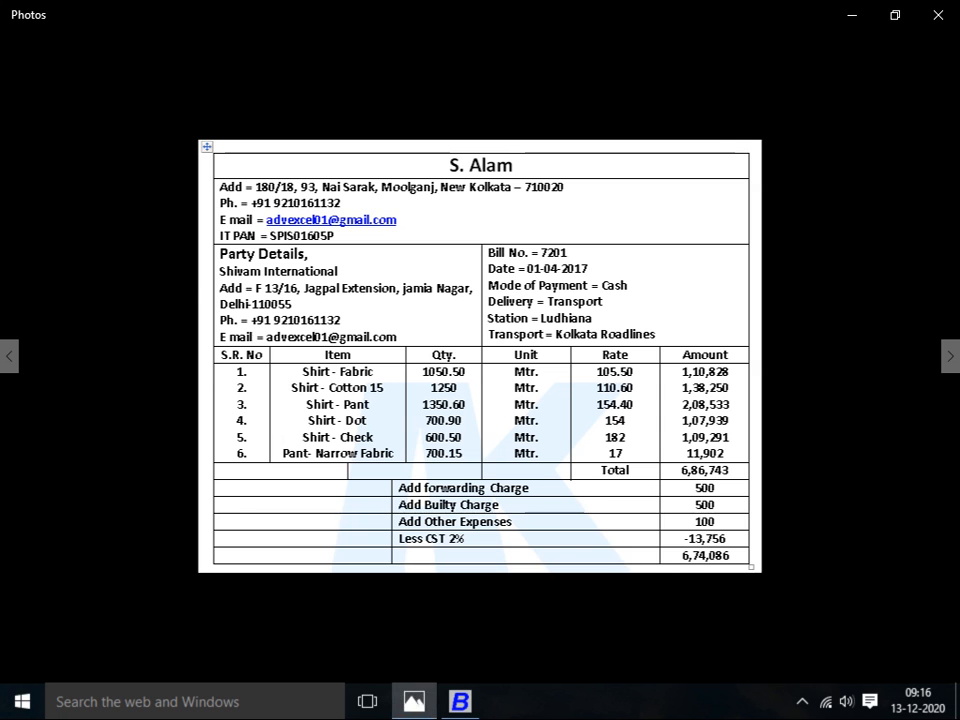
pyautogui.hotkey('alt', 'Tab')
pyautogui.write('500')
pyautogui.press('Return')
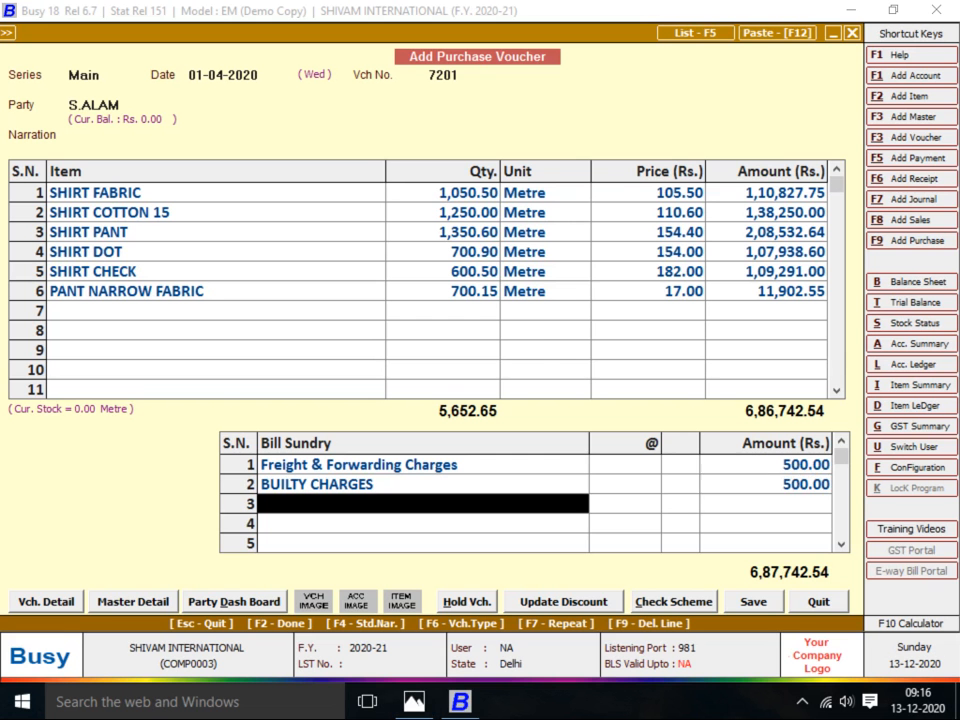
# Add OTHER CHARGES of 100 as the third bill sundry
pyautogui.hotkey('alt', 'Tab')
pyautogui.hotkey('alt', 'Tab')
pyautogui.write('oH')
pyautogui.press('Return')
pyautogui.hotkey('alt', 'Tab')
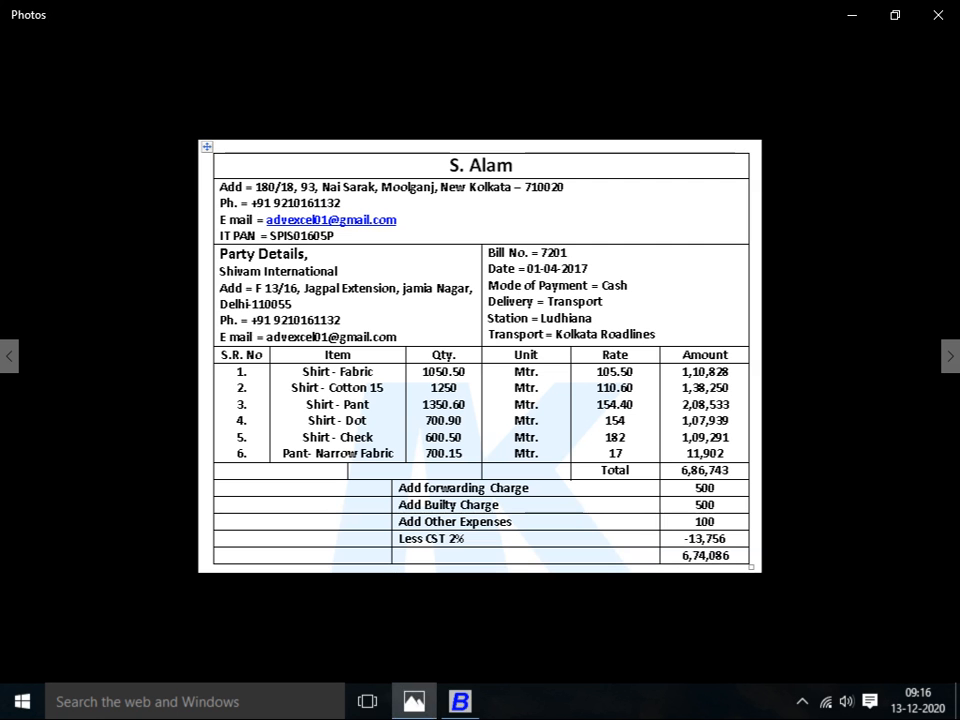
pyautogui.hotkey('alt', 'Tab')
pyautogui.write('100')
pyautogui.press('Return')
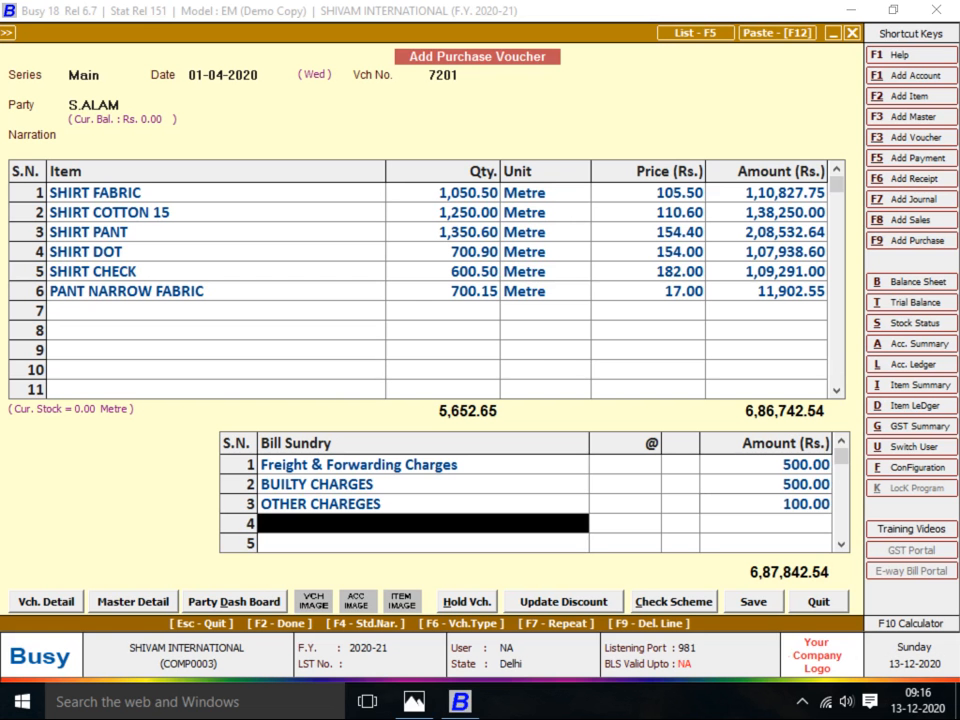
pyautogui.hotkey('alt', 'Tab')
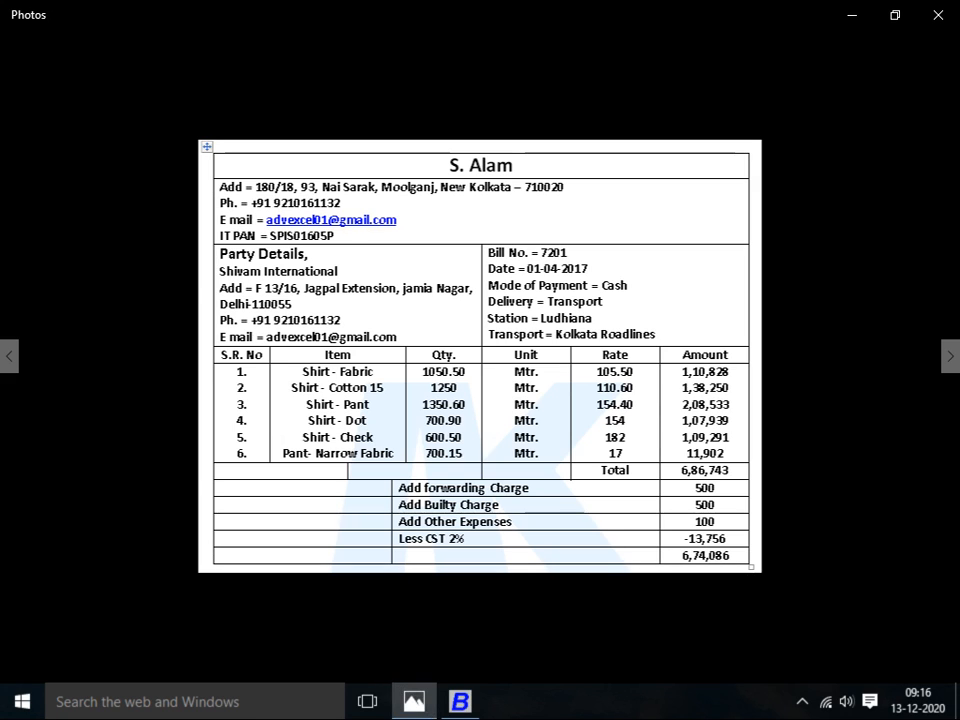
# Add a 2% Discount as the fourth sundry and check it against the bill
pyautogui.hotkey('alt', 'Tab')
pyautogui.write('dIS')
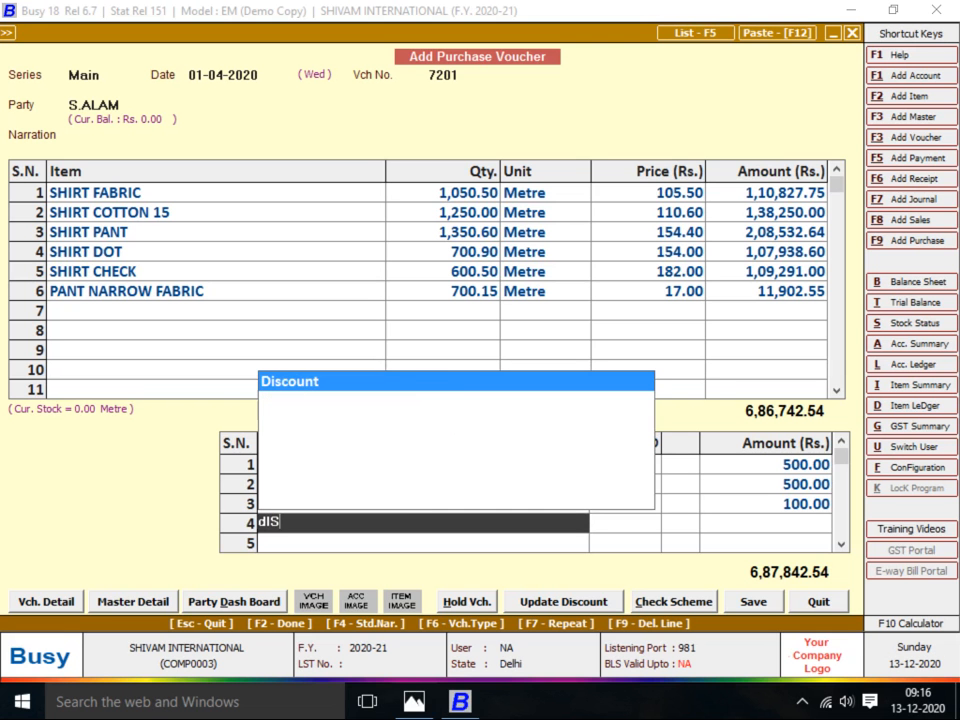
pyautogui.press('Return')
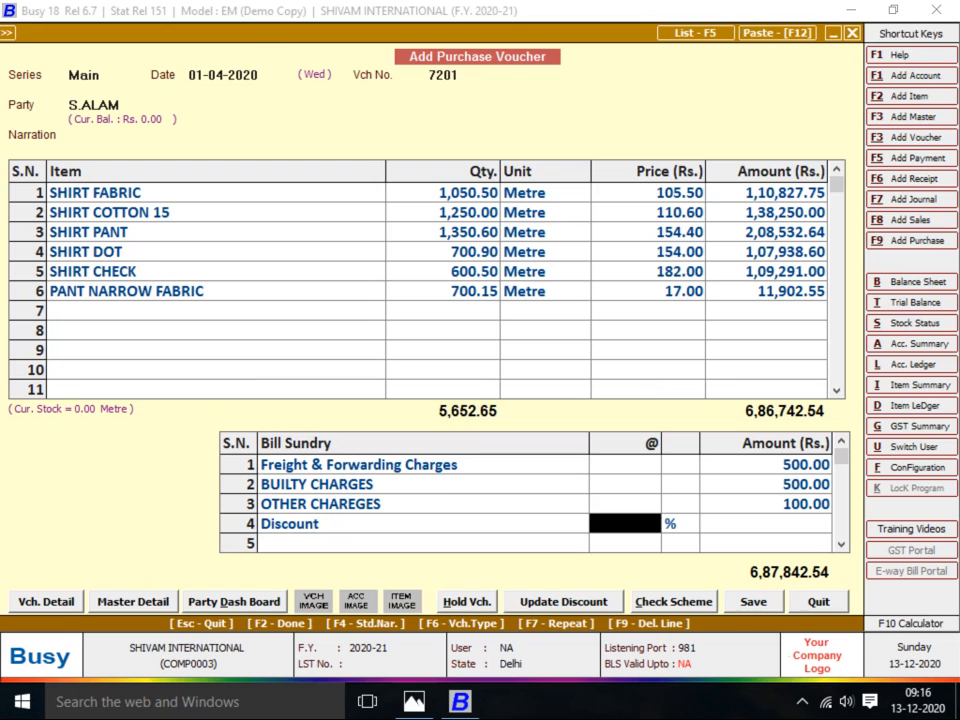
pyautogui.write('2')
pyautogui.press('Return')
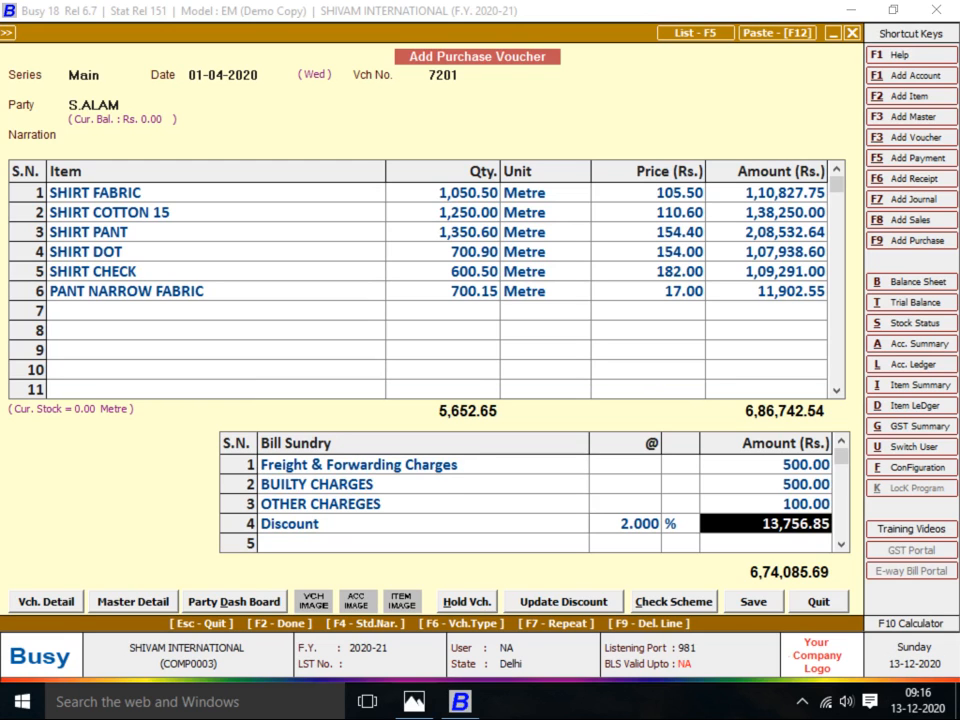
pyautogui.hotkey('alt', 'Tab')
pyautogui.hotkey('alt', 'Tab')
pyautogui.hotkey('alt', 'Tab')
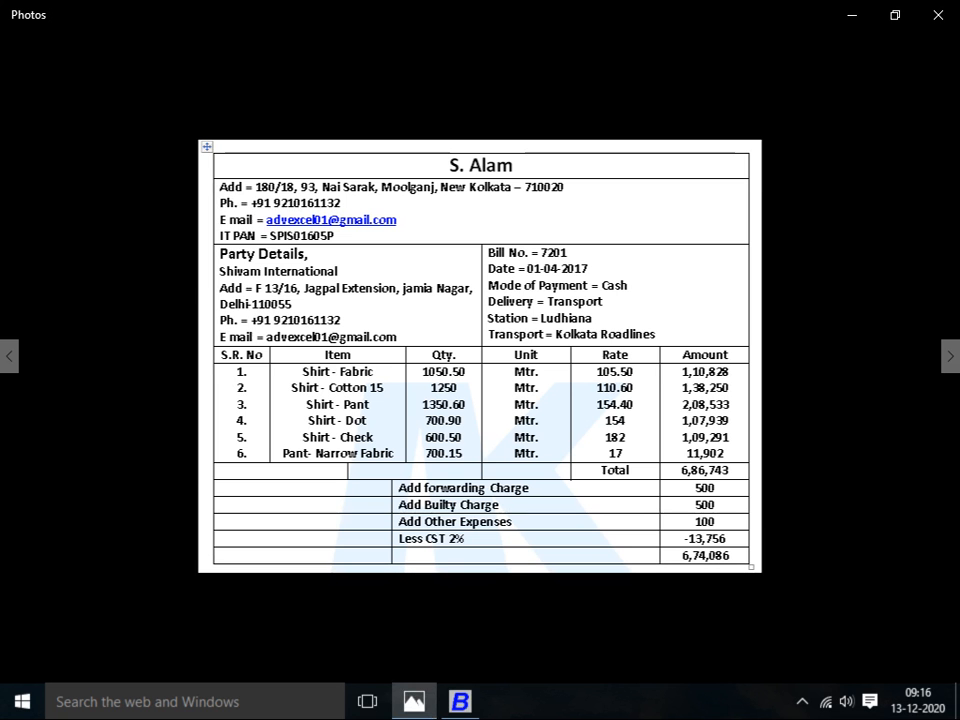
pyautogui.hotkey('alt', 'Tab')
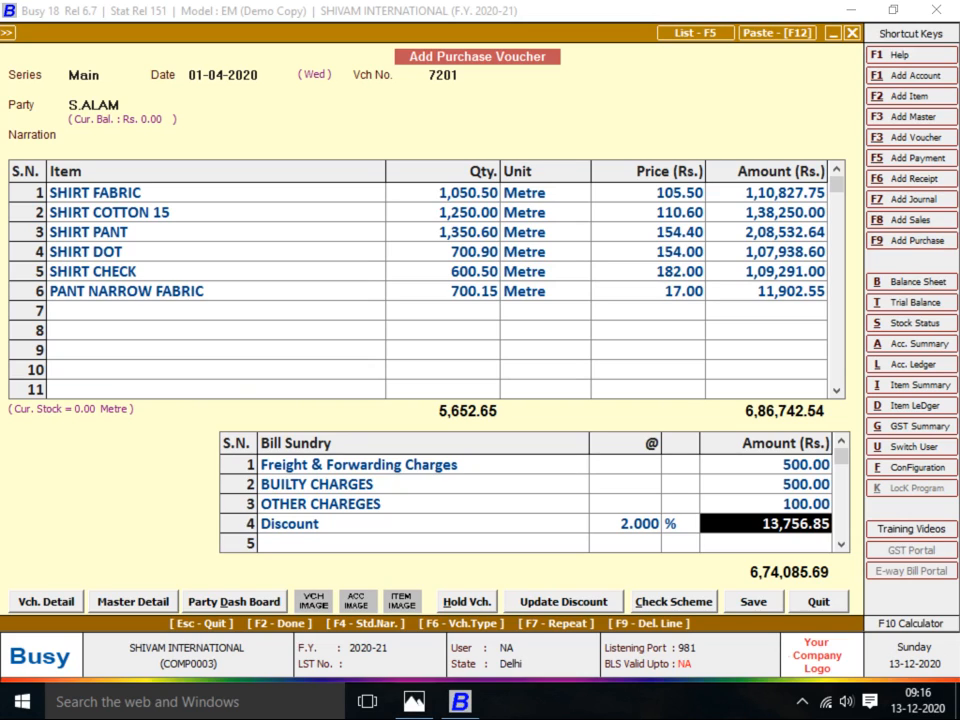
# Finish the bill sundries and choose ACC SERVIES as the transporter
pyautogui.press('Return')
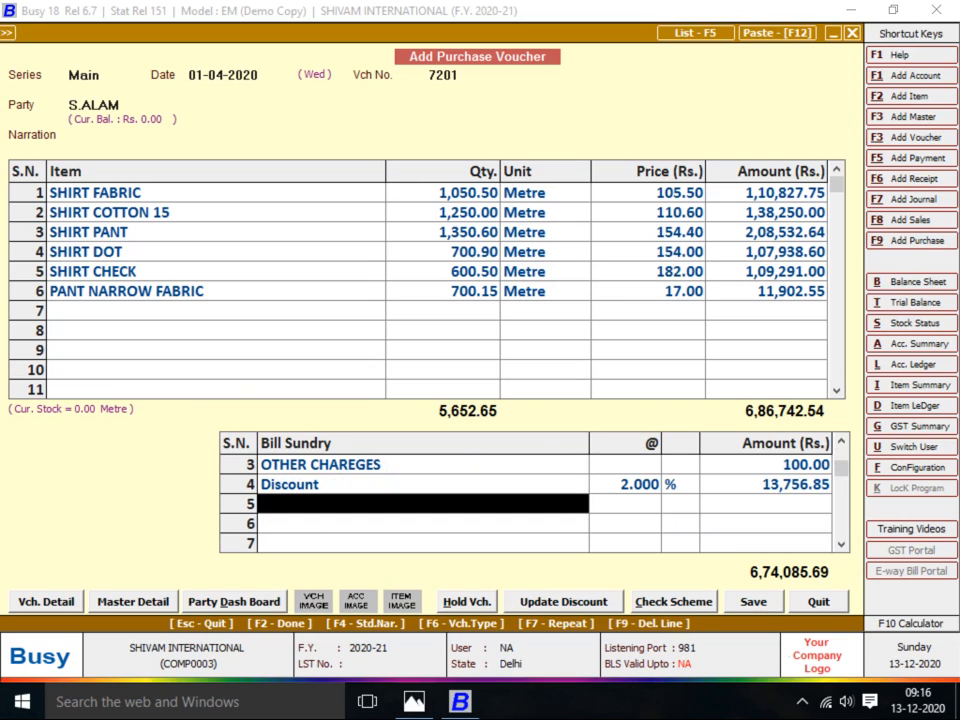
pyautogui.hotkey('alt', 'Tab')
pyautogui.hotkey('alt', 'Tab')
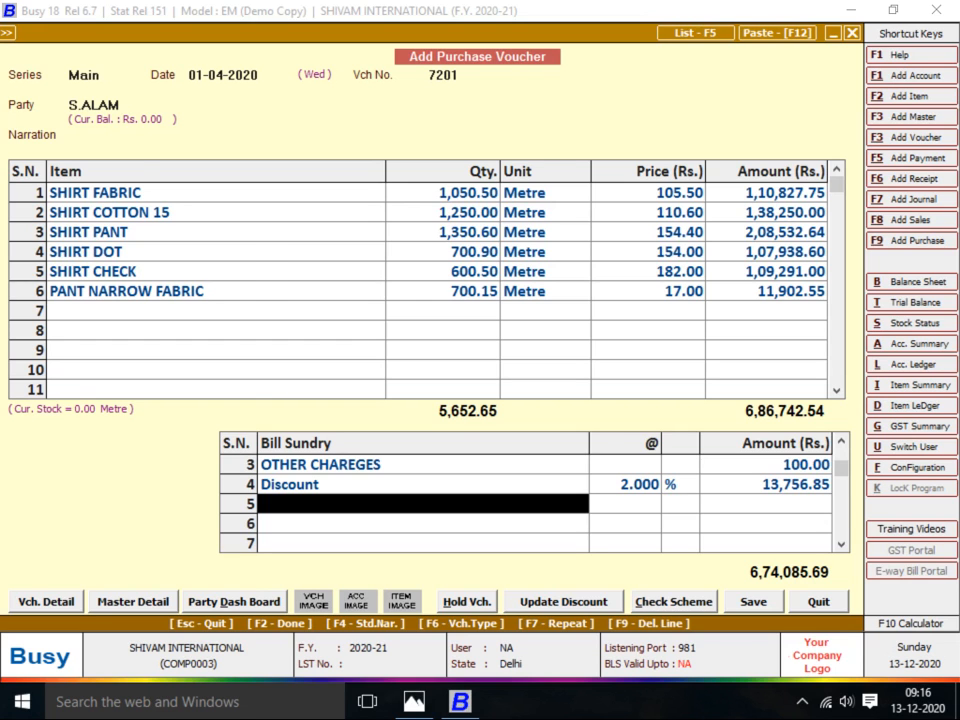
pyautogui.press('Return')
pyautogui.press('F2')
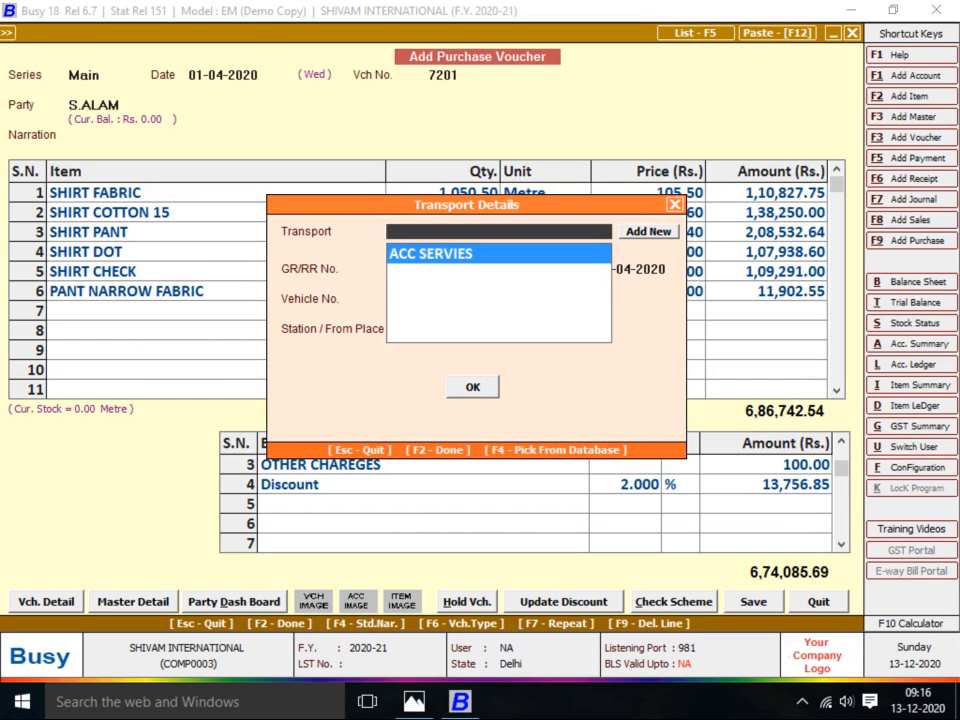
pyautogui.press('Return')
pyautogui.press('Return')
pyautogui.press('Return')
pyautogui.press('Return')
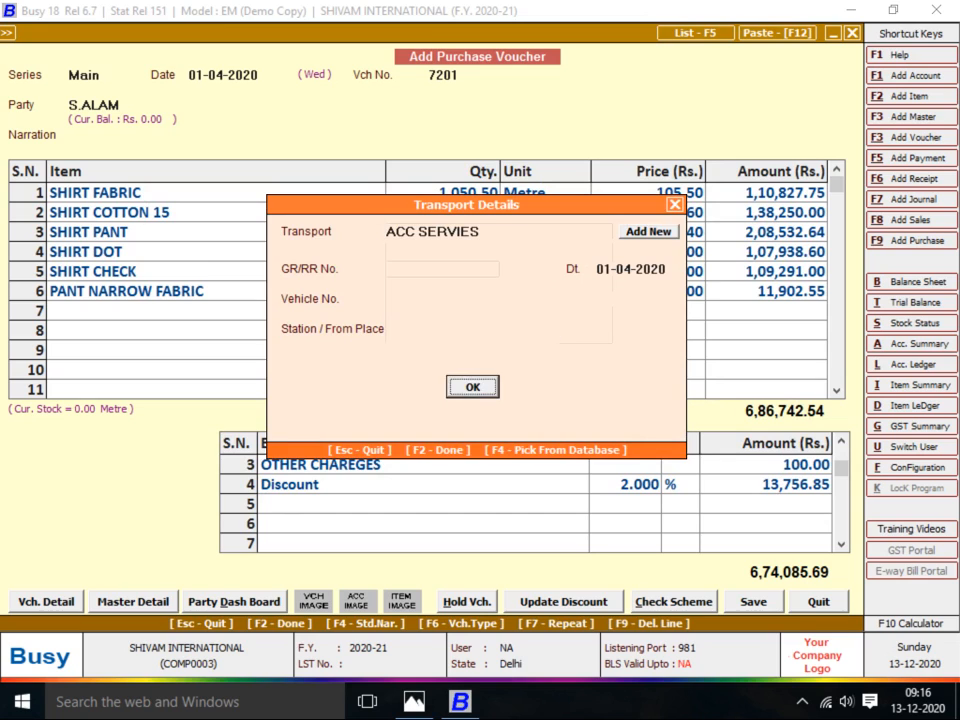
pyautogui.press('Return')
# Proceed past the missing-PAN warning and save voucher 7201
pyautogui.press('Left')
pyautogui.press('Return')
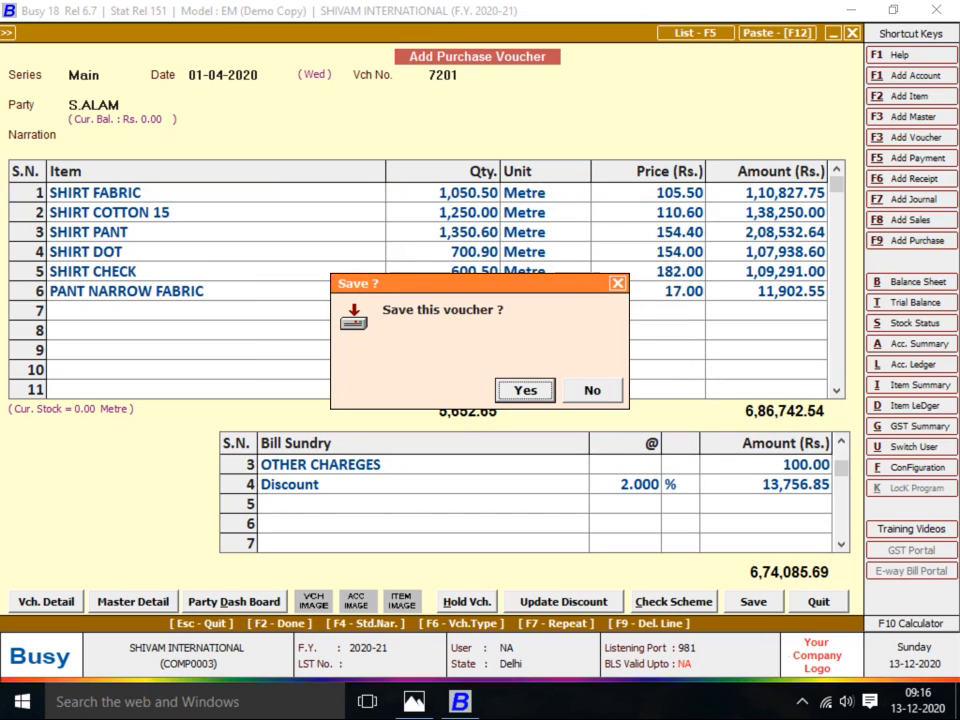
pyautogui.press('Return')
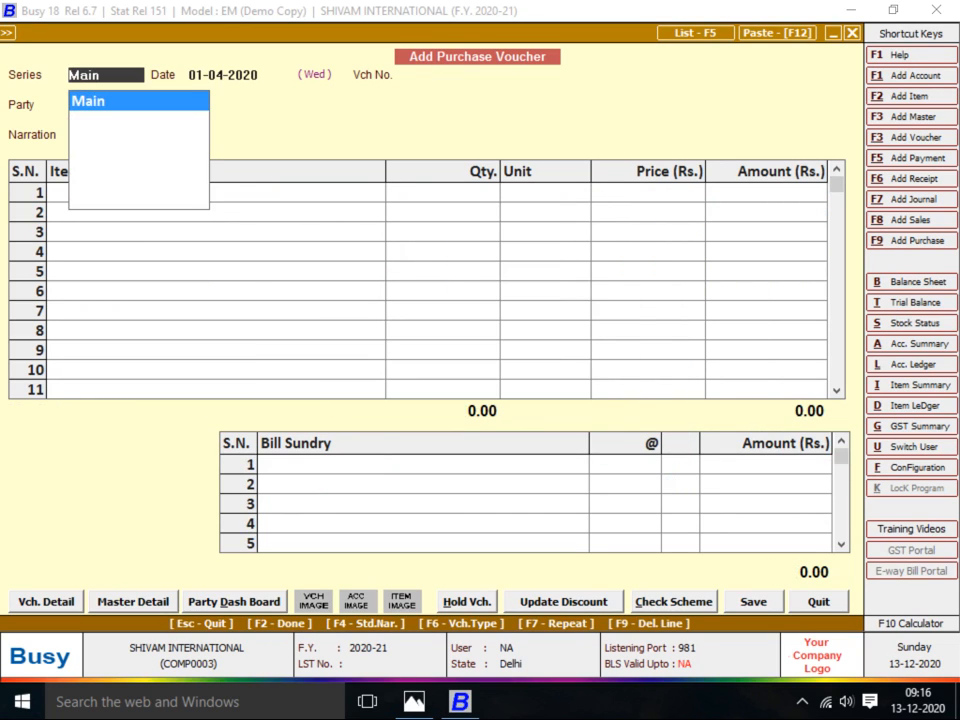
pyautogui.hotkey('alt', 'Tab')
# Fill in Main series, date 05-04-2020, voucher number 151 and party ISHIKA GARMENT
pyautogui.press('Right')
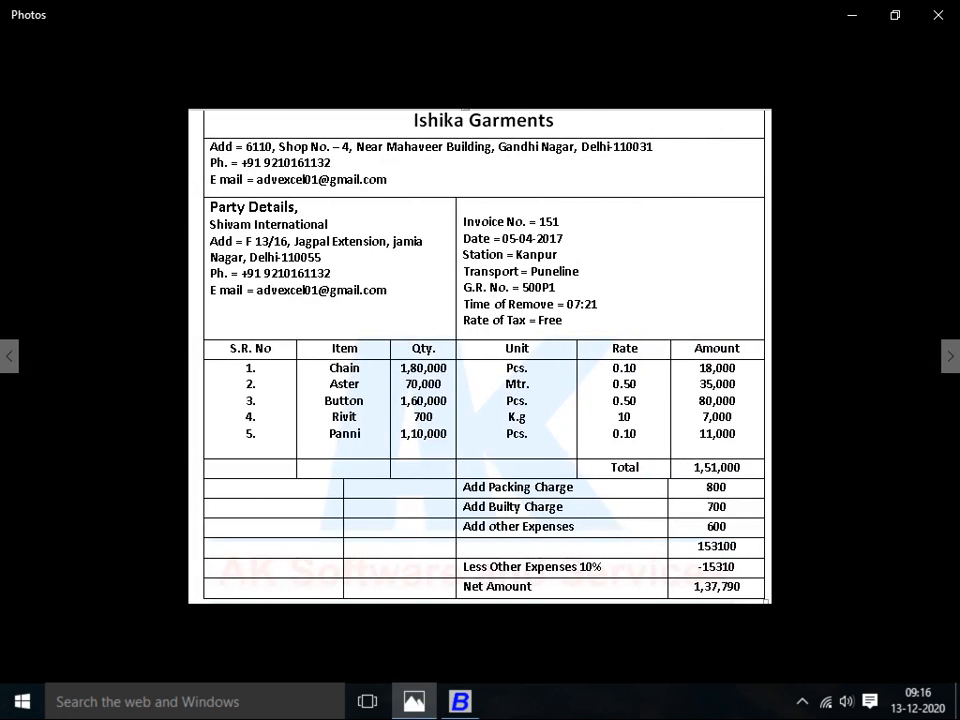
pyautogui.hotkey('alt', 'Tab')
pyautogui.press('Return')
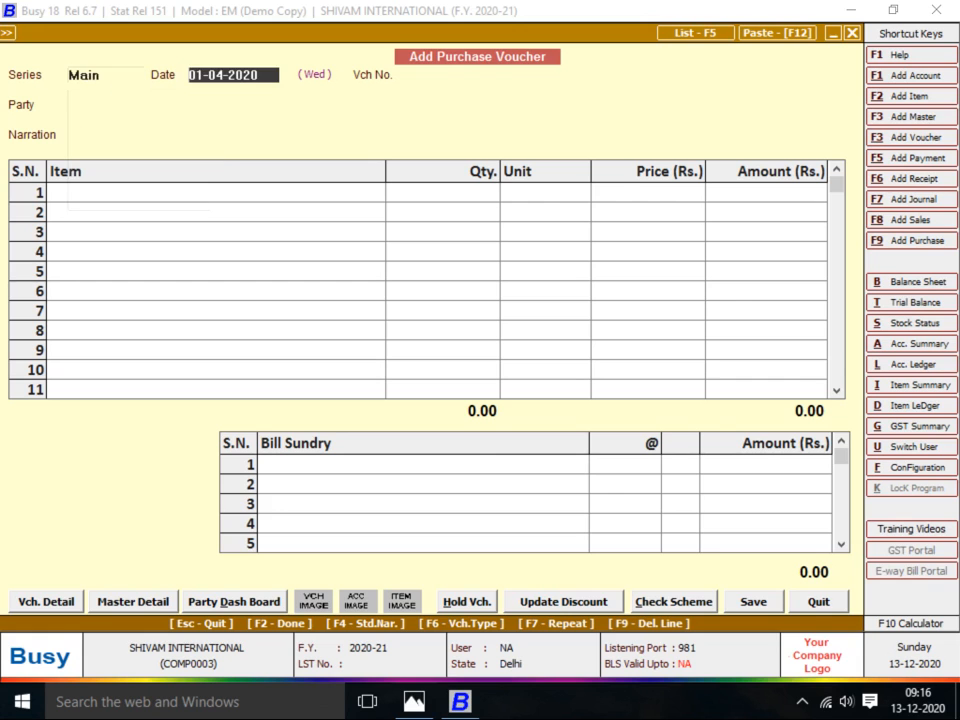
pyautogui.hotkey('alt', 'Tab')
pyautogui.hotkey('alt', 'Tab')
pyautogui.write('5')
pyautogui.press('Return')
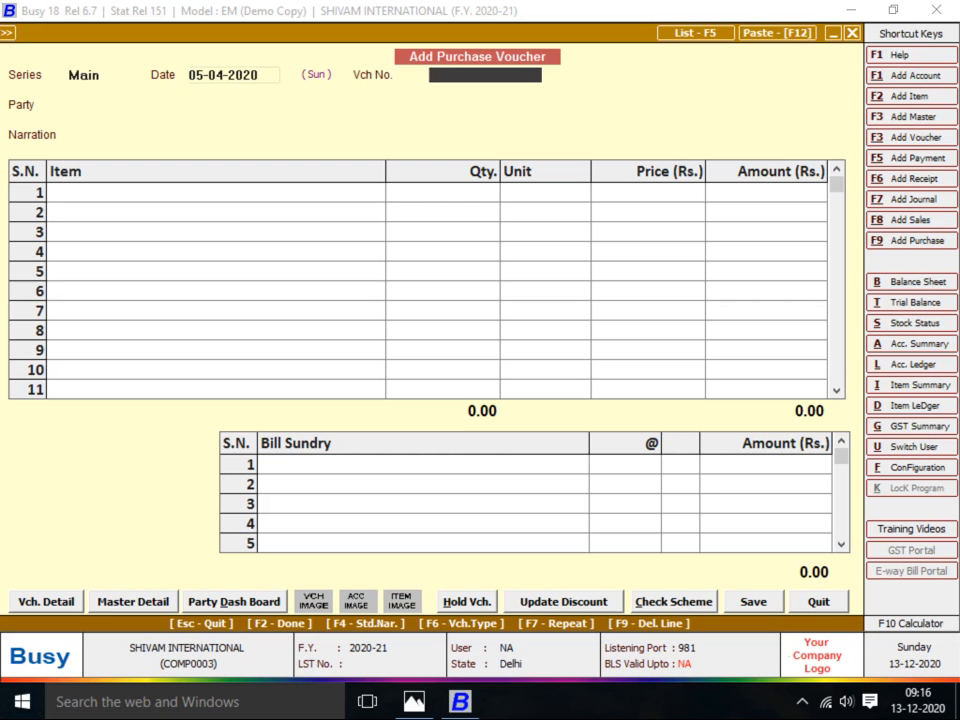
pyautogui.write('151')
pyautogui.press('Return')
pyautogui.write('ISHIK')
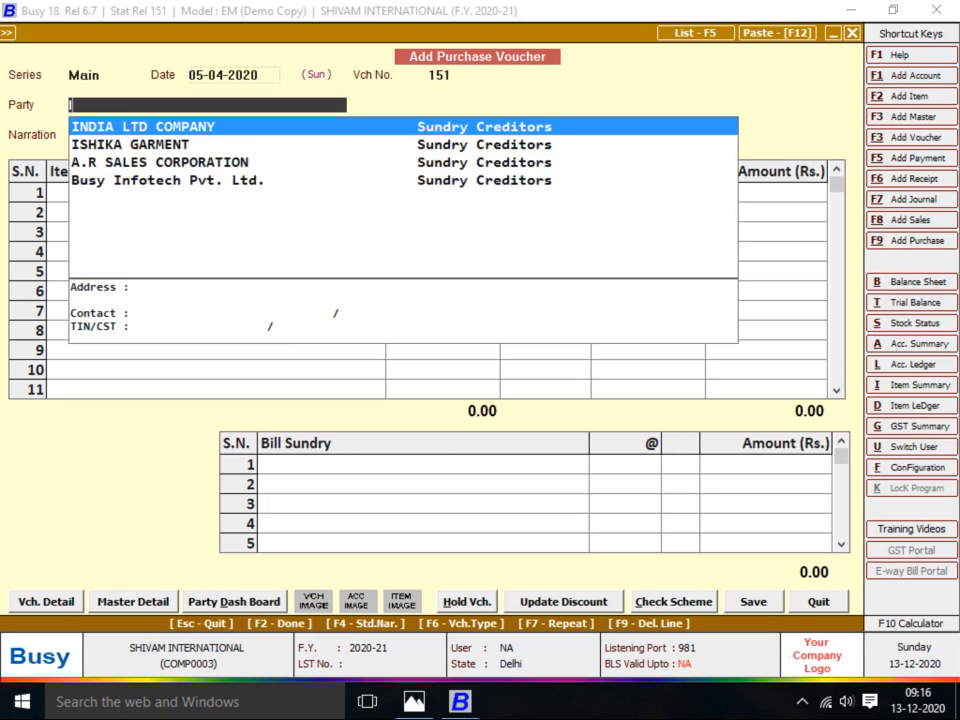
pyautogui.press('Return')
pyautogui.press('Return')
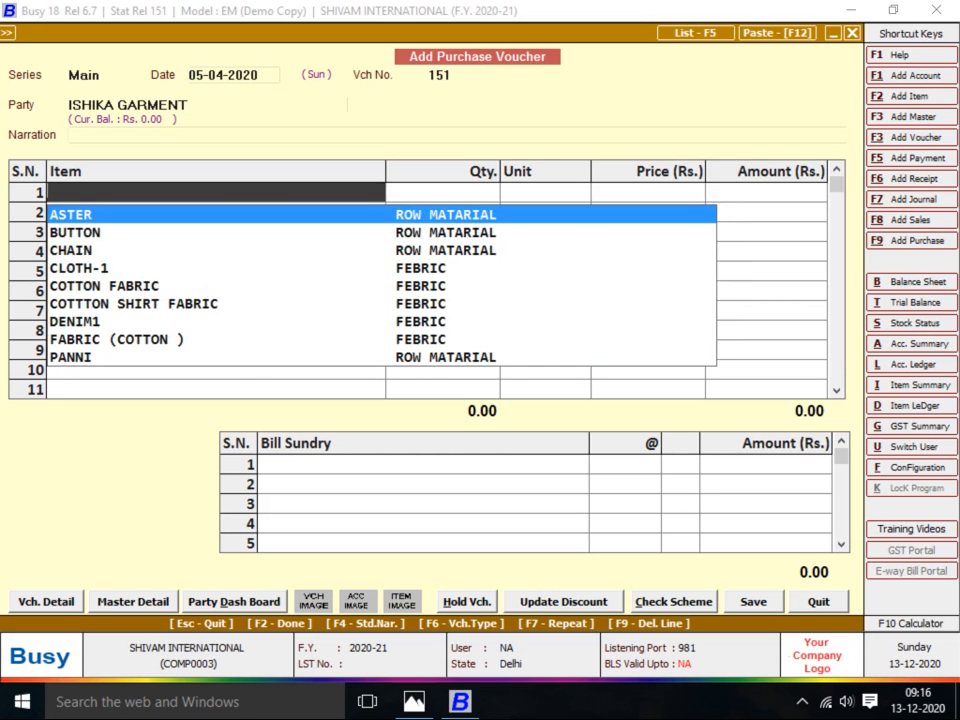
pyautogui.hotkey('alt', 'Tab')
pyautogui.hotkey('alt', 'Tab')
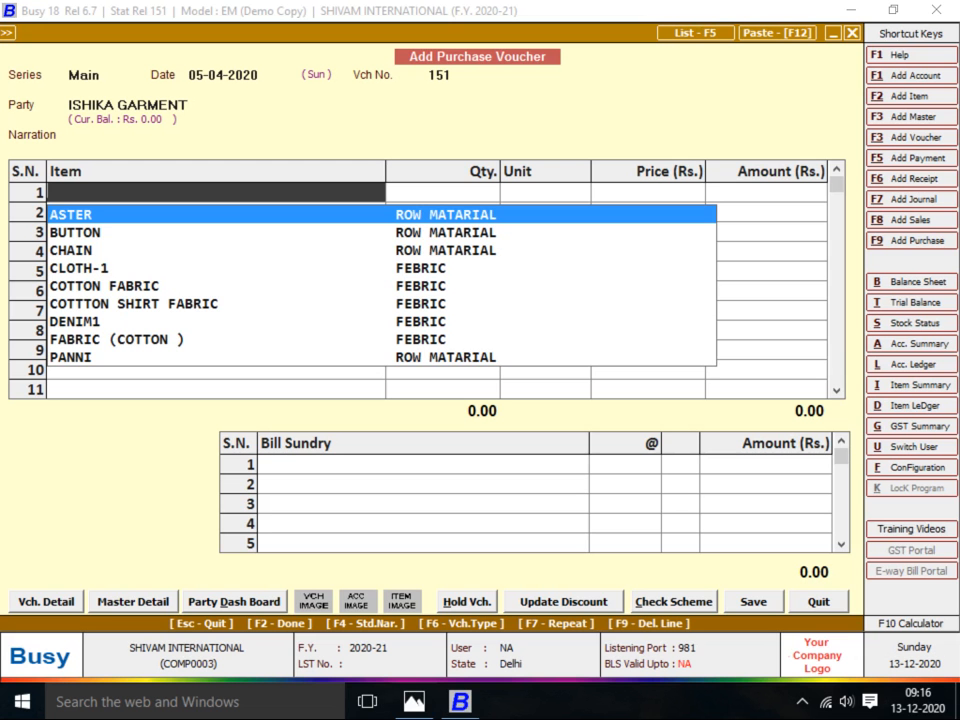
# Add CHAIN from Main Store with quantity 1,80,000 at 0.10
pyautogui.write('CHAIN')
pyautogui.press('Return')
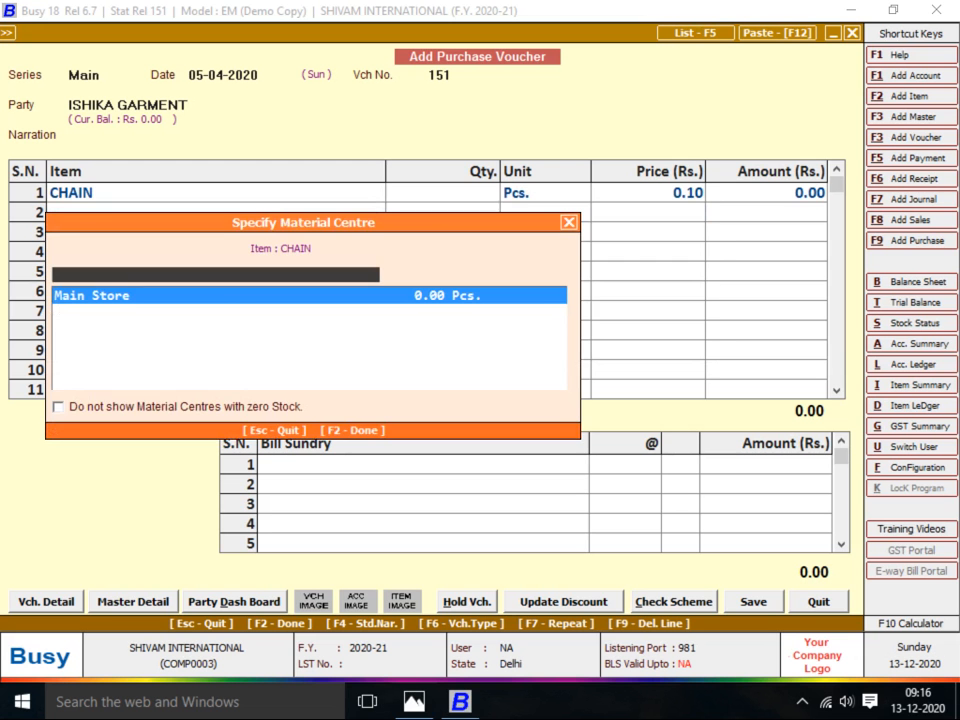
pyautogui.press('Return')
pyautogui.hotkey('alt', 'Tab')
pyautogui.hotkey('alt', 'Tab')
pyautogui.write('1')
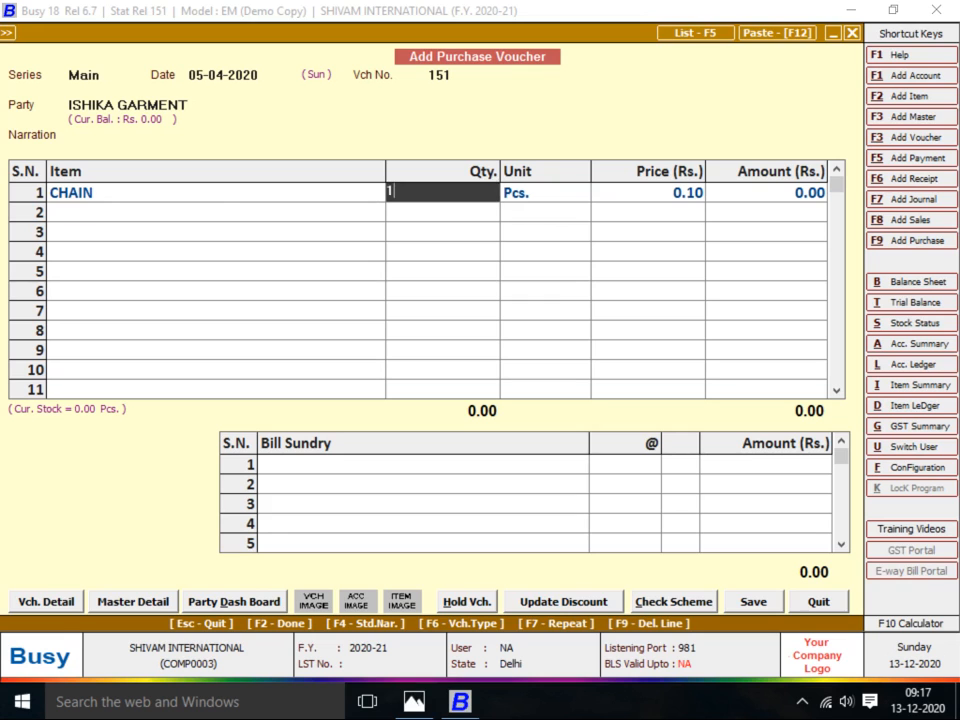
pyautogui.write(',80,0000')
pyautogui.press('Return')
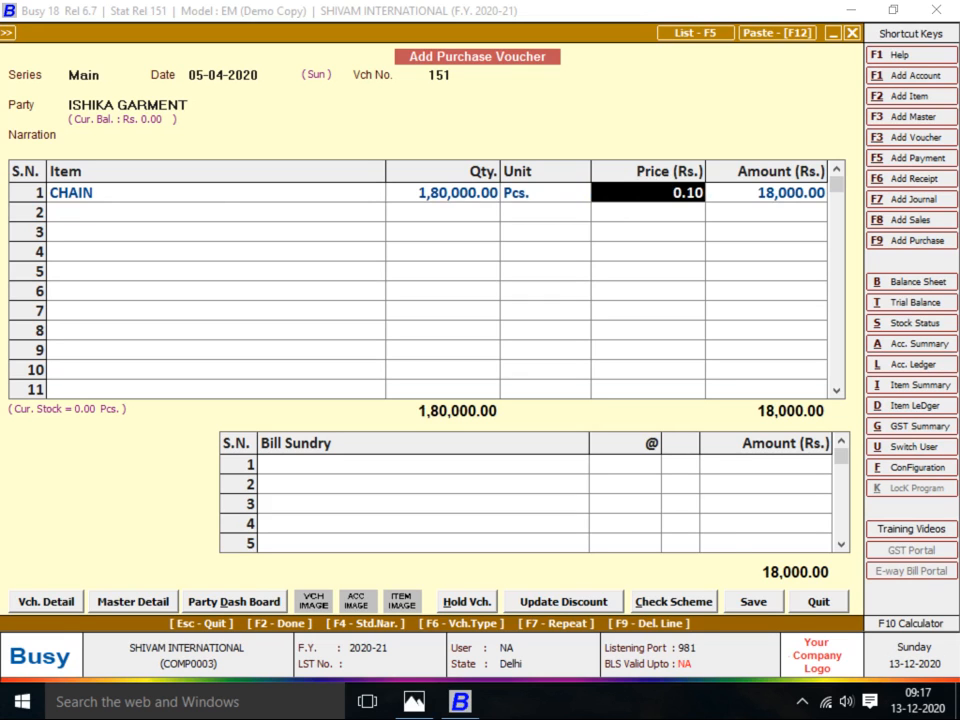
pyautogui.press('Return')
pyautogui.hotkey('alt', 'Tab')
# Add ASTER as the second item with quantity 70,000
pyautogui.hotkey('alt', 'Tab')
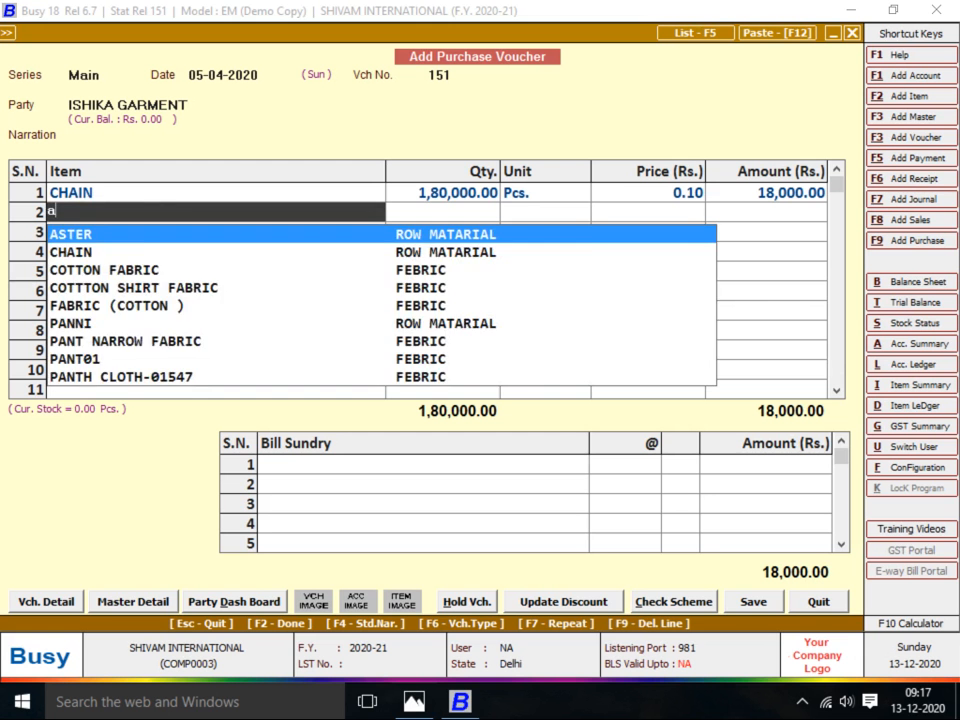
pyautogui.write('aS')
pyautogui.press('Return')
pyautogui.press('Return')
pyautogui.hotkey('alt', 'Tab')
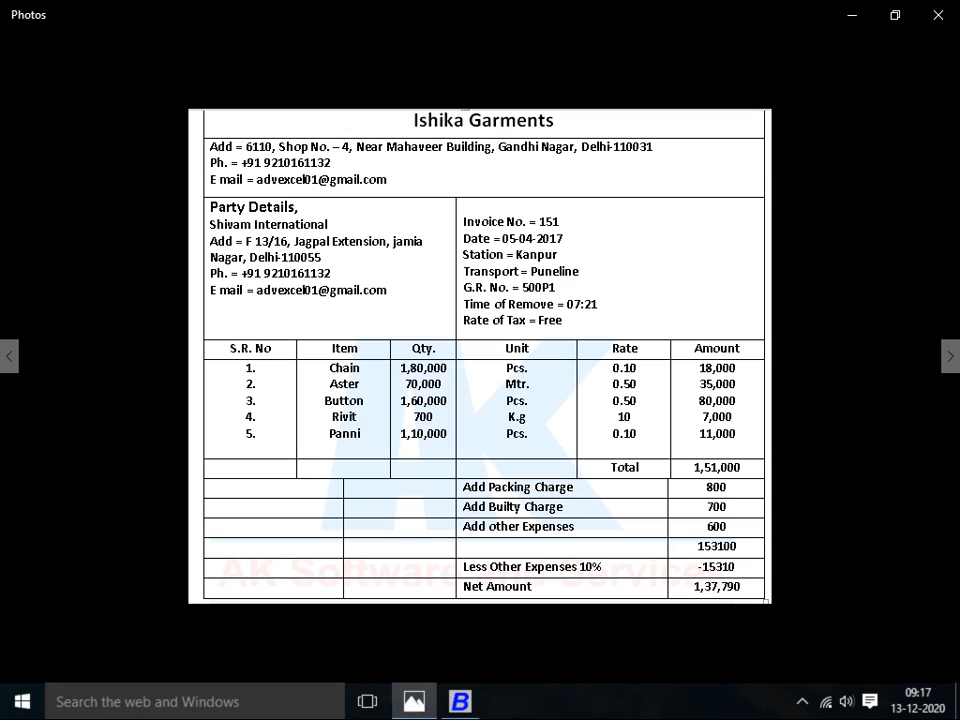
pyautogui.hotkey('alt', 'Tab')
pyautogui.write('70000')
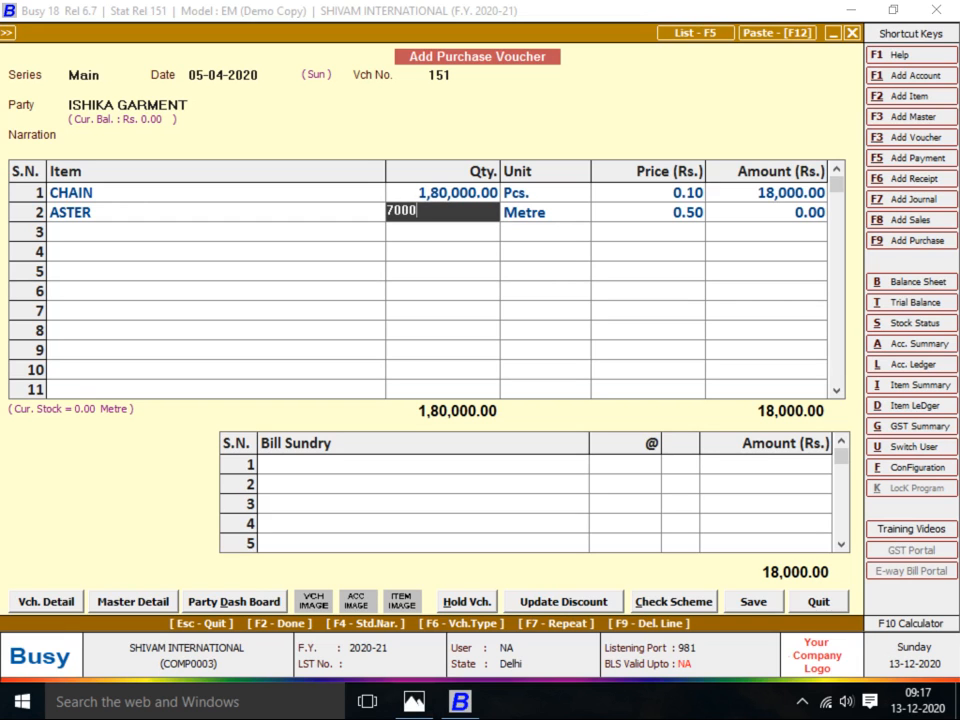
pyautogui.press('Return')
pyautogui.press('Return')
pyautogui.press('Return')
pyautogui.hotkey('alt', 'Tab')
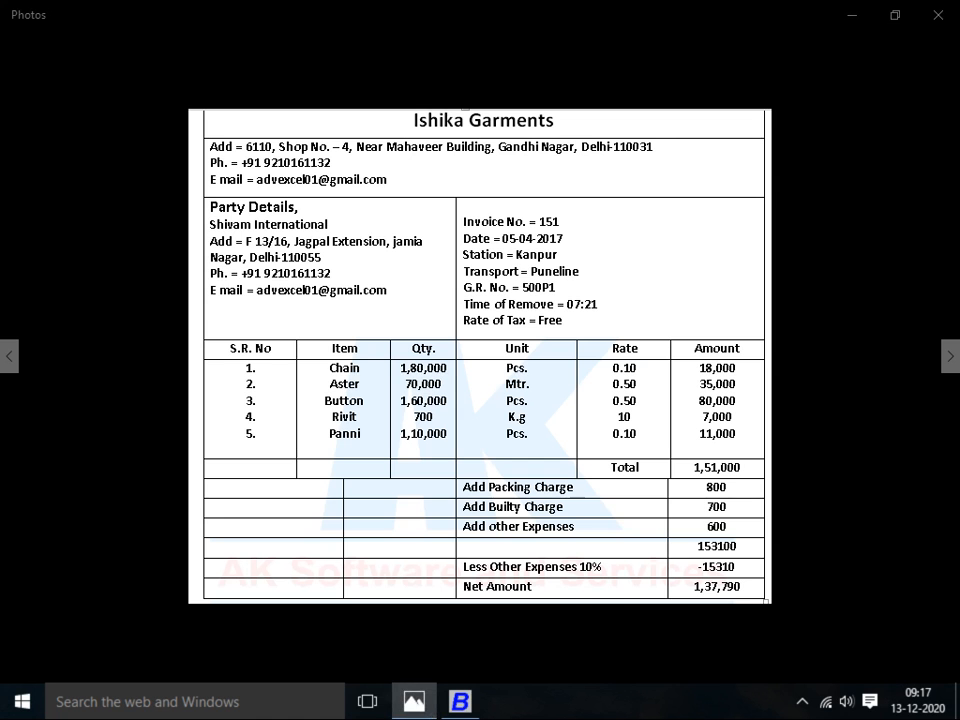
pyautogui.hotkey('alt', 'Tab')
# Add BUTTON as the third item with quantity 160000
pyautogui.write('BUTT')
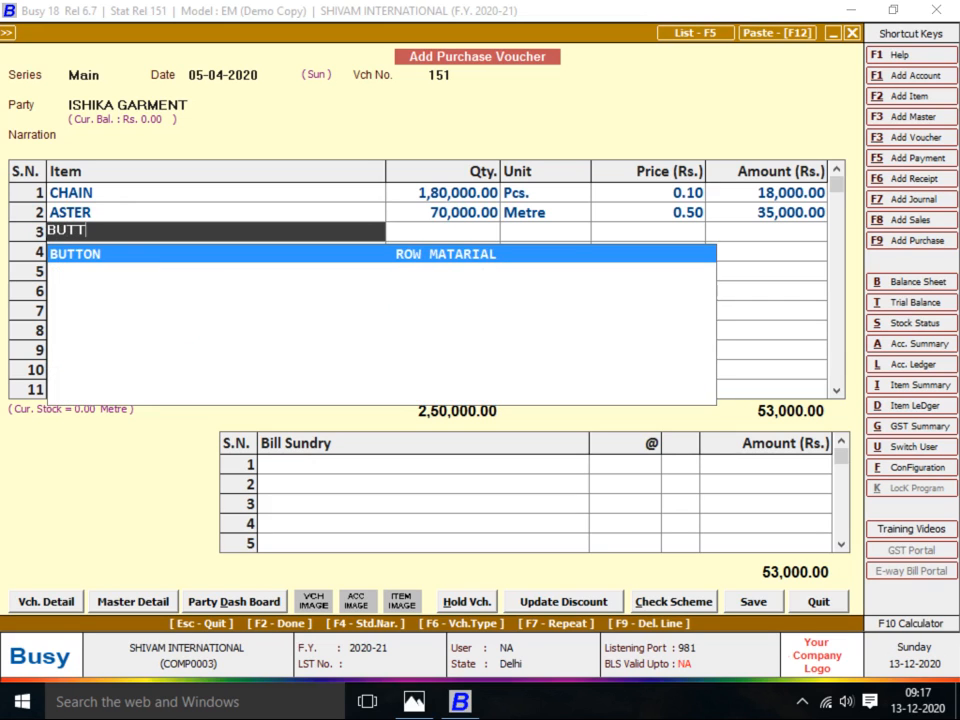
pyautogui.press('Return')
pyautogui.press('Return')
pyautogui.hotkey('alt', 'Tab')
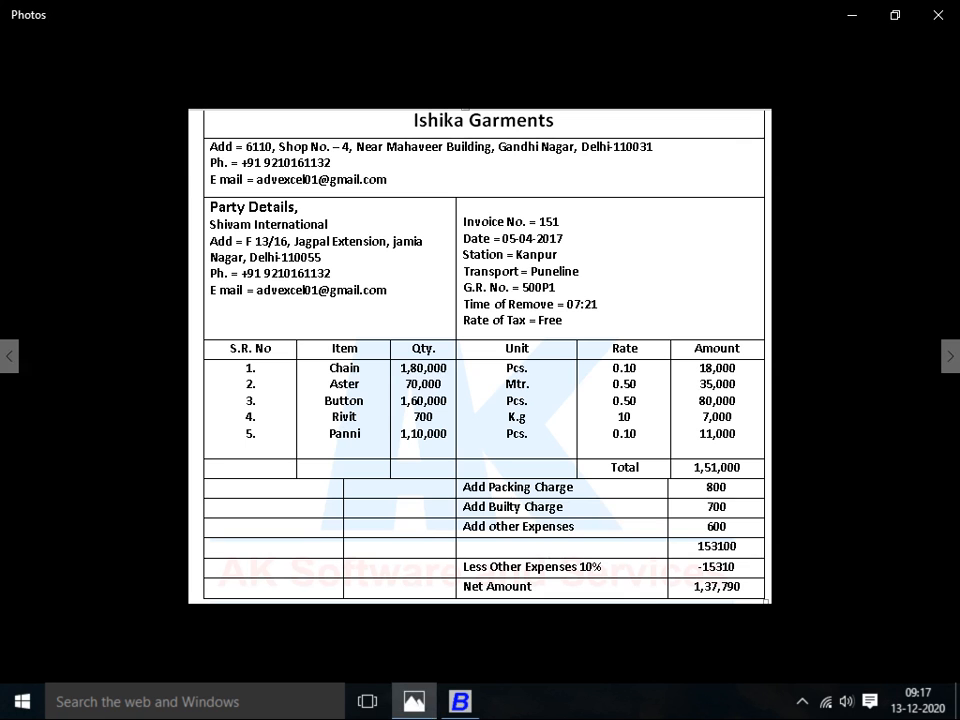
pyautogui.hotkey('alt', 'Tab')
pyautogui.write('160000')
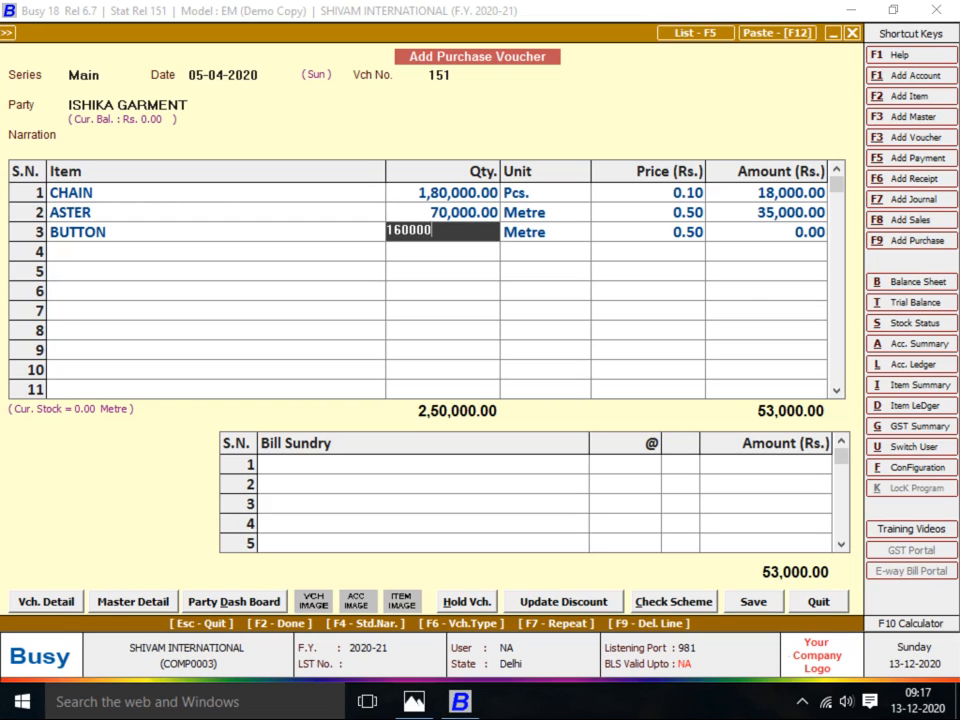
pyautogui.press('Return')
pyautogui.press('Return')
# Add RIVIT as the fourth item with quantity 700 Kgs at 10.00
pyautogui.hotkey('alt', 'Tab')
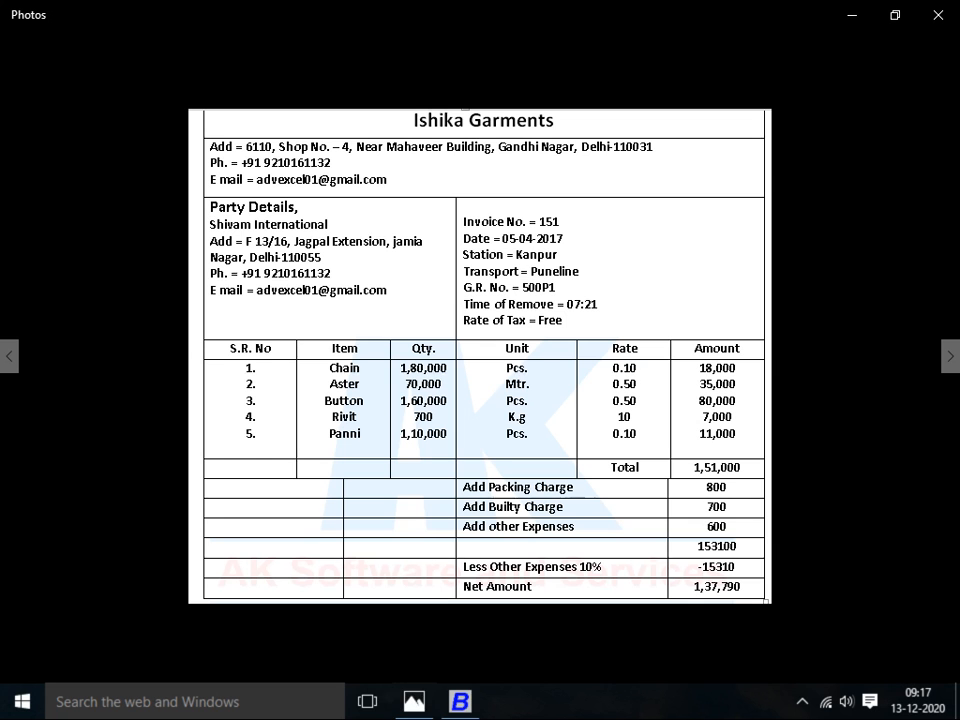
pyautogui.hotkey('alt', 'Tab')
pyautogui.write('r')
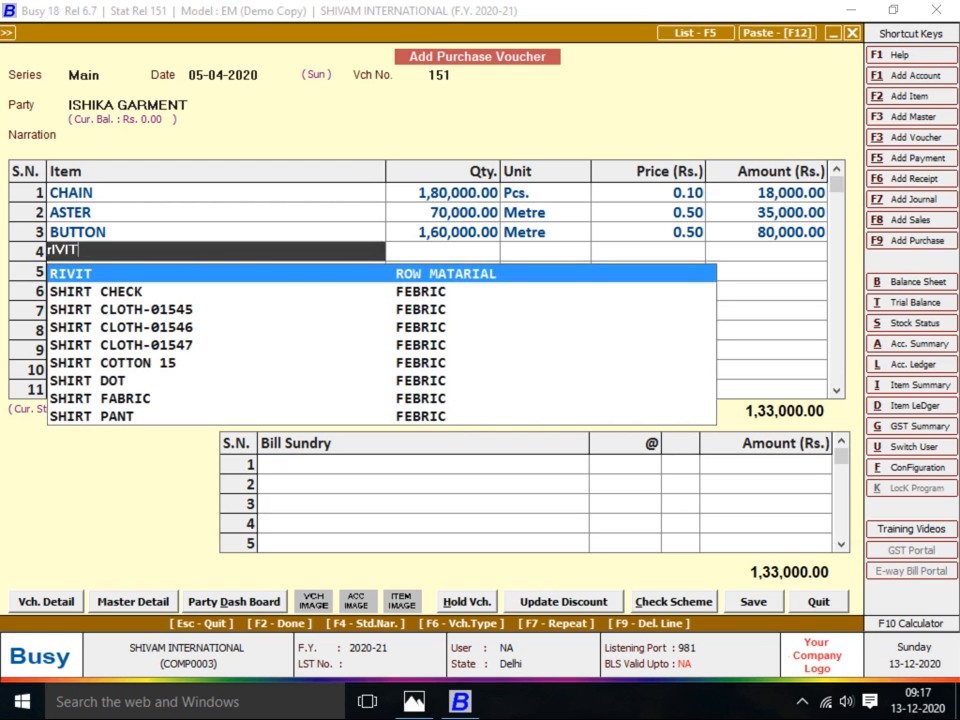
pyautogui.press('Return')
pyautogui.press('Return')
pyautogui.hotkey('alt', 'Tab')
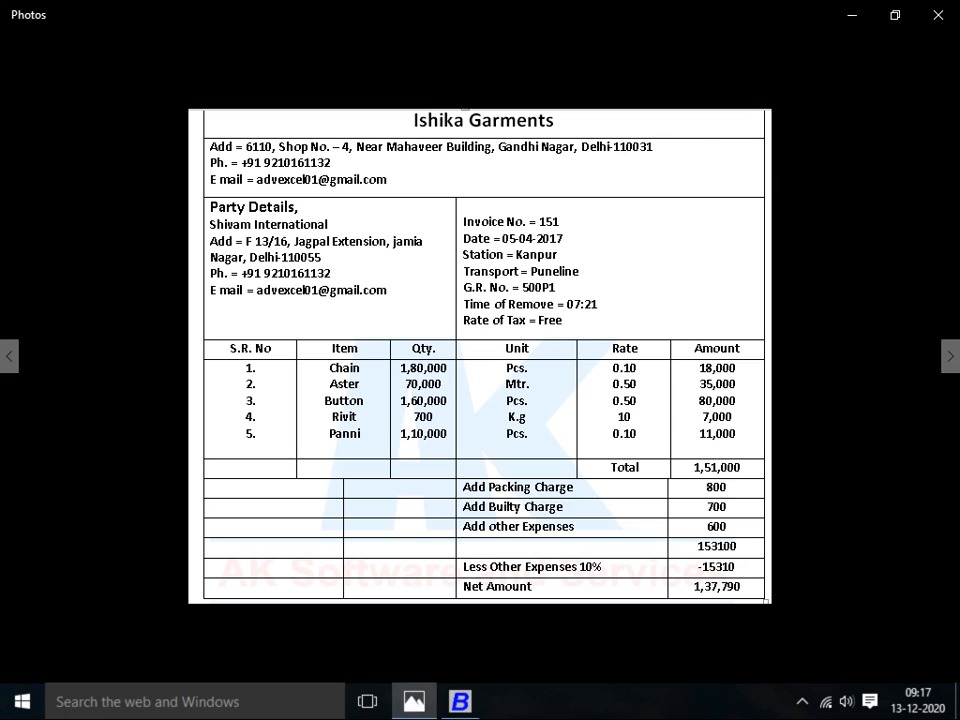
pyautogui.hotkey('alt', 'Tab')
pyautogui.write('7000')
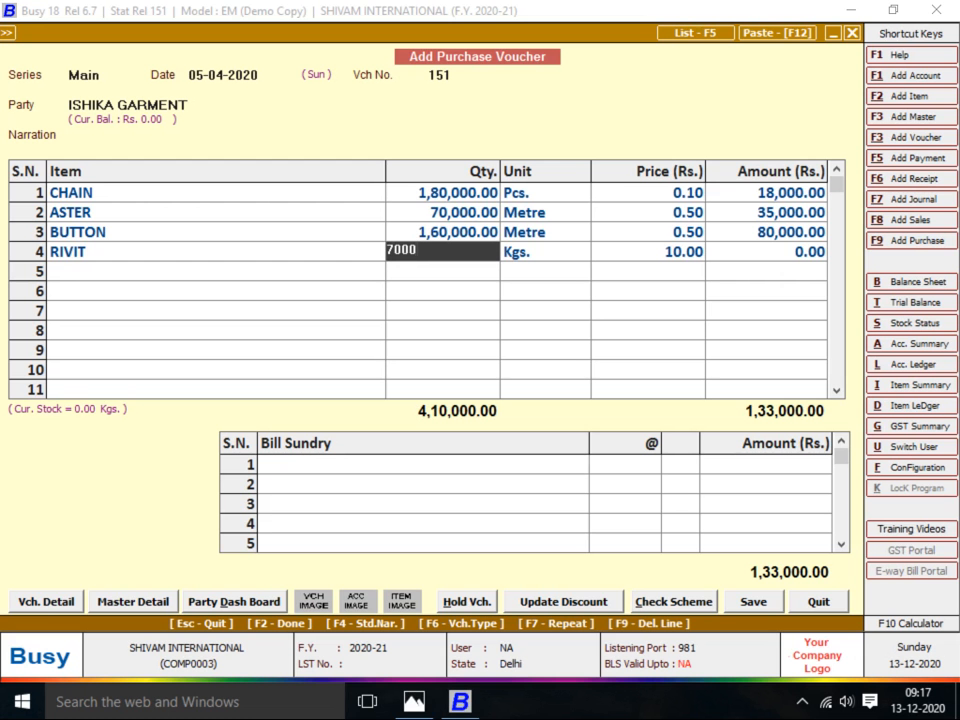
pyautogui.press('BackSpace')
pyautogui.press('Return')
pyautogui.press('Return')
pyautogui.press('Return')
pyautogui.press('Return')
# Add PANNI as the fifth item with quantity 1,10,000 Pcs at 0.10
pyautogui.hotkey('alt', 'Tab')
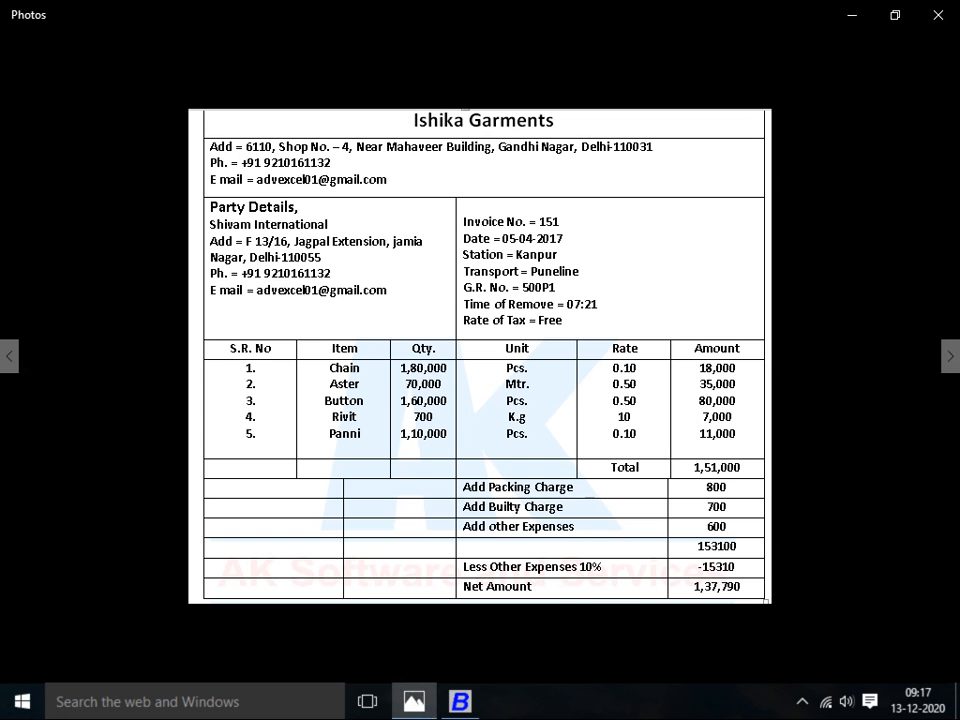
pyautogui.hotkey('alt', 'Tab')
pyautogui.write('pANNI')
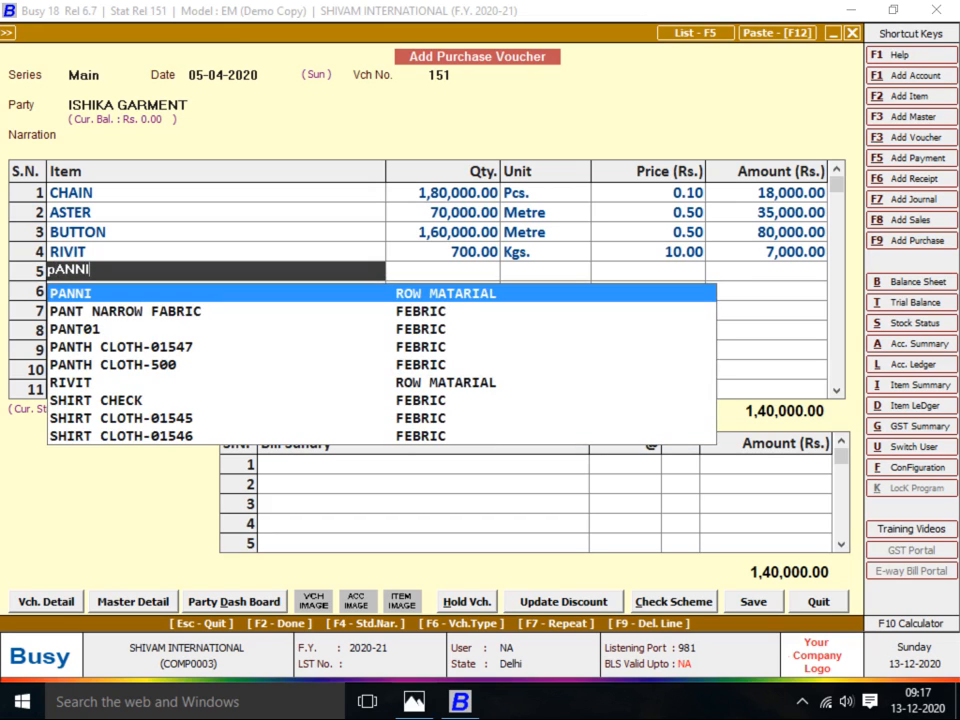
pyautogui.press('Return')
pyautogui.press('Return')
pyautogui.hotkey('alt', 'Tab')
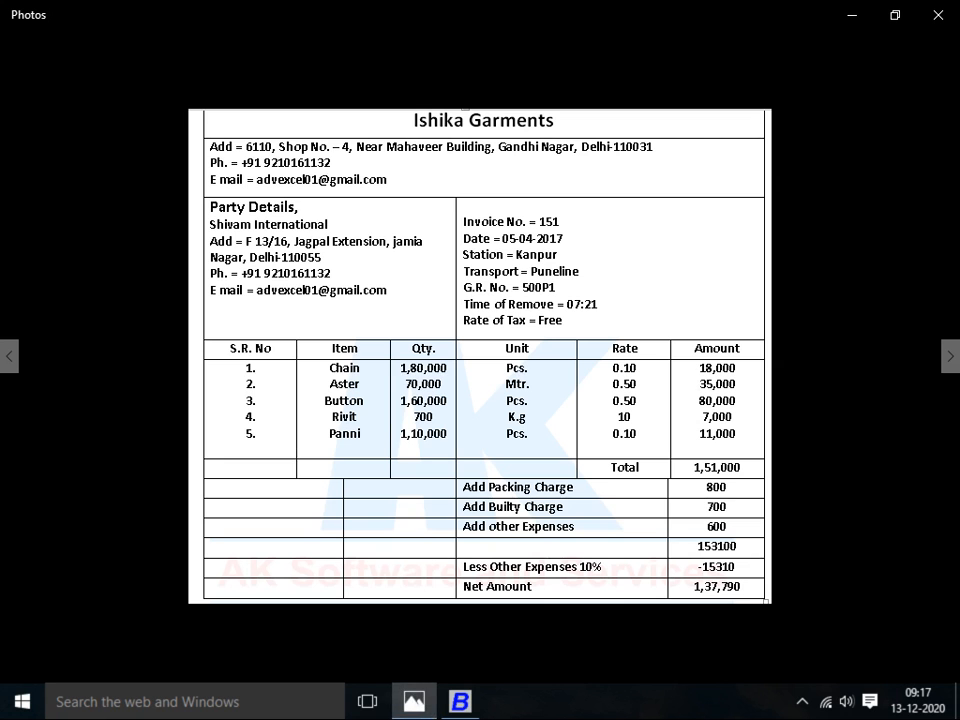
pyautogui.hotkey('alt', 'Tab')
pyautogui.write('1,10,0')
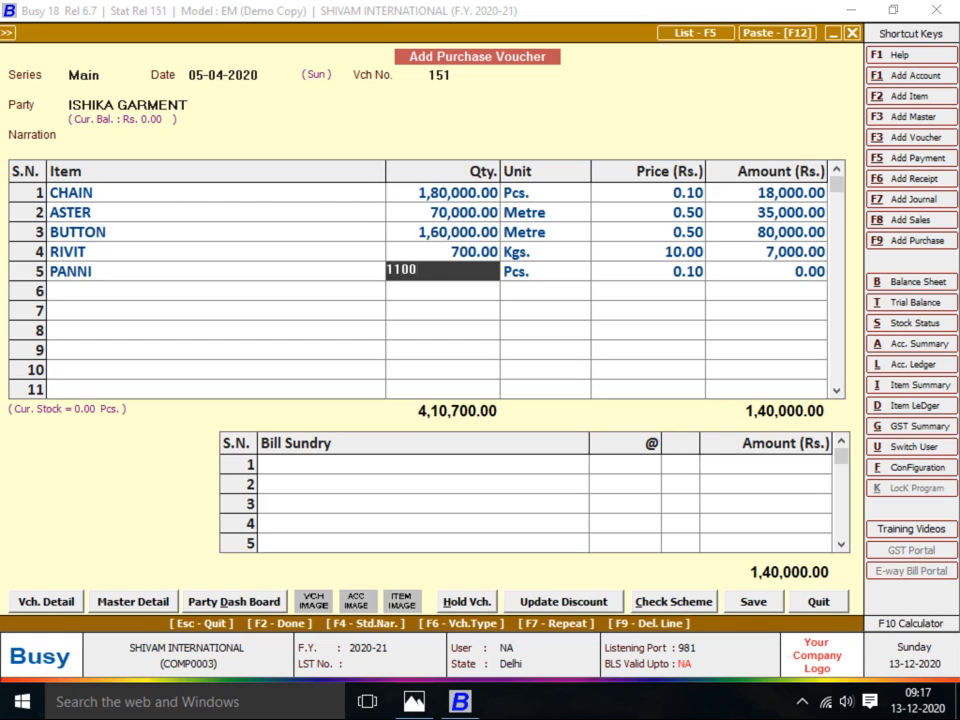
pyautogui.write('00')
pyautogui.press('Return')
pyautogui.press('Return')
pyautogui.press('Return')
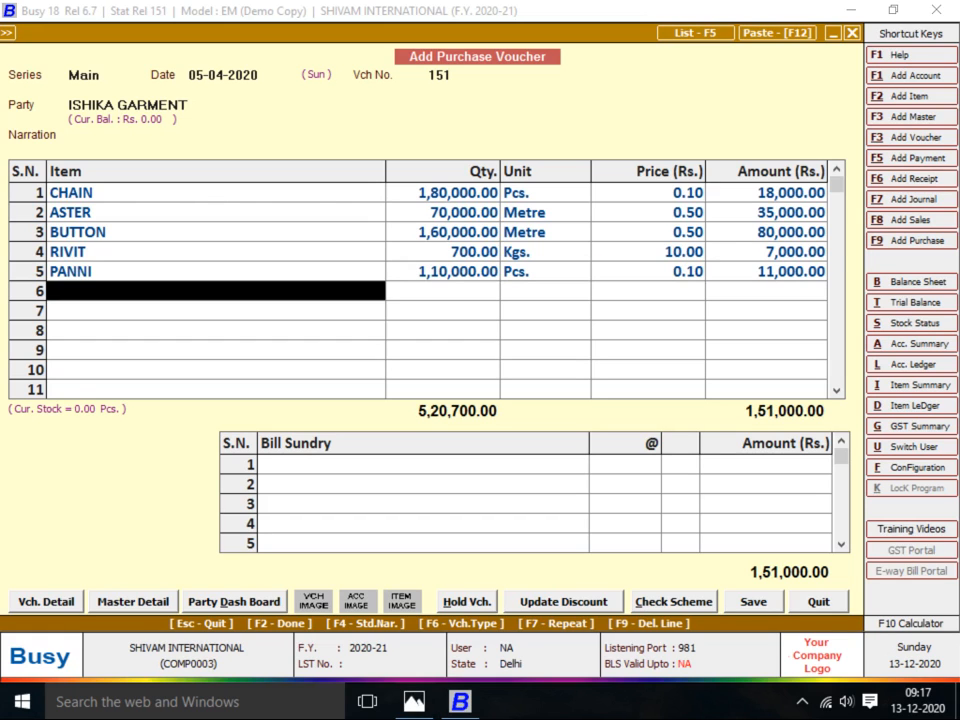
# Move to the Bill Sundry section and bring up the list of charges
pyautogui.press('Return')
pyautogui.hotkey('alt', 'Tab')
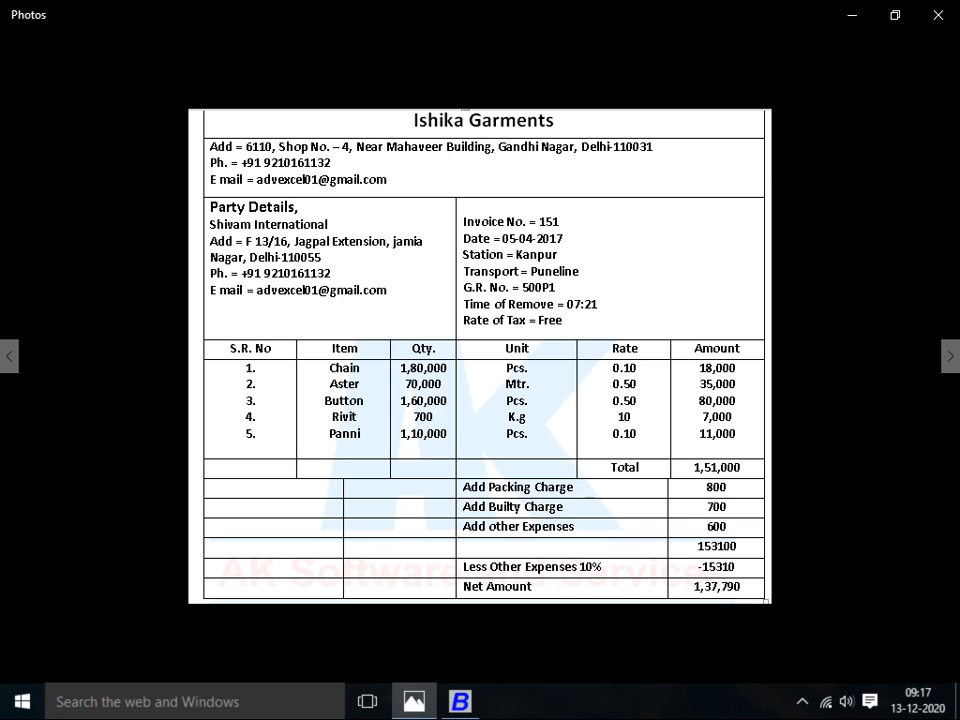
pyautogui.hotkey('alt', 'Tab')
pyautogui.press('space')
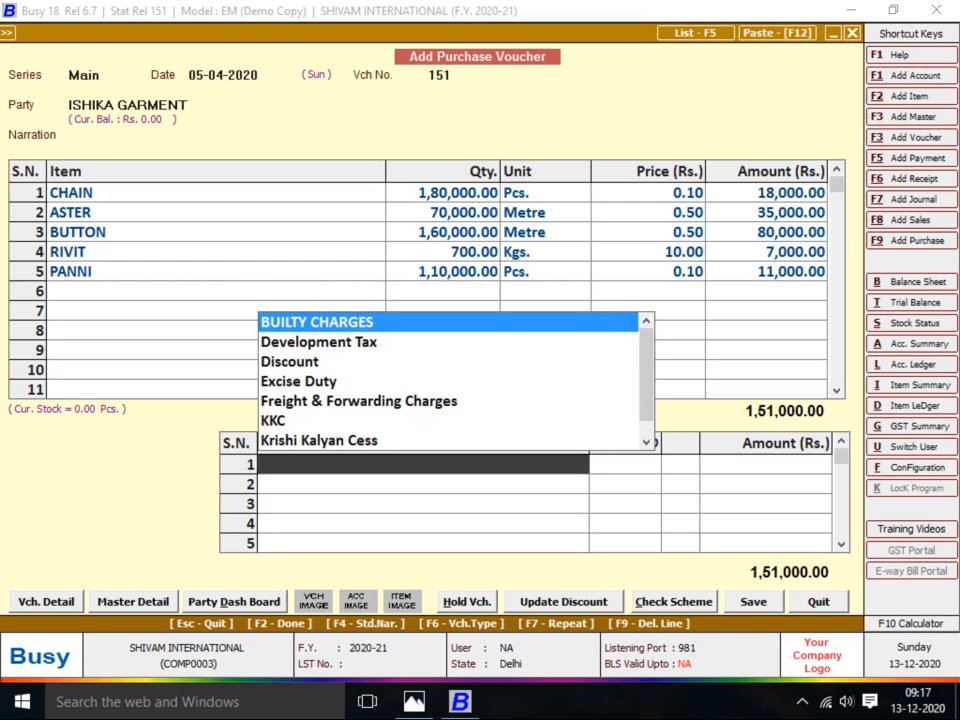
# Add PACKING CHARGES of 800 and BUILTY CHARGES of 700 as bill sundries
pyautogui.write('PACK')
pyautogui.press('Return')
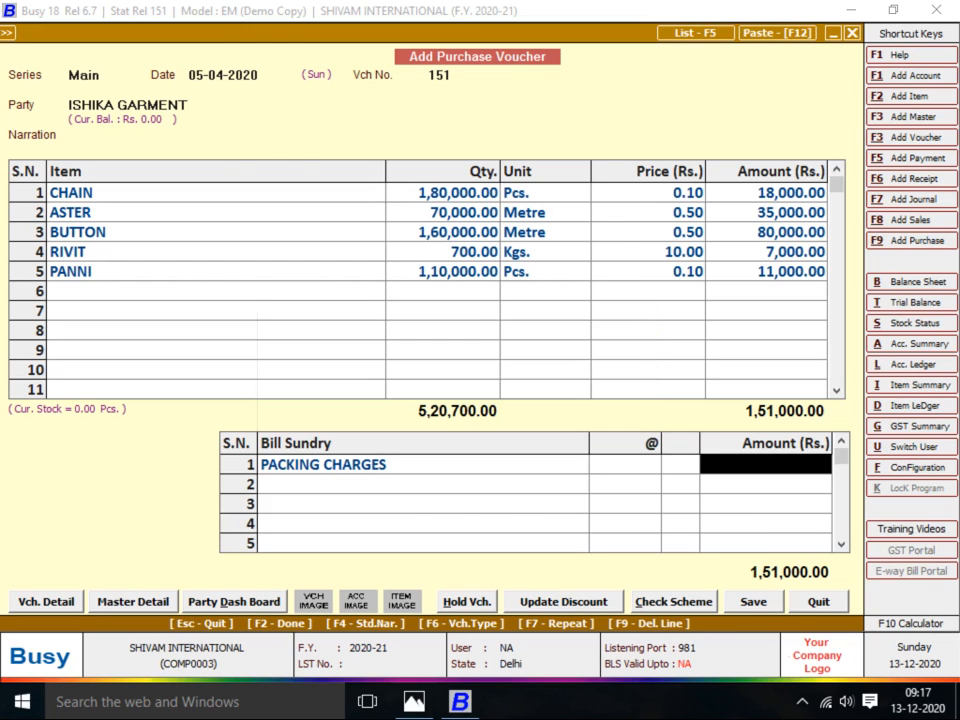
pyautogui.hotkey('alt', 'Tab')
pyautogui.hotkey('alt', 'Tab')
pyautogui.write('800')
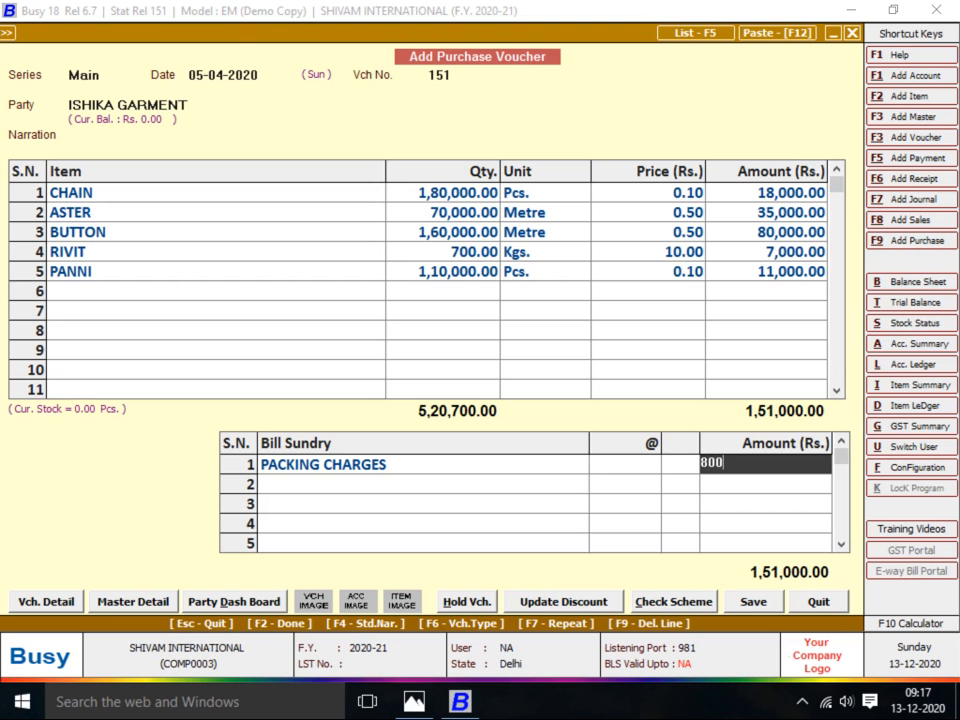
pyautogui.press('Return')
pyautogui.hotkey('alt', 'Tab')
pyautogui.hotkey('alt', 'Tab')
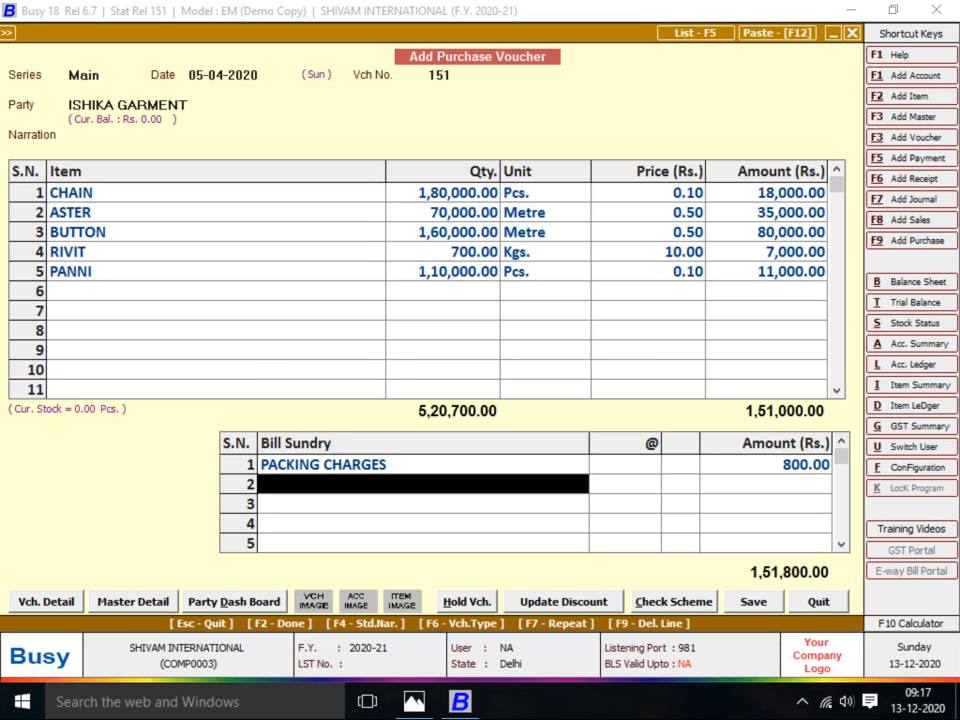
pyautogui.write('bUILT')
pyautogui.press('Return')
pyautogui.hotkey('alt', 'Tab')
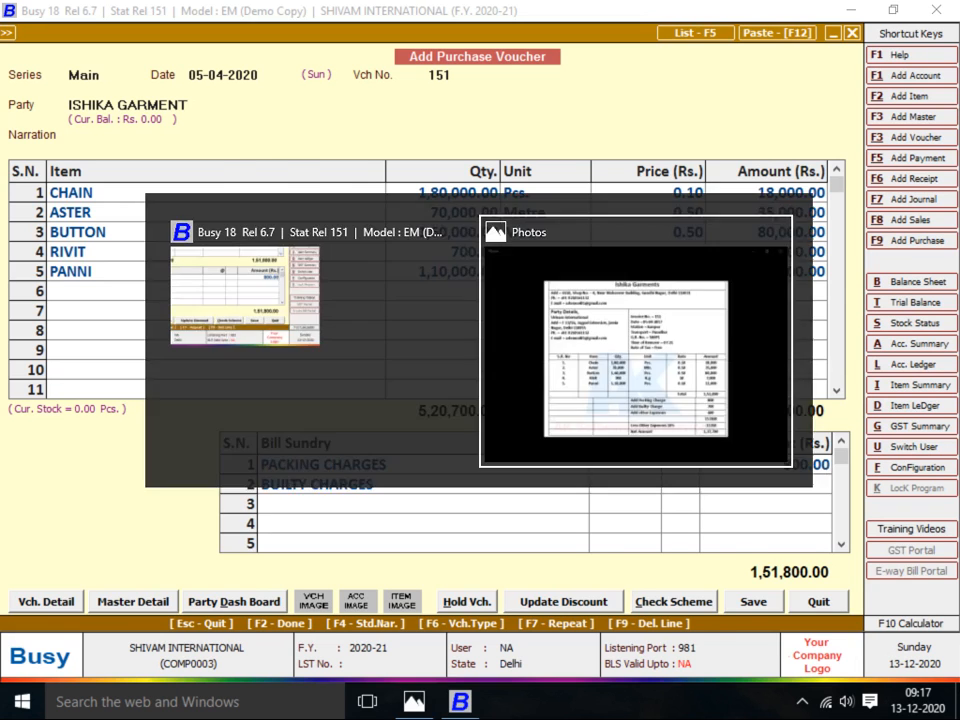
pyautogui.hotkey('alt', 'Tab')
pyautogui.write('700')
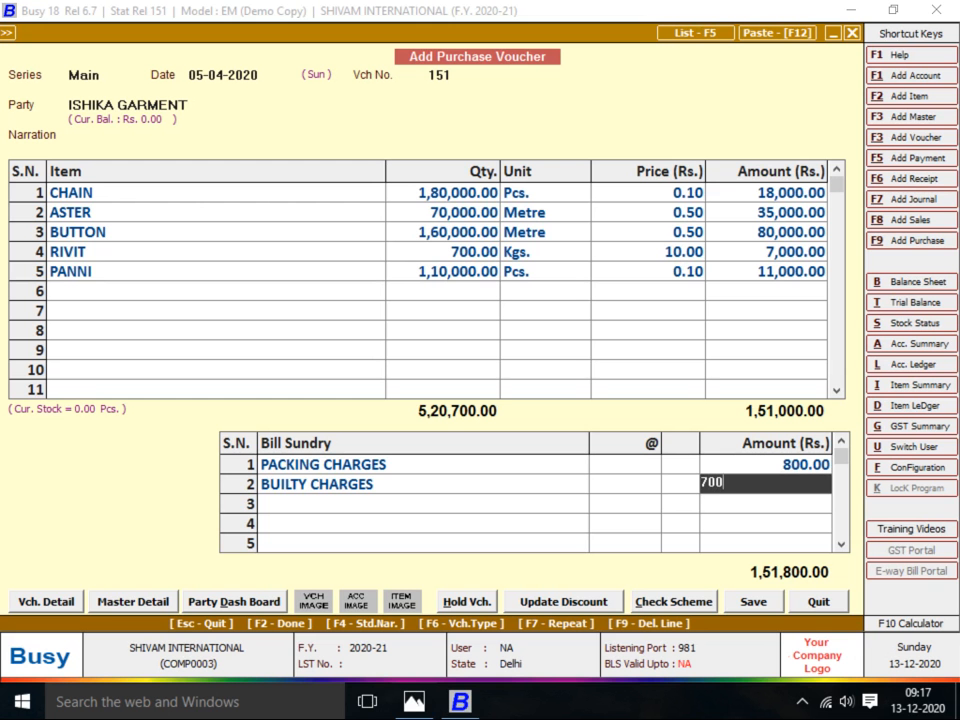
pyautogui.hotkey('alt', 'Tab')
# Add OTHER CHAREGES of 600 as the third bill sundry
pyautogui.hotkey('alt', 'Tab')
pyautogui.write('OTH')
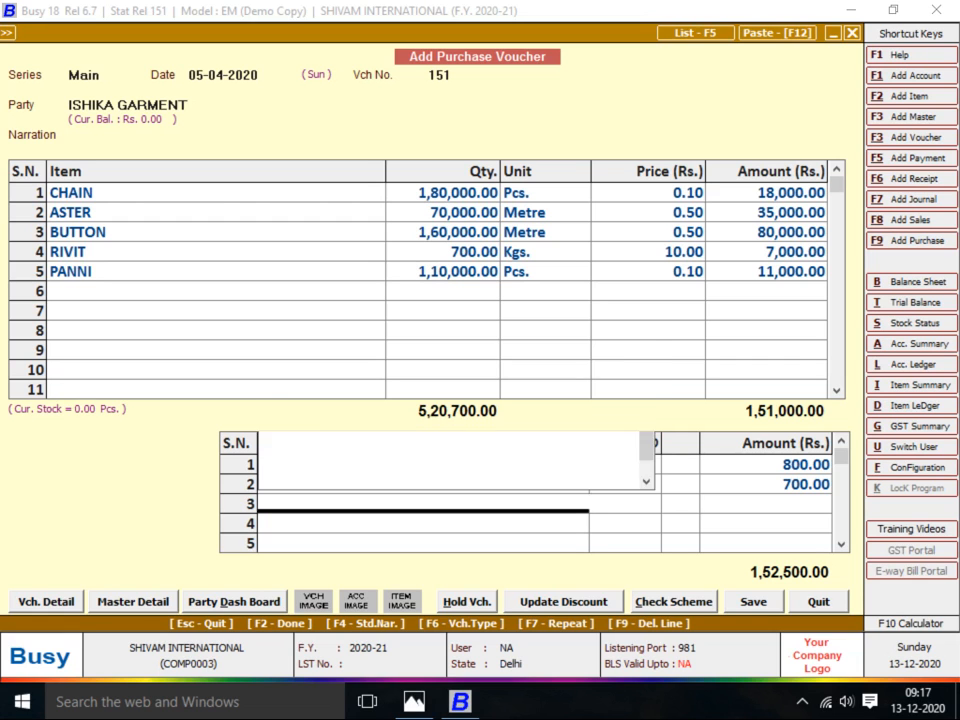
pyautogui.press('Return')
pyautogui.hotkey('alt', 'Tab')
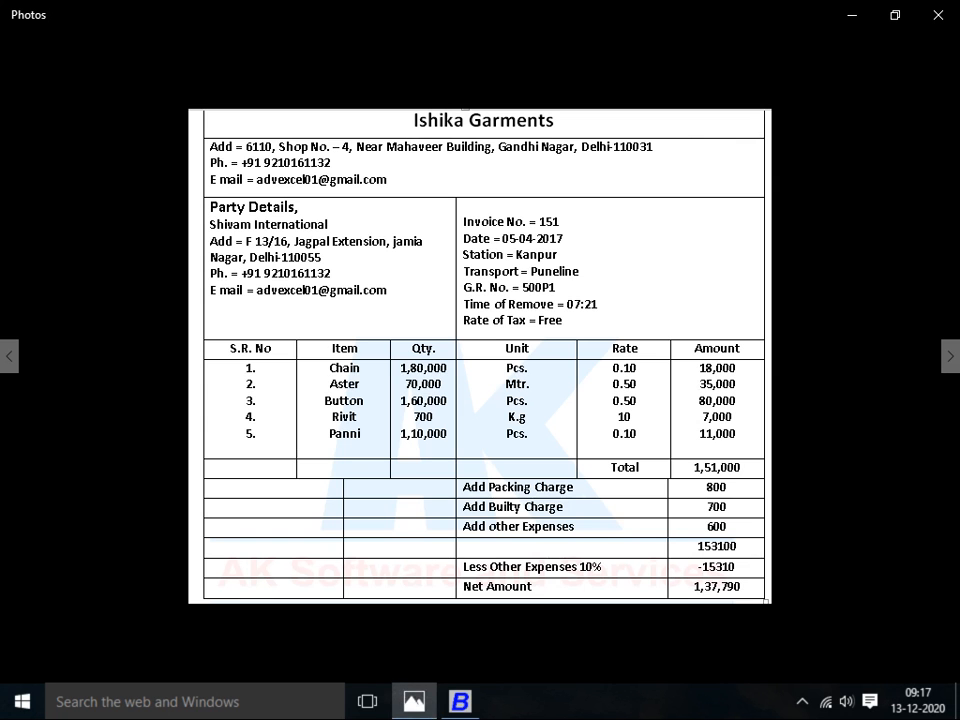
pyautogui.hotkey('alt', 'Tab')
pyautogui.write('600')
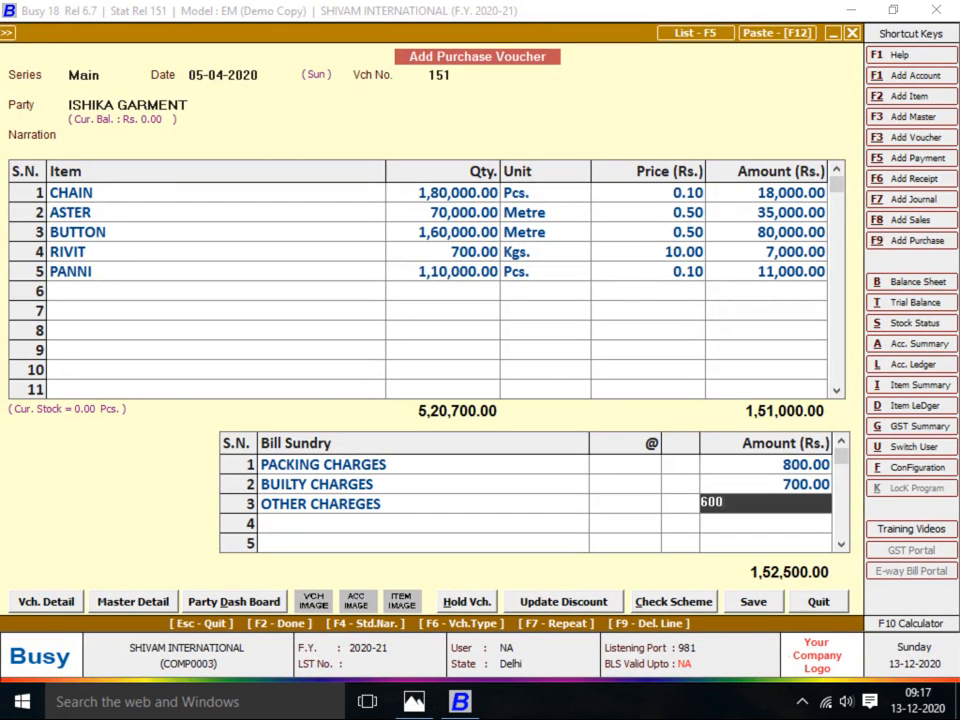
pyautogui.hotkey('alt', 'Tab')
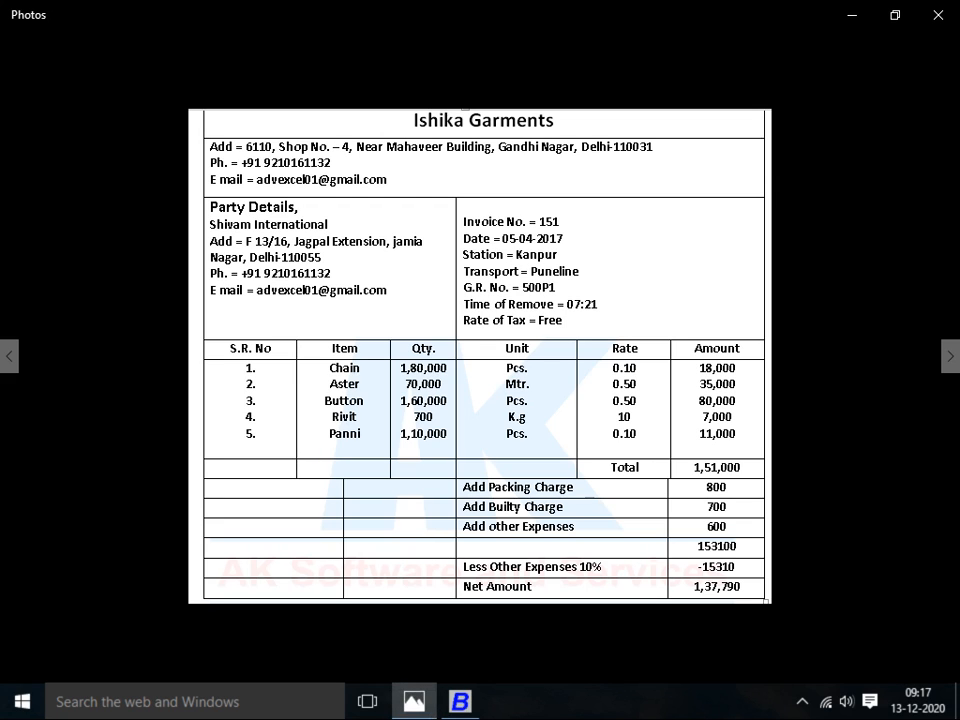
pyautogui.hotkey('alt', 'Tab')
# Apply a 10% Discount, bringing the voucher net total to 1,37,790
pyautogui.write('dis')
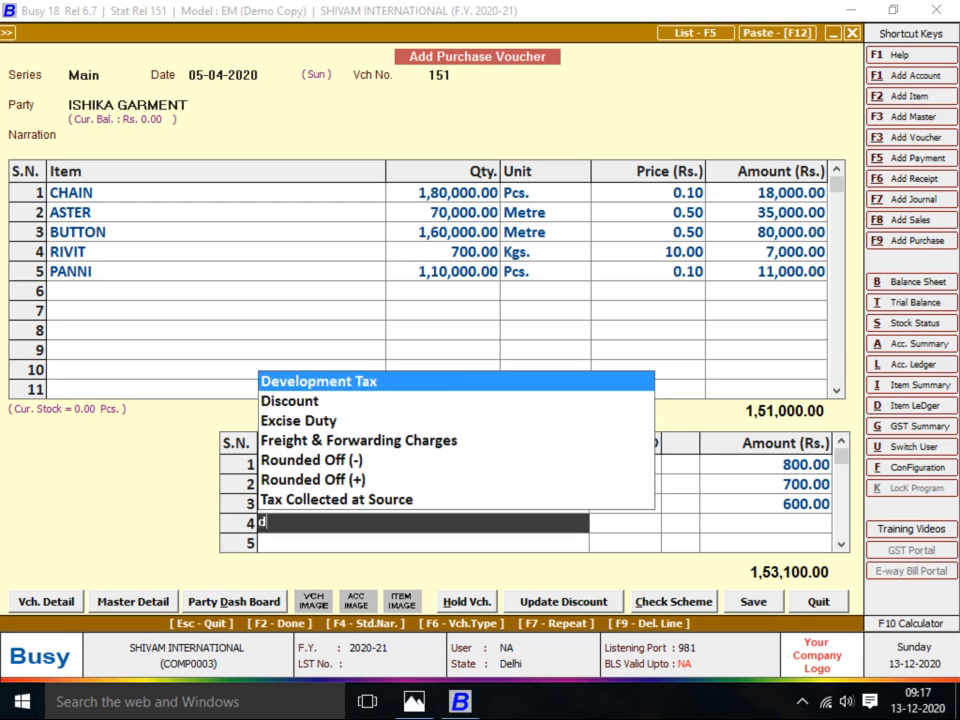
pyautogui.press('Return')
pyautogui.write('10')
pyautogui.press('Return')
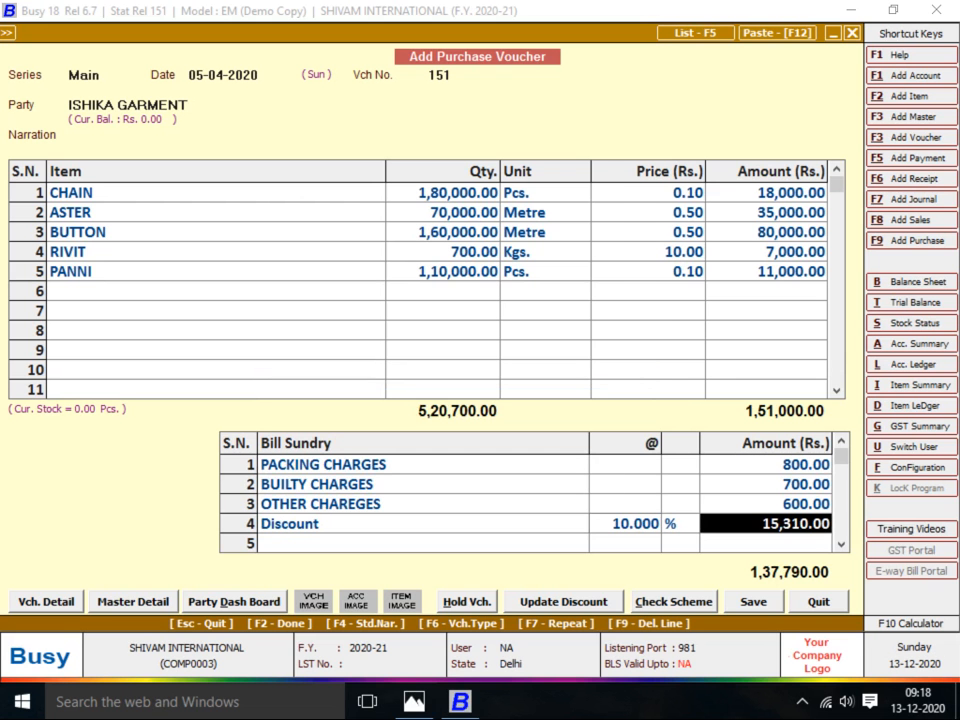
pyautogui.press('Return')
pyautogui.hotkey('alt', 'Tab')
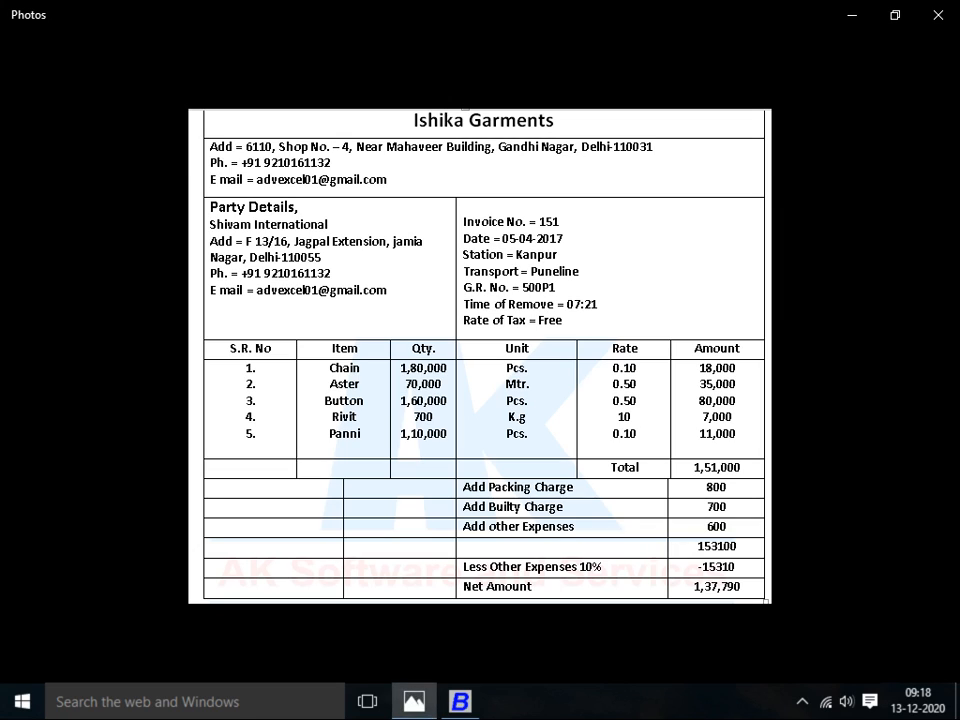
pyautogui.hotkey('alt', 'Tab')
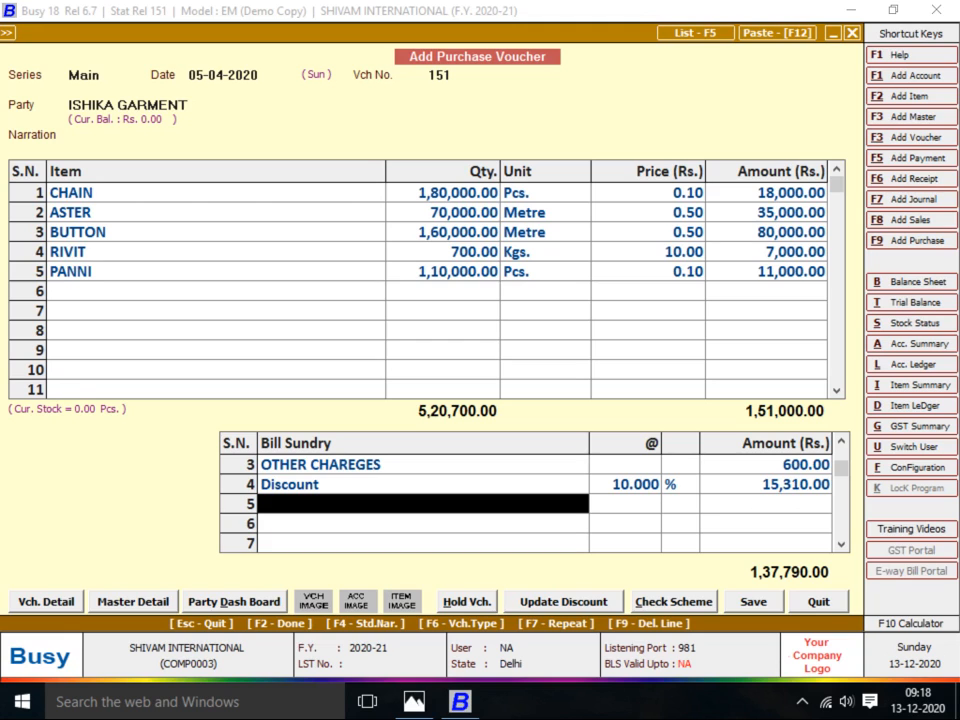
pyautogui.press('Return')
# Save purchase voucher 151 and bring up the next invoice, from K.G. Traders
pyautogui.press('F2')
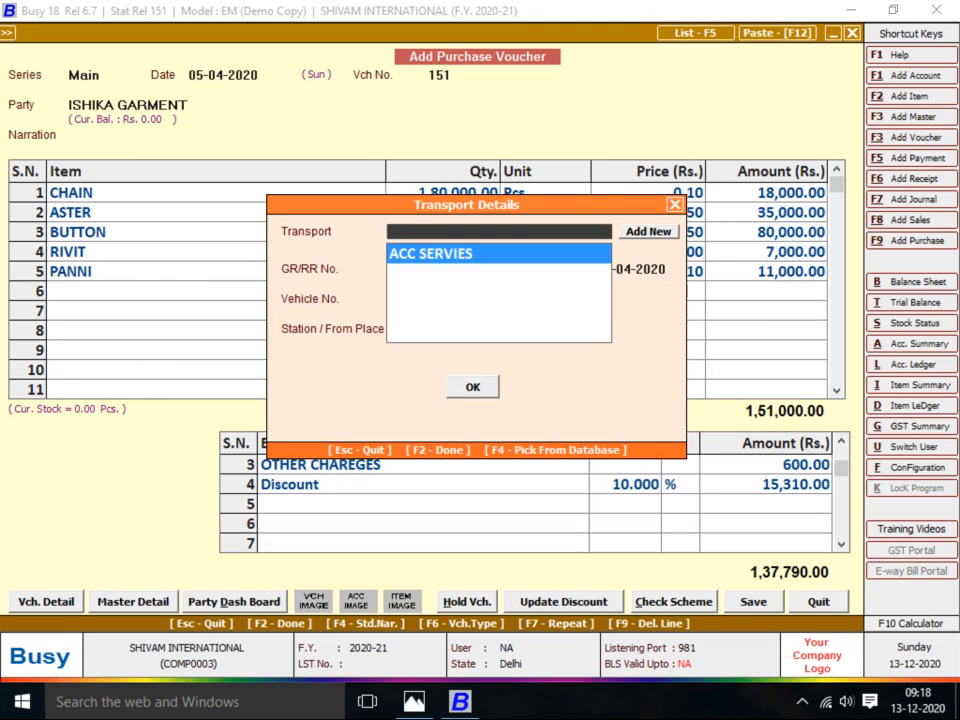
pyautogui.press('F2')
pyautogui.press('Return')
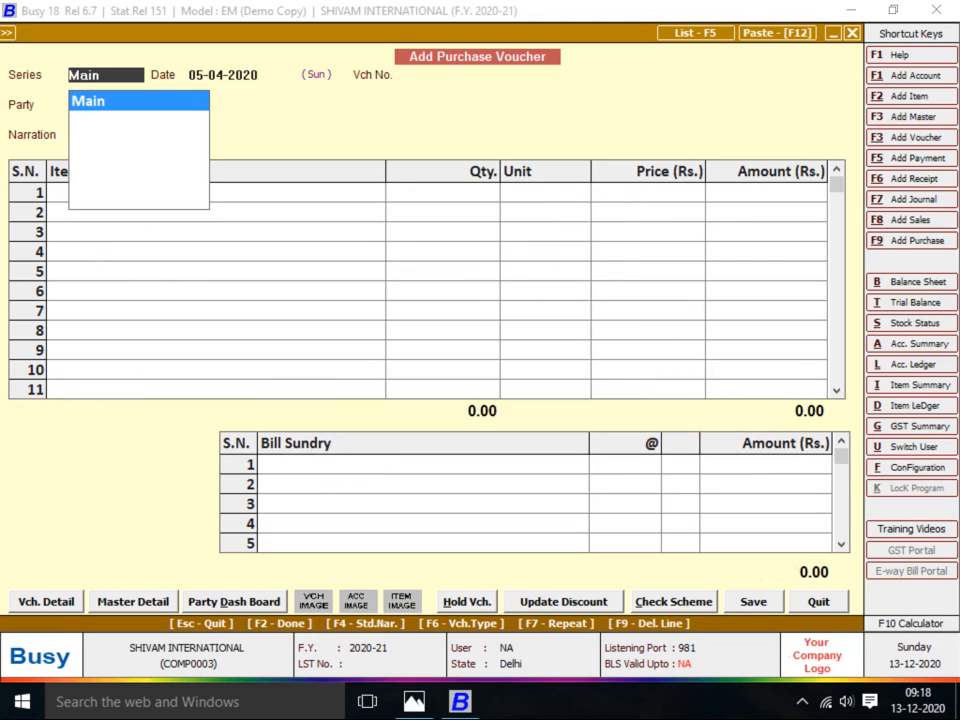
pyautogui.hotkey('alt', 'Tab')
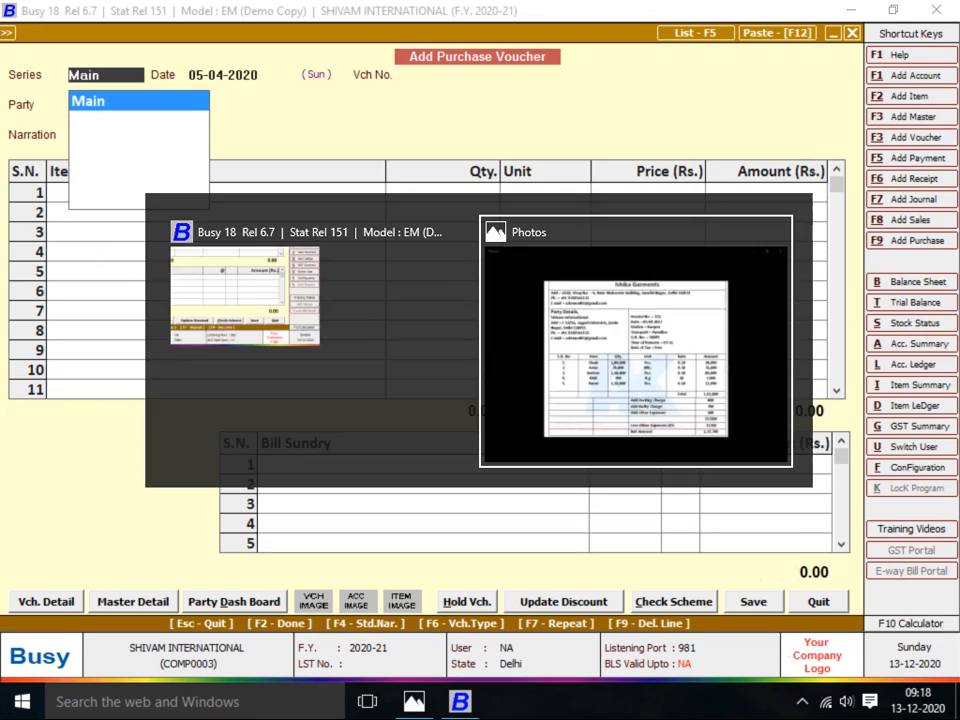
pyautogui.press('Right')
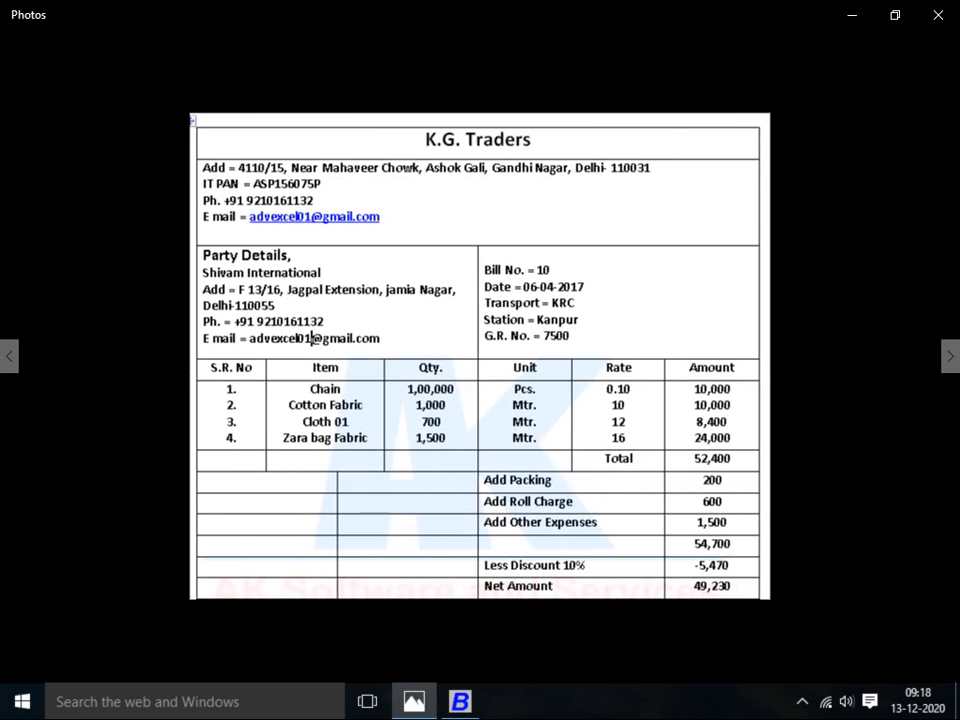
pyautogui.hotkey('alt', 'Tab')
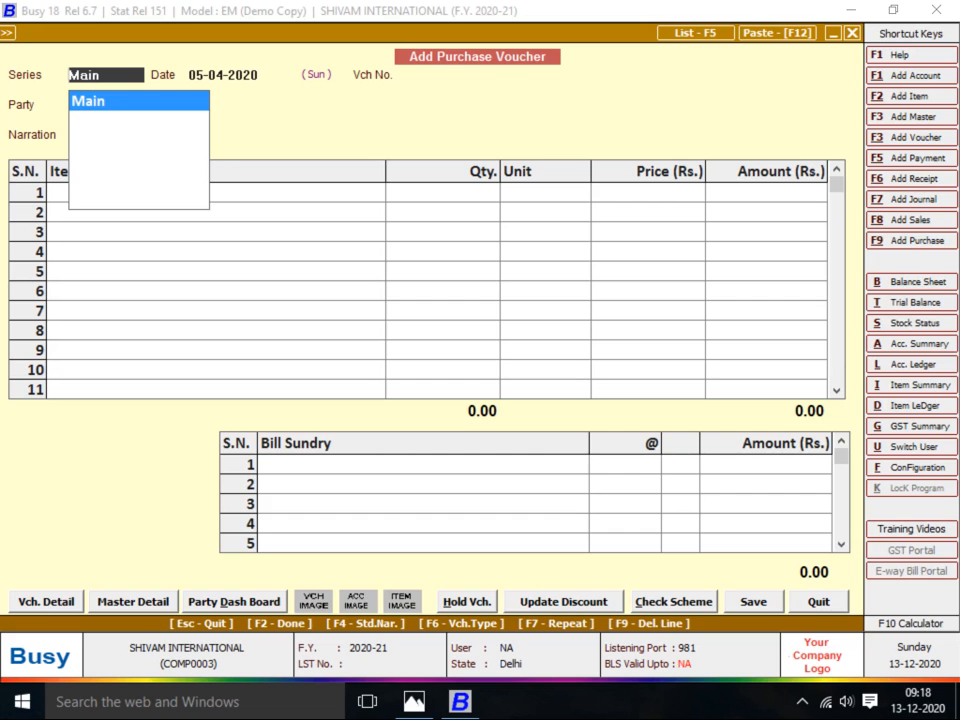
# Start a new Main-series purchase voucher dated 06-04-2020 with number 10
pyautogui.press('Return')
pyautogui.hotkey('alt', 'Tab')
pyautogui.hotkey('alt', 'Tab')
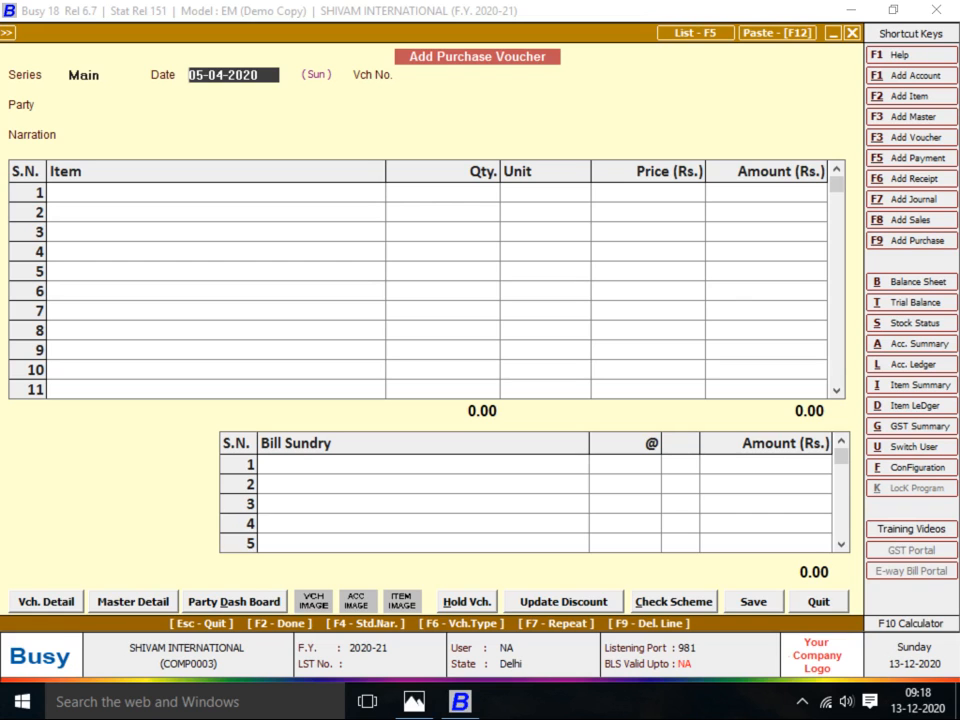
pyautogui.hotkey('alt', 'Tab')
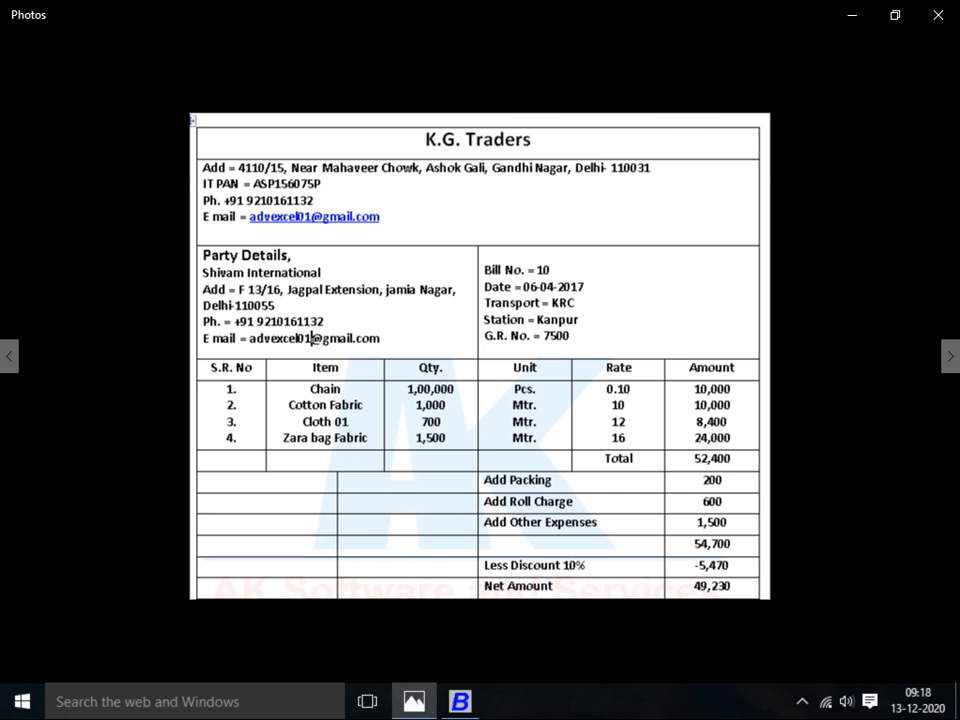
pyautogui.hotkey('alt', 'Tab')
pyautogui.write('06-04-2020')
pyautogui.press('Return')
pyautogui.write('10')
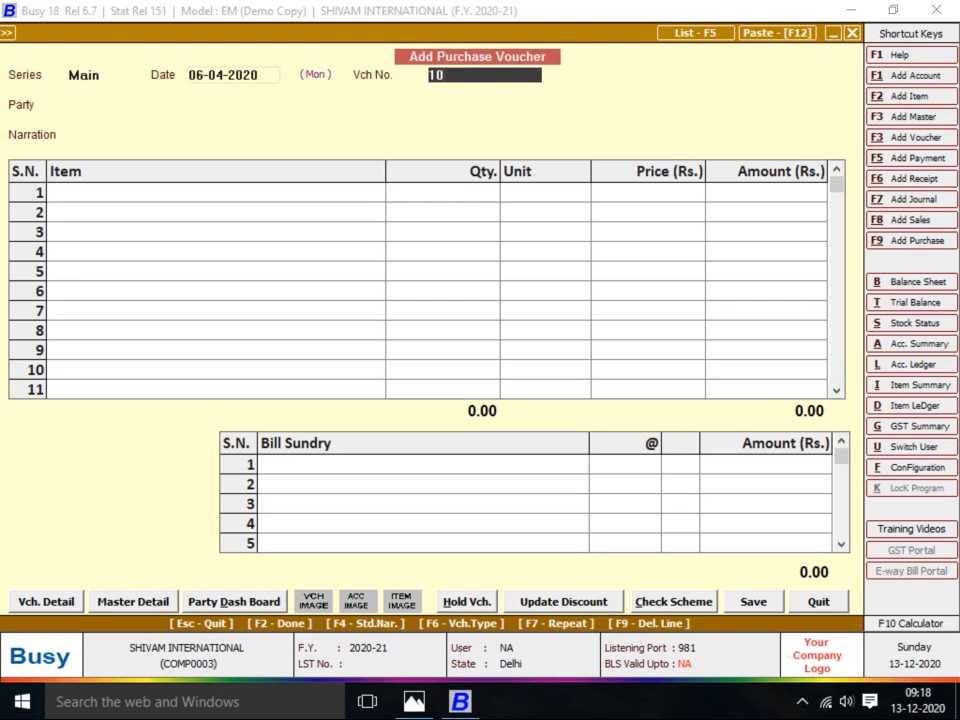
pyautogui.press('Return')
# Pick K.G. GARMENT as the voucher's party account
pyautogui.hotkey('alt', 'Tab')
pyautogui.hotkey('alt', 'Tab')
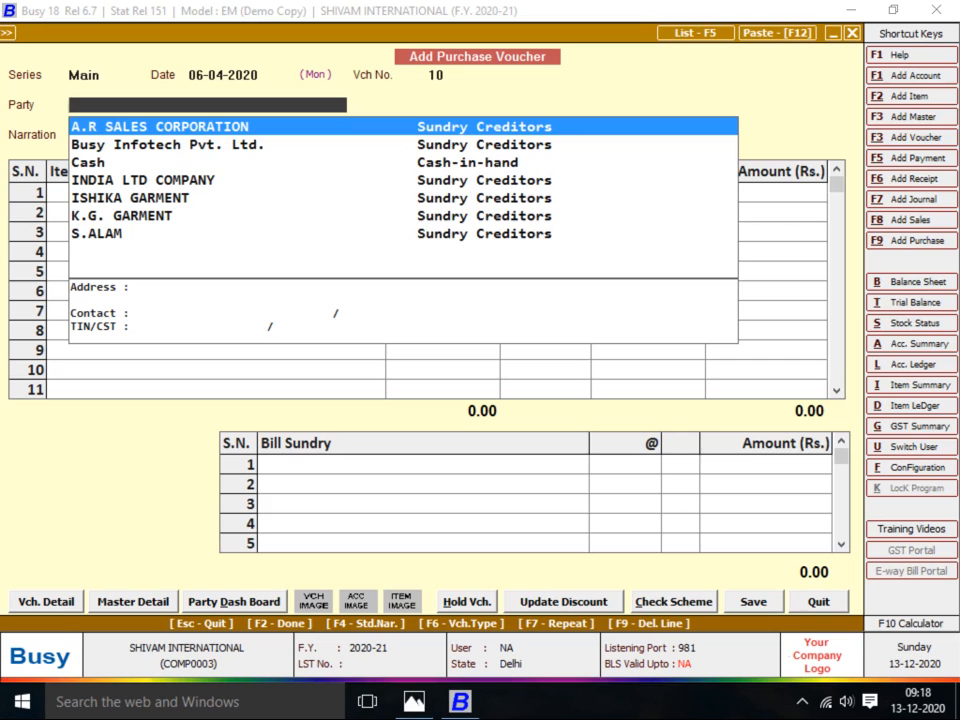
pyautogui.write('KG')
pyautogui.hotkey('alt', 'Tab')
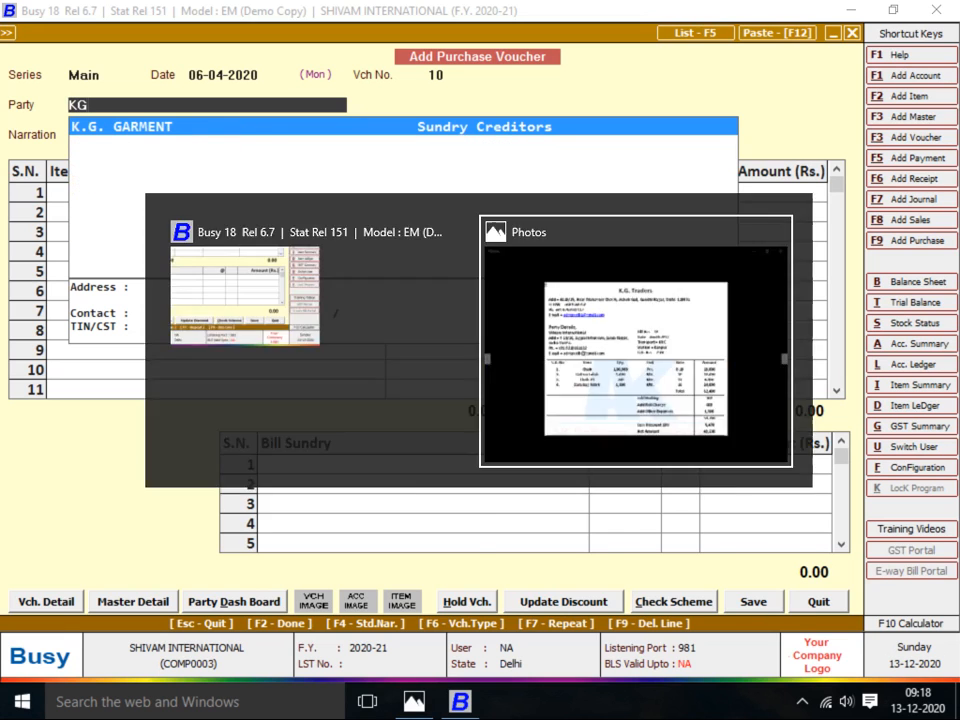
pyautogui.hotkey('alt', 'Tab')
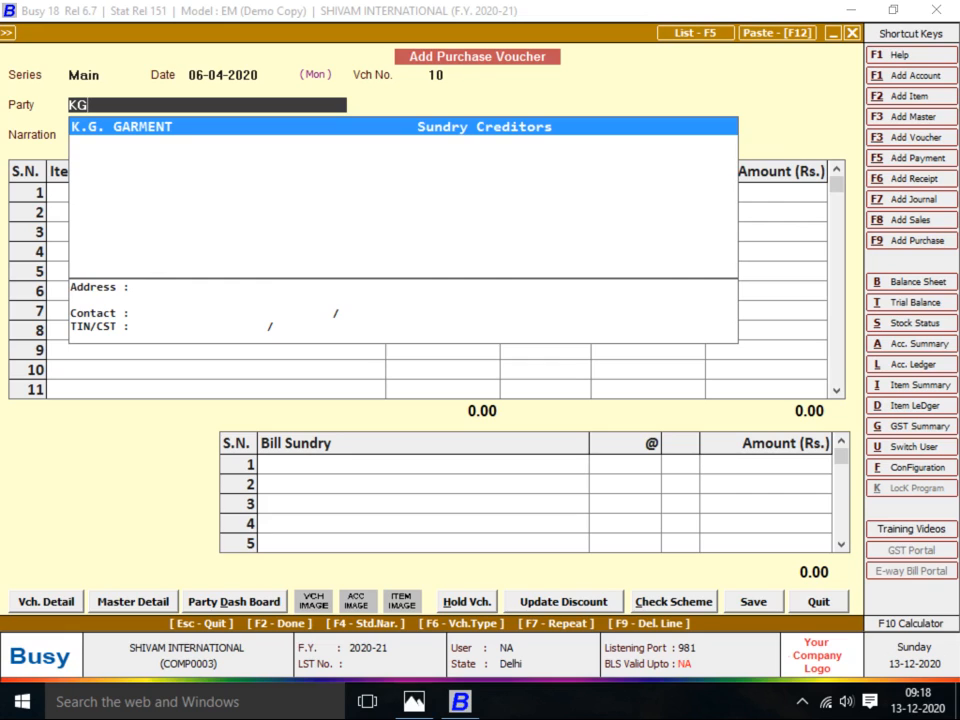
pyautogui.press('Return')
pyautogui.press('Up')
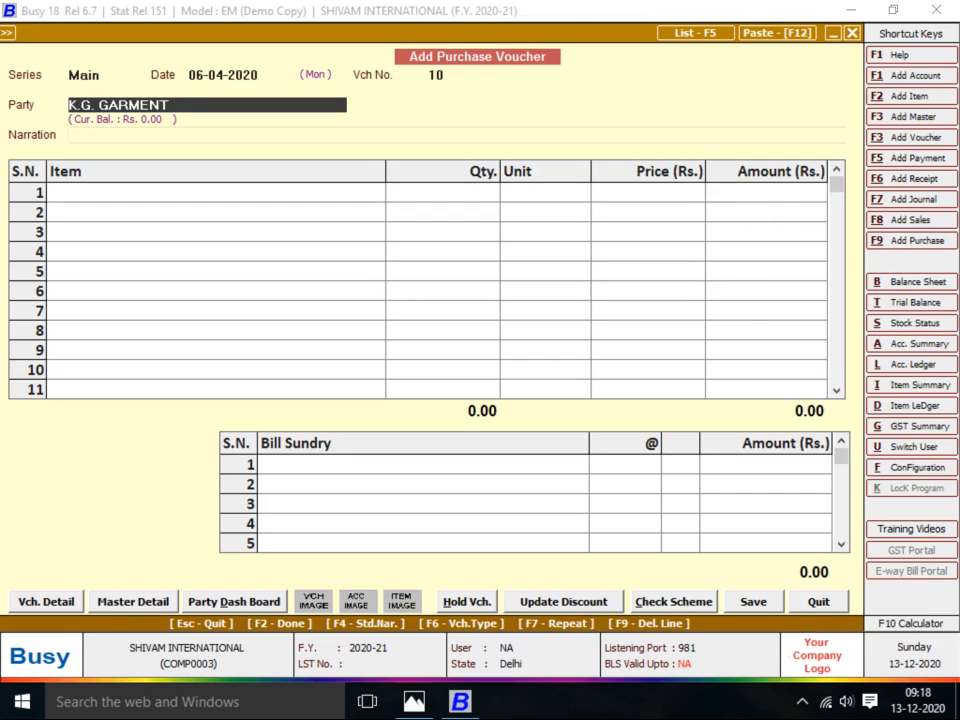
# Rename the K.G. GARMENT account to K.G. TRADERS and save it
pyautogui.hotkey('alt', 'm')
pyautogui.press('Right')
pyautogui.press('Right')
pyautogui.press('Right')
pyautogui.press('Right')
pyautogui.press('Right')
pyautogui.press('Right')
pyautogui.press('Right')
pyautogui.press('Right')
pyautogui.press('Right')
pyautogui.press('Right')
pyautogui.press('Right')
pyautogui.press('Right')
pyautogui.press('BackSpace')
pyautogui.press('BackSpace')
pyautogui.press('BackSpace')
pyautogui.press('BackSpace')
pyautogui.press('BackSpace')
pyautogui.press('BackSpace')
pyautogui.press('BackSpace')
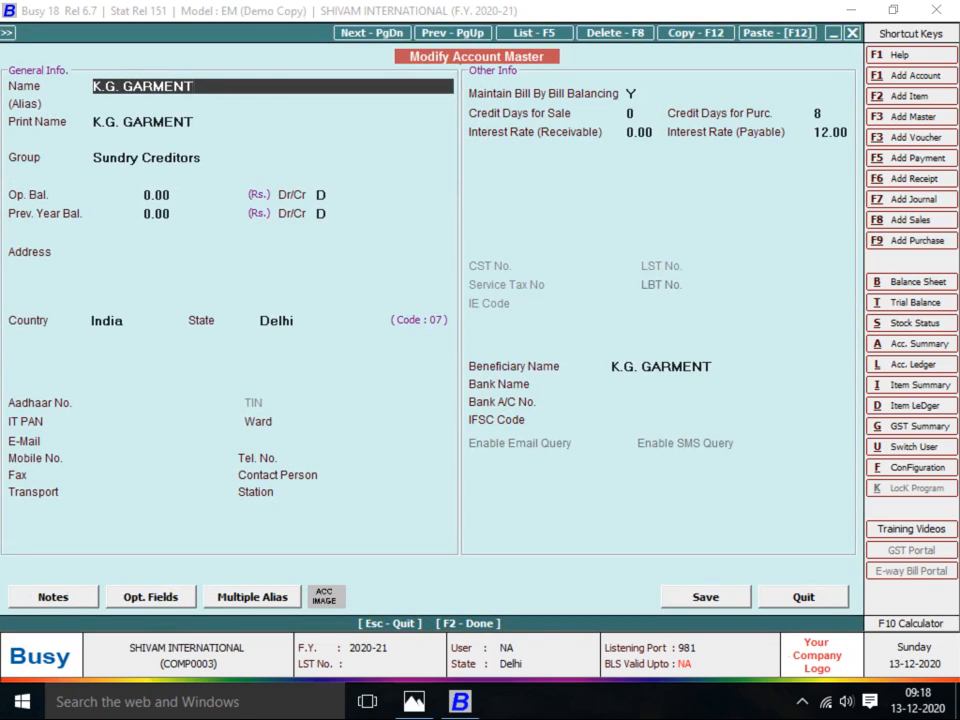
pyautogui.write('TRADERS')
pyautogui.press('Return')
pyautogui.press('Return')
pyautogui.press('Return')
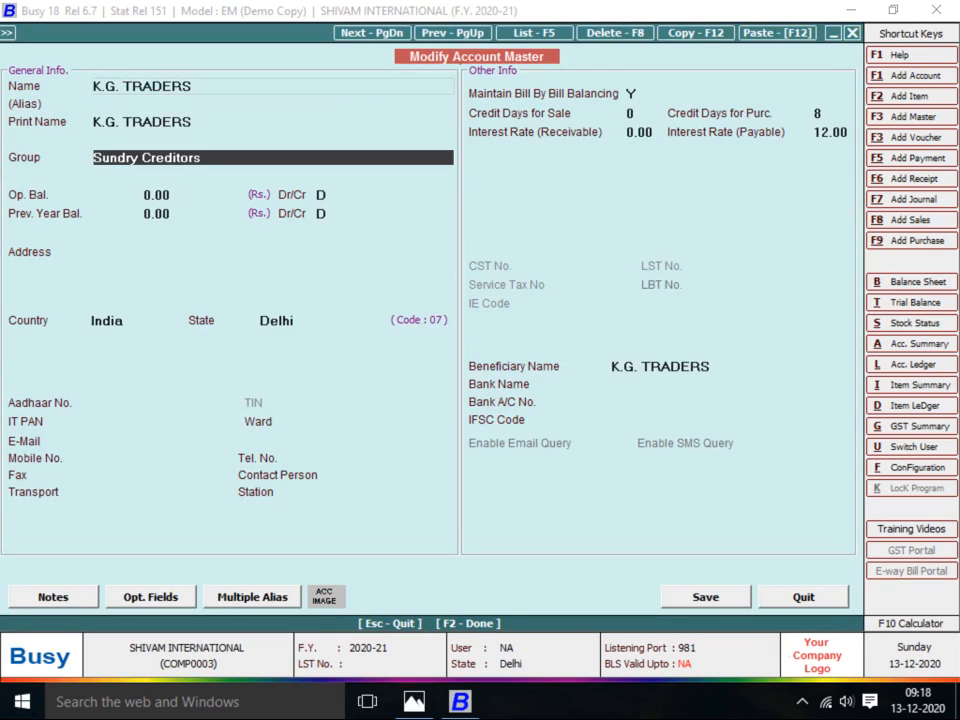
pyautogui.press('F2')
# Make K.G. TRADERS the party and add CHAIN, quantity 1,00,000 at 0.10
pyautogui.write('K')
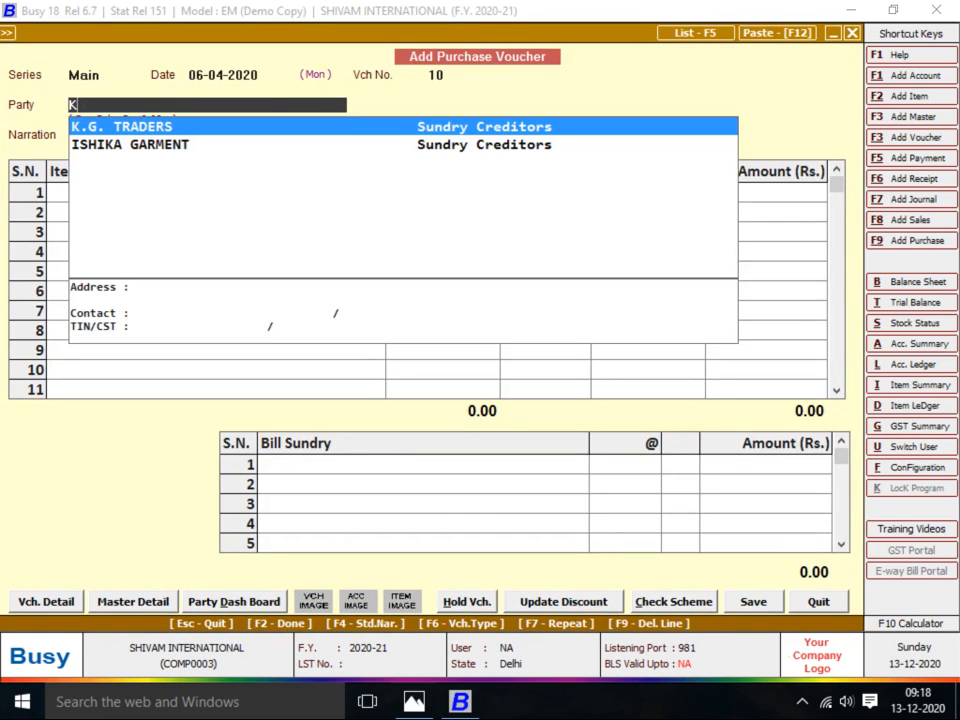
pyautogui.press('Return')
pyautogui.press('Return')
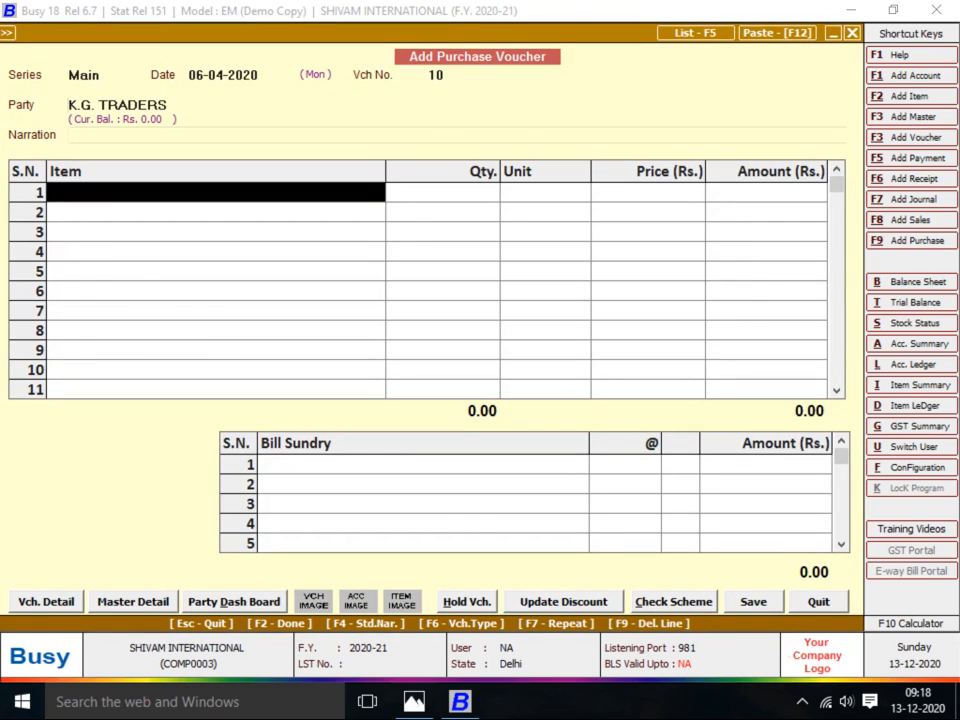
pyautogui.hotkey('alt', 'Tab')
pyautogui.hotkey('alt', 'Tab')
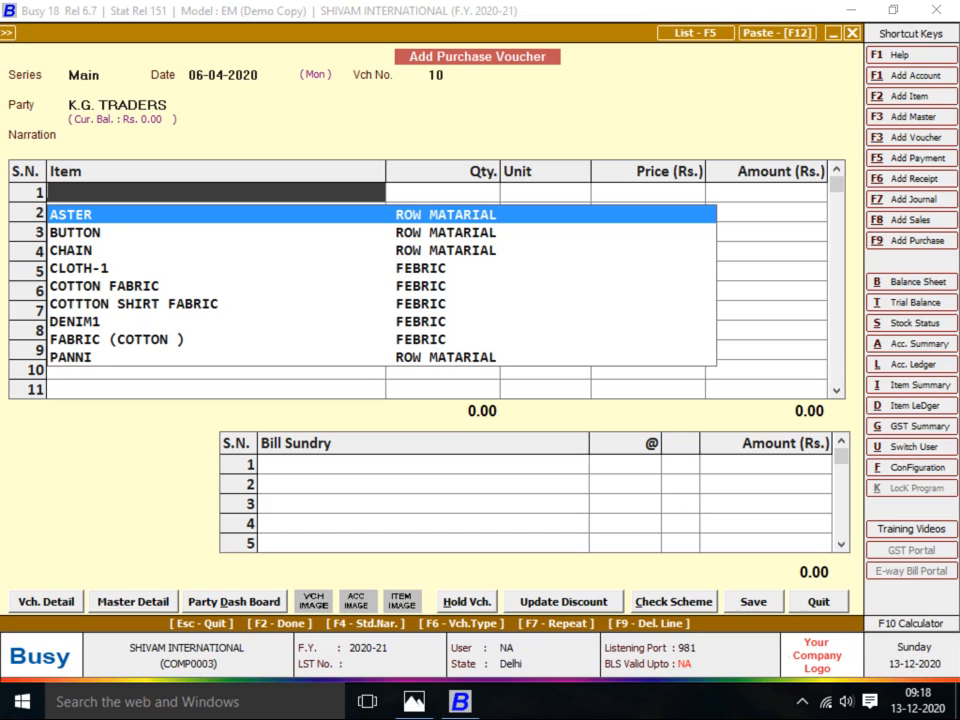
pyautogui.write('CHAIN')
pyautogui.press('Return')
pyautogui.press('Return')
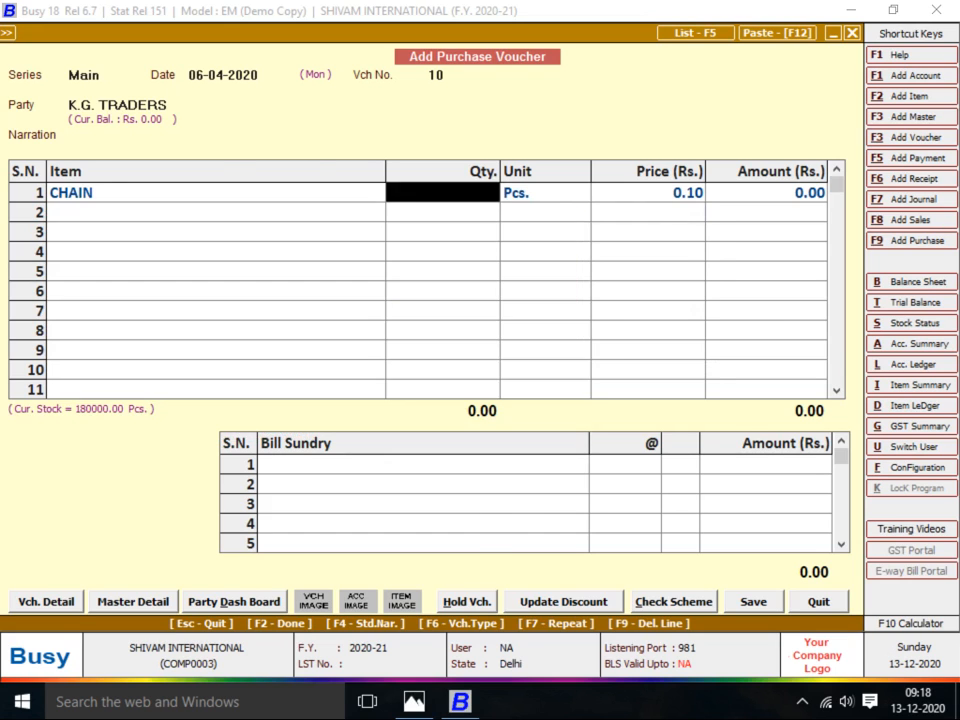
pyautogui.hotkey('alt', 'Tab')
pyautogui.hotkey('alt', 'Tab')
pyautogui.write('100000')
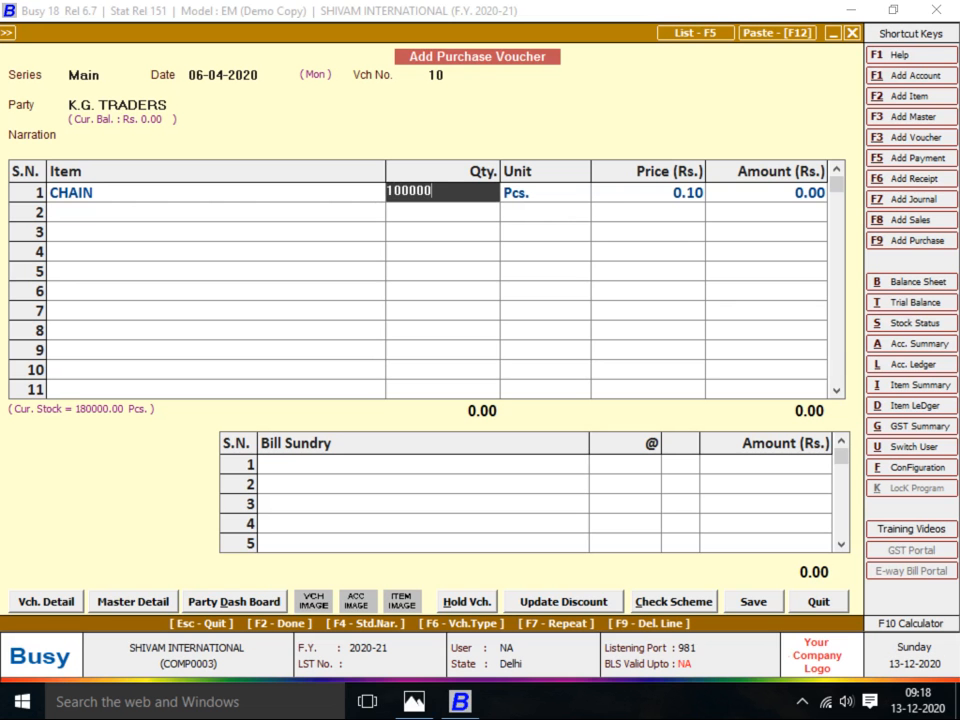
pyautogui.press('Return')
pyautogui.press('Return')
pyautogui.hotkey('alt', 'Tab')
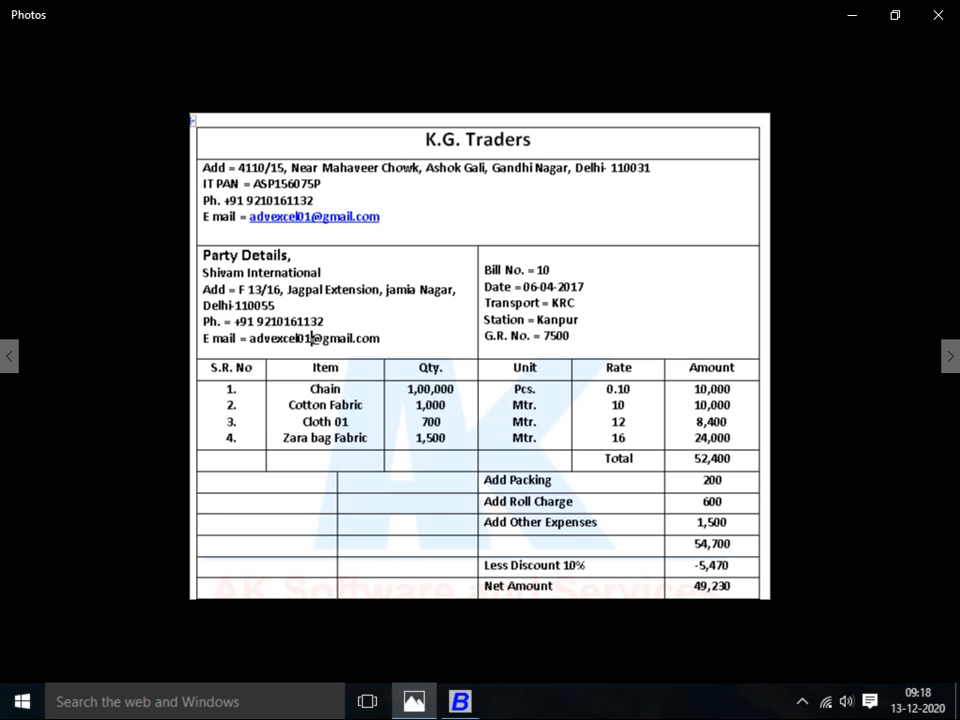
# Add COTTON FABRIC as the second item, quantity 1,000
pyautogui.hotkey('alt', 'Tab')
pyautogui.write('cotton')
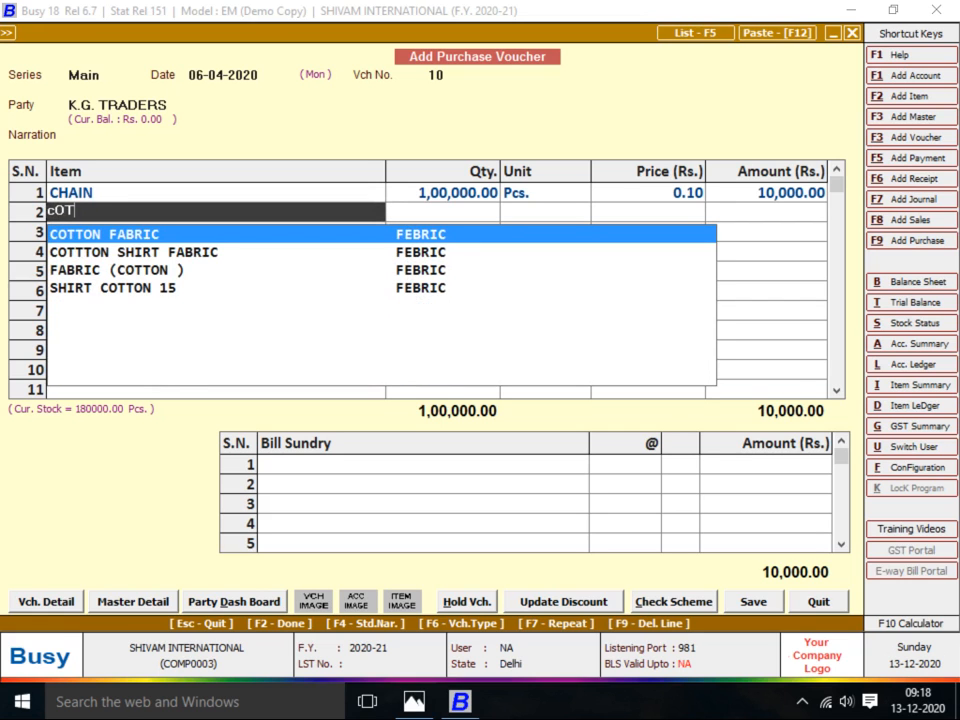
pyautogui.press('Return')
pyautogui.press('Return')
pyautogui.hotkey('alt', 'Tab')
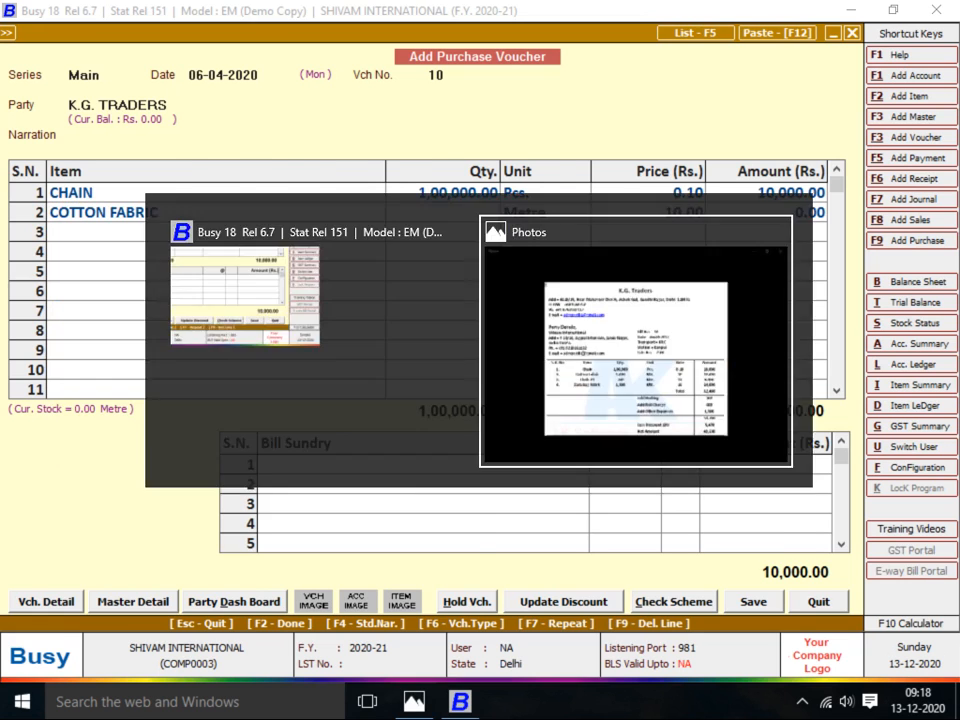
pyautogui.hotkey('alt', 'Tab')
pyautogui.write('1000')
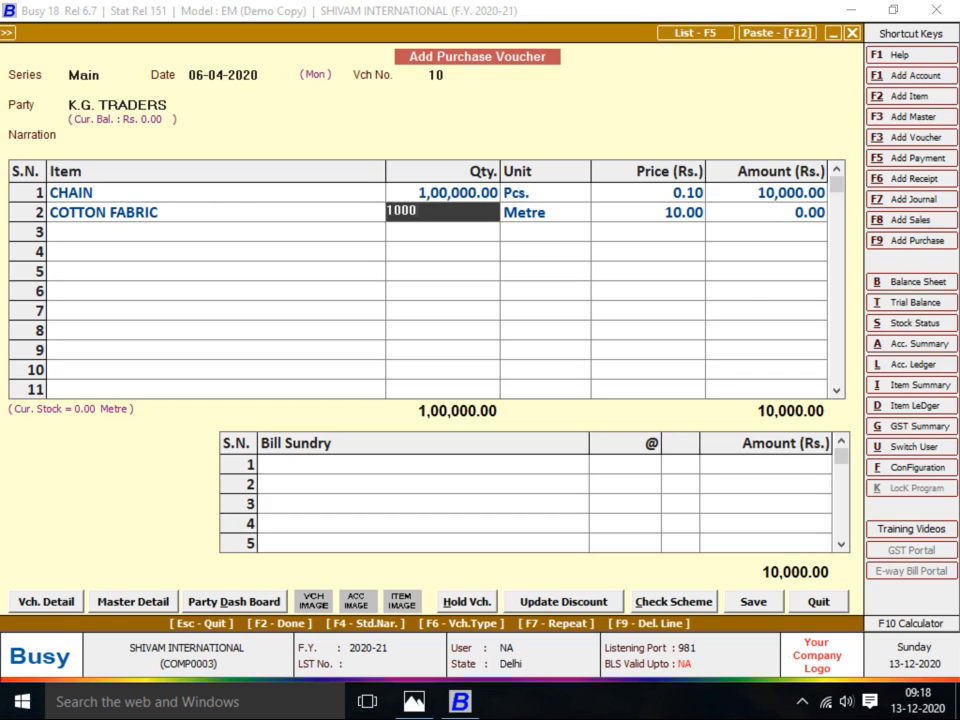
pyautogui.press('Return')
# Add CLOTH-1 as the third item, quantity 700 at 100.00
pyautogui.press('Return')
pyautogui.hotkey('alt', 'Tab')
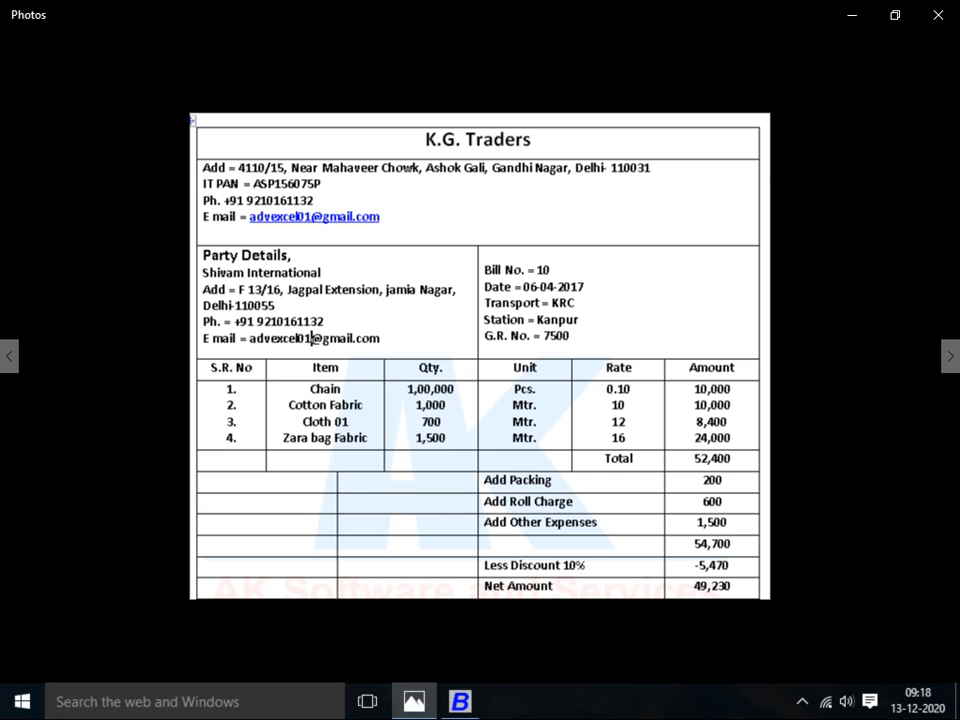
pyautogui.hotkey('alt', 'Tab')
pyautogui.write('cloth')
pyautogui.press('Return')
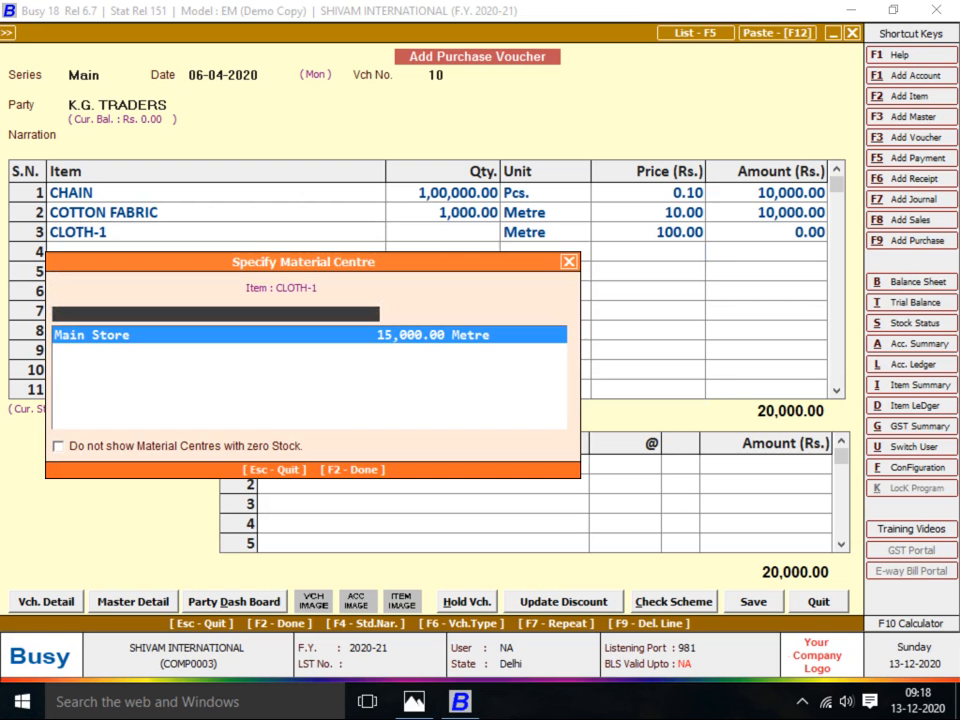
pyautogui.press('Return')
pyautogui.hotkey('alt', 'Tab')
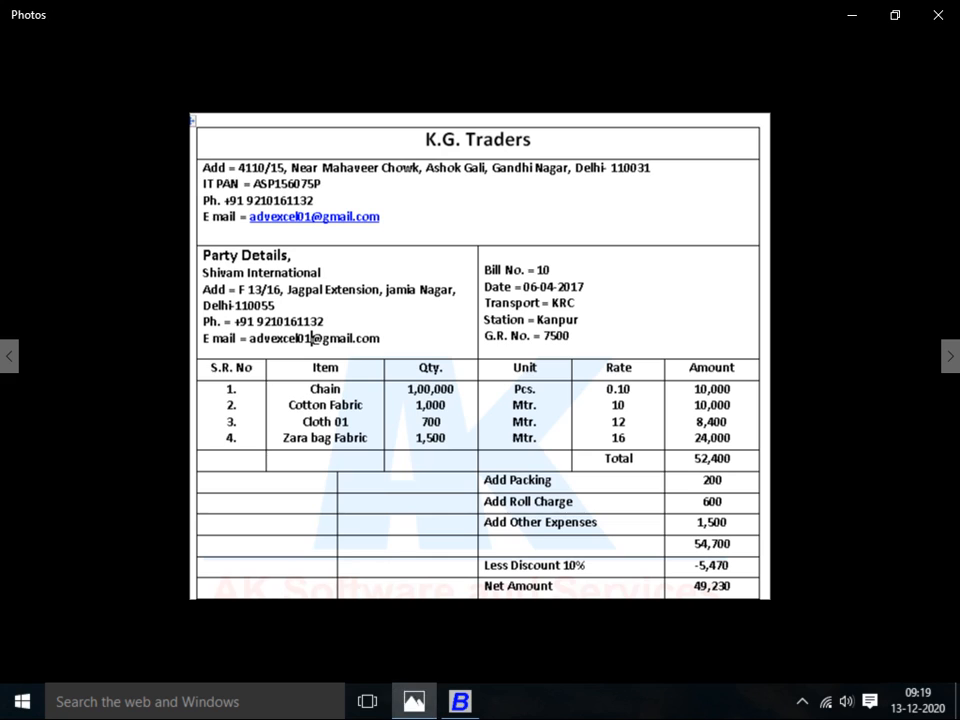
pyautogui.hotkey('alt', 'Tab')
pyautogui.write('700')
pyautogui.press('Return')
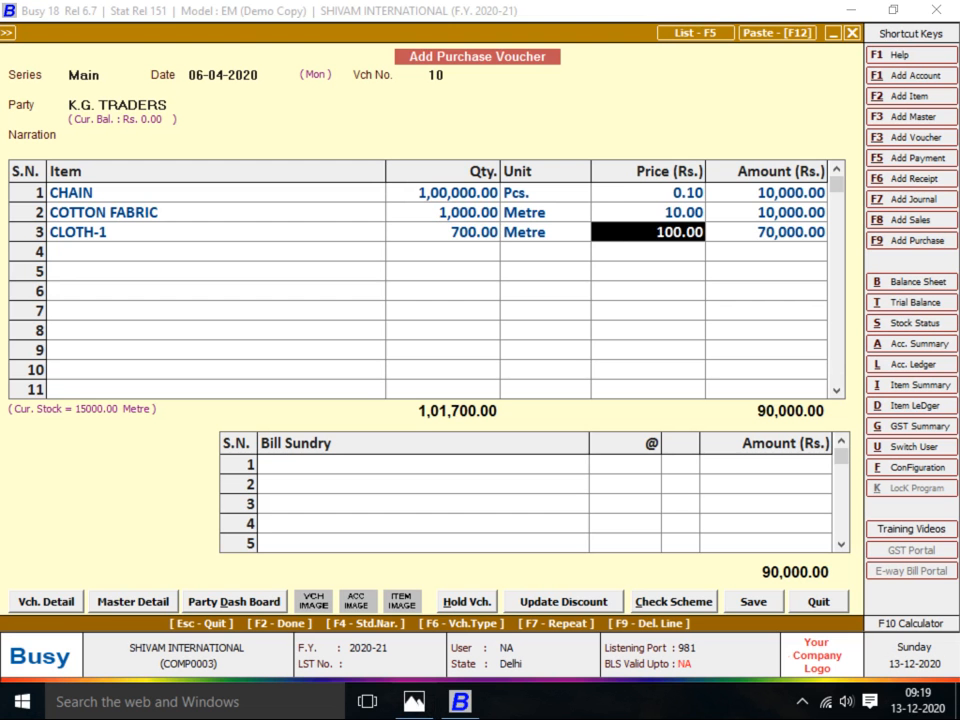
pyautogui.press('Return')
# Add ZARA BEG FABRIC, 1,500 Metre at 16.00, bringing items to 1,14,000
pyautogui.hotkey('alt', 'Tab')
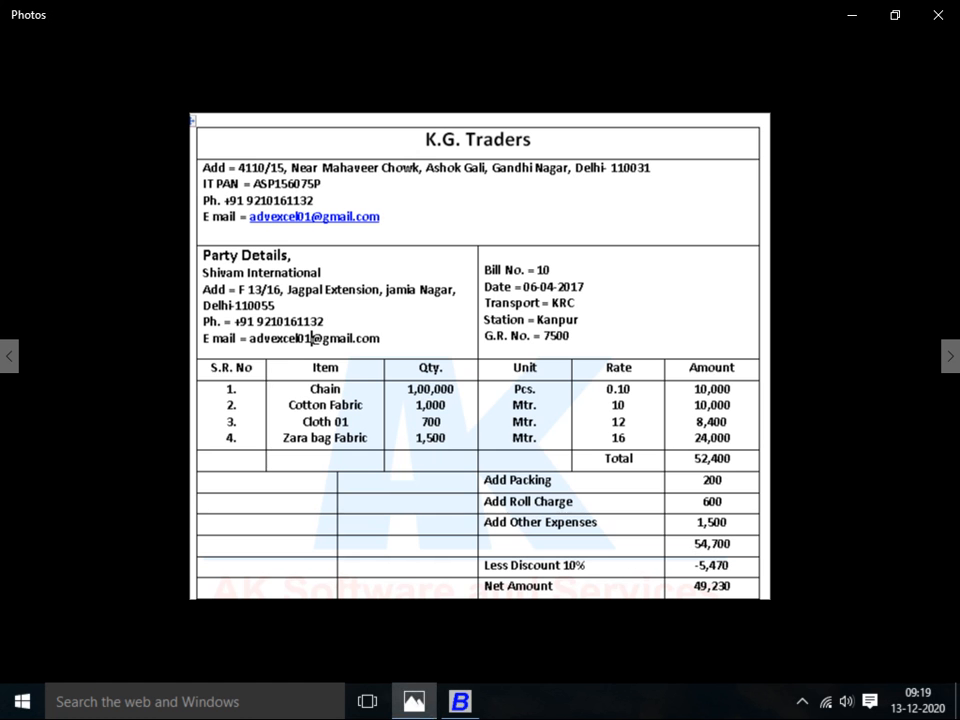
pyautogui.hotkey('alt', 'Tab')
pyautogui.write('zAR')
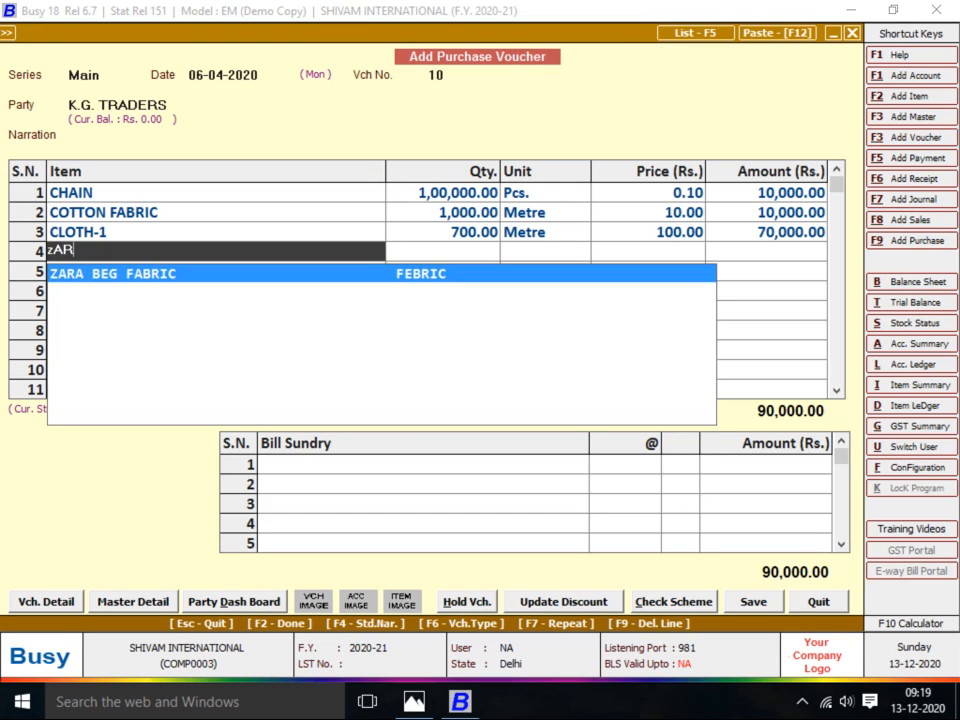
pyautogui.press('Return')
pyautogui.press('Return')
pyautogui.hotkey('alt', 'Tab')
pyautogui.hotkey('alt', 'Tab')
pyautogui.write('1')
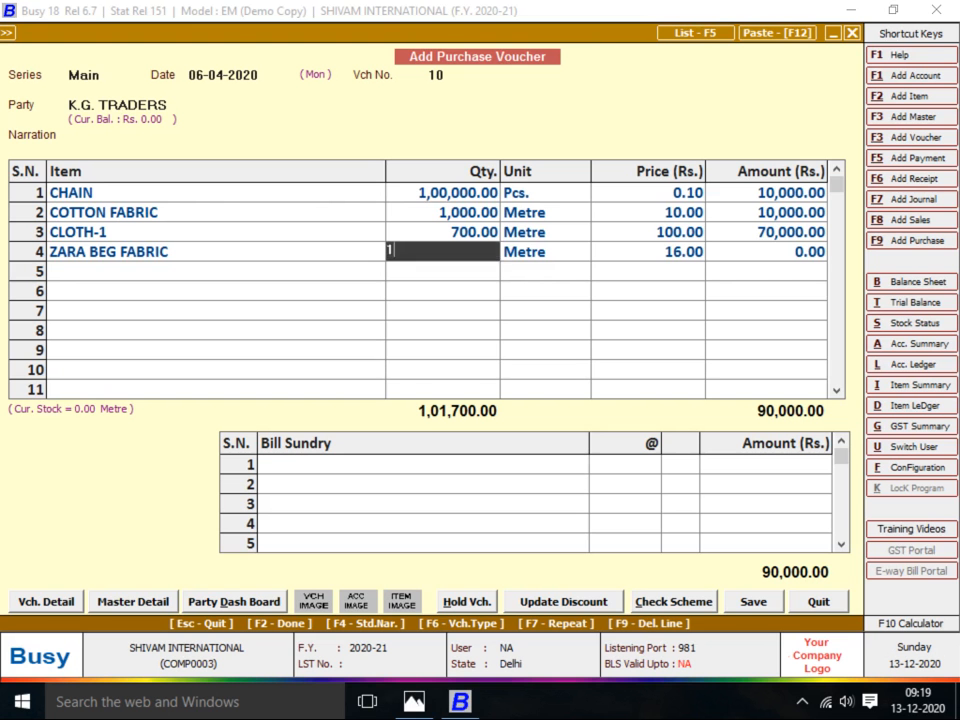
pyautogui.write(',500')
pyautogui.press('Return')
pyautogui.press('Return')
pyautogui.press('Return')
pyautogui.press('Return')
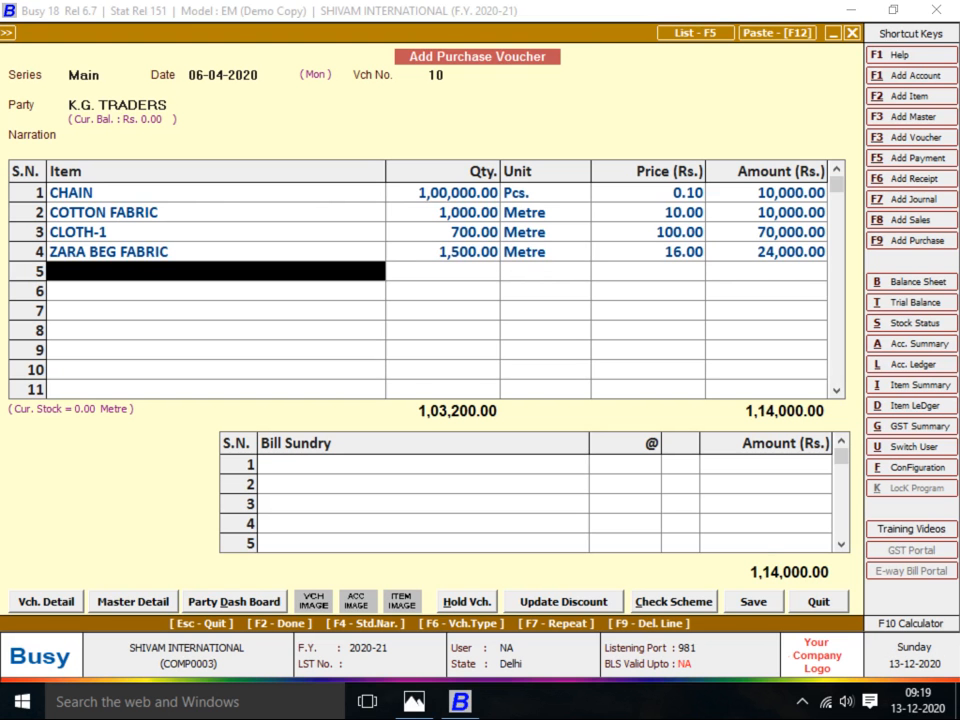
pyautogui.press('Return')
pyautogui.hotkey('alt', 'Tab')
pyautogui.hotkey('alt', 'Tab')
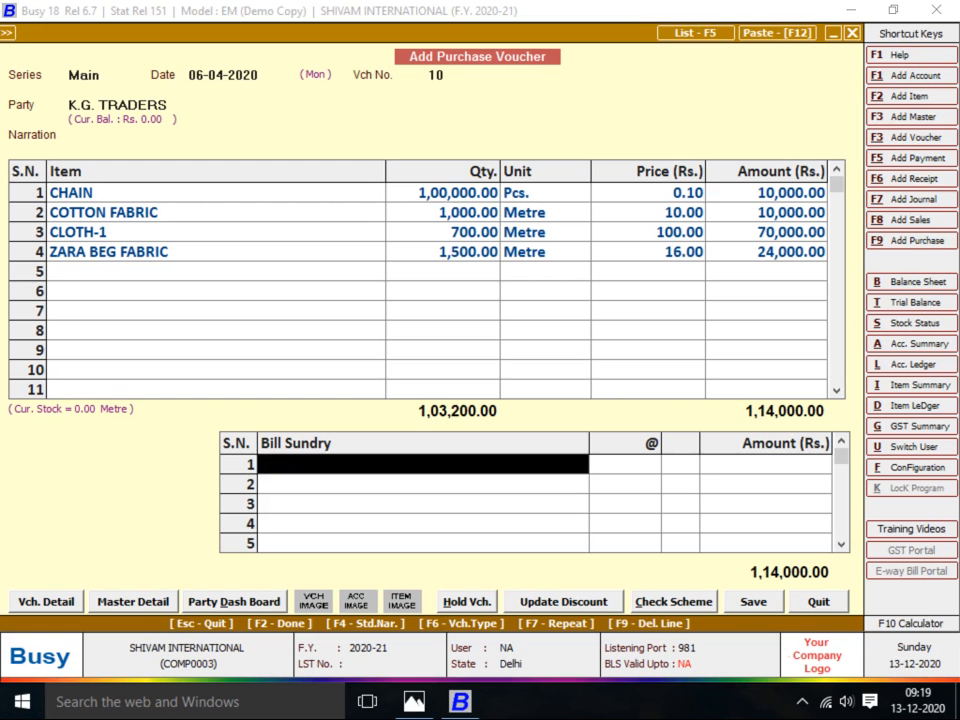
# Enter PACKING CHARGES of 200 as the first bill sundry
pyautogui.write('PACK')
pyautogui.press('Return')
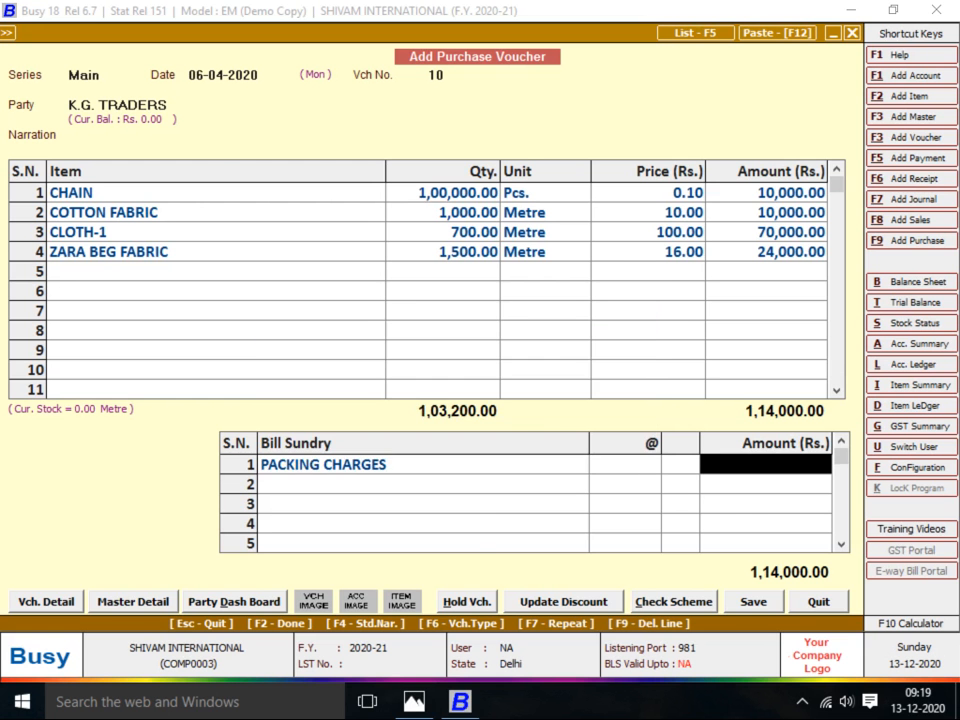
pyautogui.hotkey('alt', 'Tab')
pyautogui.hotkey('alt', 'Tab')
pyautogui.write('200')
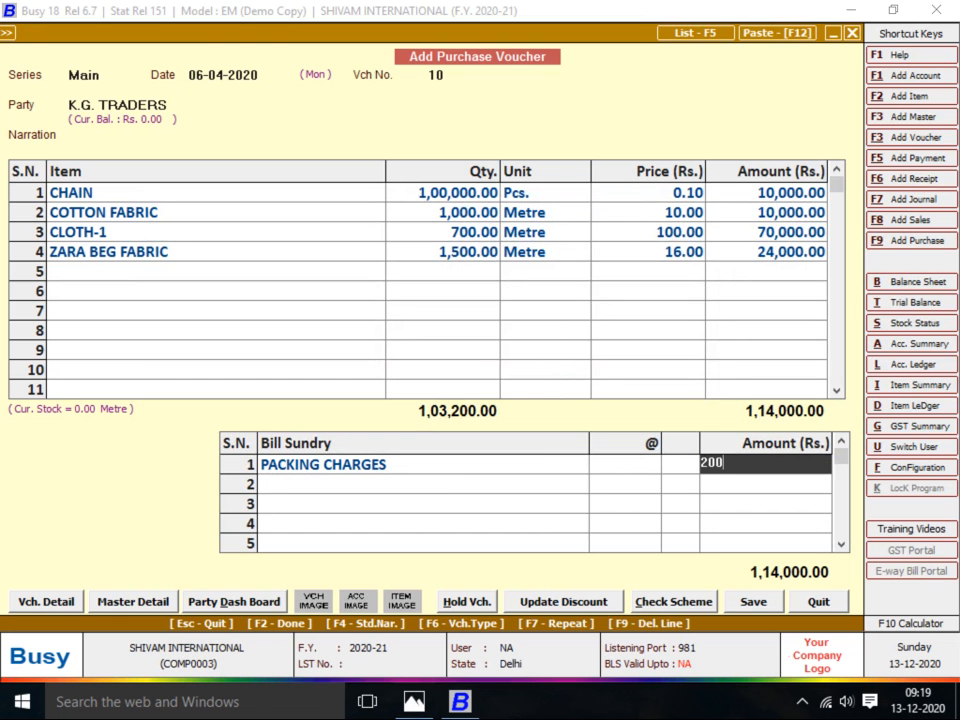
pyautogui.press('Return')
pyautogui.hotkey('alt', 'Tab')
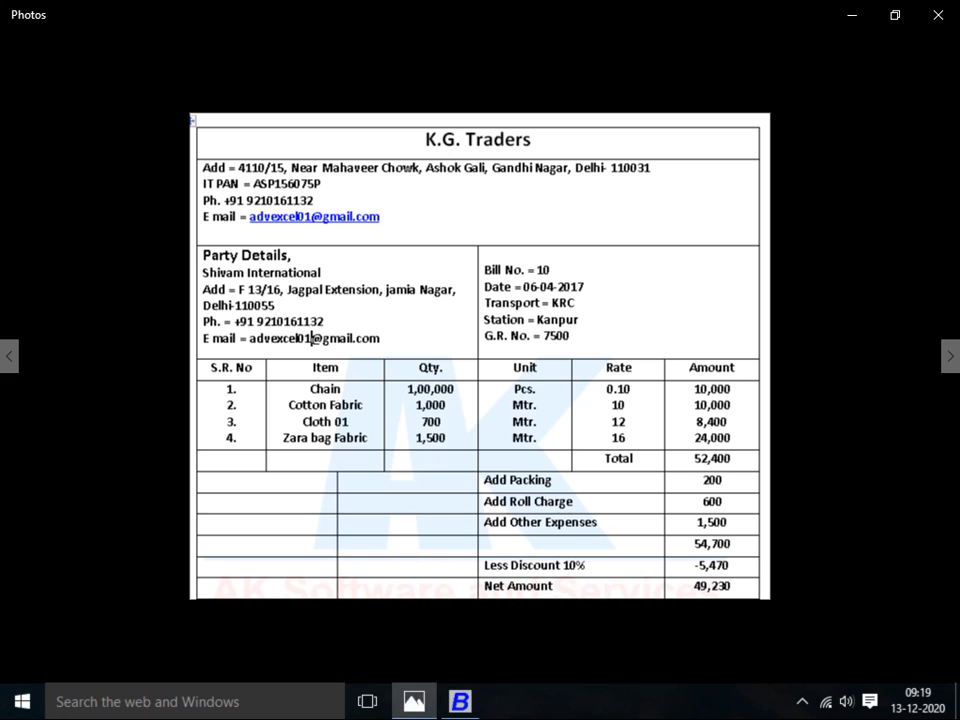
pyautogui.hotkey('alt', 'Tab')
# Create a new ROLL CHARGES bill sundry charged as an Absolute Amount
pyautogui.write('ro')
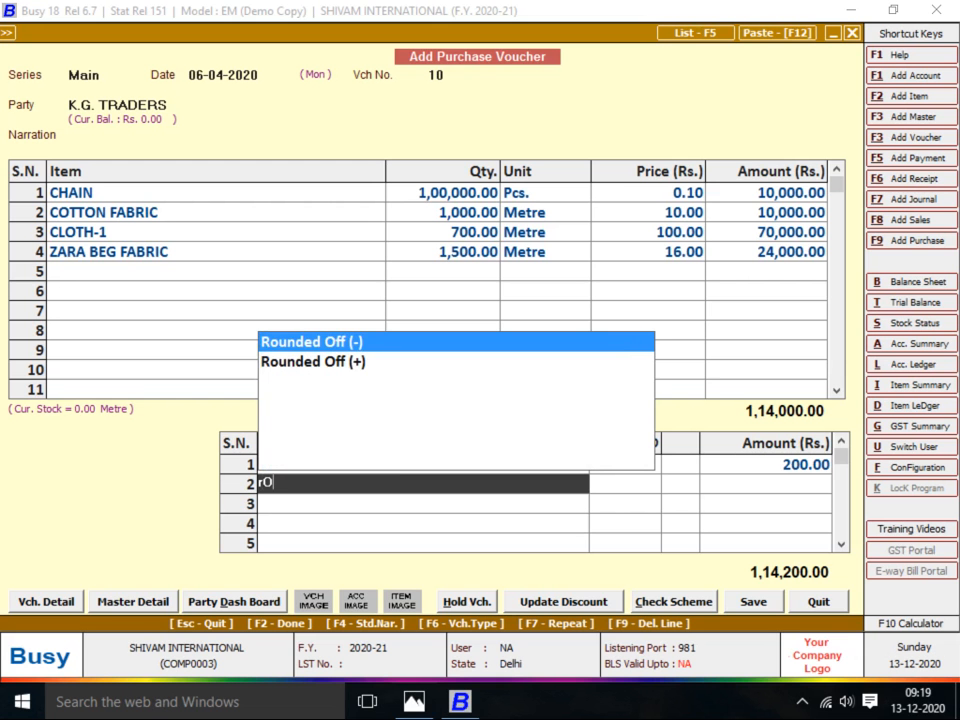
pyautogui.press('F3')
pyautogui.write('ROLL CHARGES')
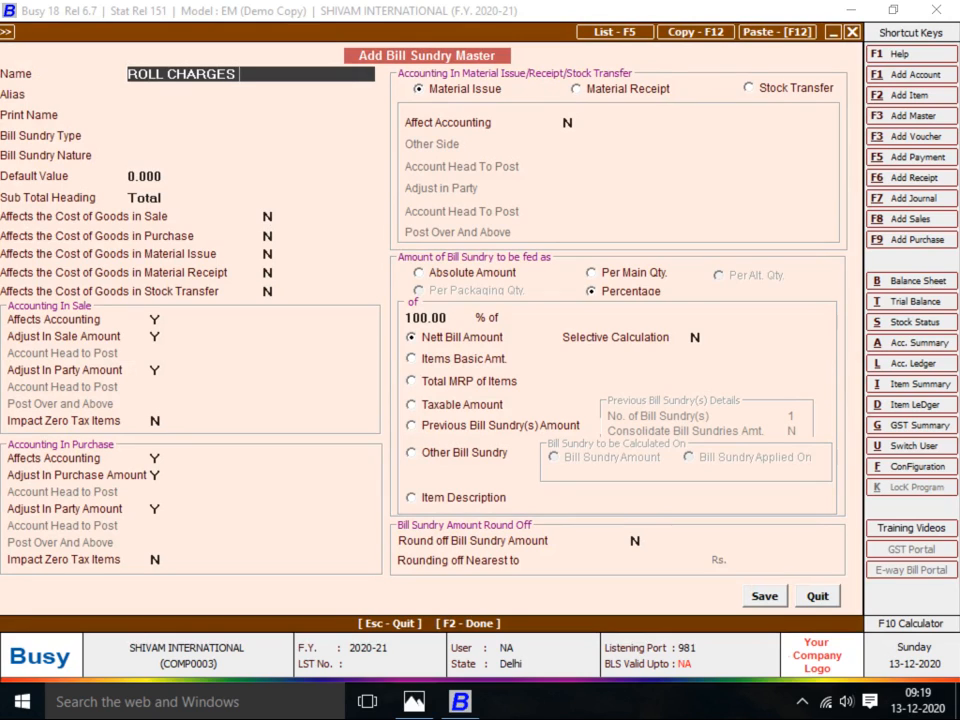
pyautogui.click(467, 273)
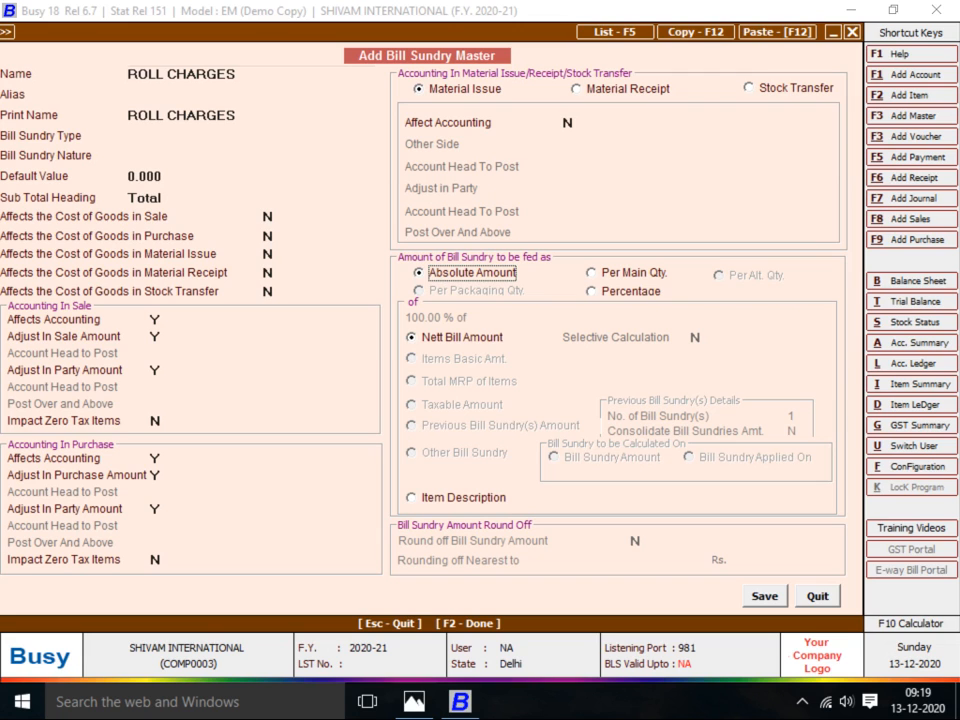
pyautogui.press('F2')
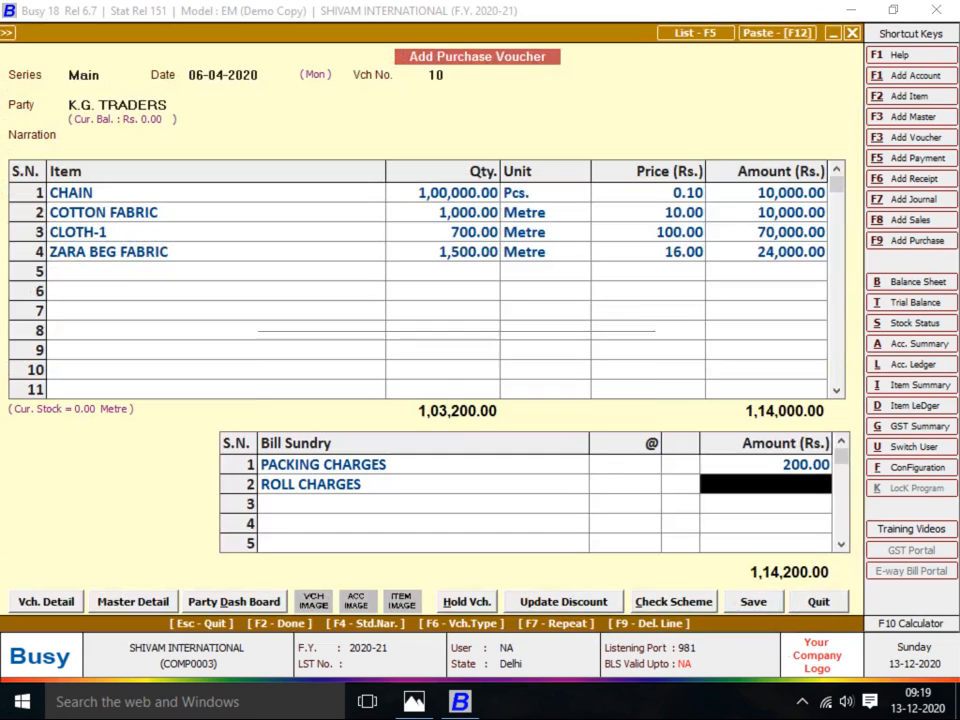
# Enter ROLL CHARGES of 600 and OTHER CHAREGES of 1,500
pyautogui.hotkey('alt', 'Tab')
pyautogui.hotkey('alt', 'Tab')
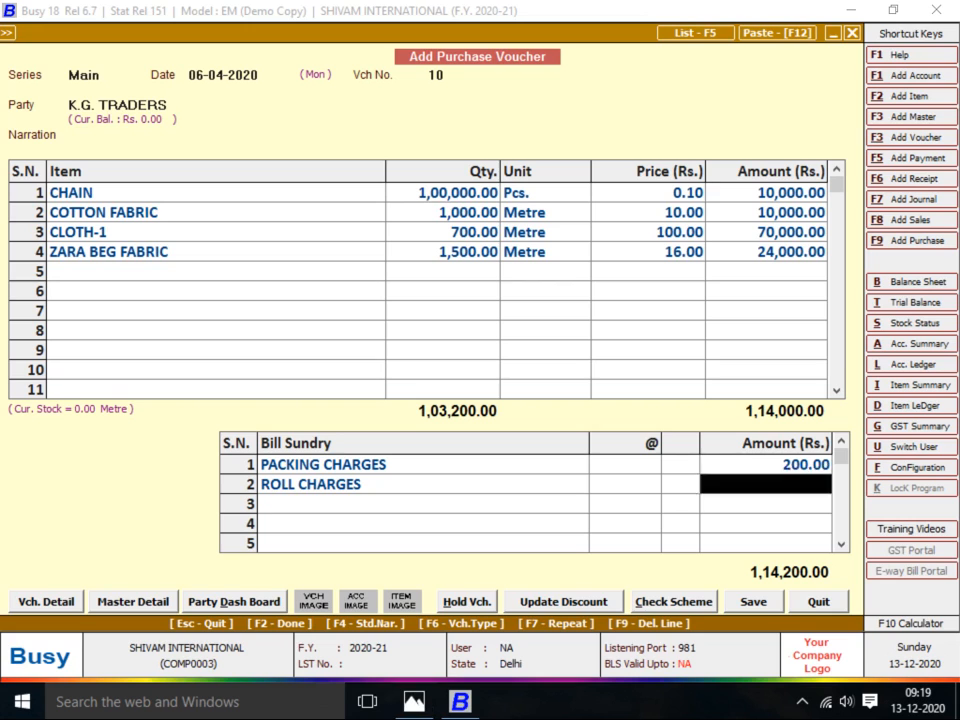
pyautogui.write('600')
pyautogui.press('Return')
pyautogui.write('OTH')
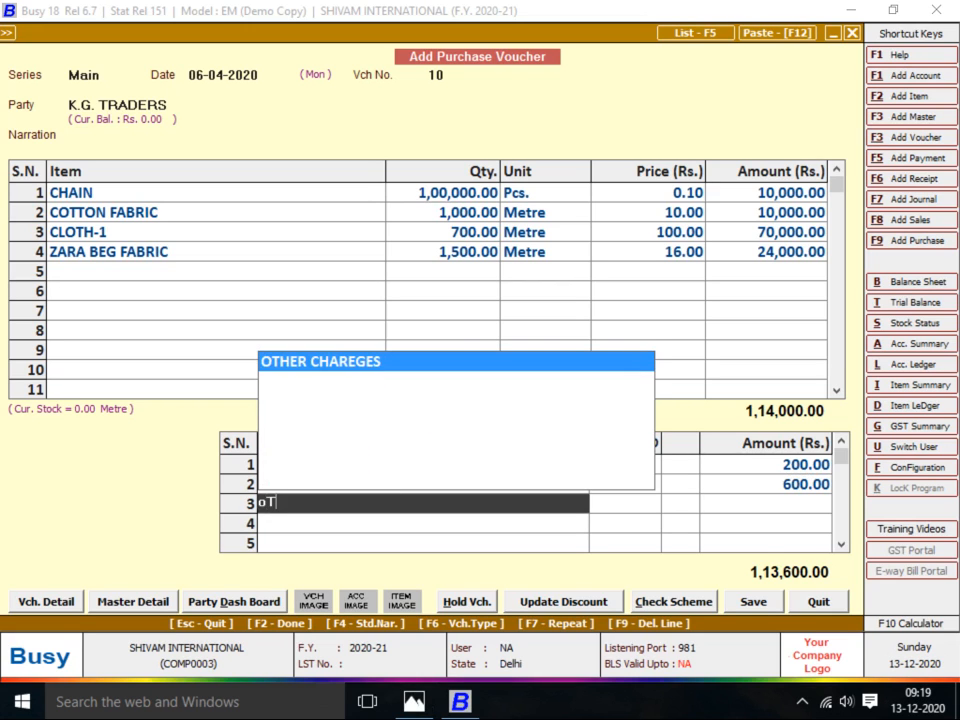
pyautogui.press('Return')
pyautogui.hotkey('alt', 'Tab')
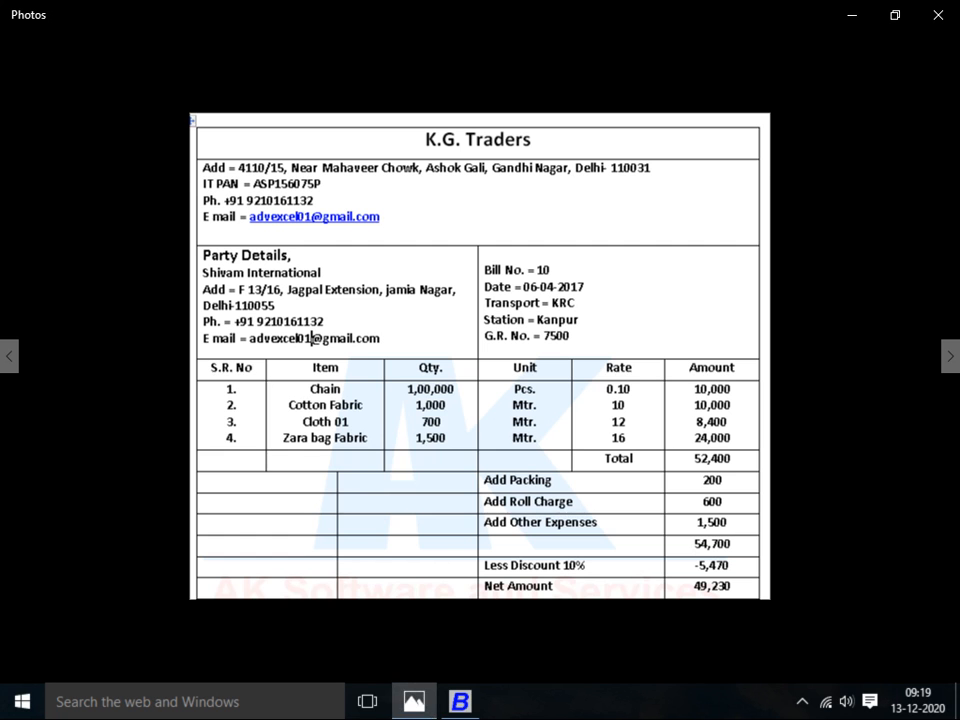
pyautogui.hotkey('alt', 'Tab')
pyautogui.write('1500')
pyautogui.press('Return')
pyautogui.hotkey('alt', 'Tab')
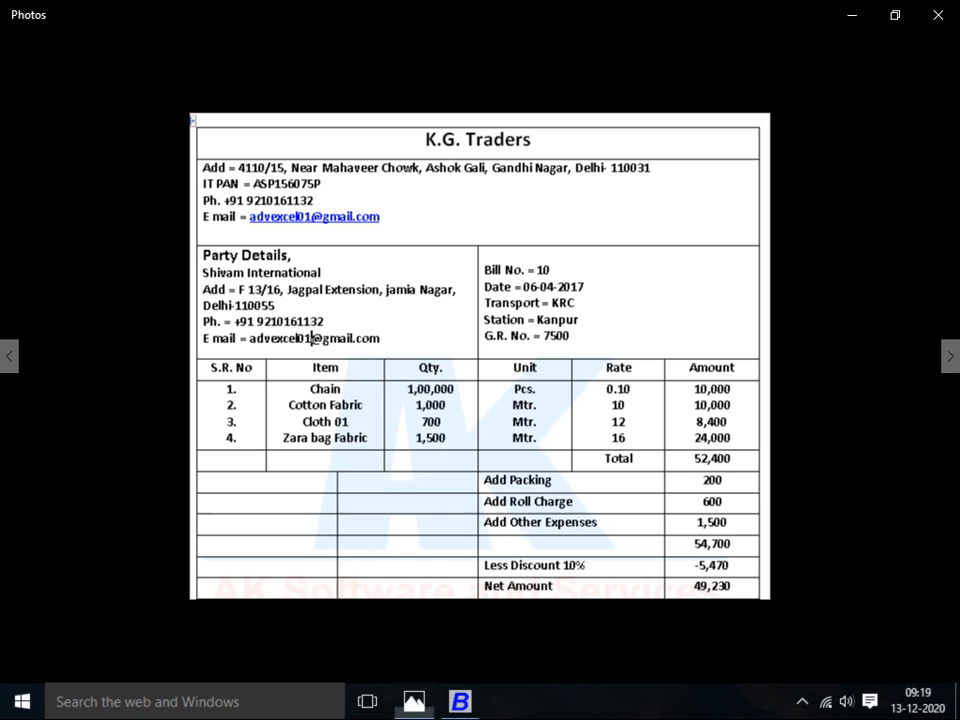
pyautogui.hotkey('alt', 'Tab')
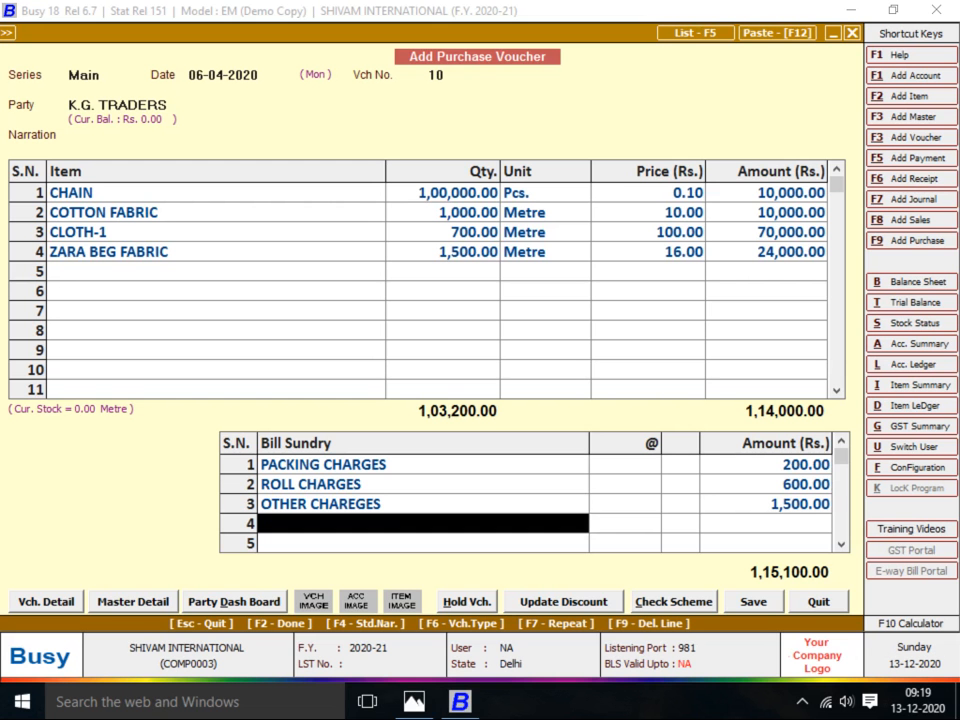
# Apply a 10% Discount, bringing voucher 10 to 1,03,590.00
pyautogui.write('dis')
pyautogui.press('Return')
pyautogui.write('10')
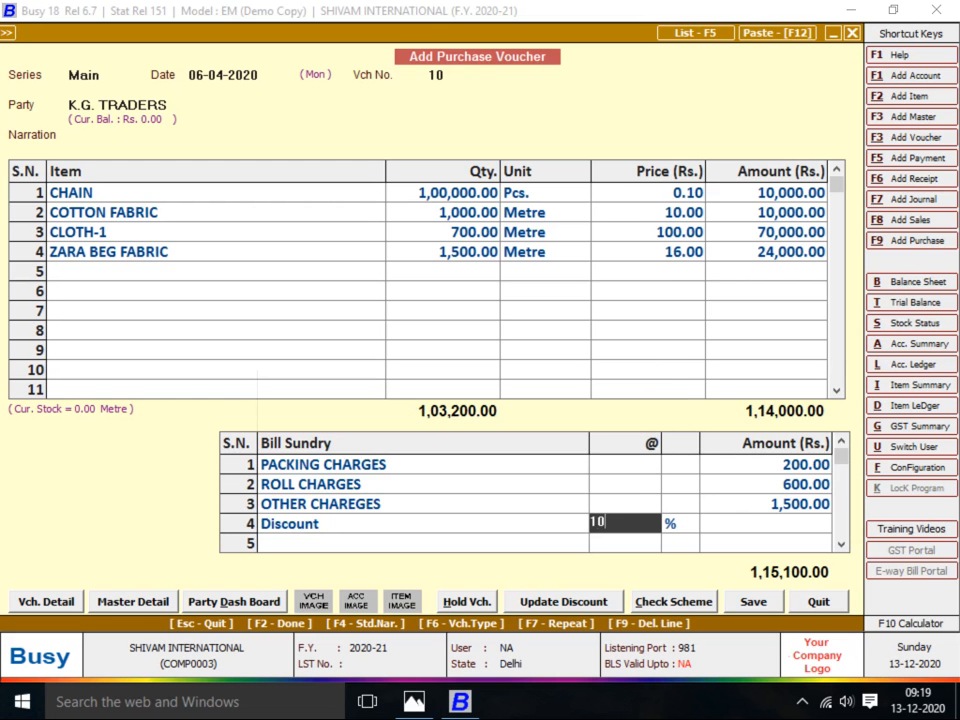
pyautogui.press('Return')
pyautogui.hotkey('alt', 'Tab')
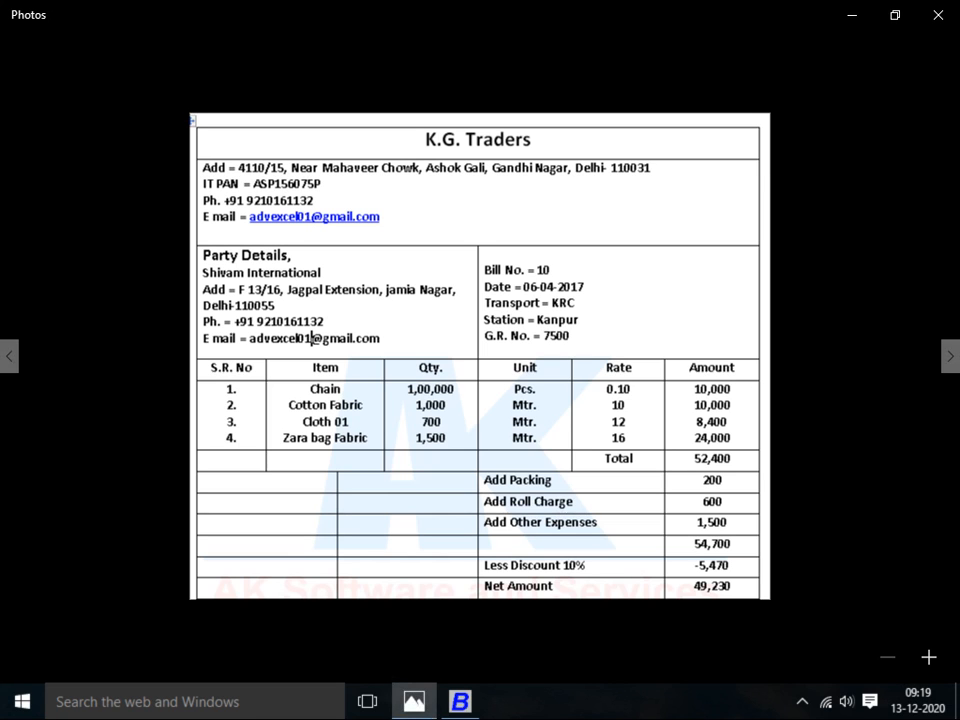
pyautogui.hotkey('alt', 'Tab')
pyautogui.click(648, 193)
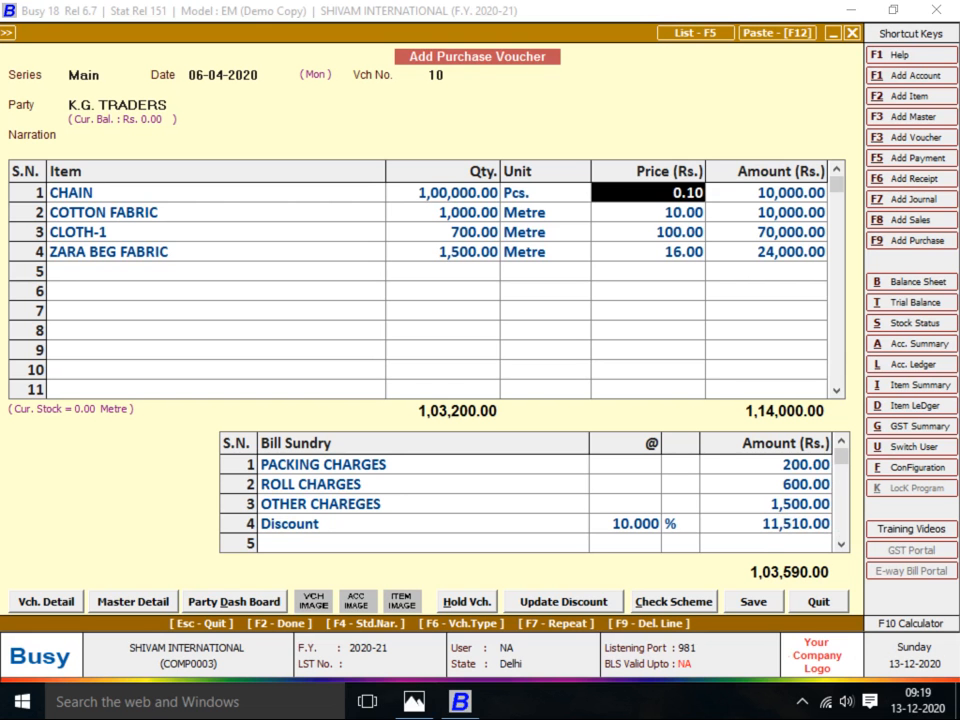
# Correct CLOTH-1's price to 12 after checking it against the bill image
pyautogui.hotkey('alt', 'Tab')
pyautogui.hotkey('alt', 'Tab')
pyautogui.click(648, 232)
pyautogui.hotkey('alt', 'Tab')
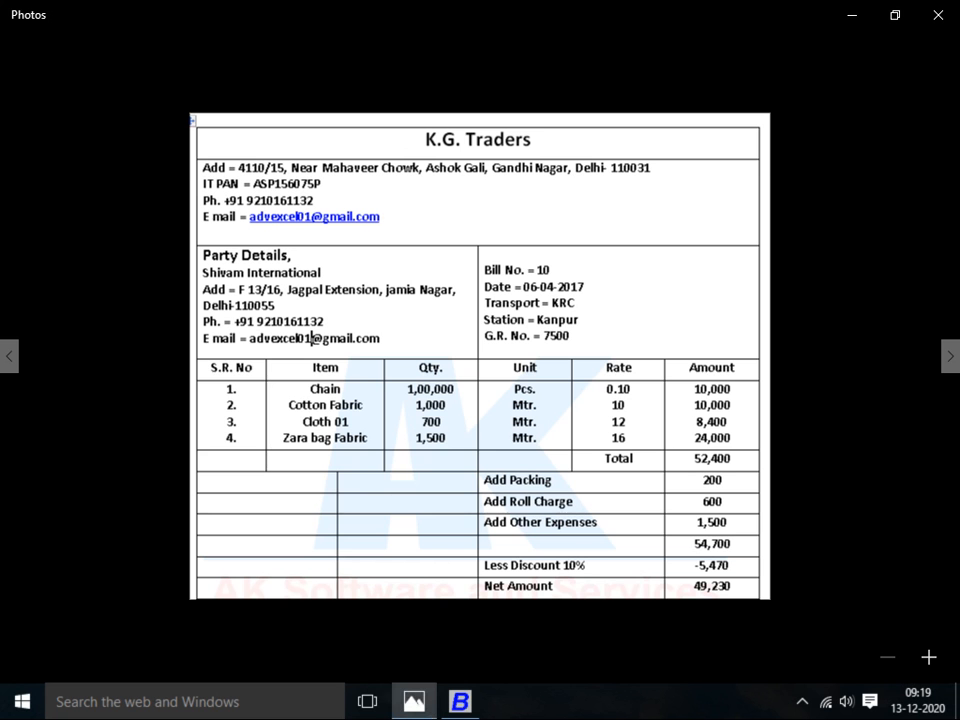
pyautogui.hotkey('alt', 'Tab')
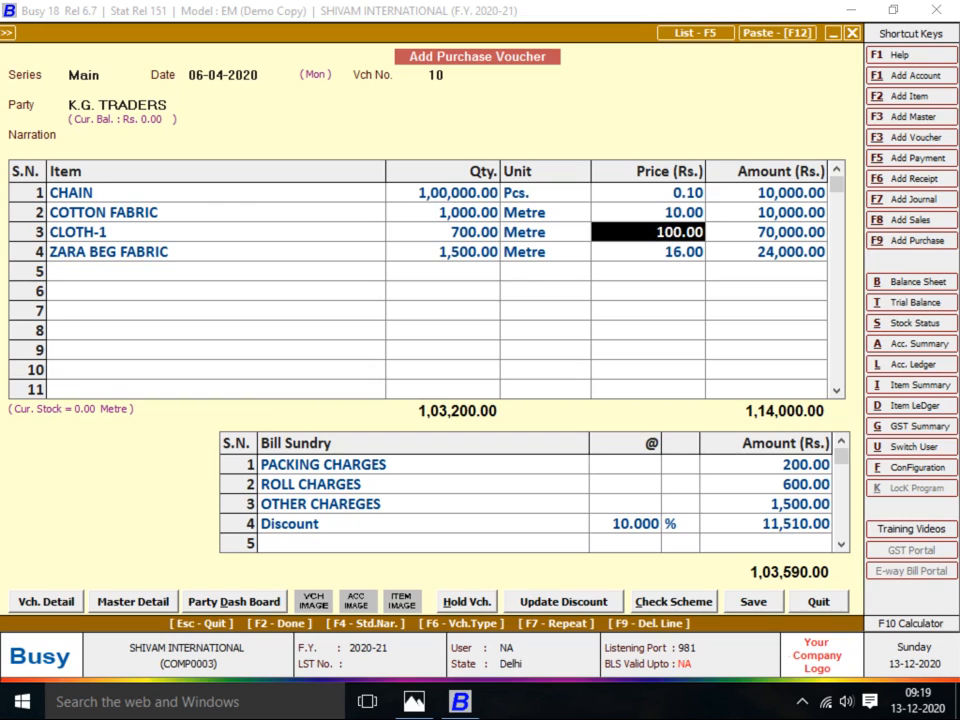
pyautogui.write('12')
pyautogui.press('Return')
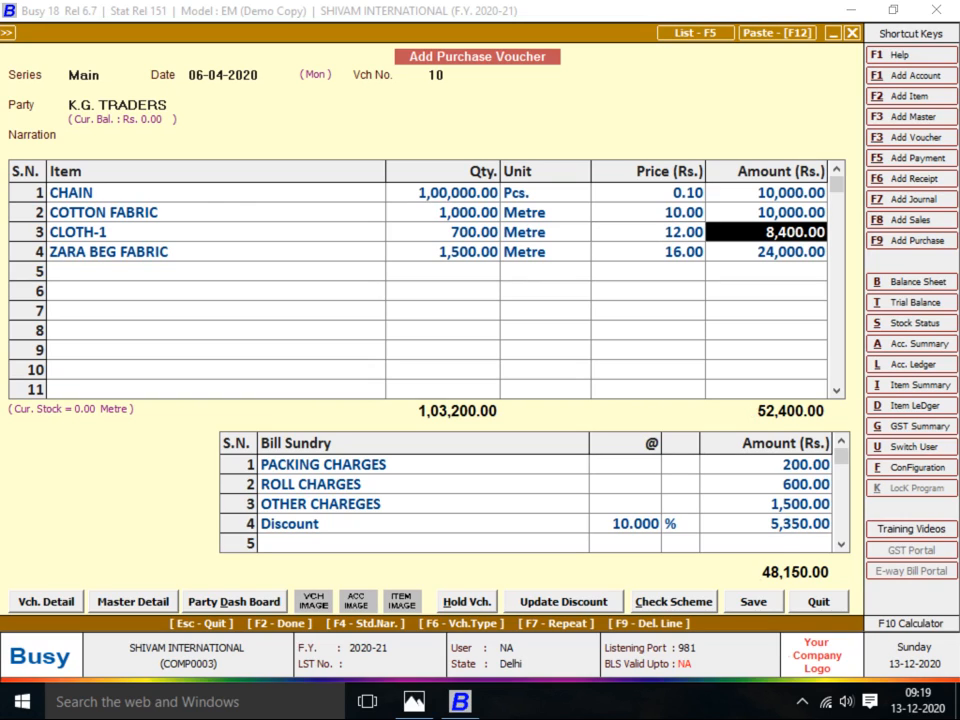
# Check the voucher's item quantities against the bill image
pyautogui.hotkey('alt', 'Tab')
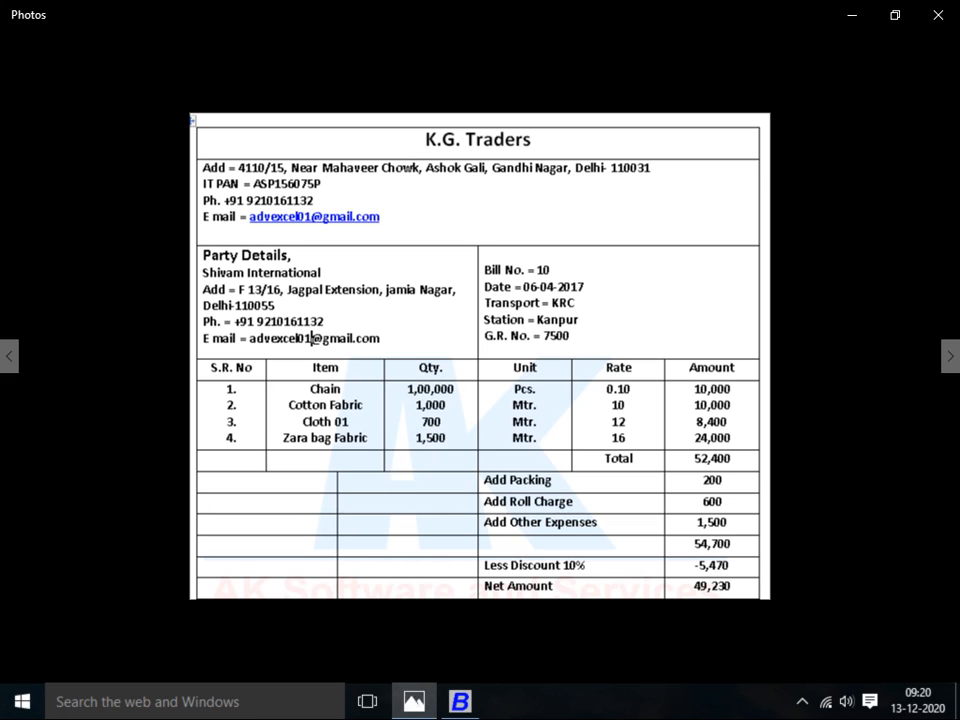
pyautogui.hotkey('alt', 'Tab')
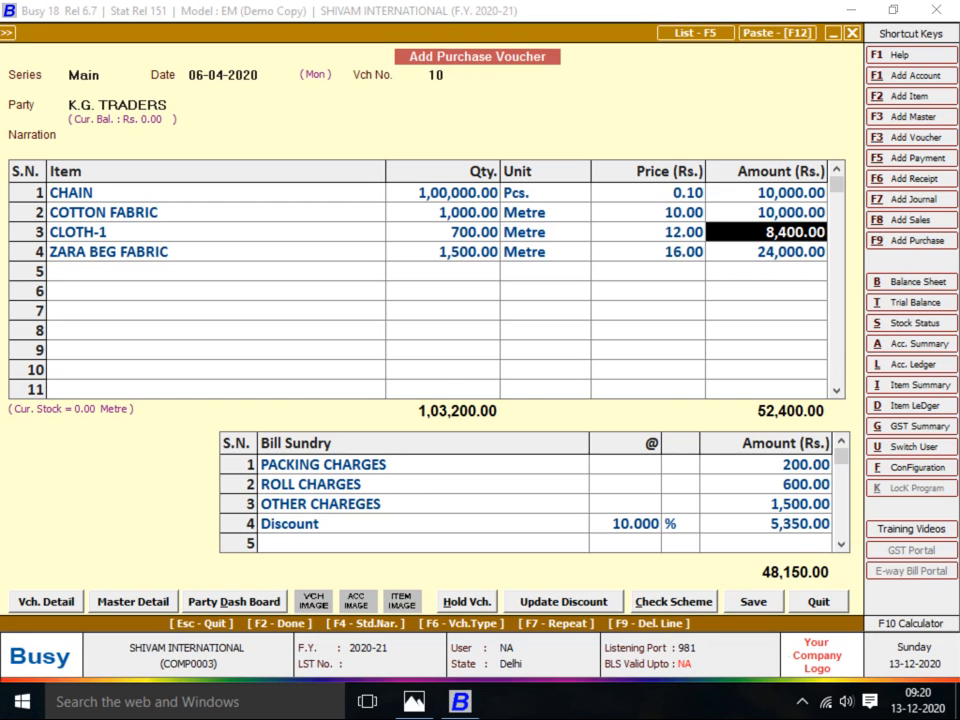
pyautogui.press('Up')
pyautogui.press('Up')
pyautogui.press('Left')
pyautogui.press('Left')
pyautogui.press('Left')
pyautogui.hotkey('alt', 'Tab')
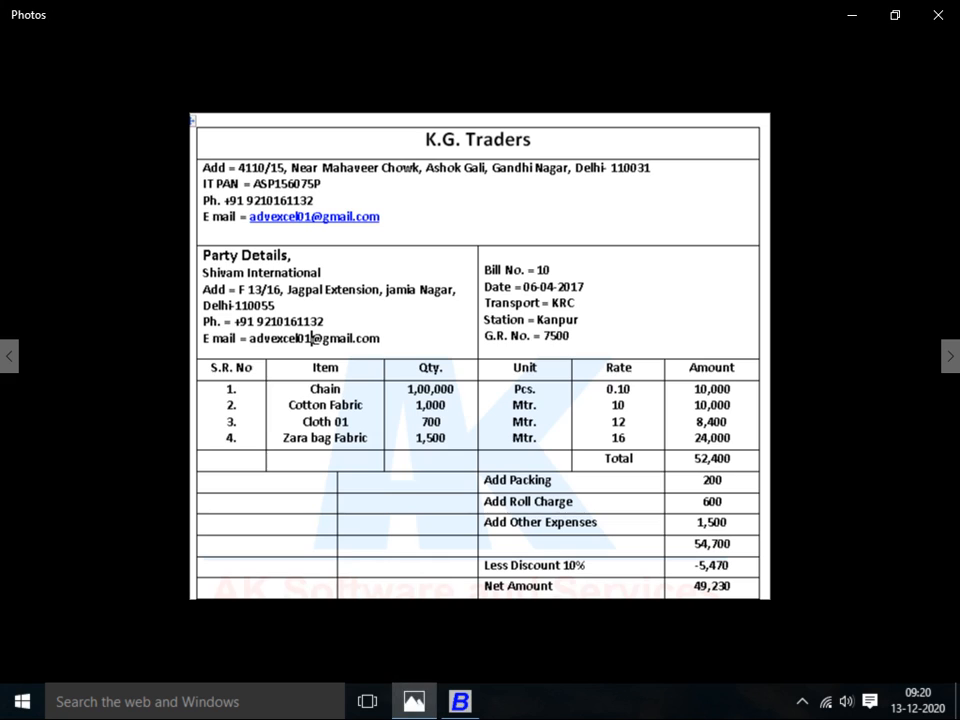
pyautogui.hotkey('alt', 'Tab')
pyautogui.press('Down')
pyautogui.hotkey('alt', 'Tab')
pyautogui.hotkey('alt', 'Tab')
pyautogui.press('Down')
pyautogui.press('Down')
pyautogui.press('Right')
pyautogui.press('Right')
# Compare the CHAIN and COTTON FABRIC prices with the bill image
pyautogui.press('Up')
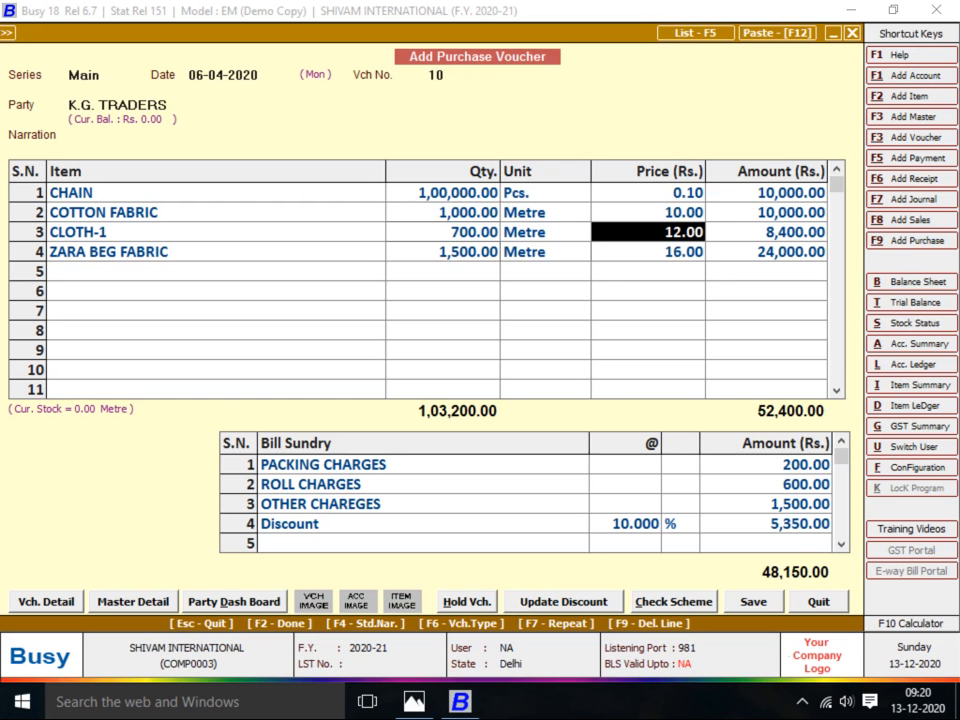
pyautogui.press('Up')
pyautogui.press('Up')
pyautogui.hotkey('alt', 'Tab')
pyautogui.hotkey('alt', 'Tab')
pyautogui.press('Down')
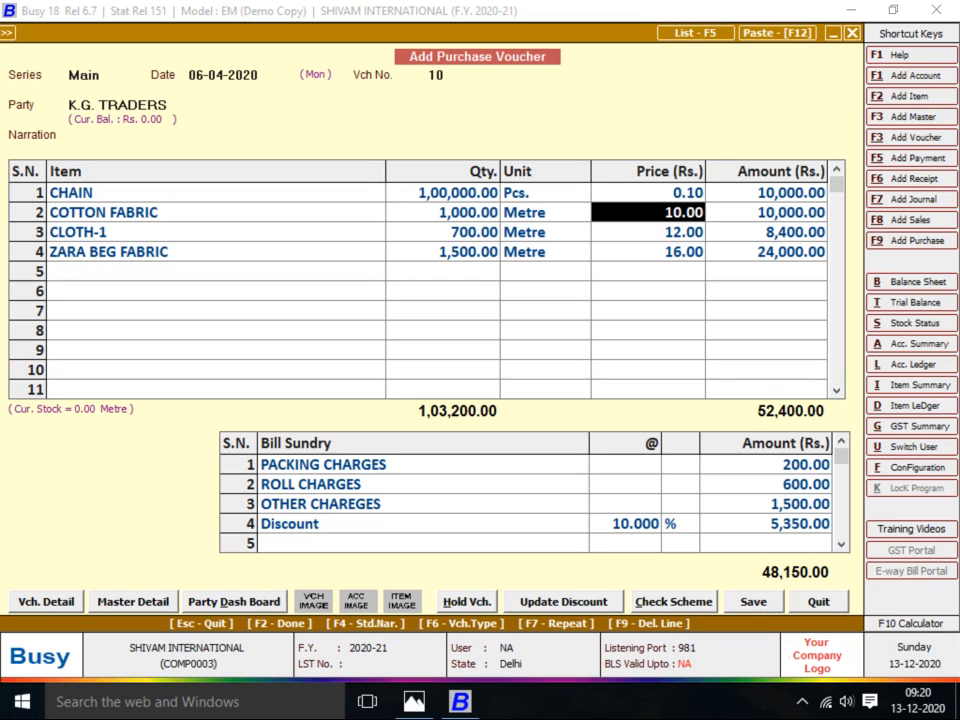
pyautogui.press('Up')
pyautogui.press('Down')
pyautogui.hotkey('alt', 'Tab')
pyautogui.hotkey('alt', 'Return')
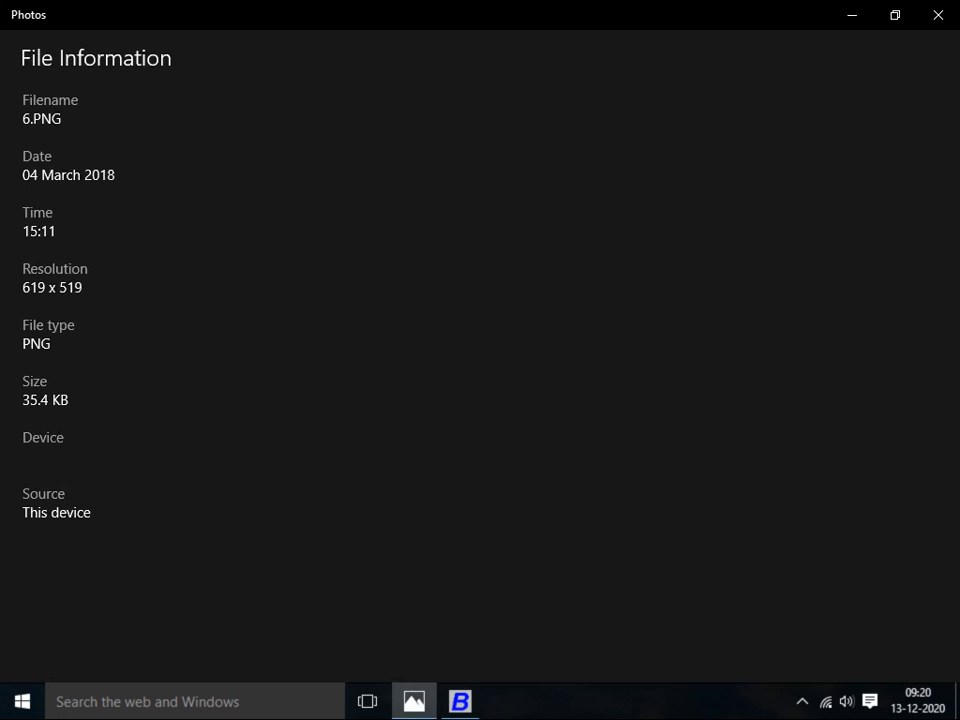
pyautogui.hotkey('alt', 'Return')
pyautogui.hotkey('alt', 'Tab')
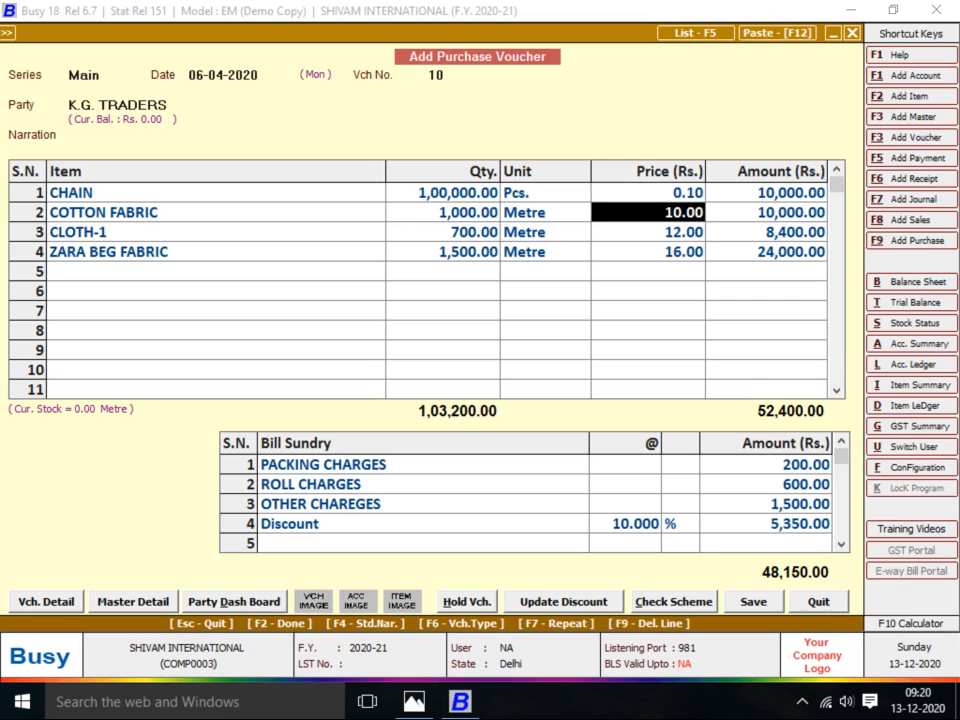
pyautogui.press('Down')
pyautogui.press('Down')
# Review the bill sundry charges and the 10% discount (5,350.00) against the bill
pyautogui.press('Tab')
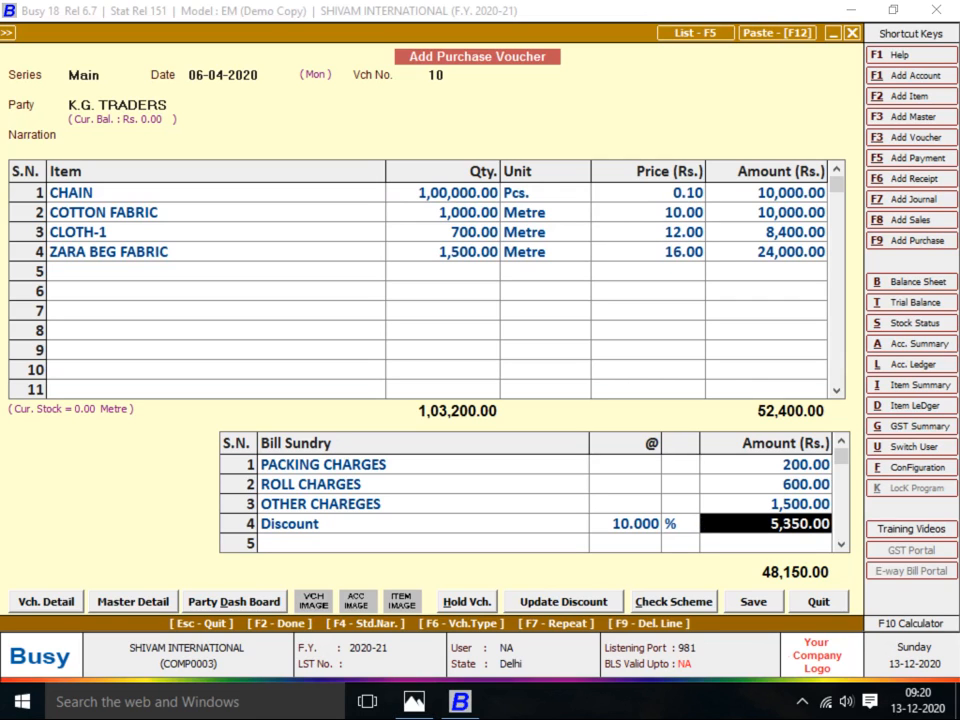
pyautogui.hotkey('alt', 'Tab')
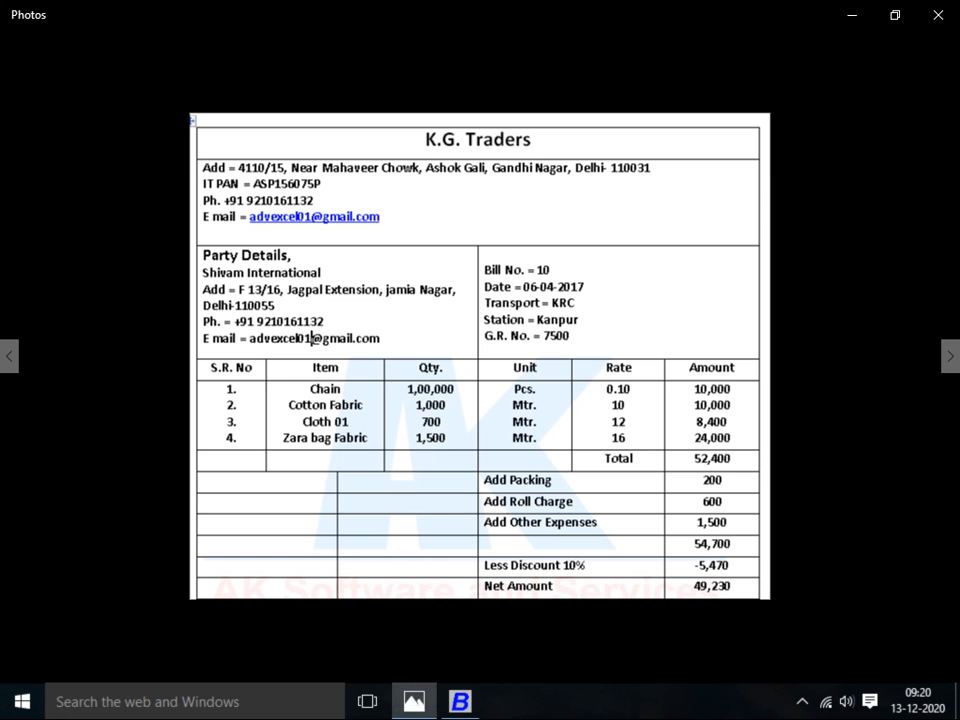
pyautogui.hotkey('alt', 'Tab')
pyautogui.press('Up')
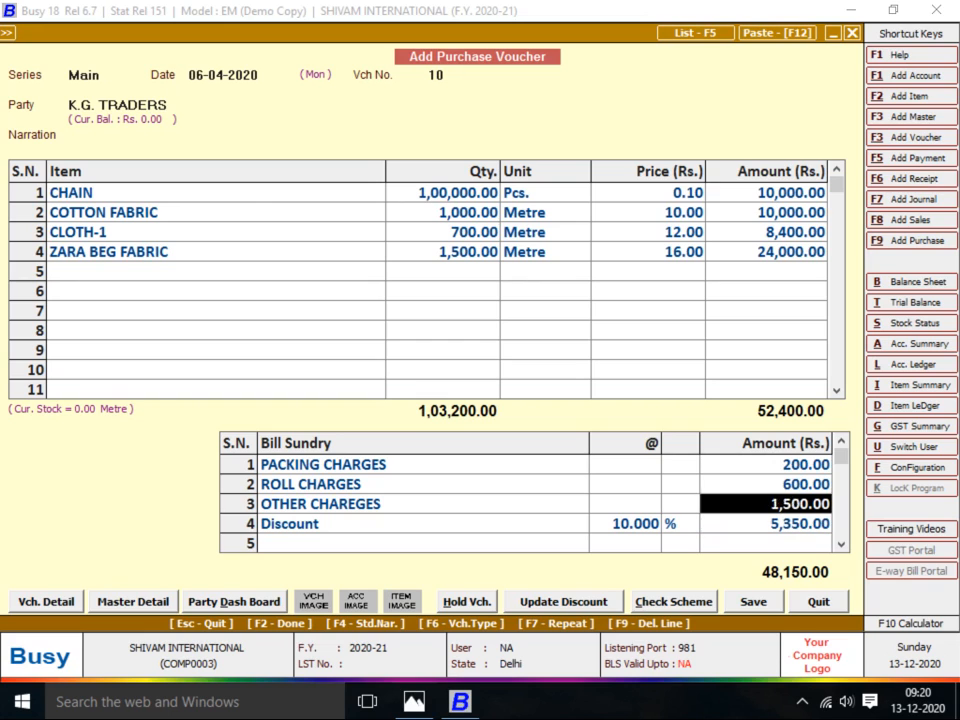
pyautogui.press('Up')
pyautogui.press('Up')
pyautogui.press('Down')
pyautogui.hotkey('alt', 'Tab')
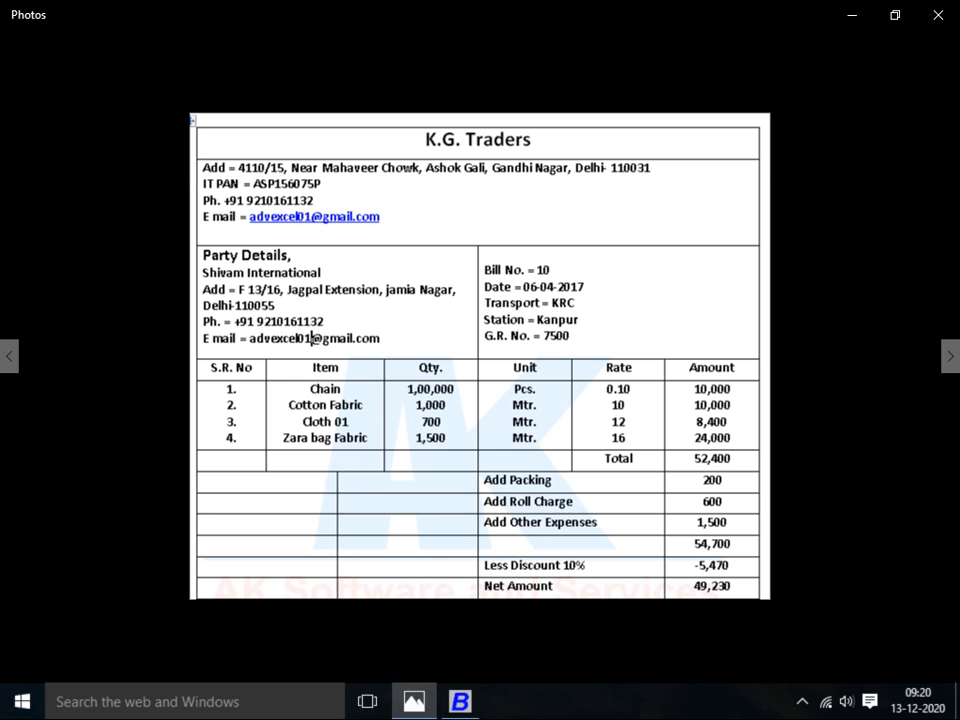
pyautogui.hotkey('alt', 'Tab')
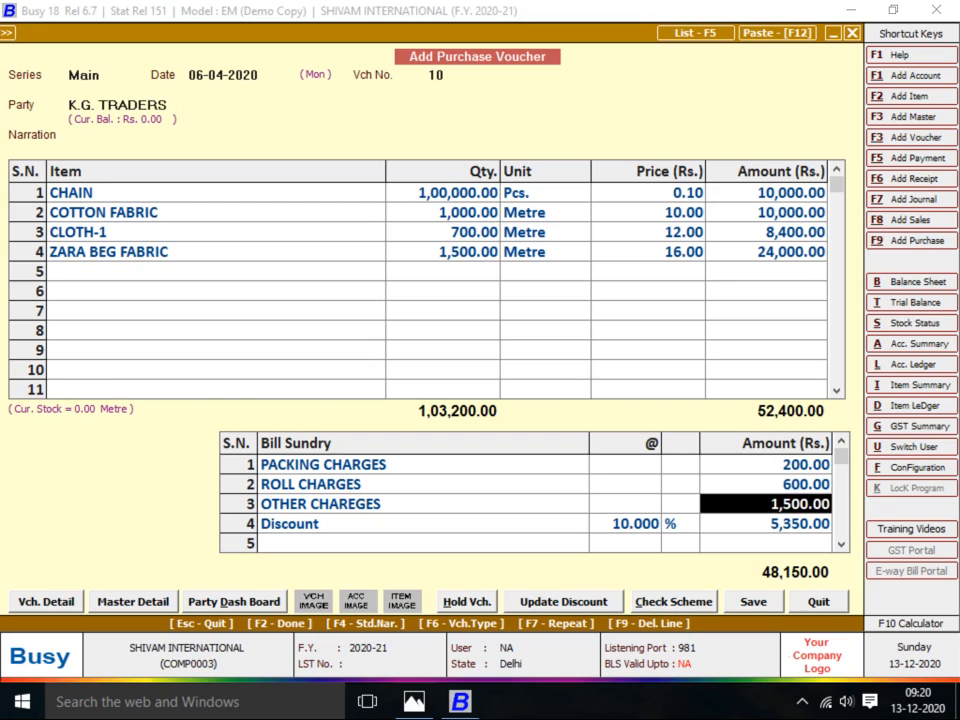
pyautogui.press('Left')
pyautogui.press('Down')
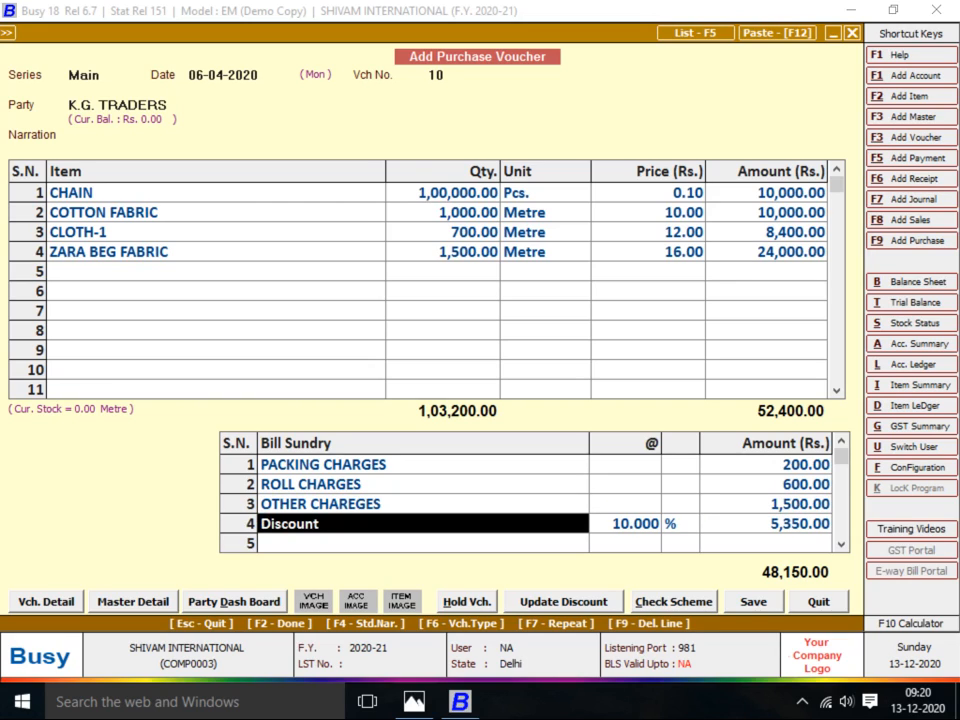
pyautogui.press('Return')
pyautogui.hotkey('alt', 'Tab')
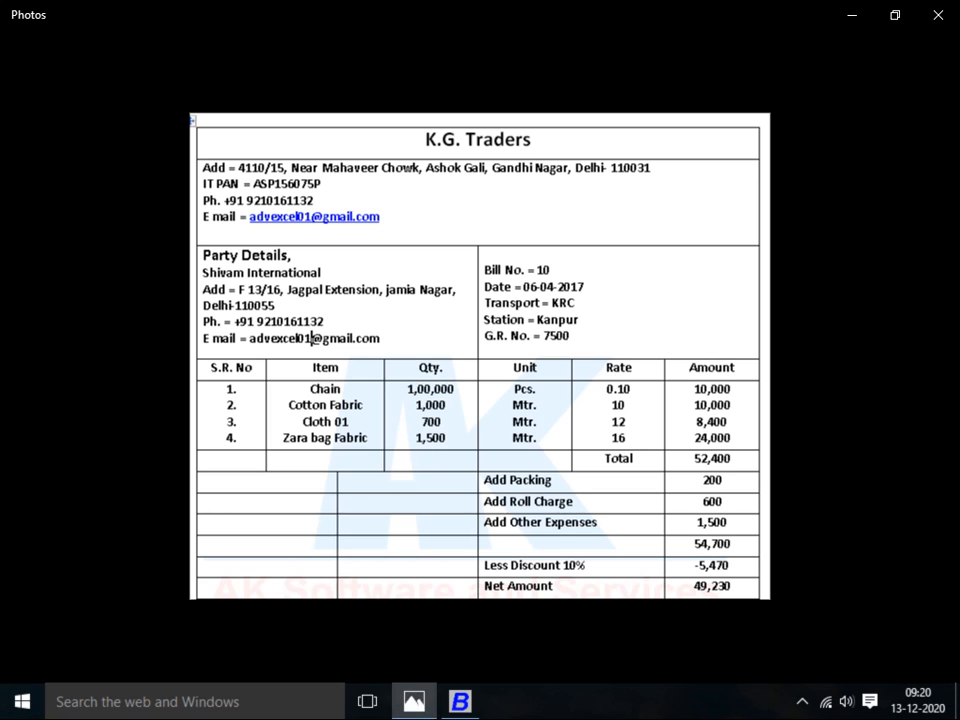
pyautogui.hotkey('alt', 'Tab')
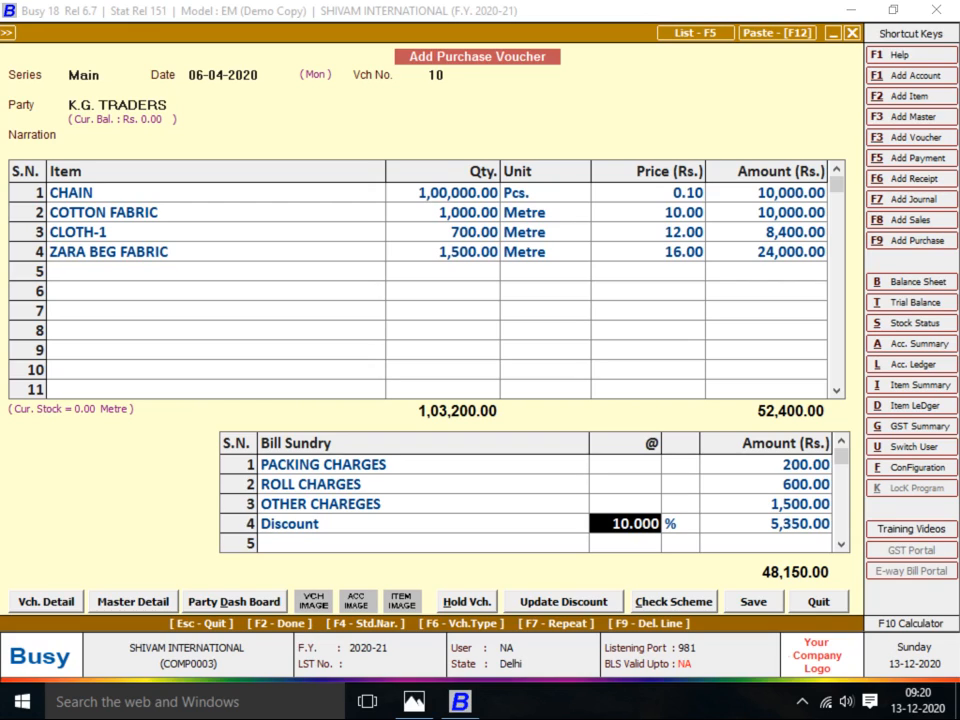
# Open the ROLL CHARGES bill sundry master for modification with Ctrl+Enter
pyautogui.press('pageup')
pyautogui.press('pageup')
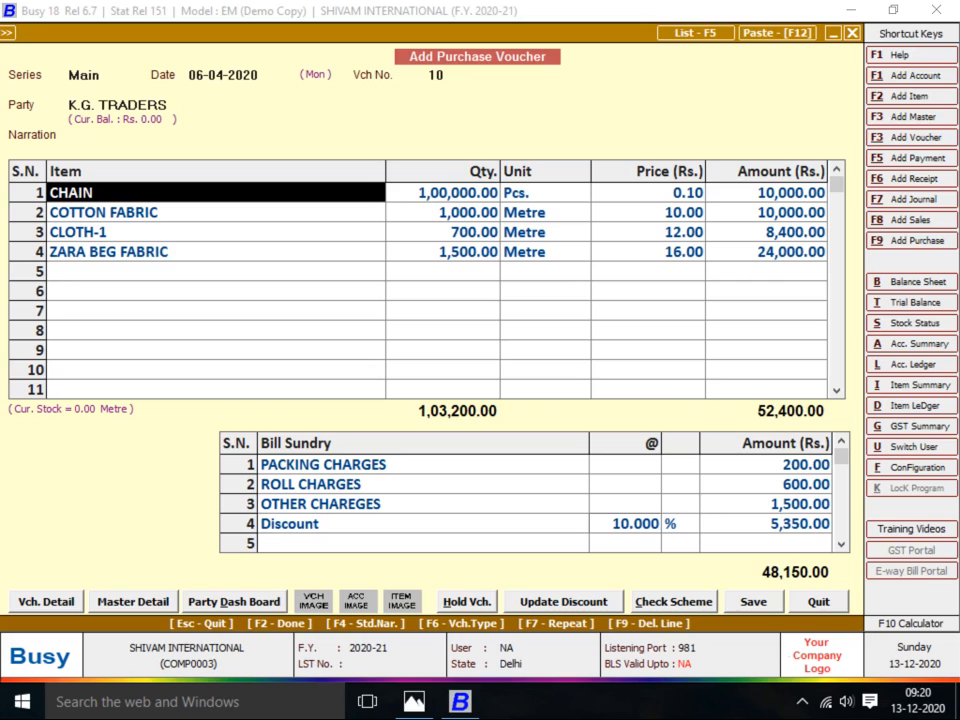
pyautogui.click(400, 484)
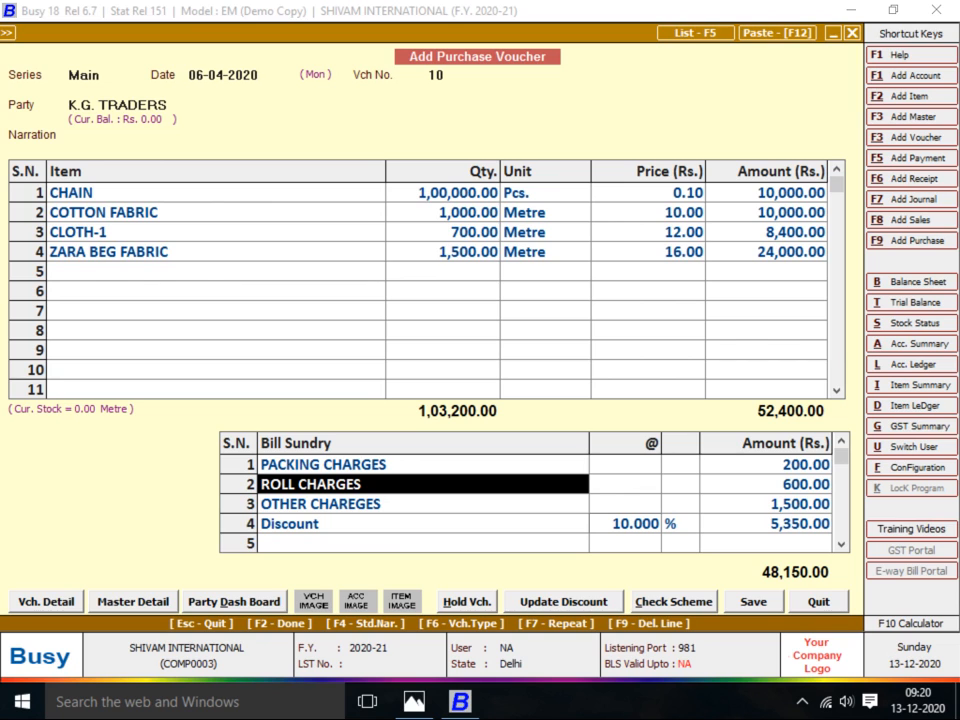
pyautogui.hotkey('ctrl', 'Return')
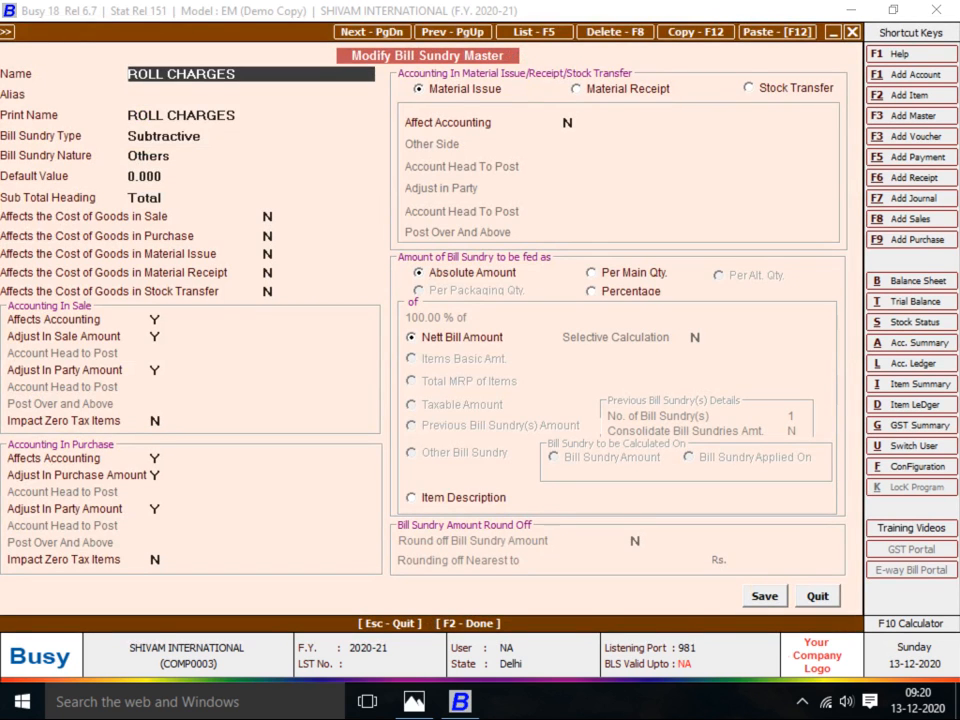
# Change the ROLL CHARGES bill sundry type to Additive and save the master
pyautogui.press('Return')
pyautogui.press('Return')
pyautogui.press('Return')
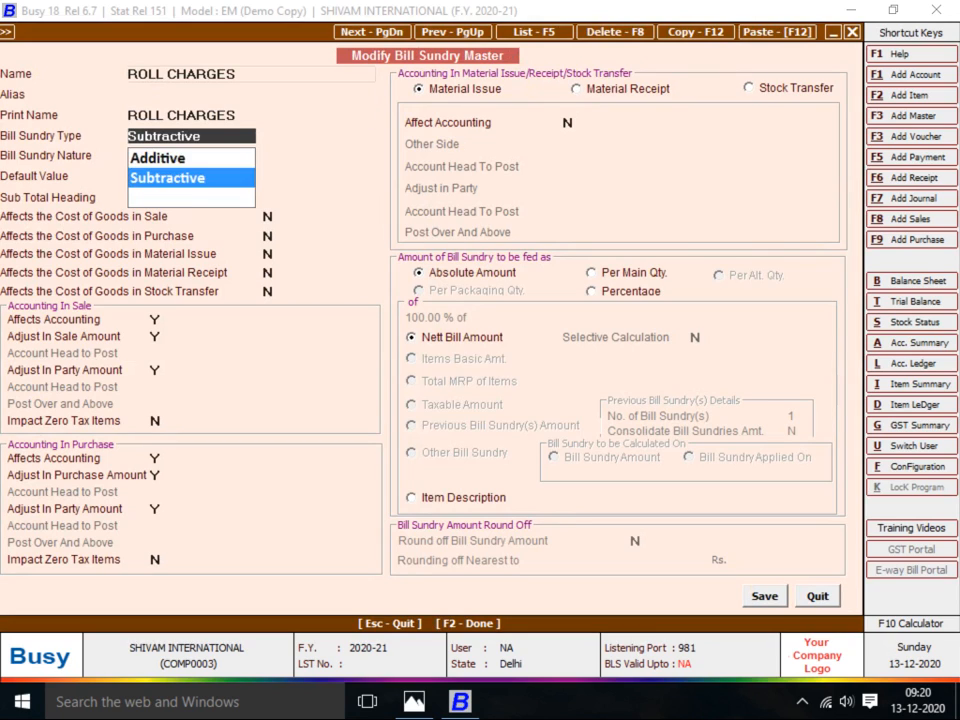
pyautogui.press('Up')
pyautogui.press('Return')
pyautogui.press('Return')
pyautogui.press('Return')
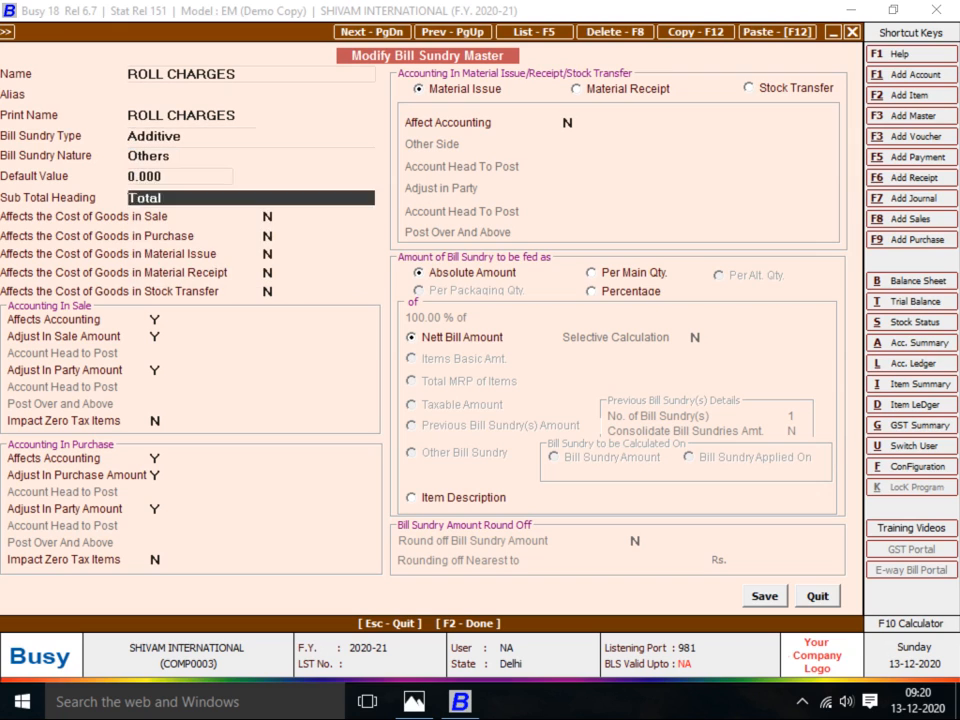
pyautogui.press('Return')
pyautogui.press('Return')
pyautogui.press('Return')
pyautogui.press('Return')
pyautogui.press('Return')
pyautogui.press('Return')
pyautogui.press('F2')
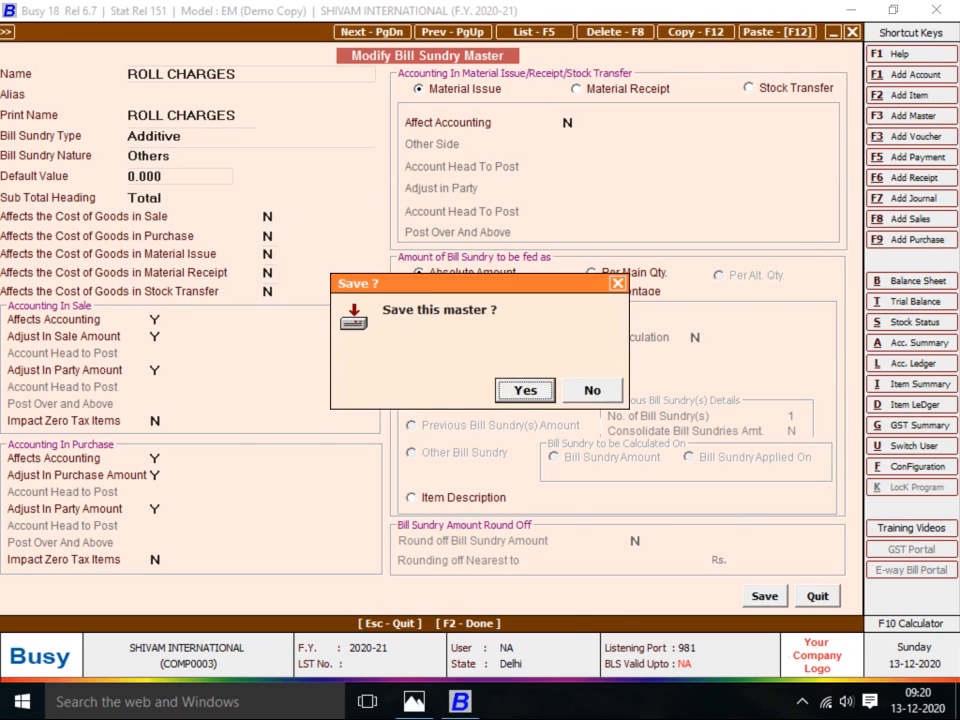
pyautogui.press('Return')
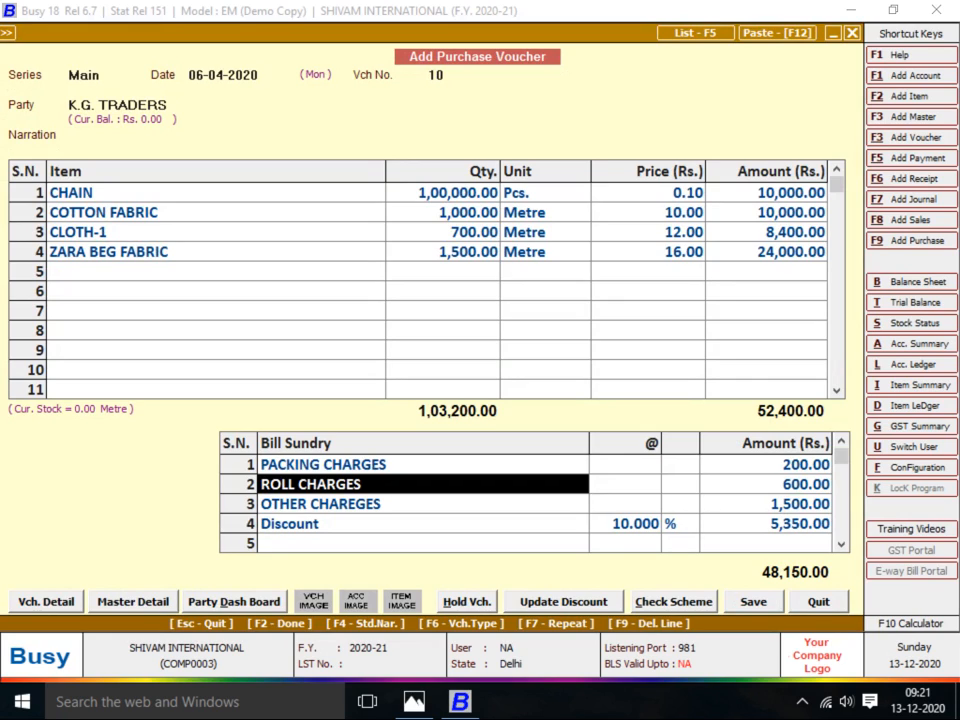
# Re-select ROLL CHARGES in row 2 with amount 600 and finish the charges
pyautogui.press('Right')
pyautogui.press('Left')
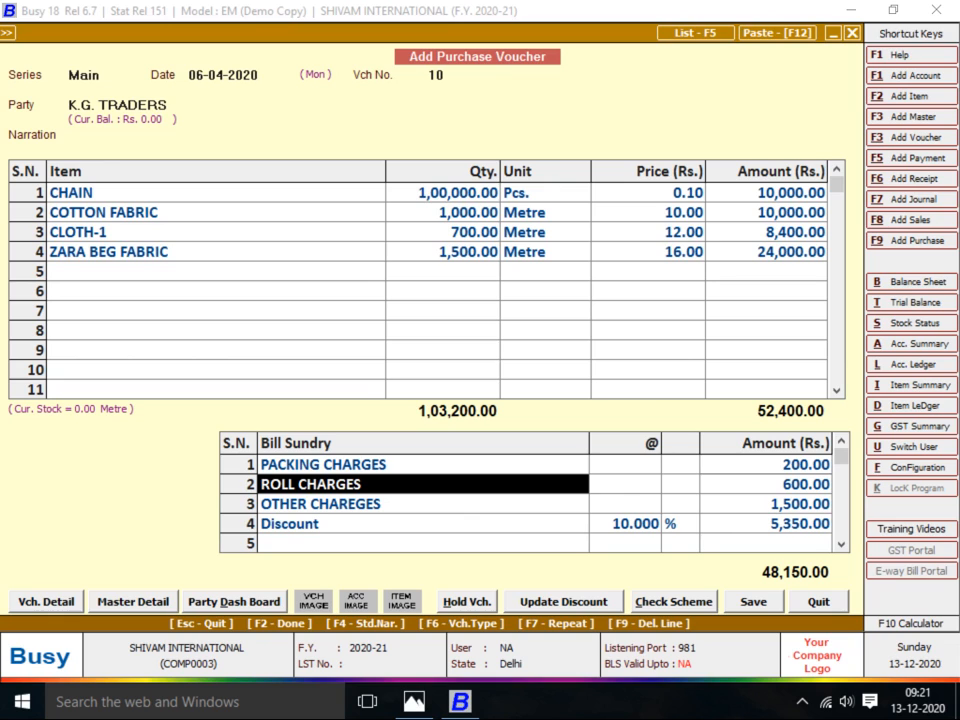
pyautogui.write('PAC')
pyautogui.press('Return')
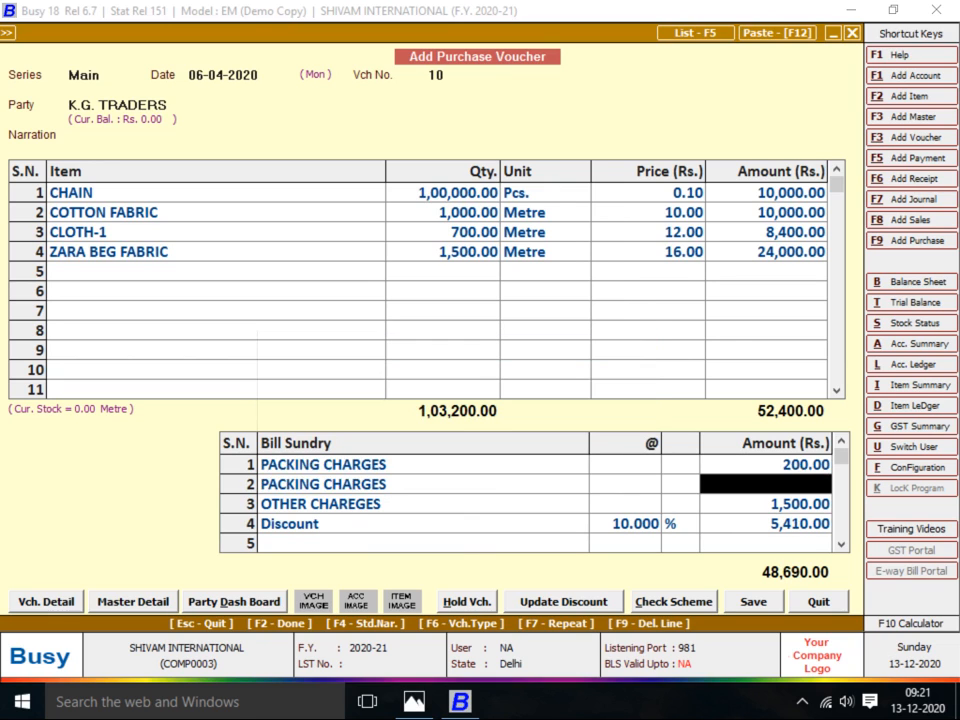
pyautogui.write('ROL')
pyautogui.press('Return')
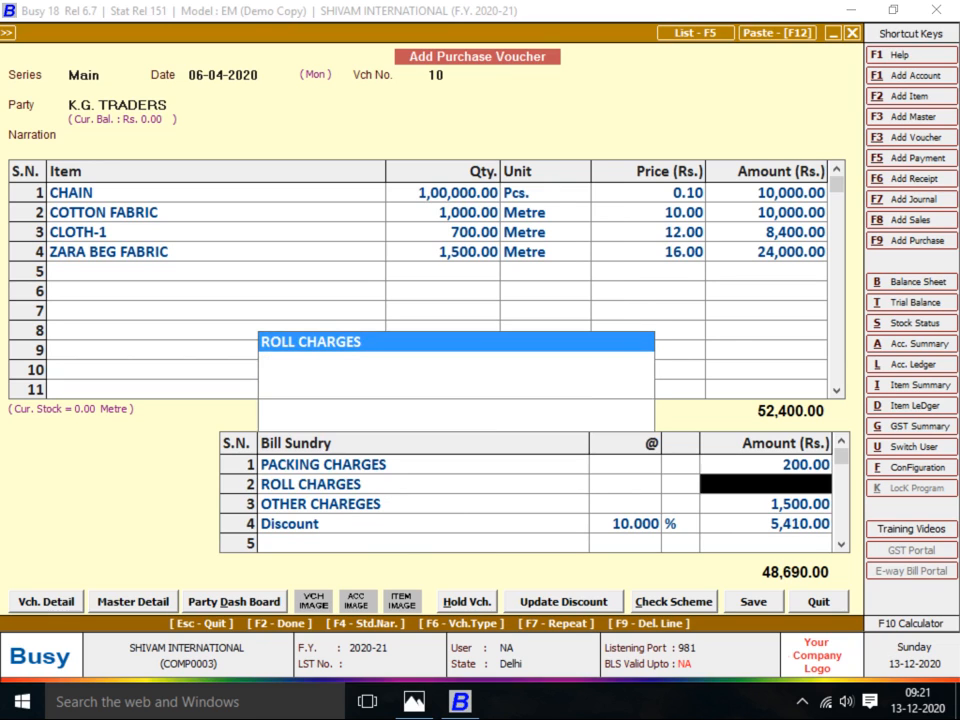
pyautogui.write('600')
pyautogui.press('Return')
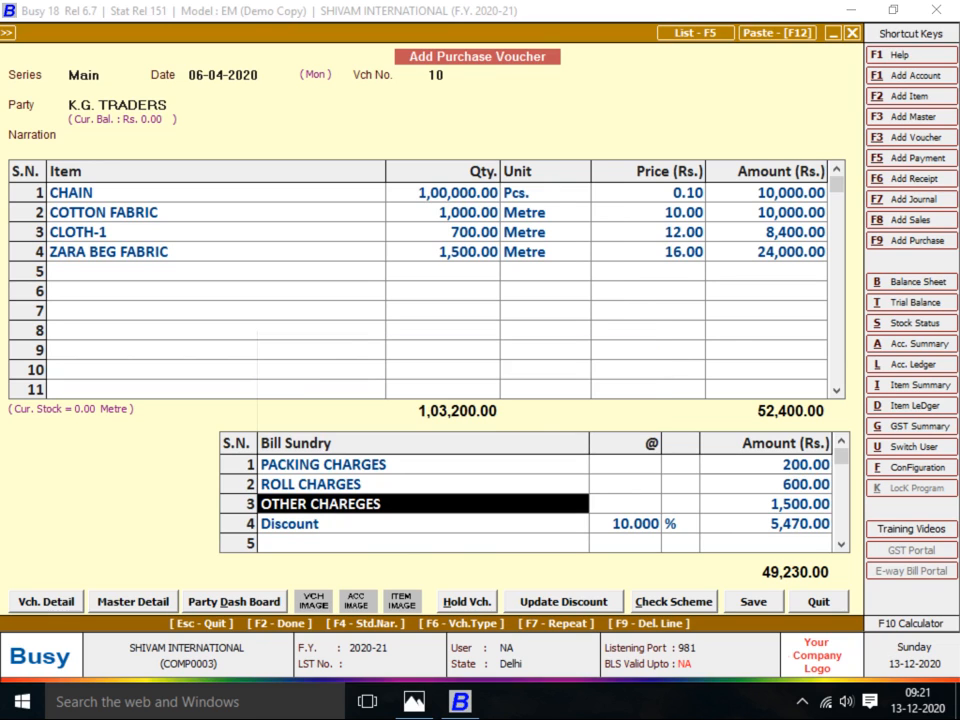
pyautogui.hotkey('alt', 'Tab')
pyautogui.hotkey('alt', 'Tab')
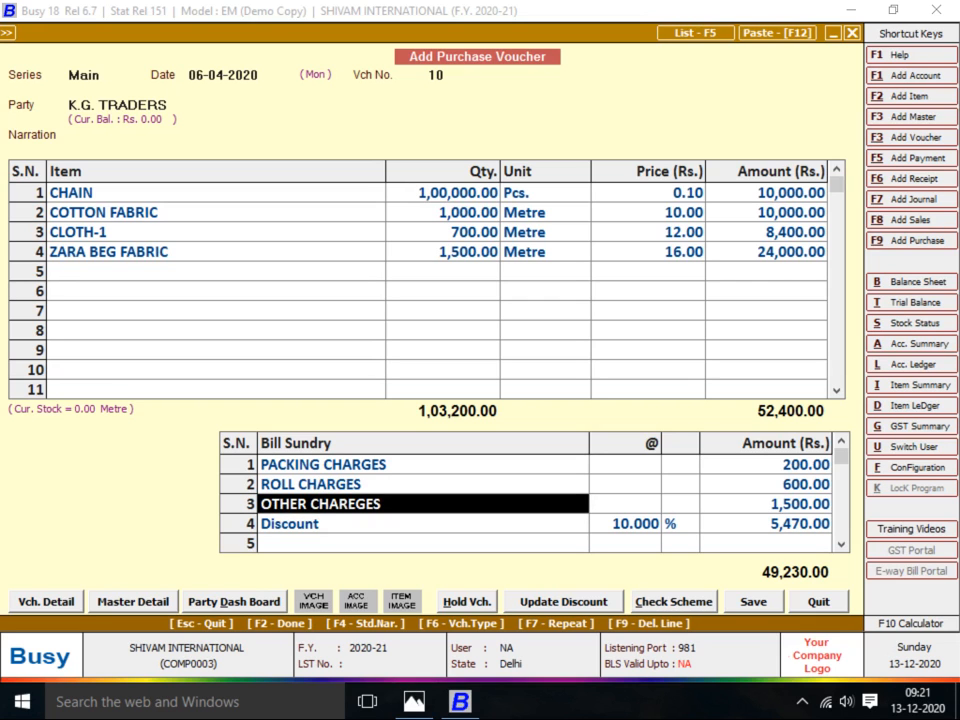
pyautogui.press('Return')
pyautogui.press('Return')
pyautogui.press('F2')
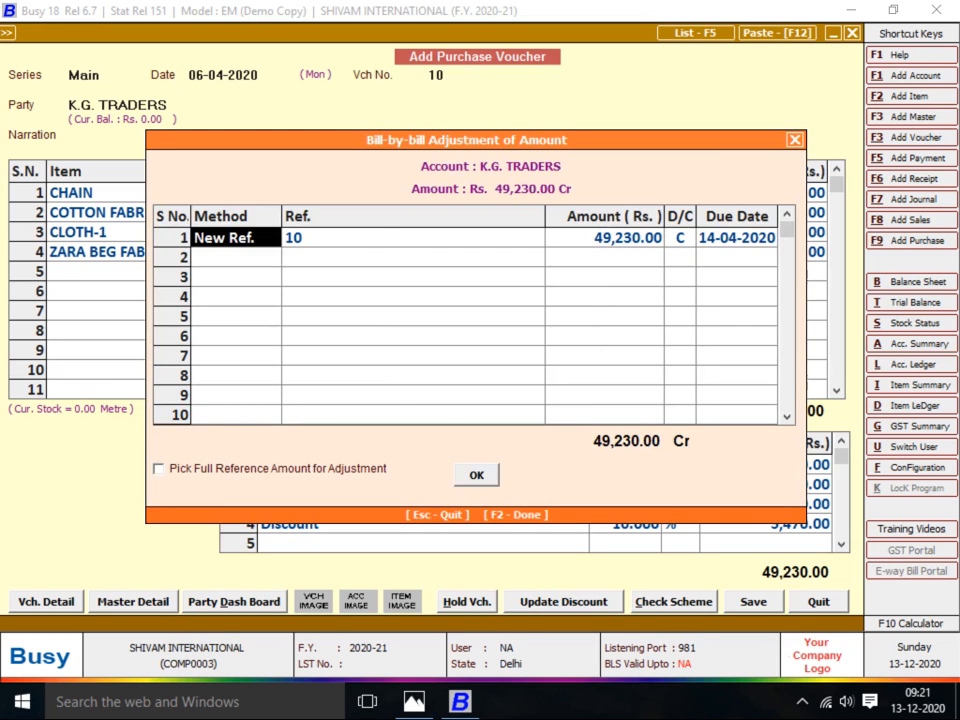
# Save the K.G. Traders voucher with bill reference 49,230.00 and transporter ACC SERVIES
pyautogui.press('F2')
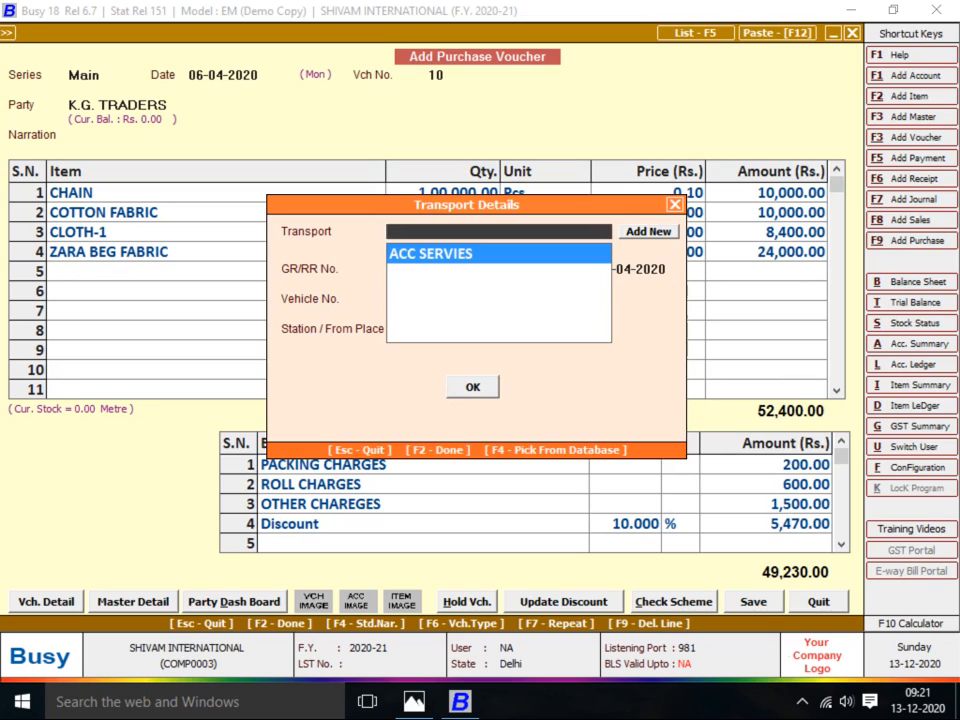
pyautogui.press('Return')
pyautogui.press('Return')
pyautogui.press('Return')
pyautogui.press('F2')
pyautogui.press('Return')
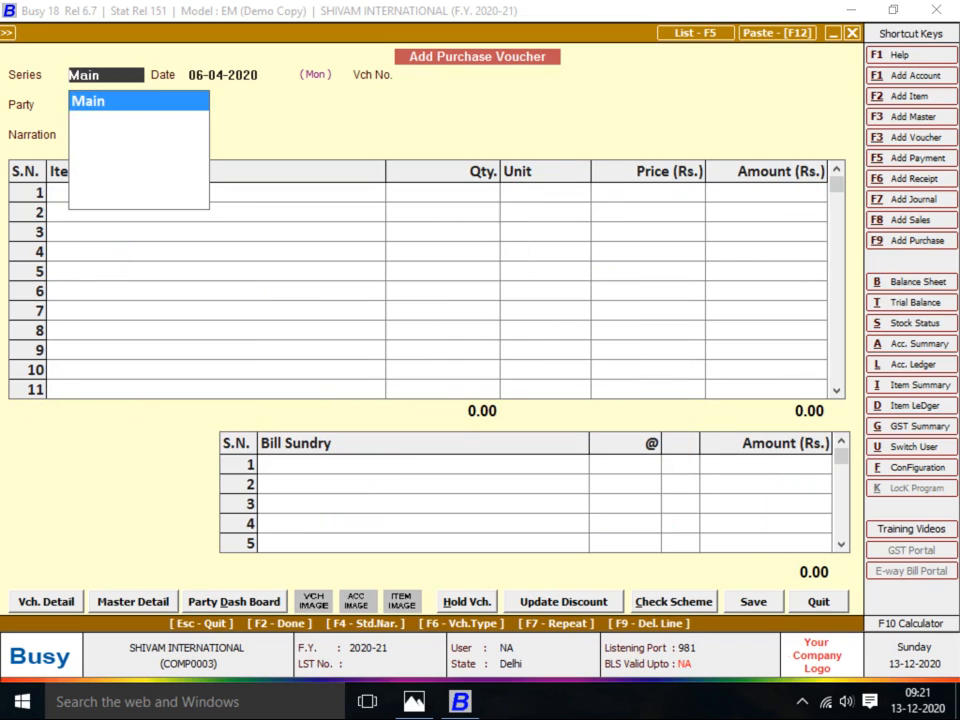
# Bring up the Bhavesh Trading Company bill image, then return to the blank purchase voucher
pyautogui.hotkey('alt', 'Tab')
pyautogui.press('Right')
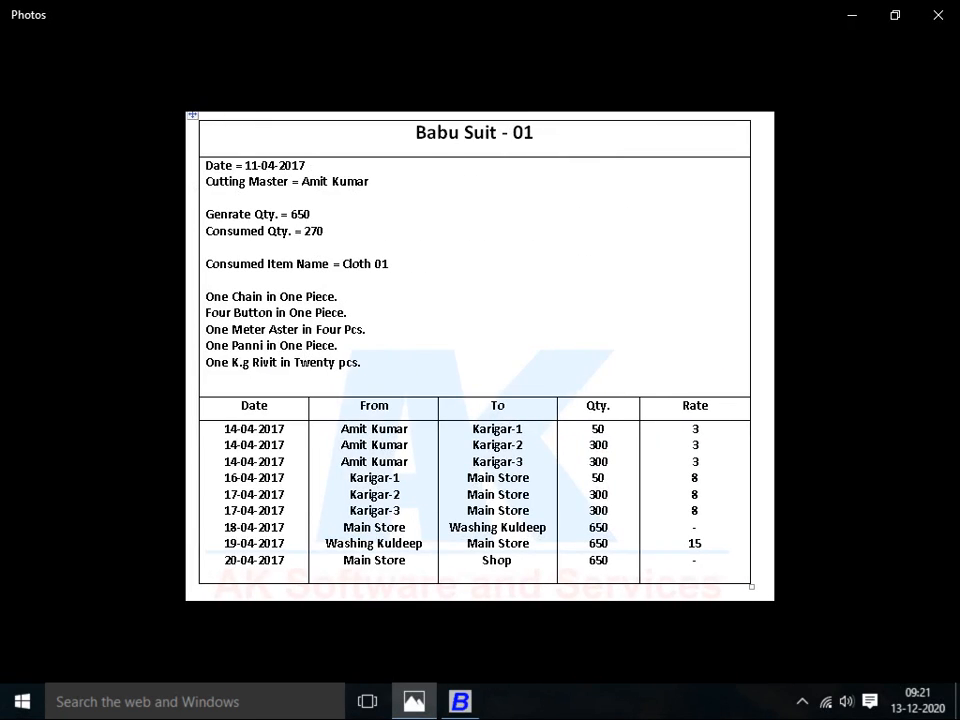
pyautogui.hotkey('alt', 'Tab')
pyautogui.hotkey('alt', 'Tab')
pyautogui.press('Left')
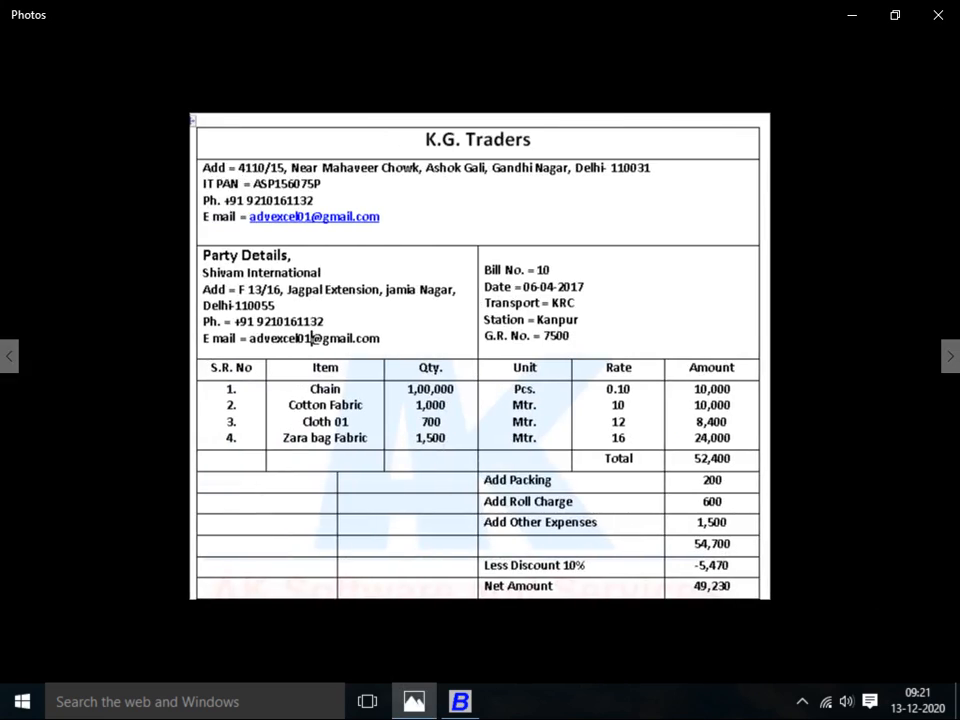
pyautogui.press('Left')
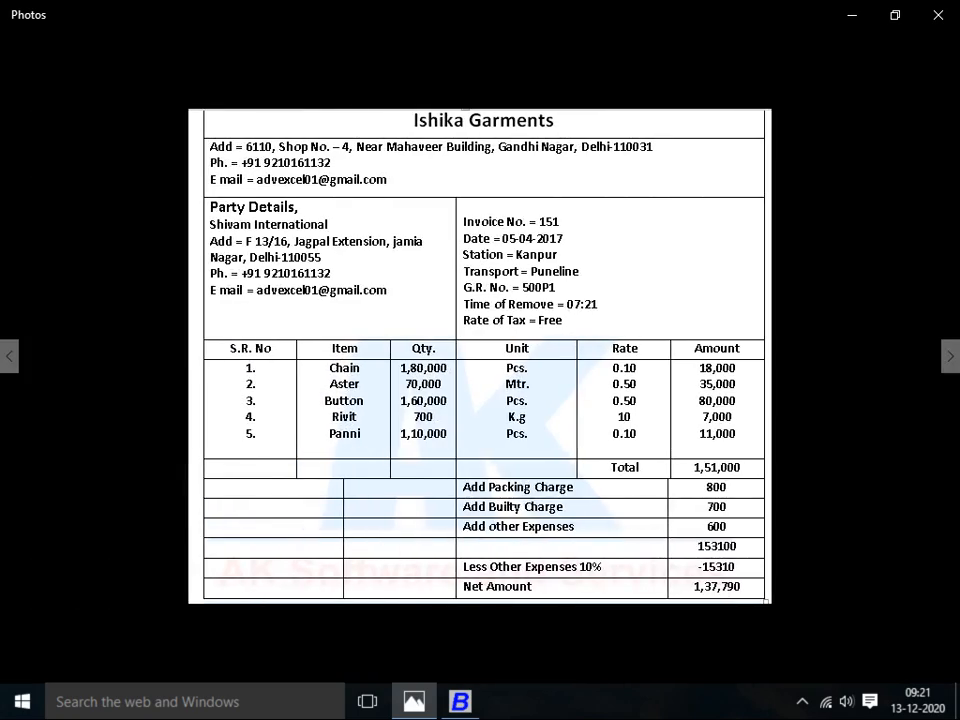
pyautogui.press('Right')
pyautogui.press('Right')
pyautogui.press('Right')
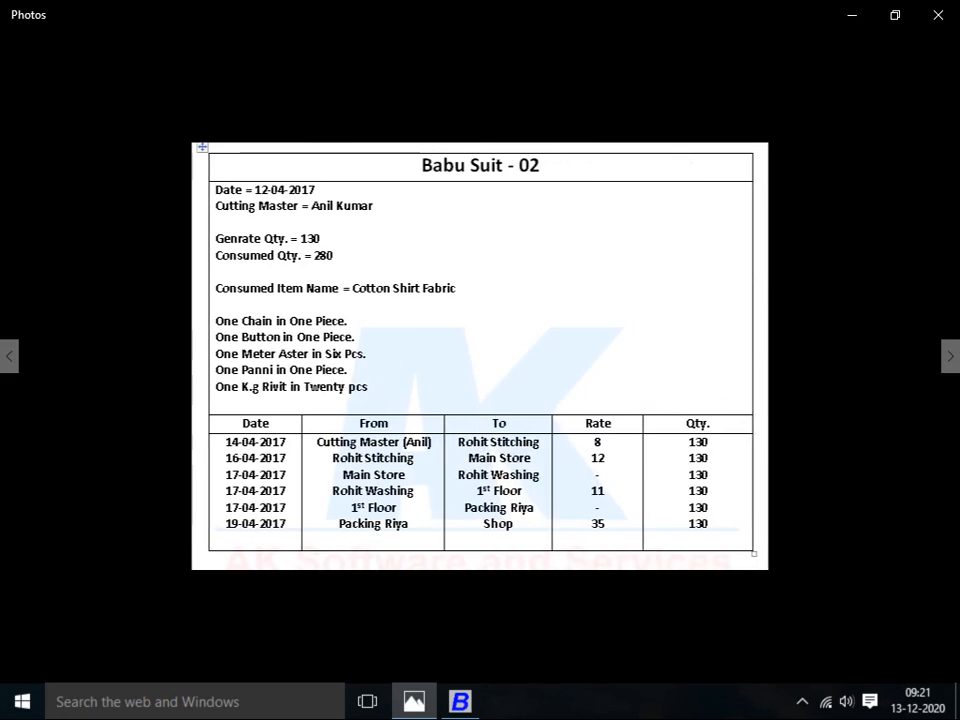
pyautogui.press('Right')
pyautogui.press('Right')
pyautogui.press('Right')
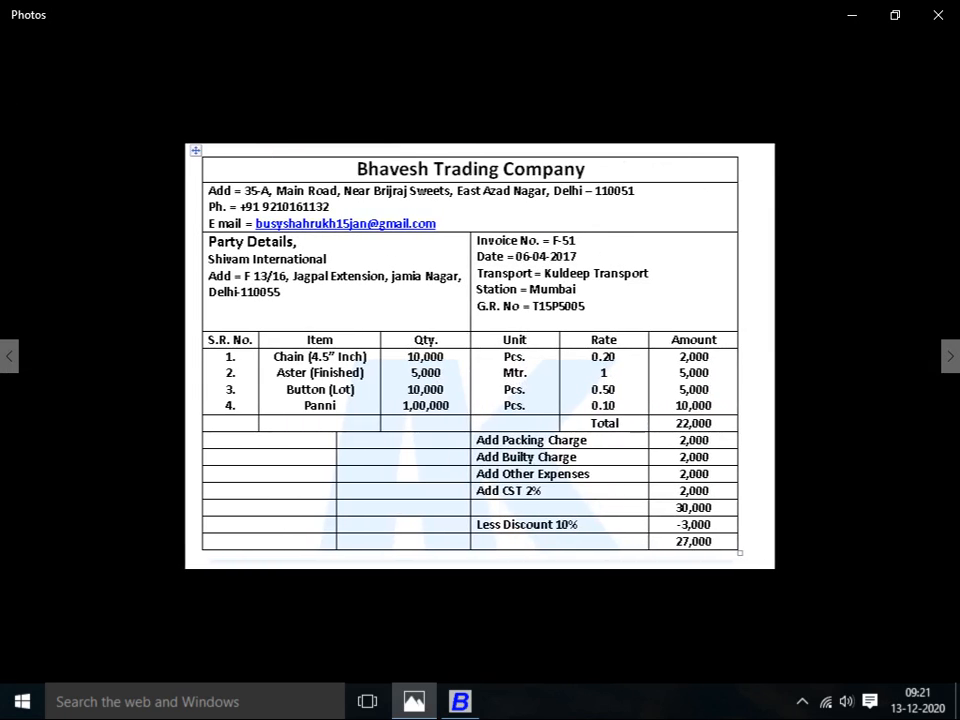
pyautogui.hotkey('alt', 'Tab')
pyautogui.hotkey('alt', 'Tab')
pyautogui.hotkey('alt', 'Tab')
pyautogui.hotkey('alt', 'Tab')
pyautogui.hotkey('alt', 'Tab')
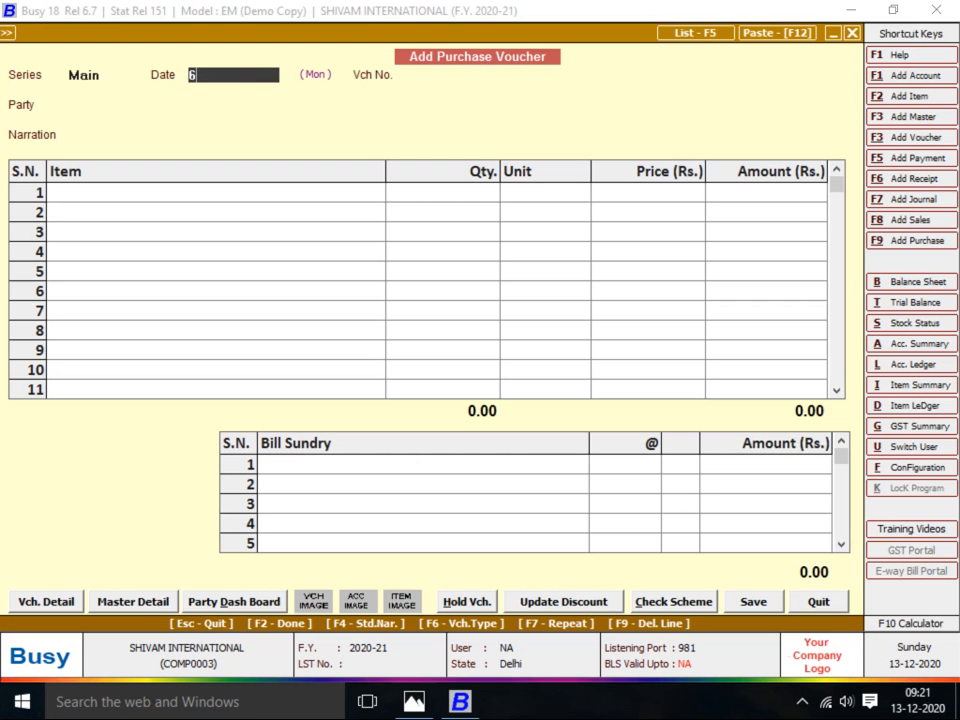
pyautogui.hotkey('alt', 'Tab')
pyautogui.hotkey('alt', 'Tab')
# Enter voucher number F151 and start creating a new party account
pyautogui.press('Return')
pyautogui.write('F151')
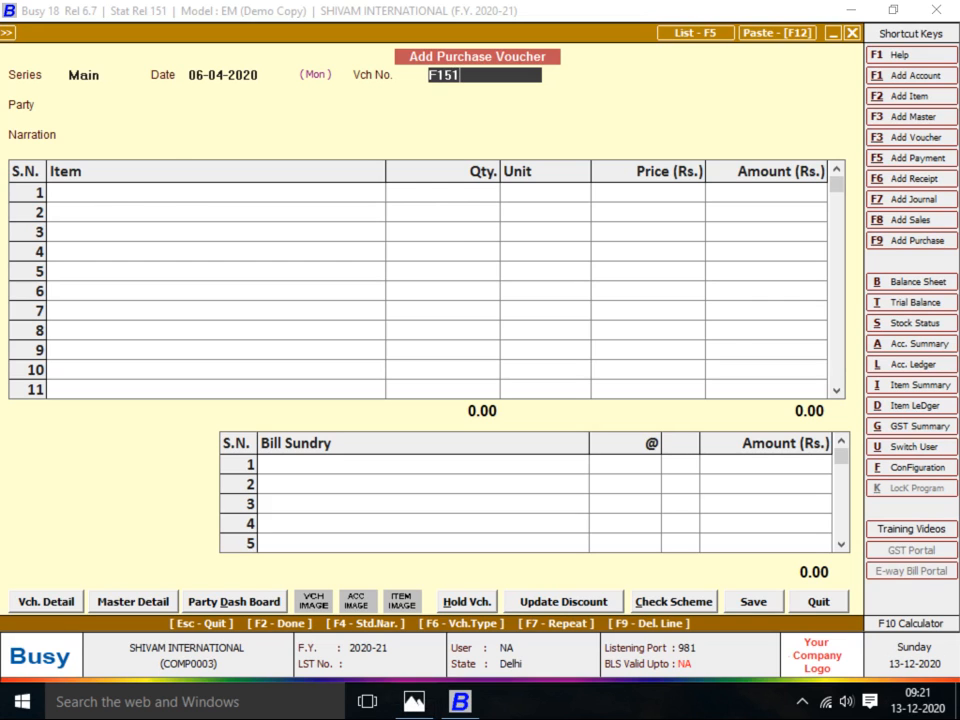
pyautogui.press('Return')
pyautogui.write('B')
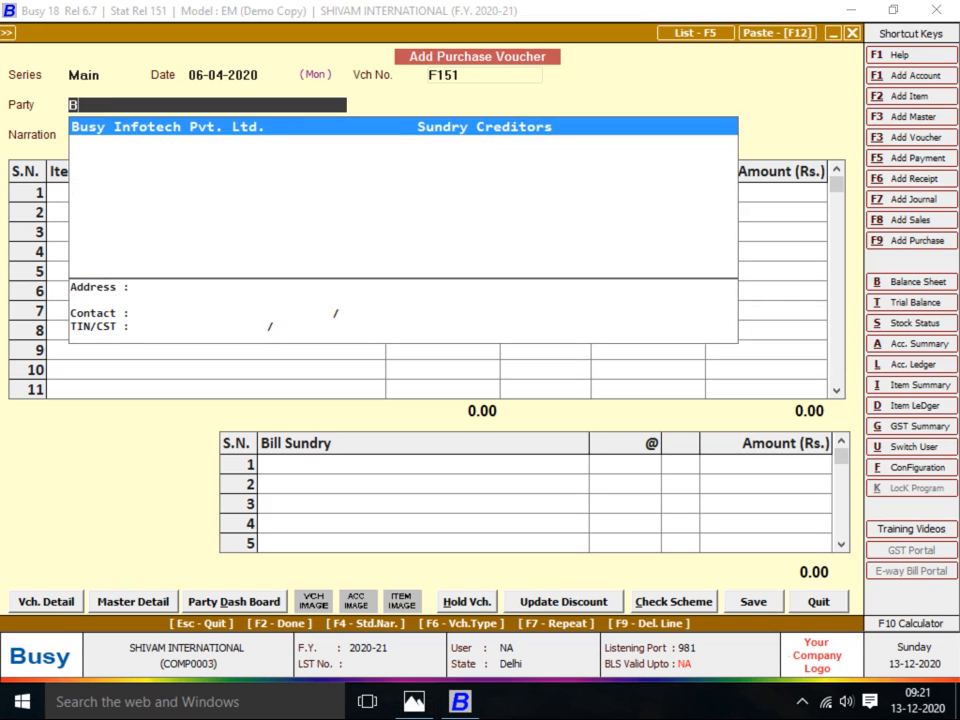
pyautogui.press('F3')
# Name the new account BHAVESH TRADING COM under Sundry Creditors
pyautogui.write('BHYAVE')
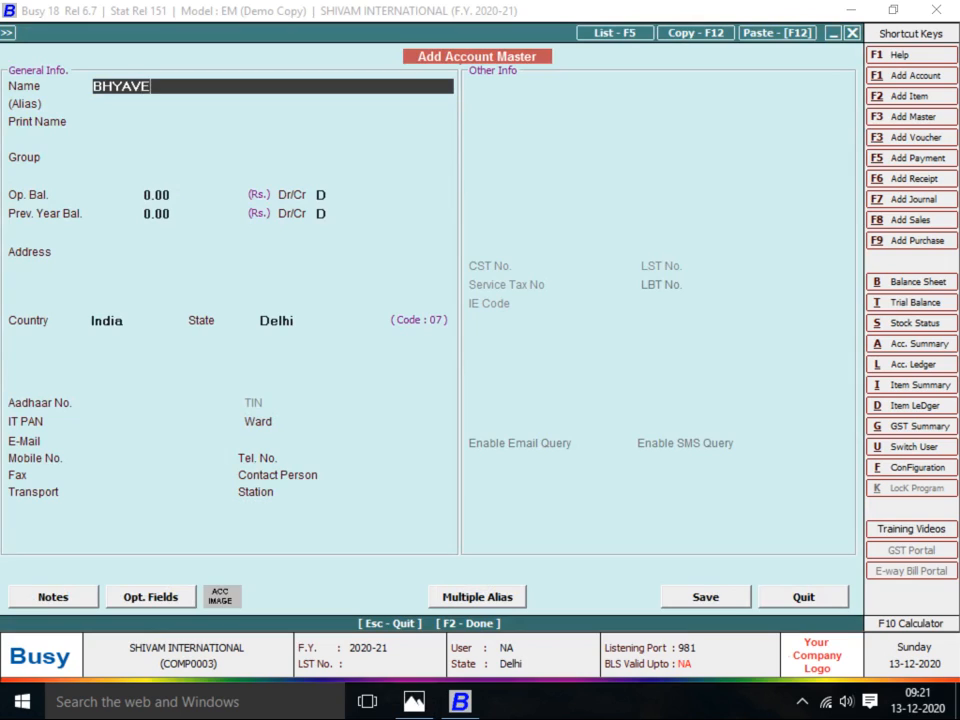
pyautogui.press('BackSpace')
pyautogui.press('BackSpace')
pyautogui.press('BackSpace')
pyautogui.press('BackSpace')
pyautogui.write('AVESH TRADING CO')
pyautogui.write('M')
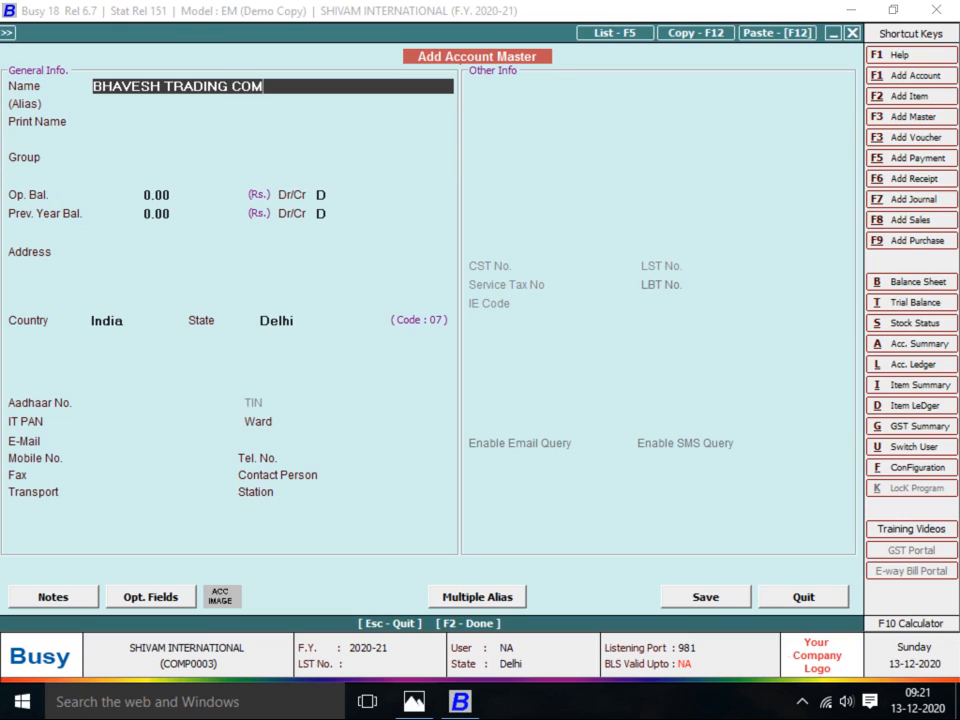
pyautogui.press('Return')
pyautogui.press('Return')
pyautogui.write('SUN')
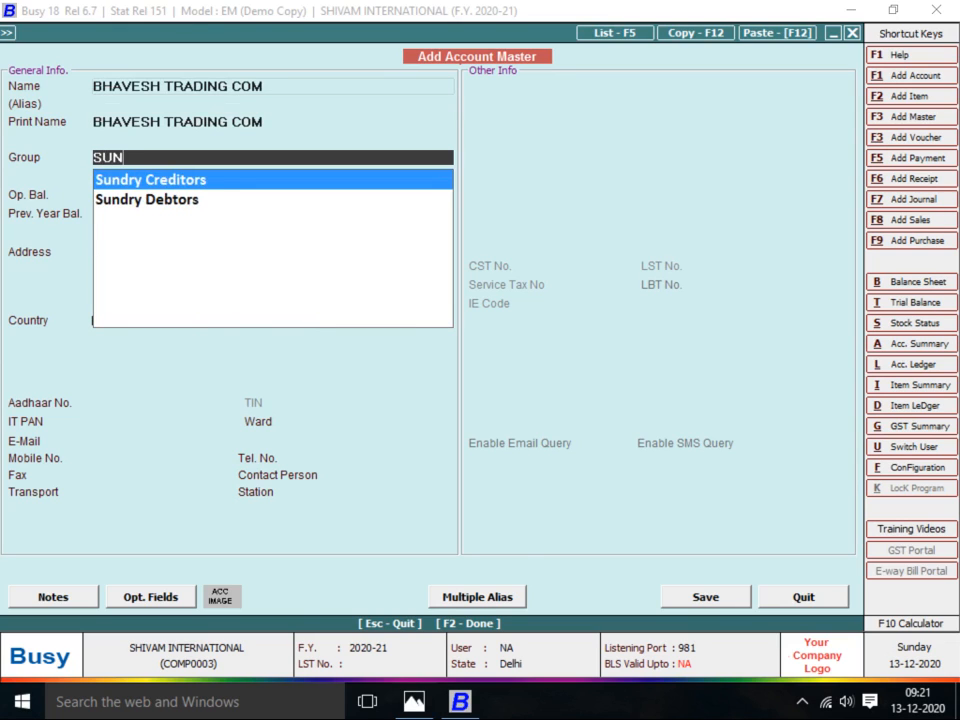
pyautogui.press('Return')
pyautogui.press('Return')
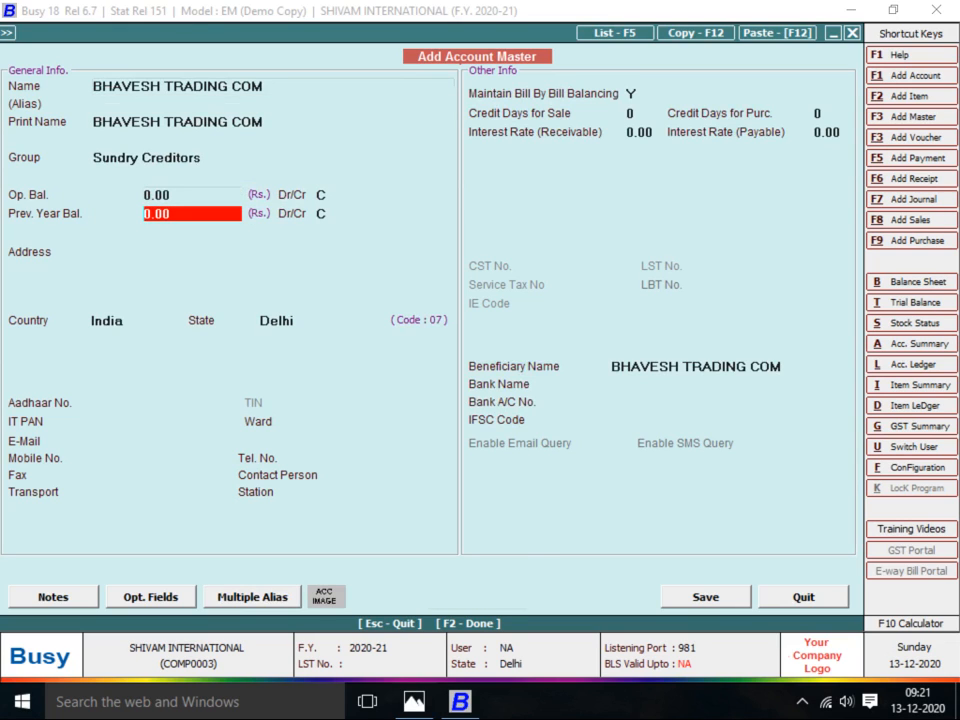
# Give the account 8 purchase credit days and 12 payable interest, then save it
pyautogui.click(824, 114)
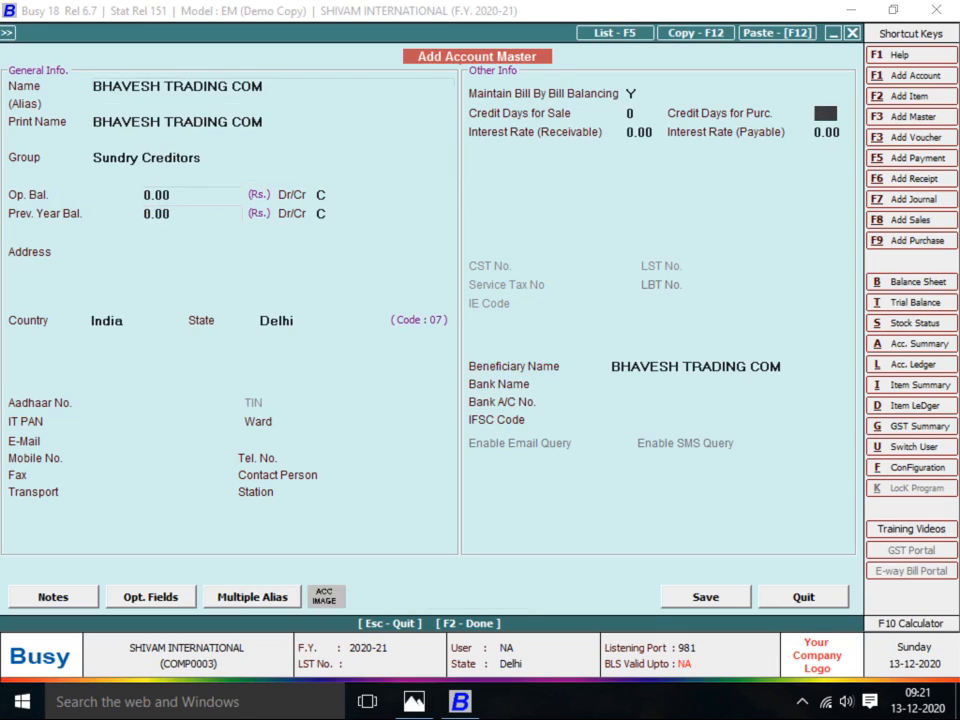
pyautogui.write('8')
pyautogui.press('Return')
pyautogui.press('Return')
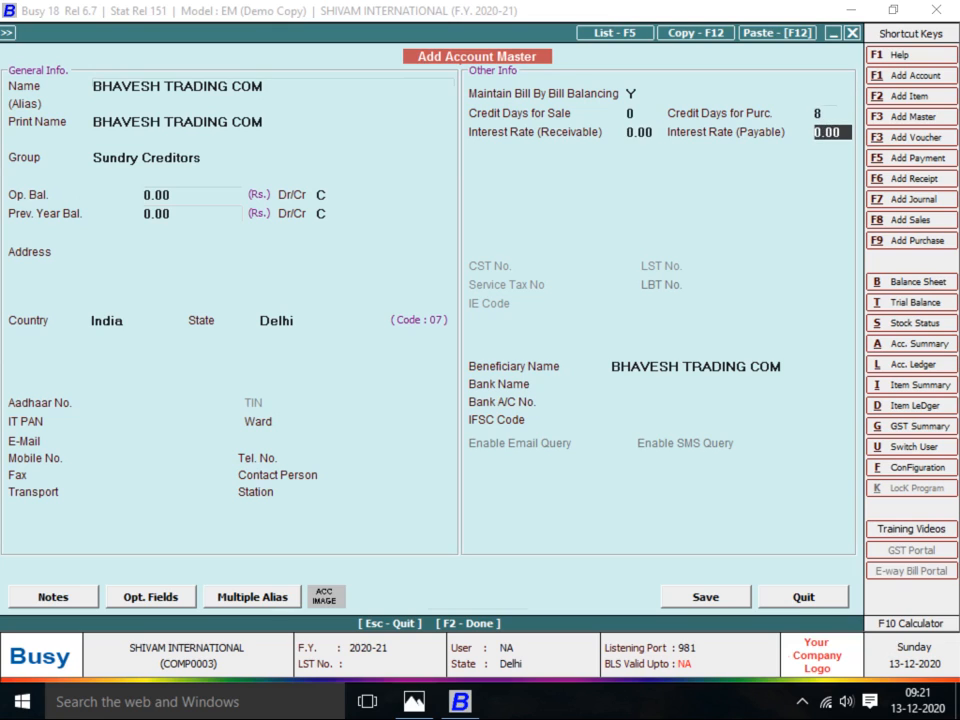
pyautogui.write('12')
pyautogui.press('Return')
pyautogui.press('Return')
pyautogui.press('Return')
pyautogui.press('Return')
pyautogui.press('Return')
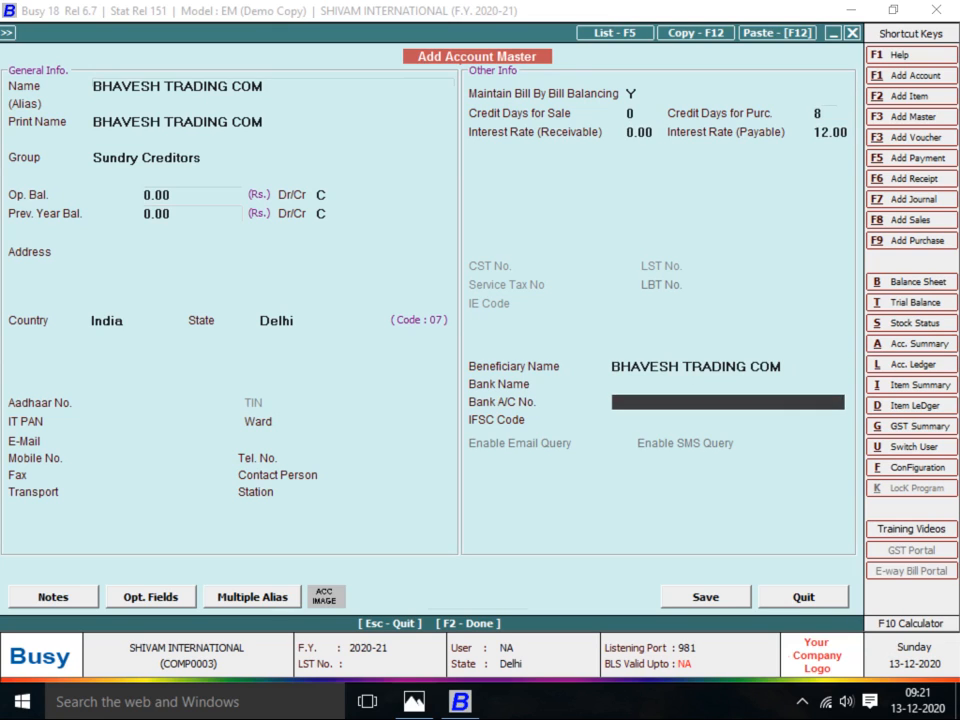
pyautogui.press('Return')
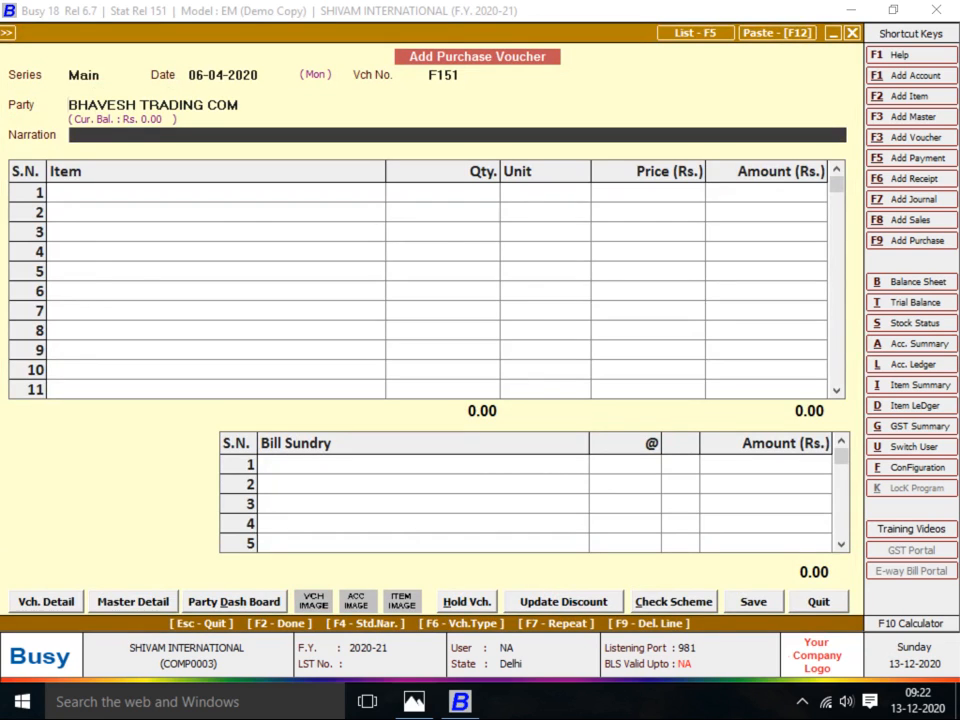
pyautogui.press('Return')
# Start a new item CHAIN 4.5 in the ROW MATARIAL group with unit Pcs
pyautogui.hotkey('alt', 'Tab')
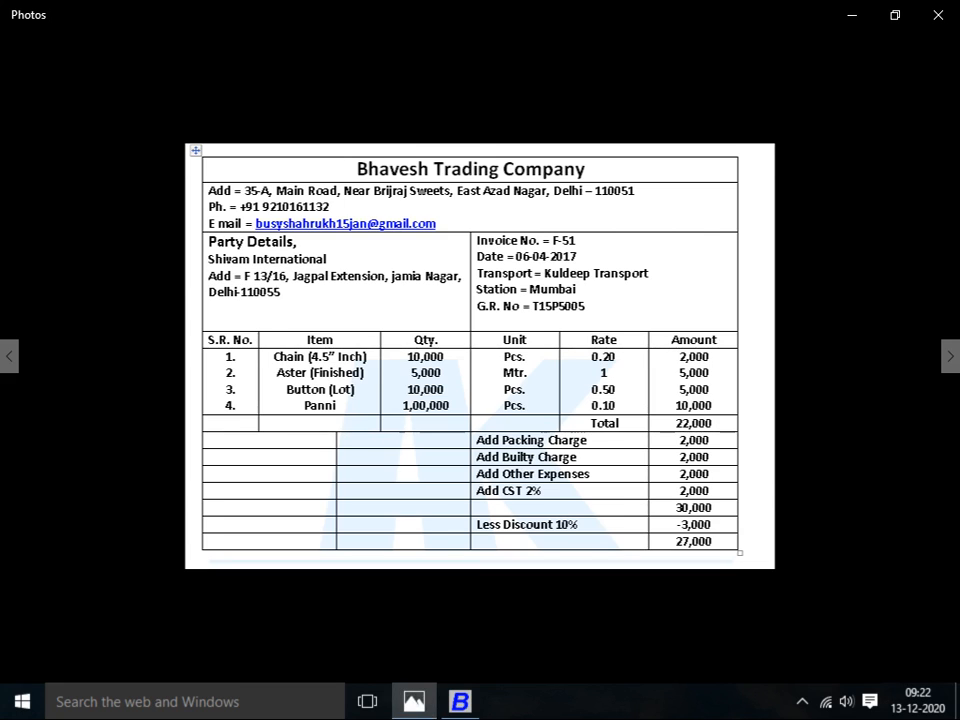
pyautogui.hotkey('alt', 'Tab')
pyautogui.write('CHAIN')
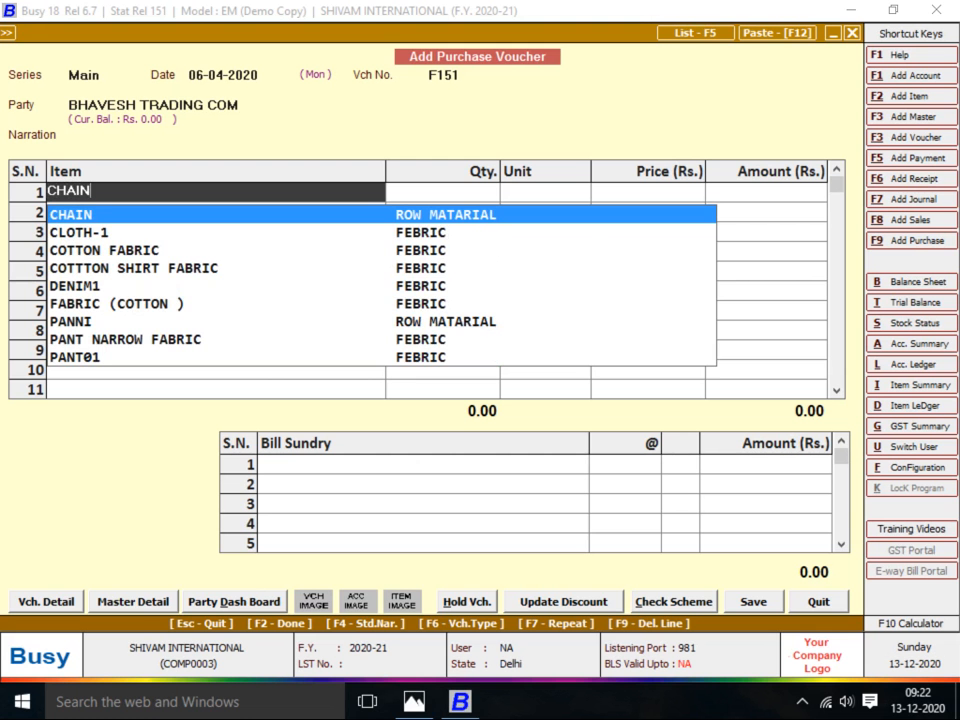
pyautogui.press('F3')
pyautogui.write('CHAIN')
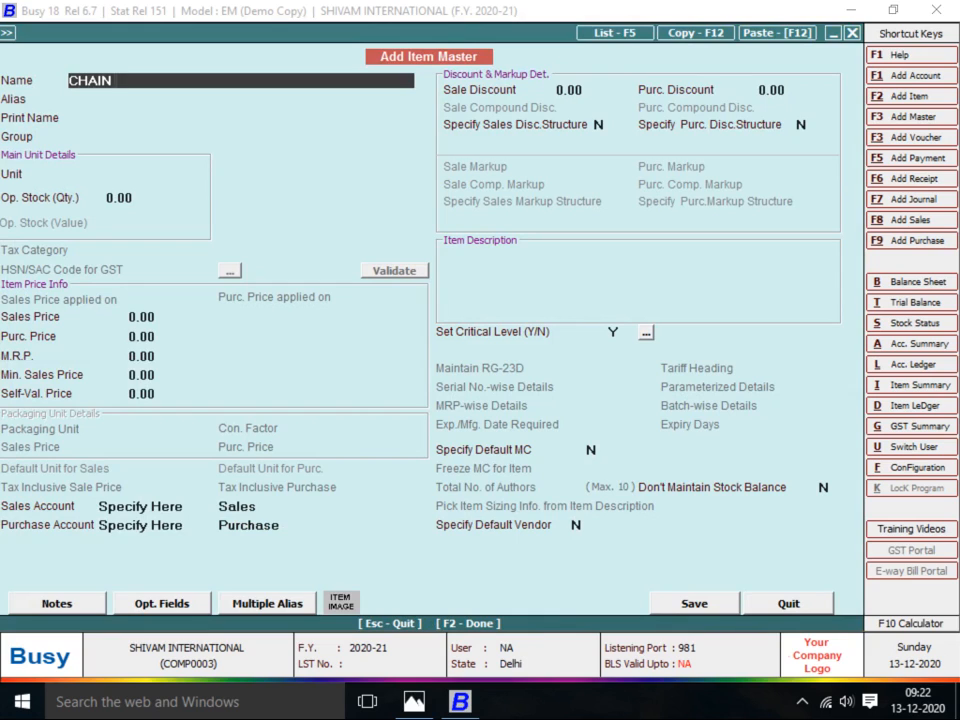
pyautogui.write(' 4.5')
pyautogui.press('Return')
pyautogui.press('Return')
pyautogui.press('Return')
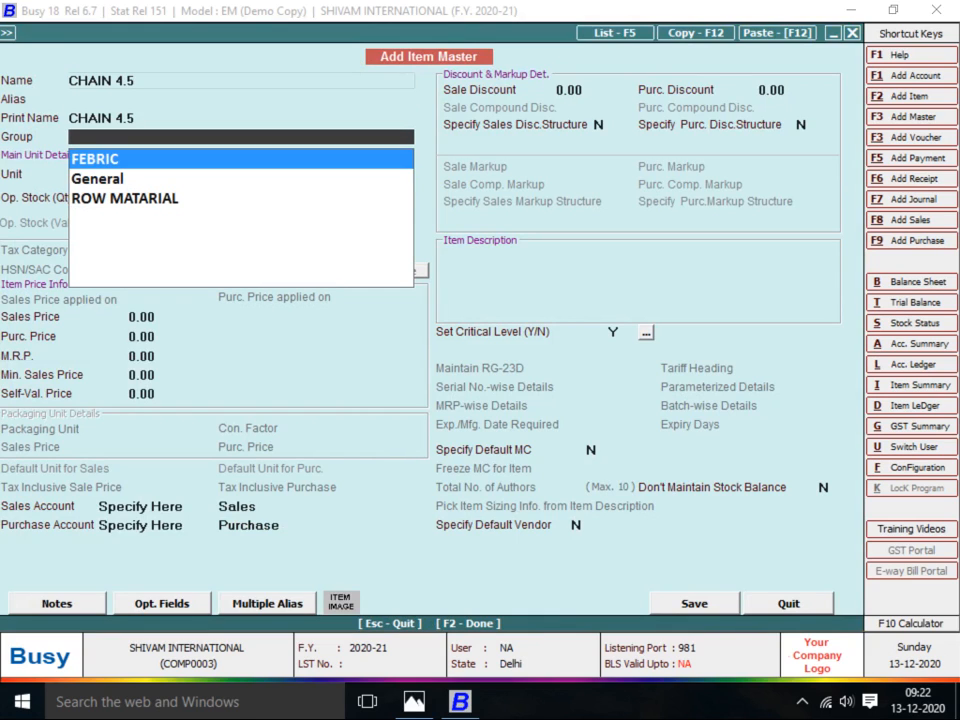
pyautogui.press('Down')
pyautogui.press('Down')
pyautogui.press('Return')
pyautogui.press('Return')
pyautogui.press('Up')
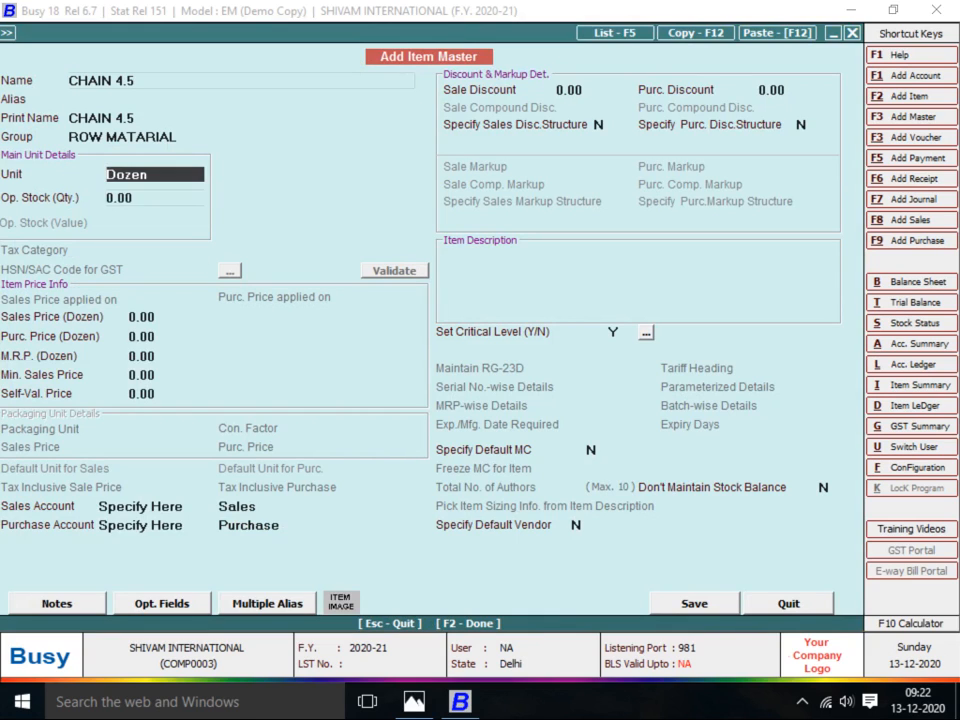
pyautogui.write('Pc')
# Set CHAIN 4.5's purchase price to 0.20 and save the item master
pyautogui.press('Return')
pyautogui.press('Return')
pyautogui.press('Return')
pyautogui.hotkey('alt', 'Tab')
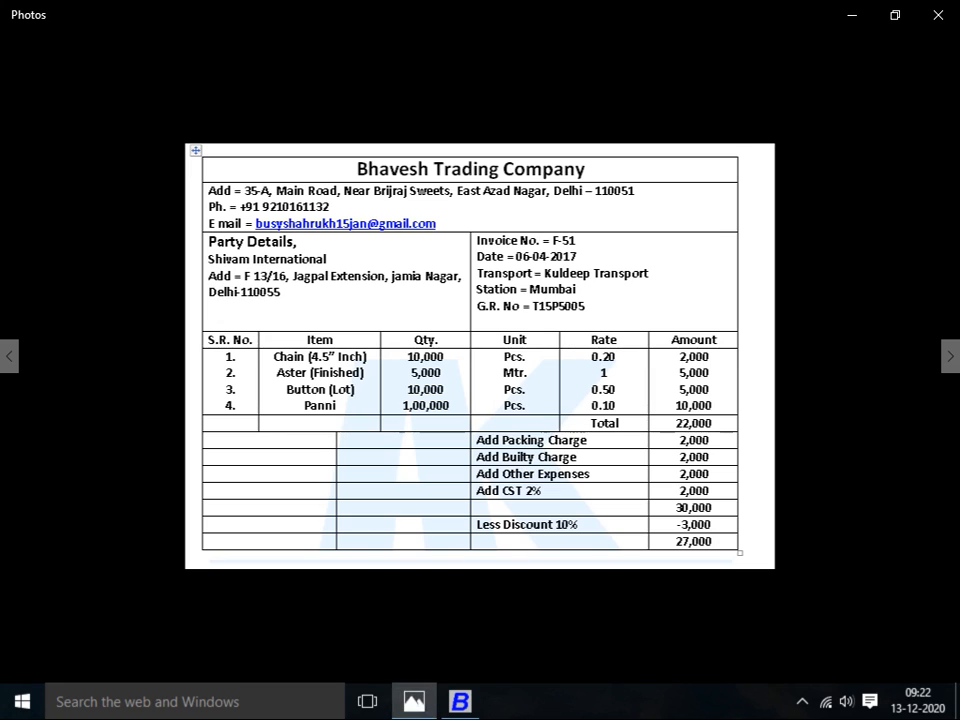
pyautogui.hotkey('alt', 'Tab')
pyautogui.write('0.20')
pyautogui.press('Return')
pyautogui.press('Return')
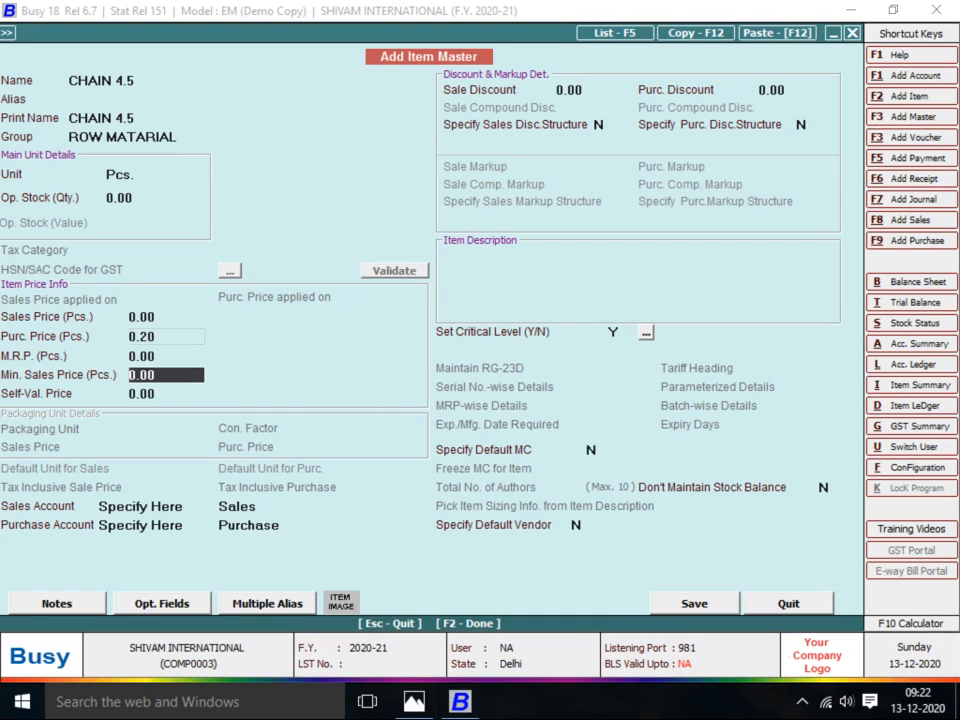
pyautogui.press('Return')
pyautogui.press('F2')
pyautogui.press('Return')
# Enter a quantity of 10,000 pieces for CHAIN 4.5 in the first row
pyautogui.hotkey('alt', 'Tab')
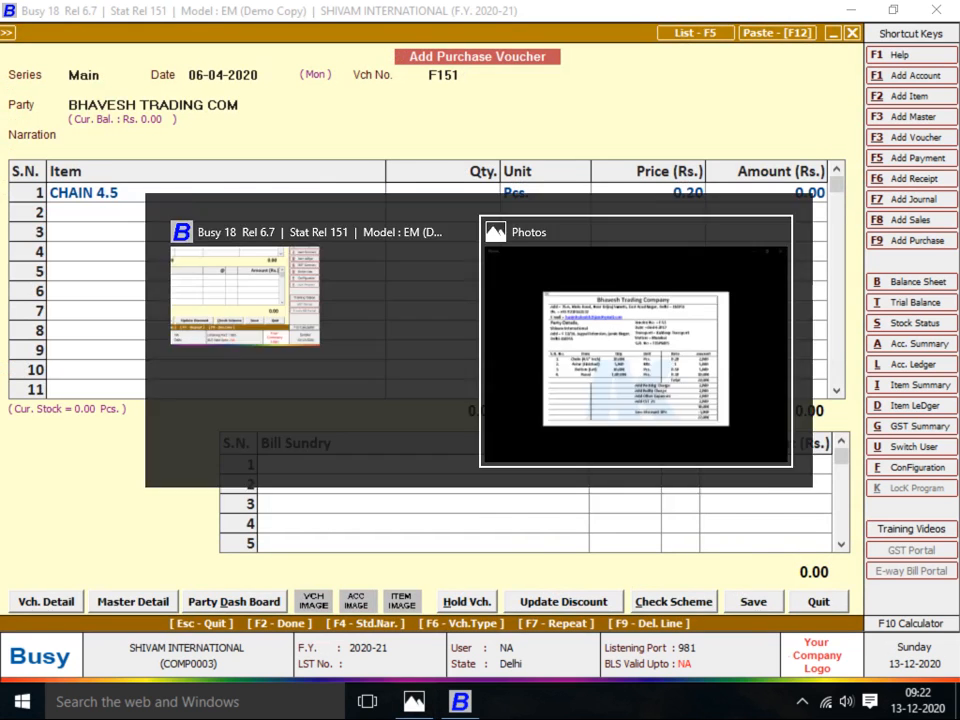
pyautogui.hotkey('alt', 'Tab')
pyautogui.write('10,000')
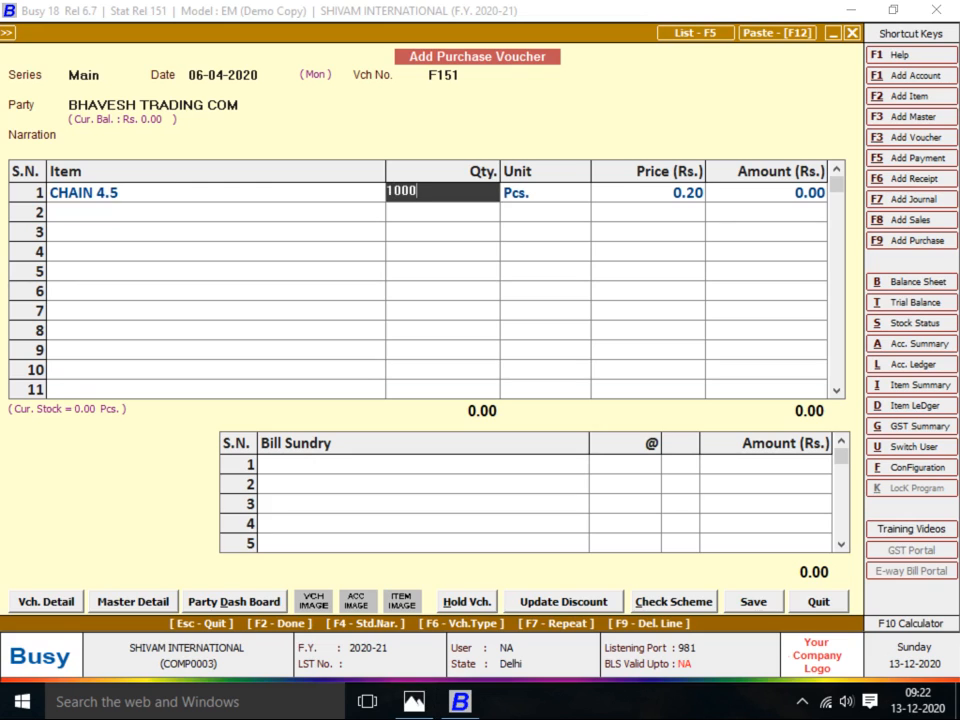
pyautogui.press('Return')
pyautogui.press('Return')
pyautogui.press('Return')
pyautogui.press('Return')
# Add ASTER as the second row: 5,000 metres at price 1
pyautogui.hotkey('alt', 'Tab')
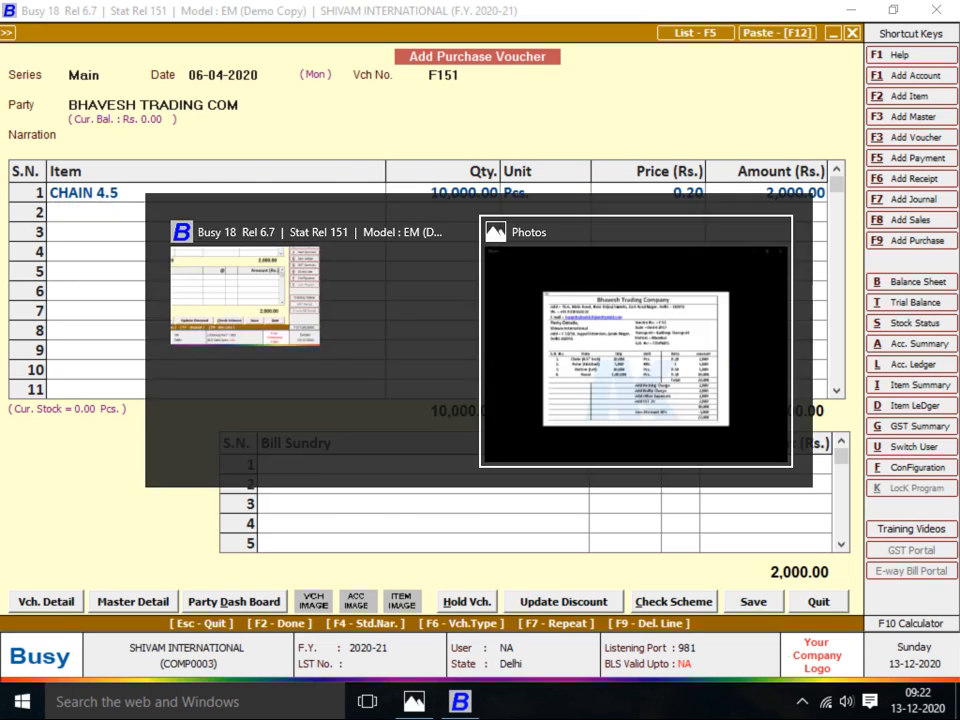
pyautogui.hotkey('alt', 'Tab')
pyautogui.write('aS')
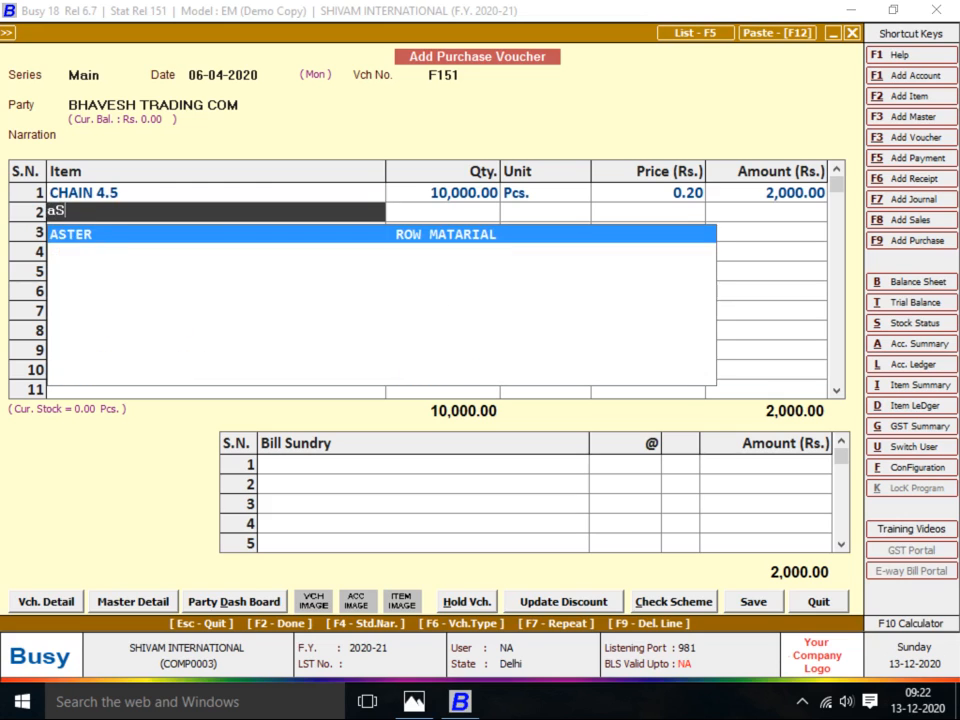
pyautogui.press('Return')
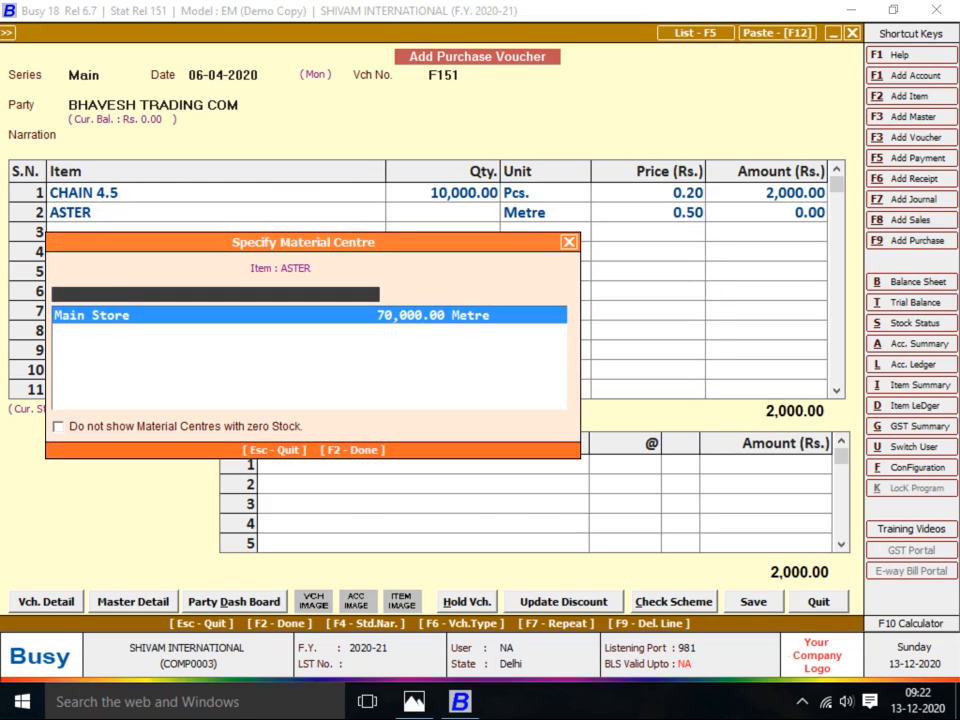
pyautogui.hotkey('alt', 'Tab')
pyautogui.hotkey('alt', 'Tab')
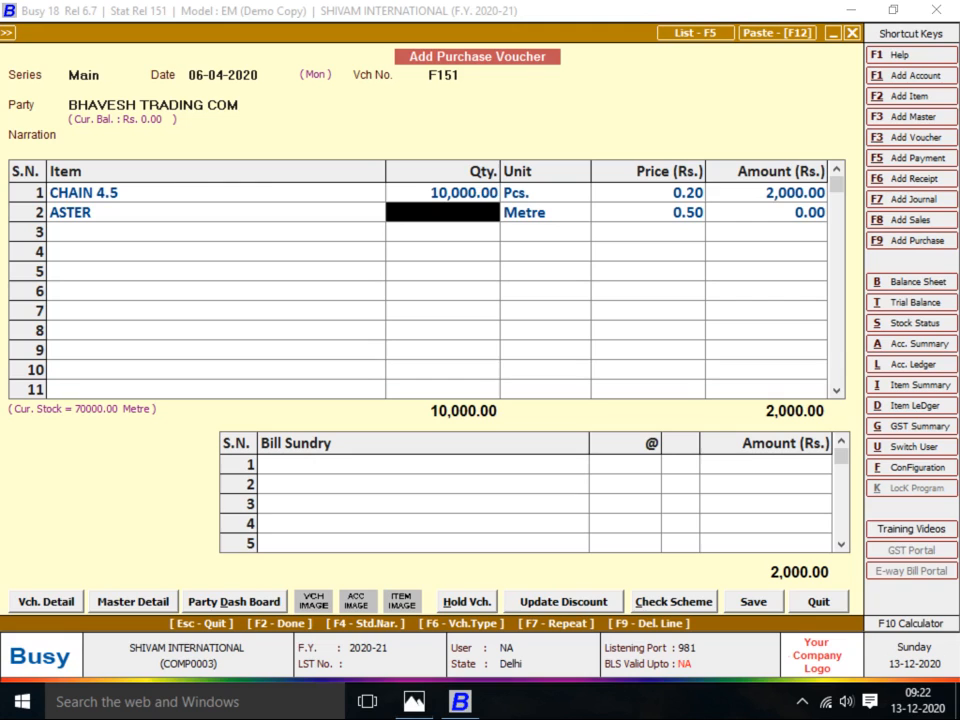
pyautogui.write('5000')
pyautogui.press('Return')
pyautogui.write('1')
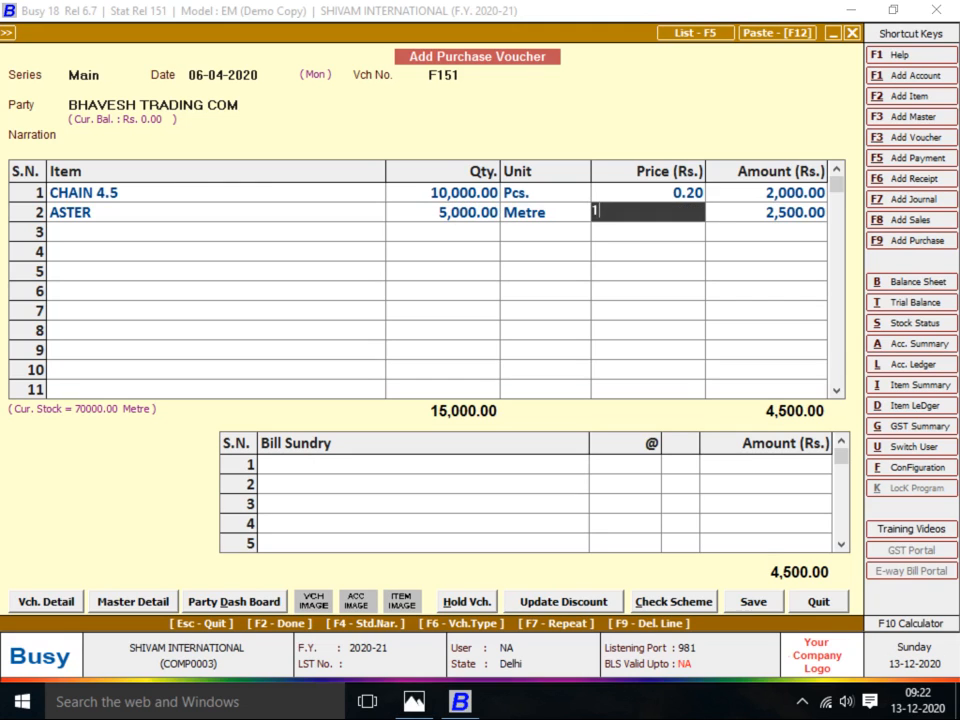
pyautogui.press('Return')
pyautogui.press('Return')
# Add BUTTON as the third row: 10,000 at price 0.50
pyautogui.hotkey('alt', 'Tab')
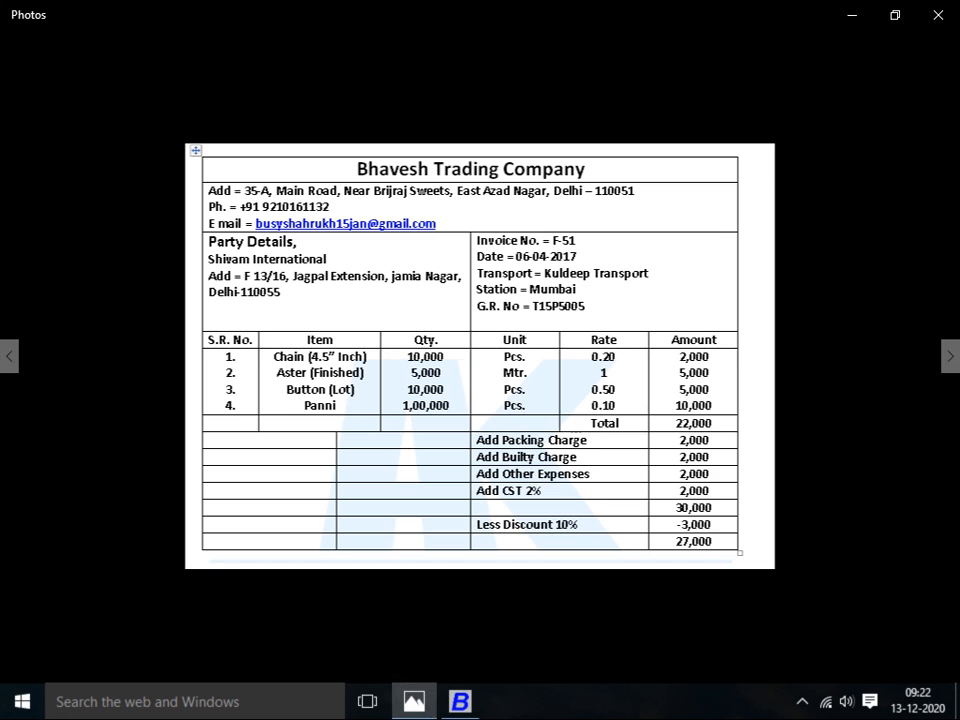
pyautogui.hotkey('alt', 'Tab')
pyautogui.write('bUT')
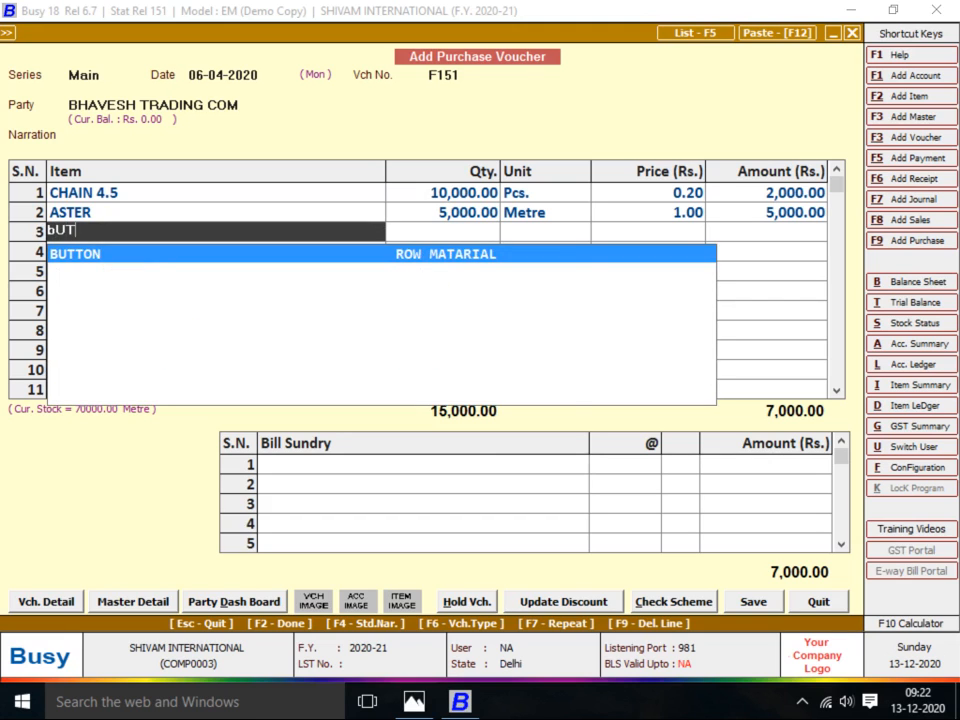
pyautogui.press('Return')
pyautogui.press('Return')
pyautogui.hotkey('alt', 'Tab')
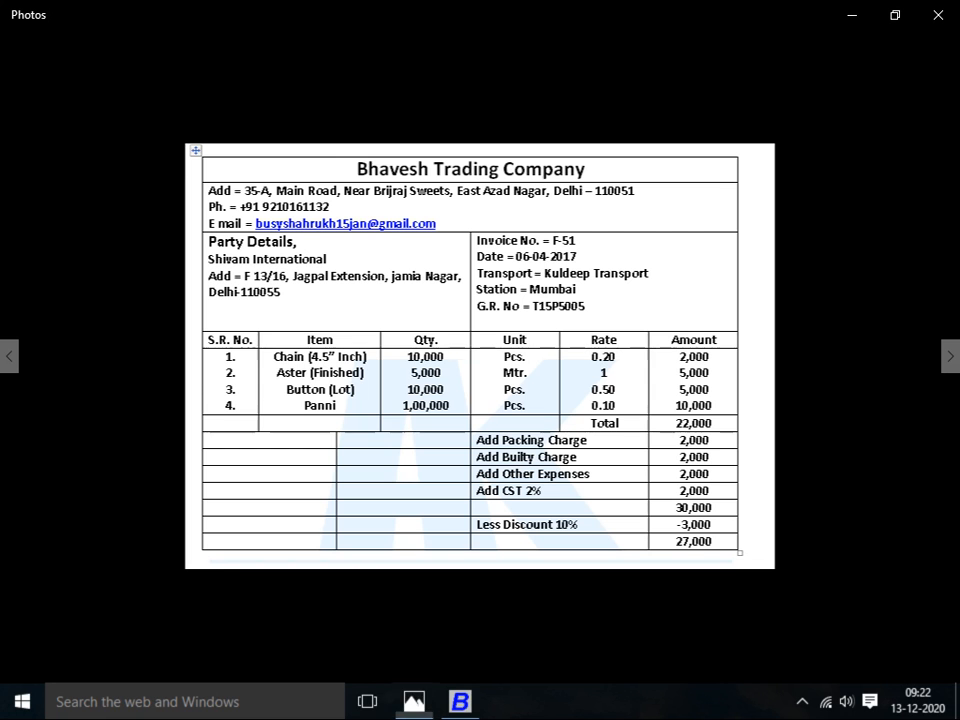
pyautogui.hotkey('alt', 'Tab')
pyautogui.write('10000')
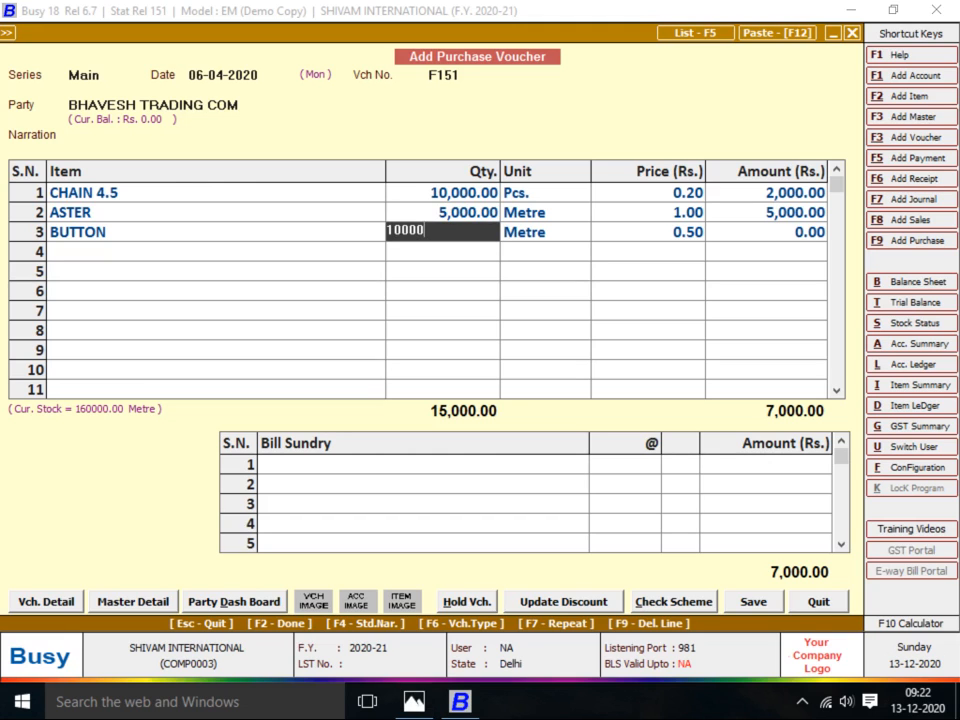
pyautogui.press('Return')
pyautogui.press('Return')
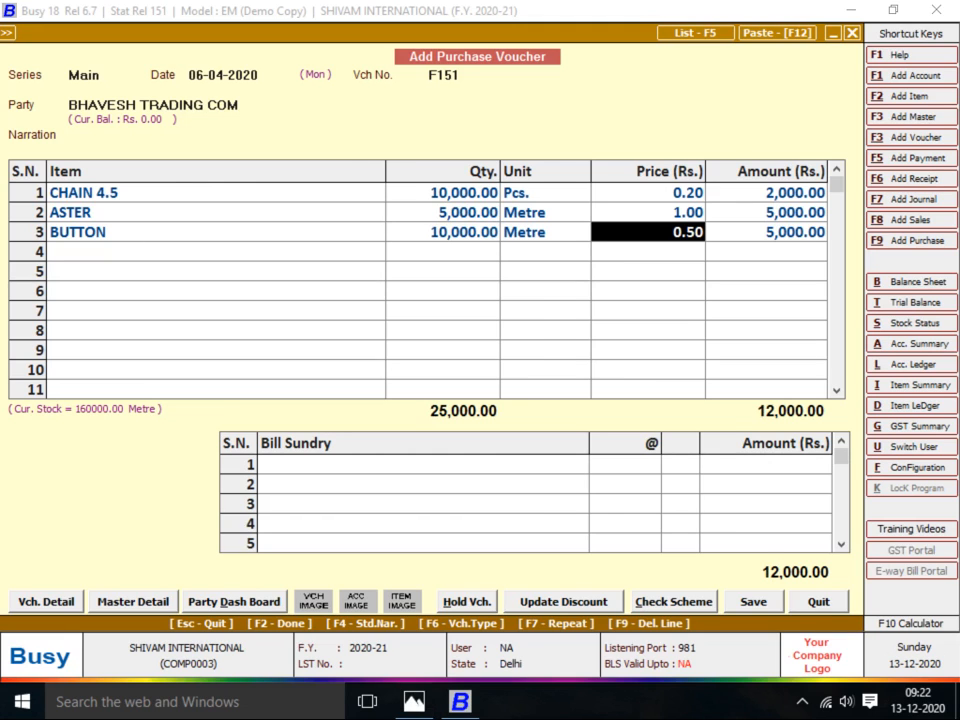
pyautogui.hotkey('alt', 'Tab')
pyautogui.hotkey('alt', 'Tab')
pyautogui.press('Return')
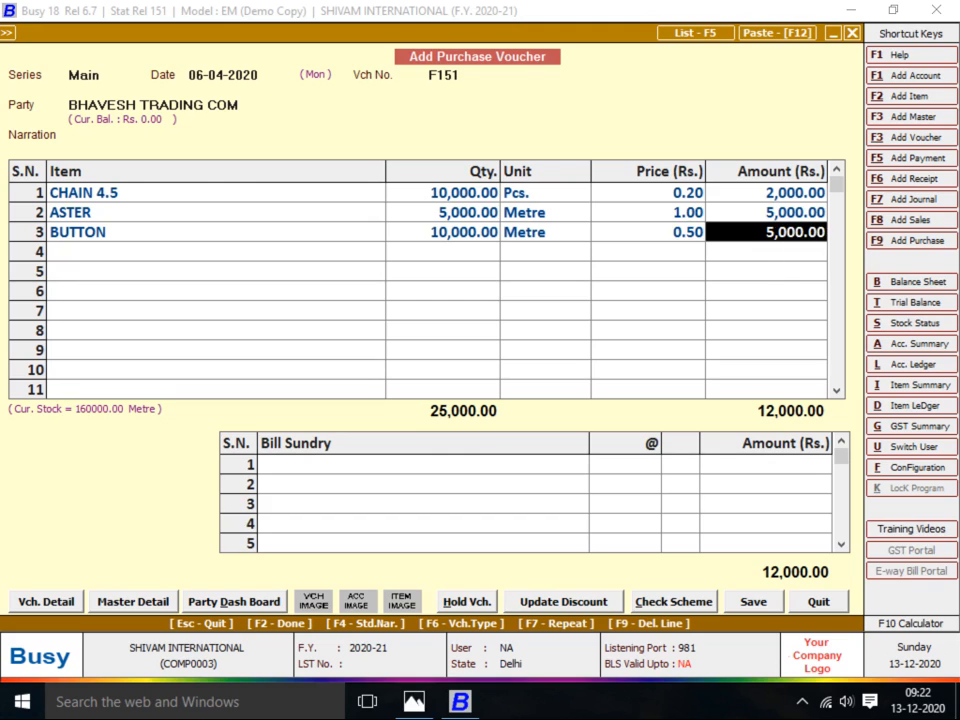
pyautogui.press('Return')
# Add PANNI as the fourth row: 1,00,000 Pcs at price 0.10
pyautogui.write('PANNI')
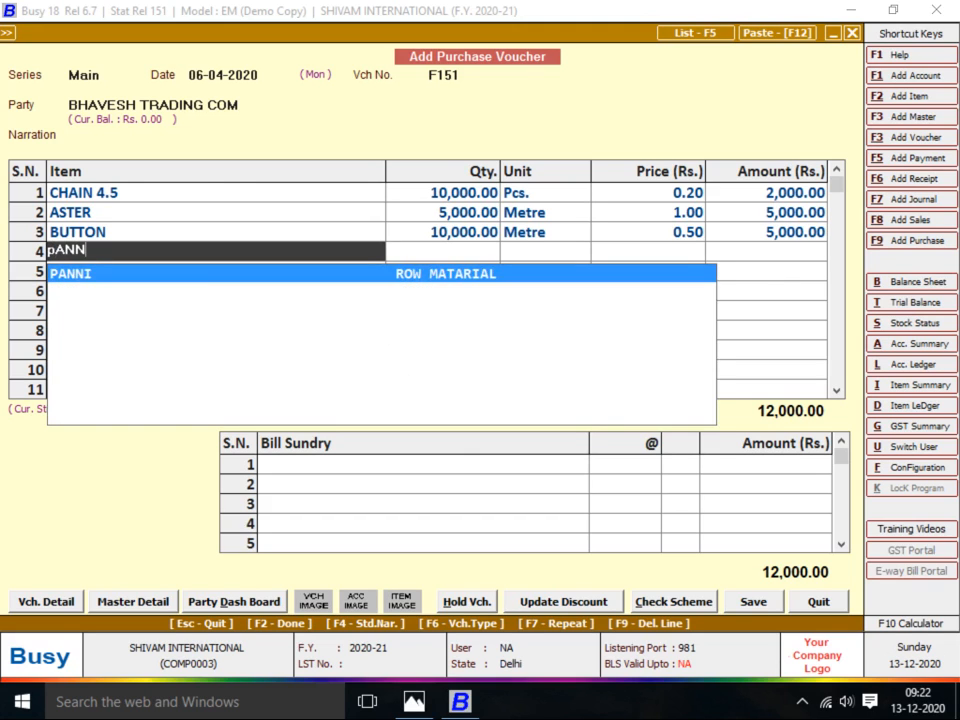
pyautogui.press('Return')
pyautogui.press('Return')
pyautogui.hotkey('alt', 'Tab')
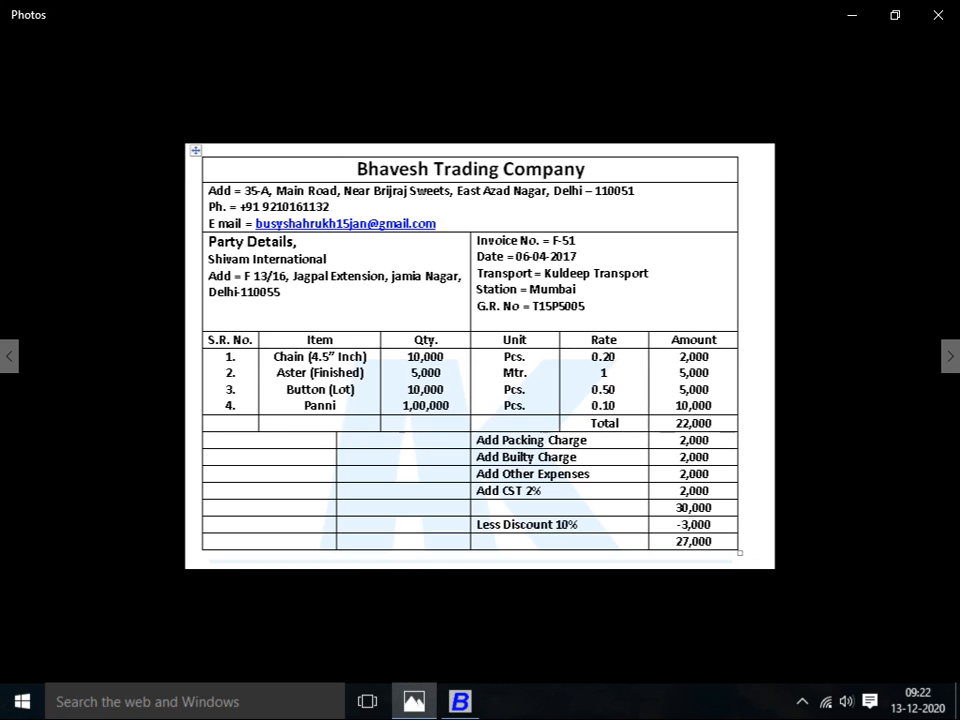
pyautogui.hotkey('alt', 'Tab')
pyautogui.write('1,00,0')
pyautogui.write('00000')
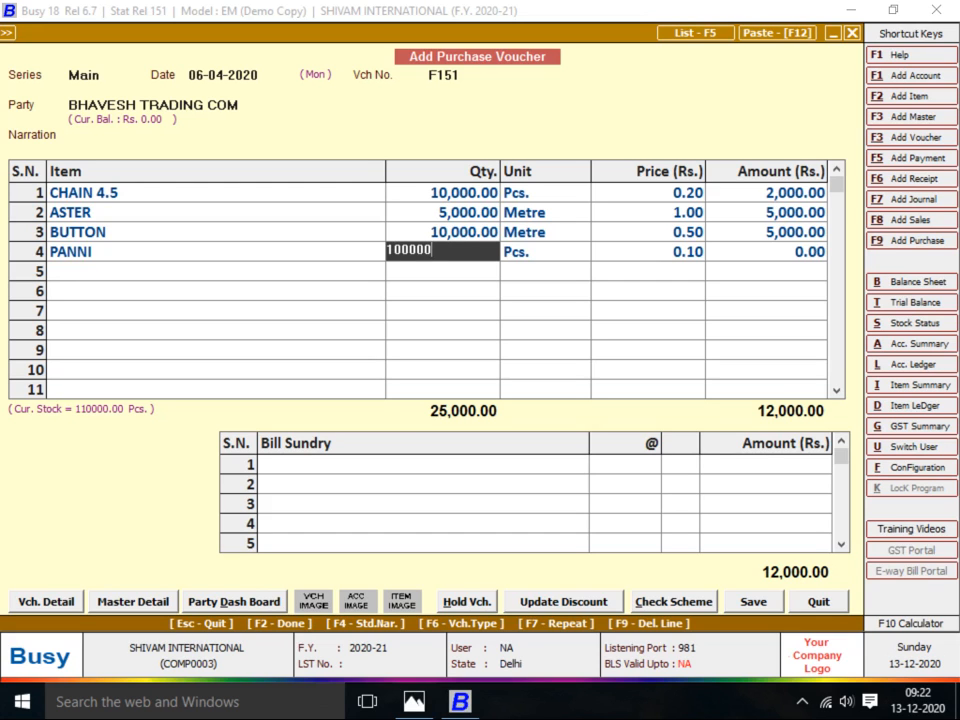
pyautogui.press('Return')
pyautogui.press('Return')
pyautogui.hotkey('alt', 'Tab')
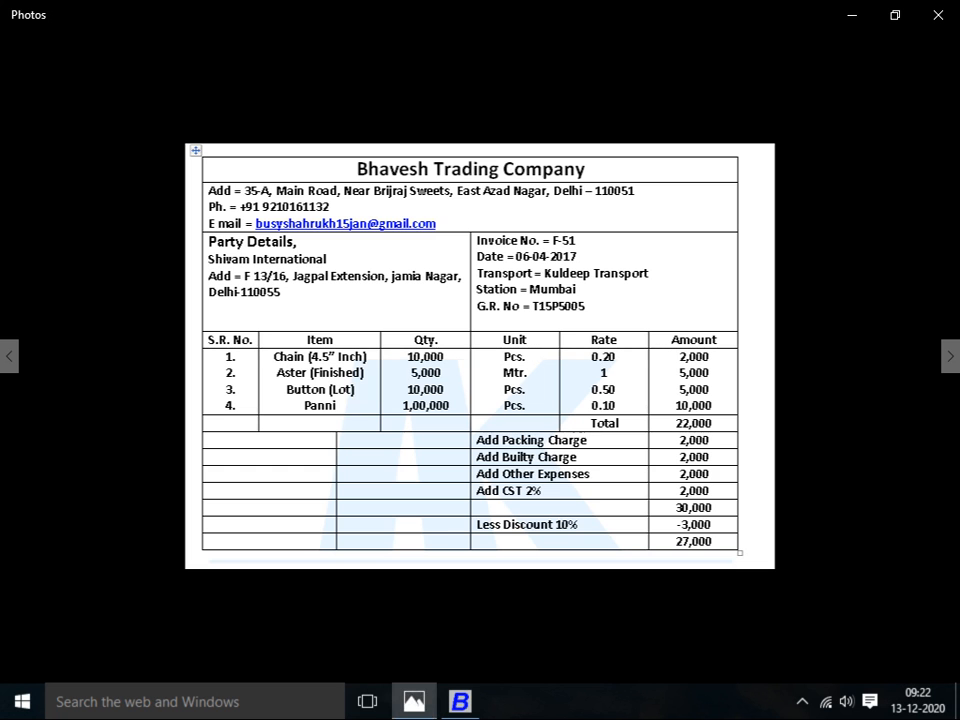
pyautogui.hotkey('alt', 'Tab')
pyautogui.press('Return')
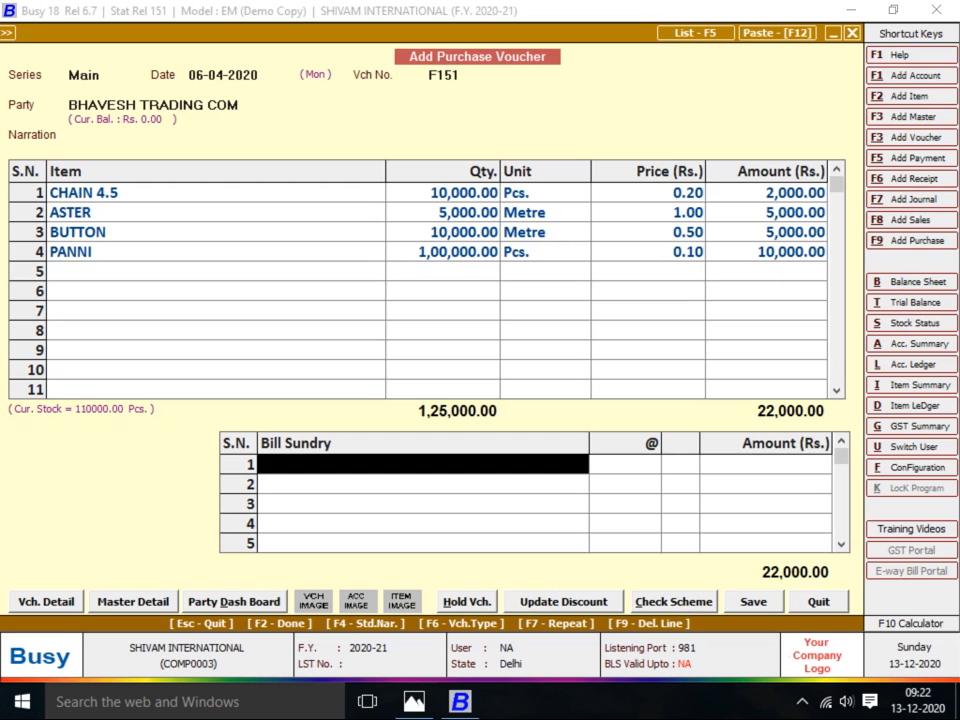
# Add PACKING CHARGES and BUILTY CHARGES of 2,000 each in the Bill Sundry grid
pyautogui.hotkey('alt', 'Tab')
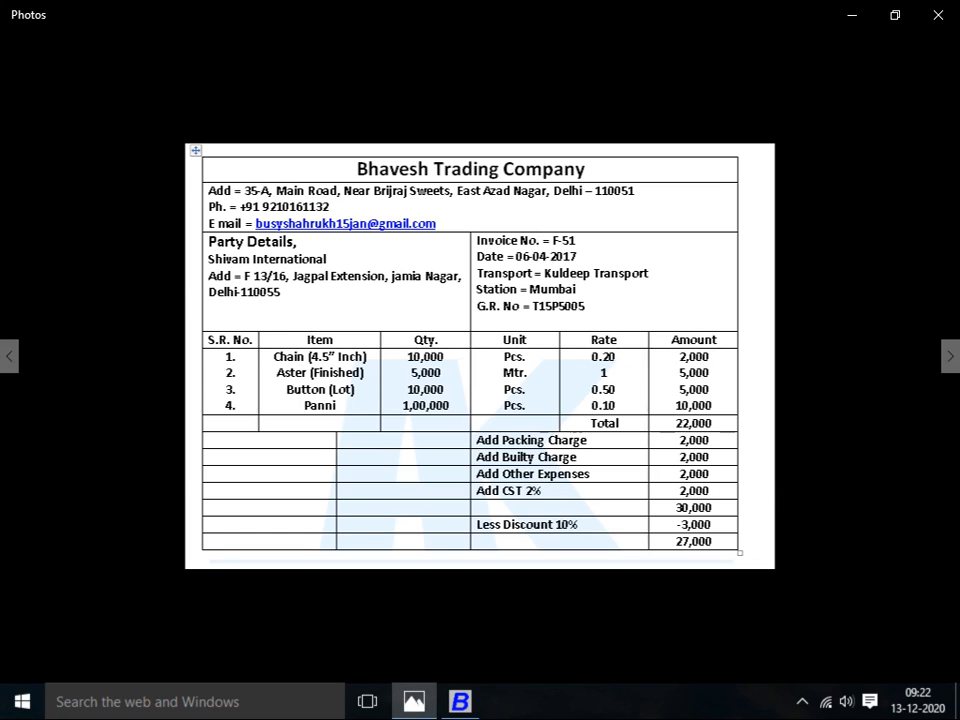
pyautogui.hotkey('alt', 'Tab')
pyautogui.write('PACK')
pyautogui.press('Return')
pyautogui.hotkey('alt', 'Tab')
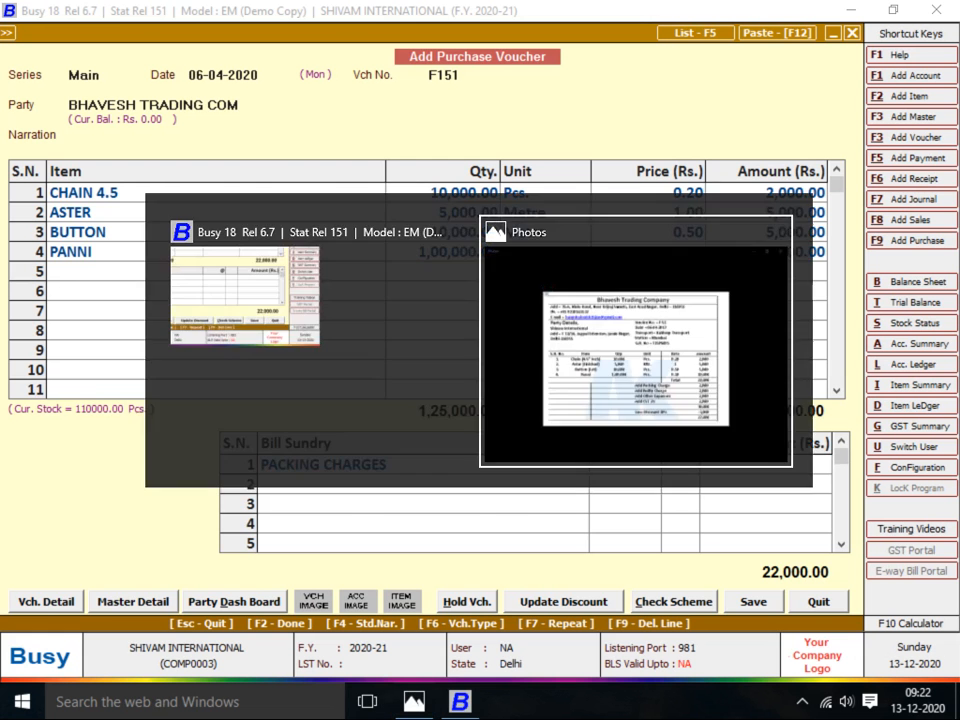
pyautogui.hotkey('alt', 'Tab')
pyautogui.write('2000')
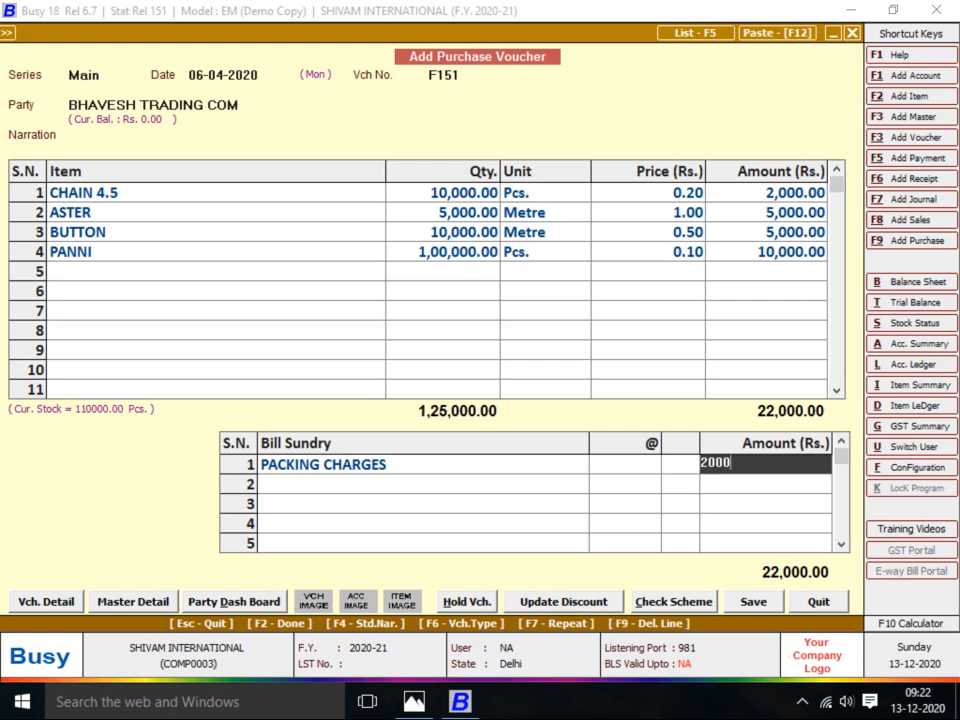
pyautogui.press('Return')
pyautogui.hotkey('alt', 'Tab')
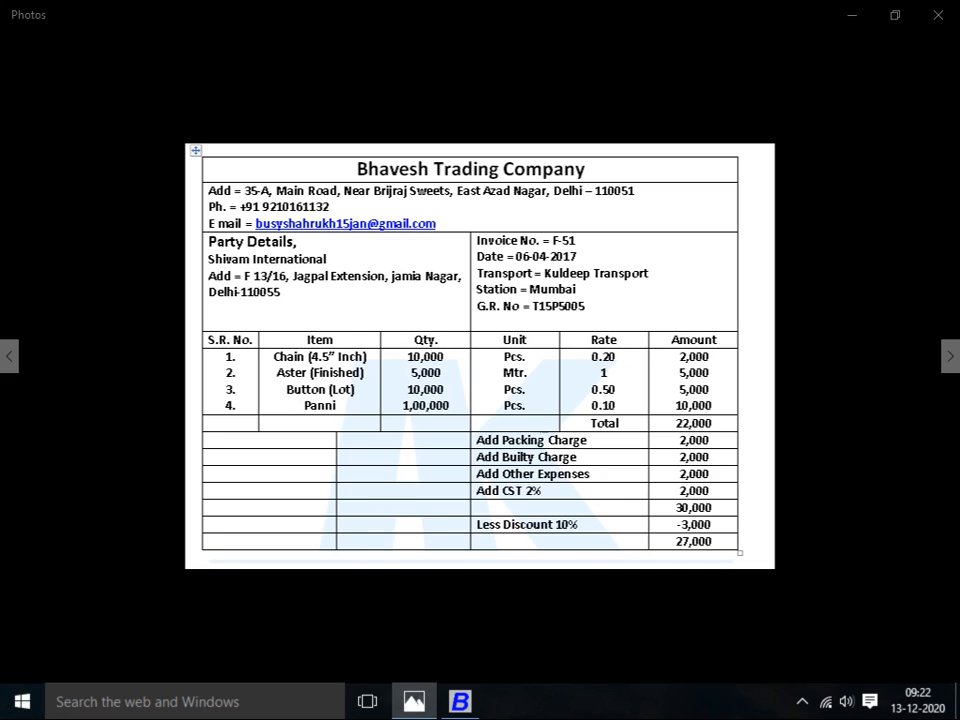
pyautogui.hotkey('alt', 'Tab')
pyautogui.write('bU')
pyautogui.press('Return')
pyautogui.write('2000')
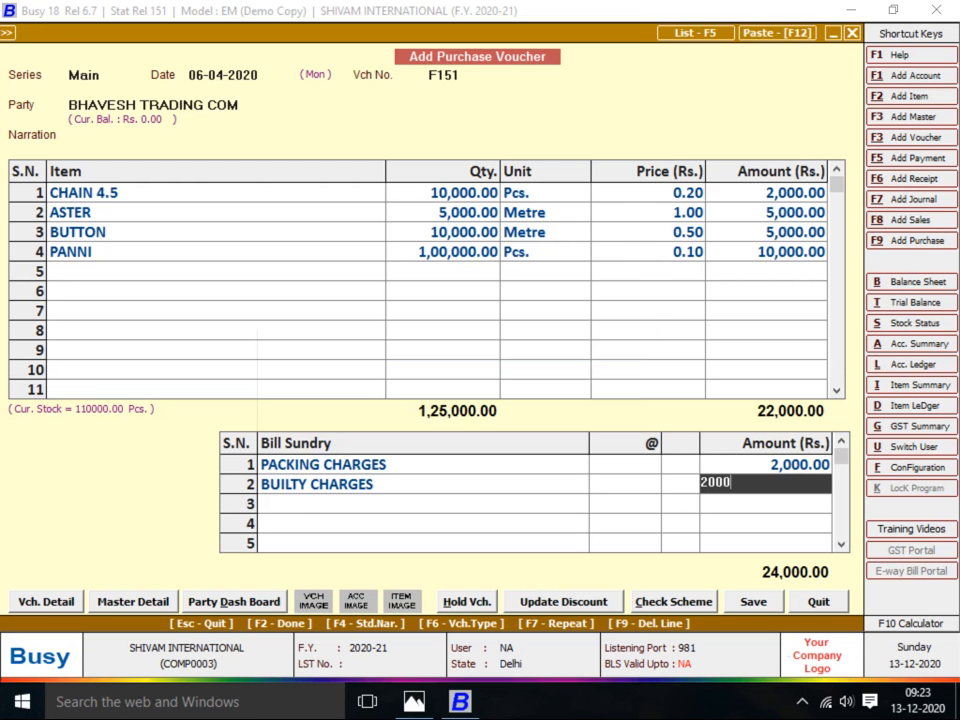
pyautogui.press('Return')
# Add two OTHER CHAREGES rows of 2,000 each
pyautogui.hotkey('alt', 'Tab')
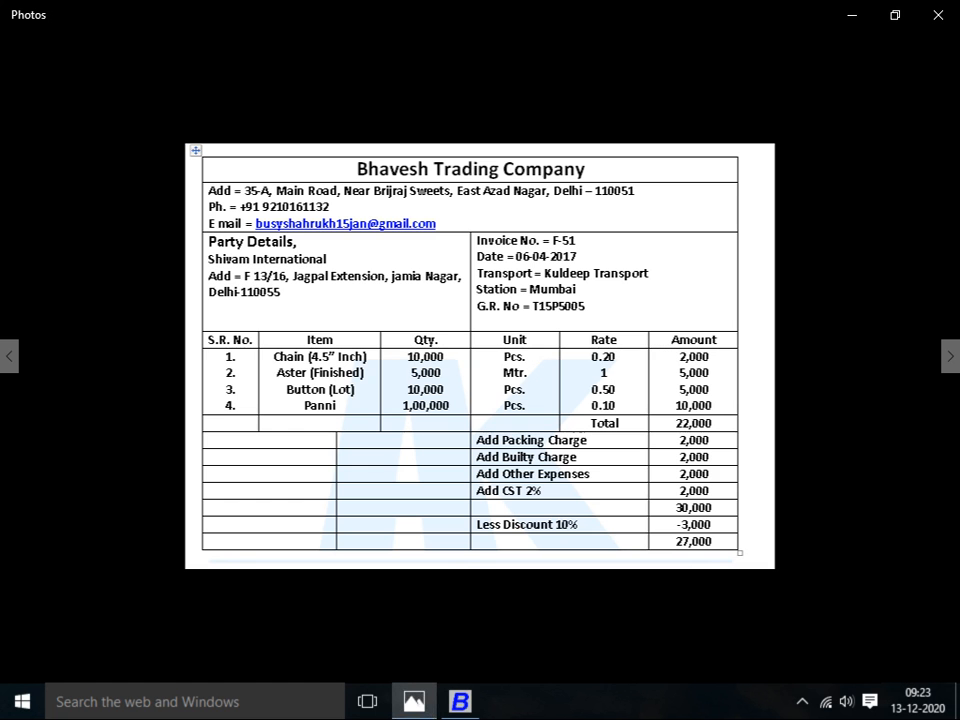
pyautogui.hotkey('alt', 'Tab')
pyautogui.write('oH')
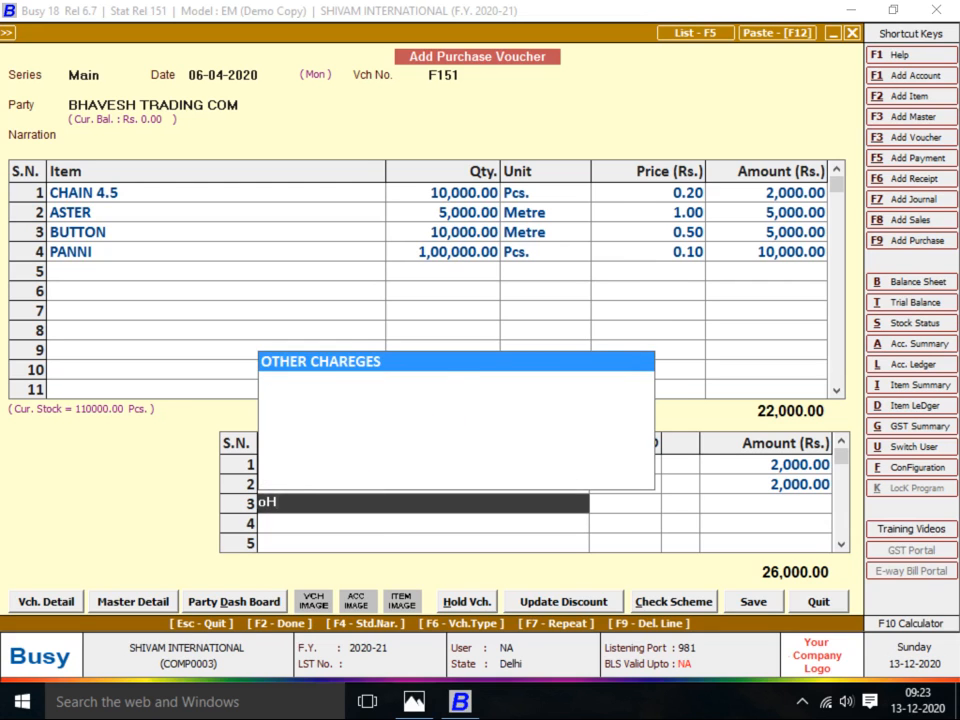
pyautogui.press('Return')
pyautogui.hotkey('alt', 'Tab')
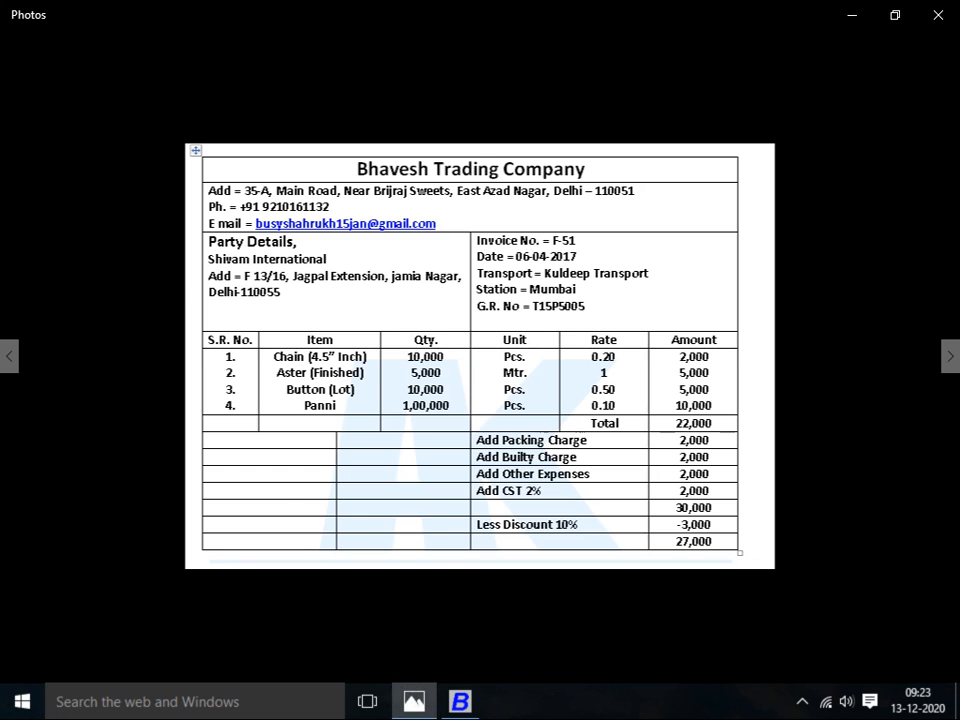
pyautogui.hotkey('alt', 'Tab')
pyautogui.write('2000')
pyautogui.press('Return')
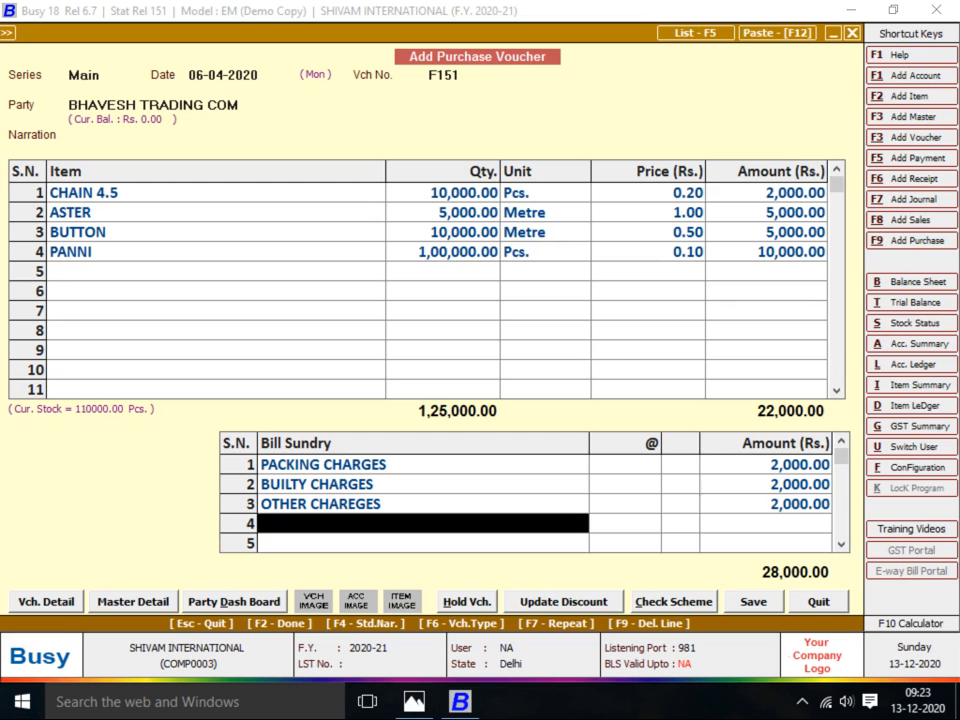
pyautogui.hotkey('alt', 'Tab')
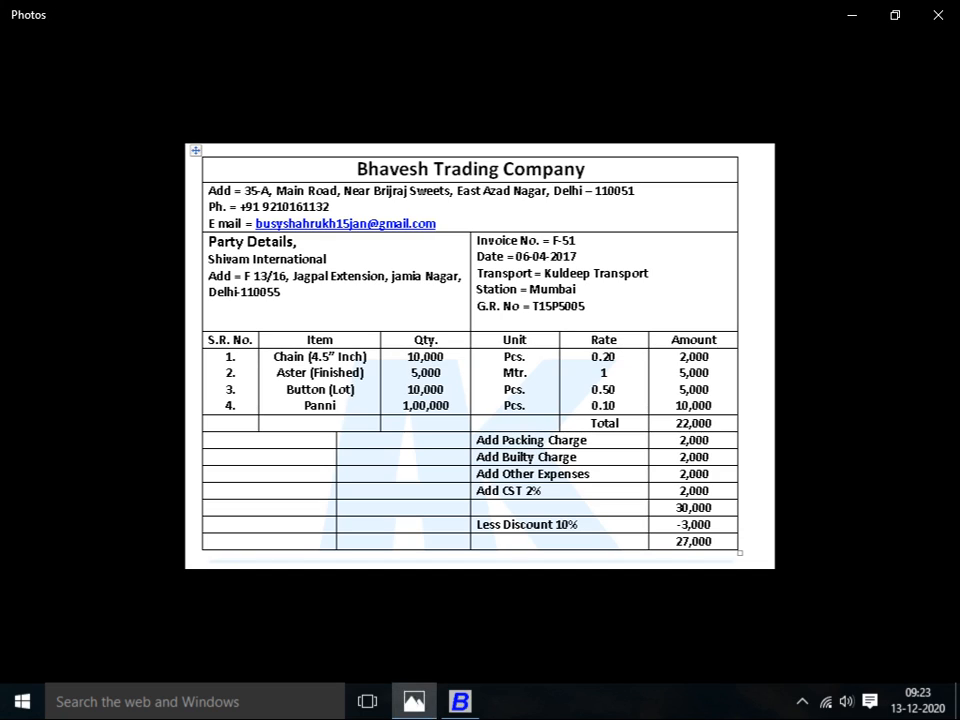
pyautogui.hotkey('alt', 'Tab')
pyautogui.write('OTH')
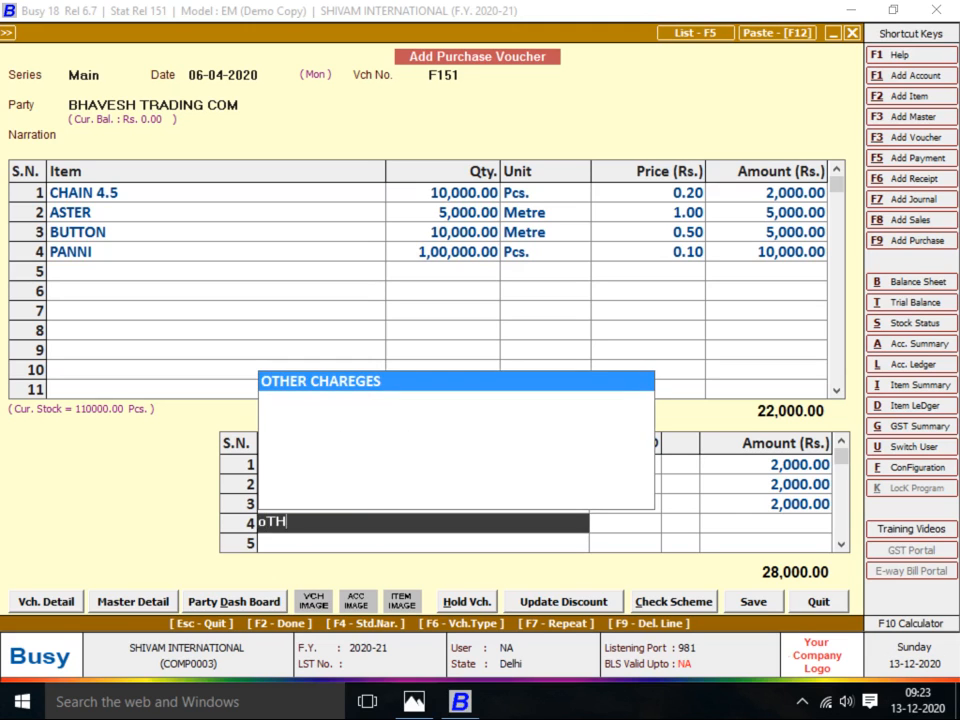
pyautogui.press('Return')
pyautogui.hotkey('alt', 'Tab')
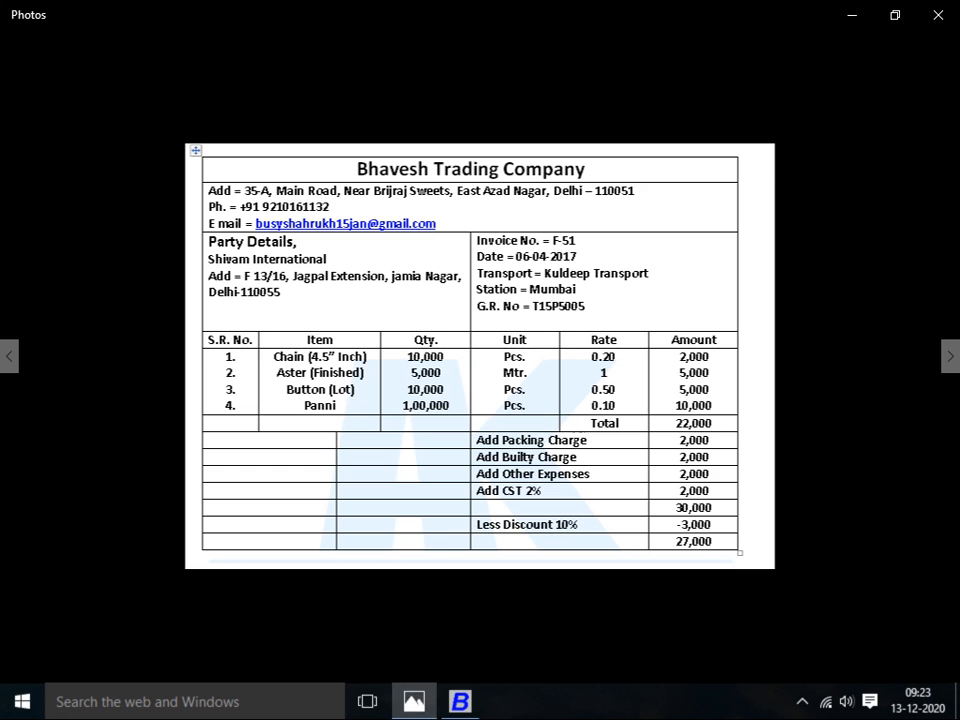
pyautogui.hotkey('alt', 'Tab')
pyautogui.write('2000')
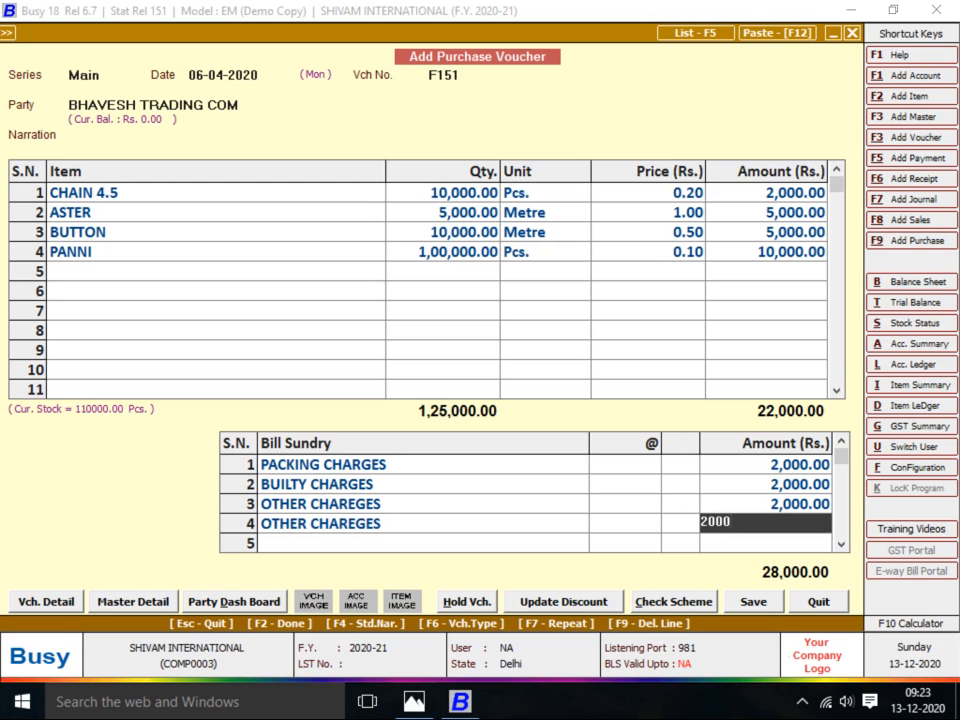
pyautogui.press('Return')
# Add a Discount row at 10%, reducing the total by 3,000
pyautogui.hotkey('alt', 'Tab')
pyautogui.hotkey('alt', 'Tab')
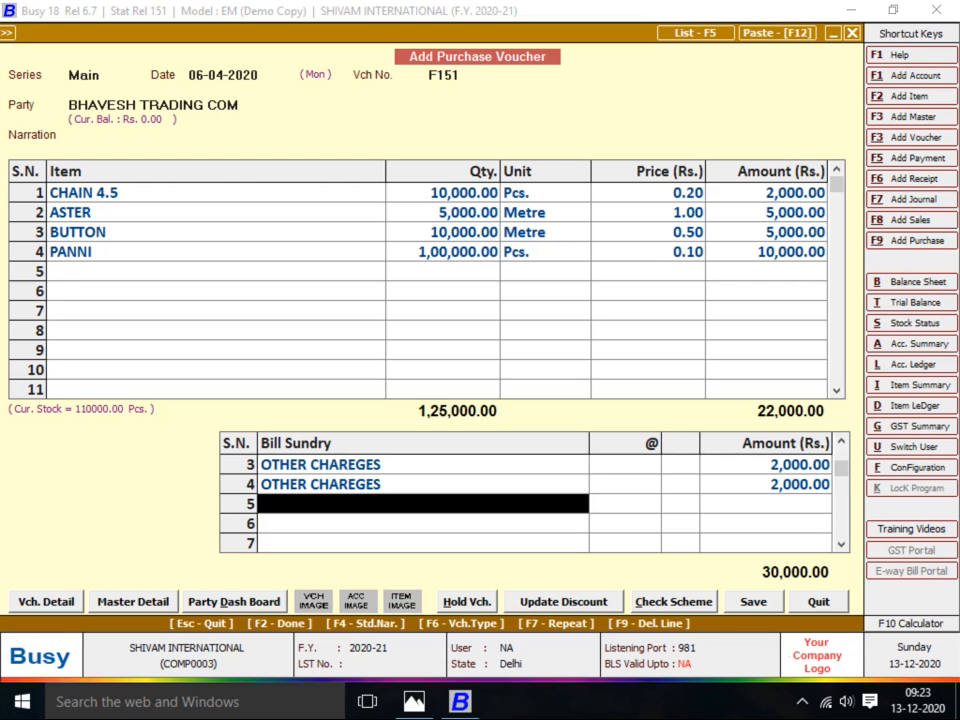
pyautogui.write('dis')
pyautogui.hotkey('alt', 'Tab')
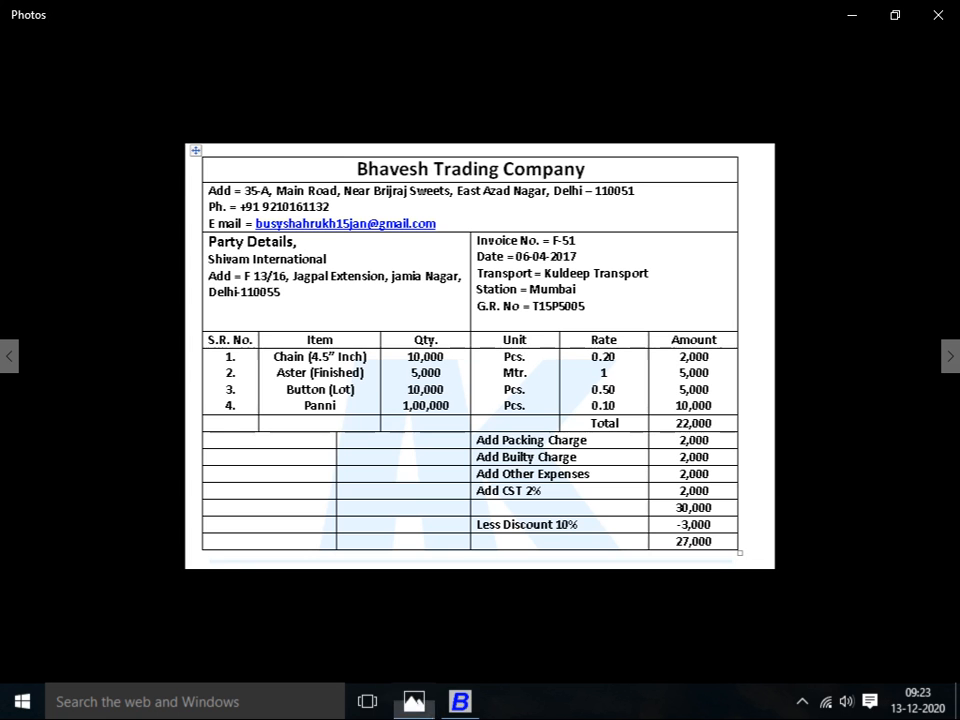
pyautogui.hotkey('alt', 'Tab')
pyautogui.press('Return')
pyautogui.write('10')
pyautogui.press('Return')
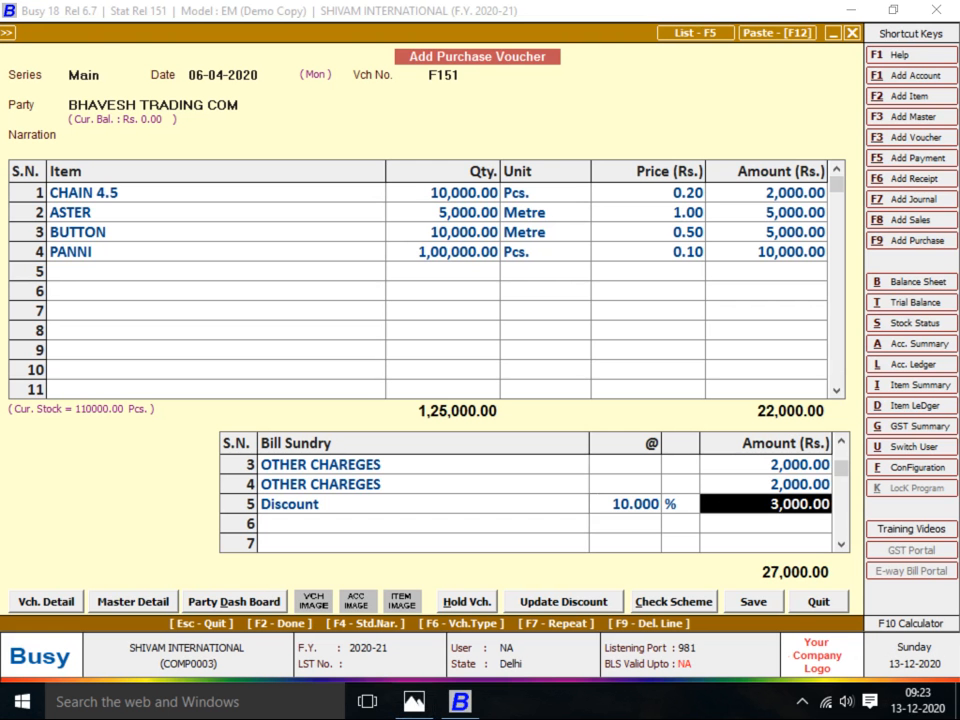
pyautogui.press('Return')
# Skip the transport details and save voucher F151 at 27,000.00
pyautogui.hotkey('alt', 'Tab')
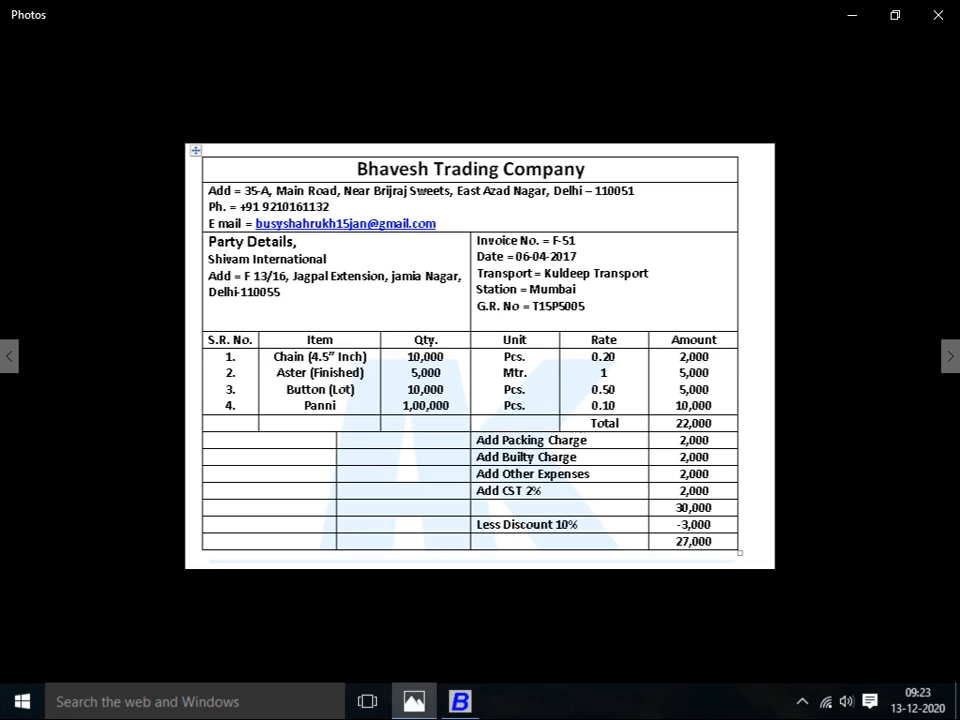
pyautogui.hotkey('alt', 'Tab')
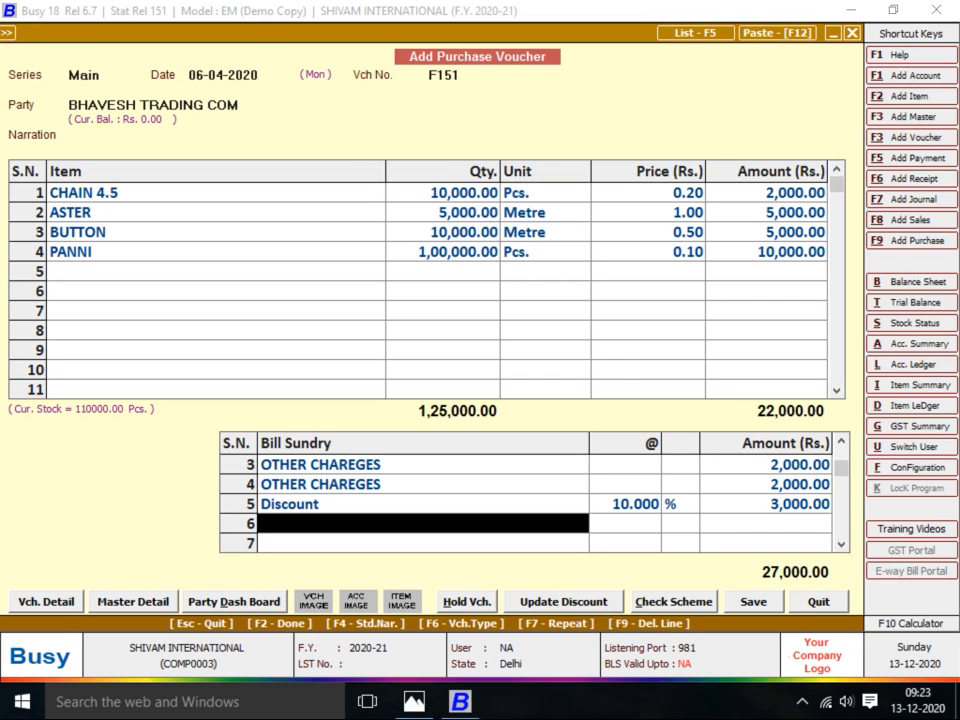
pyautogui.hotkey('alt', 'Tab')
pyautogui.hotkey('alt', 'Tab')
pyautogui.press('Return')
pyautogui.press('Return')
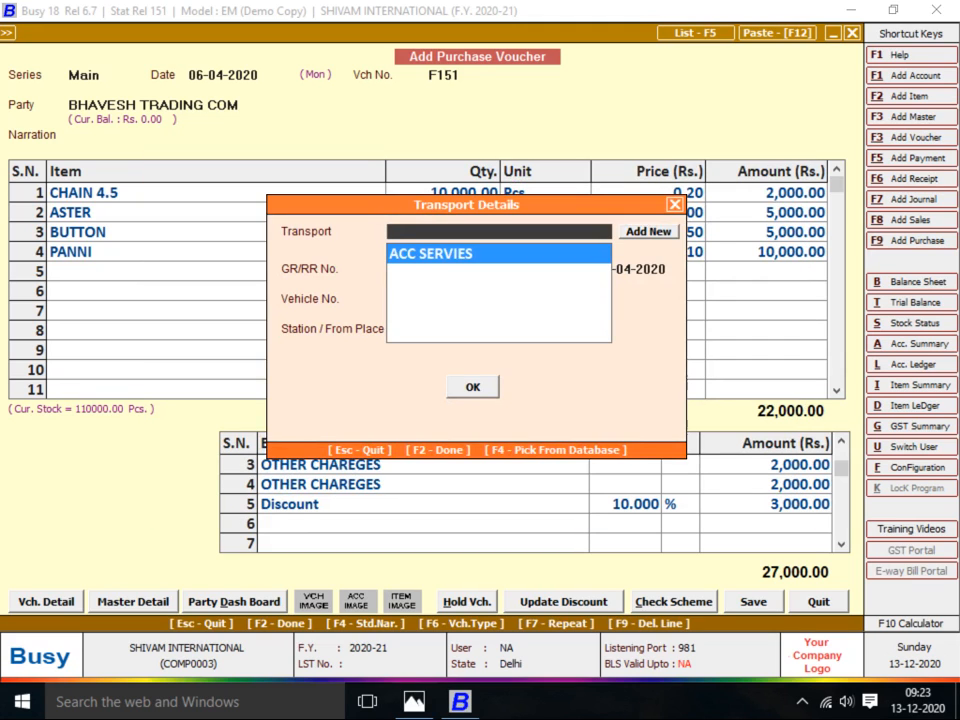
pyautogui.press('Return')
pyautogui.press('Return')
pyautogui.hotkey('alt', 'Tab')
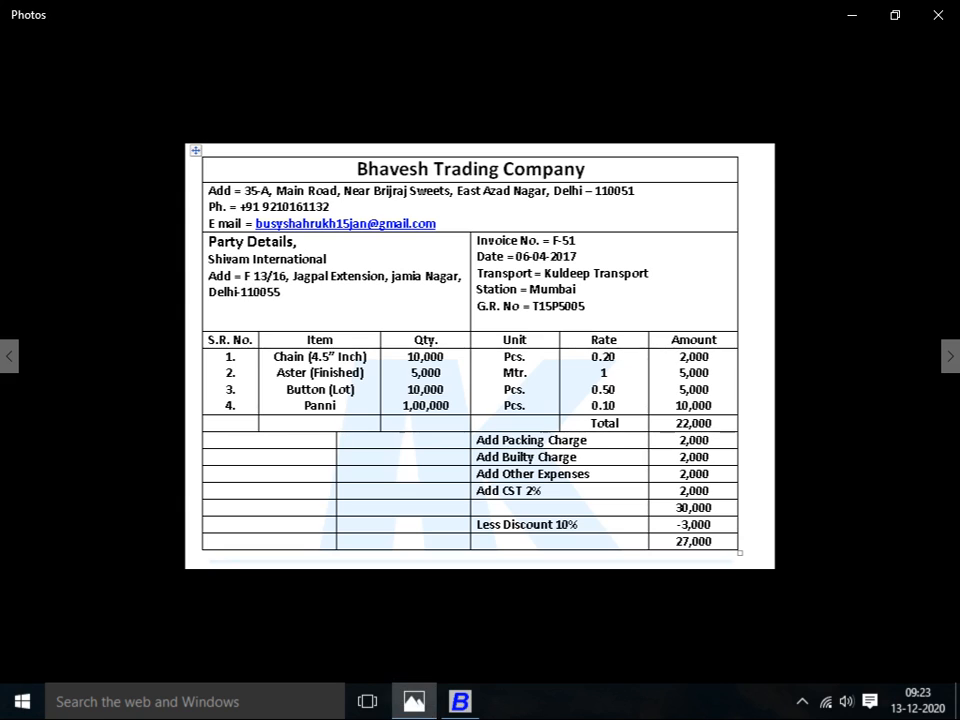
pyautogui.press('Right')
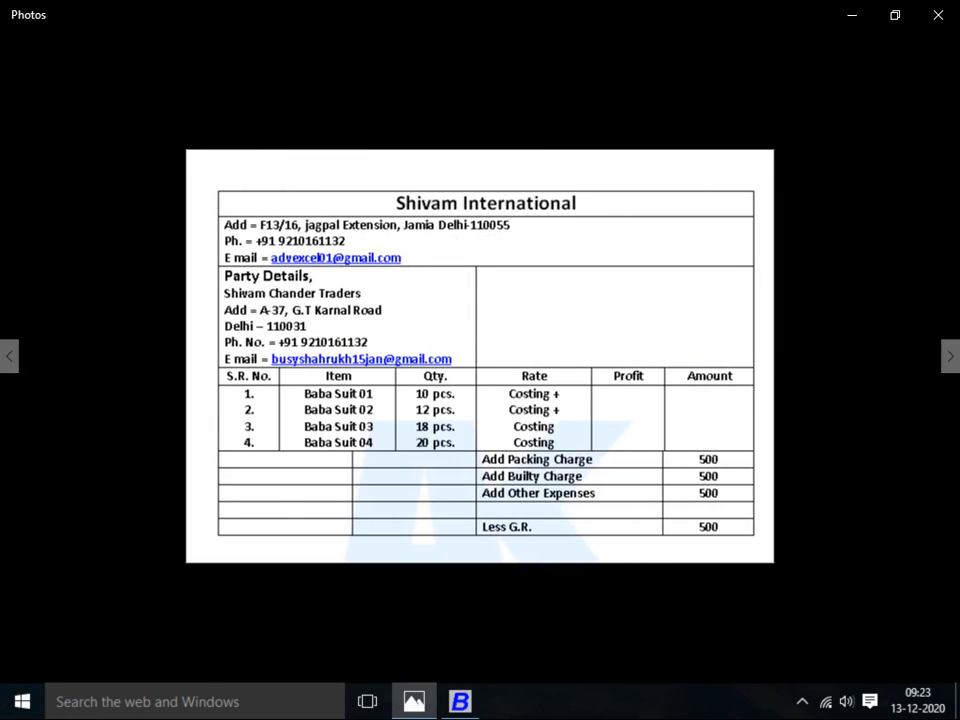
# Browse back through the Bhavesh Trading invoice to the Babu Suit sheets, then return to Busy
pyautogui.press('Left')
pyautogui.press('Left')
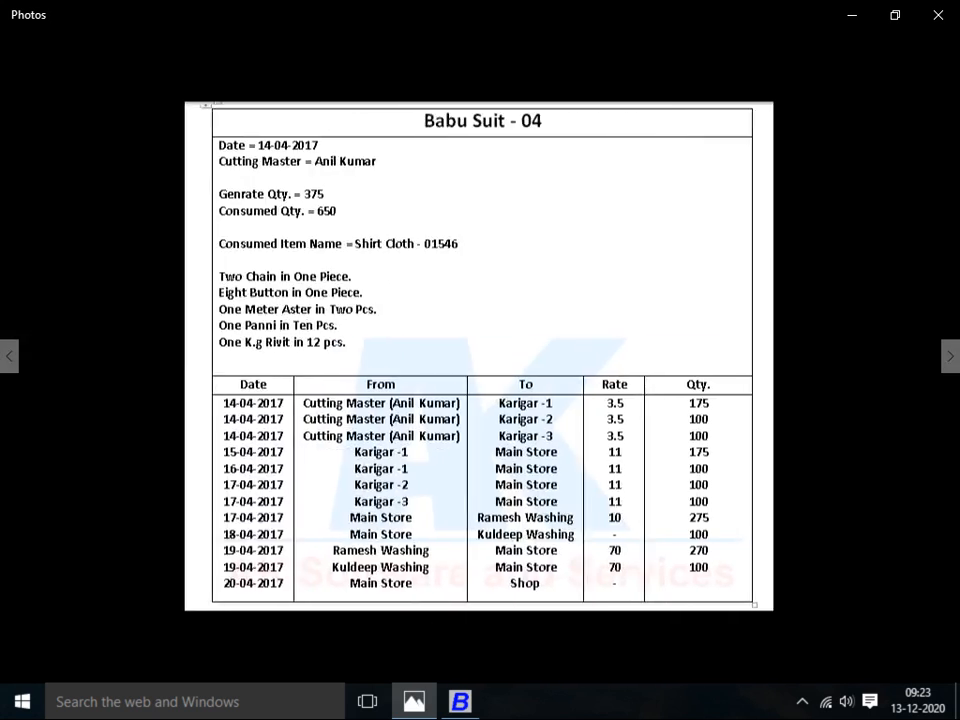
pyautogui.press('Left')
pyautogui.press('Left')
pyautogui.press('Left')
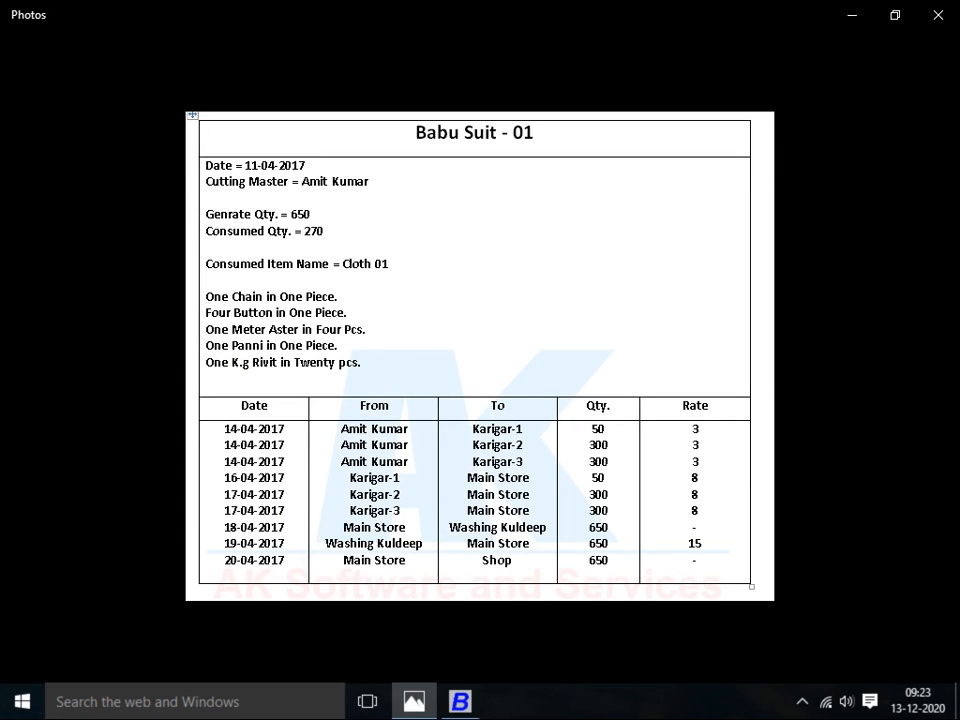
pyautogui.hotkey('alt', 'Tab')
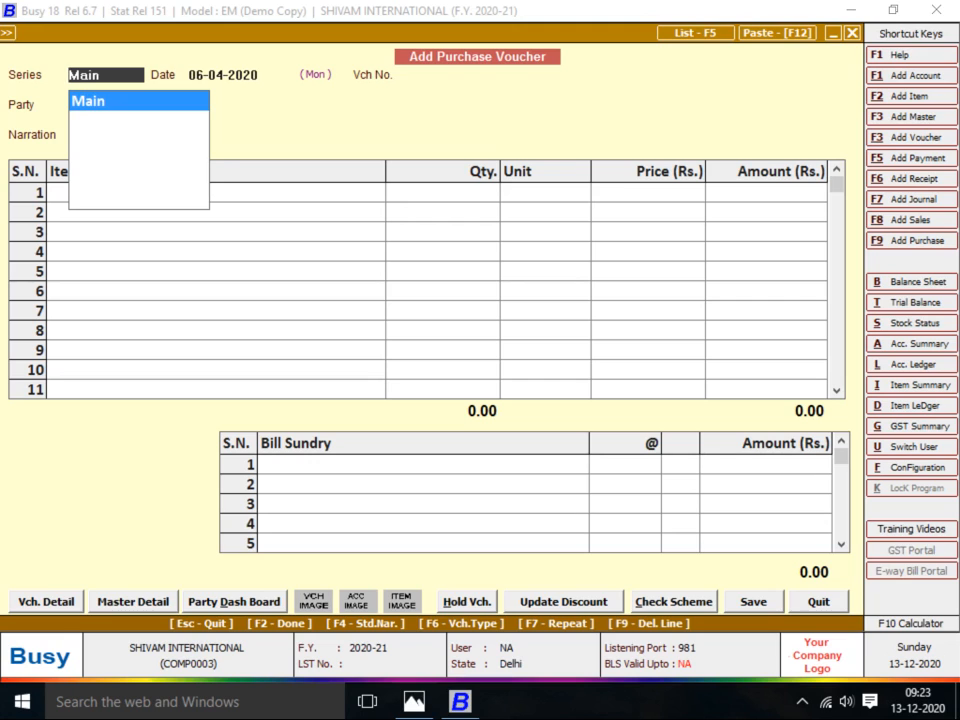
# Quit the blank purchase voucher without saving and add a new Stock Journal voucher in series Main
pyautogui.press('Escape')
pyautogui.press('Escape')
pyautogui.press('Return')
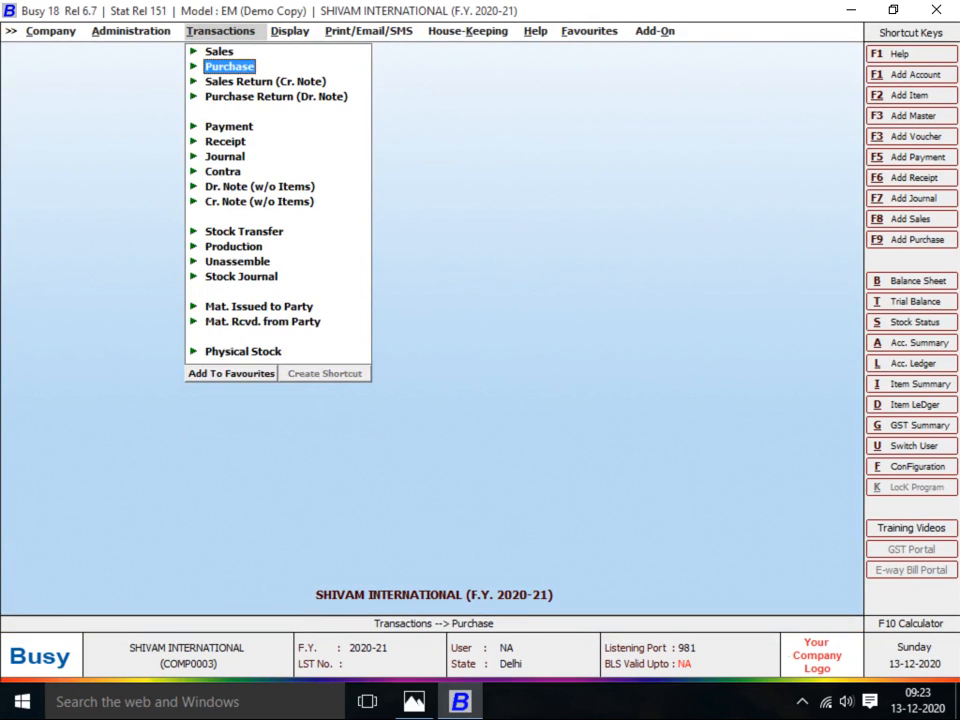
pyautogui.press('Down')
pyautogui.press('Down')
pyautogui.press('Down')
pyautogui.press('Down')
pyautogui.press('Down')
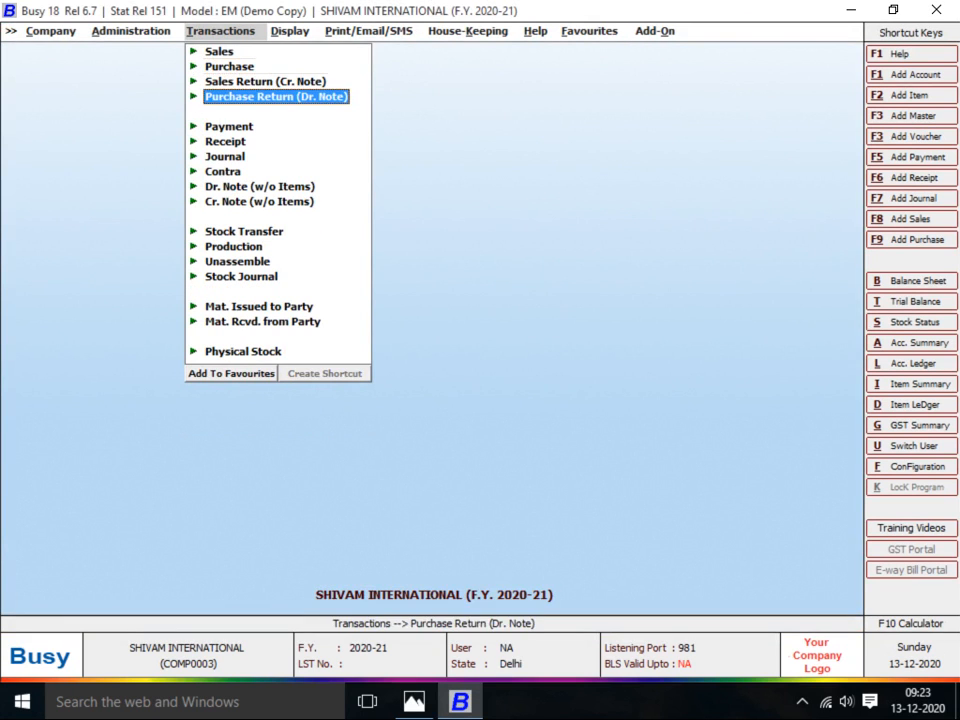
pyautogui.press('Down')
pyautogui.press('Down')
pyautogui.press('Down')
pyautogui.press('Down')
pyautogui.press('Down')
pyautogui.press('Down')
pyautogui.press('Down')
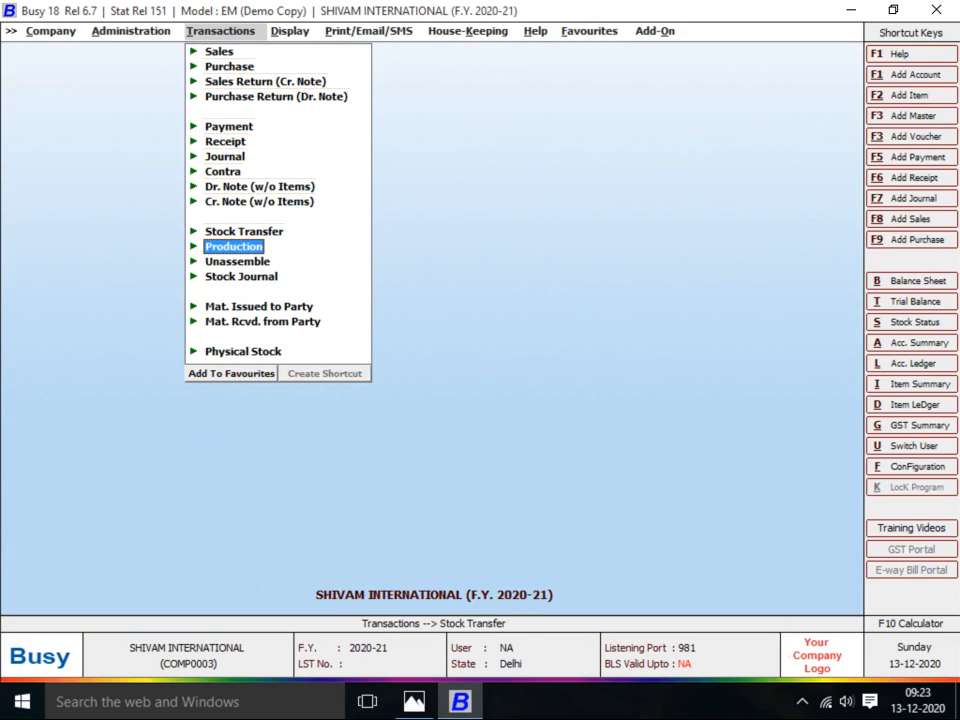
pyautogui.press('Return')
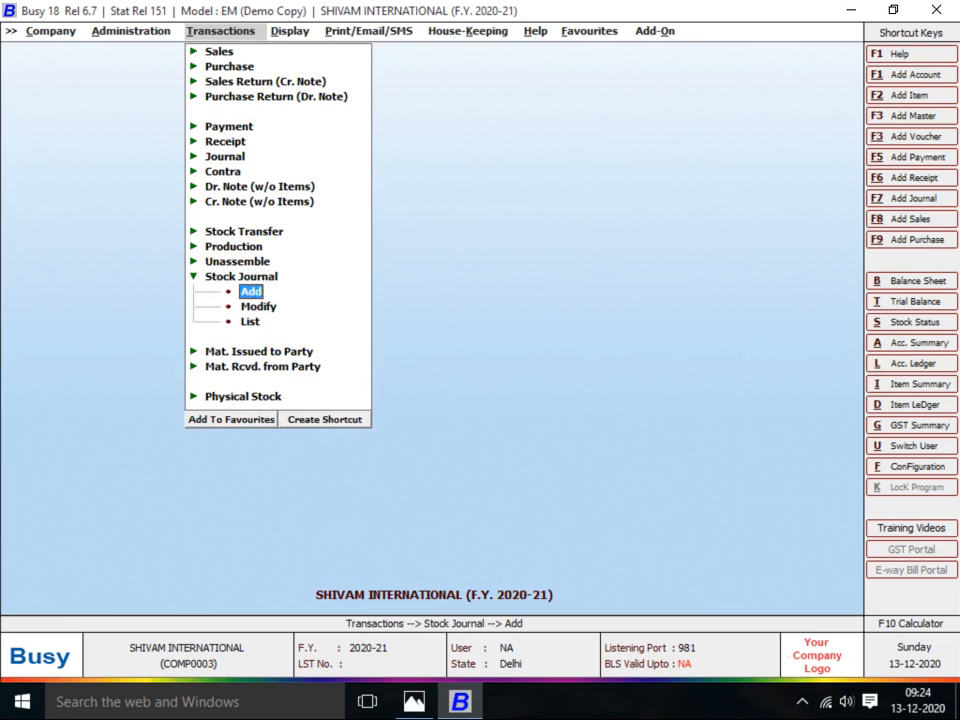
pyautogui.press('Return')
pyautogui.press('Return')
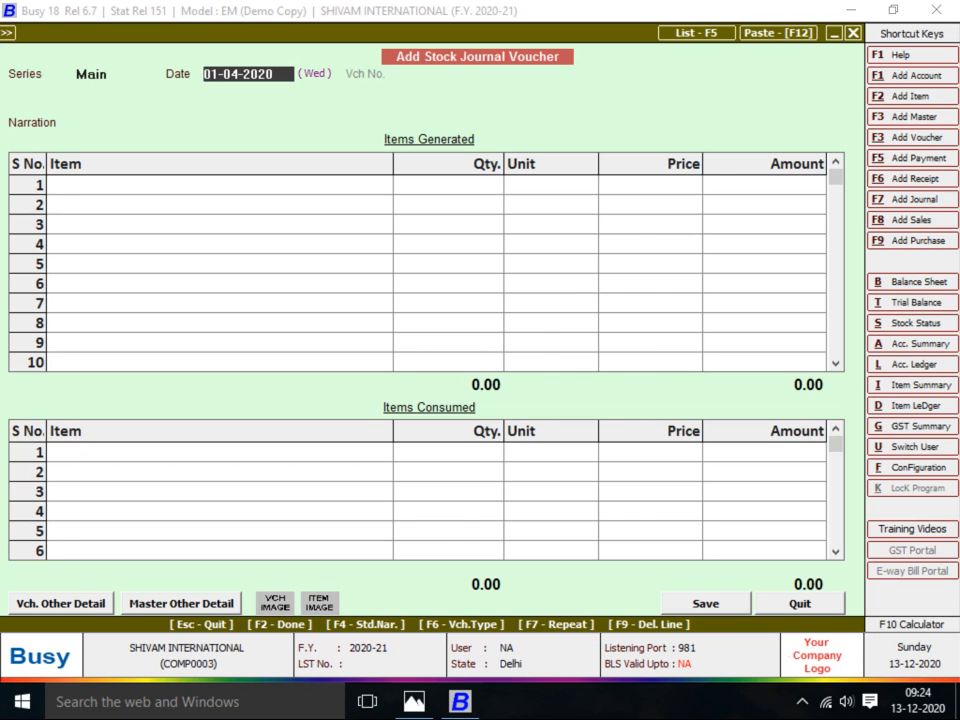
# Date the stock journal voucher 11-04-2020, checking the job details reference sheet
pyautogui.hotkey('alt', 'Tab')
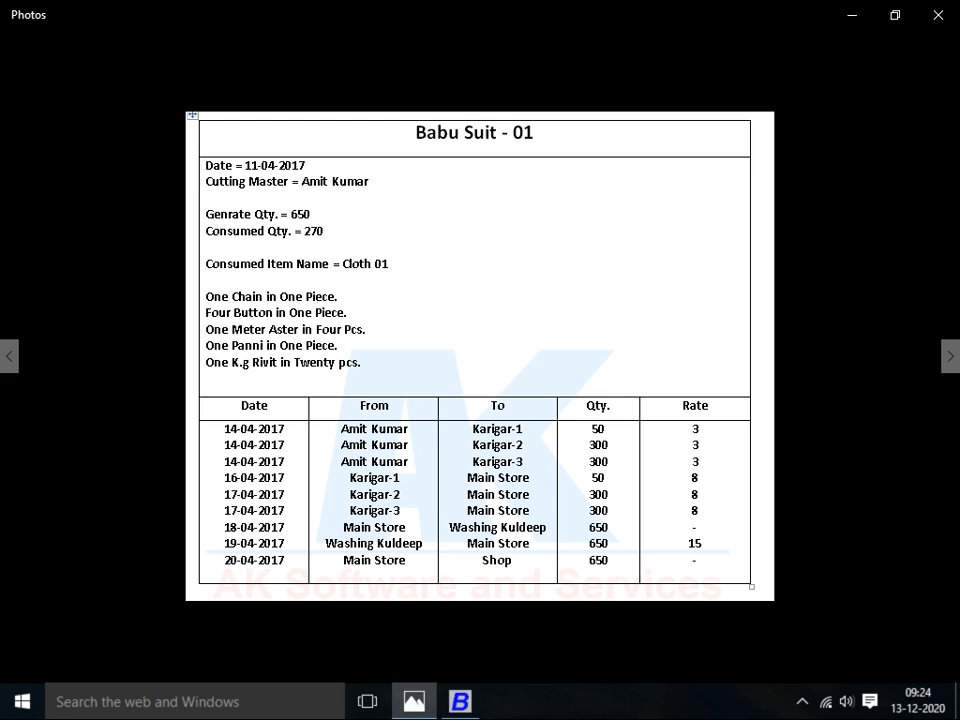
pyautogui.hotkey('alt', 'Tab')
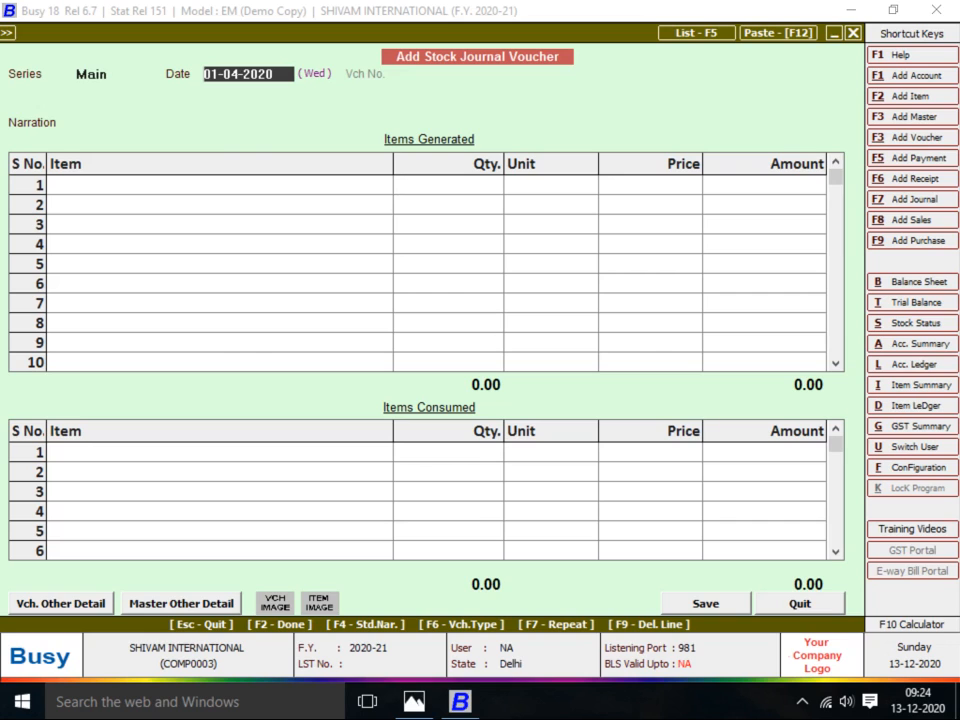
pyautogui.write('11')
pyautogui.press('Return')
pyautogui.press('Return')
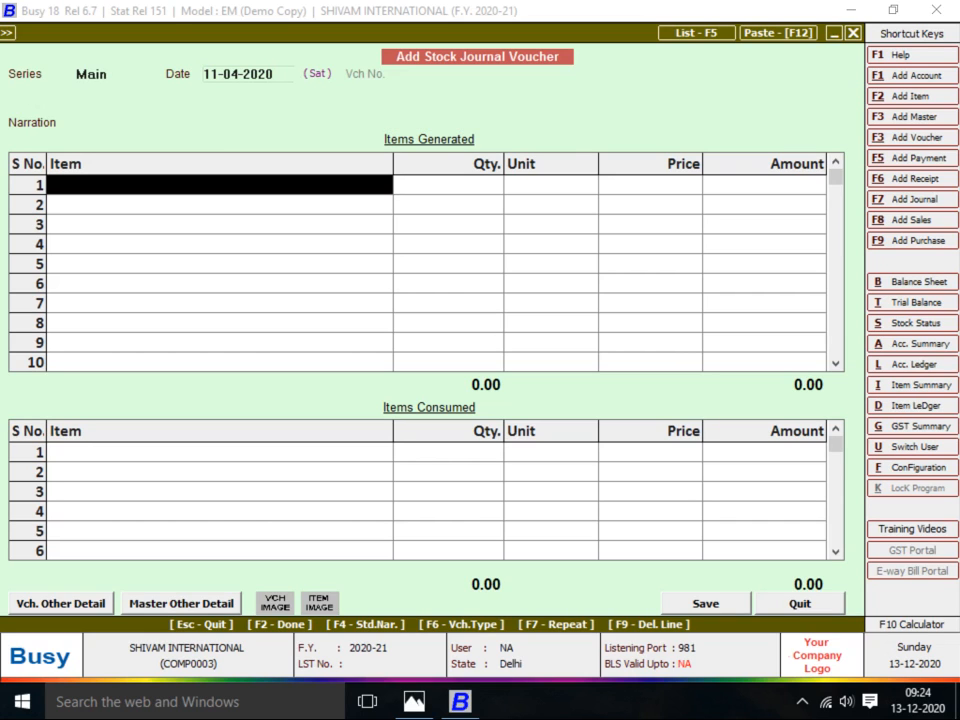
# Start a new item master for the voucher's generated goods
pyautogui.hotkey('alt', 'Tab')
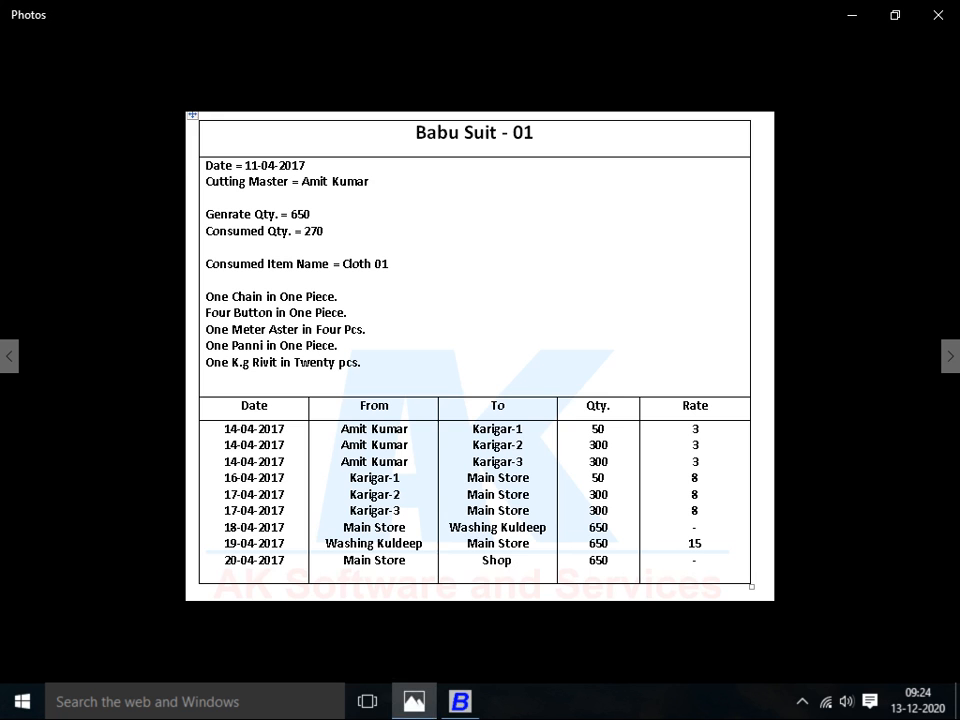
pyautogui.hotkey('alt', 'Tab')
pyautogui.press('F3')
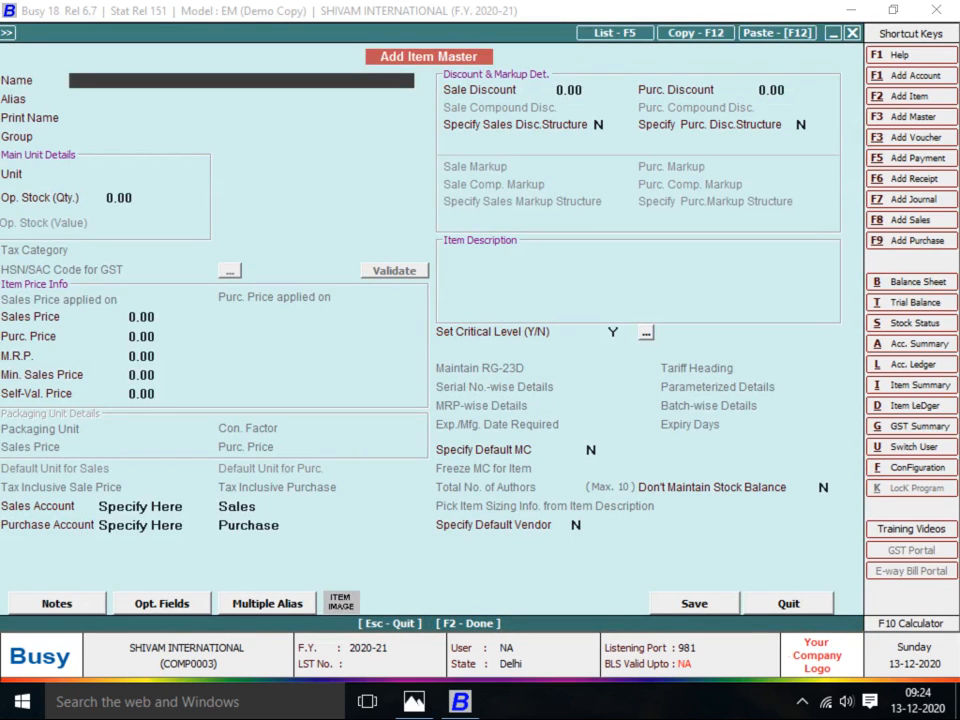
# Name the item BABA SUT-1 and give it a new group FINISH GOODS under General
pyautogui.write('BABA SUT-1')
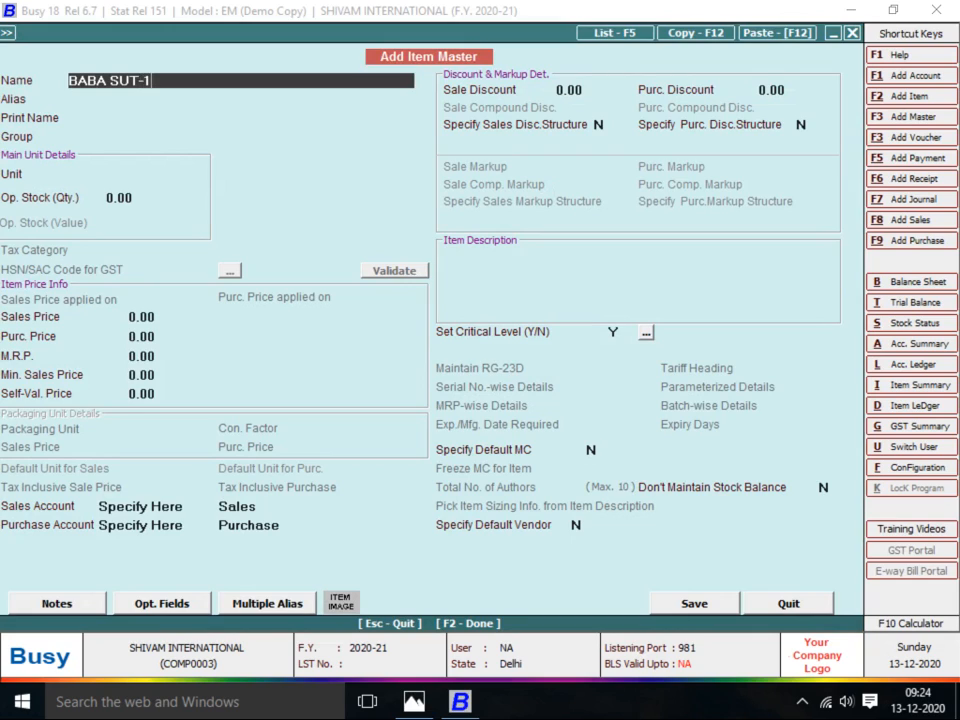
pyautogui.press('Return')
pyautogui.press('Return')
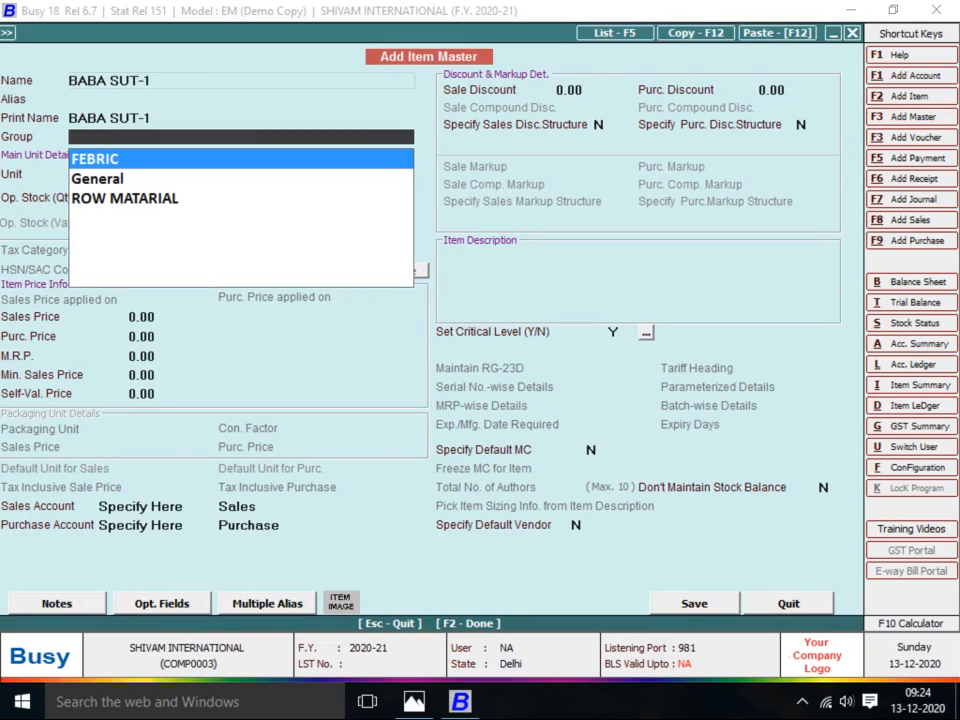
pyautogui.press('F3')
pyautogui.write('FINISH GFD')
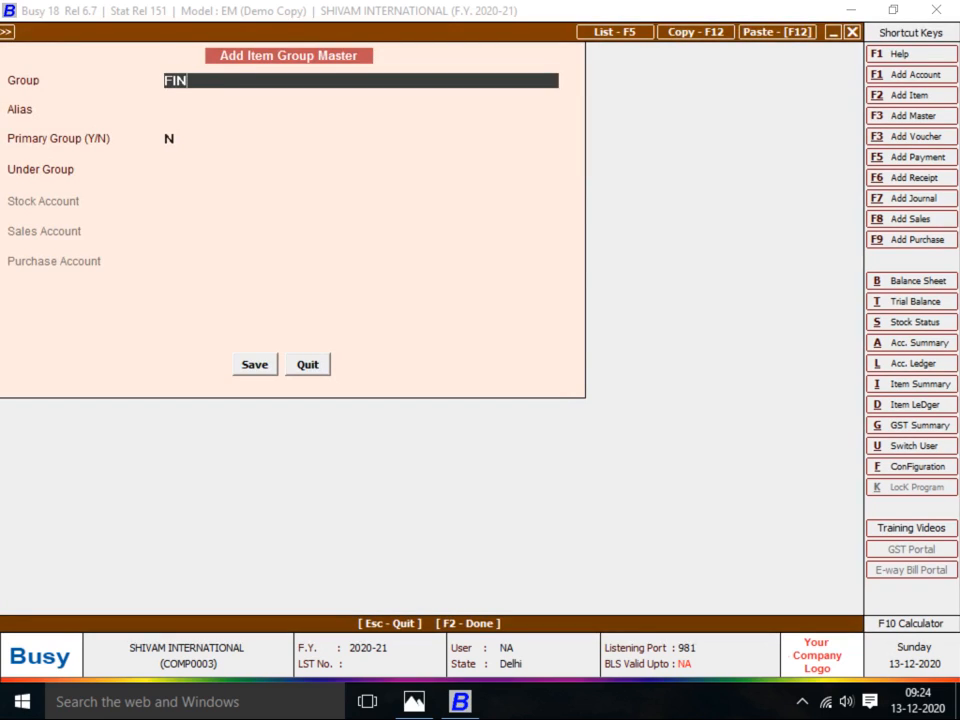
pyautogui.press('BackSpace')
pyautogui.press('BackSpace')
pyautogui.write('OODS')
pyautogui.press('Return')
pyautogui.press('Return')
pyautogui.press('Return')
pyautogui.press('Return')
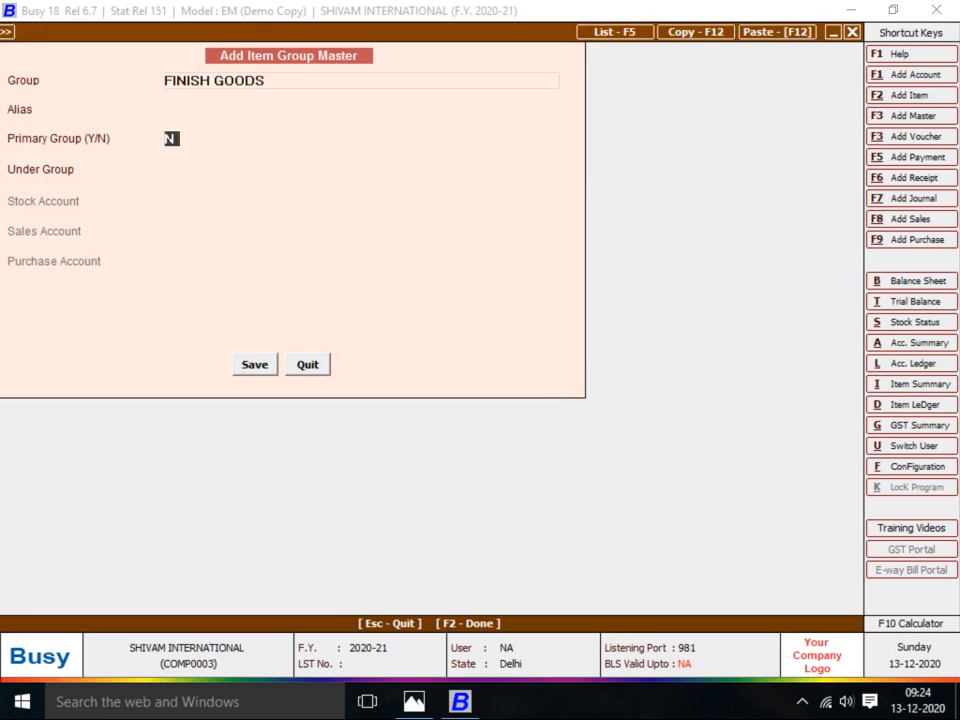
pyautogui.press('Down')
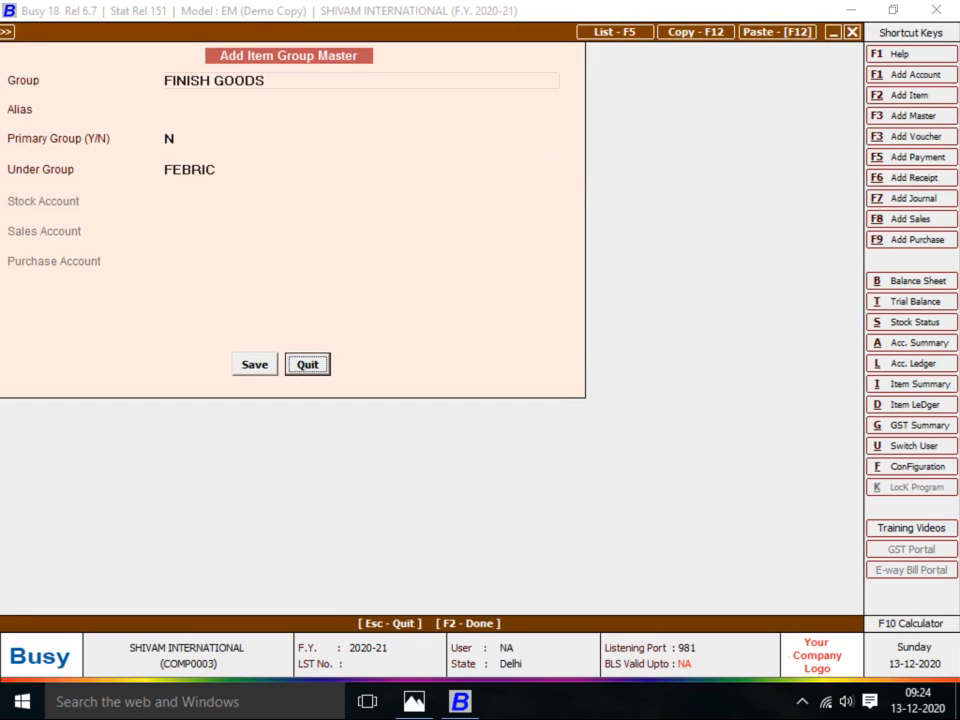
pyautogui.press('Up')
pyautogui.press('Up')
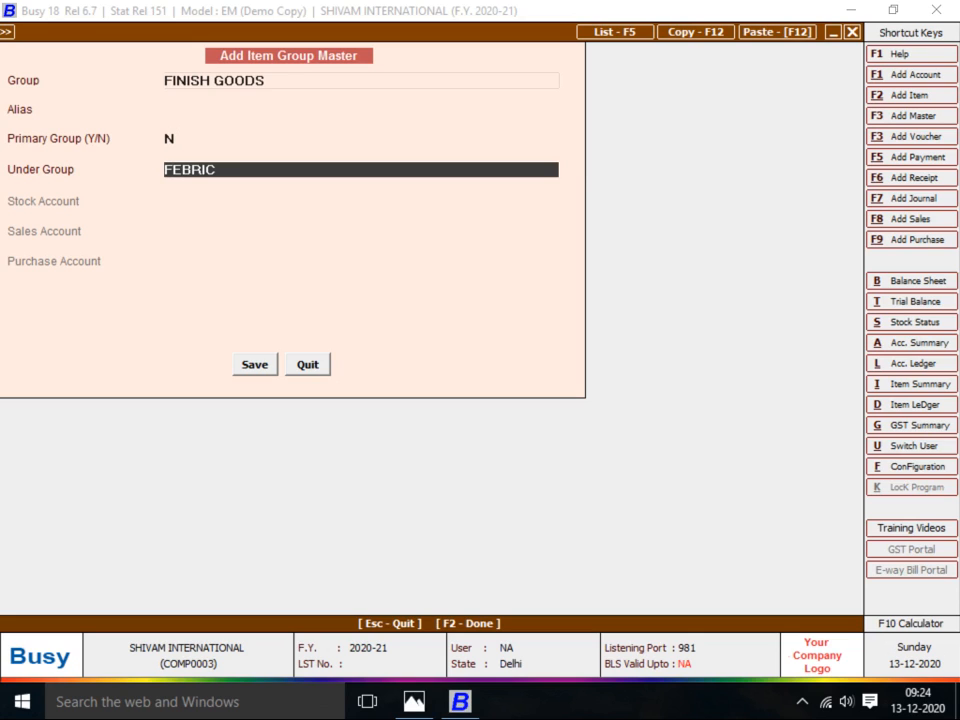
pyautogui.press('BackSpace')
pyautogui.press('BackSpace')
pyautogui.press('BackSpace')
pyautogui.press('BackSpace')
pyautogui.press('BackSpace')
pyautogui.press('BackSpace')
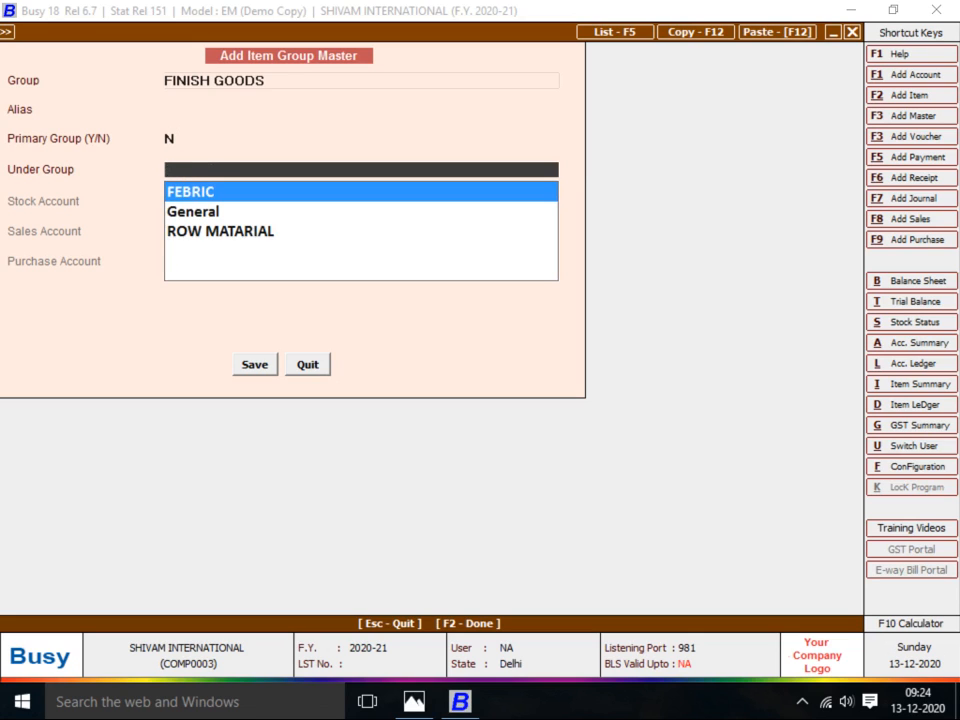
pyautogui.press('Down')
pyautogui.press('Return')
# Set the item's unit to Pcs. and save BABA SUT-1
pyautogui.press('Return')
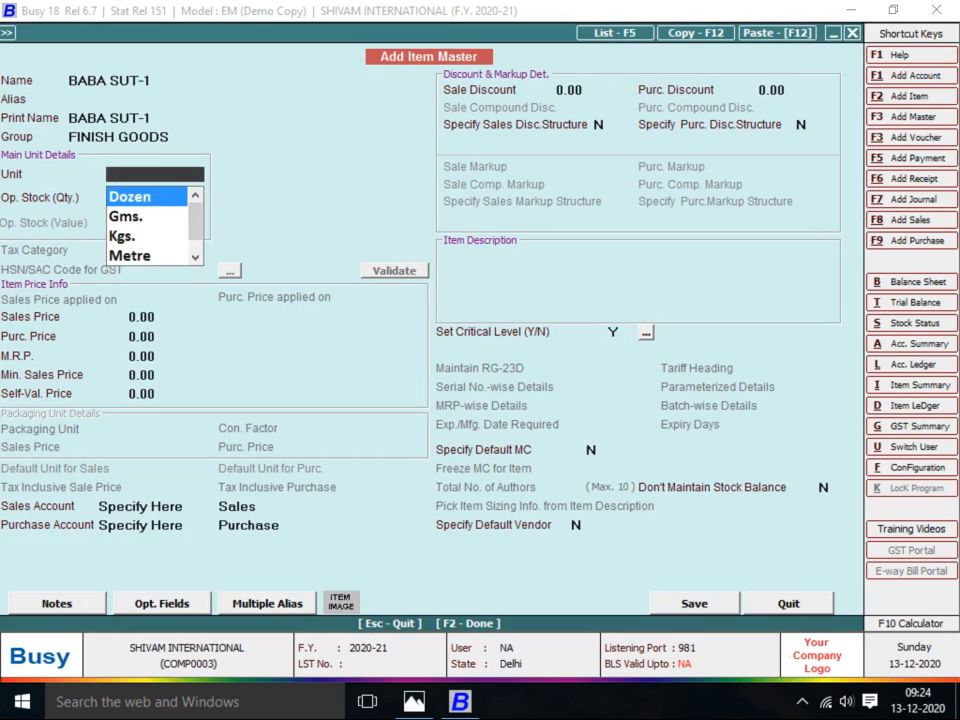
pyautogui.write('P')
pyautogui.press('Return')
pyautogui.press('Return')
pyautogui.press('Return')
pyautogui.press('Return')
pyautogui.press('Return')
pyautogui.press('Return')
pyautogui.press('Return')
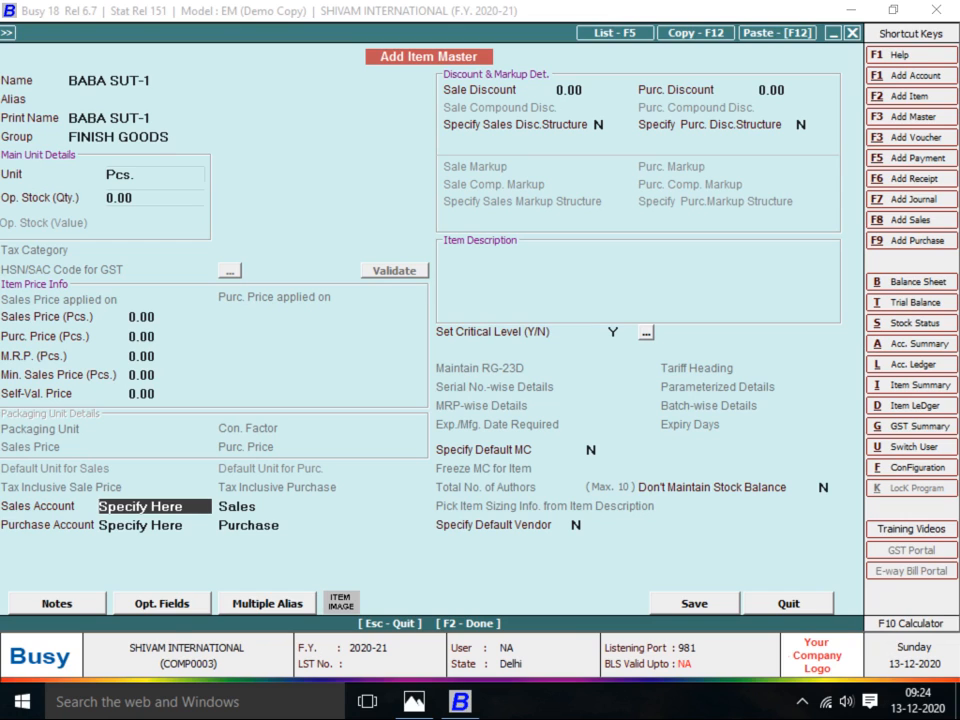
pyautogui.press('F2')
pyautogui.press('Return')
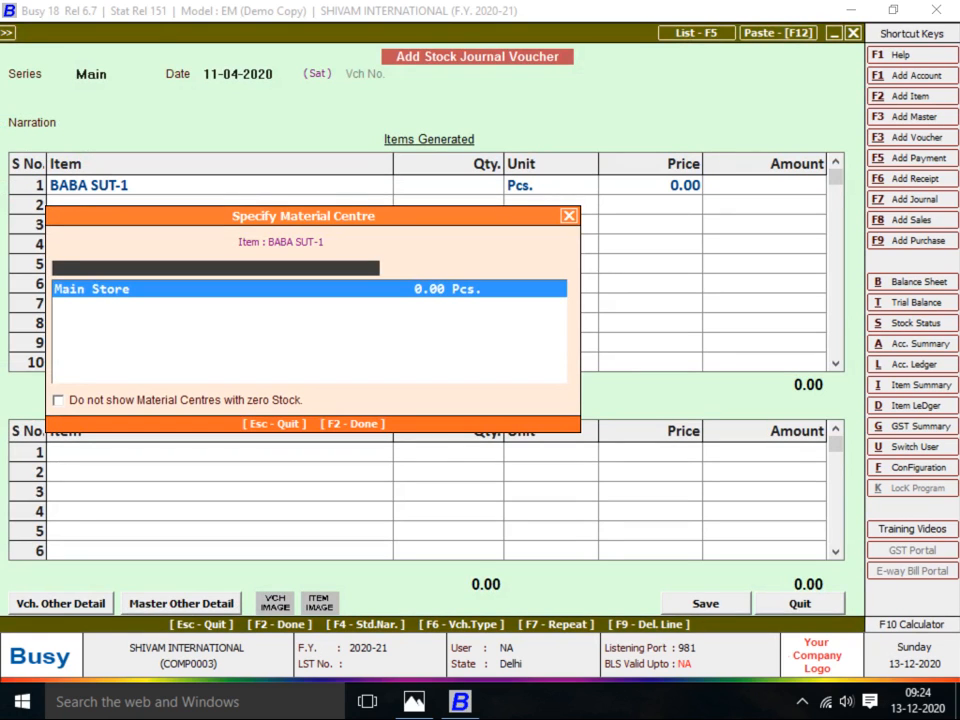
# Create a material centre named for the cutting master under Production Floors
pyautogui.press('F3')
pyautogui.hotkey('alt', 'Tab')
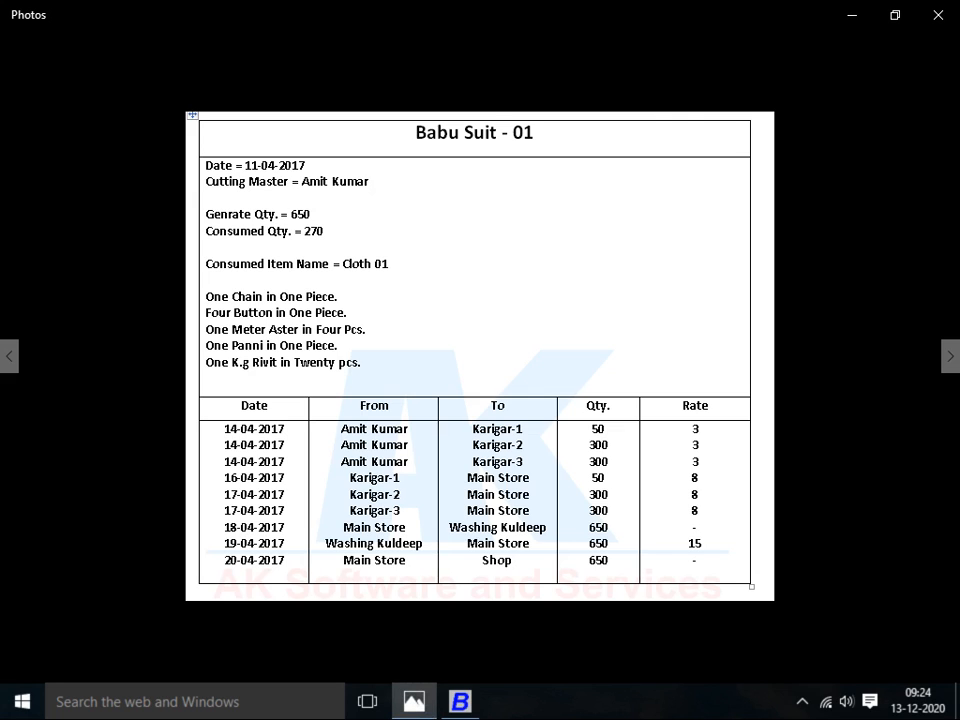
pyautogui.hotkey('alt', 'Tab')
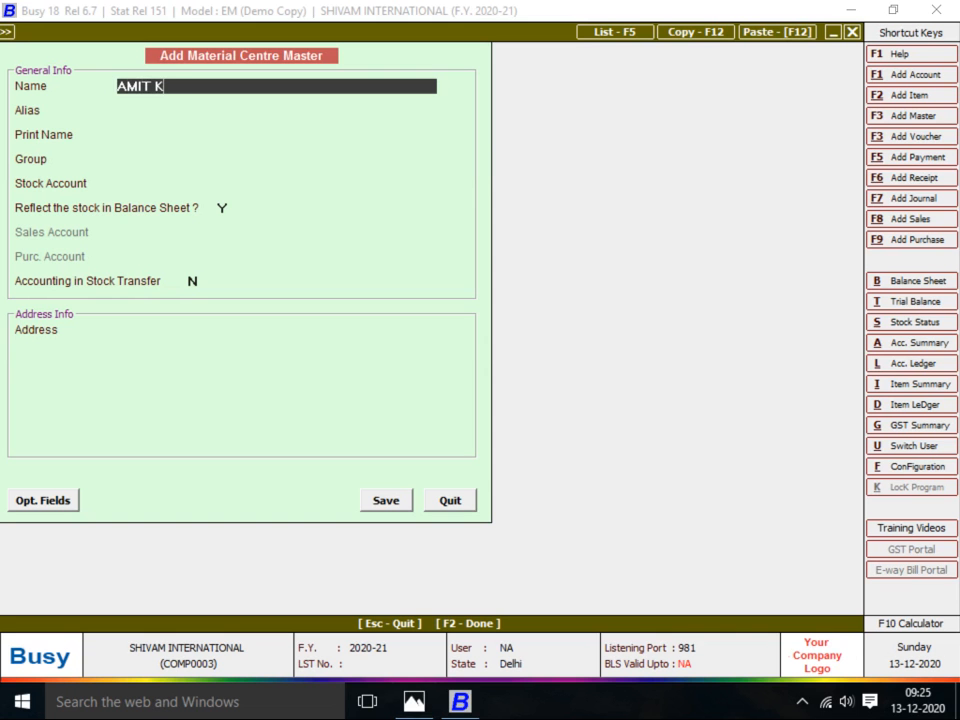
pyautogui.press('Return')
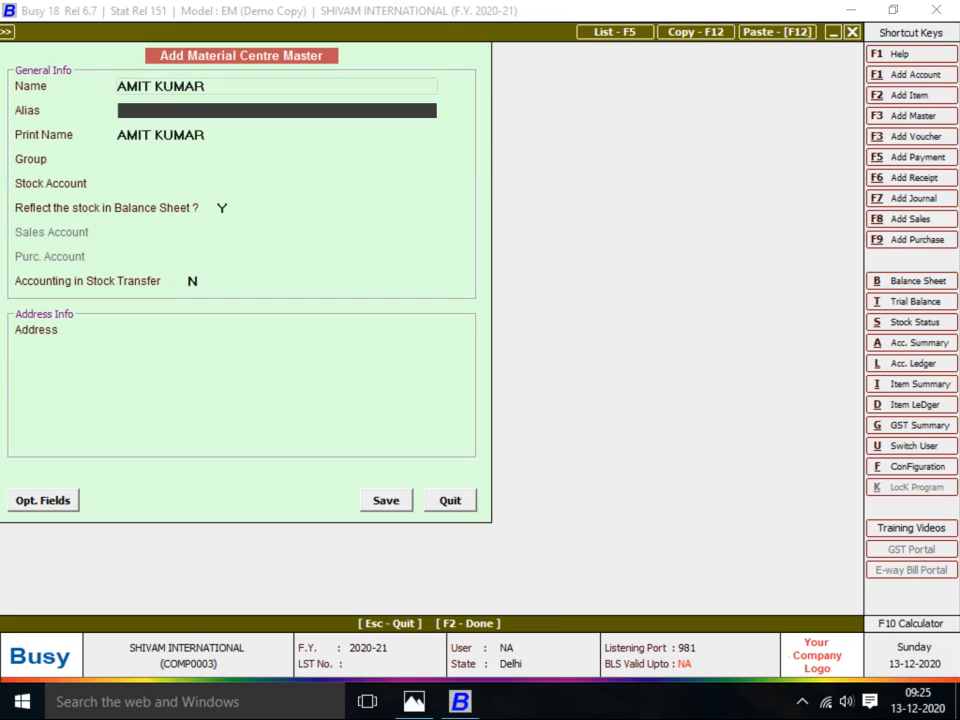
pyautogui.press('Return')
pyautogui.press('Return')
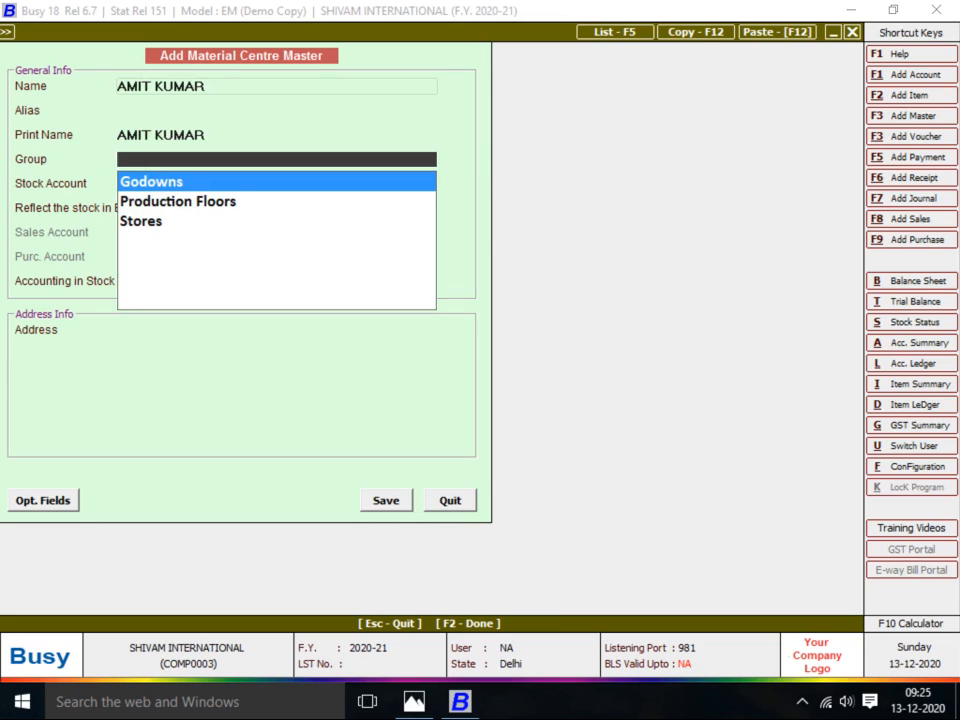
pyautogui.press('Down')
pyautogui.press('Return')
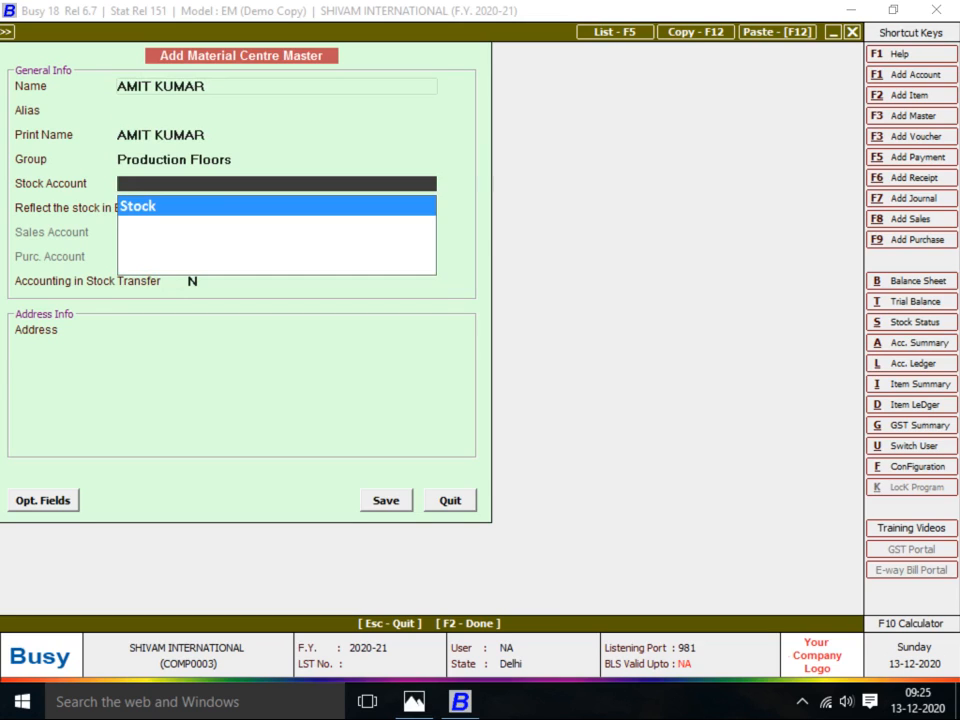
# Set Stock Account to Stock and stock-transfer accounting Y, then start a matching account
pyautogui.press('Return')
pyautogui.press('Return')
pyautogui.write('y')
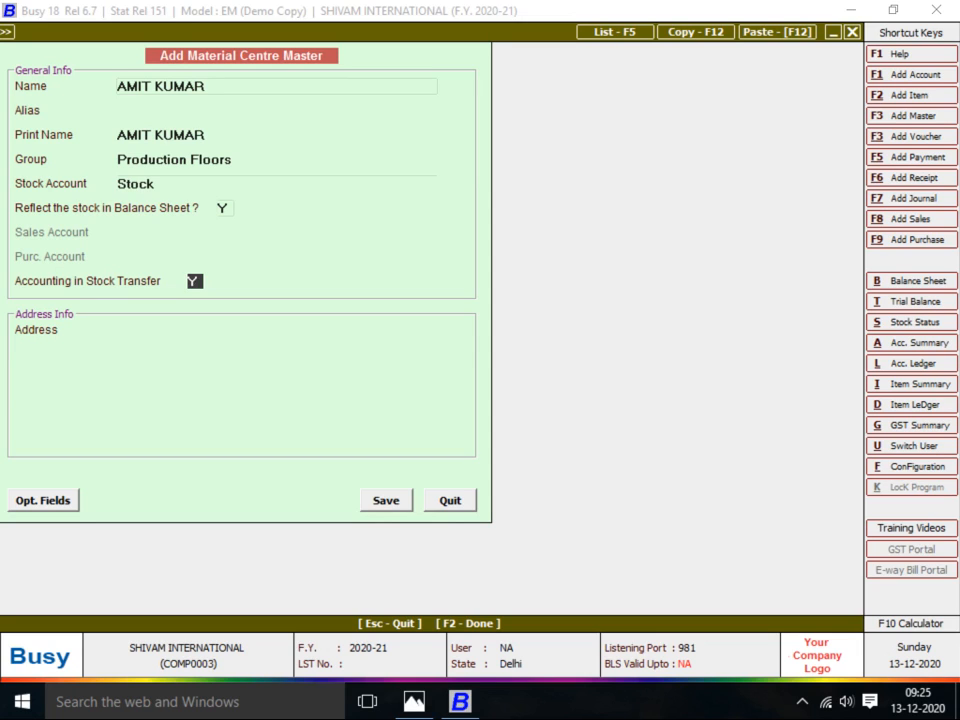
pyautogui.press('Return')
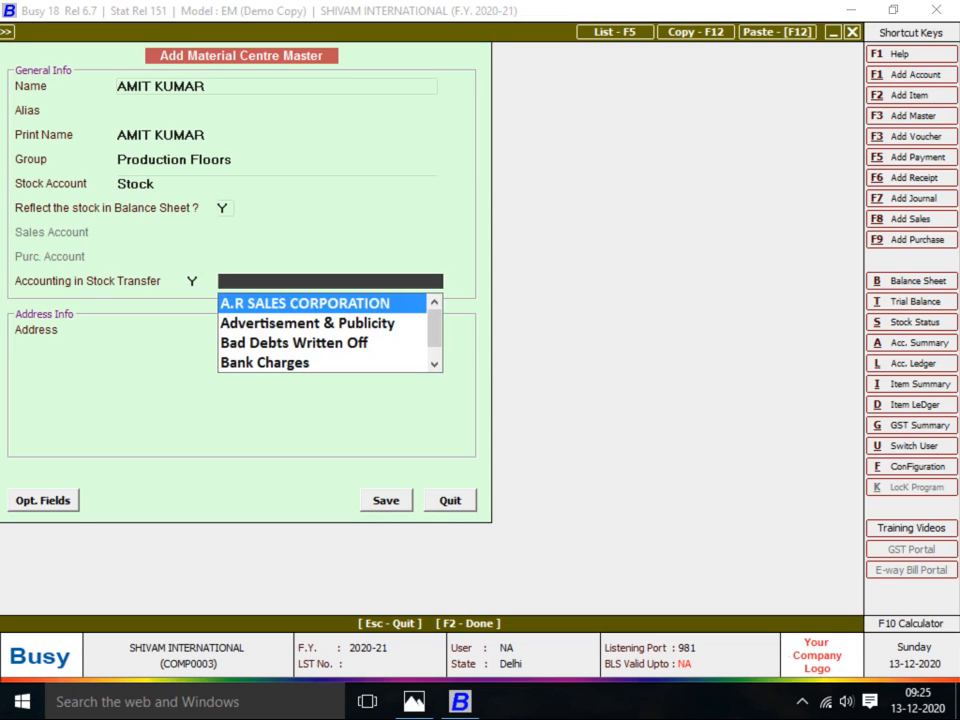
pyautogui.hotkey('alt', 'c')
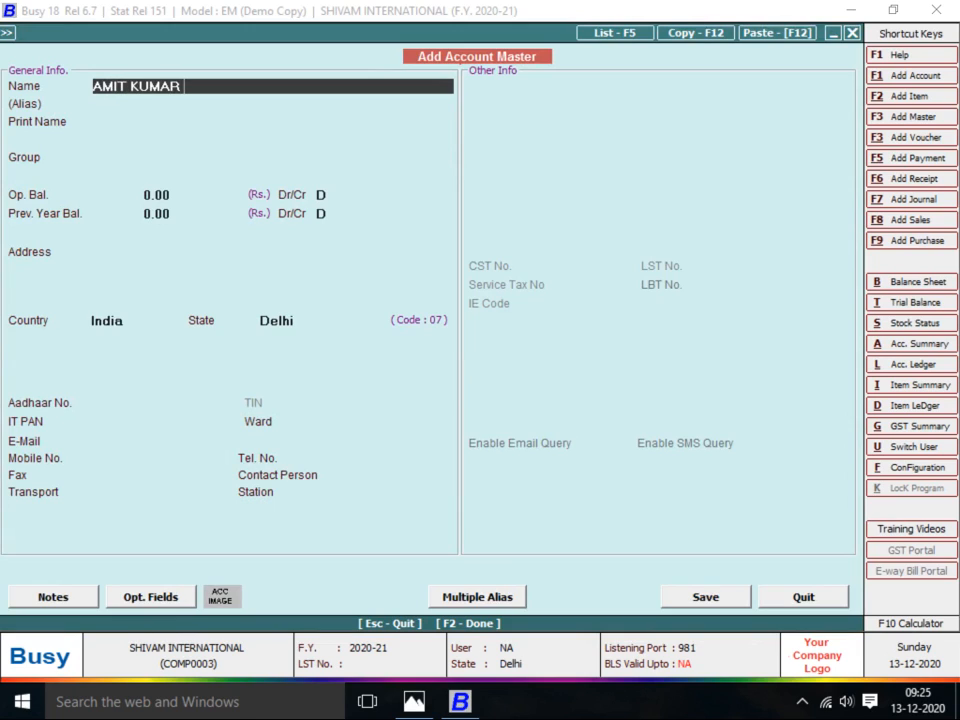
# Place the account in a new JOB WORKER group, parent picked via 'SUN'
pyautogui.press('Return')
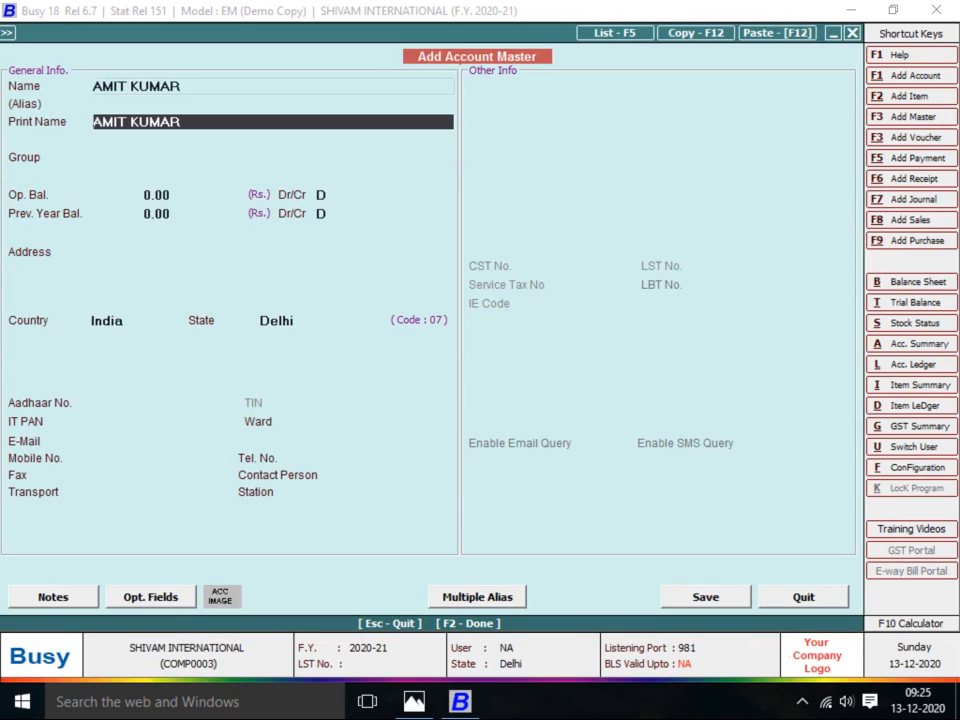
pyautogui.press('Return')
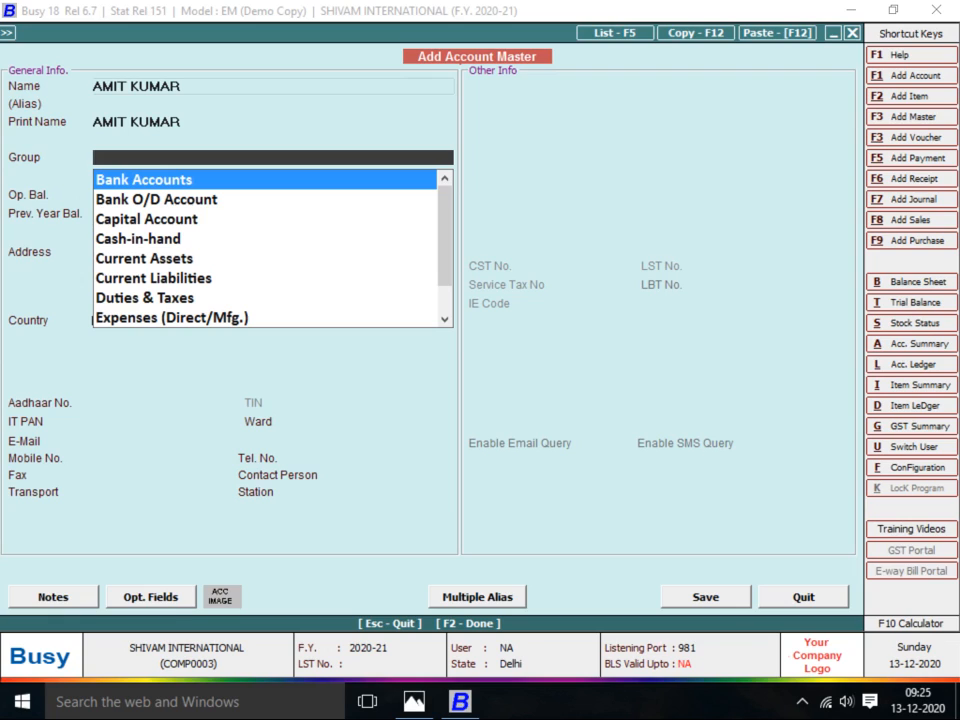
pyautogui.hotkey('alt', 'c')
pyautogui.write('JOB W')
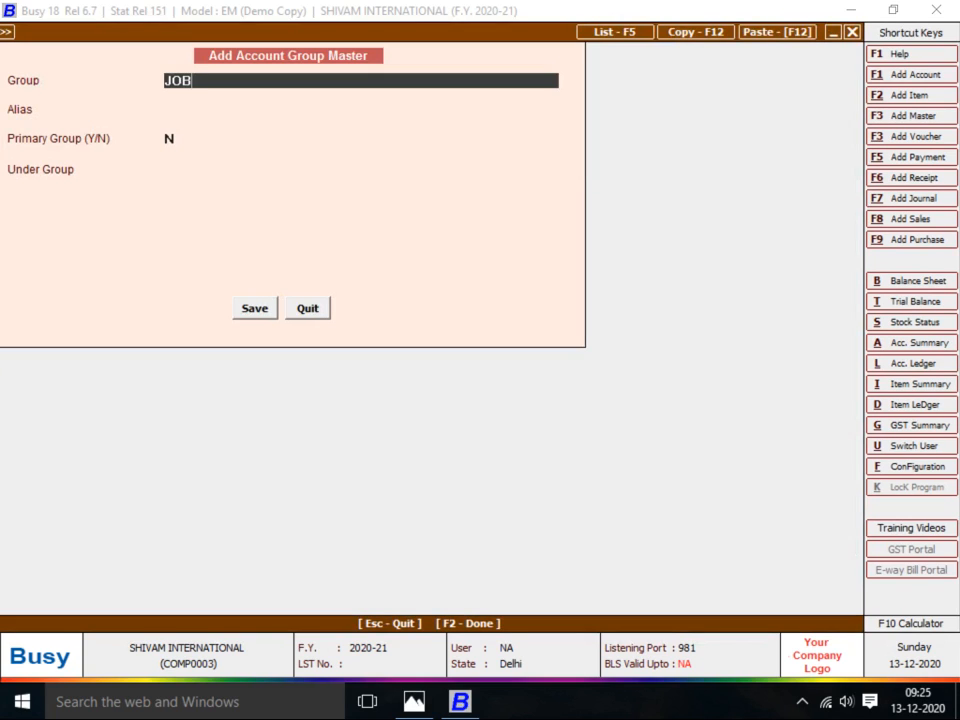
pyautogui.press('BackSpace')
pyautogui.write('WORKER')
pyautogui.press('Return')
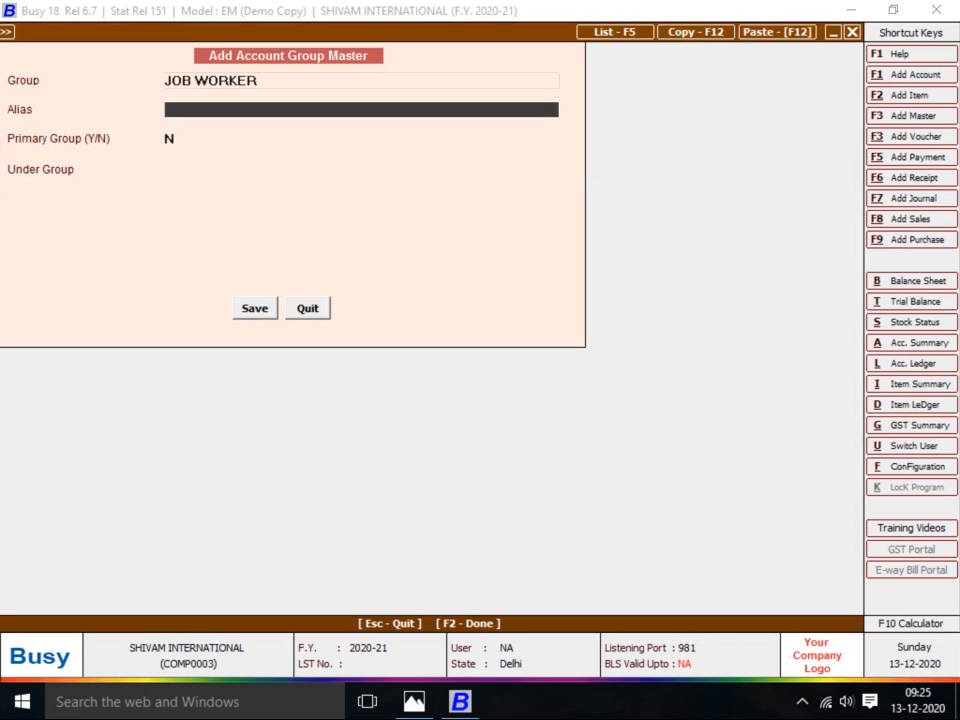
pyautogui.press('Return')
pyautogui.press('Return')
pyautogui.write('S')
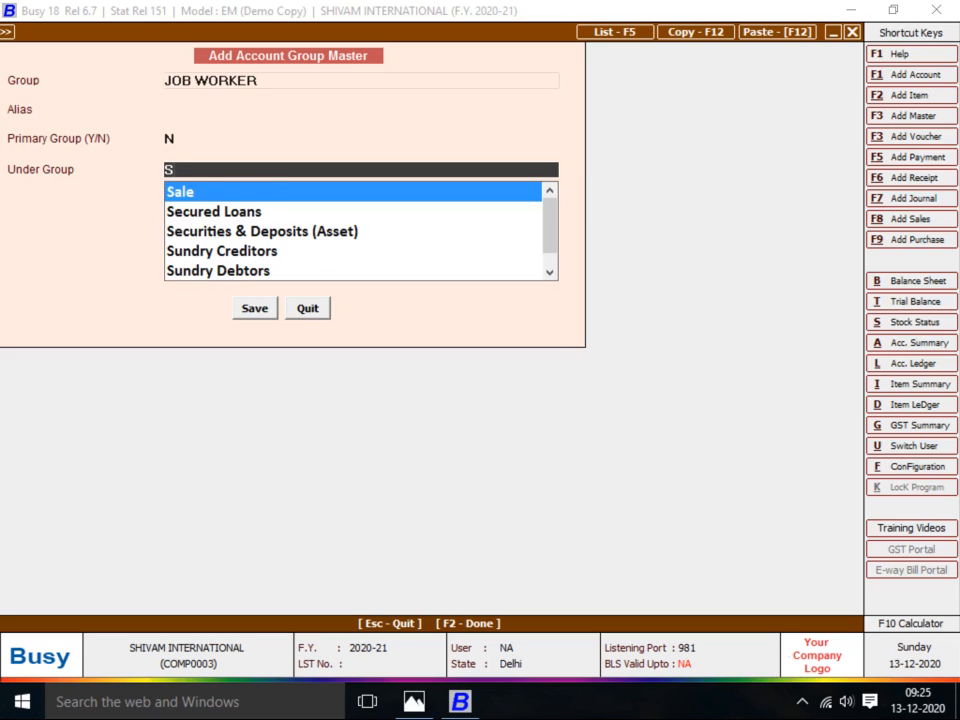
pyautogui.write('UN')
pyautogui.press('Return')
pyautogui.press('Return')
pyautogui.press('Return')
pyautogui.press('Return')
pyautogui.press('Return')
pyautogui.press('Return')
pyautogui.press('Return')
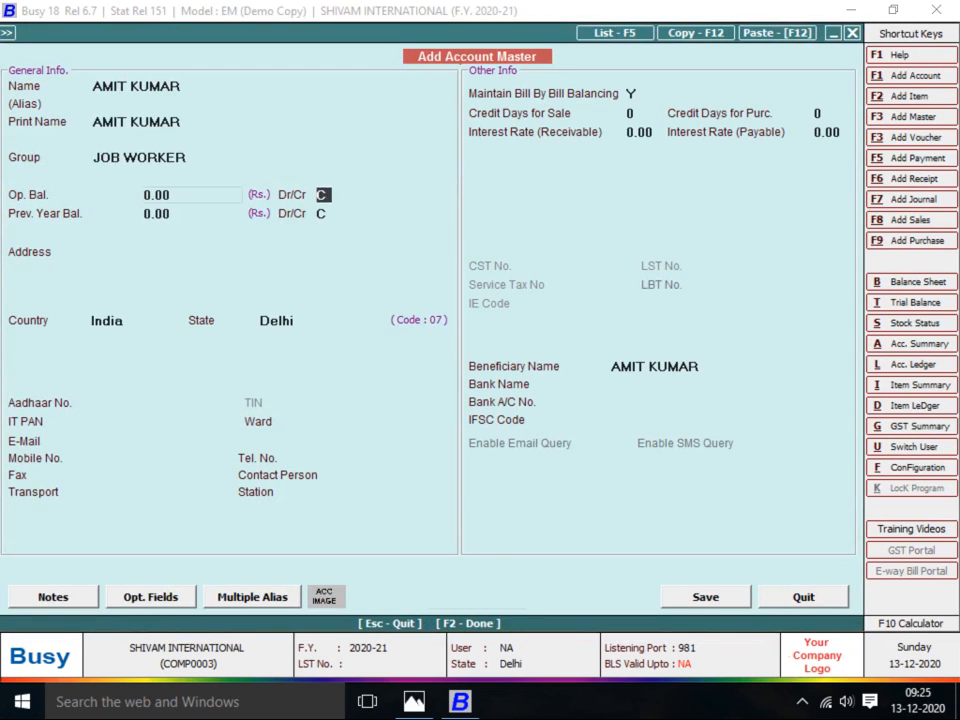
# Set bill-by-bill balancing to N and save the account and material centre
pyautogui.press('Return')
pyautogui.press('Return')
pyautogui.press('Return')
pyautogui.press('Return')
pyautogui.press('Return')
pyautogui.press('Return')
pyautogui.press('Return')
pyautogui.press('Return')
pyautogui.press('Return')
pyautogui.press('Return')
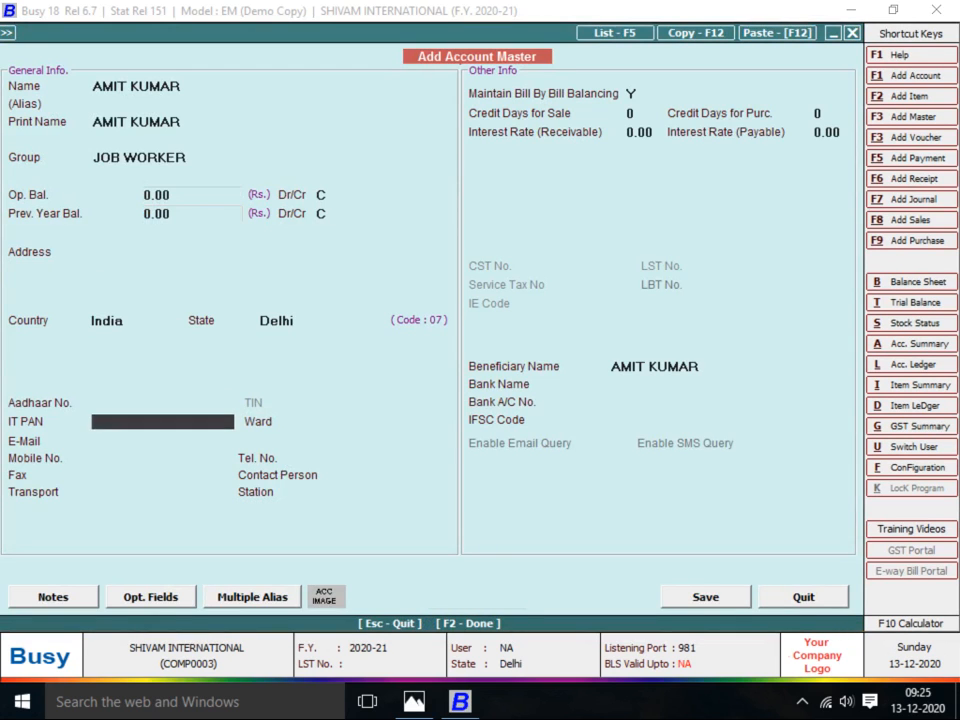
pyautogui.press('Return')
pyautogui.press('Return')
pyautogui.press('Return')
pyautogui.press('Return')
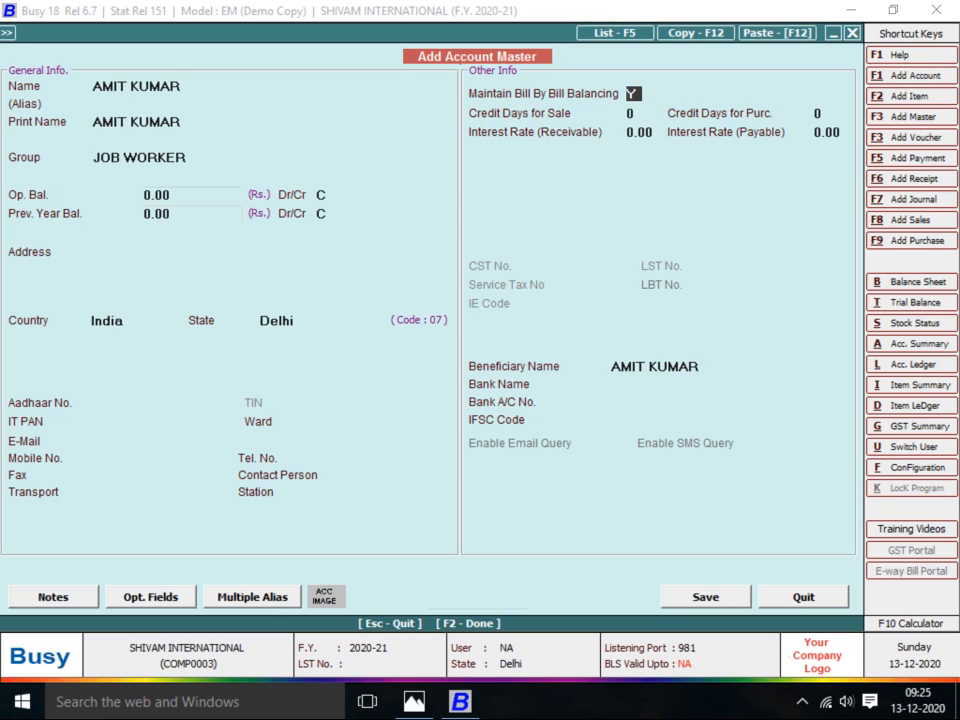
pyautogui.press('n')
pyautogui.press('Return')
pyautogui.press('Return')
pyautogui.press('Return')
pyautogui.press('Return')
pyautogui.press('Return')
pyautogui.press('Return')
pyautogui.press('Return')
pyautogui.press('Return')
pyautogui.press('Return')
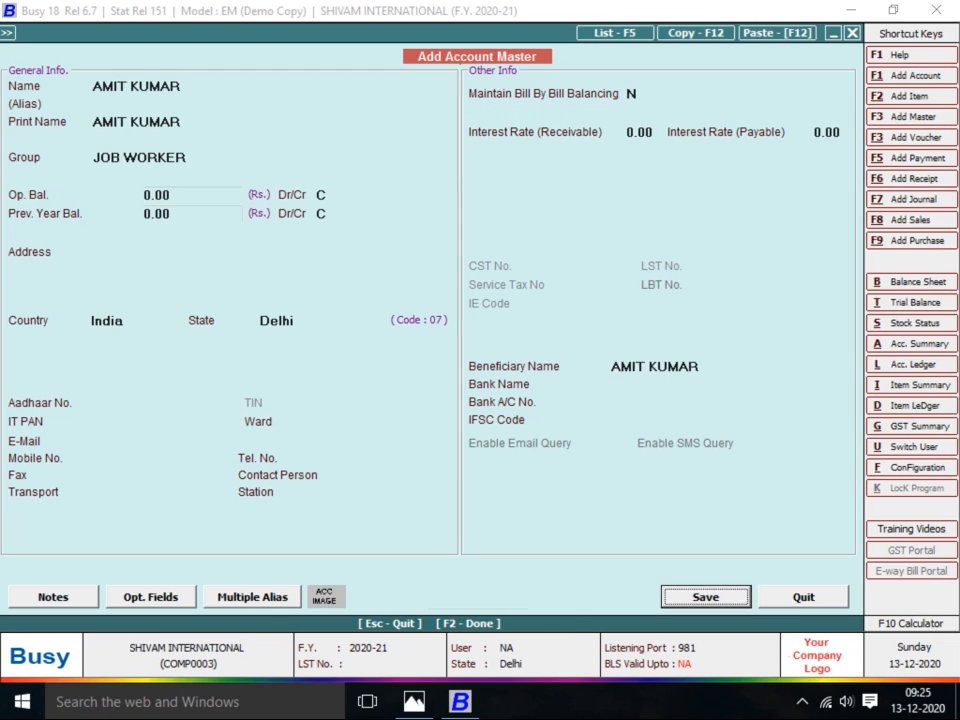
pyautogui.press('Return')
pyautogui.press('Return')
pyautogui.press('Return')
pyautogui.press('Return')
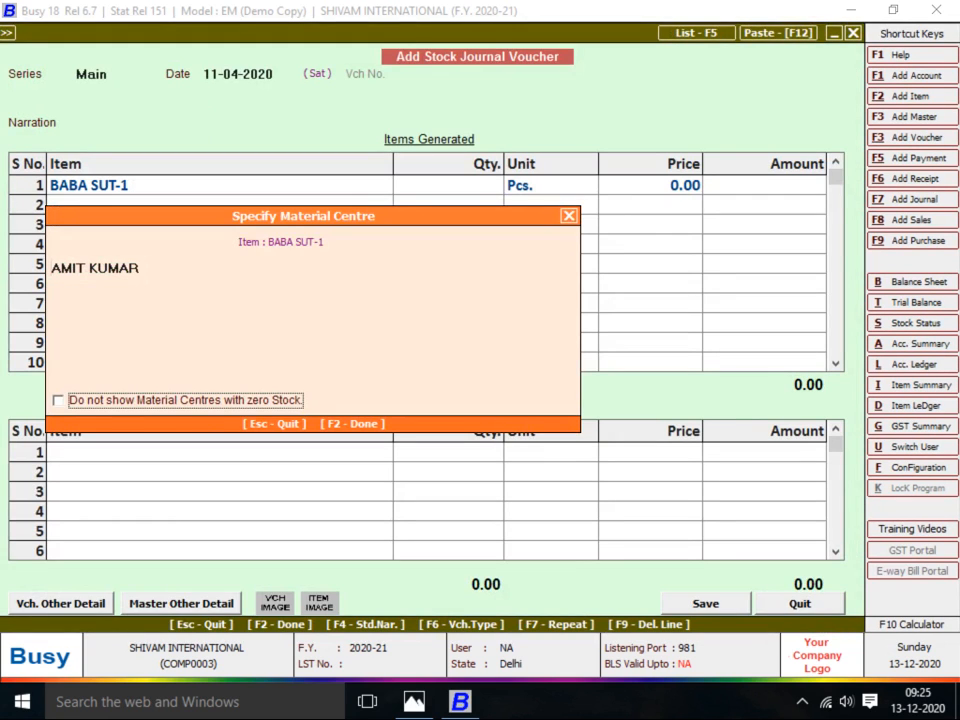
pyautogui.press('Return')
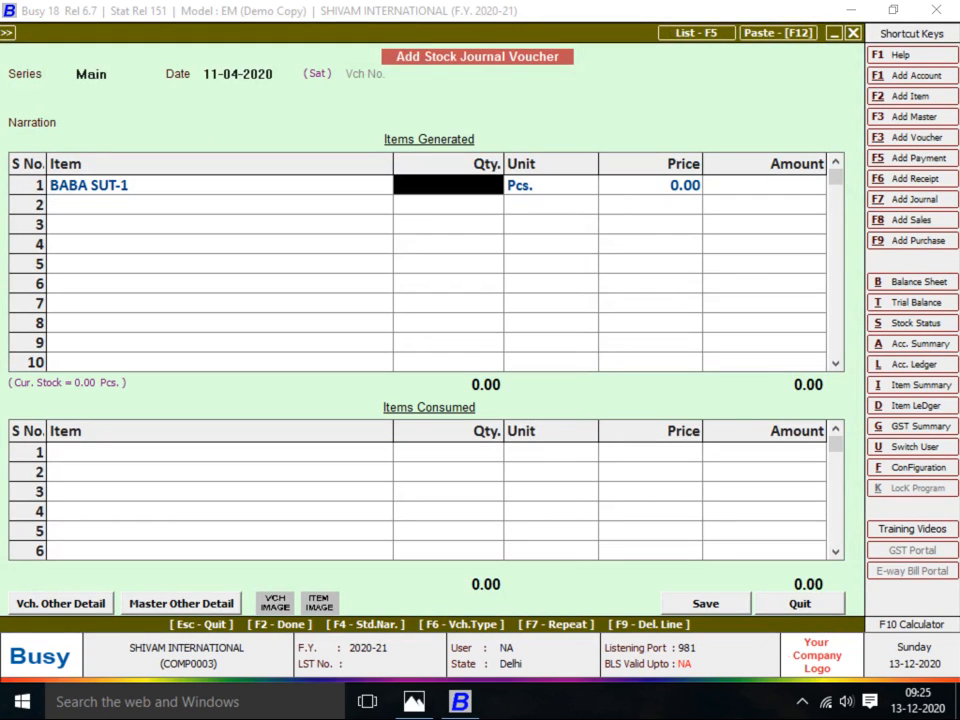
# Enter 650 Pcs as the generated quantity of BABA SUT-1
pyautogui.hotkey('alt', 'Tab')
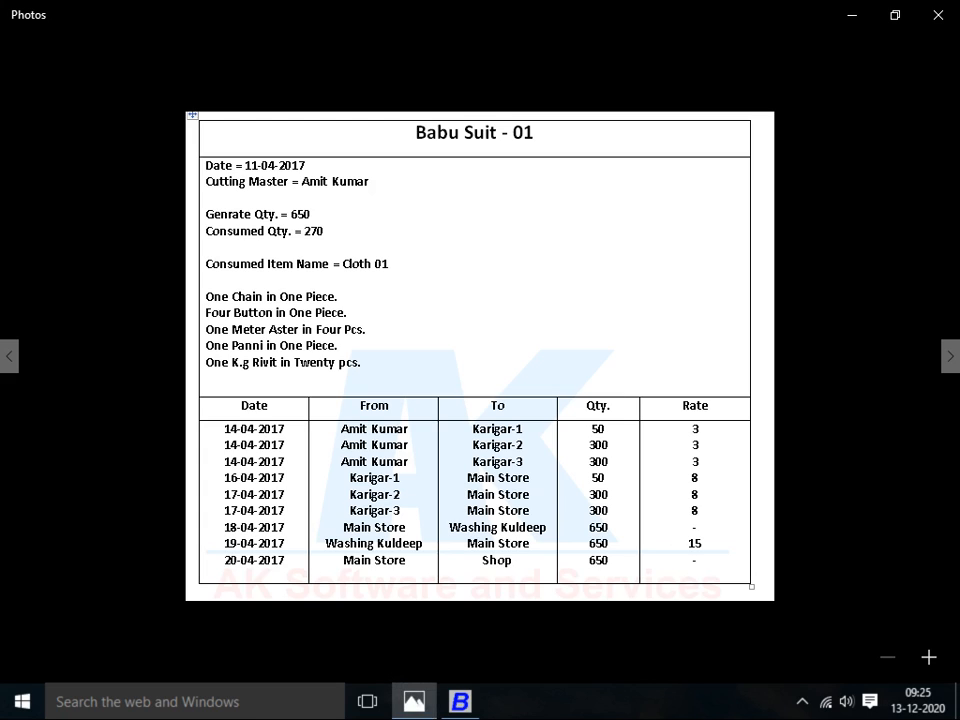
pyautogui.hotkey('alt', 'Tab')
pyautogui.write('650')
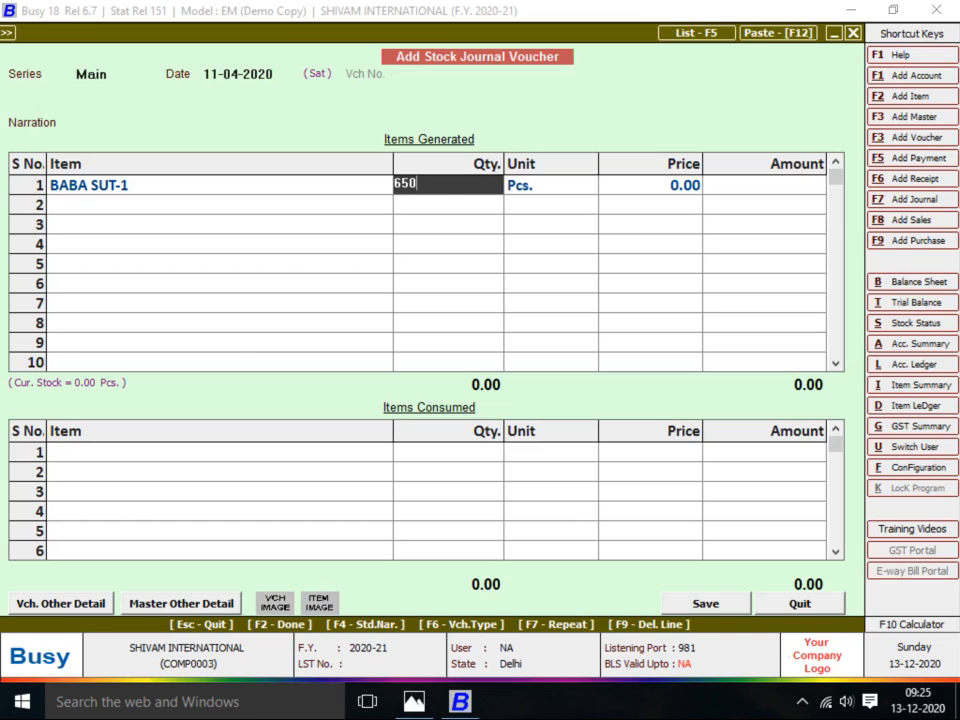
pyautogui.press('Return')
pyautogui.press('Return')
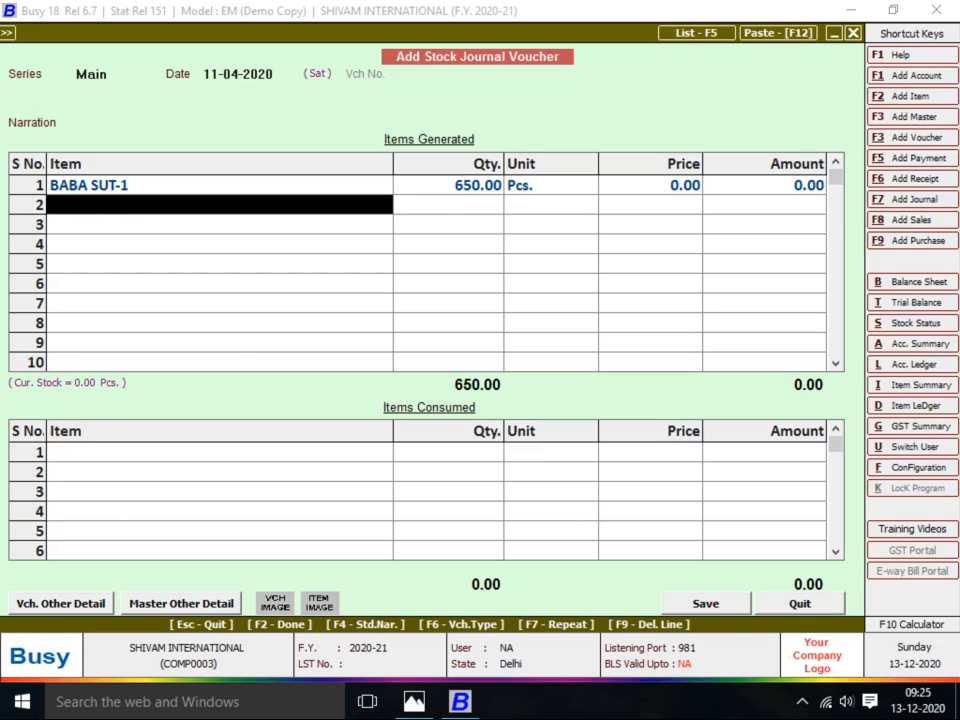
pyautogui.press('Return')
# Consume 270 Metre of CLOTH-1 from Main Store, totalling 27,000.00
pyautogui.hotkey('alt', 'Tab')
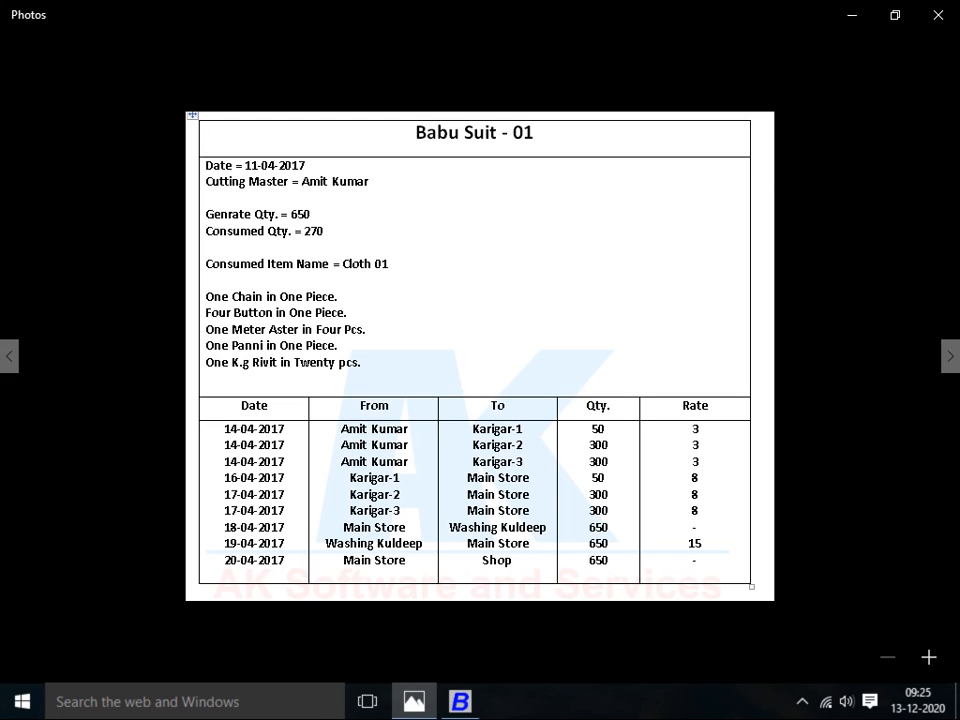
pyautogui.hotkey('alt', 'Tab')
pyautogui.write('cLO')
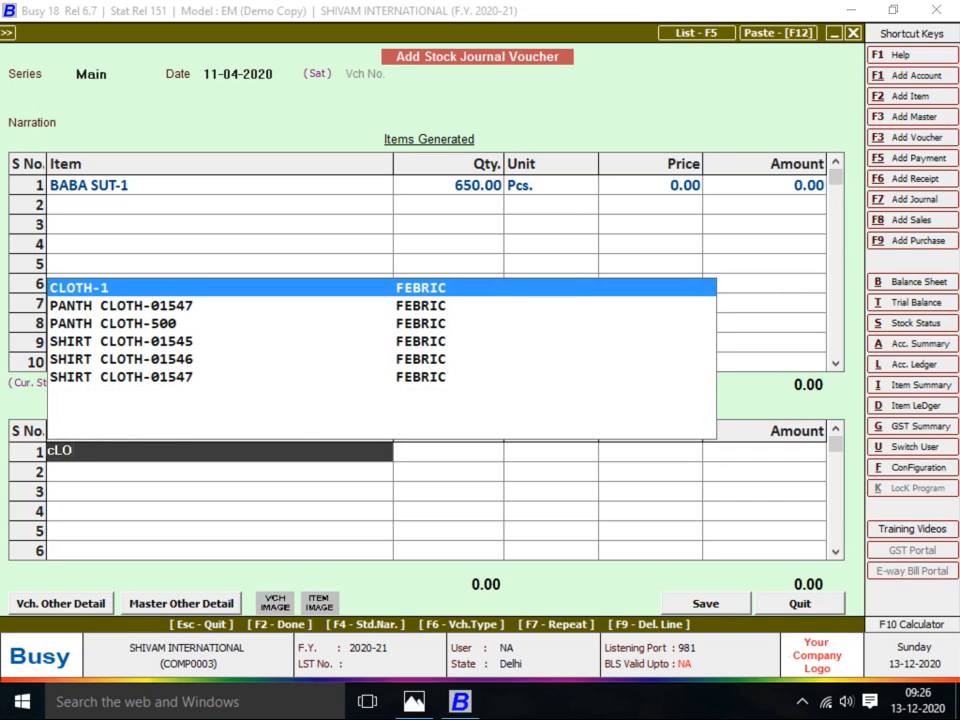
pyautogui.press('Return')
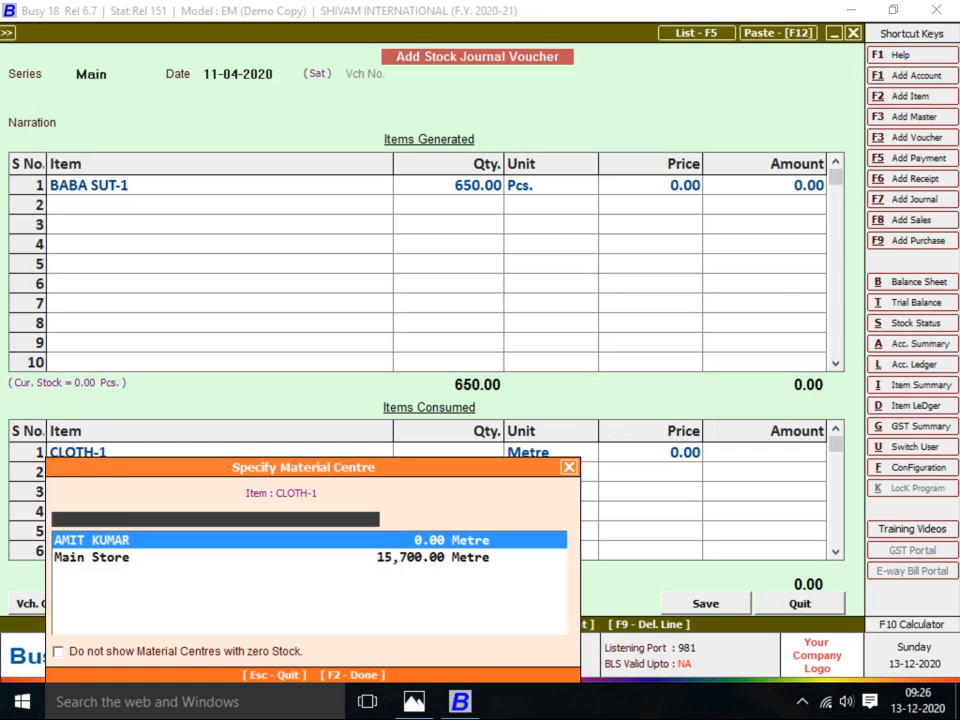
pyautogui.press('Down')
pyautogui.press('Up')
pyautogui.press('Down')
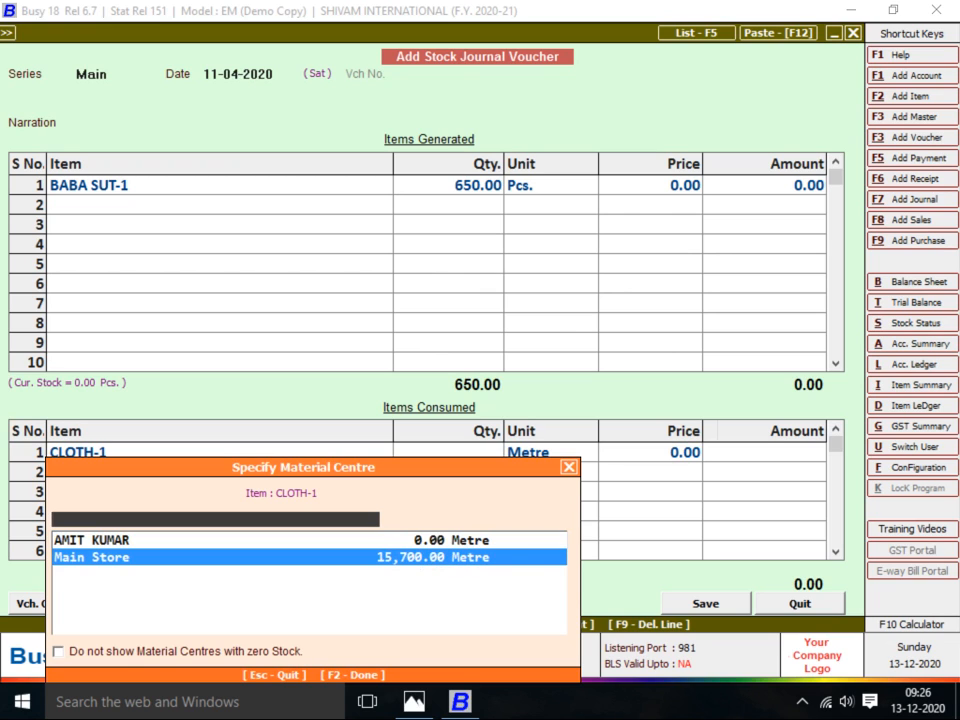
pyautogui.press('Return')
pyautogui.hotkey('alt', 'Tab')
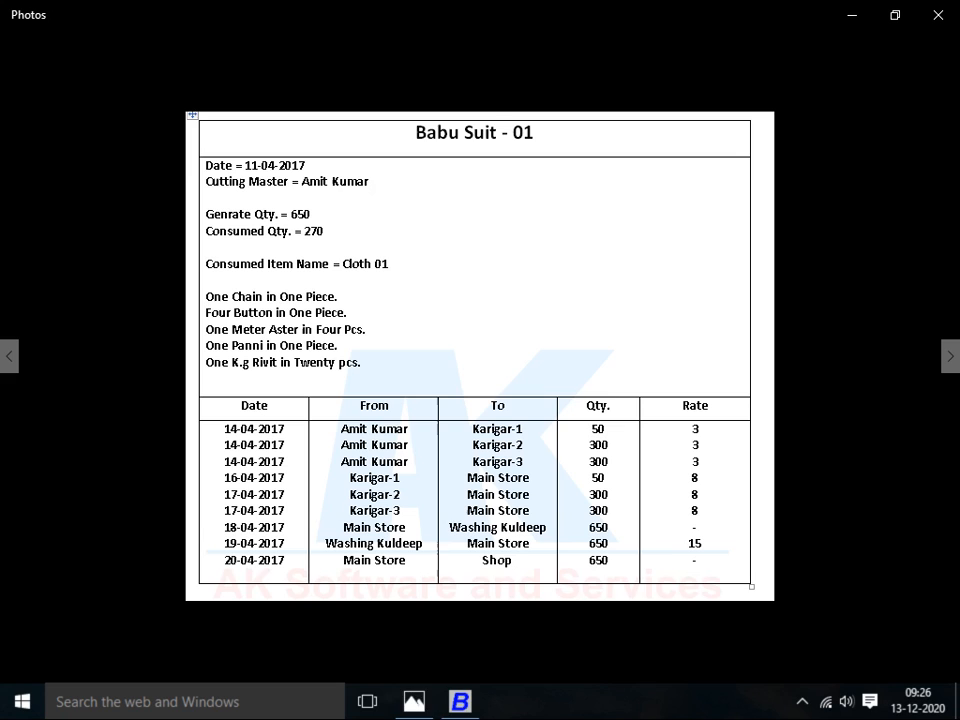
pyautogui.hotkey('alt', 'Tab')
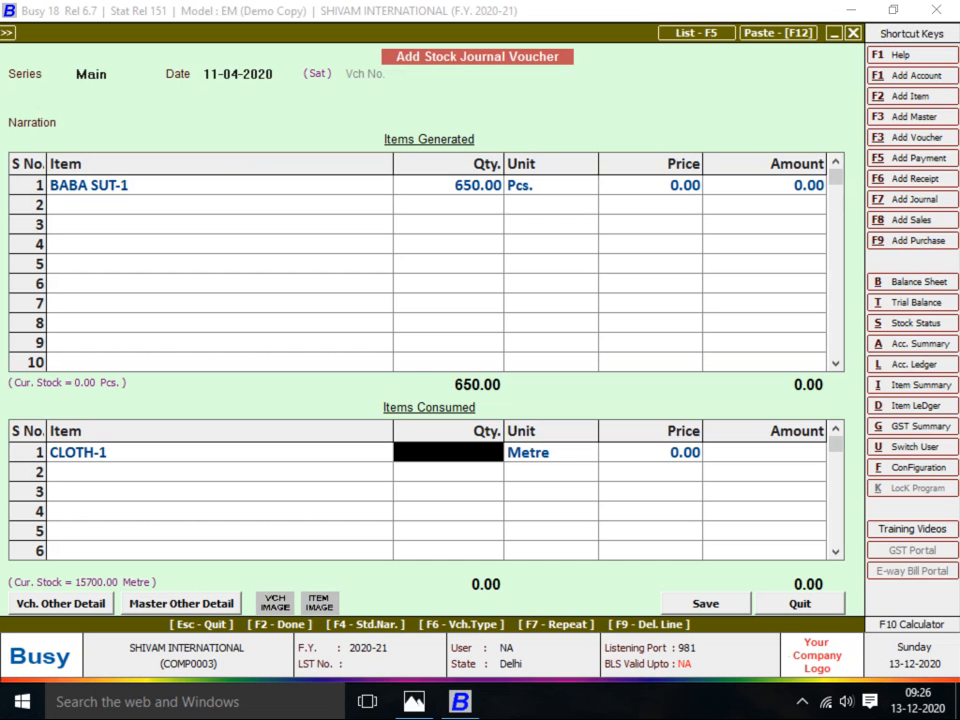
pyautogui.write('270')
pyautogui.press('Return')
pyautogui.press('Return')
pyautogui.press('Return')
pyautogui.press('Return')
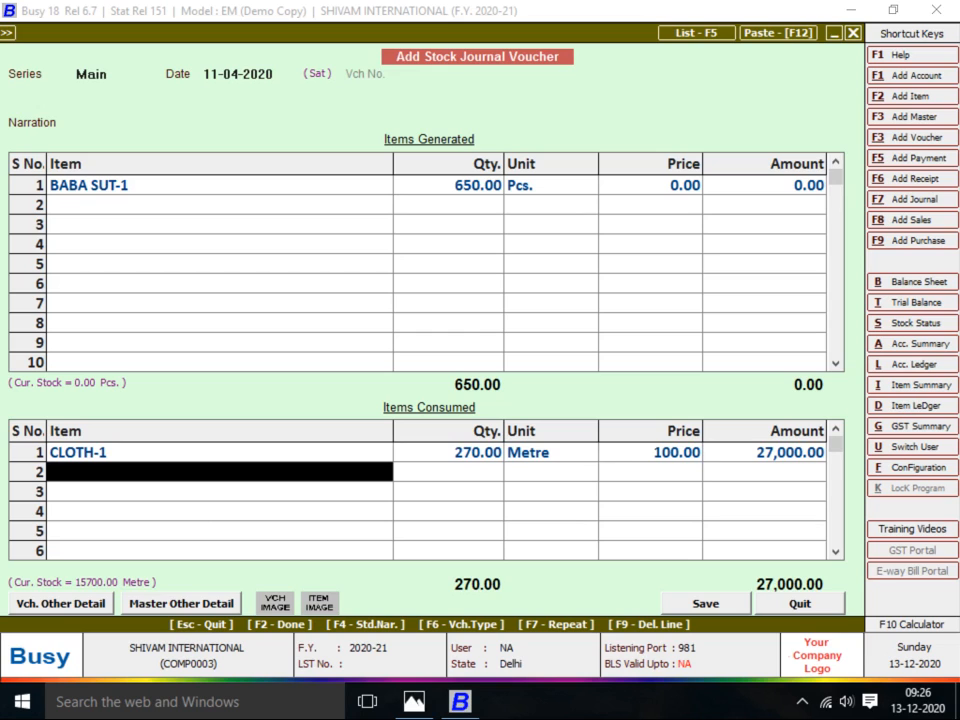
pyautogui.hotkey('alt', 'Tab')
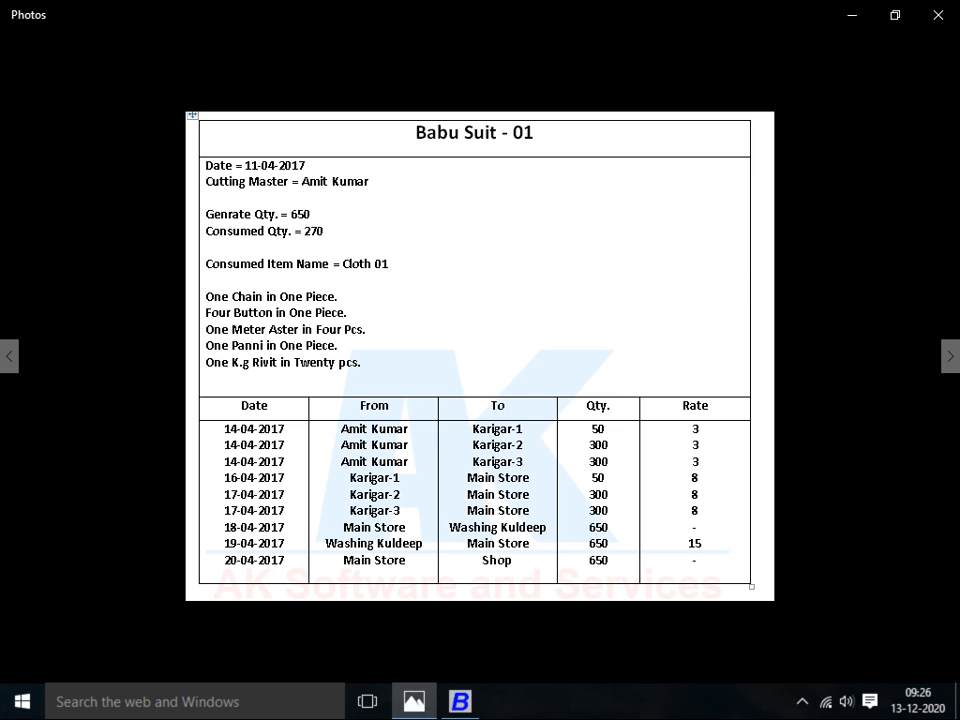
# Add CHAIN (650) and BUTTON (2,600) as consumed items from Main Store
pyautogui.hotkey('alt', 'Tab')
pyautogui.write('cHAIN')
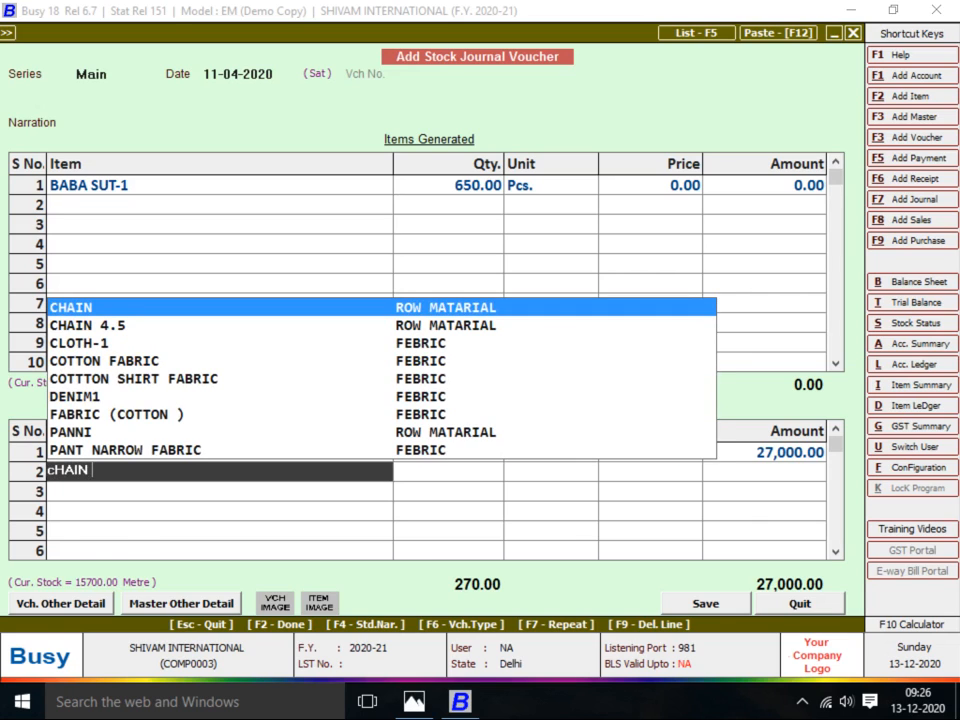
pyautogui.press('Return')
pyautogui.press('Down')
pyautogui.press('Return')
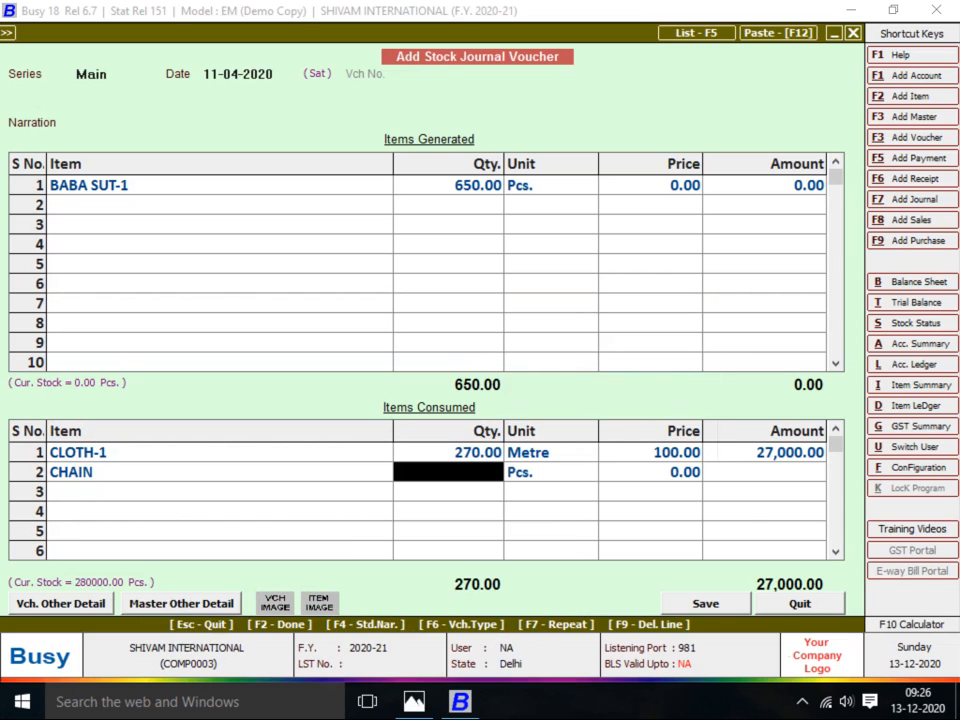
pyautogui.write('650')
pyautogui.press('Return')
pyautogui.press('Return')
pyautogui.press('Return')
pyautogui.press('Return')
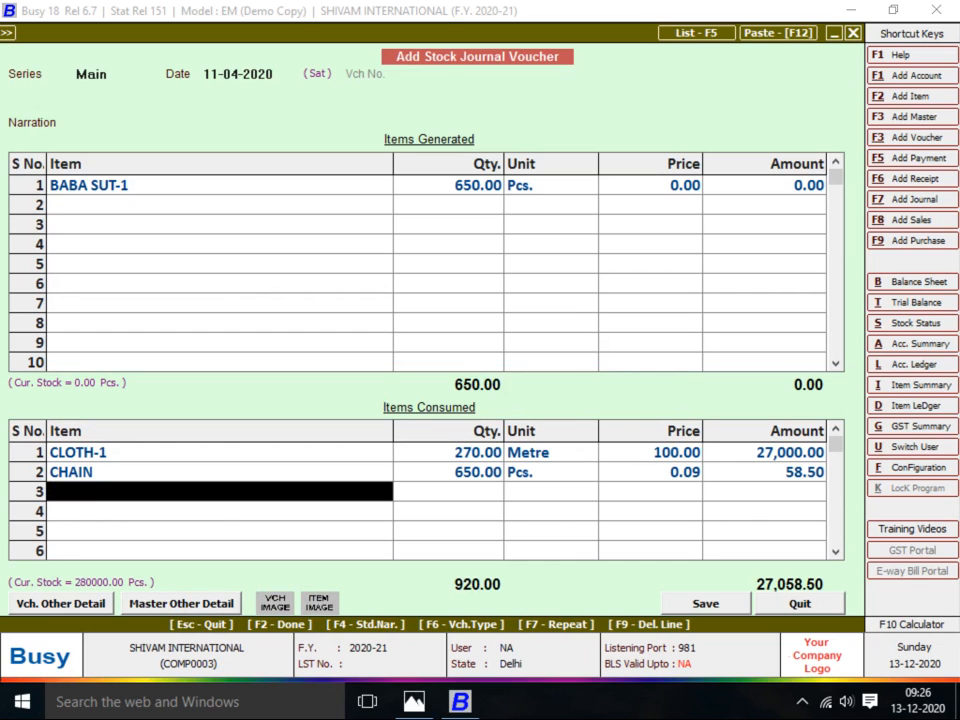
pyautogui.hotkey('alt', 'Tab')
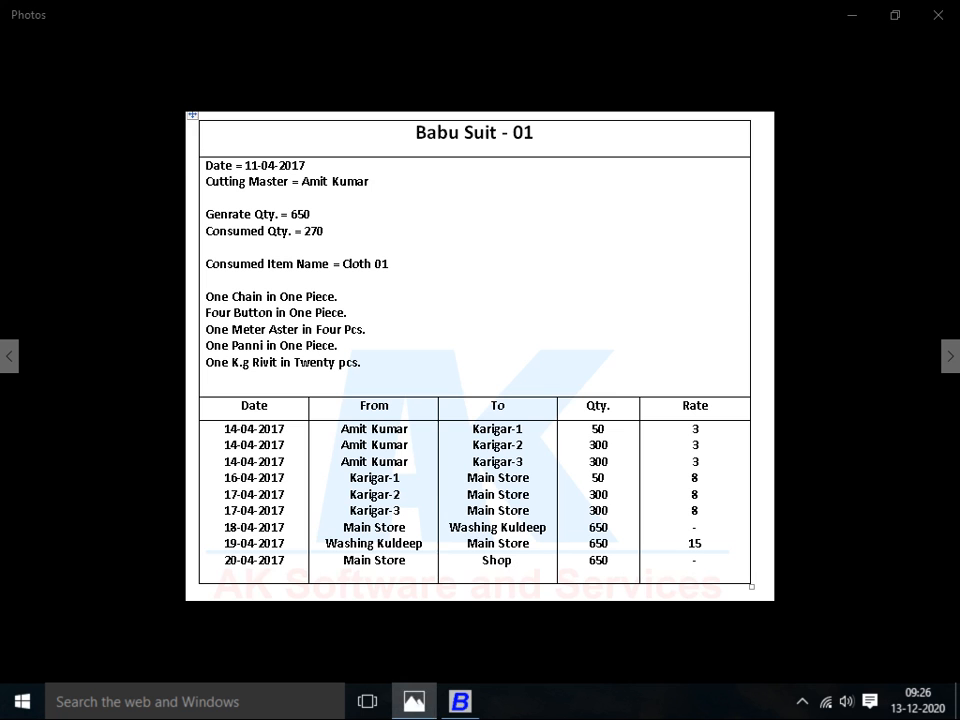
pyautogui.hotkey('alt', 'Tab')
pyautogui.write('bUT')
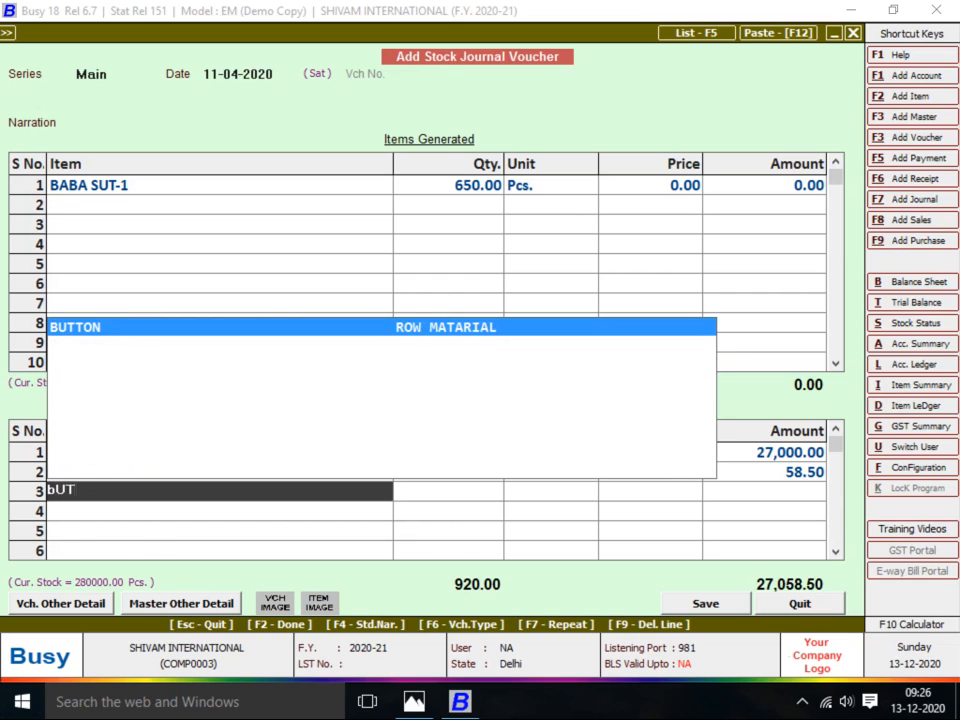
pyautogui.press('Return')
pyautogui.press('Down')
pyautogui.press('Return')
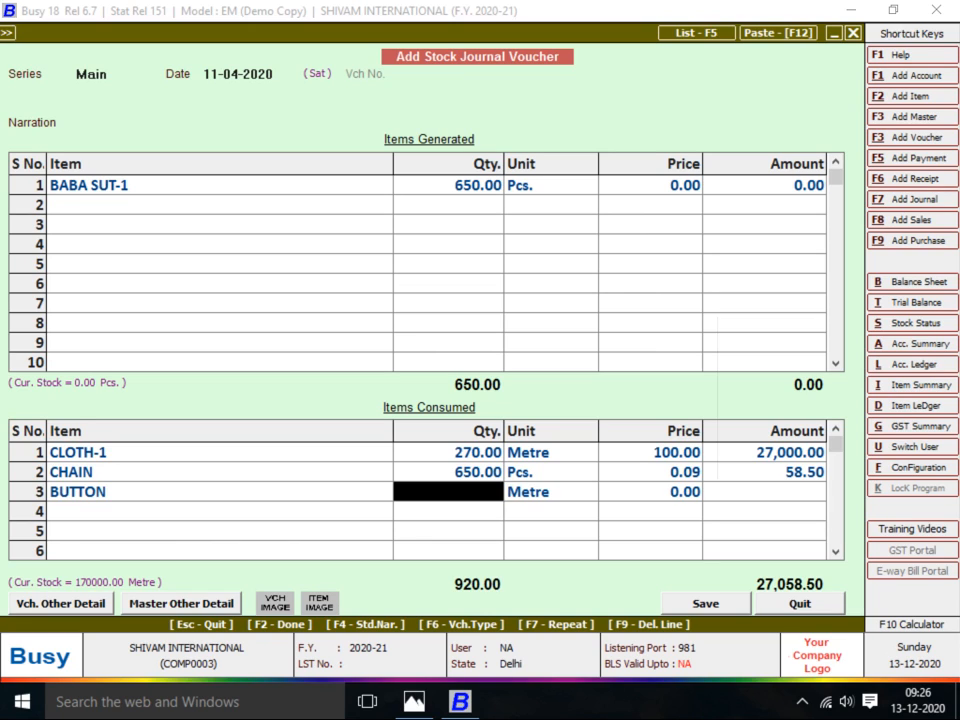
pyautogui.write('2600')
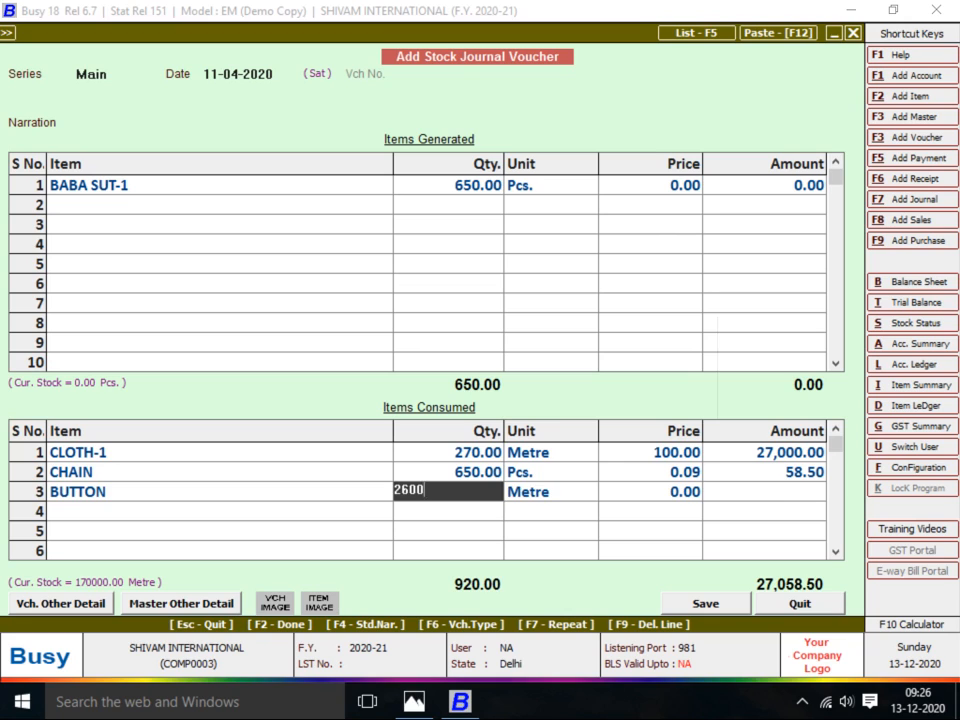
pyautogui.press('Return')
pyautogui.press('Return')
pyautogui.press('Return')
pyautogui.press('Return')
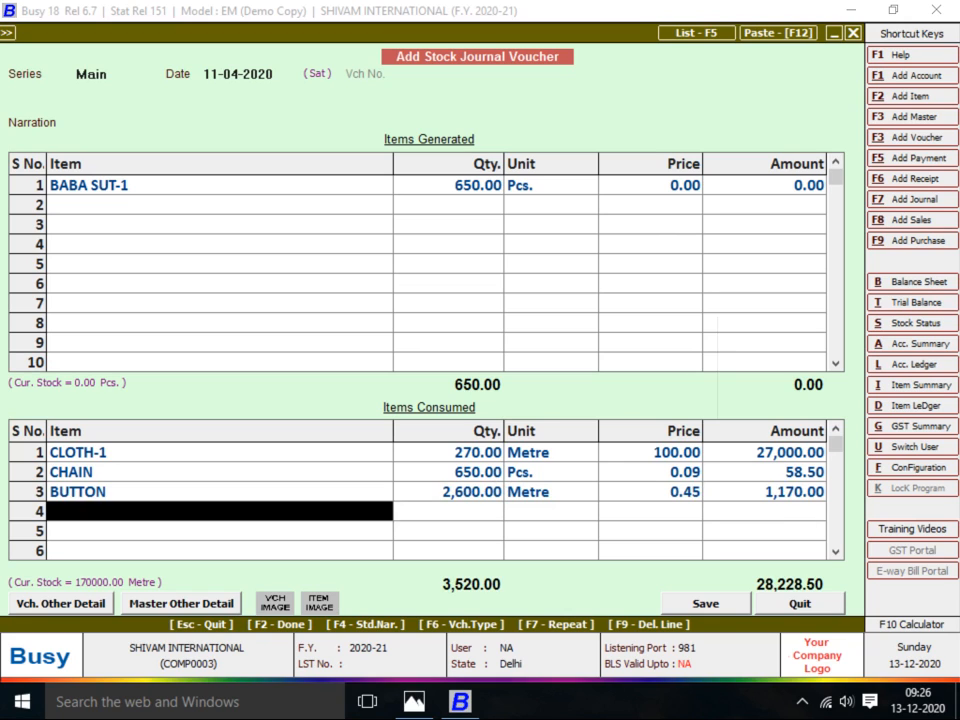
# Add ASTER and RIVIT as the fourth and fifth consumed items from Main Store
pyautogui.hotkey('alt', 'Tab')
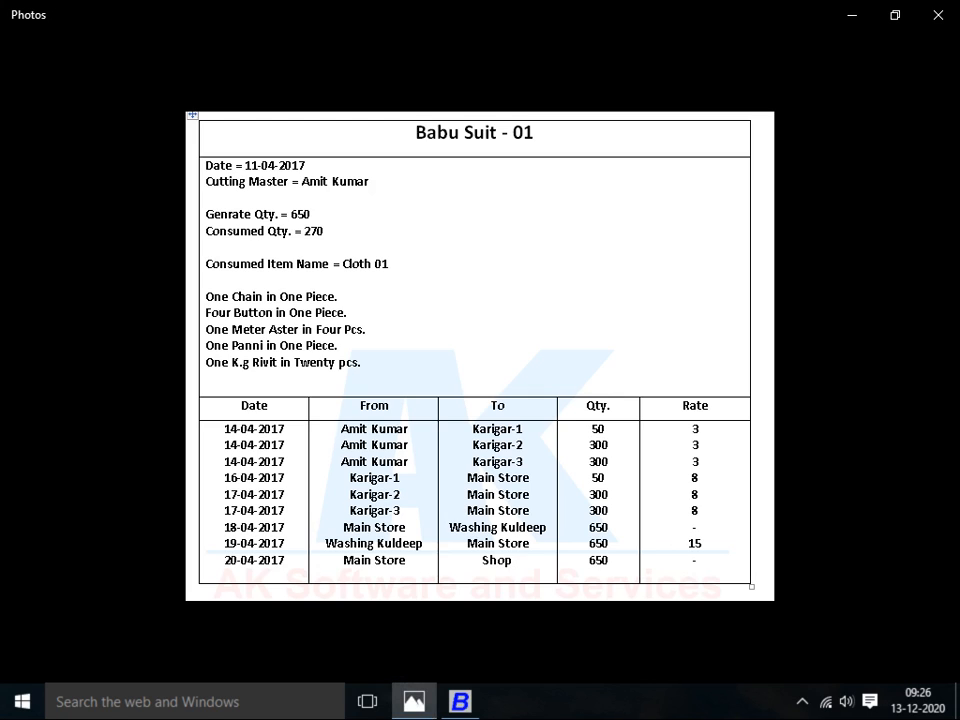
pyautogui.hotkey('alt', 'Tab')
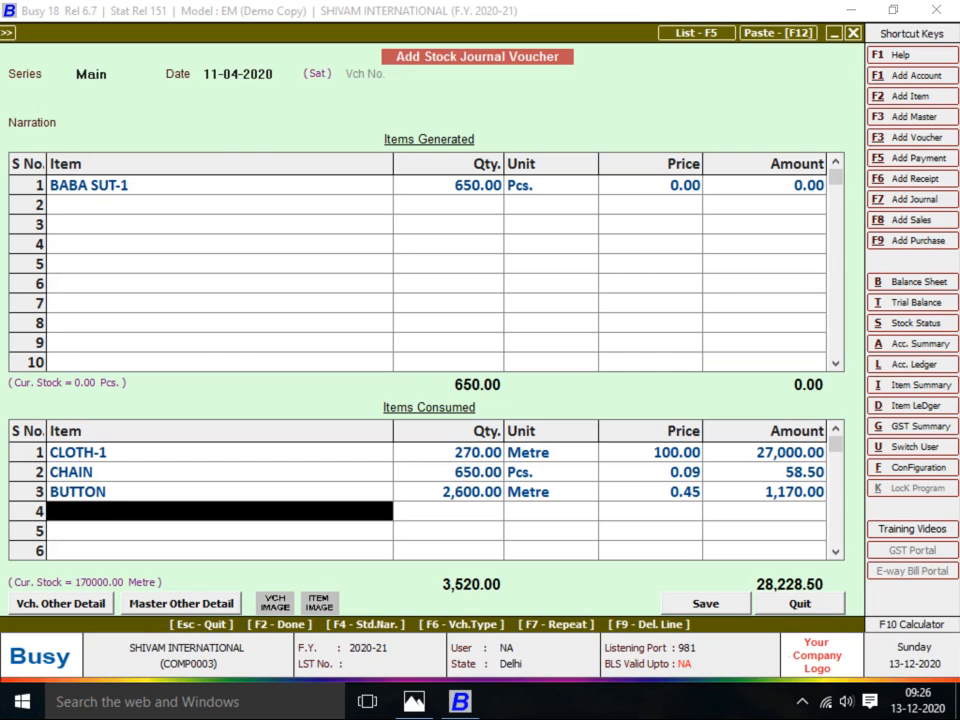
pyautogui.write('AST')
pyautogui.press('Return')
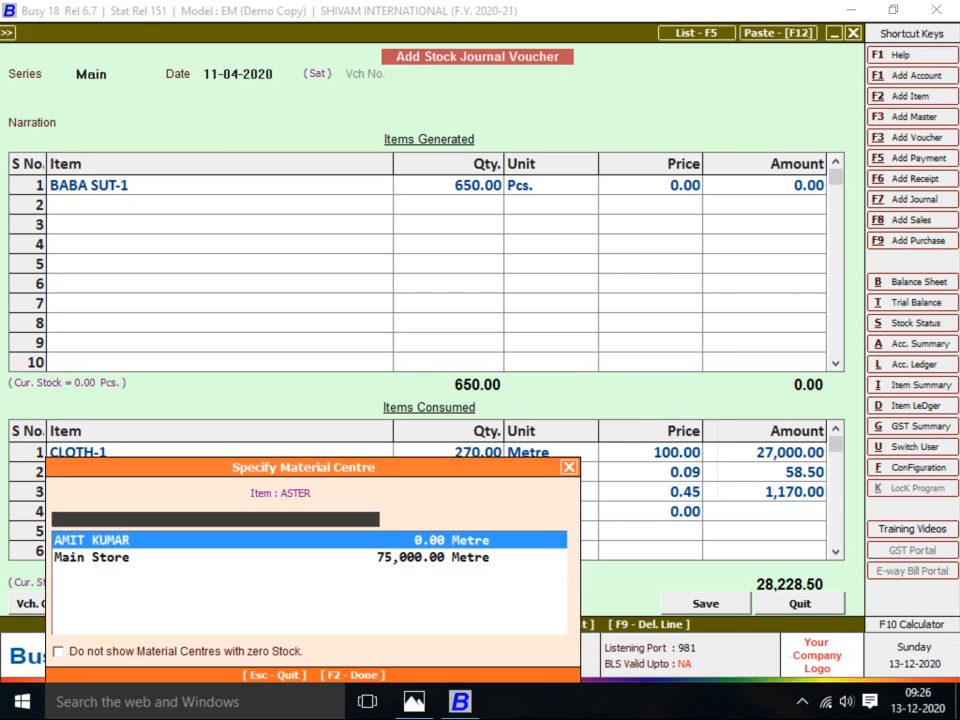
pyautogui.press('Down')
pyautogui.press('Return')
pyautogui.hotkey('alt', 'Tab')
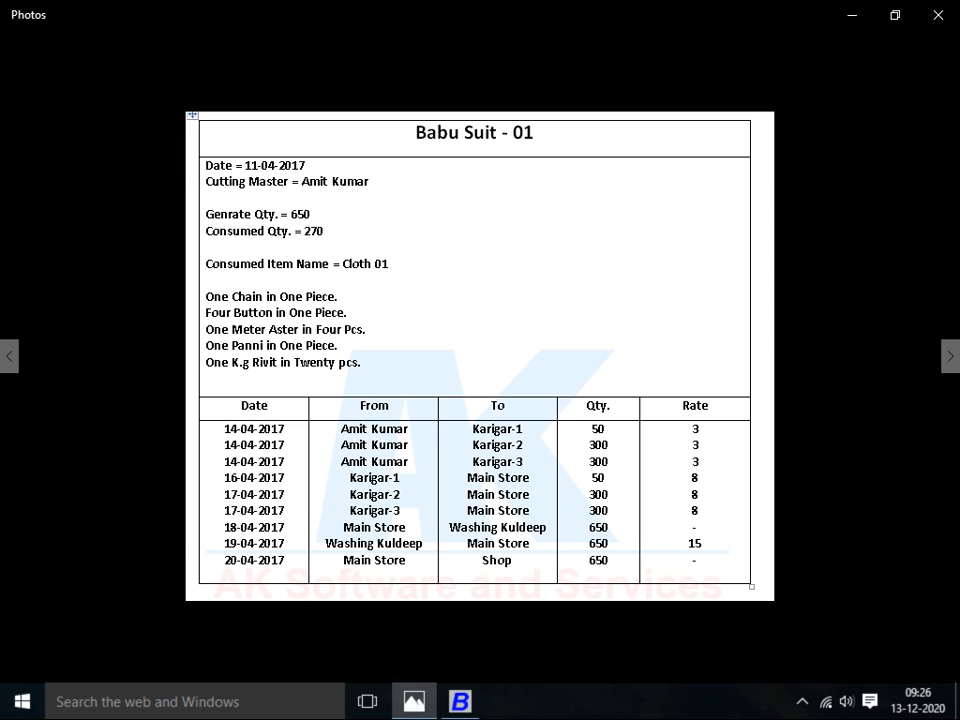
pyautogui.hotkey('alt', 'Tab')
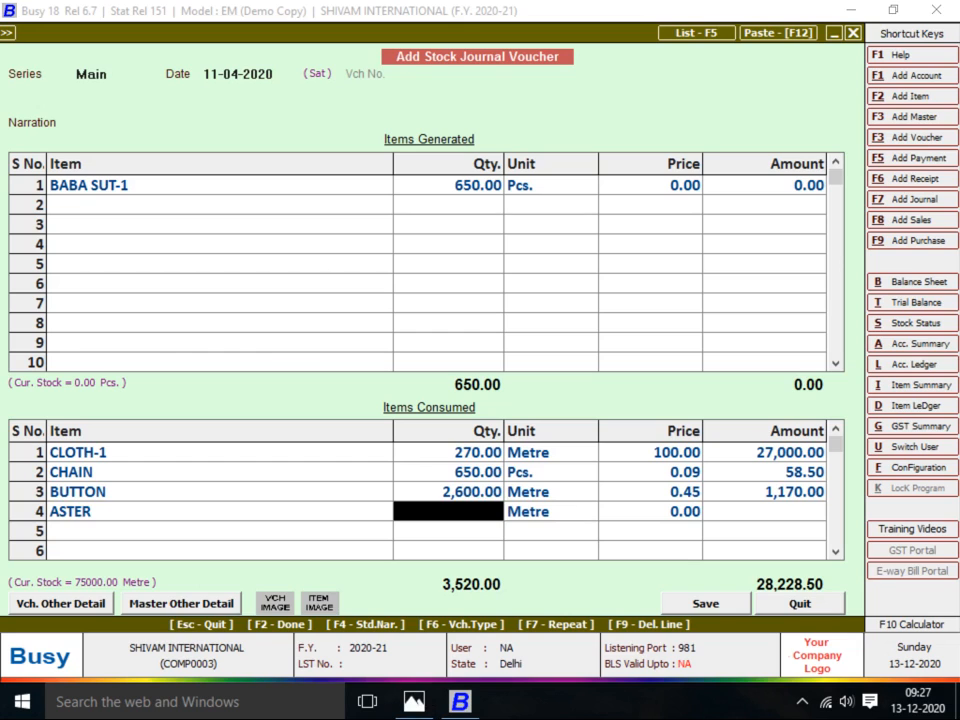
pyautogui.press('Left')
pyautogui.press('Down')
pyautogui.write('riv')
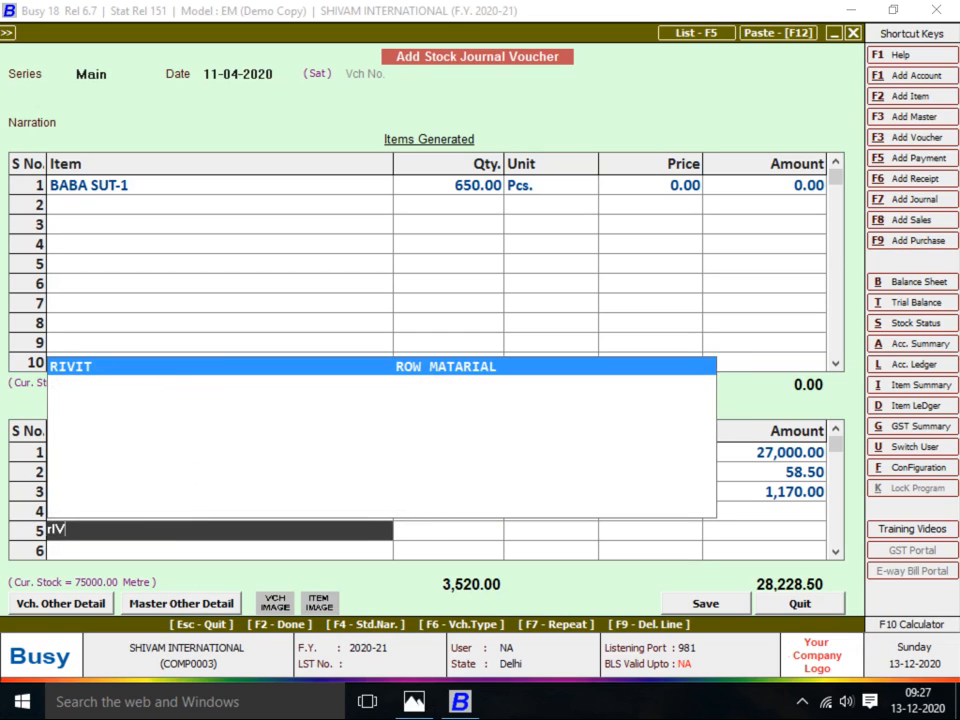
pyautogui.press('Return')
pyautogui.press('Down')
pyautogui.press('Return')
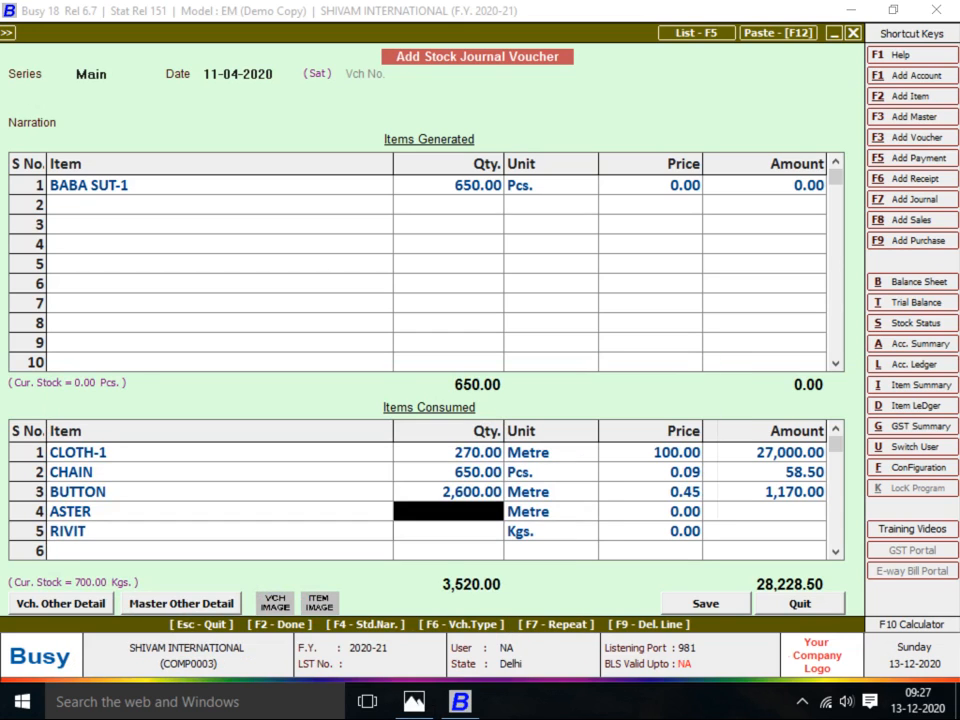
# Launch a blank Excel workbook for quantity calculations
pyautogui.press('Up')
pyautogui.press('super+r')
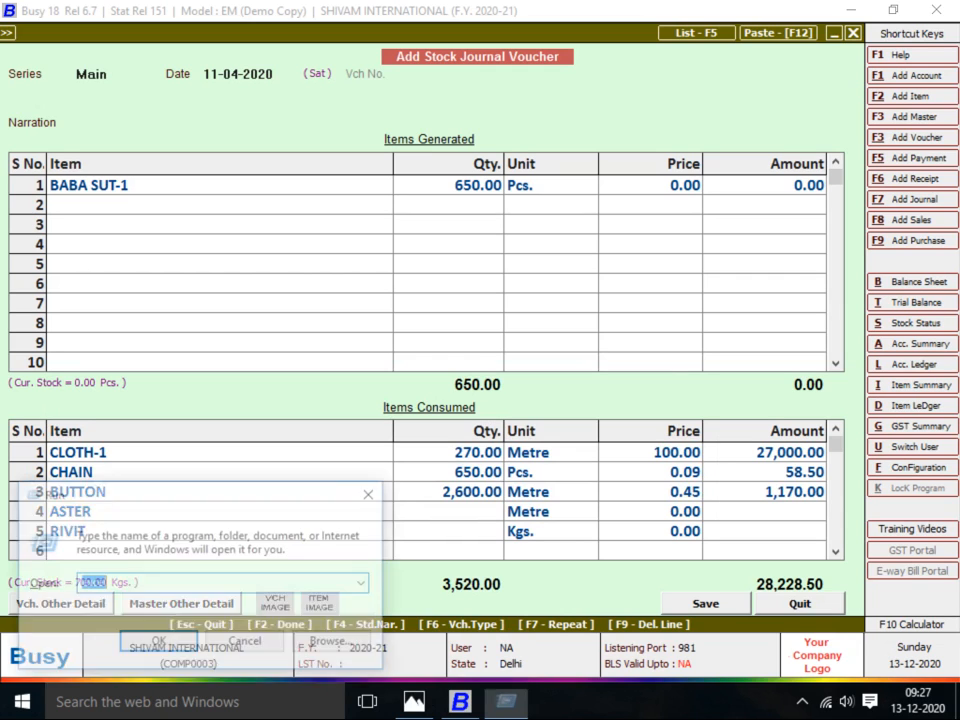
pyautogui.press('Return')
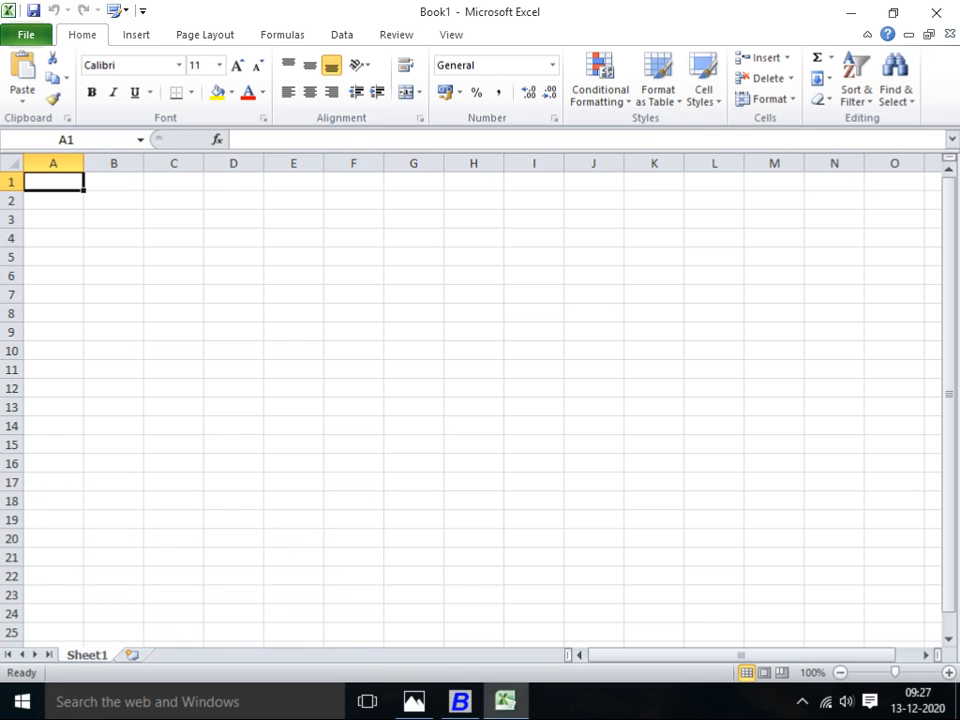
# Calculate 650 times 4 in cell A1, giving -2600
pyautogui.hotkey('alt', 'Tab')
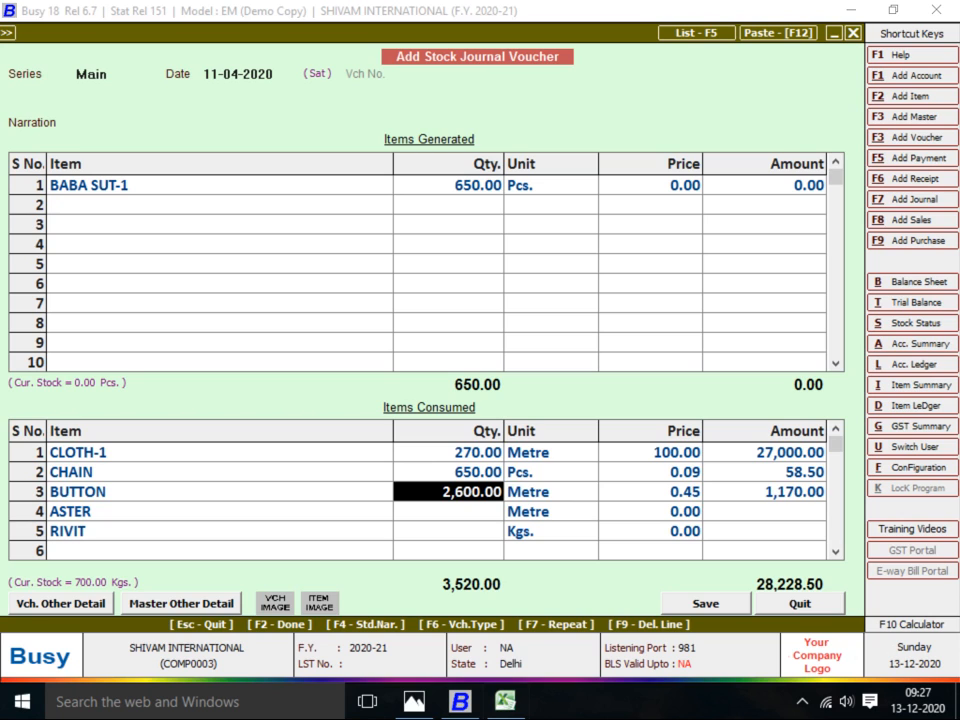
pyautogui.hotkey('alt', 'Tab')
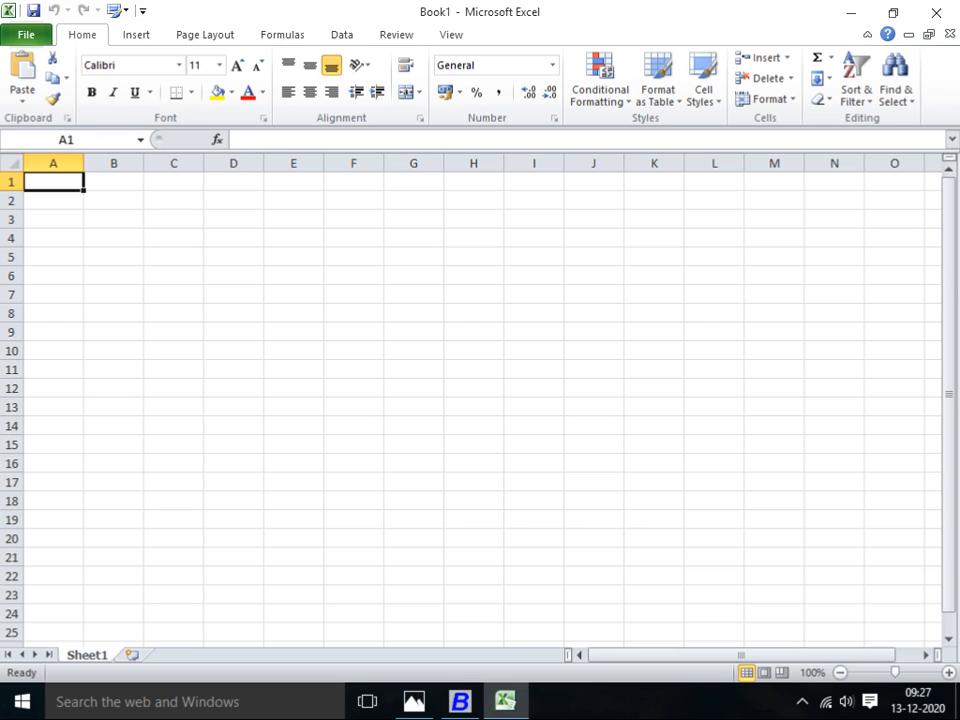
pyautogui.write('-=')
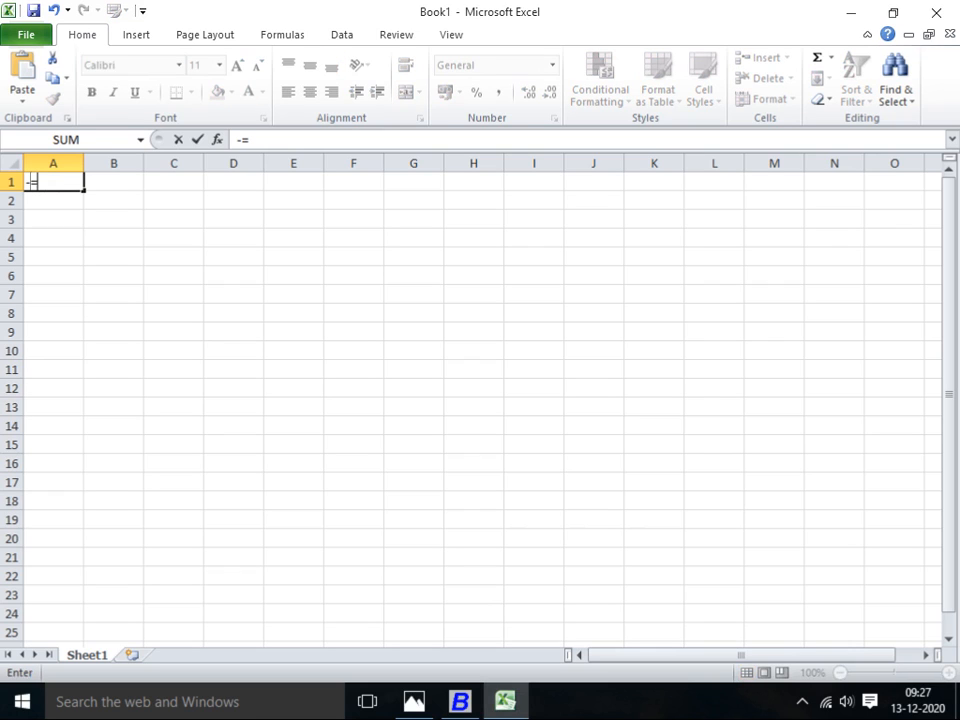
pyautogui.write('650*')
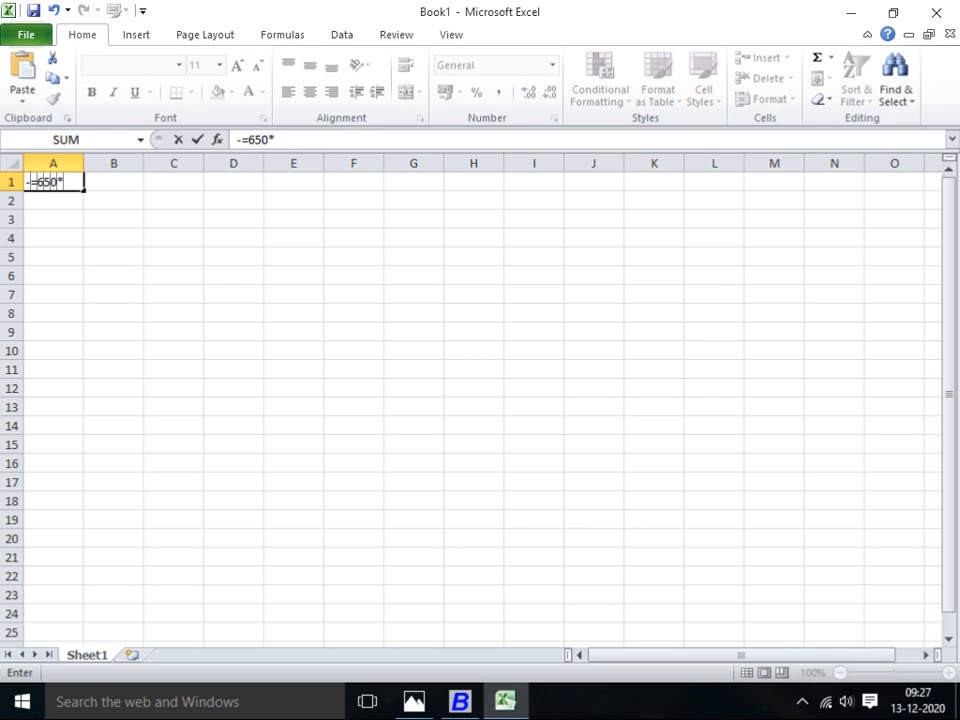
pyautogui.write('4')
pyautogui.press('Return')
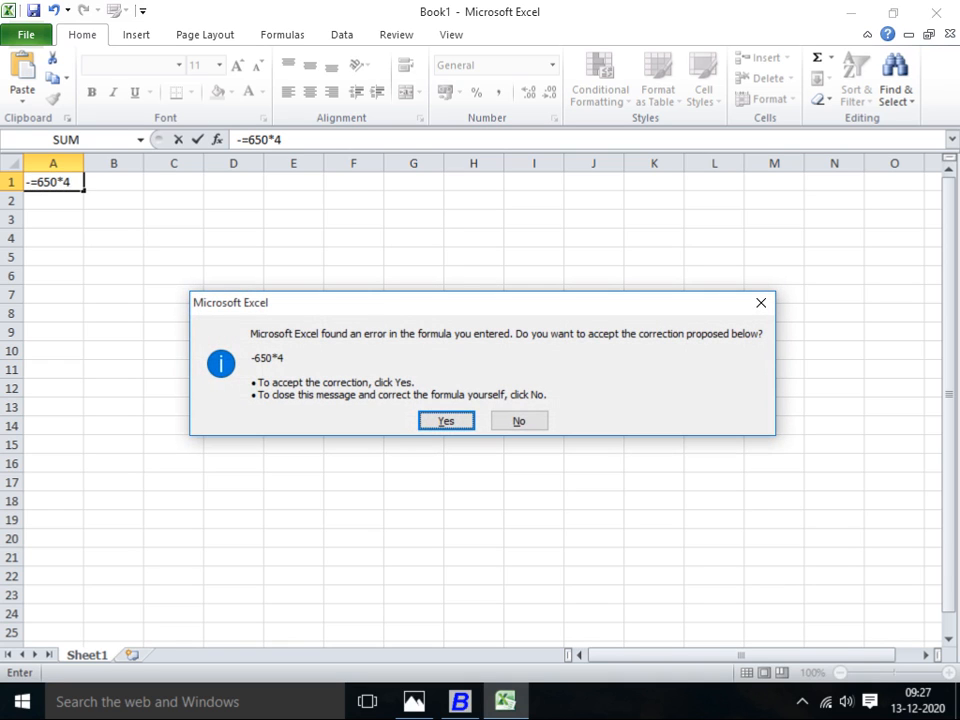
pyautogui.press('Return')
pyautogui.press('Up')
pyautogui.press('Down')
pyautogui.press('Up')
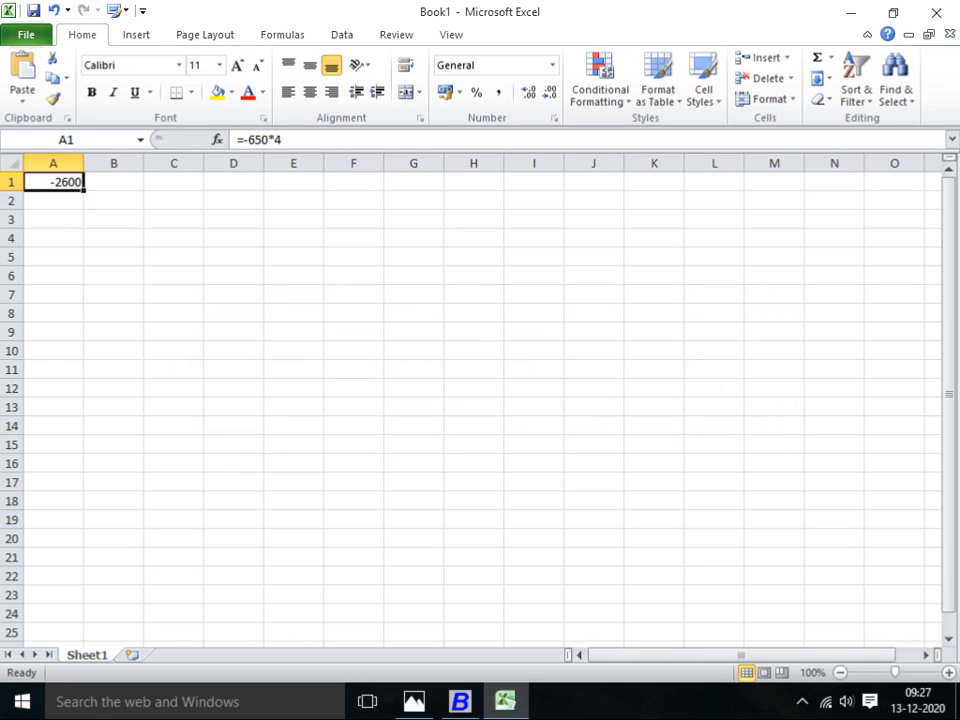
# Calculate =650/4 in A2, giving 162.5 for ASTER's empty quantity
pyautogui.hotkey('alt', 'Tab')
pyautogui.press('Right')
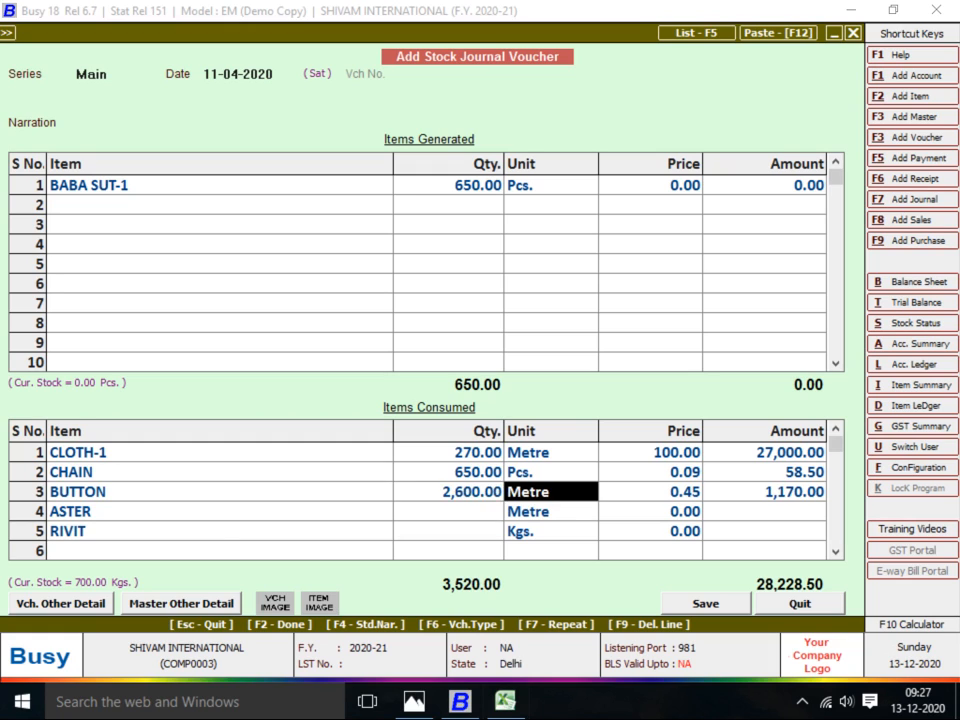
pyautogui.press('Left')
pyautogui.press('Down')
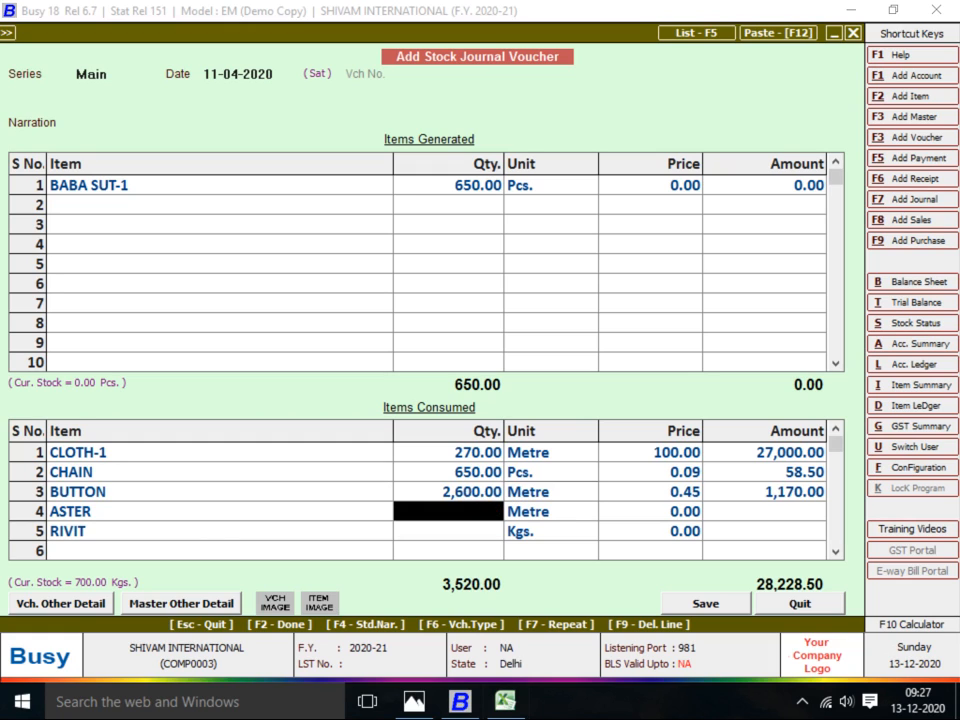
pyautogui.hotkey('alt', 'Tab')
pyautogui.press('Down')
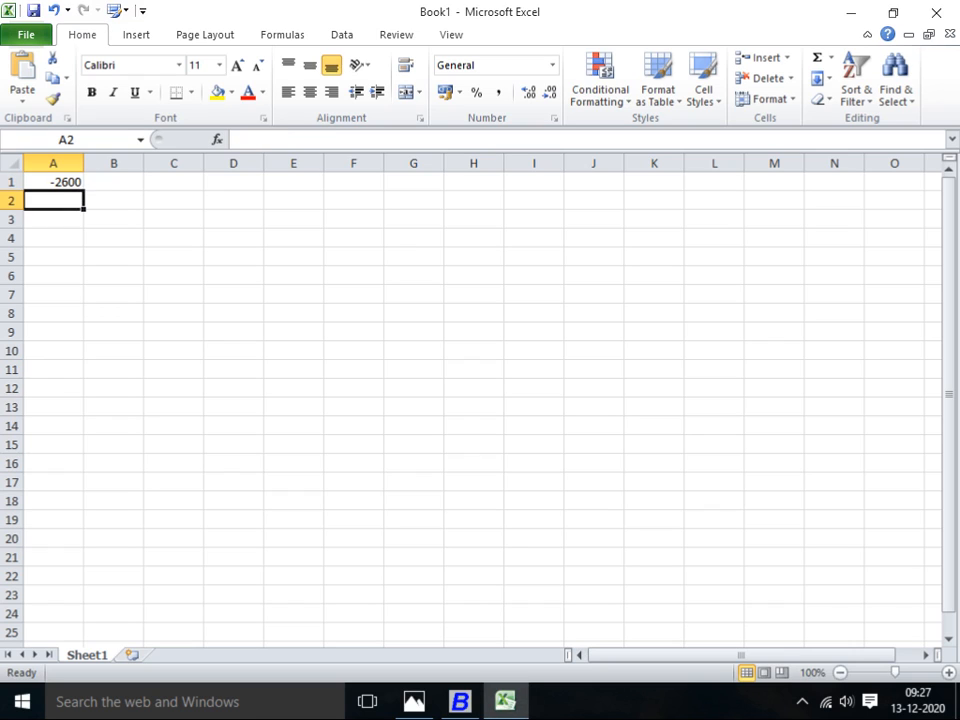
pyautogui.write('=')
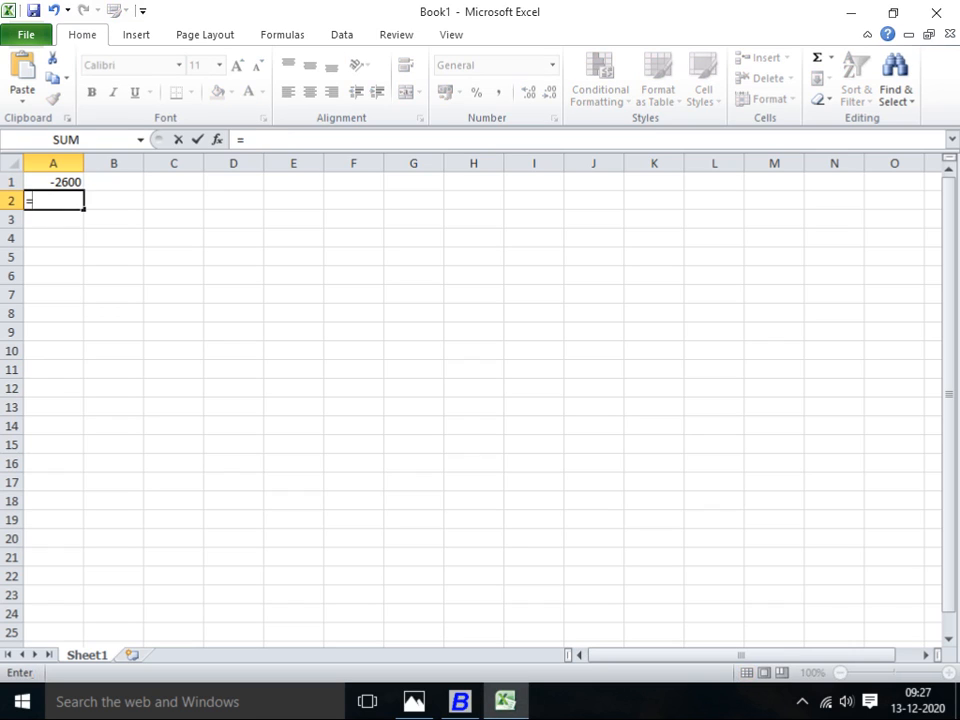
pyautogui.hotkey('alt', 'Tab')
pyautogui.hotkey('alt', 'Tab')
pyautogui.write('650')
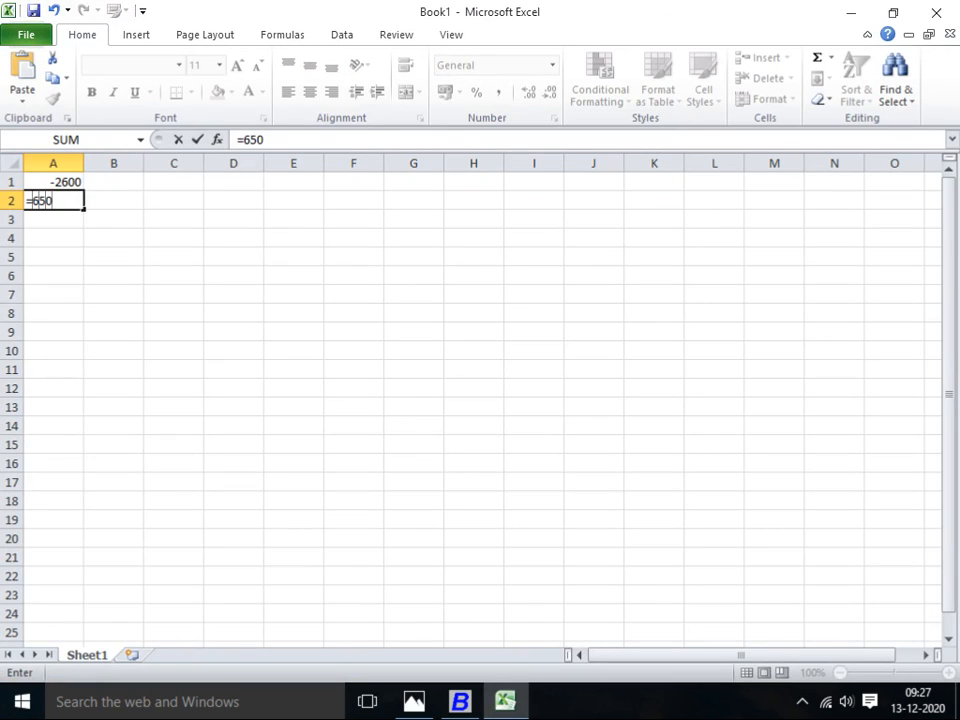
pyautogui.write('/4')
pyautogui.press('Return')
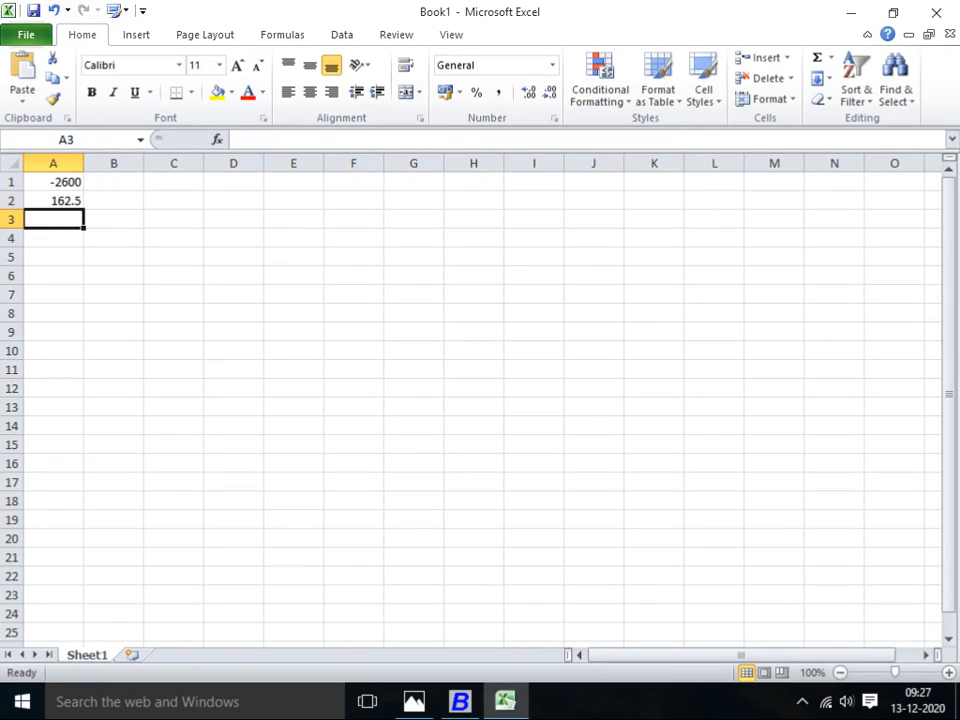
pyautogui.hotkey('alt', 'Tab')
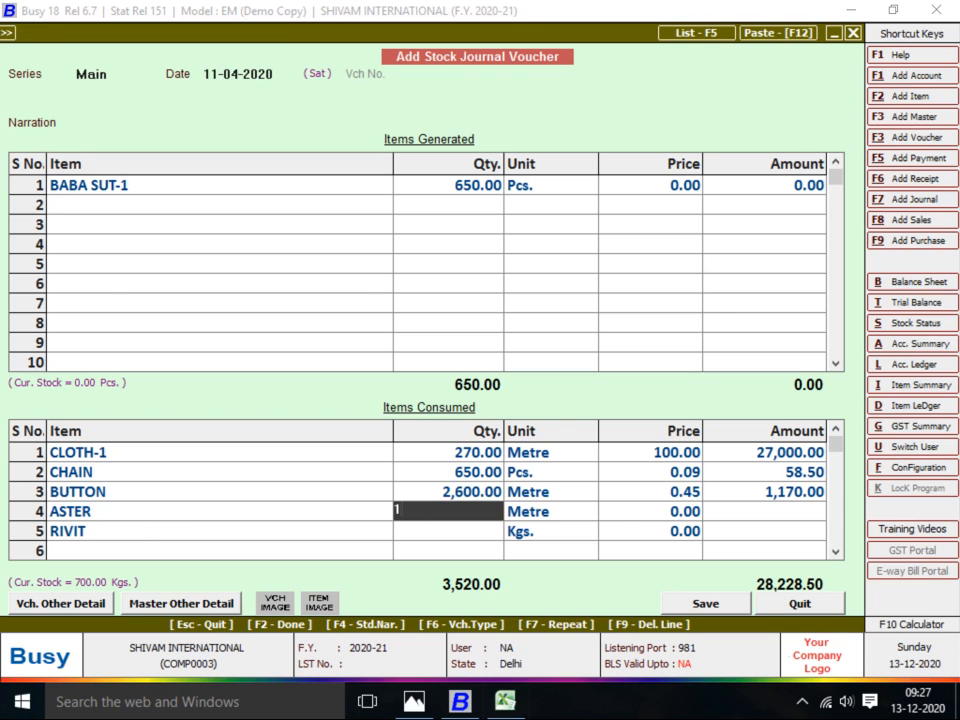
# Enter 162.50 as ASTER's quantity and confirm RIVIT's Main Store line, totalling 28,301.63
pyautogui.hotkey('alt', 'Tab')
pyautogui.hotkey('alt', 'Tab')
pyautogui.write('162.50')
pyautogui.press('Return')
pyautogui.press('Return')
pyautogui.press('Return')
pyautogui.press('Return')
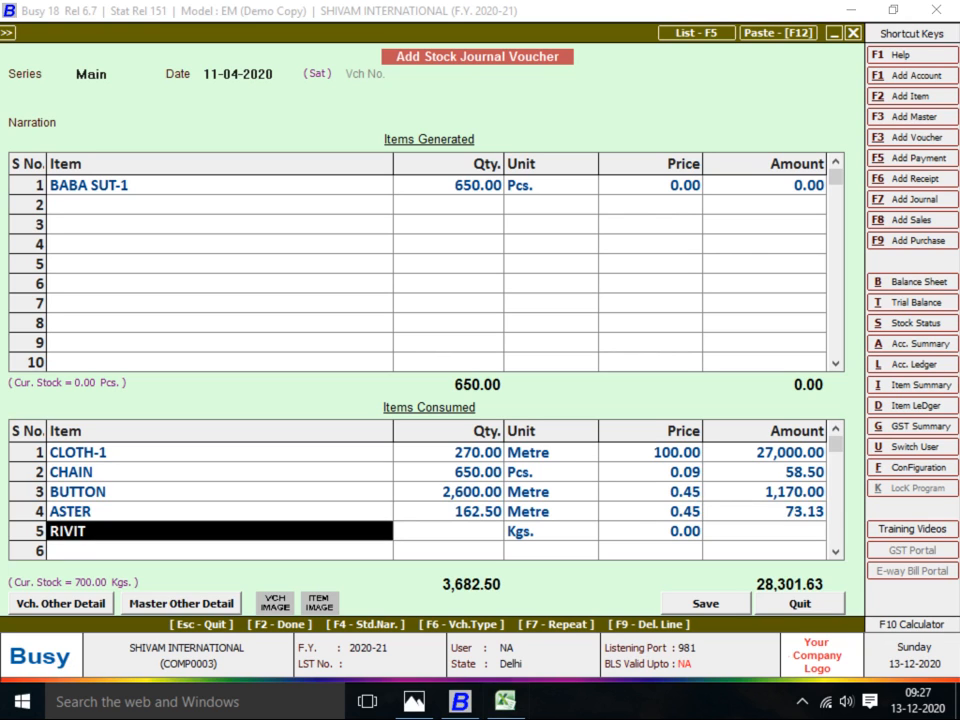
pyautogui.press('Return')
pyautogui.press('Return')
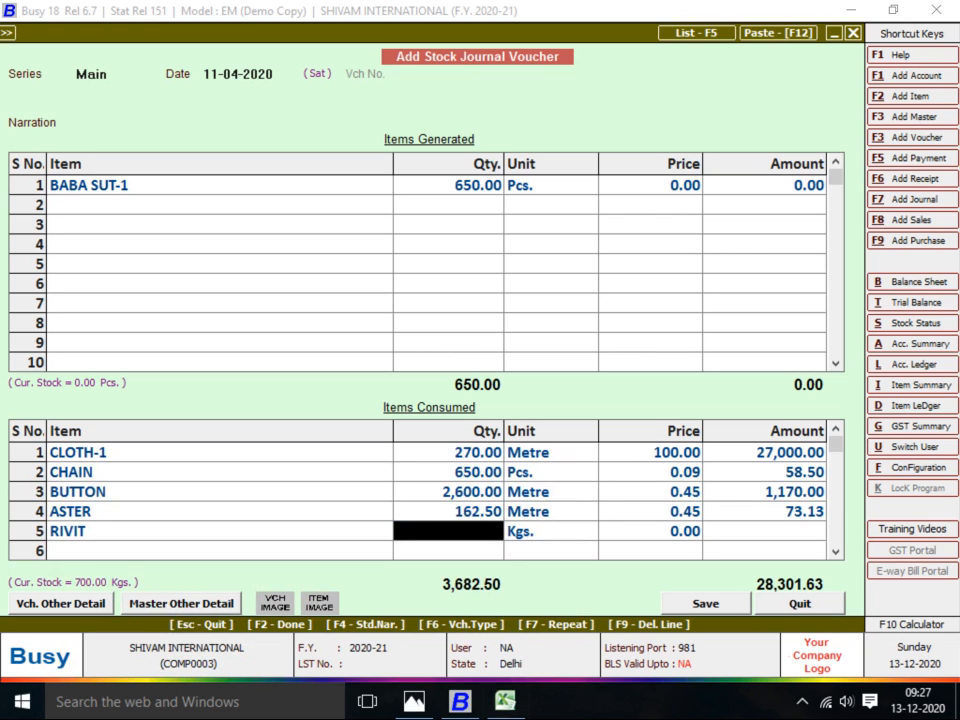
pyautogui.hotkey('alt', 'Tab')
pyautogui.hotkey('alt', 'Tab')
pyautogui.hotkey('alt', 'Tab')
pyautogui.hotkey('alt', 'Tab')
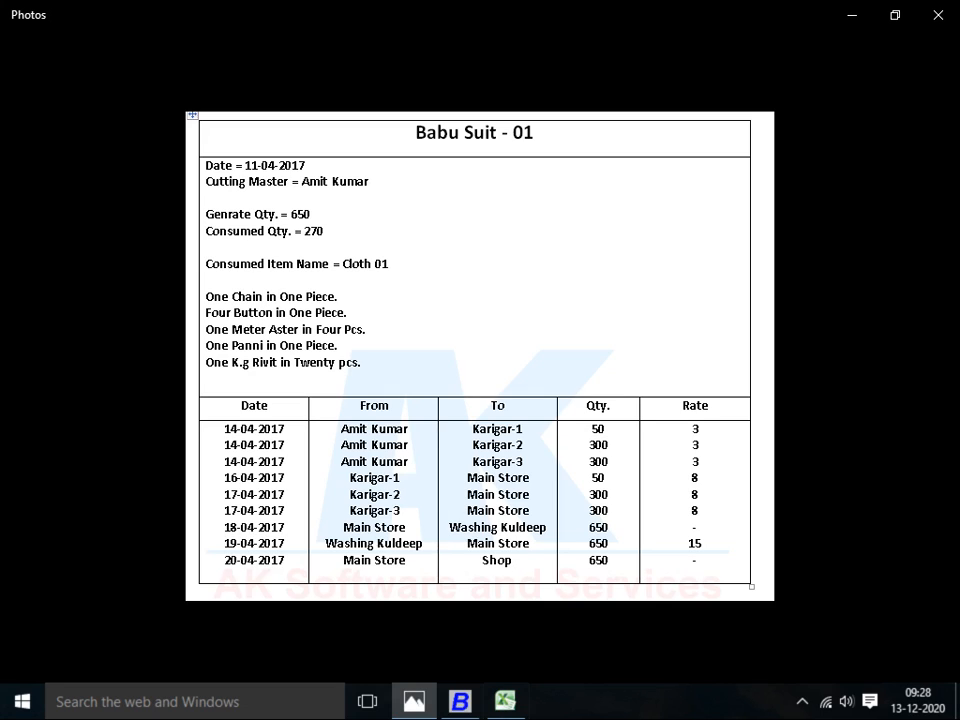
# Calculate 650/20 in Excel cell A3, giving 32.5
pyautogui.hotkey('alt', 'Tab')
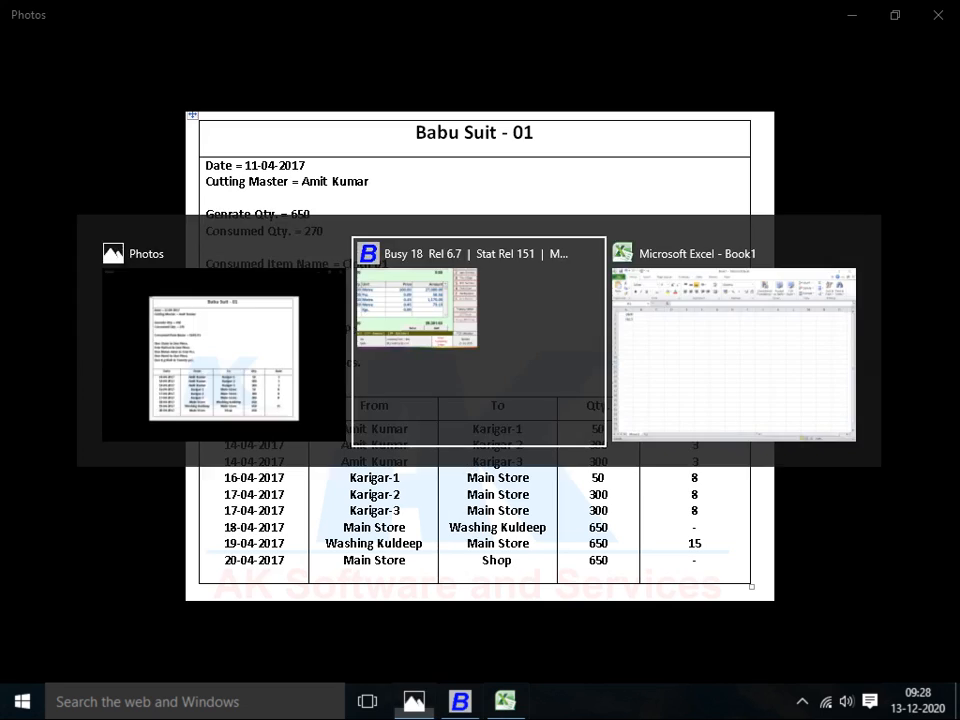
pyautogui.hotkey('alt', 'Tab')
pyautogui.hotkey('alt', 'Tab')
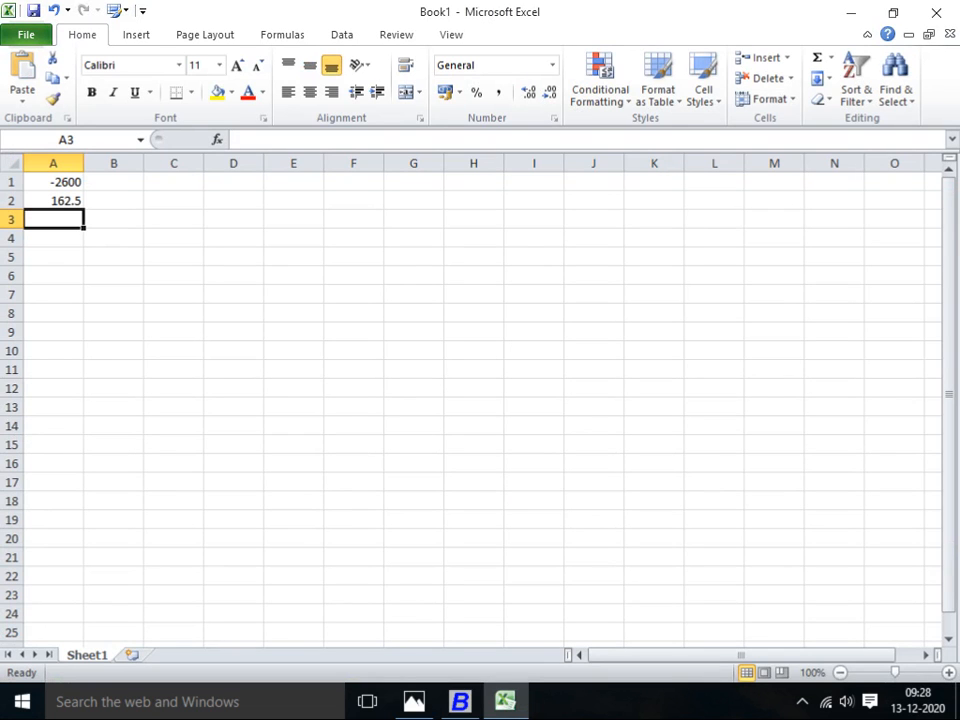
pyautogui.write('=')
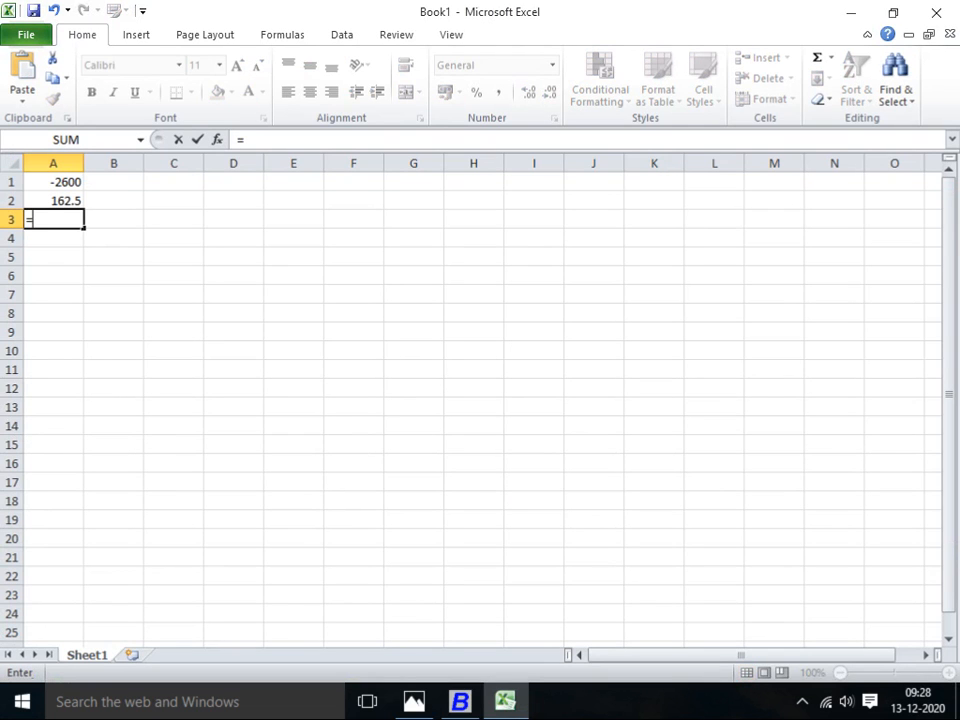
pyautogui.write('650/20')
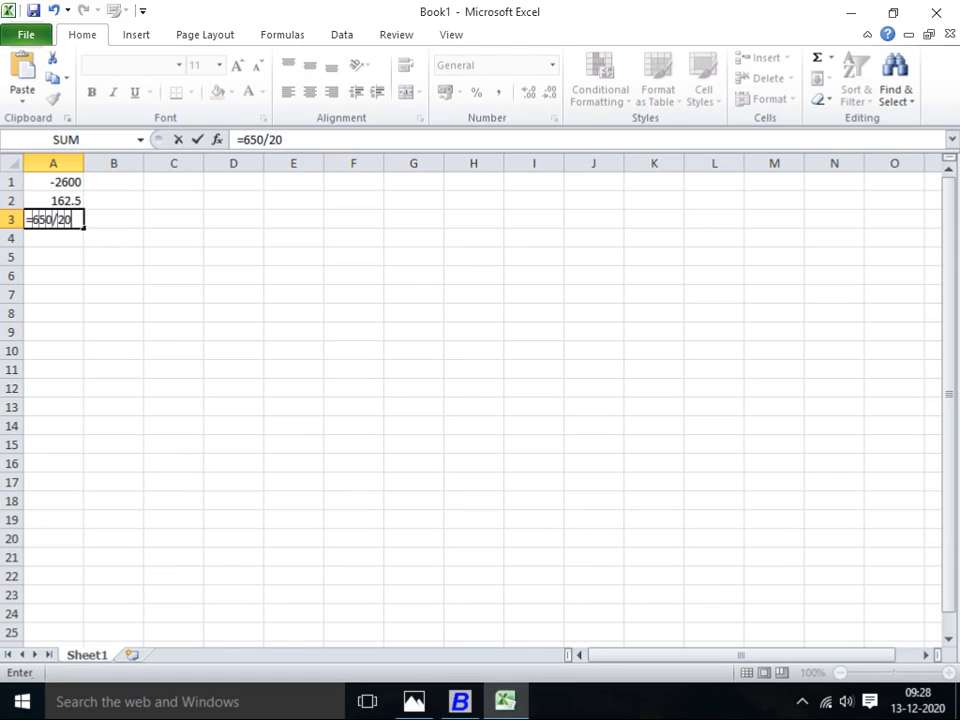
pyautogui.press('Return')
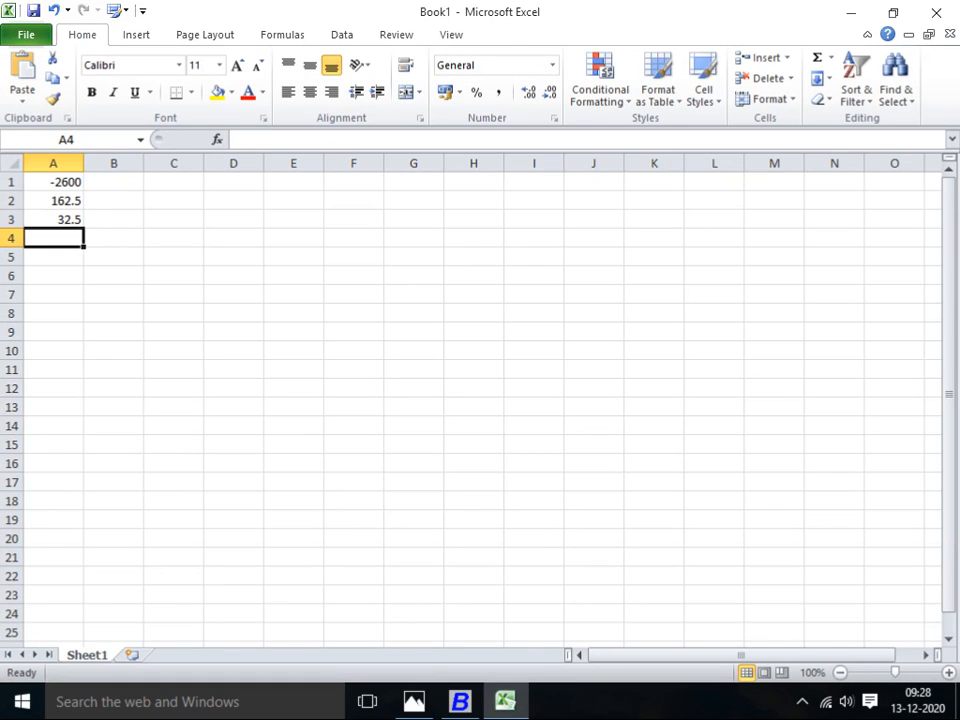
# Enter 32.50 Kgs as RIVIT's consumed quantity in the Busy voucher
pyautogui.hotkey('alt', 'Tab')
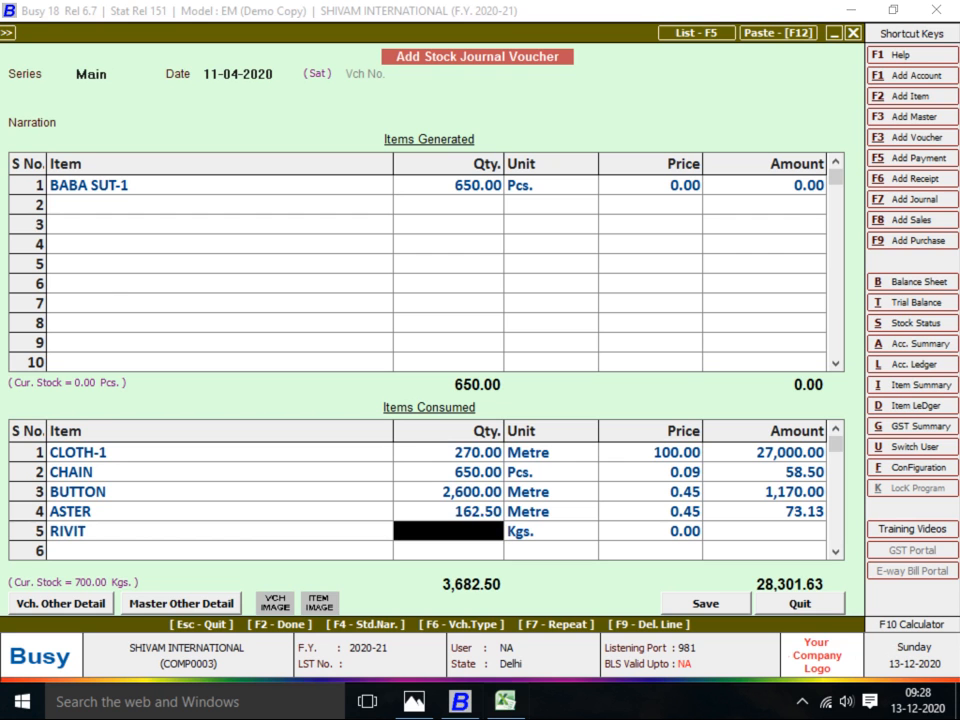
pyautogui.hotkey('alt', 'Tab')
pyautogui.hotkey('alt', 'Tab')
pyautogui.write('32.5')
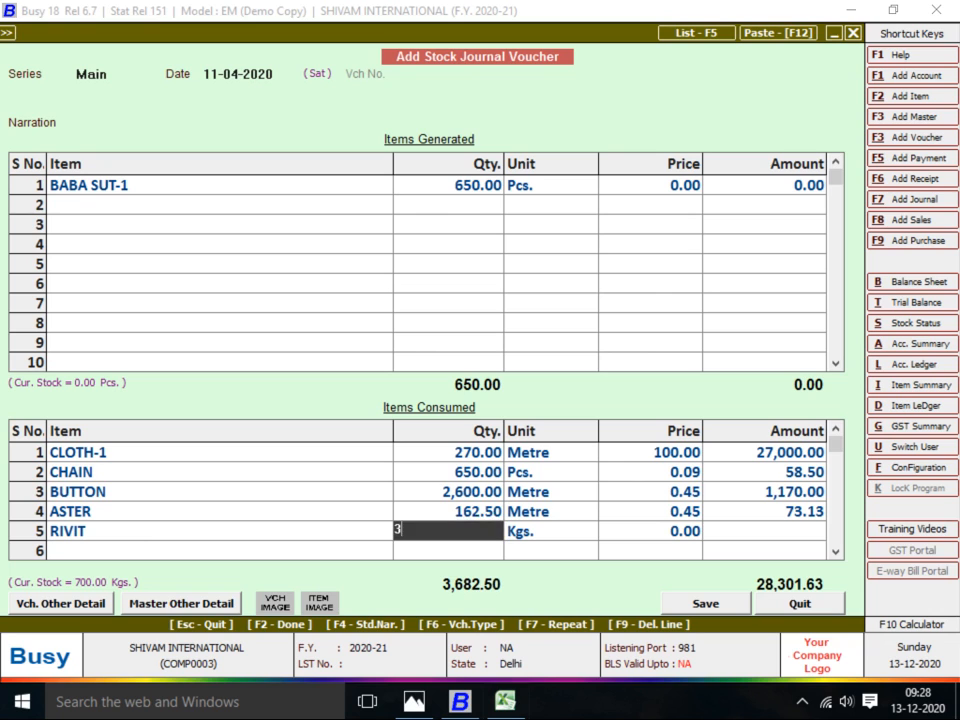
pyautogui.press('Return')
pyautogui.press('Return')
pyautogui.press('Return')
pyautogui.press('Return')
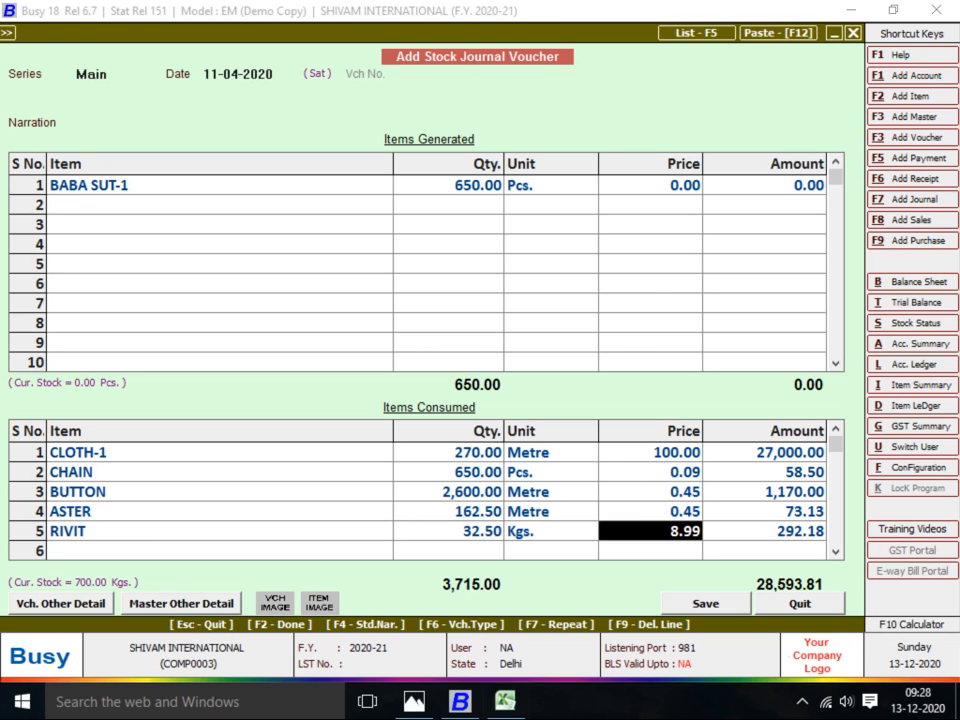
# Review the Babu Suit - 01 job sheet in Photos, ending on the stock journal voucher
pyautogui.hotkey('alt', 'Tab')
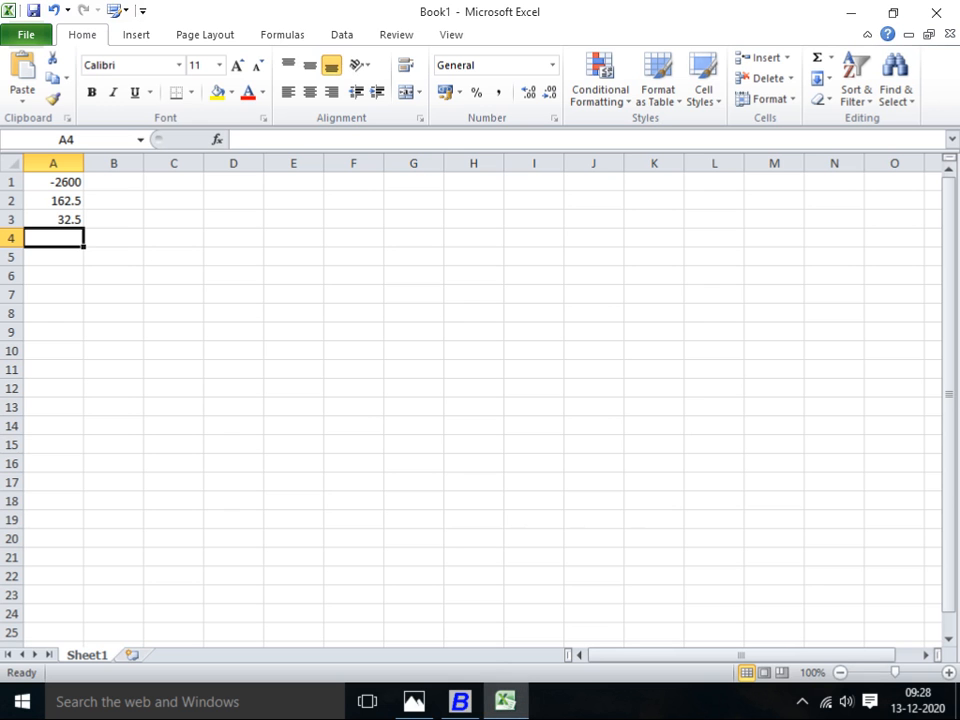
pyautogui.hotkey('alt', 'Tab')
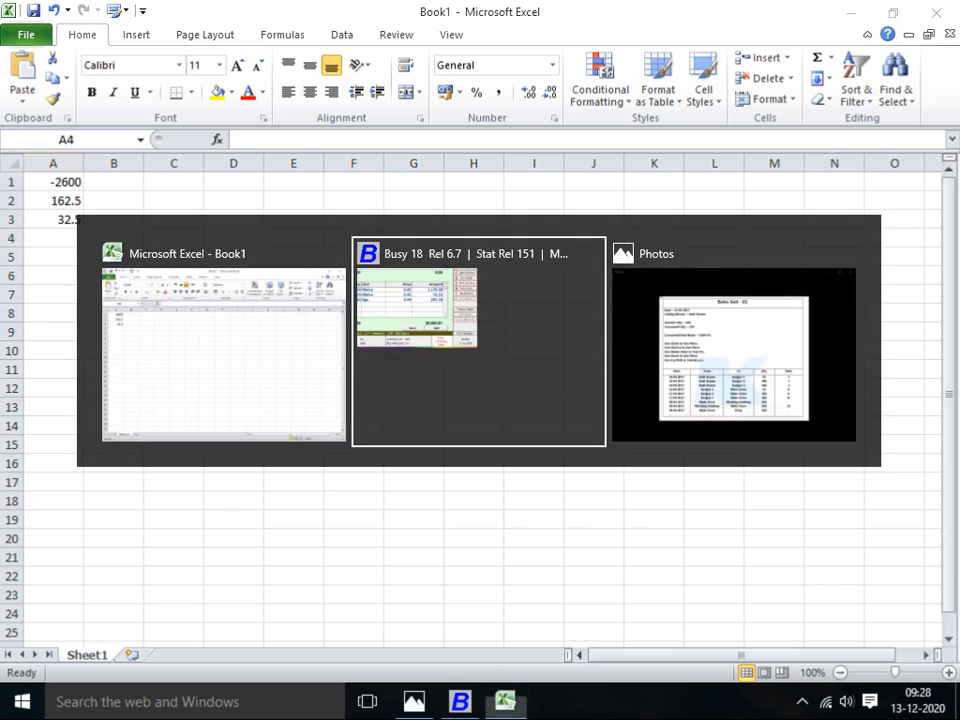
pyautogui.hotkey('alt', 'Tab')
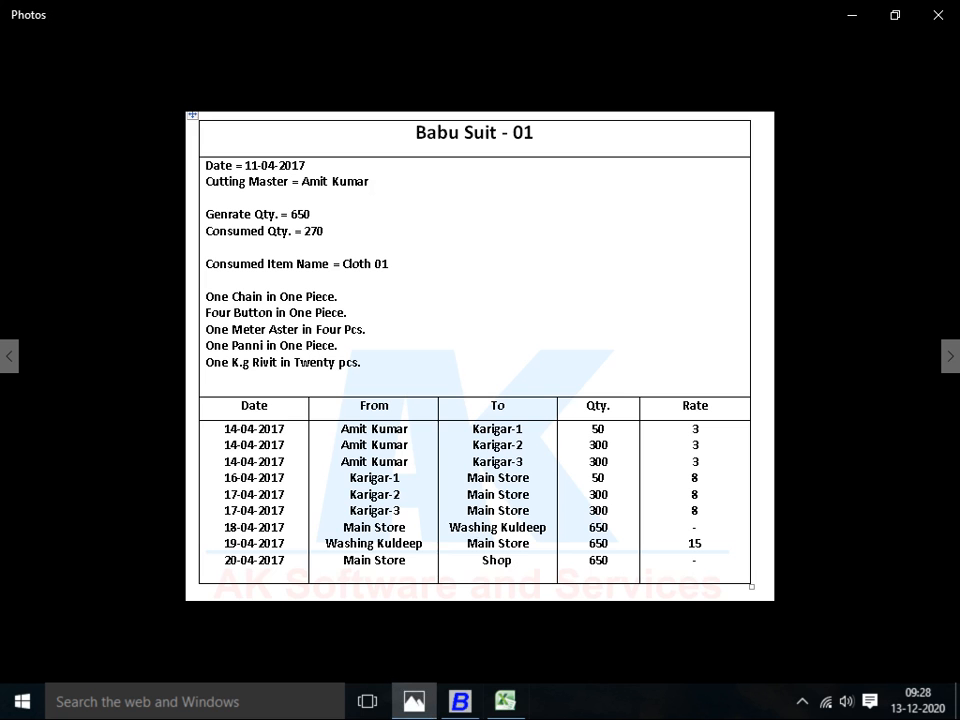
pyautogui.hotkey('alt', 'Tab')
pyautogui.hotkey('alt', 'Tab')
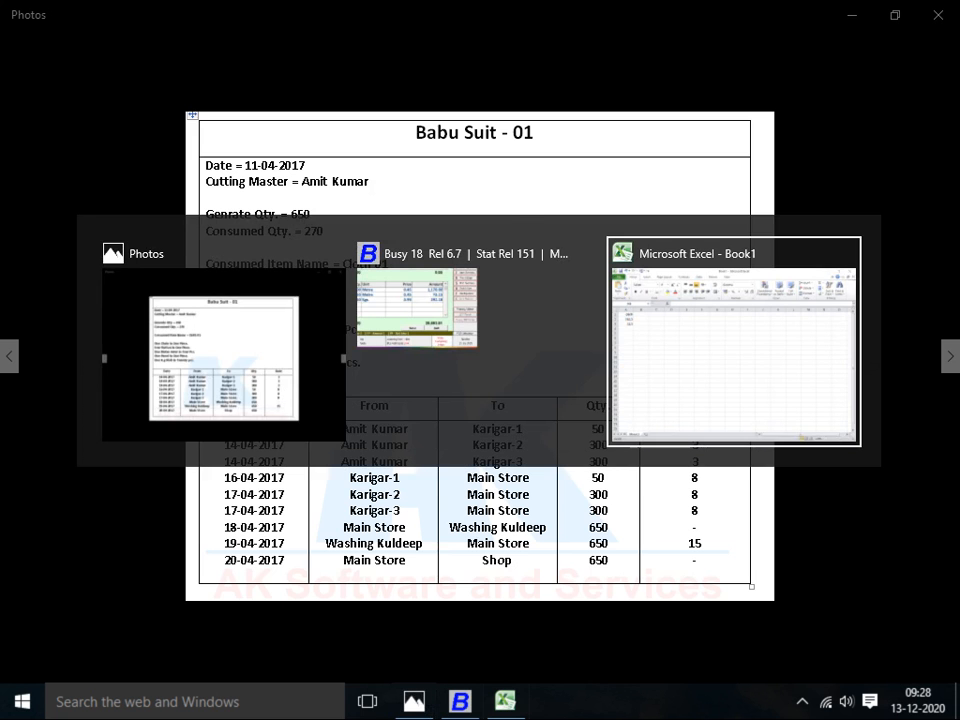
pyautogui.hotkey('alt', 'shift', 'Tab')
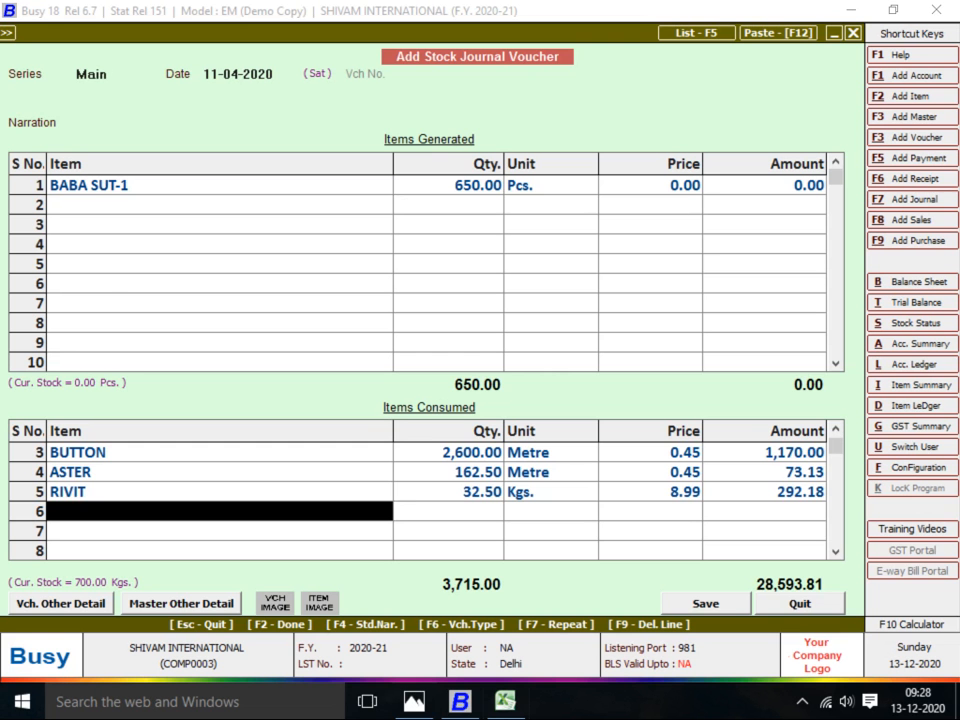
pyautogui.hotkey('alt', 'Tab')
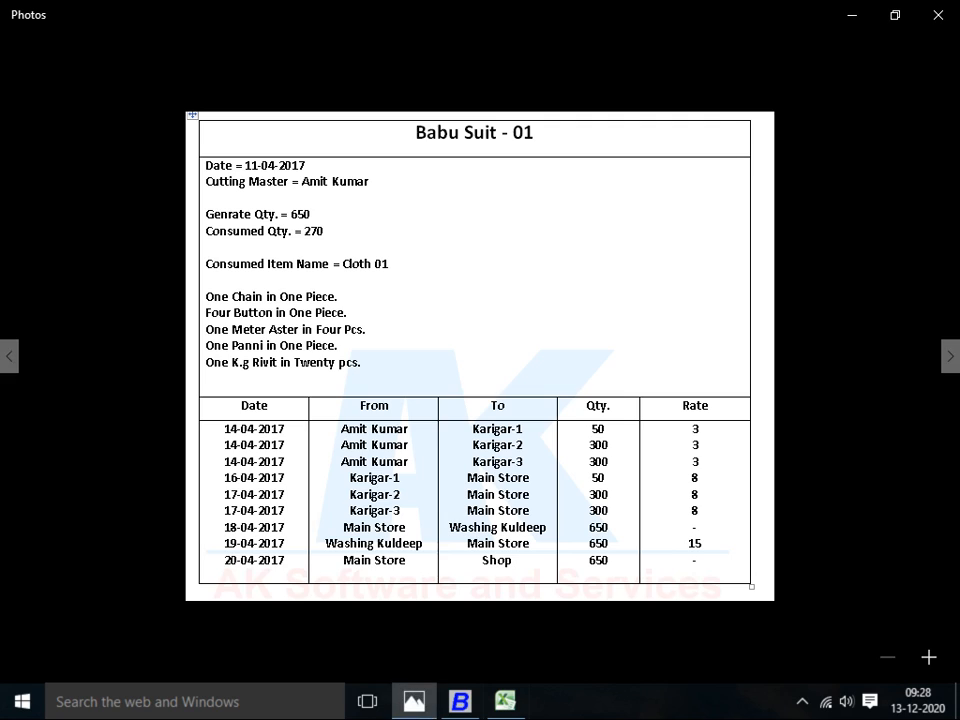
pyautogui.hotkey('alt', 'Tab')
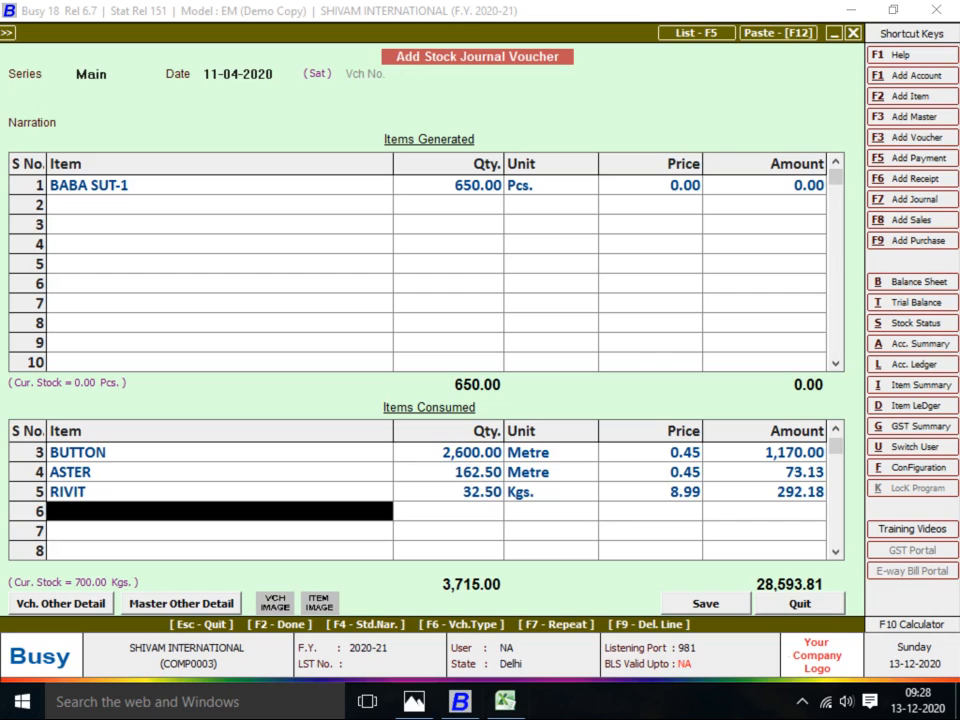
# Add 650 Pcs. of PANNI from Main Store as a consumed item
pyautogui.write('PANN')
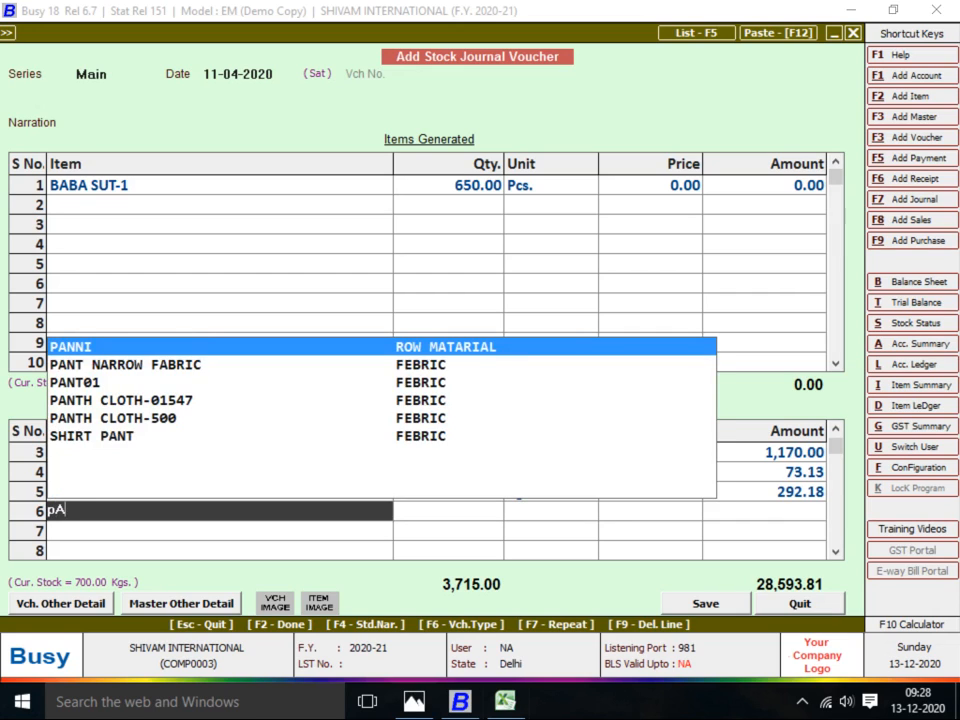
pyautogui.press('Return')
pyautogui.press('Down')
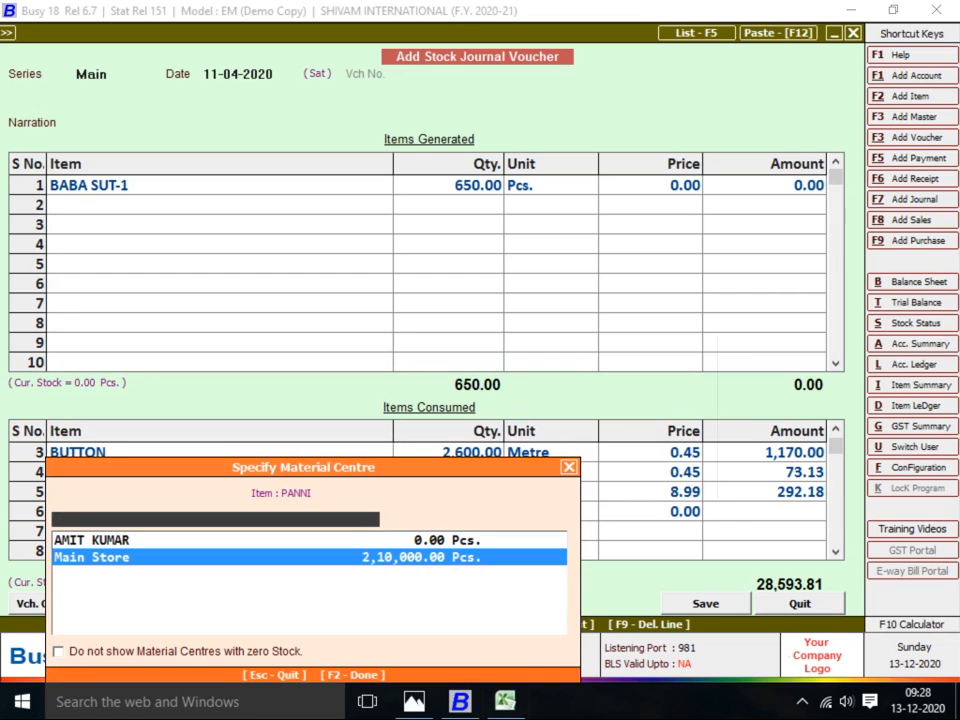
pyautogui.press('Return')
pyautogui.write('650')
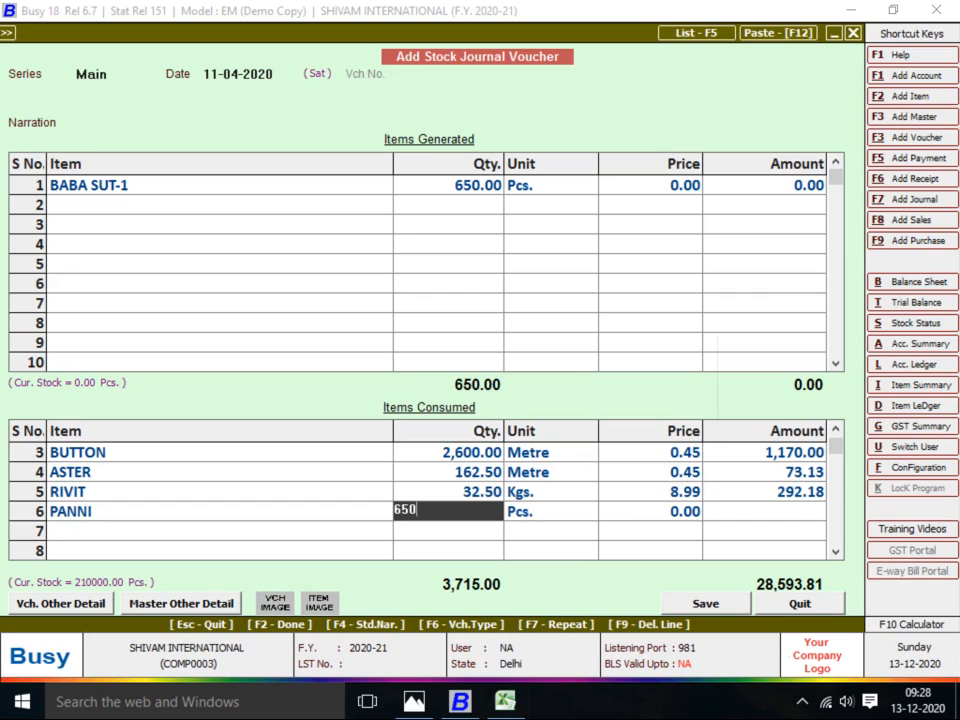
pyautogui.press('Return')
pyautogui.press('Return')
pyautogui.press('Return')
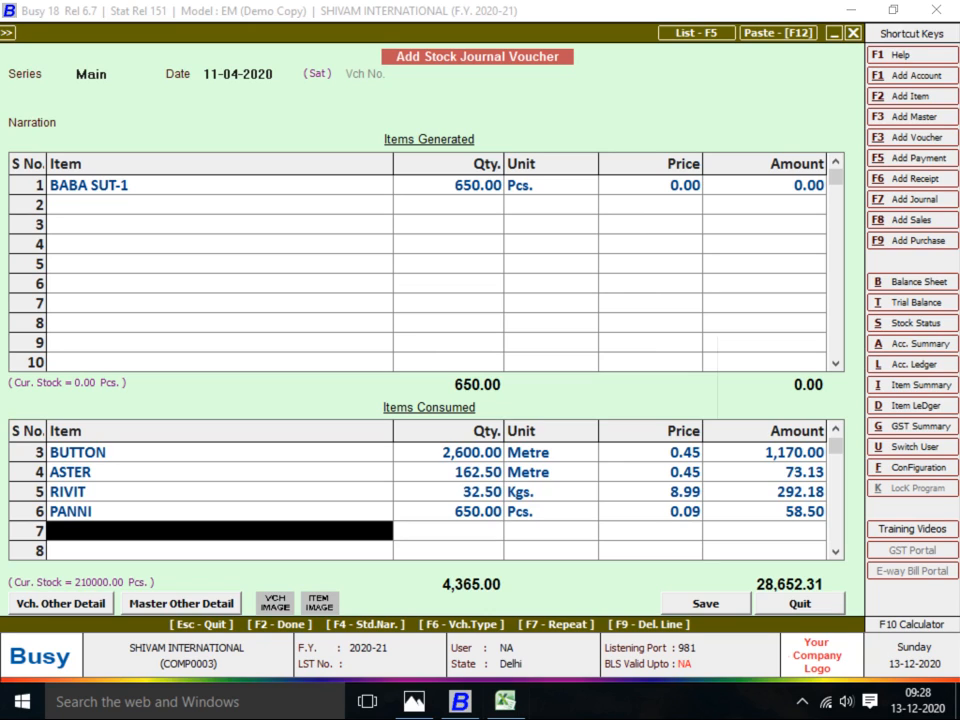
# Set BABA SUT-1's generated amount to 28,652.31
pyautogui.click(765, 185)
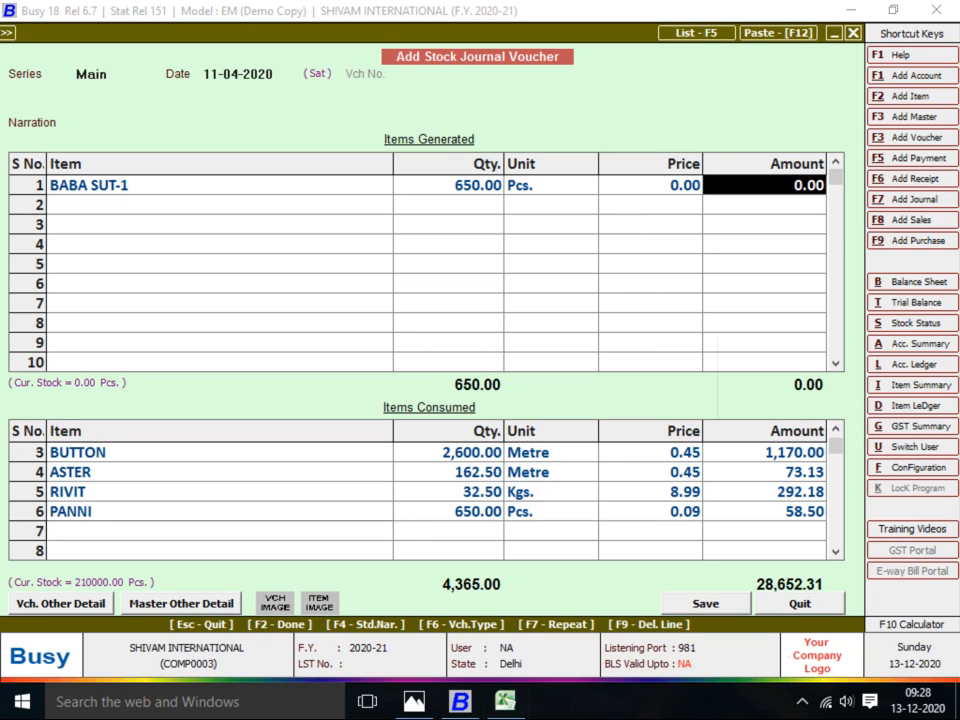
pyautogui.write('28')
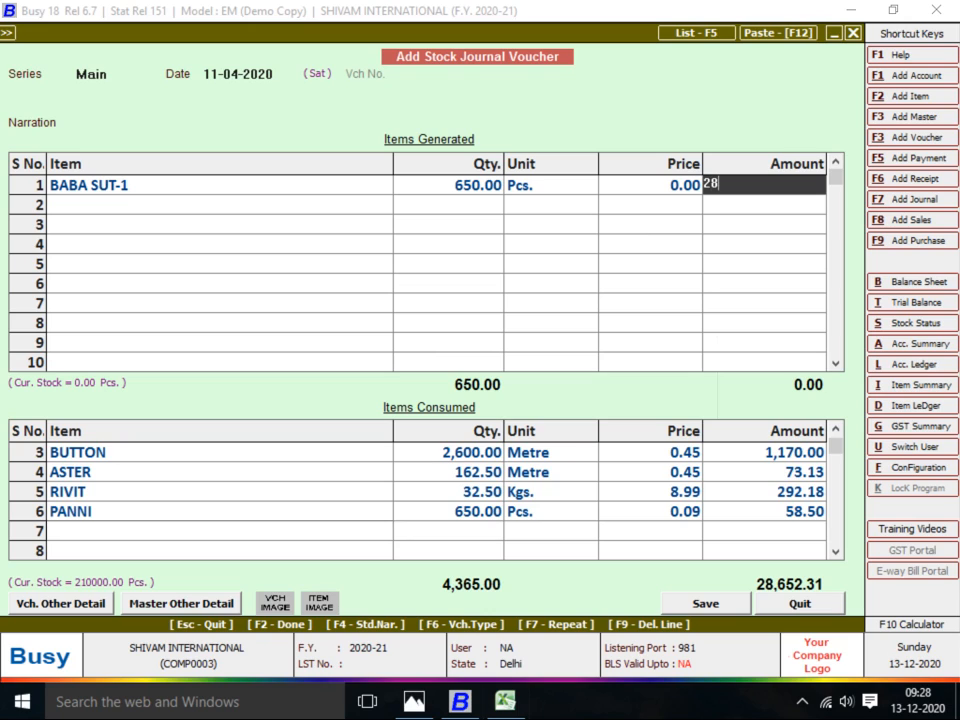
pyautogui.write(',652.31')
pyautogui.press('Return')
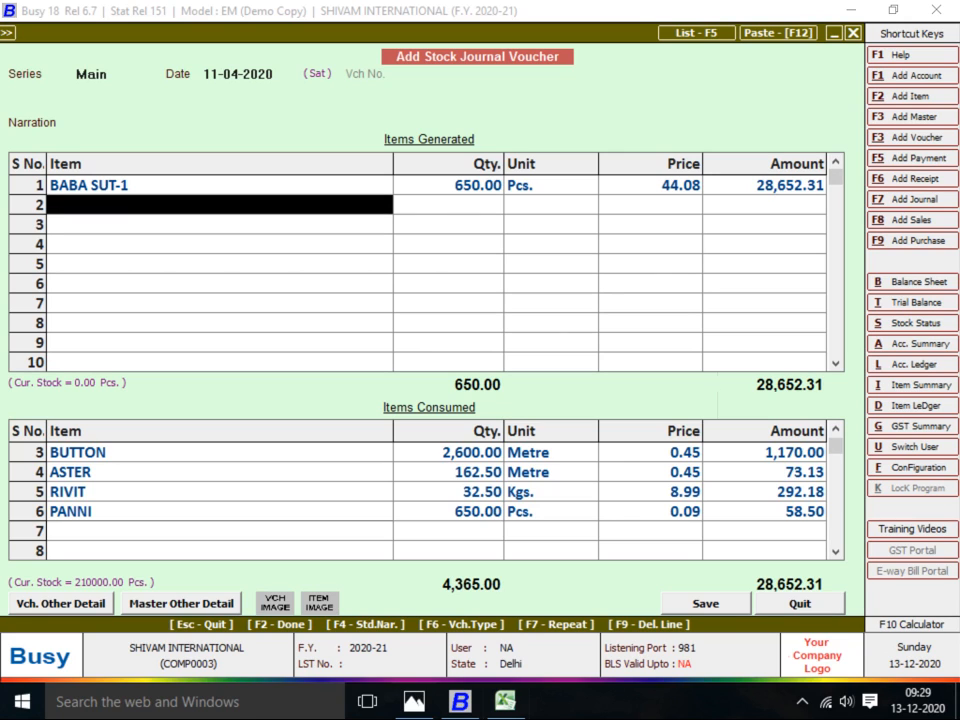
# Recheck the Babu Suit job sheet, then finish the voucher to reach the save prompt
pyautogui.hotkey('alt', 'Tab')
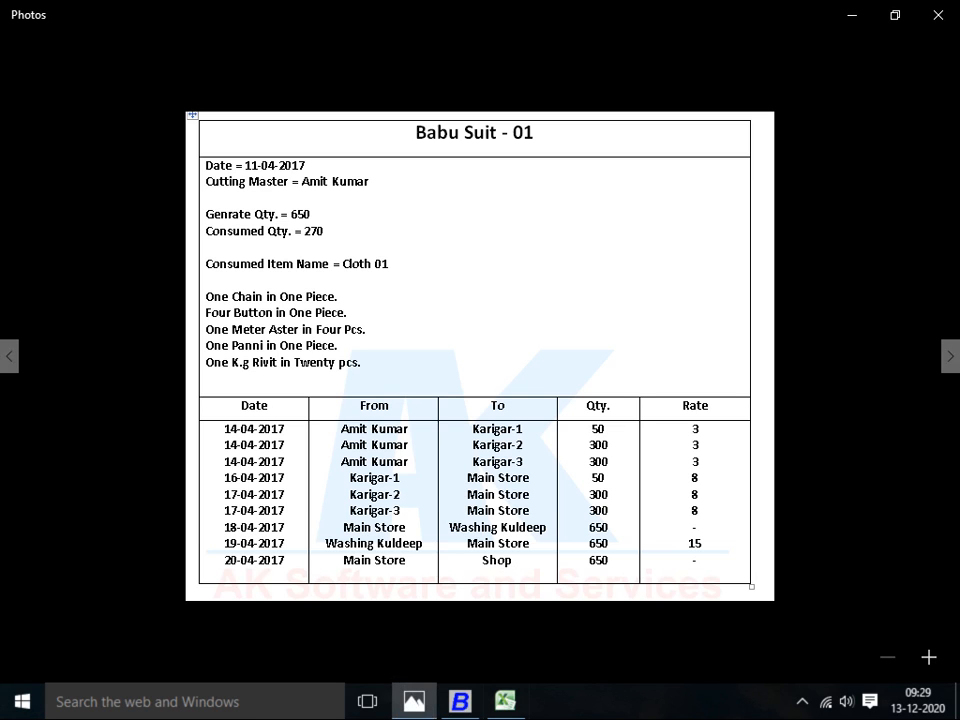
pyautogui.hotkey('alt', 'Tab')
pyautogui.hotkey('alt', 'Tab')
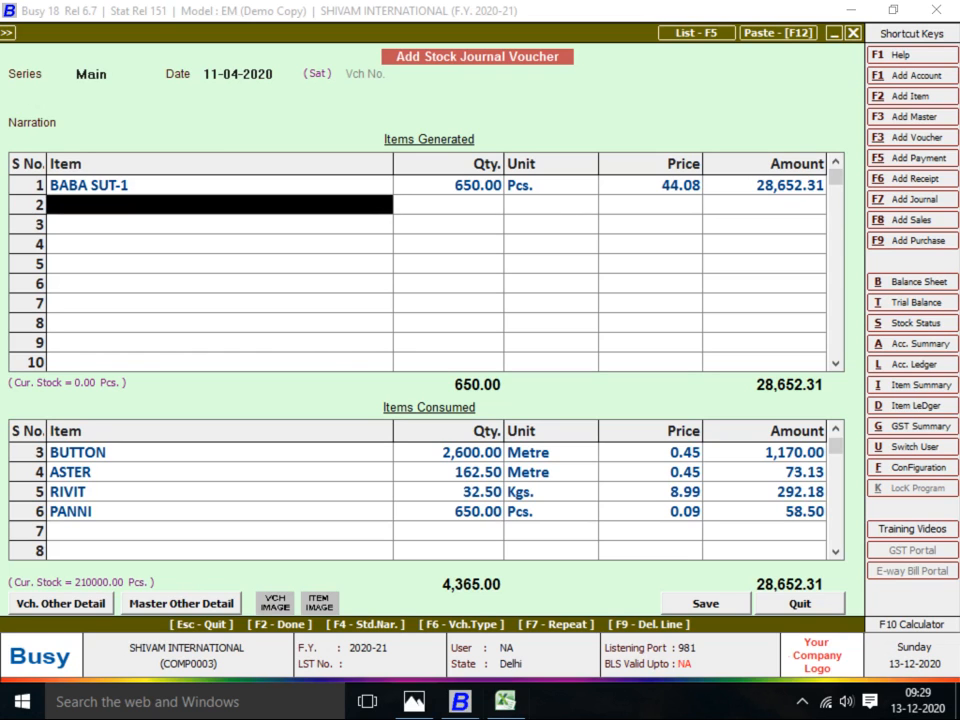
pyautogui.hotkey('alt', 'Tab')
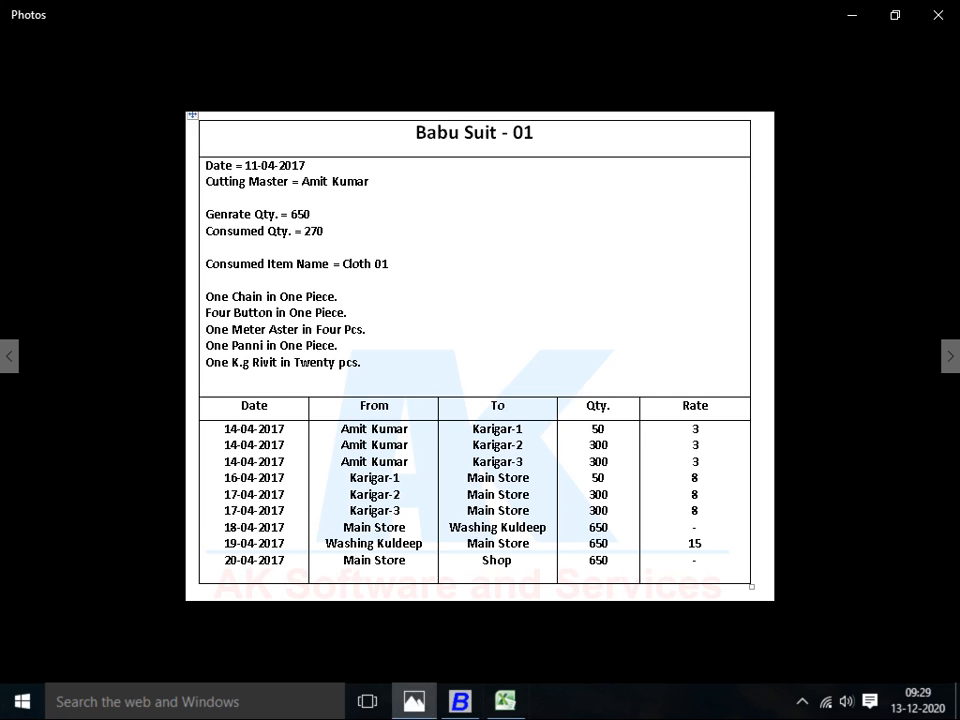
pyautogui.hotkey('alt', 'Tab')
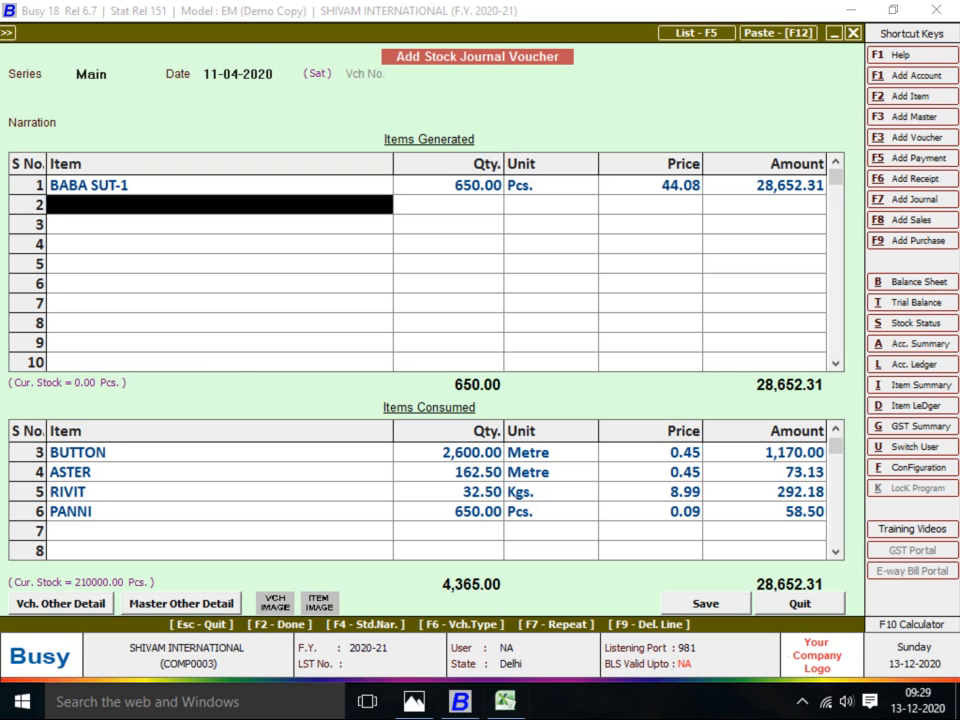
pyautogui.hotkey('alt', 'Tab')
pyautogui.hotkey('alt', 'Tab')
pyautogui.press('Return')
pyautogui.press('Return')
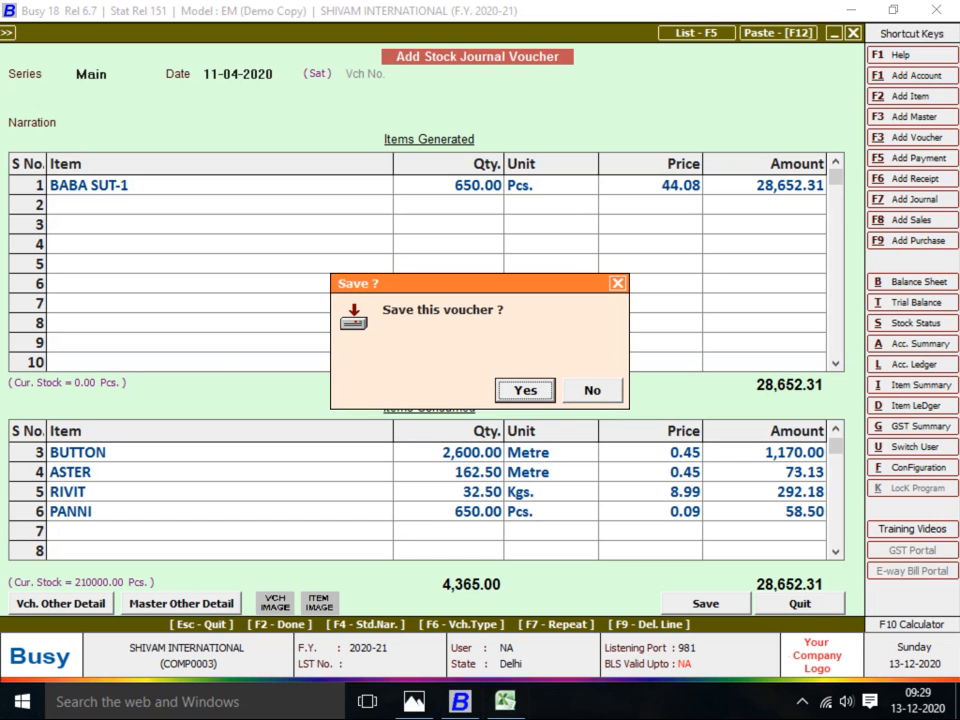
pyautogui.press('Return')
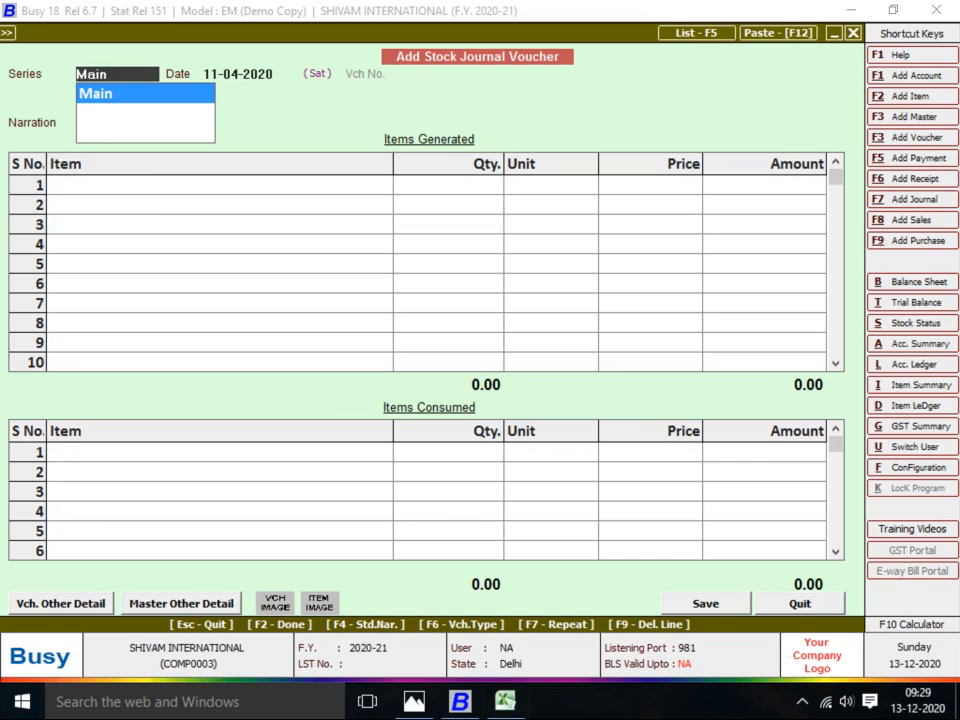
# Bring up the Babu Suit - 02 job sheet in Photos
pyautogui.hotkey('alt', 'Tab')
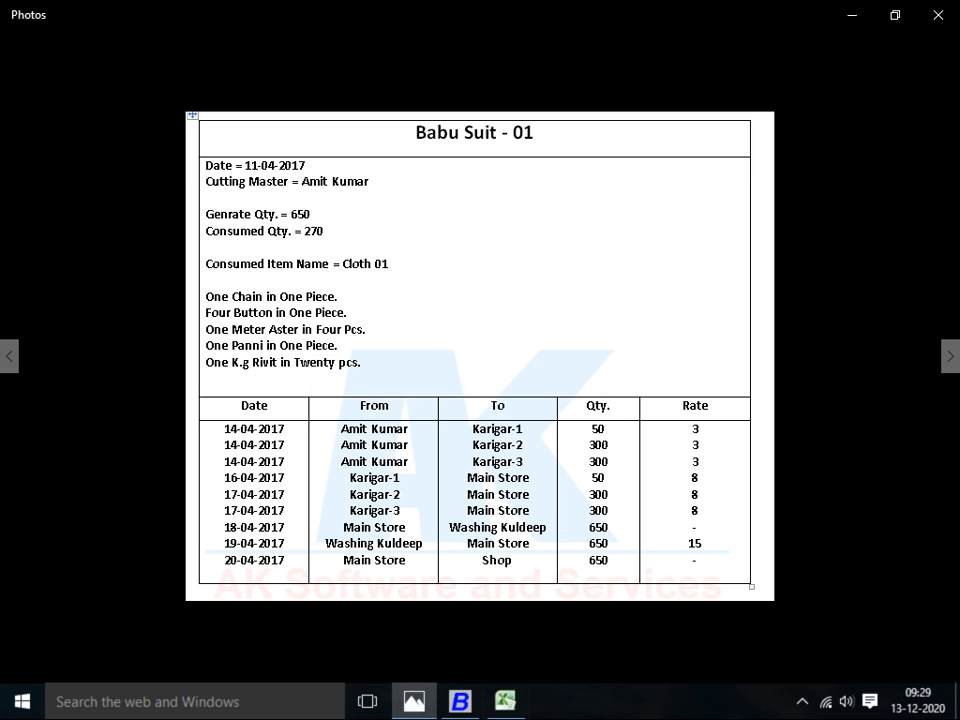
pyautogui.press('Right')
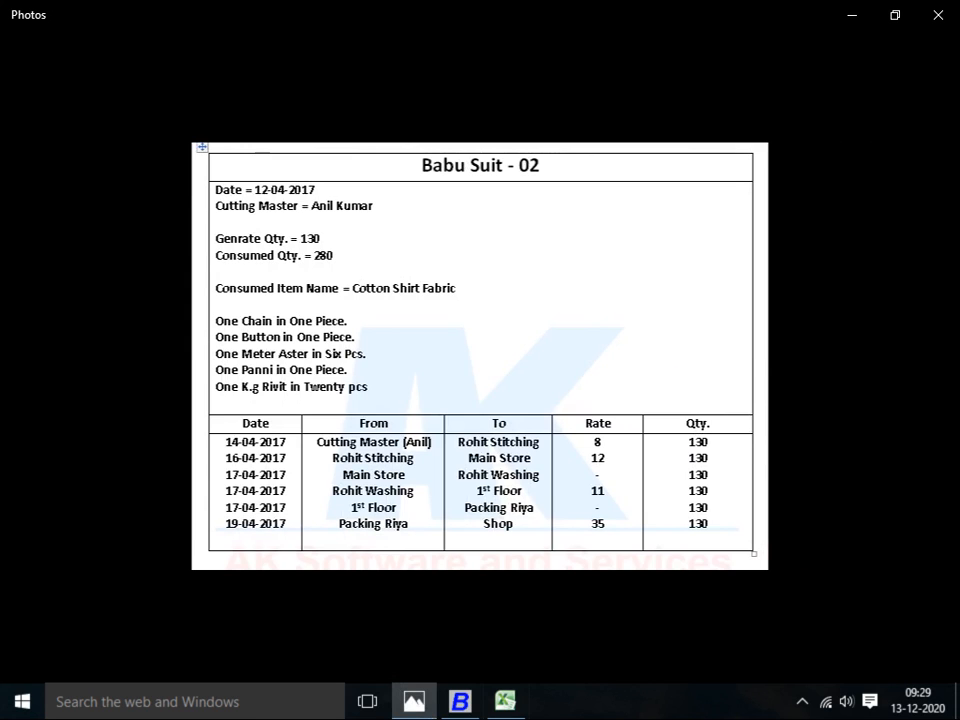
pyautogui.hotkey('alt', 'Tab')
# Keep the Main series and date the new voucher 12-04-2020
pyautogui.press('Return')
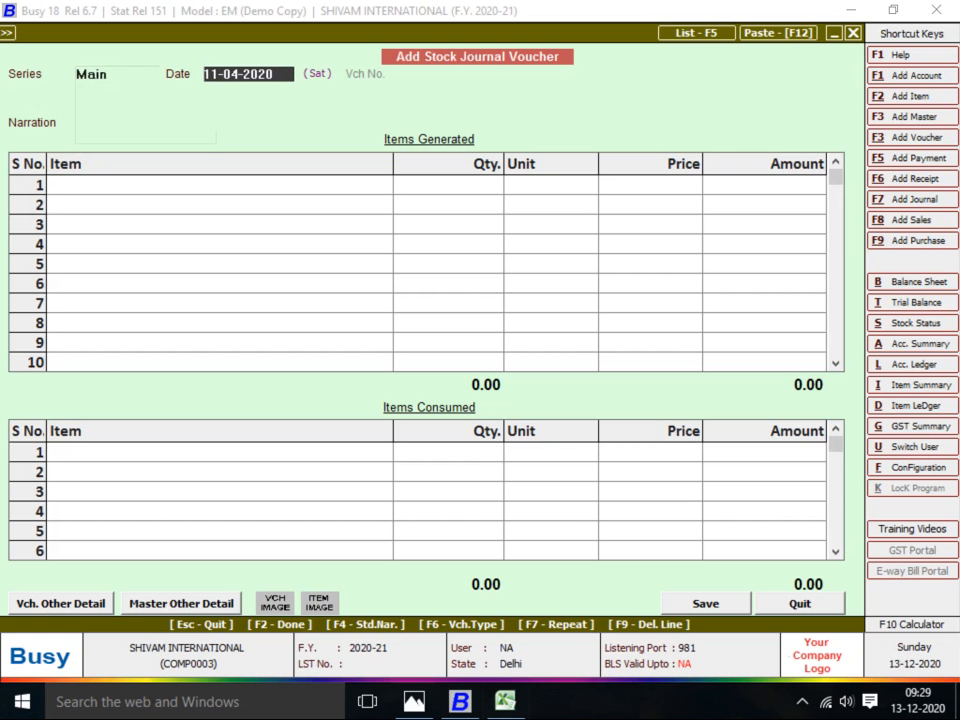
pyautogui.hotkey('alt', 'Tab')
pyautogui.hotkey('alt', 'Tab')
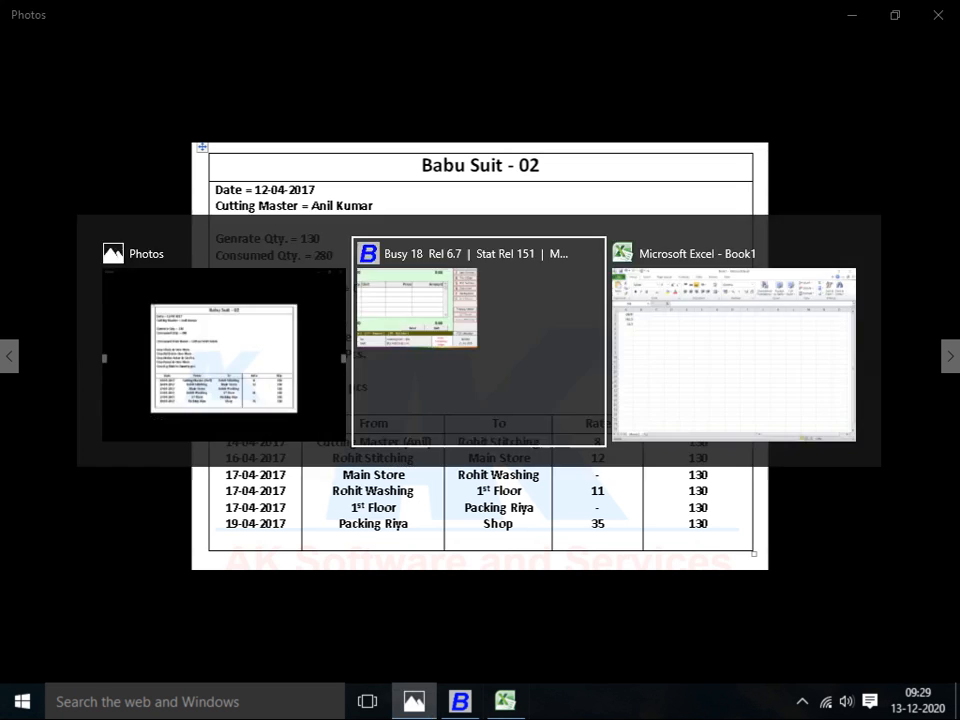
pyautogui.write('12-04')
pyautogui.press('Return')
pyautogui.hotkey('alt', 'Tab')
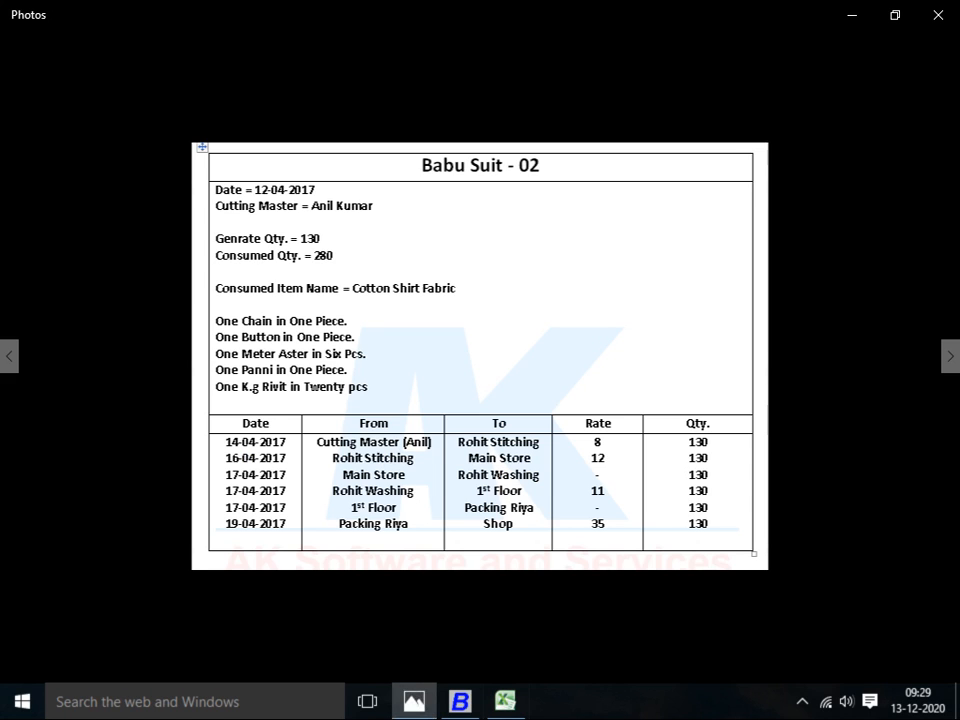
pyautogui.hotkey('alt', 'Tab')
# Start a new item named BABA SUT-2
pyautogui.press('F2')
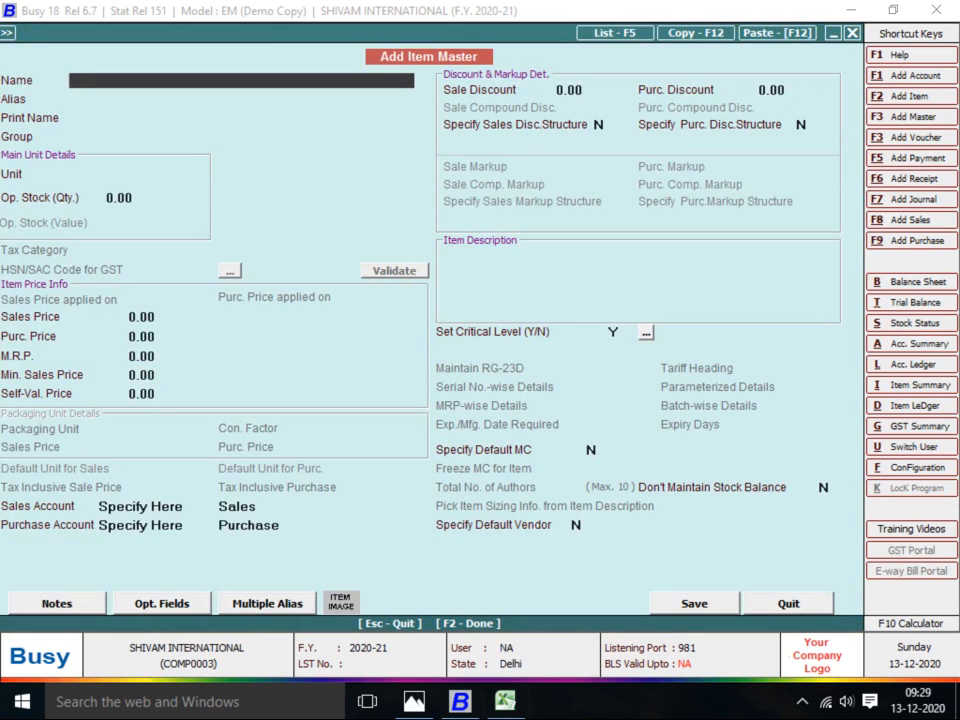
pyautogui.write('A')
pyautogui.press('BackSpace')
pyautogui.write('BABA SUT-2')
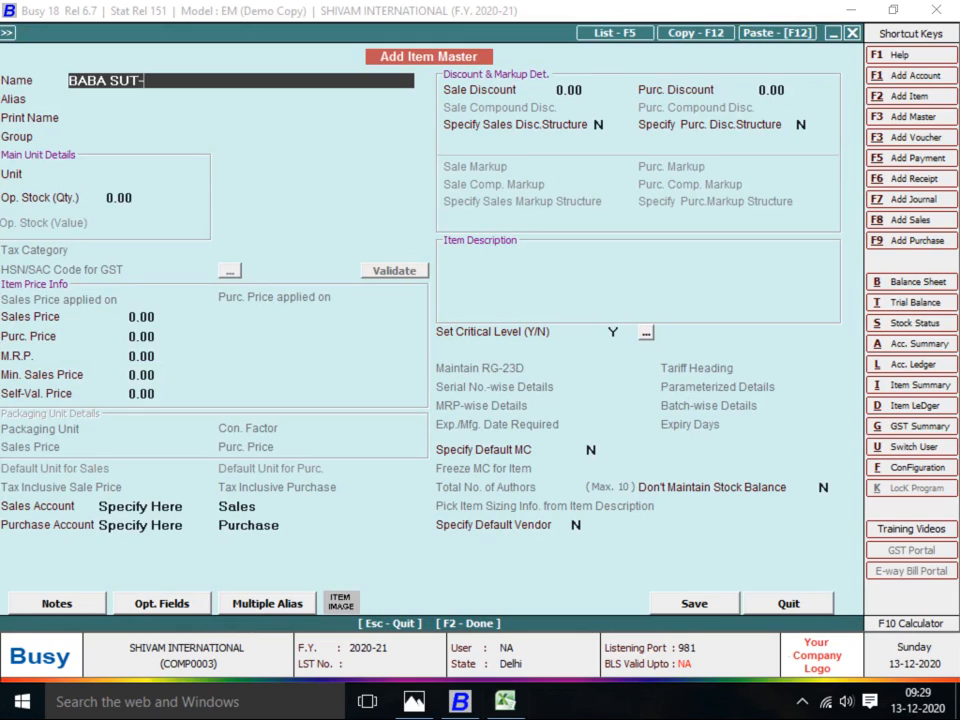
pyautogui.press('Return')
pyautogui.press('Return')
pyautogui.press('Return')
# Put BABA SUT-2 under FINISH GOODS with unit Pcs. and save it
pyautogui.write('F')
pyautogui.press('Return')
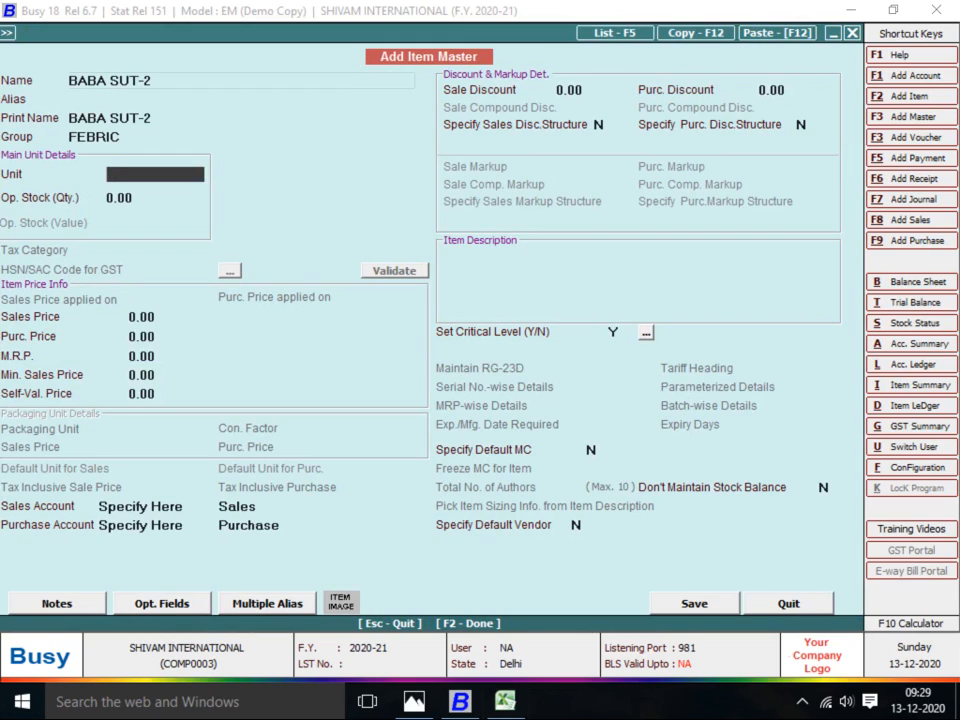
pyautogui.press('Up')
pyautogui.write('F')
pyautogui.press('Down')
pyautogui.press('Return')
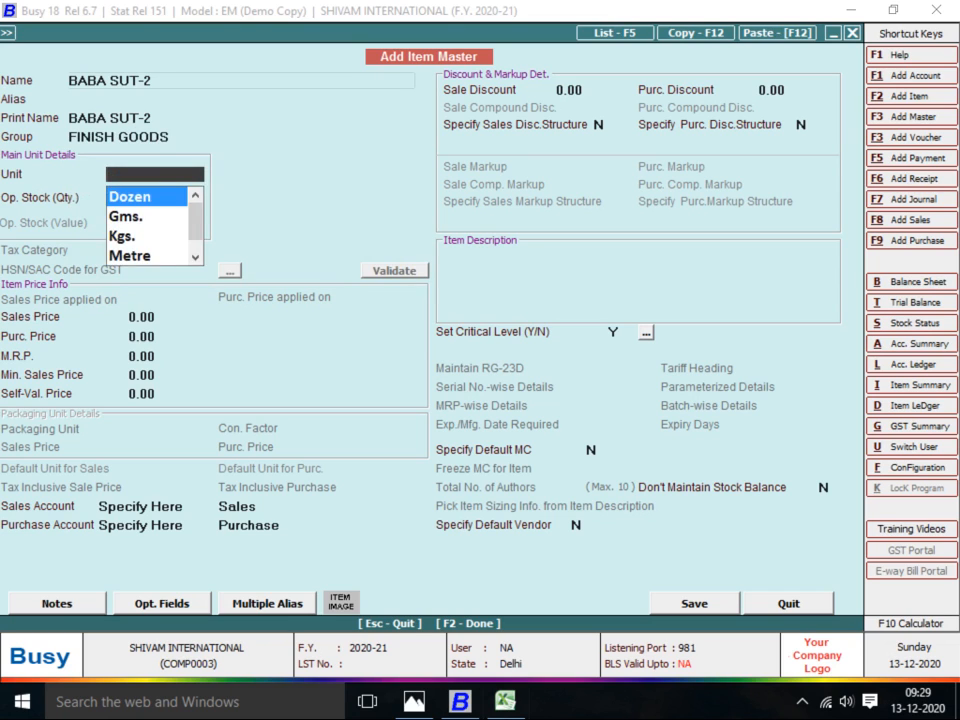
pyautogui.write('PC')
pyautogui.press('Return')
pyautogui.press('Return')
pyautogui.press('Return')
pyautogui.press('Return')
pyautogui.press('F2')
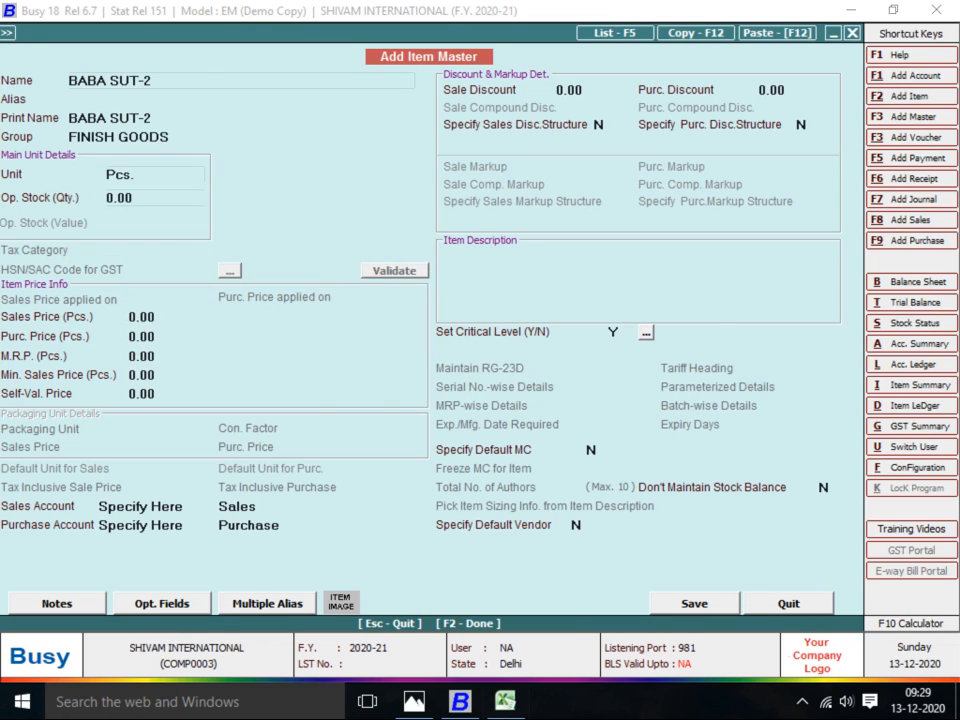
pyautogui.press('Return')
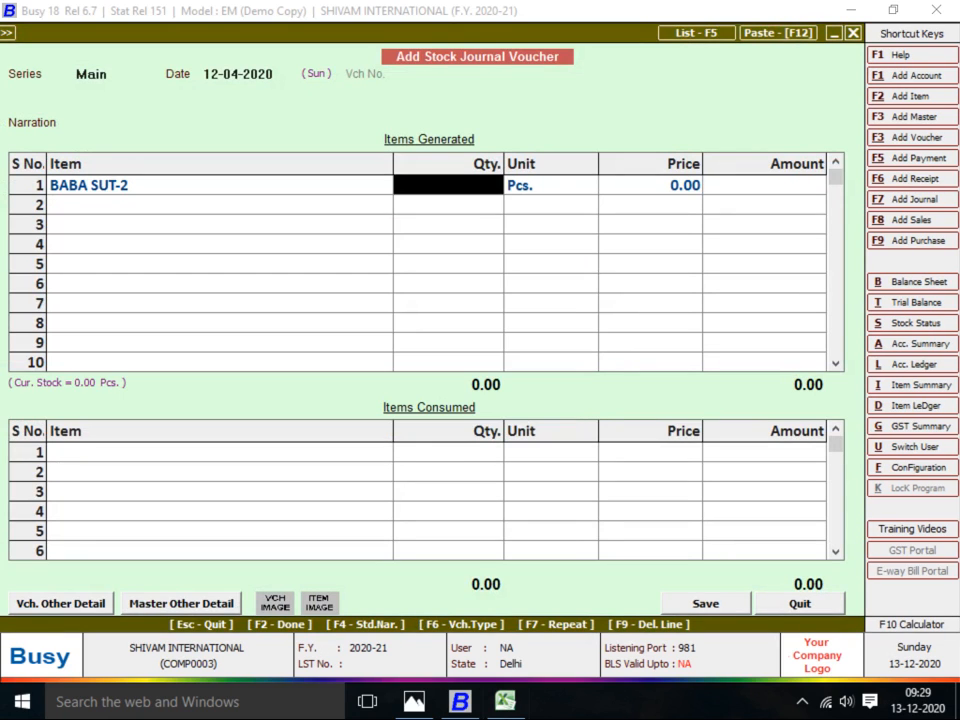
# Enter a 130 quantity for BABA SUT-2, then discard it
pyautogui.hotkey('alt', 'Tab')
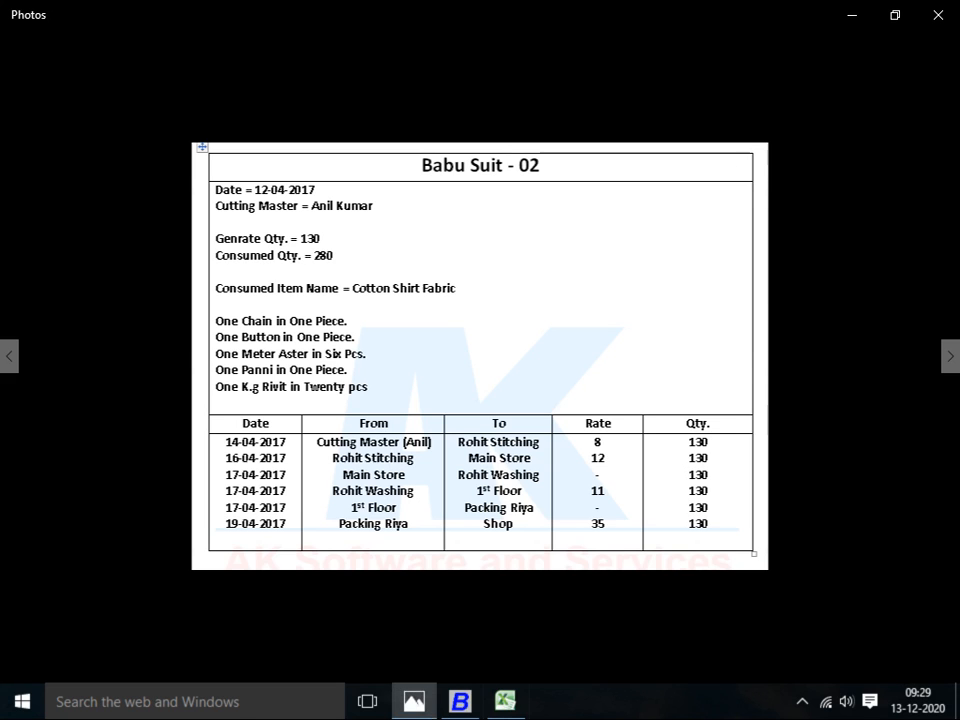
pyautogui.hotkey('alt', 'Tab')
pyautogui.write('130')
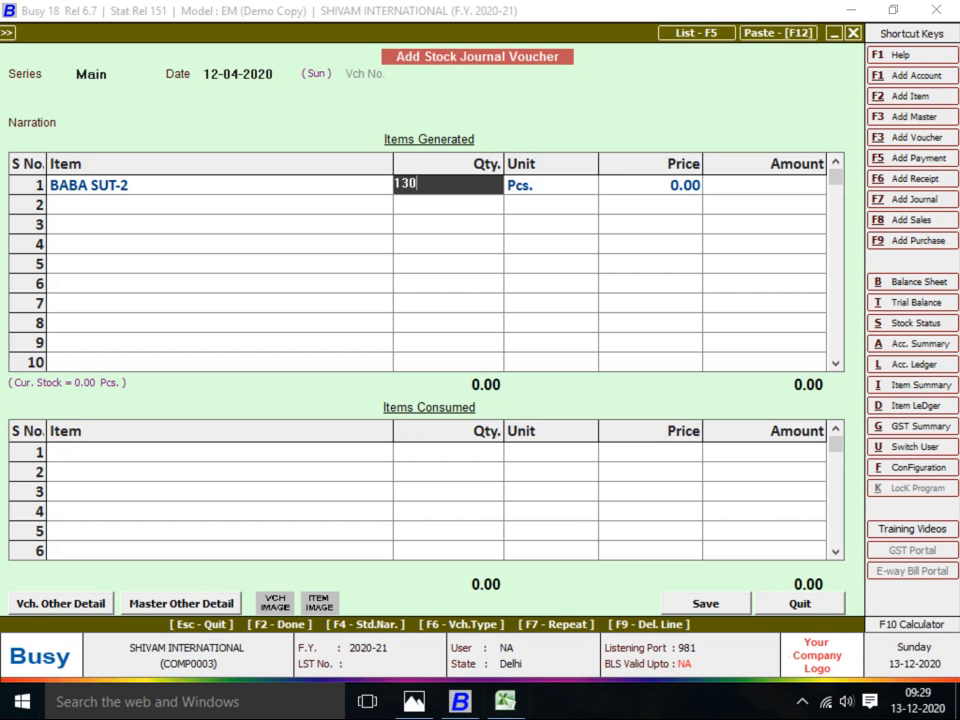
pyautogui.hotkey('alt', 'Tab')
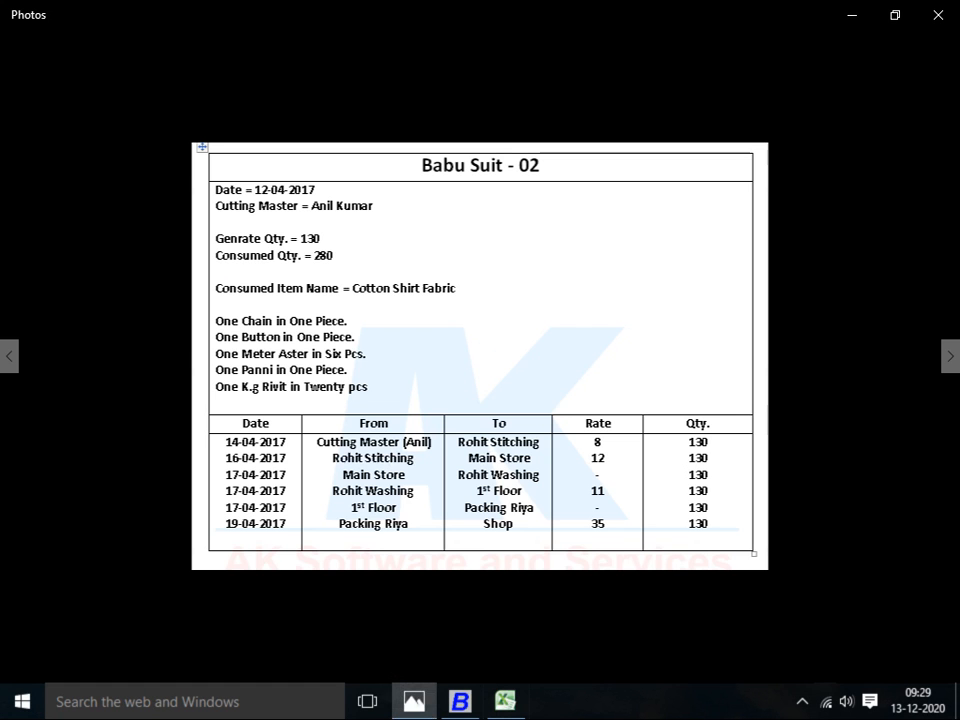
pyautogui.hotkey('alt', 'Tab')
pyautogui.press('Left')
pyautogui.press('BackSpace')
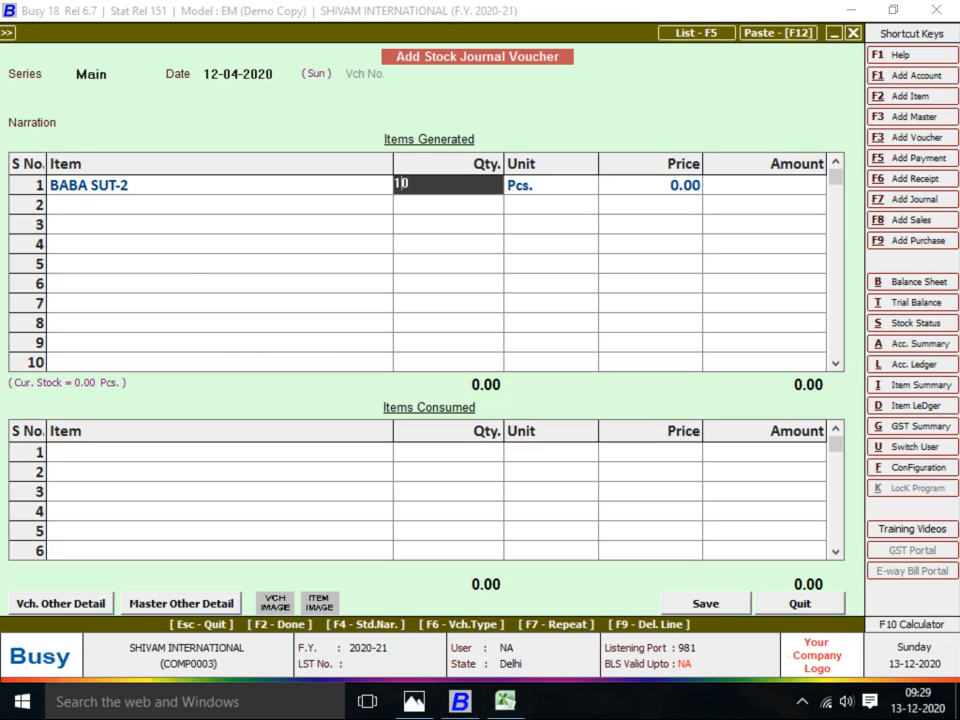
pyautogui.press('Escape')
# Start a new material centre for BABA SUT-2 and enter the job worker's name
pyautogui.press('Return')
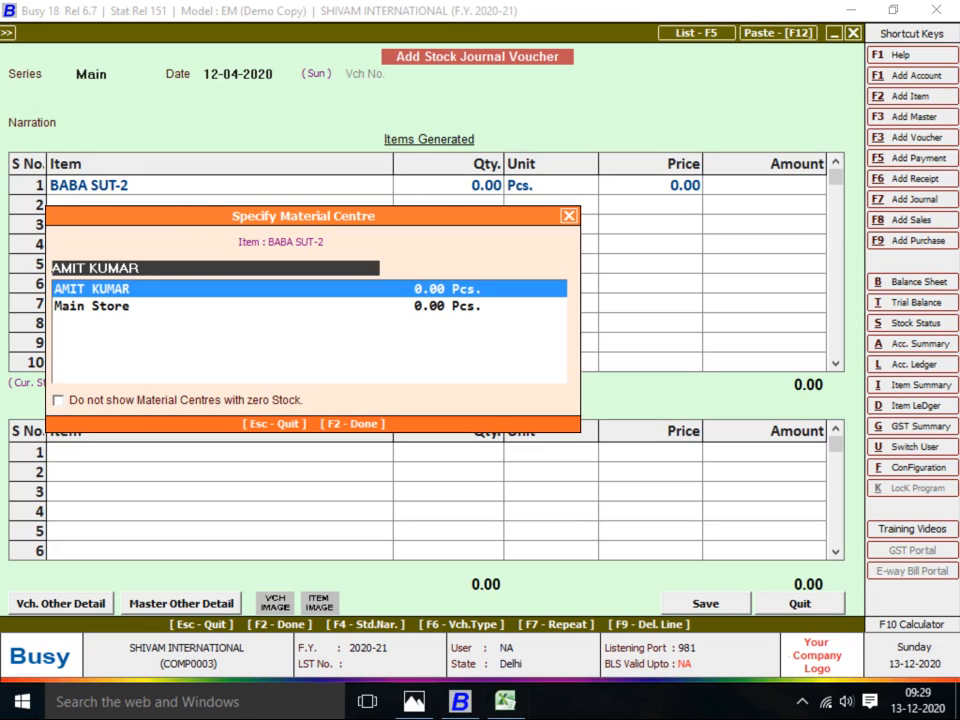
pyautogui.press('F3')
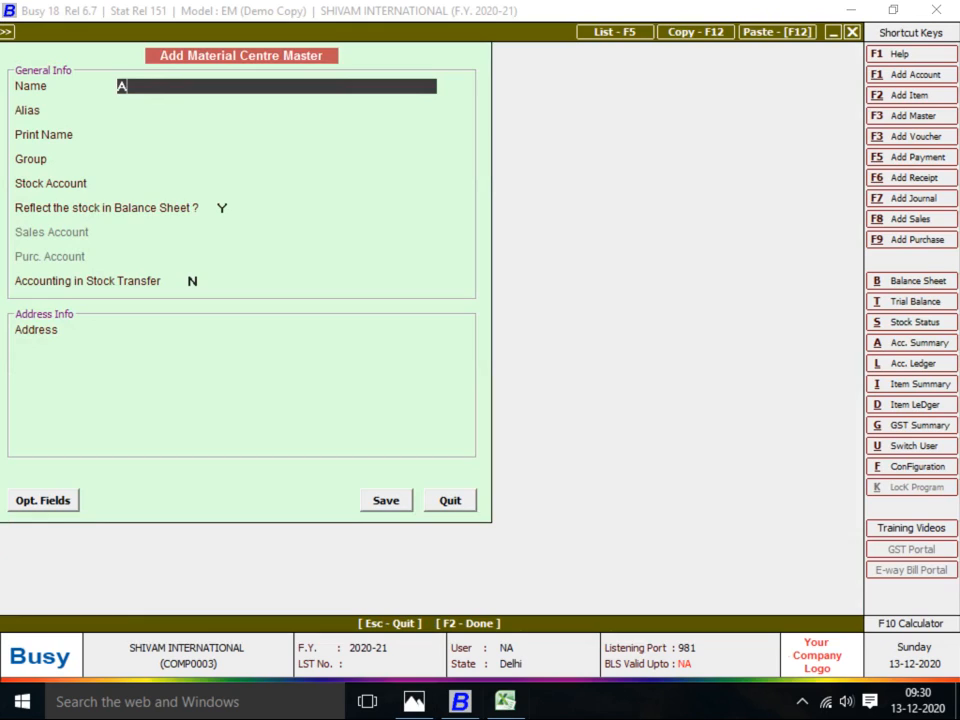
# Put the material centre in Production Floors with Stock account and stock-transfer accounting on
pyautogui.press('Return')
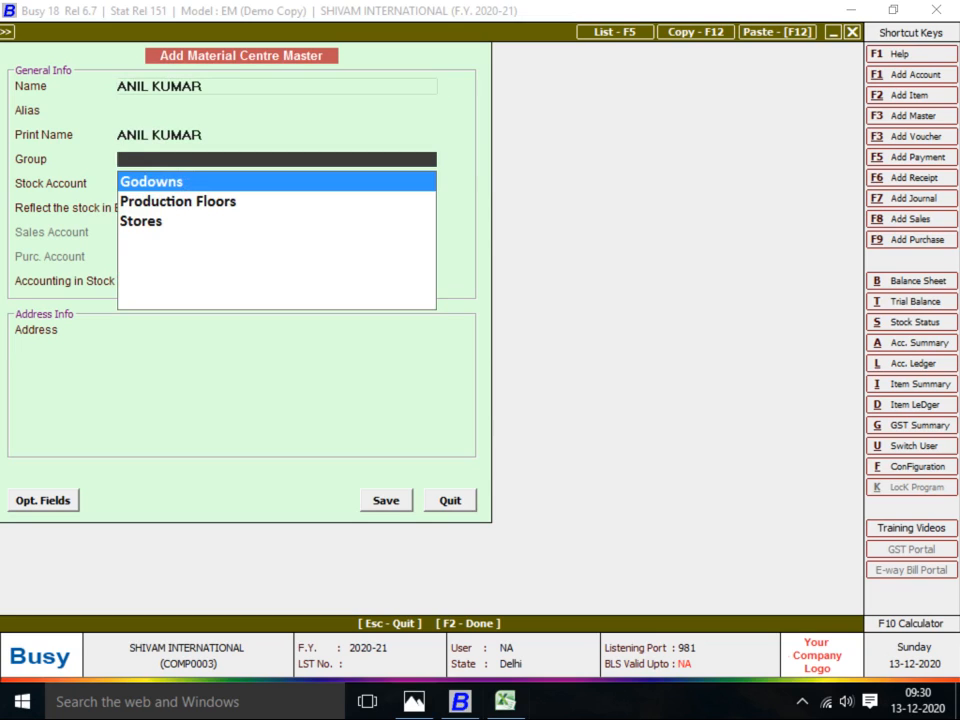
pyautogui.write('PR')
pyautogui.press('Return')
pyautogui.press('Return')
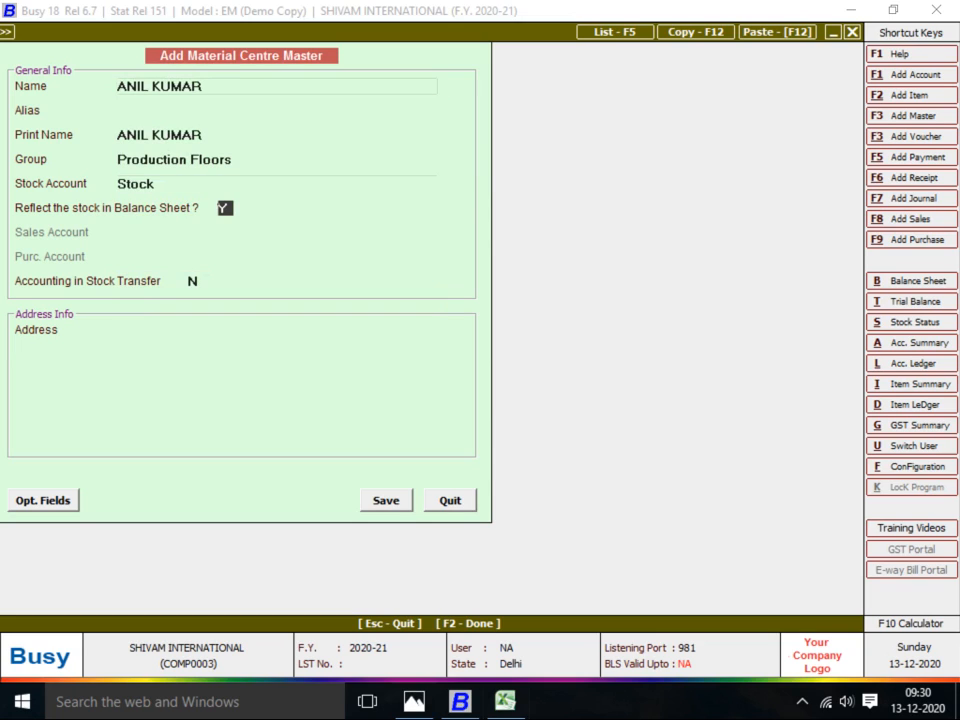
pyautogui.press('Return')
pyautogui.write('Y')
pyautogui.press('Return')
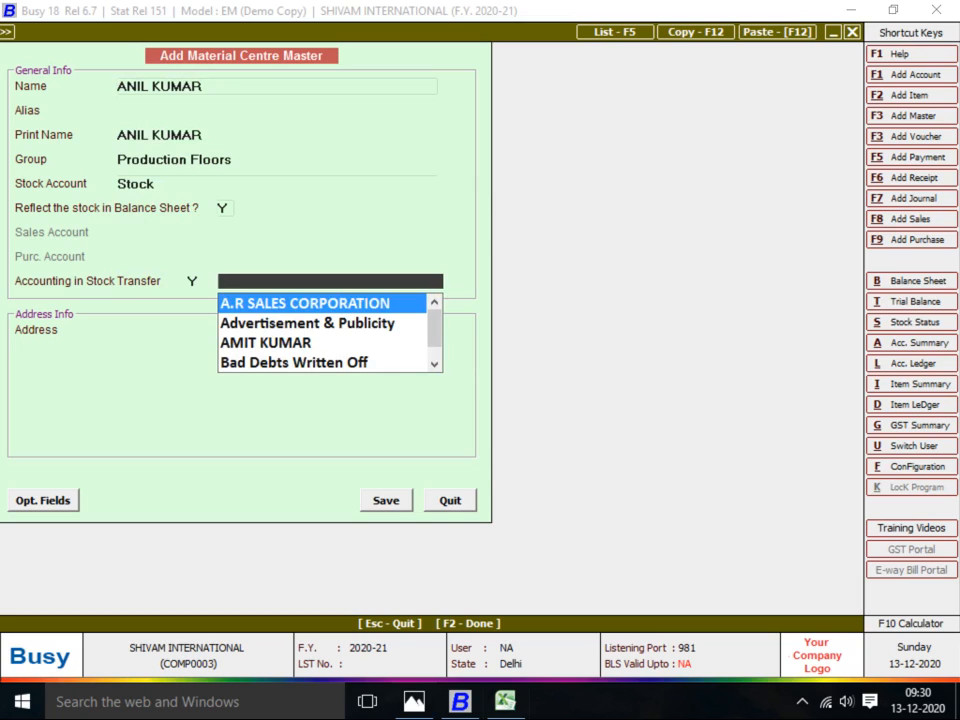
# Create the job worker's linked account under the JOB WORKER group
pyautogui.hotkey('alt', 'F1')
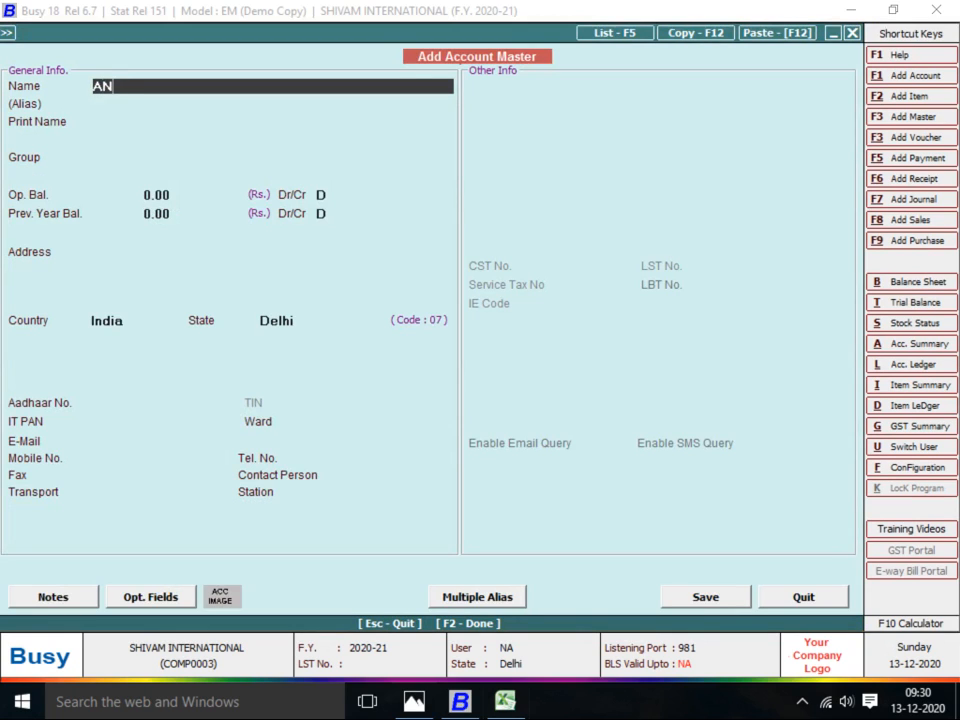
pyautogui.press('Return')
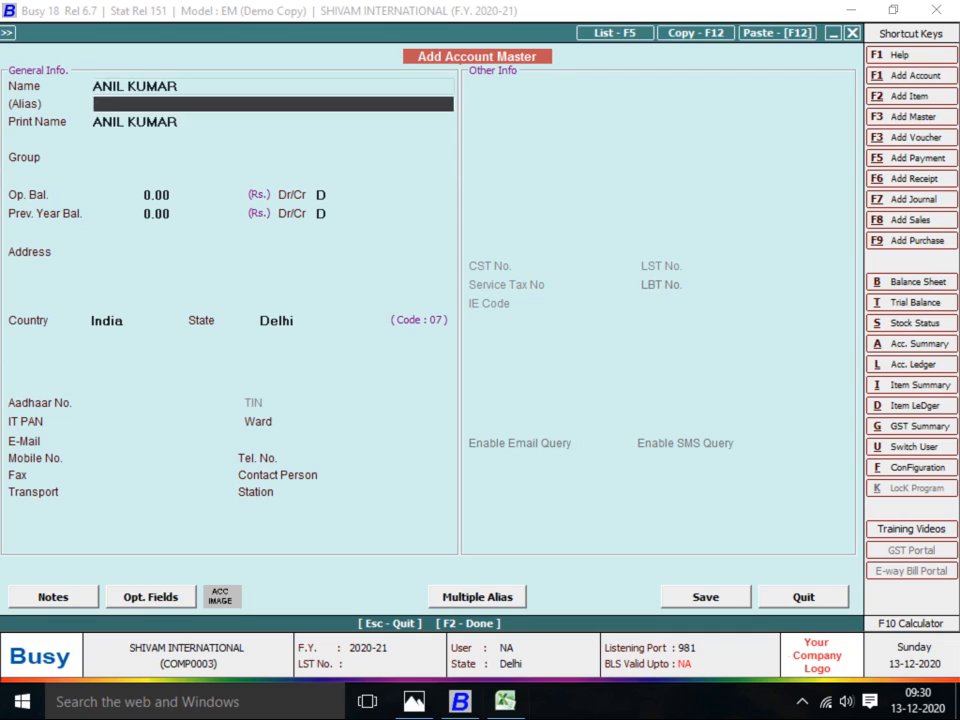
pyautogui.press('Return')
pyautogui.press('Return')
pyautogui.write('SUN')
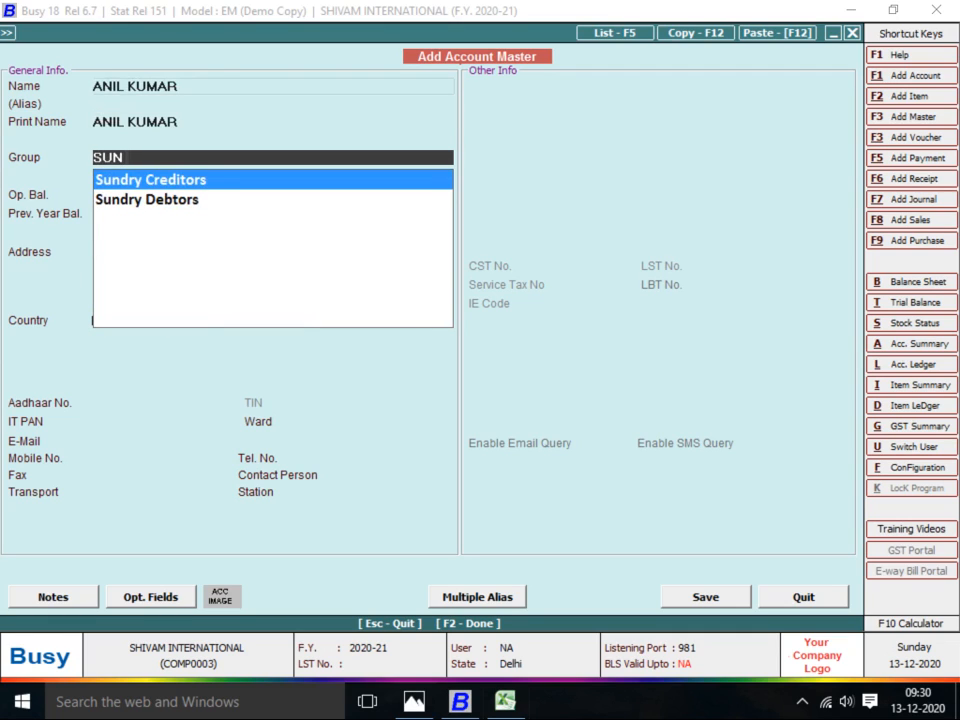
pyautogui.press('Return')
pyautogui.press('Up')
pyautogui.press('Up')
pyautogui.press('Up')
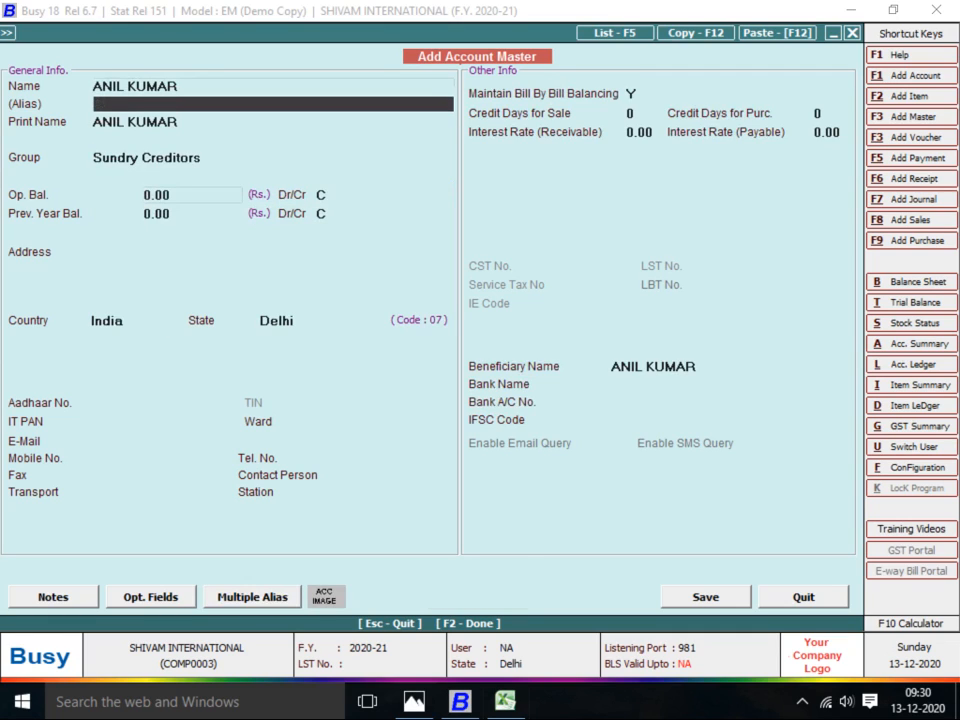
pyautogui.press('Down')
pyautogui.press('Down')
pyautogui.write('J')
pyautogui.press('Return')
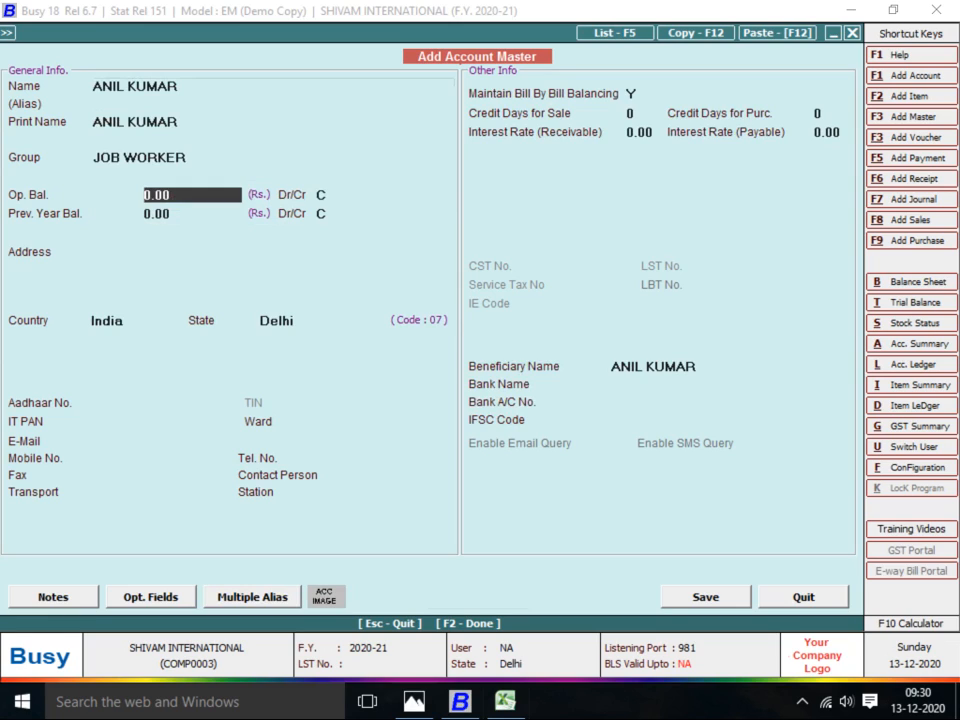
# Leave the account's opening balance at 0.00, disable bill-by-bill balancing, and save it
pyautogui.press('Return')
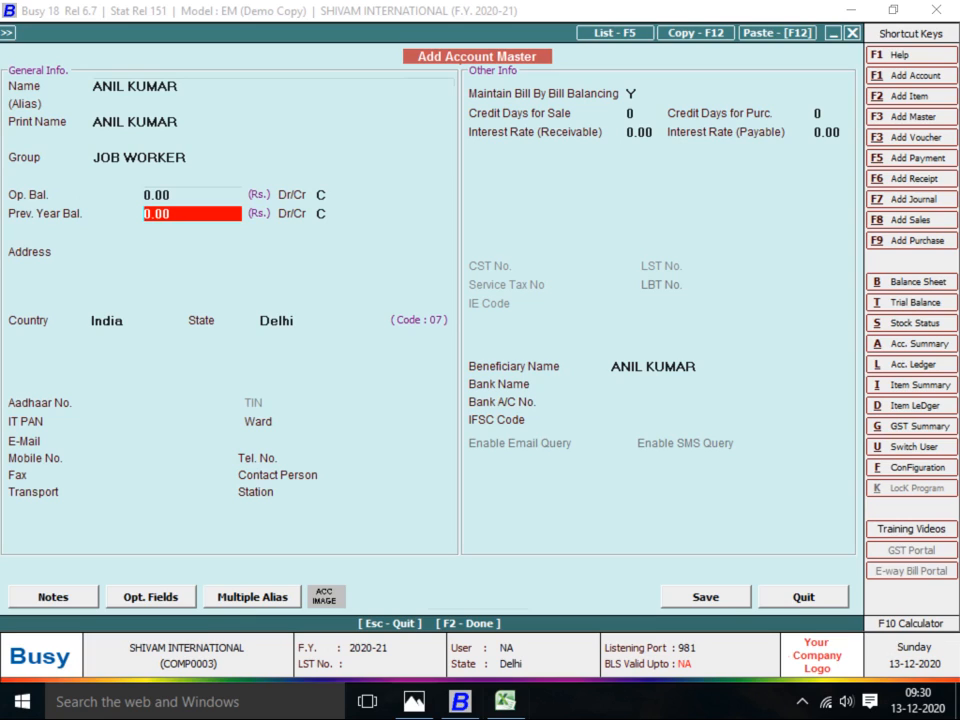
pyautogui.press('Return')
pyautogui.write('N')
pyautogui.press('Return')
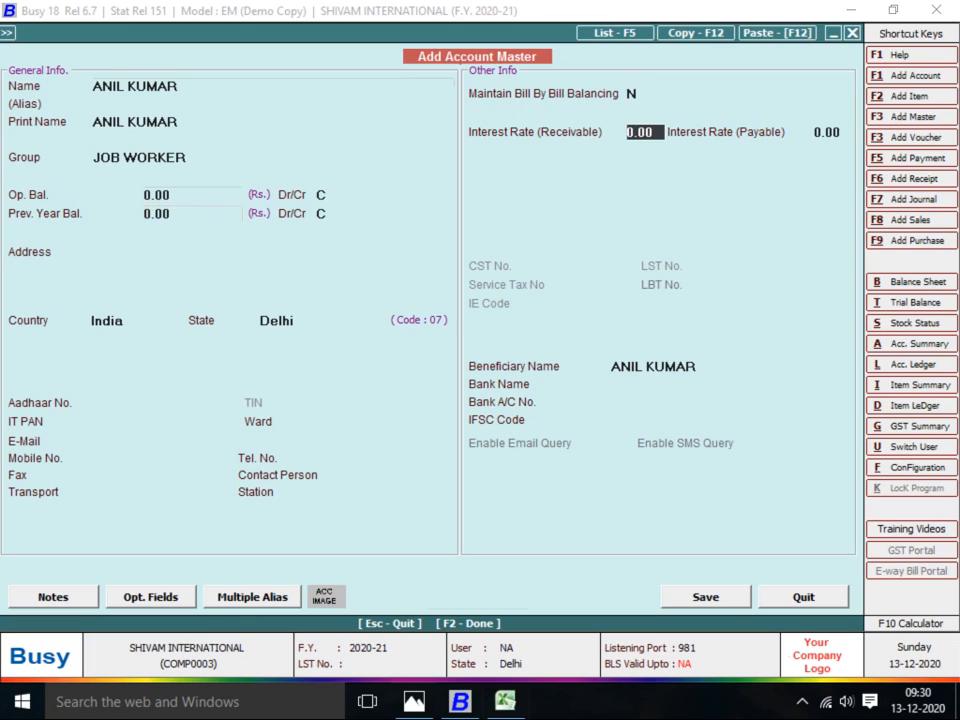
pyautogui.press('Return')
pyautogui.press('Return')
pyautogui.press('Return')
pyautogui.press('F2')
pyautogui.press('Return')
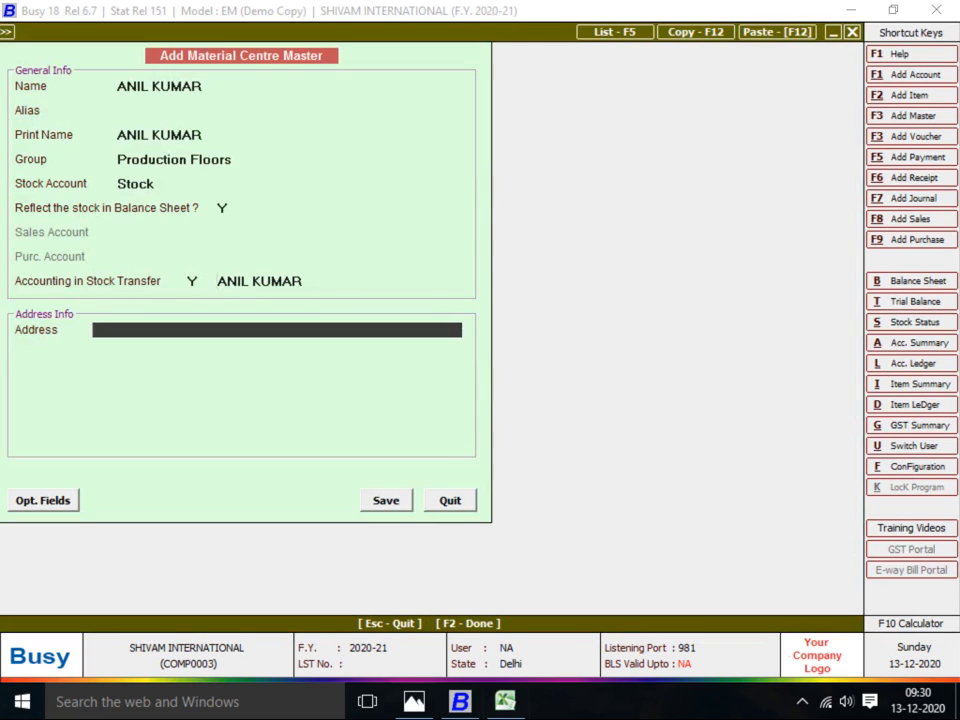
# Save the new job worker material centre
pyautogui.press('Return')
pyautogui.press('Return')
pyautogui.press('Return')
pyautogui.press('F2')
pyautogui.press('Return')
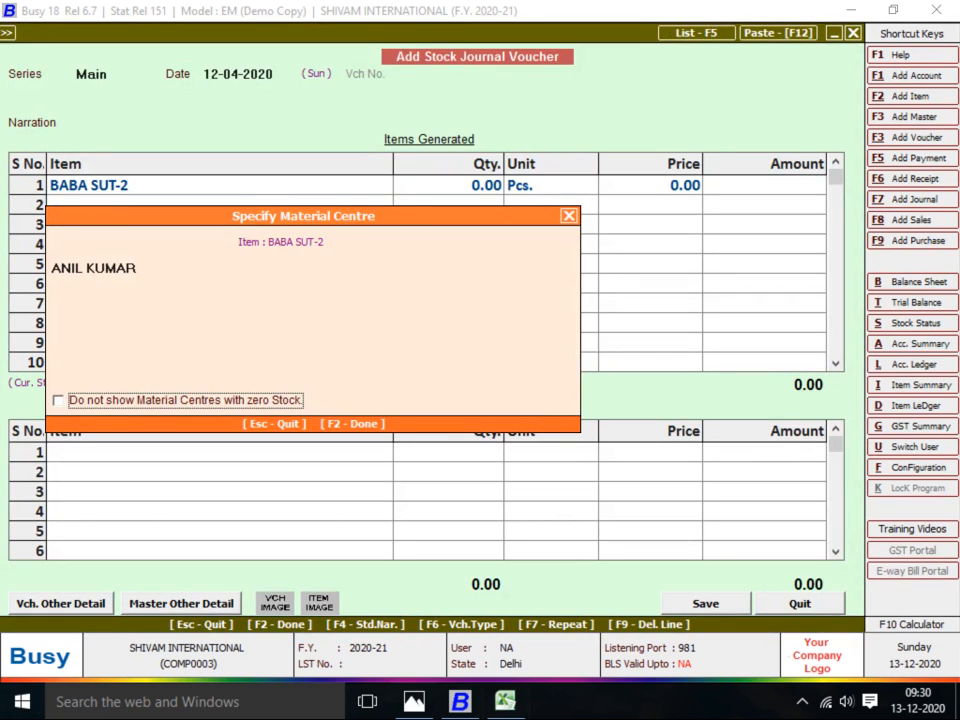
# Select the new material centre for BABA SUT-2 and generate 130 Pcs
pyautogui.press('Return')
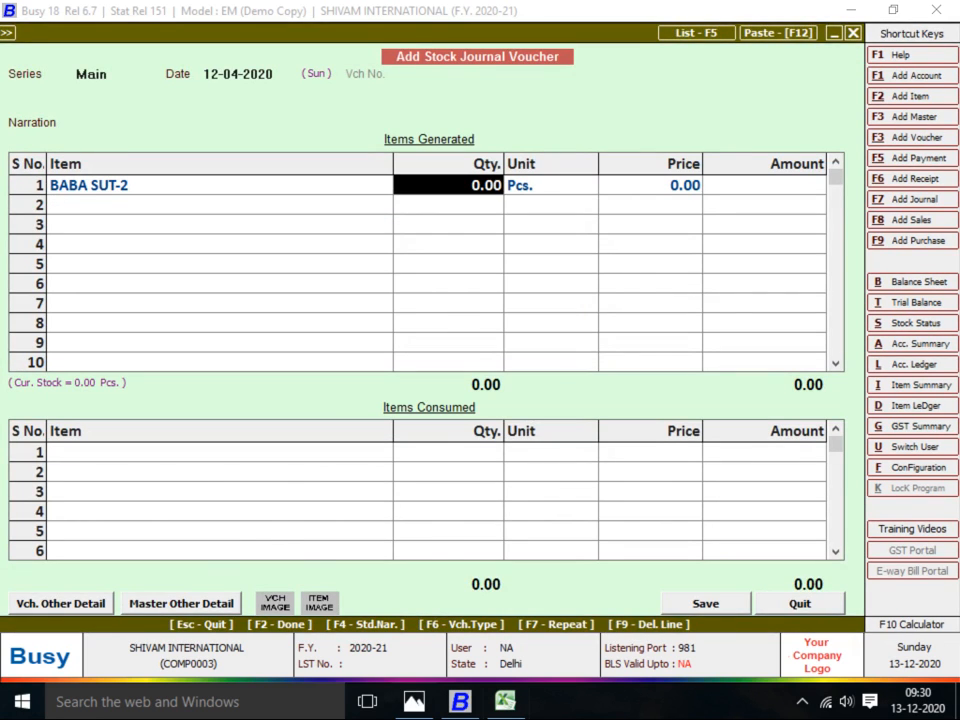
pyautogui.hotkey('alt', 'Tab')
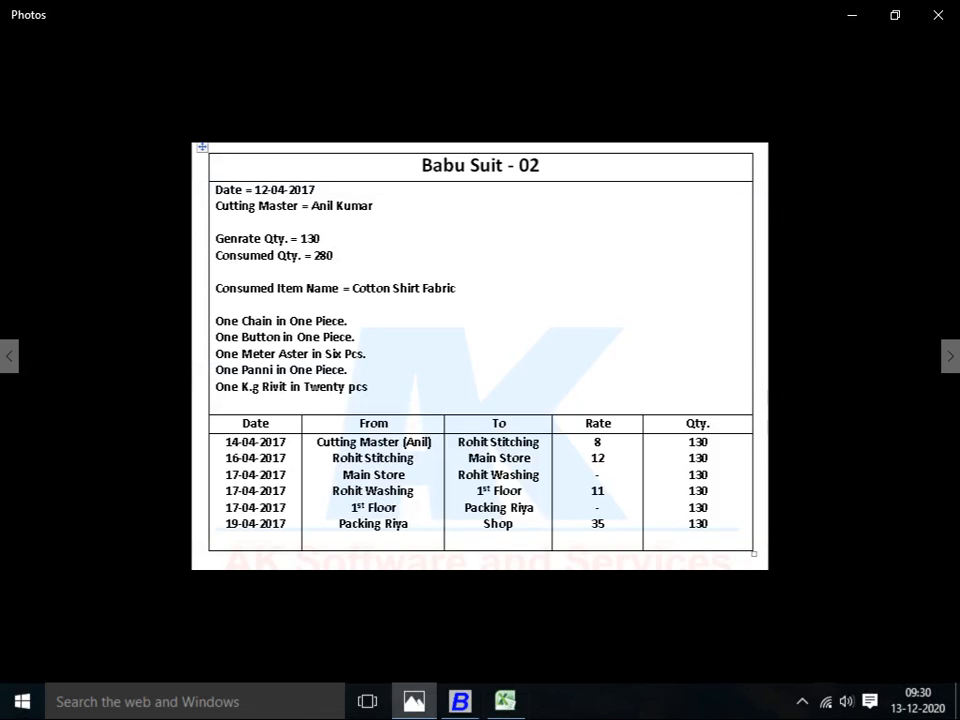
pyautogui.hotkey('alt', 'Tab')
pyautogui.write('130')
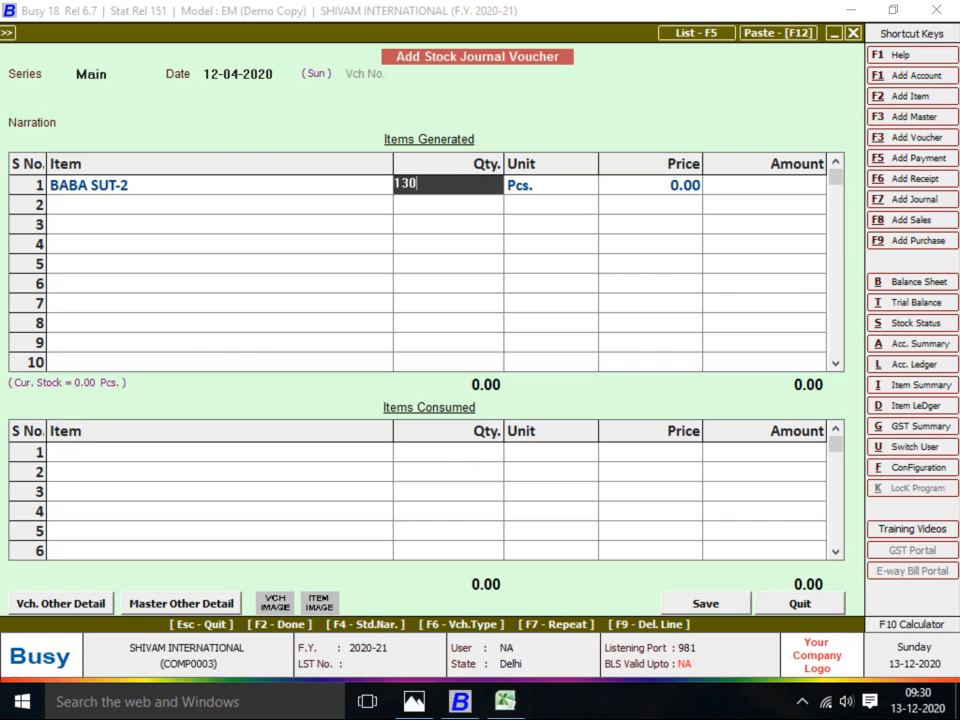
pyautogui.press('Return')
pyautogui.press('Return')
pyautogui.press('Return')
pyautogui.press('Return')
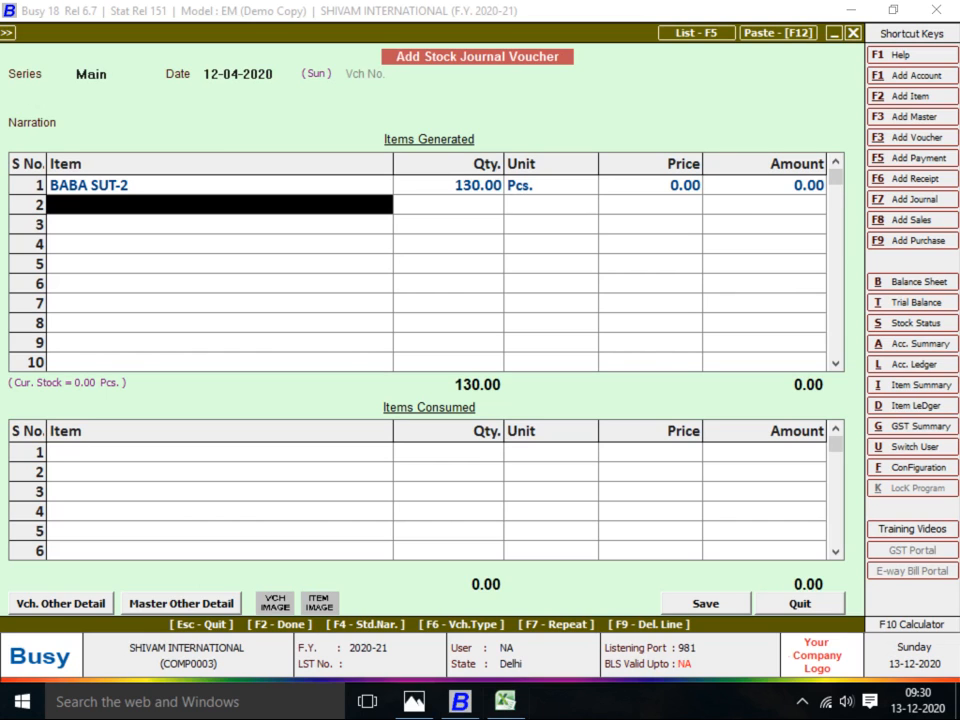
pyautogui.press('F2')
pyautogui.press('Escape')
pyautogui.press('Return')
# Choose COTTON SHIRT FABRIC from Main Store as the first consumed item
pyautogui.hotkey('alt', 'Tab')
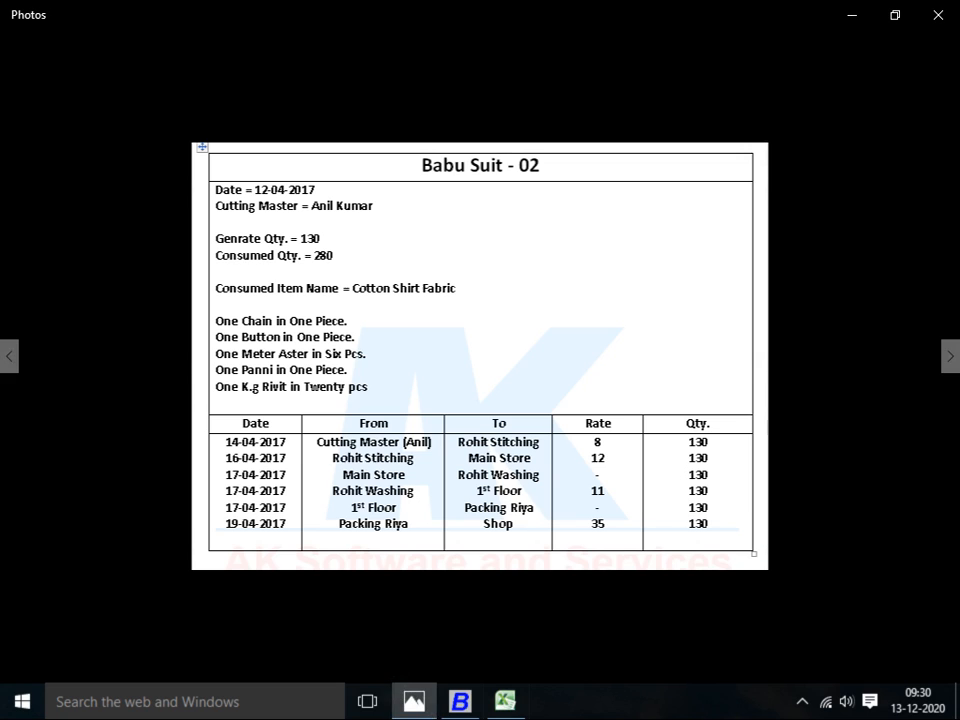
pyautogui.hotkey('alt', 'Tab')
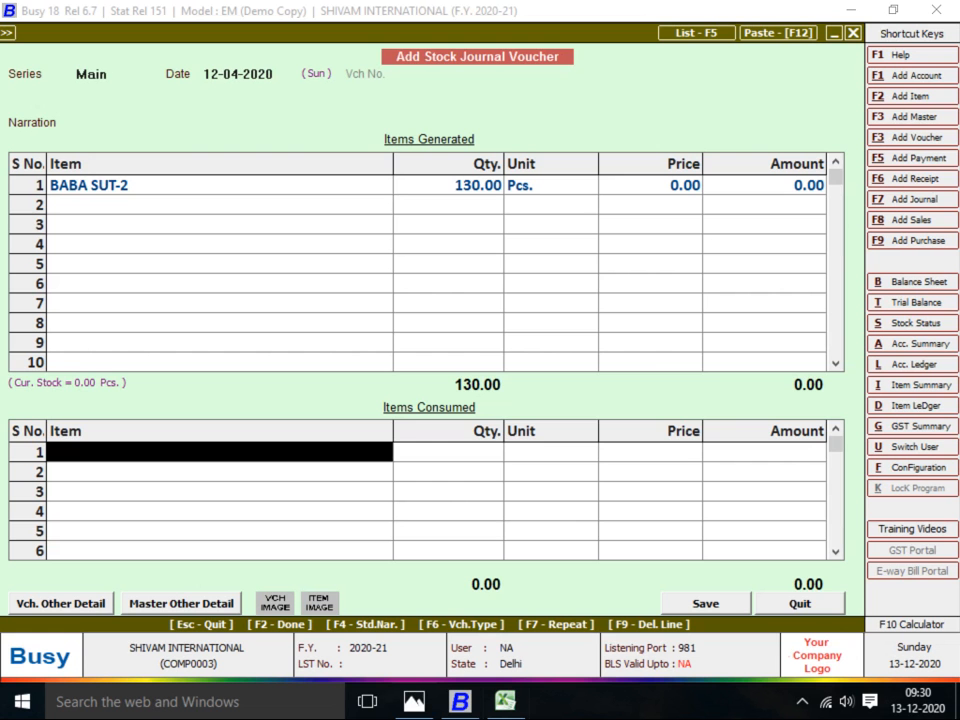
pyautogui.write('cOTTON')
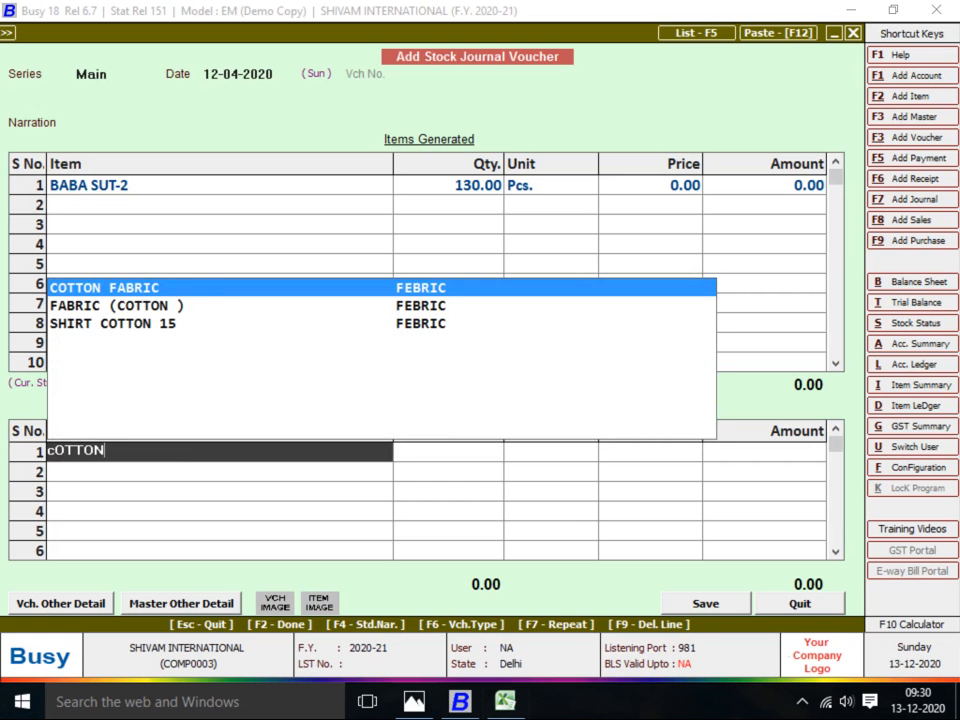
pyautogui.hotkey('alt', 'Tab')
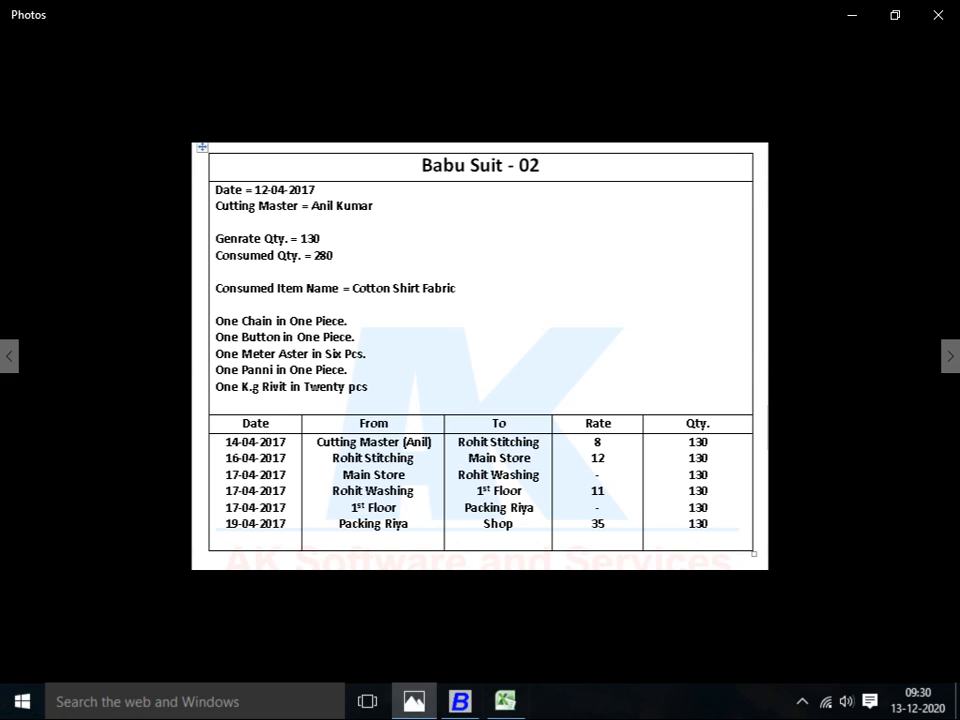
pyautogui.hotkey('alt', 'Tab')
pyautogui.press('BackSpace')
pyautogui.press('BackSpace')
pyautogui.press('BackSpace')
pyautogui.press('BackSpace')
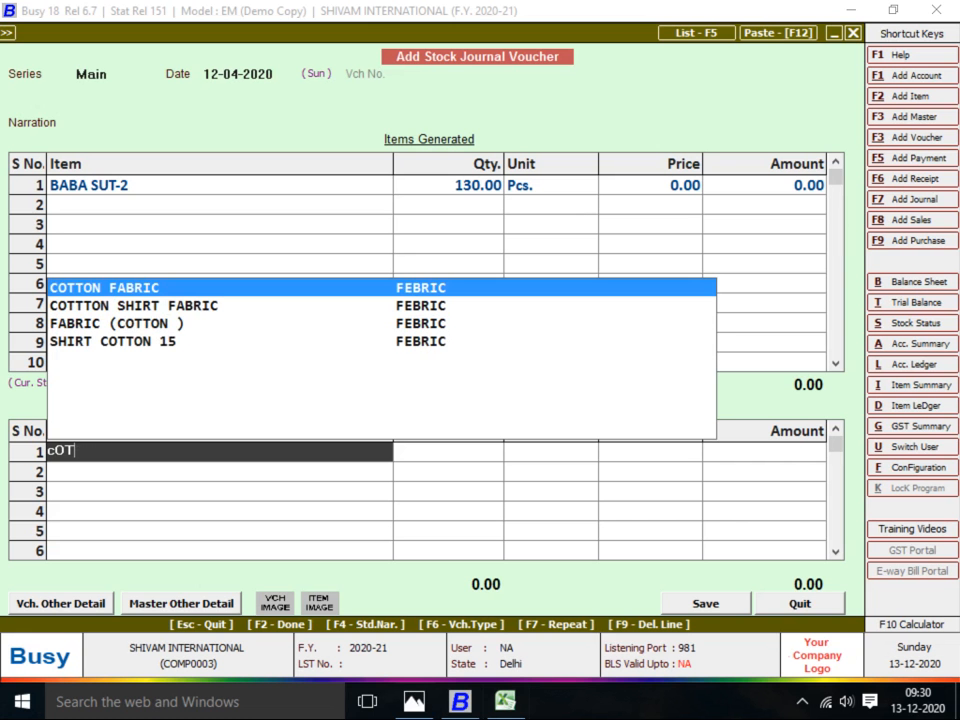
pyautogui.press('Down')
pyautogui.press('Return')
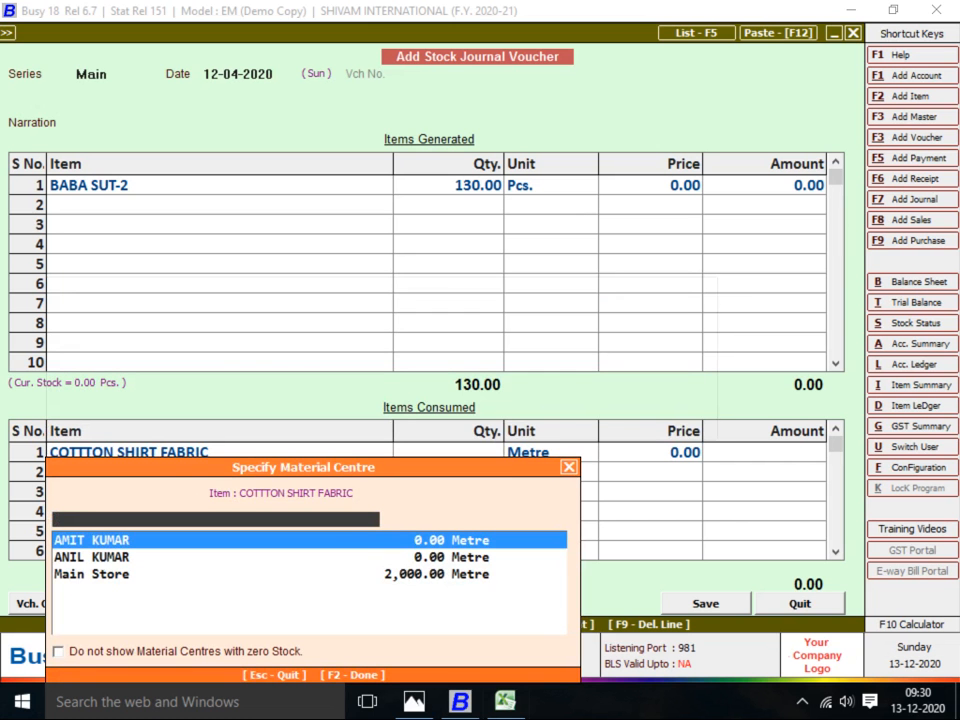
pyautogui.press('Down')
pyautogui.press('Down')
pyautogui.press('Return')
# Enter 280 metres of fabric, valued at 42,000.00
pyautogui.hotkey('alt', 'Tab')
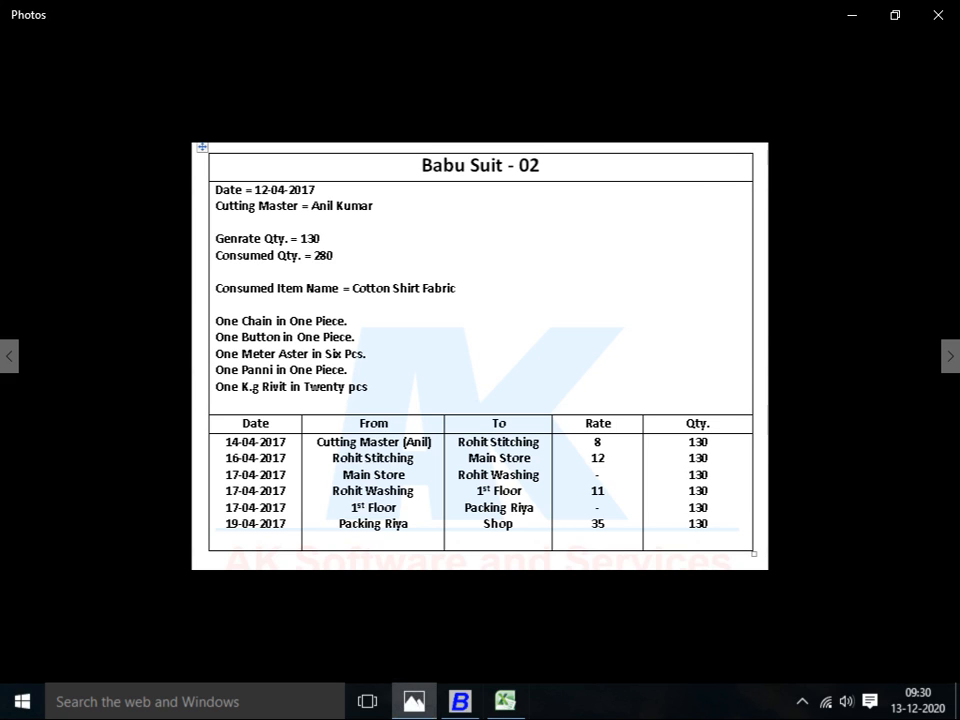
pyautogui.hotkey('alt', 'Tab')
pyautogui.write('280')
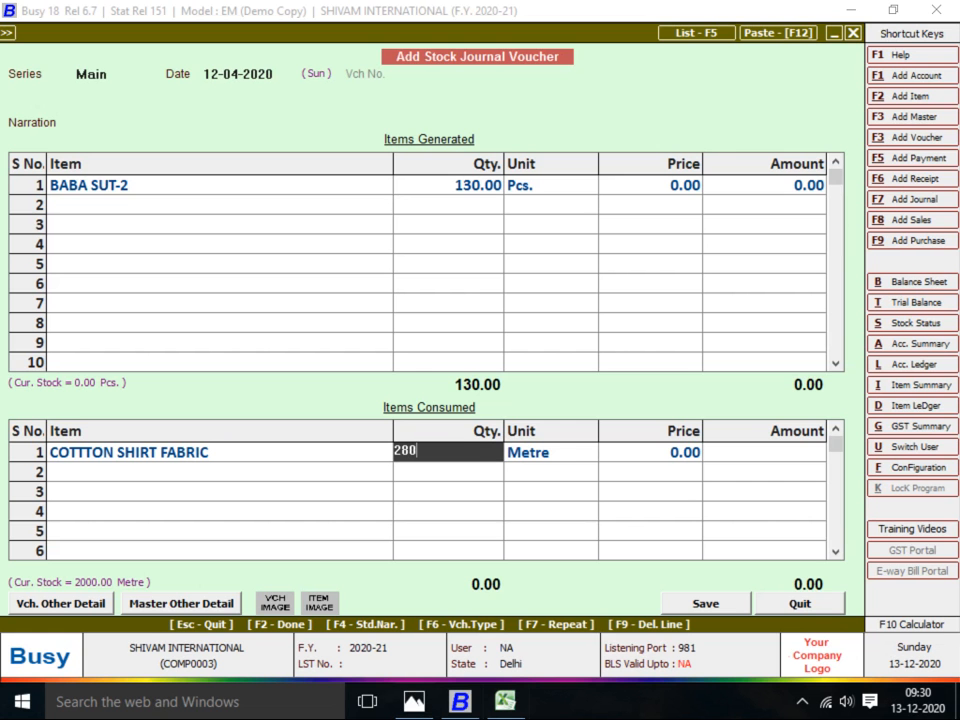
pyautogui.press('Return')
pyautogui.press('Return')
pyautogui.press('Return')
pyautogui.press('Return')
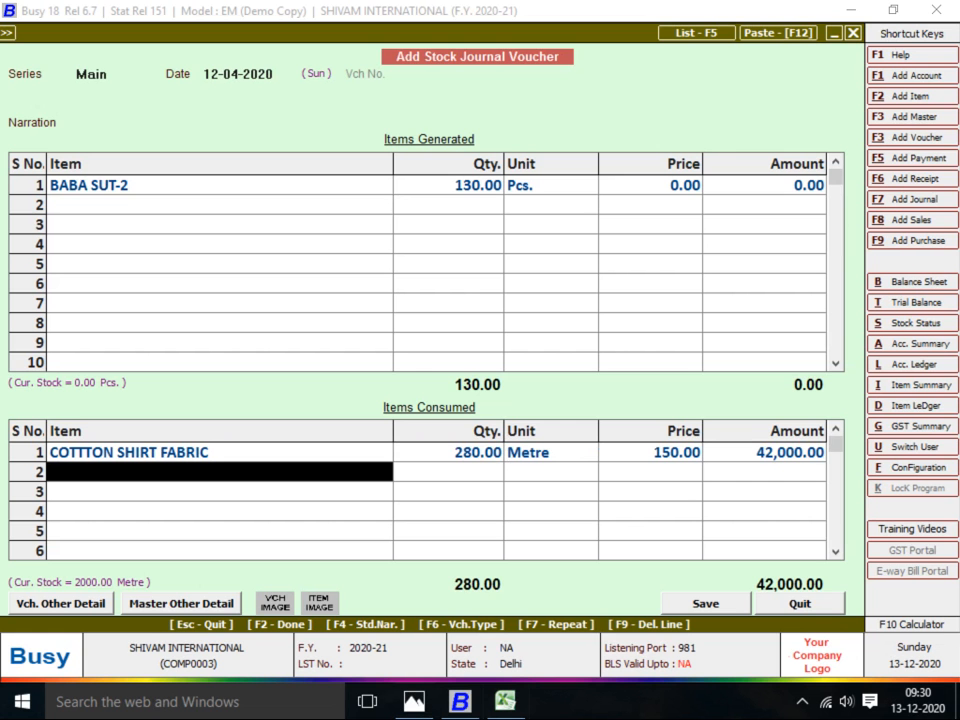
pyautogui.hotkey('alt', 'Tab')
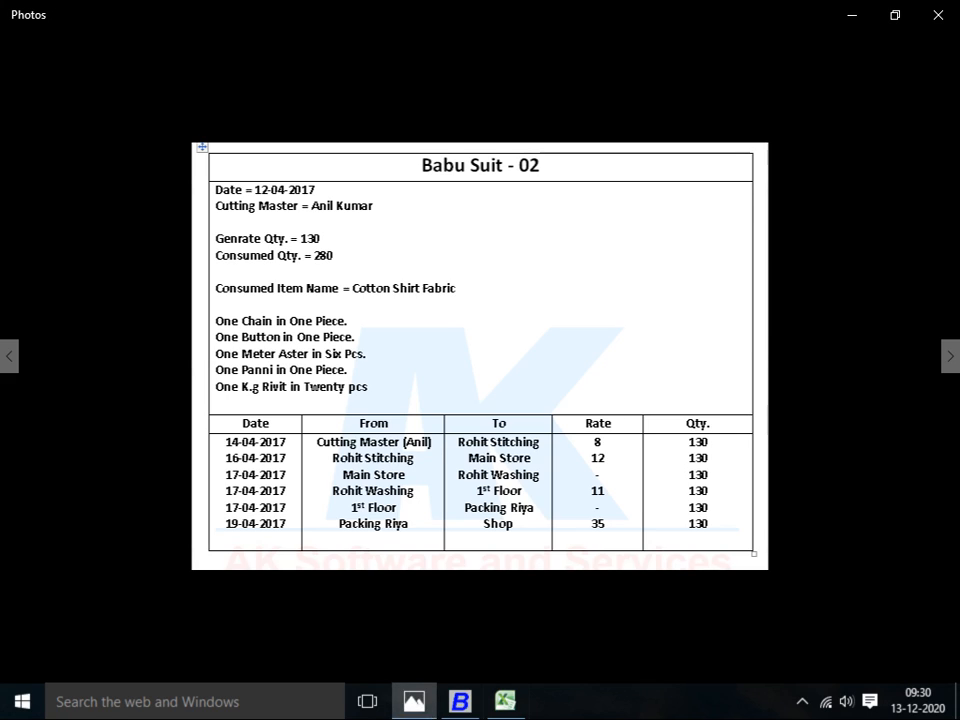
# Add BUTTON from Main Store as a consumed item with quantity 130
pyautogui.hotkey('alt', 'Tab')
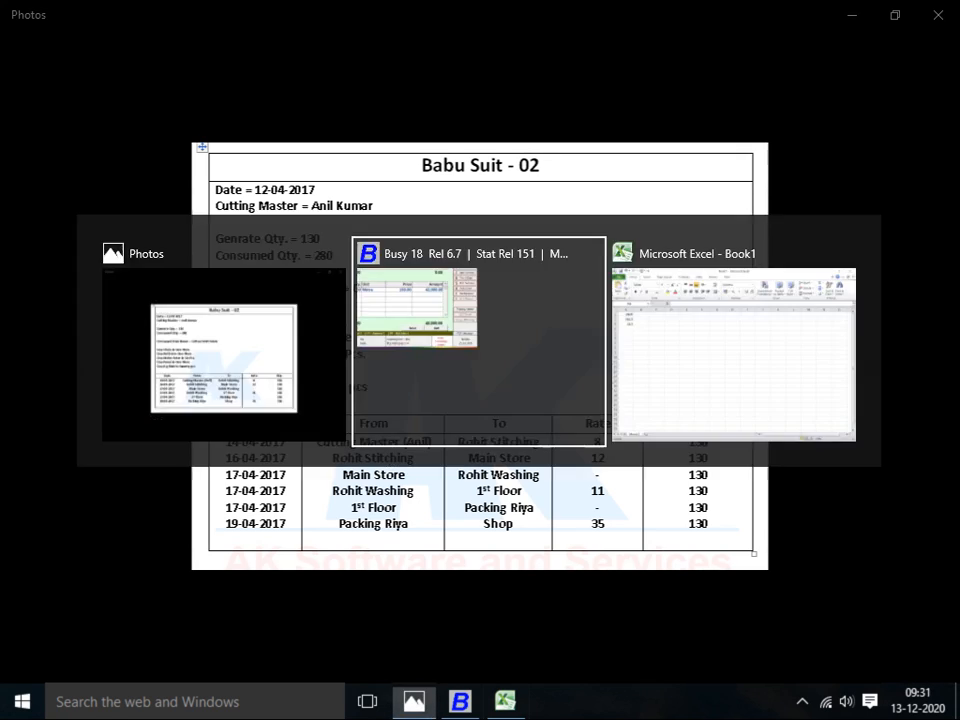
pyautogui.write('bUT')
pyautogui.press('Return')
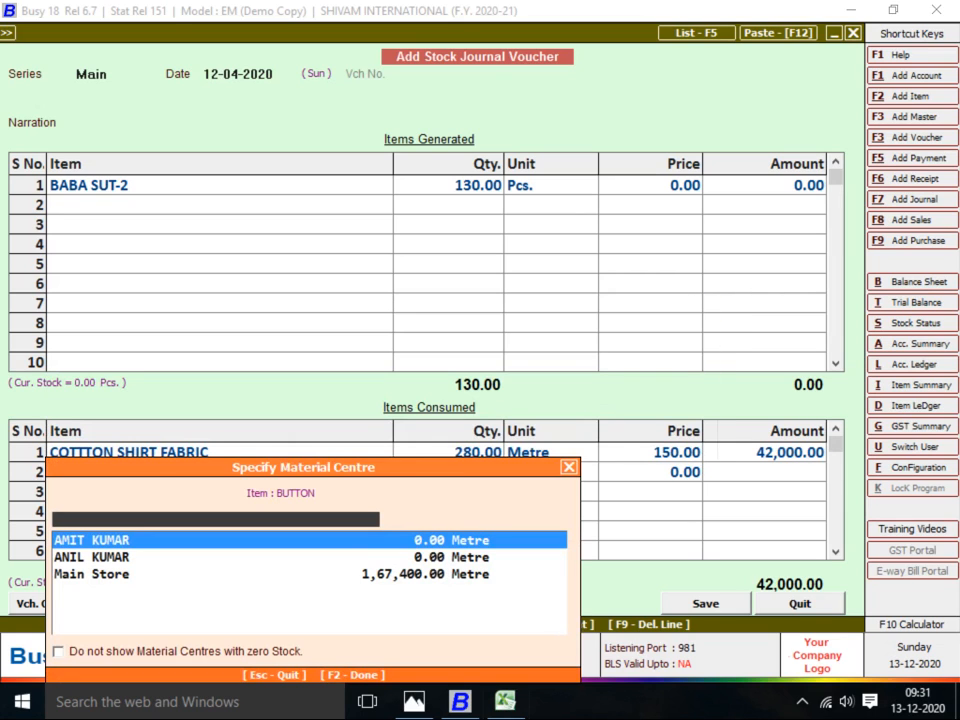
pyautogui.press('Down')
pyautogui.press('Down')
pyautogui.press('Return')
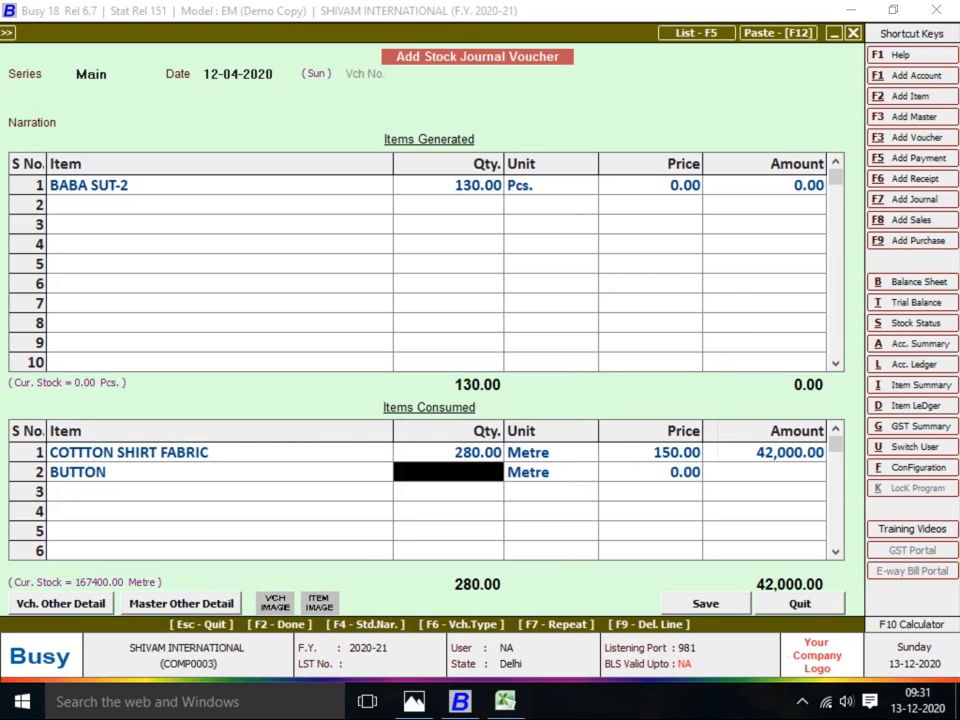
pyautogui.write('130')
pyautogui.press('Return')
pyautogui.press('Return')
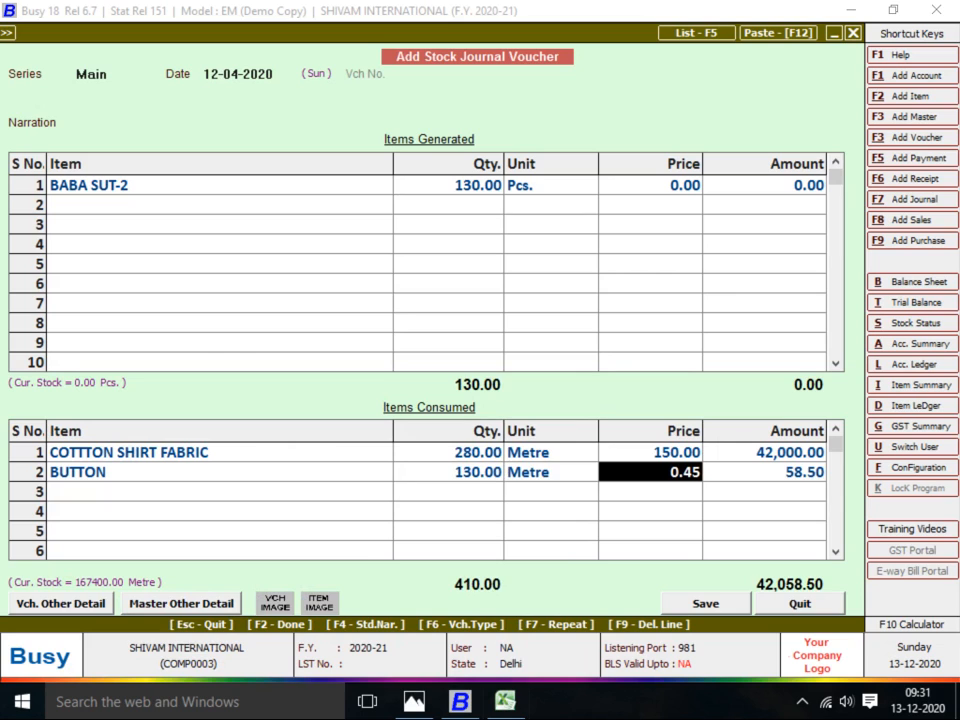
pyautogui.press('Return')
pyautogui.press('Return')
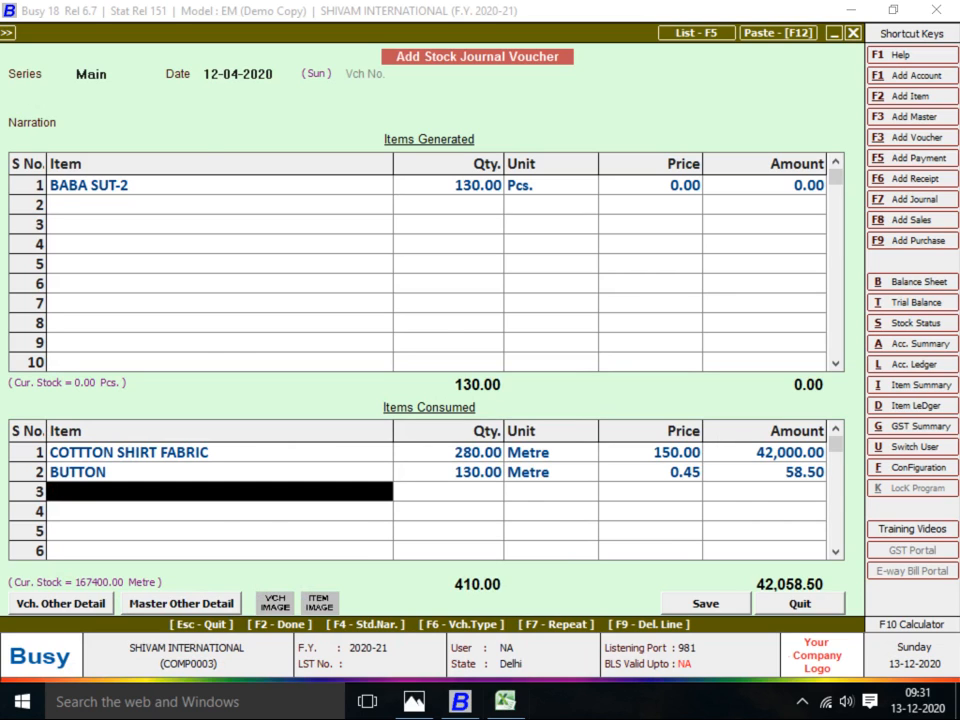
# Add CHAIN as the next consumed item with quantity 130
pyautogui.hotkey('alt', 'Tab')
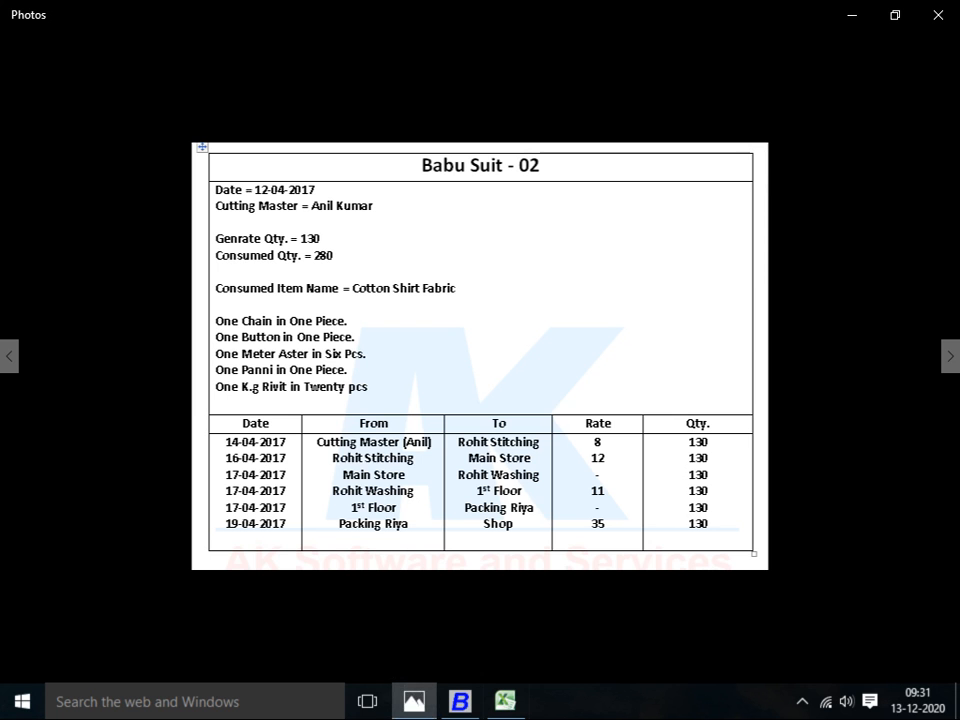
pyautogui.hotkey('alt', 'Tab')
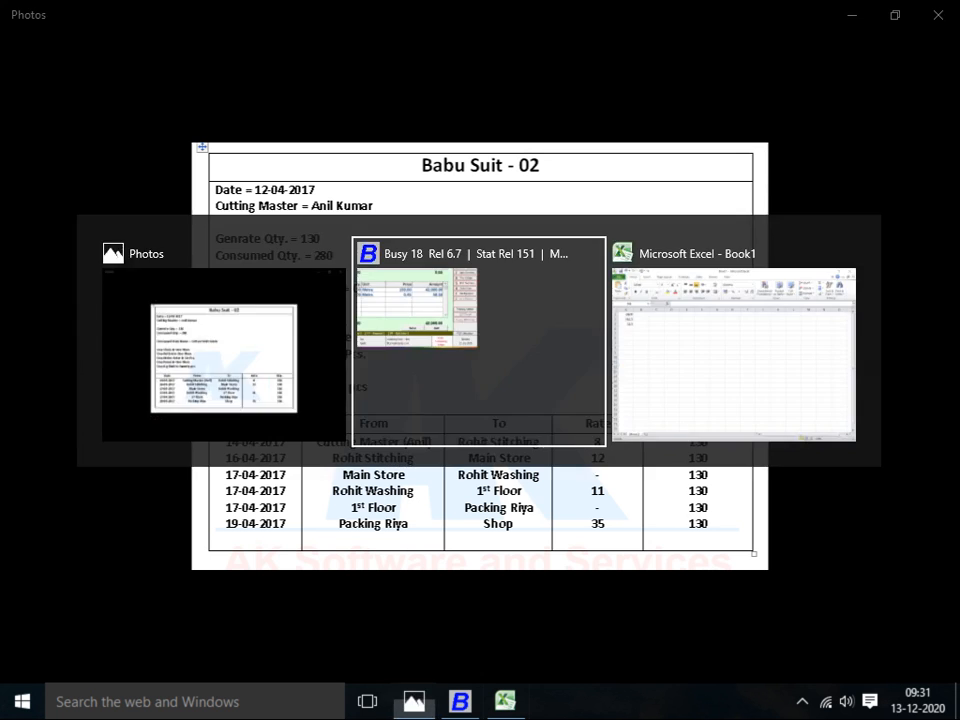
pyautogui.hotkey('alt', 'Tab')
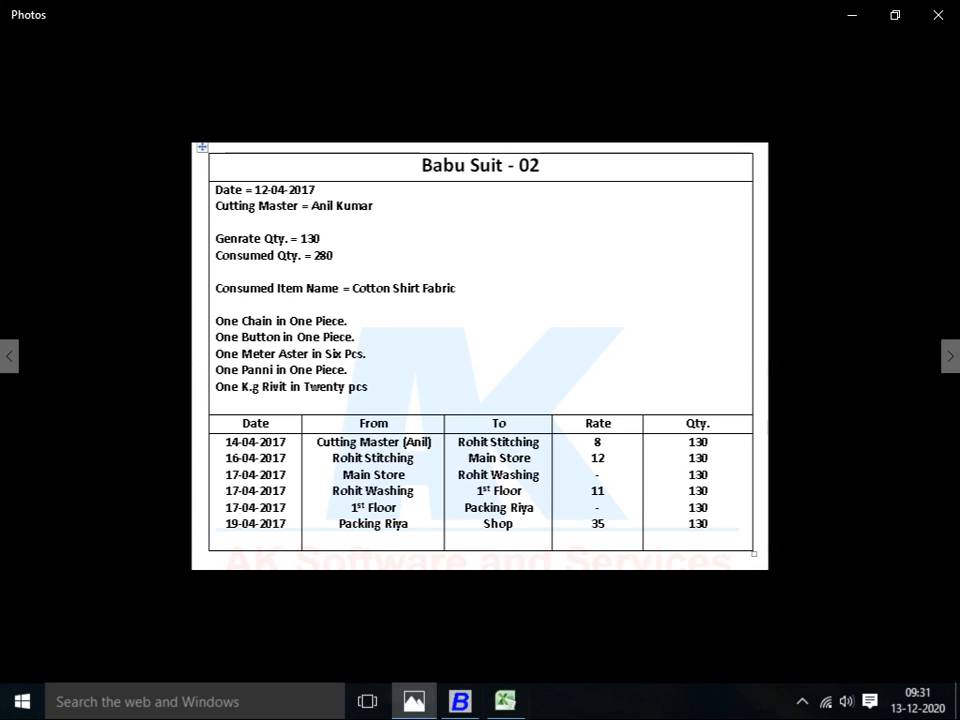
pyautogui.hotkey('alt', 'Tab')
pyautogui.write('CHAIN')
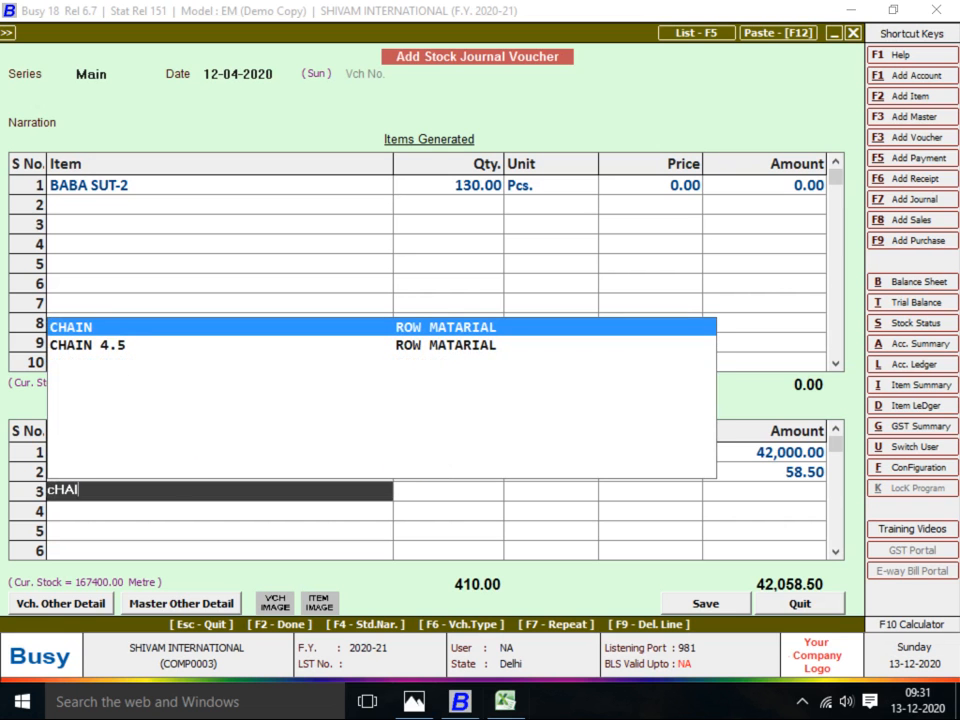
pyautogui.hotkey('alt', 'Tab')
pyautogui.hotkey('alt', 'Tab')
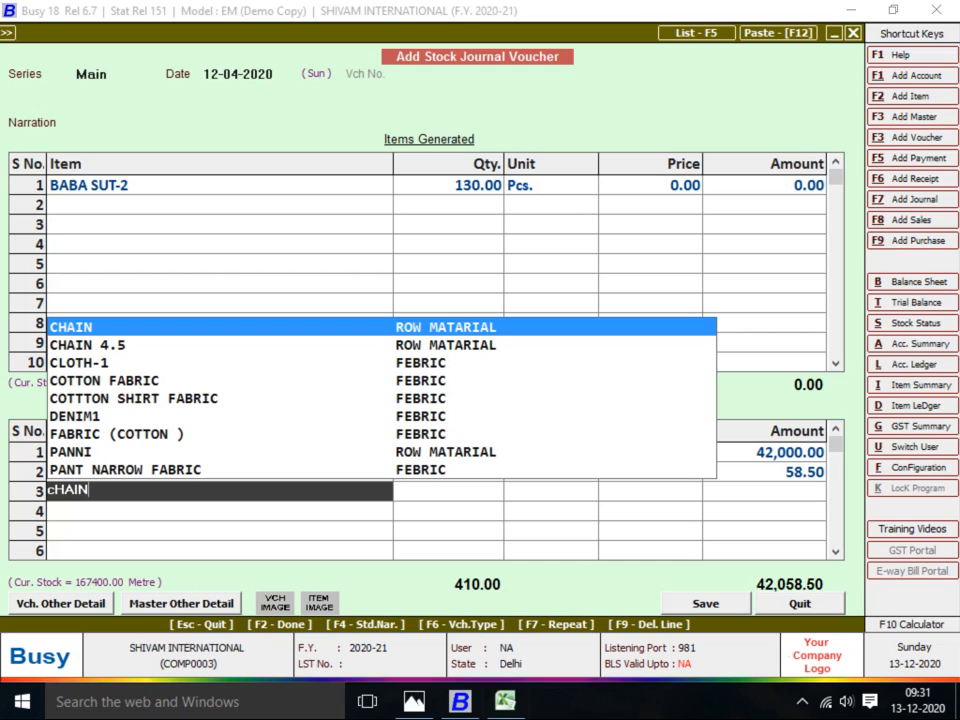
pyautogui.press('Return')
pyautogui.press('Down')
pyautogui.press('Return')
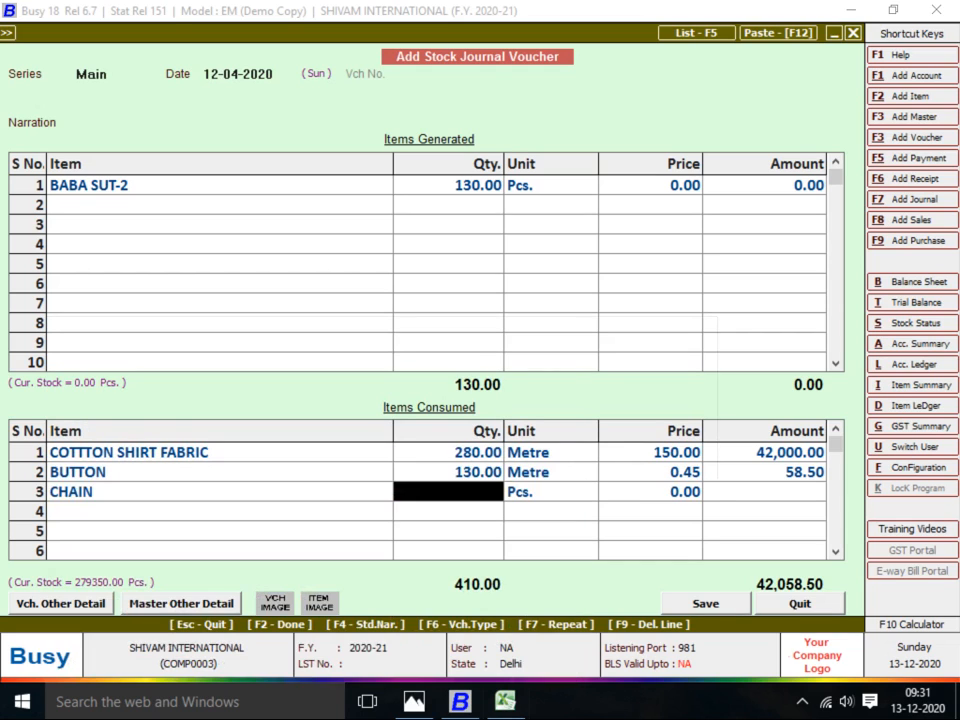
pyautogui.write('130')
pyautogui.press('Return')
pyautogui.press('Return')
pyautogui.press('Return')
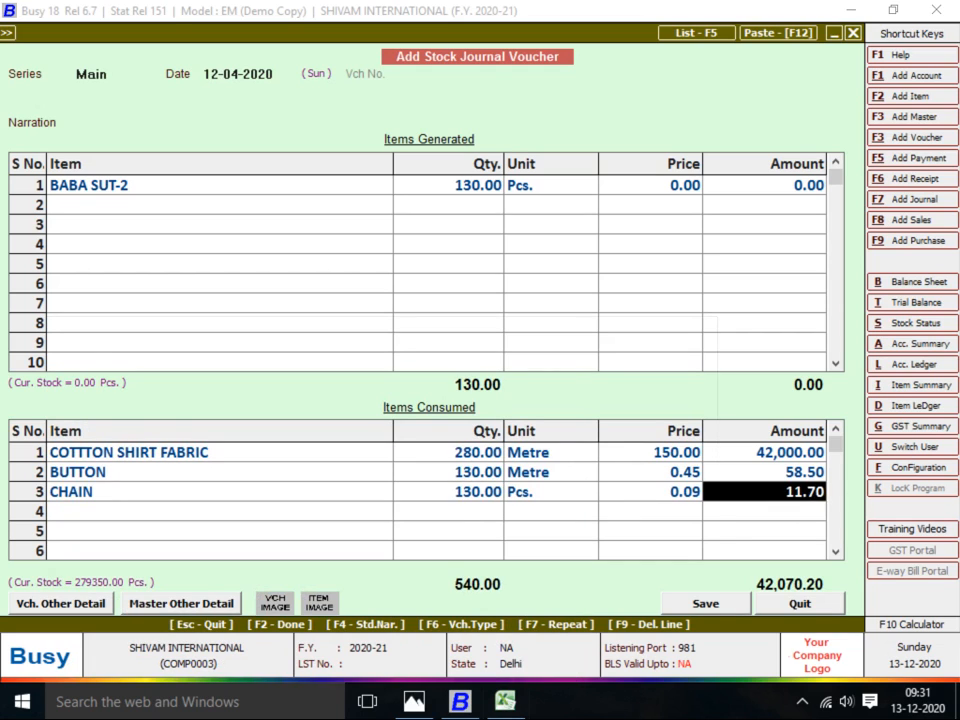
# Add an ASTER line taken from Main Store, quantity still pending
pyautogui.hotkey('alt', 'Tab')
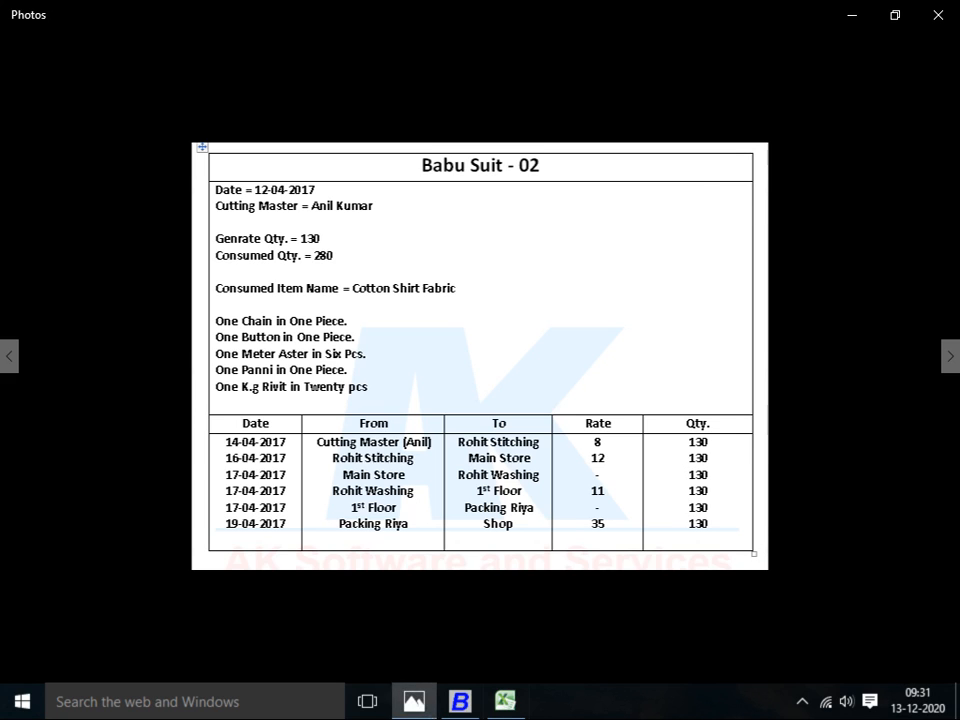
pyautogui.hotkey('alt', 'Tab')
pyautogui.write('AS')
pyautogui.press('Return')
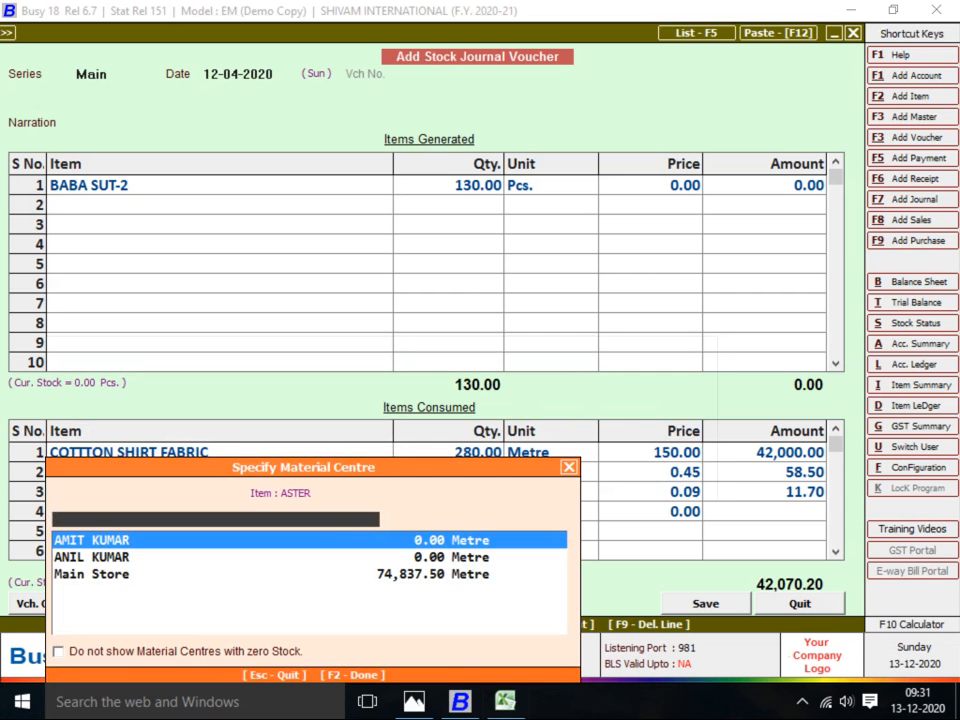
pyautogui.press('Down')
pyautogui.press('Down')
pyautogui.press('Return')
pyautogui.hotkey('alt', 'Tab')
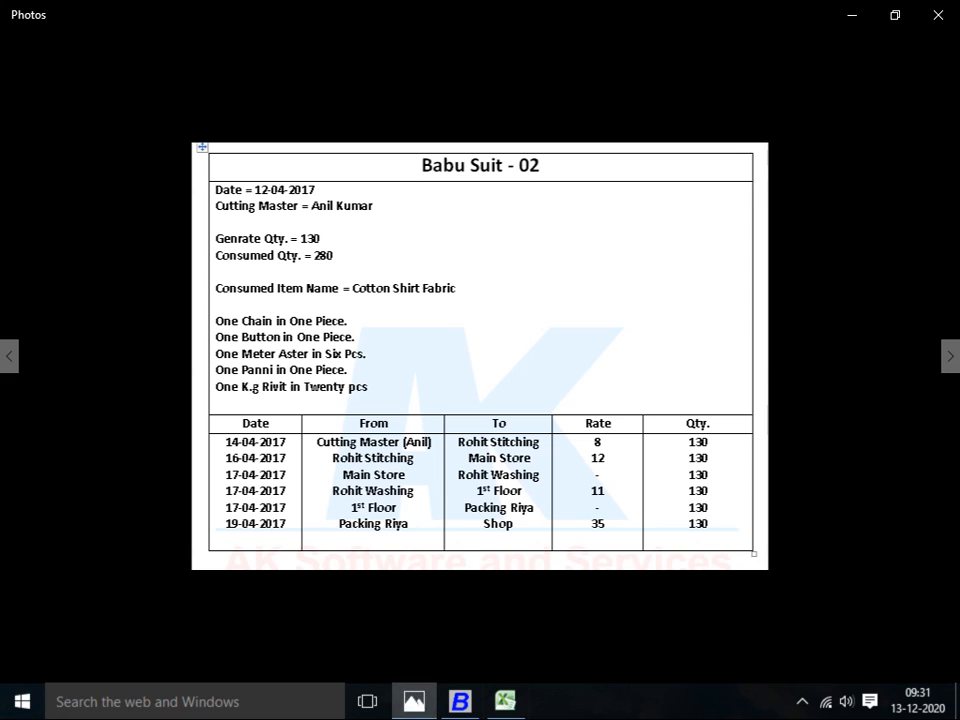
pyautogui.hotkey('alt', 'Tab')
pyautogui.press('Down')
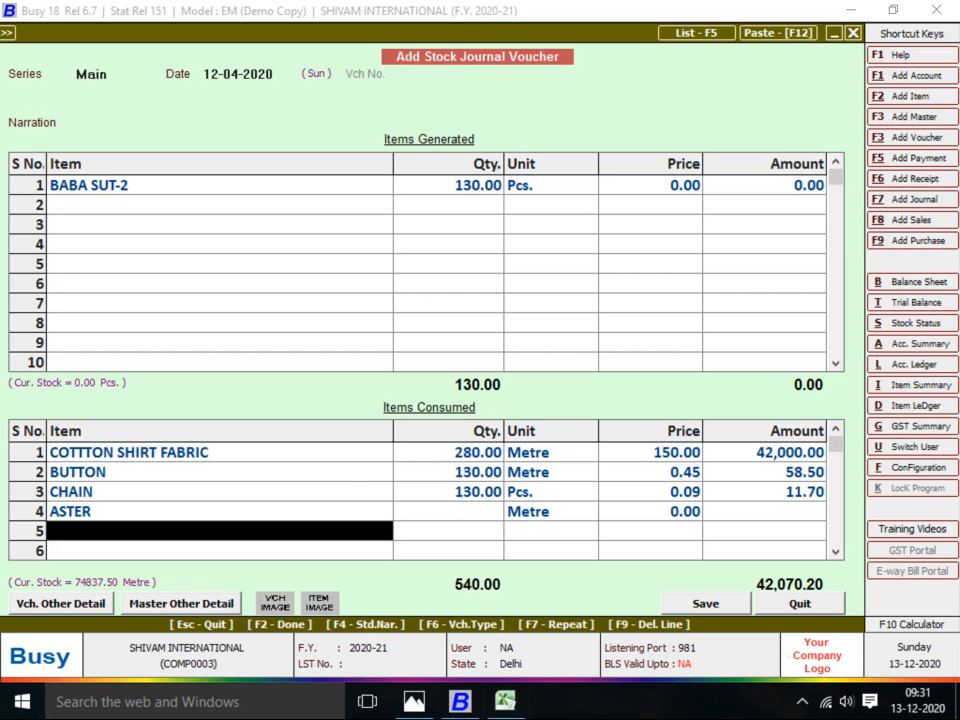
# Add a RIVIT line with its material centre, leaving ASTER's quantity to calculate
pyautogui.write('RIVIT')
pyautogui.press('Return')
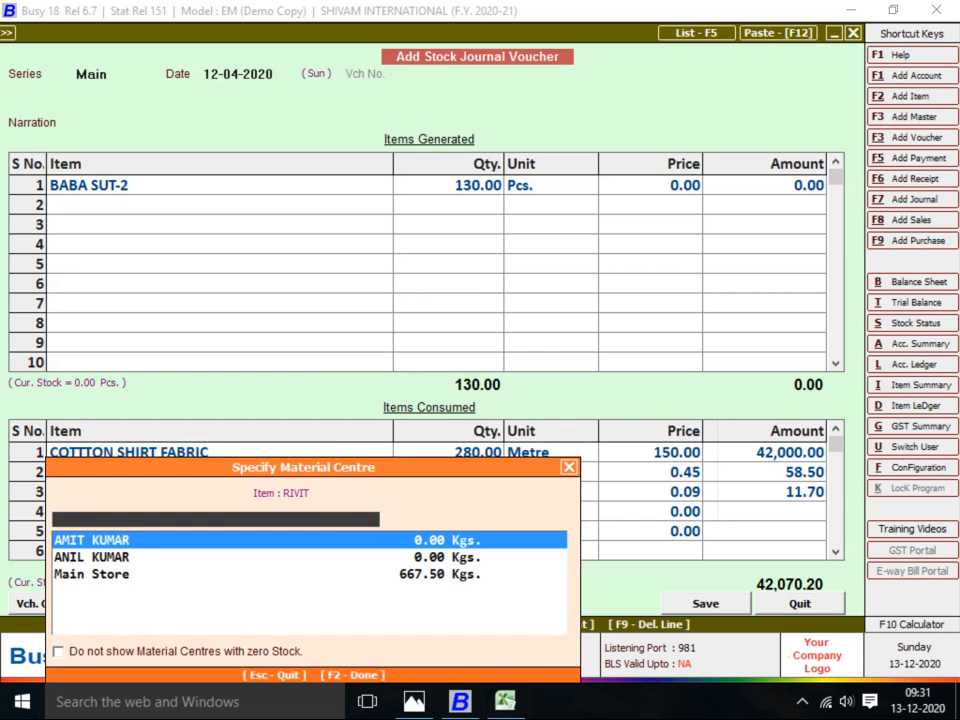
pyautogui.press('Down')
pyautogui.press('Return')
pyautogui.press('Up')
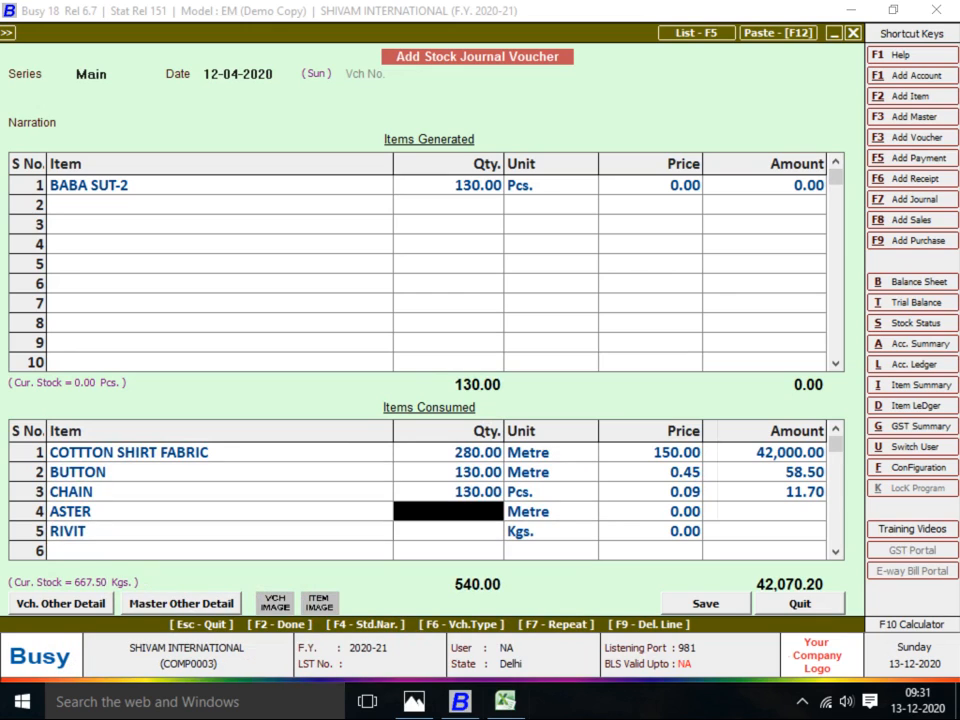
pyautogui.hotkey('alt', 'Tab')
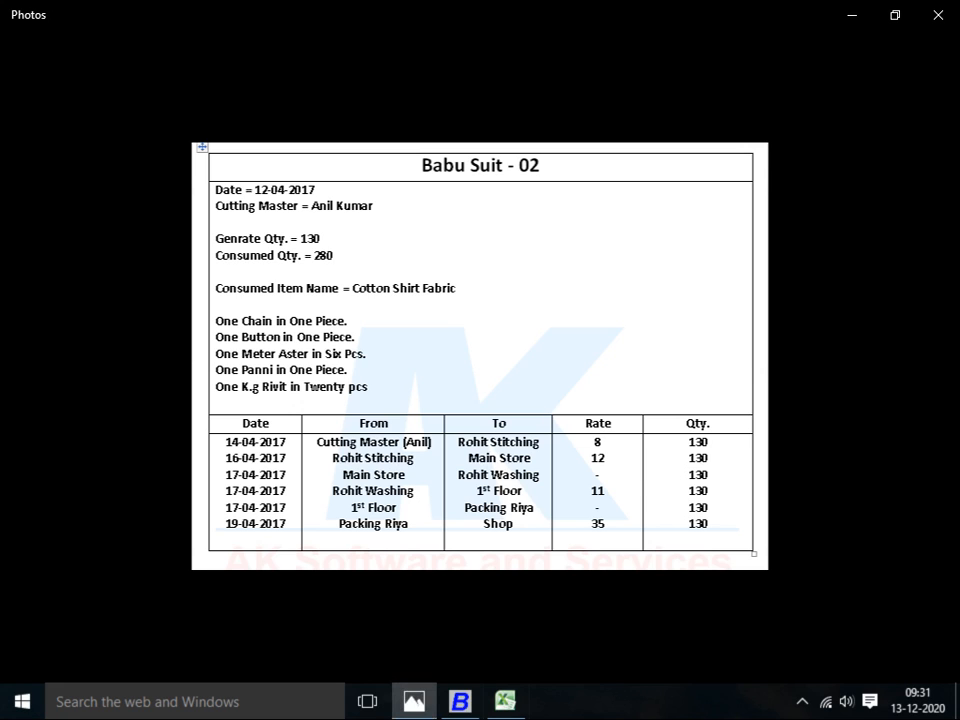
pyautogui.hotkey('alt', 'Tab')
pyautogui.hotkey('alt', 'Tab')
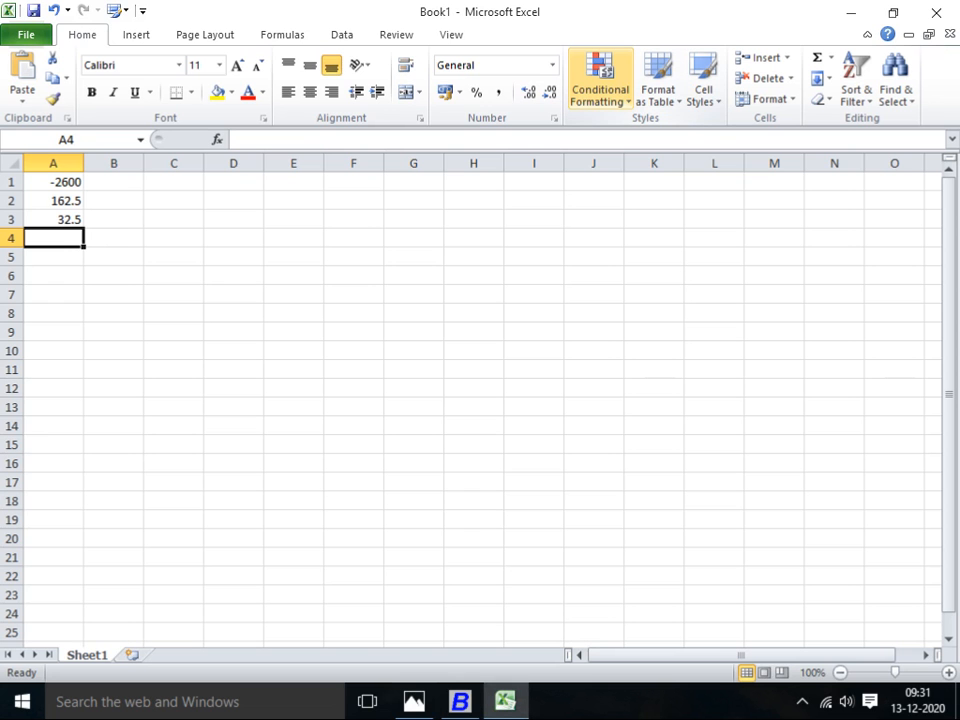
# Calculate =130/6 in Excel cell A4, giving 21.66667
pyautogui.write('=')
pyautogui.write('130')
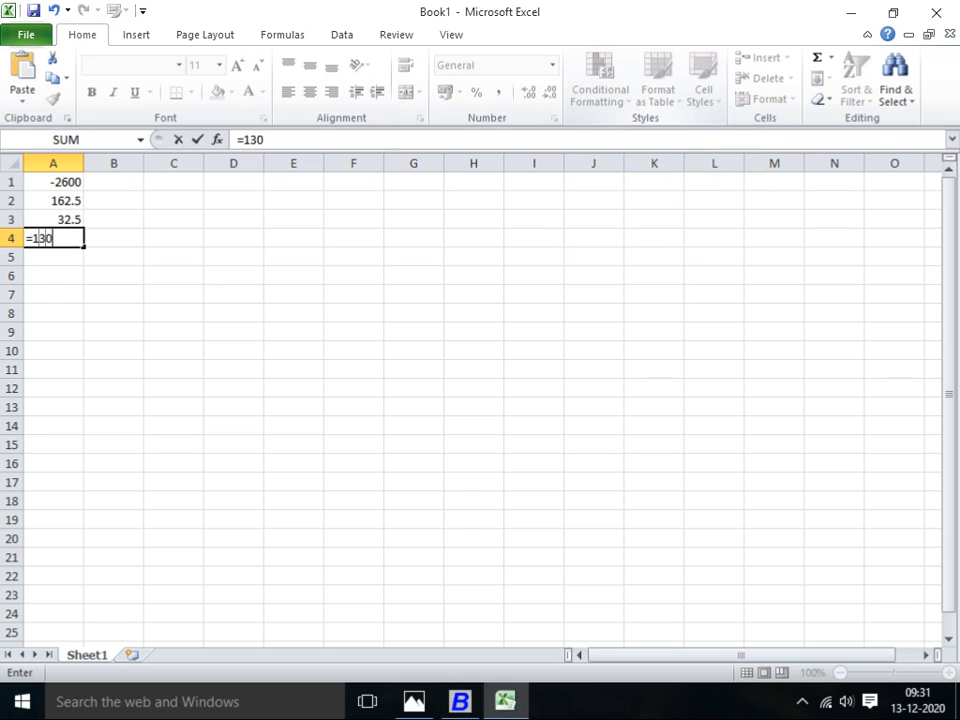
pyautogui.write('/6')
pyautogui.press('Return')
pyautogui.hotkey('alt', 'Tab')
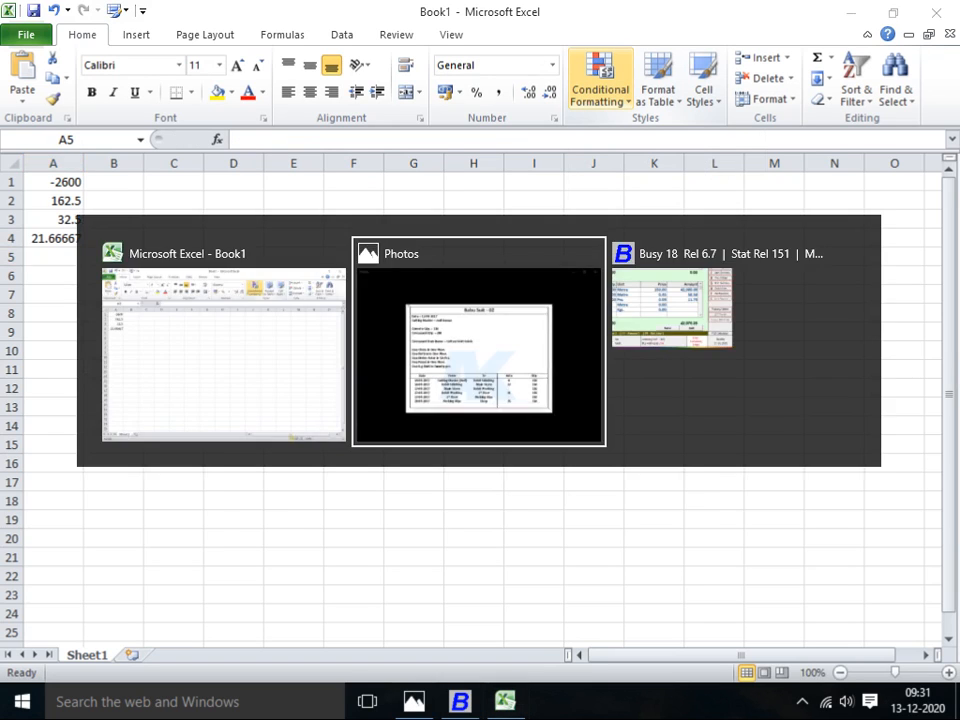
pyautogui.hotkey('alt', 'Tab')
pyautogui.hotkey('alt', 'Tab')
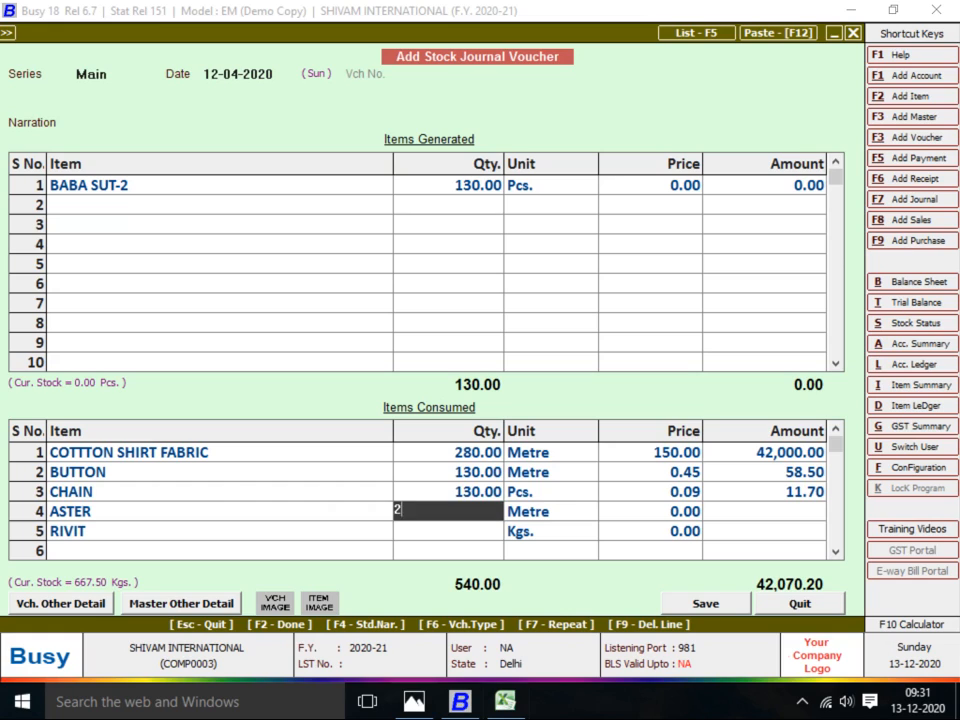
# Enter 21.667 as ASTER's consumed quantity
pyautogui.write('21.667')
pyautogui.press('Return')
pyautogui.press('Return')
pyautogui.press('Return')
pyautogui.press('Return')
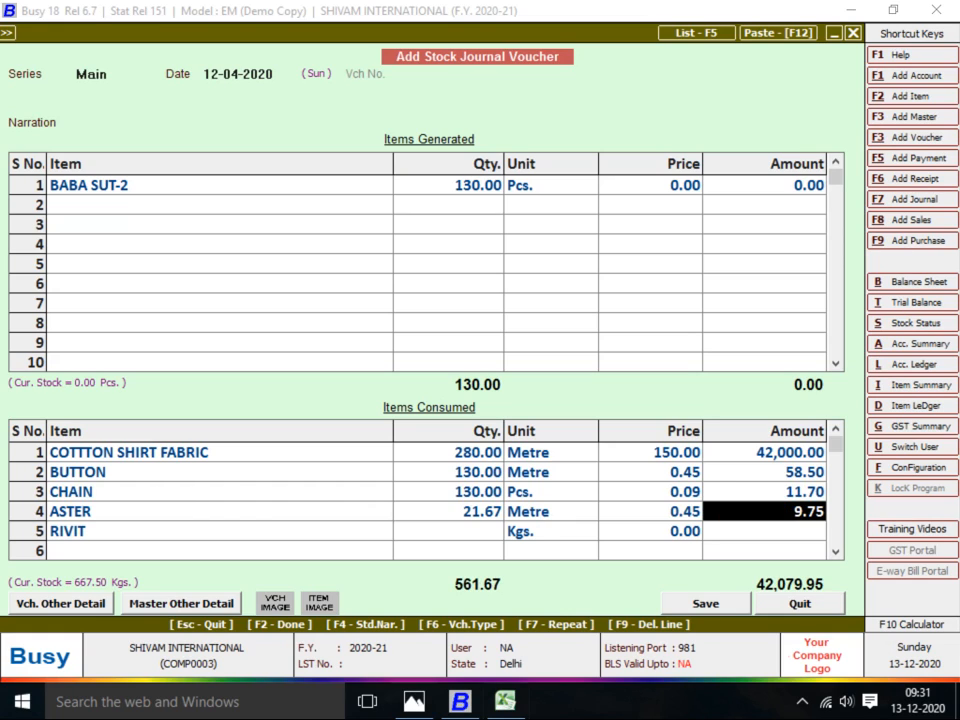
pyautogui.press('Return')
pyautogui.press('Return')
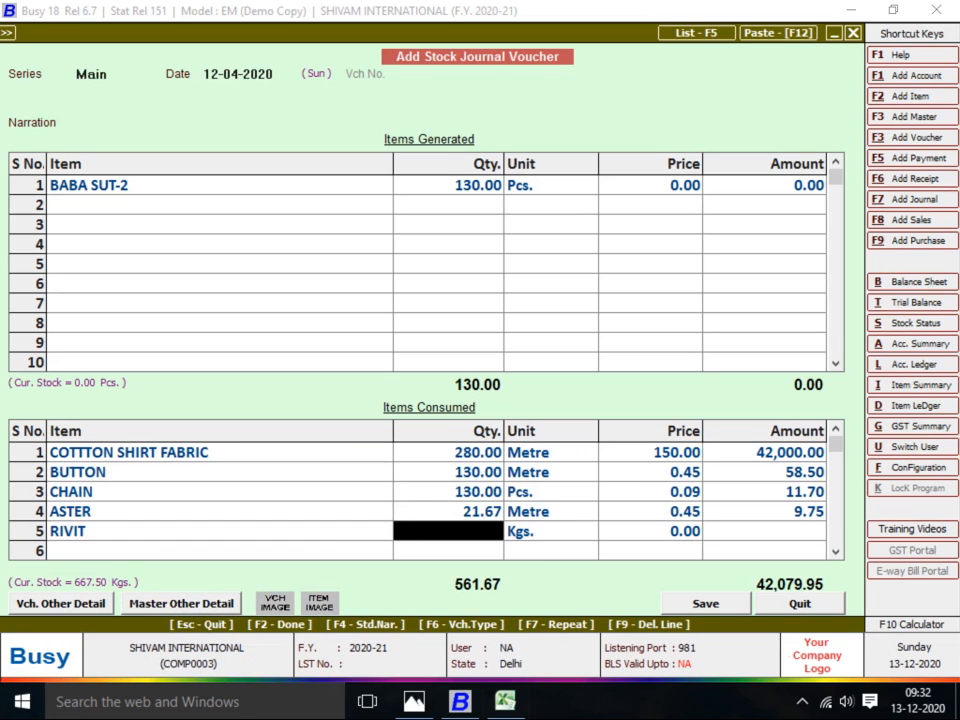
# Calculate =130/20 in Excel cell A5, giving 6.5
pyautogui.hotkey('alt', 'Tab')
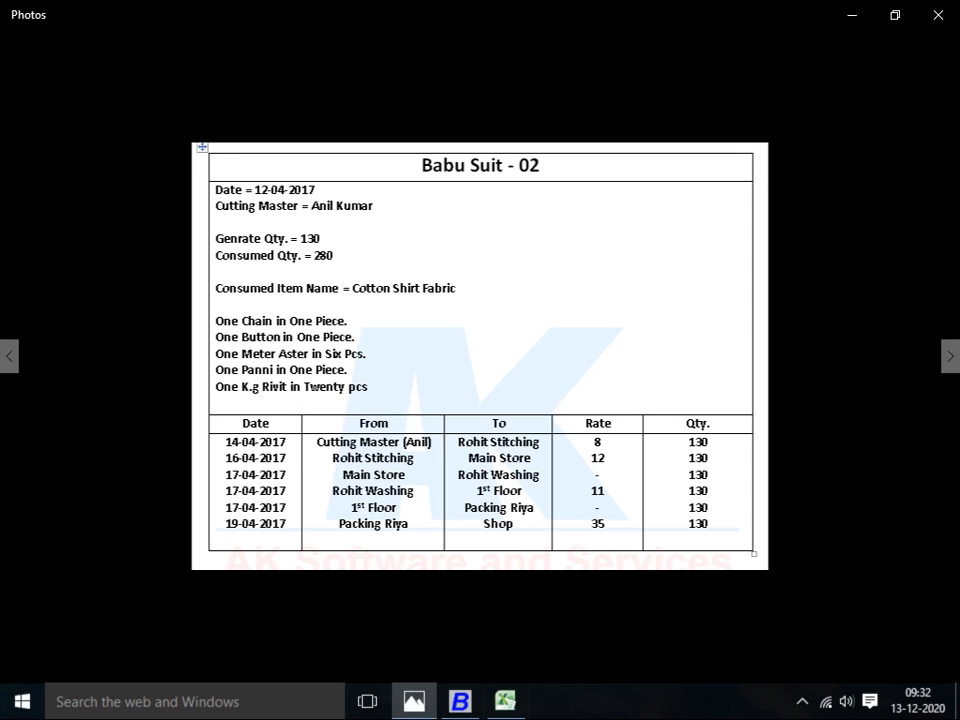
pyautogui.hotkey('alt', 'Tab')
pyautogui.press('Tab')
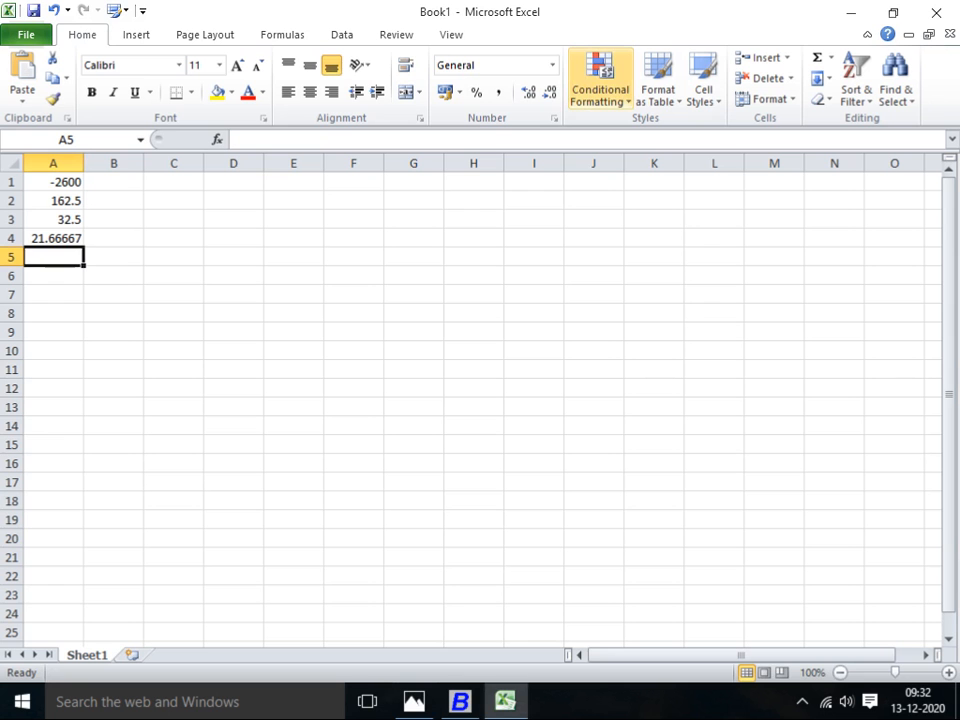
pyautogui.write('1')
pyautogui.press('BackSpace')
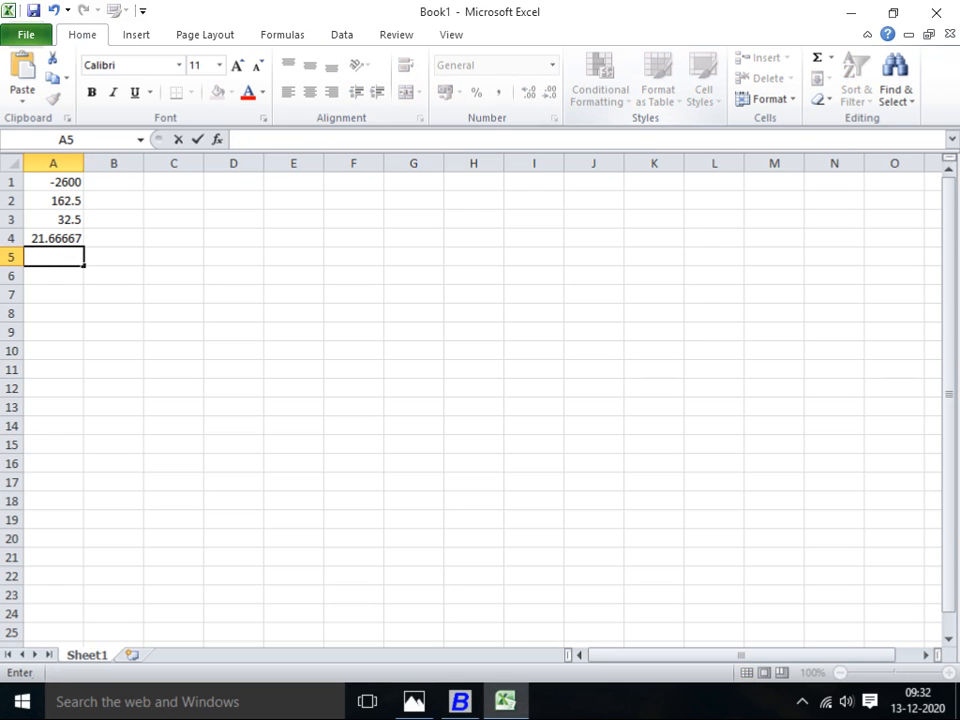
pyautogui.write('=130')
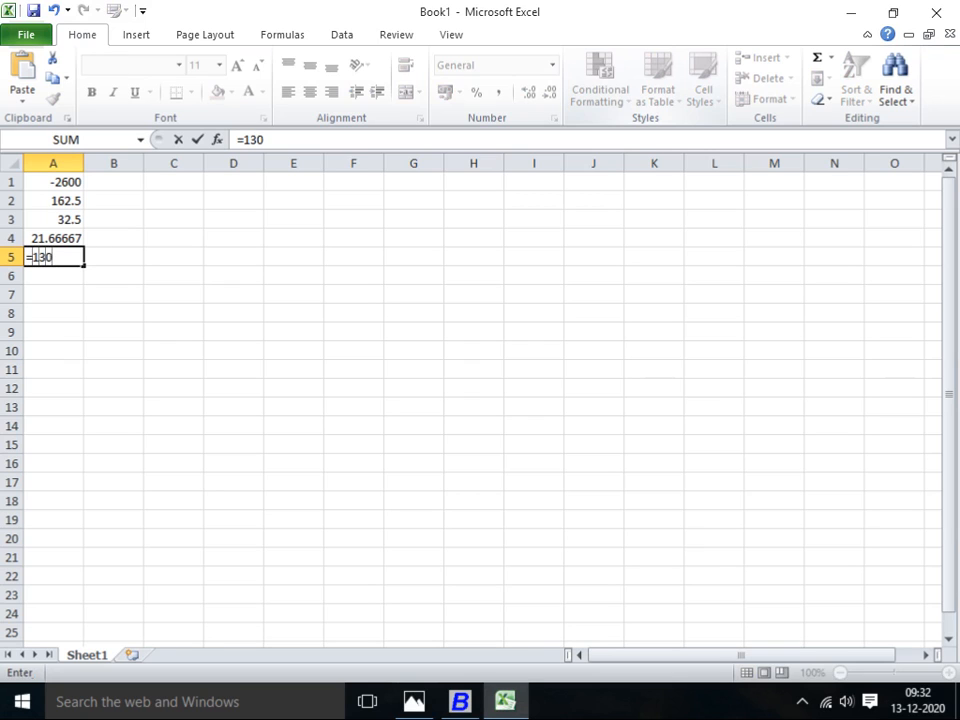
pyautogui.write('/20')
pyautogui.press('Return')
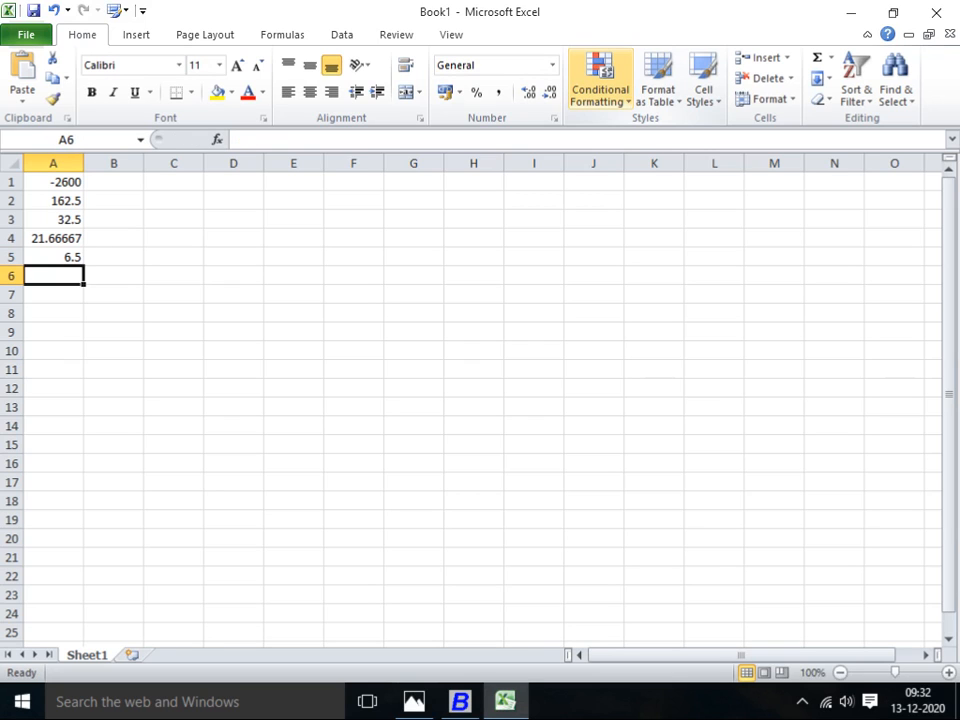
# Enter 6.50 Kgs for RIVIT at the 8.99 price, amount 58.44
pyautogui.hotkey('alt', 'Tab')
pyautogui.hotkey('alt', 'Tab')
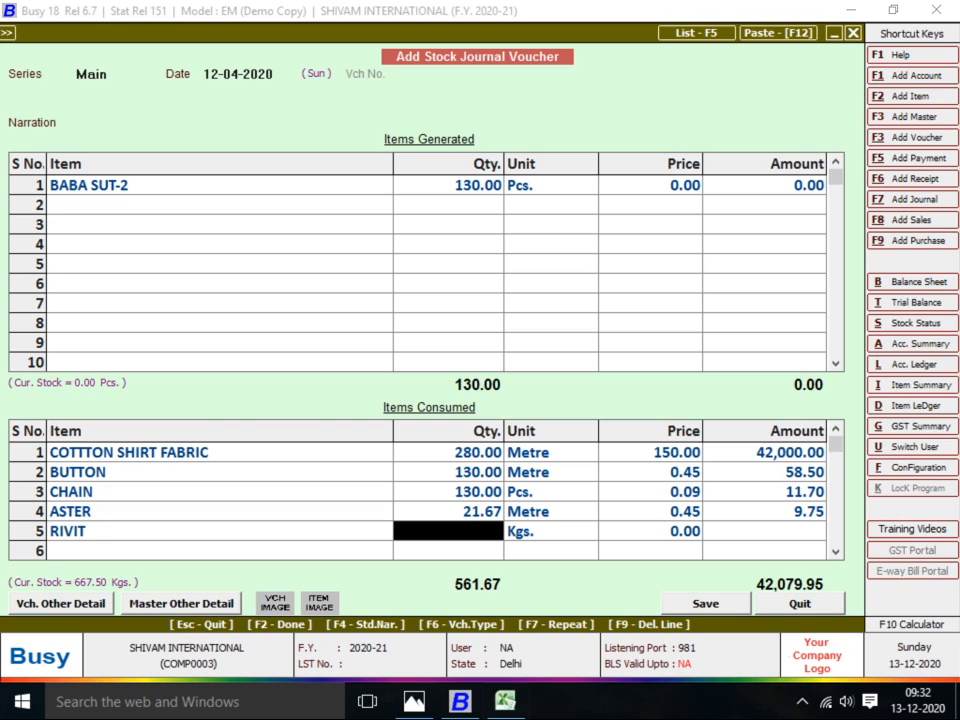
pyautogui.write('6.50')
pyautogui.press('Return')
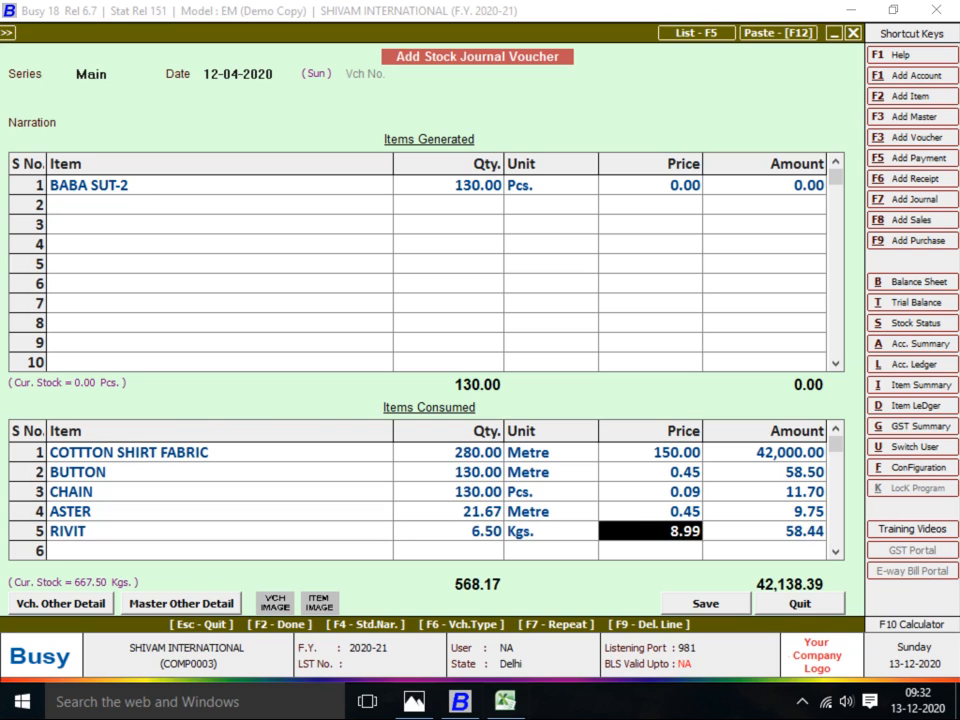
pyautogui.press('Return')
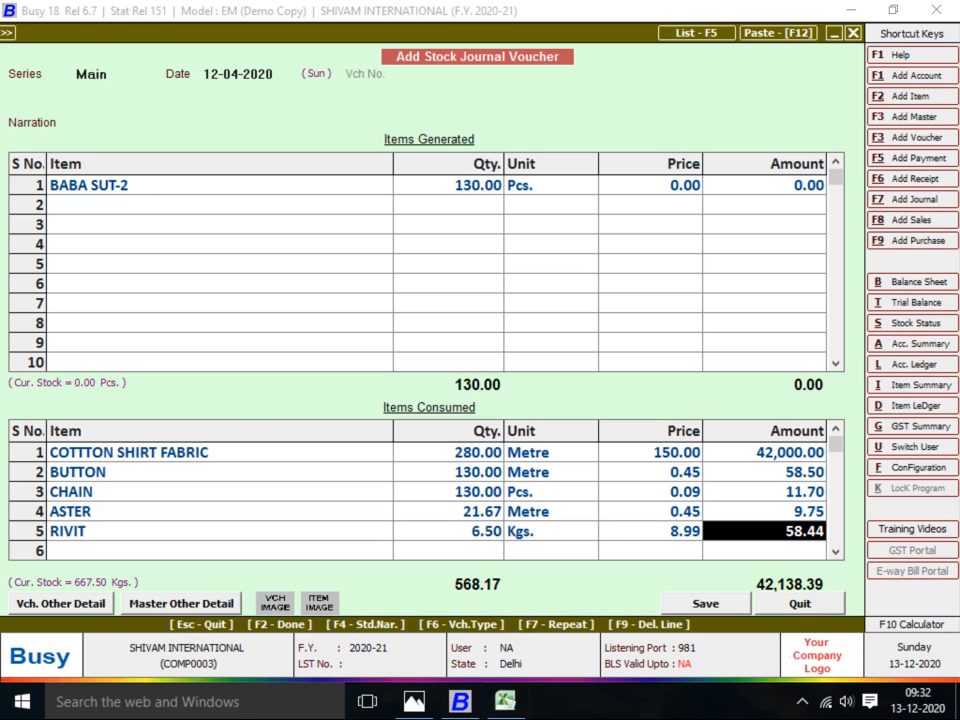
pyautogui.click(765, 185)
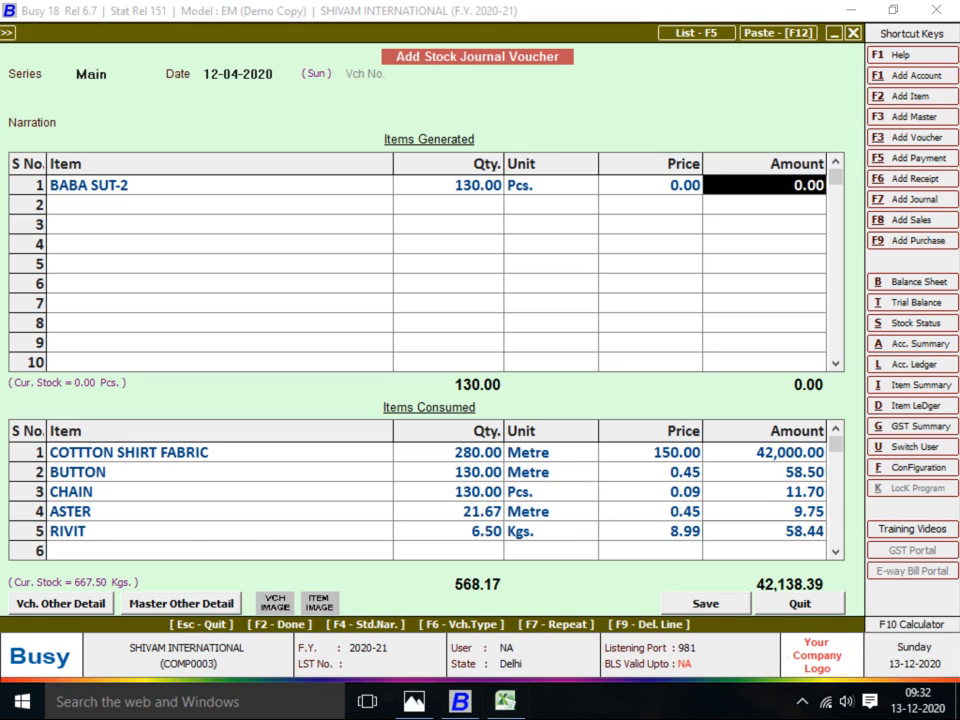
pyautogui.click(219, 550)
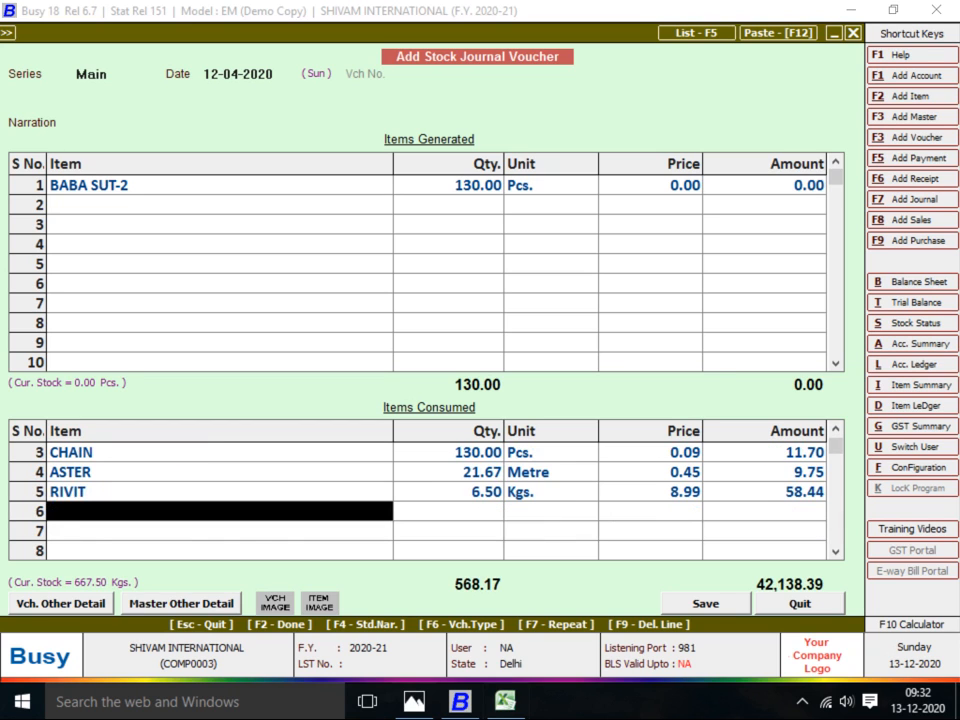
pyautogui.write('PANN')
pyautogui.press('Return')
pyautogui.press('Down')
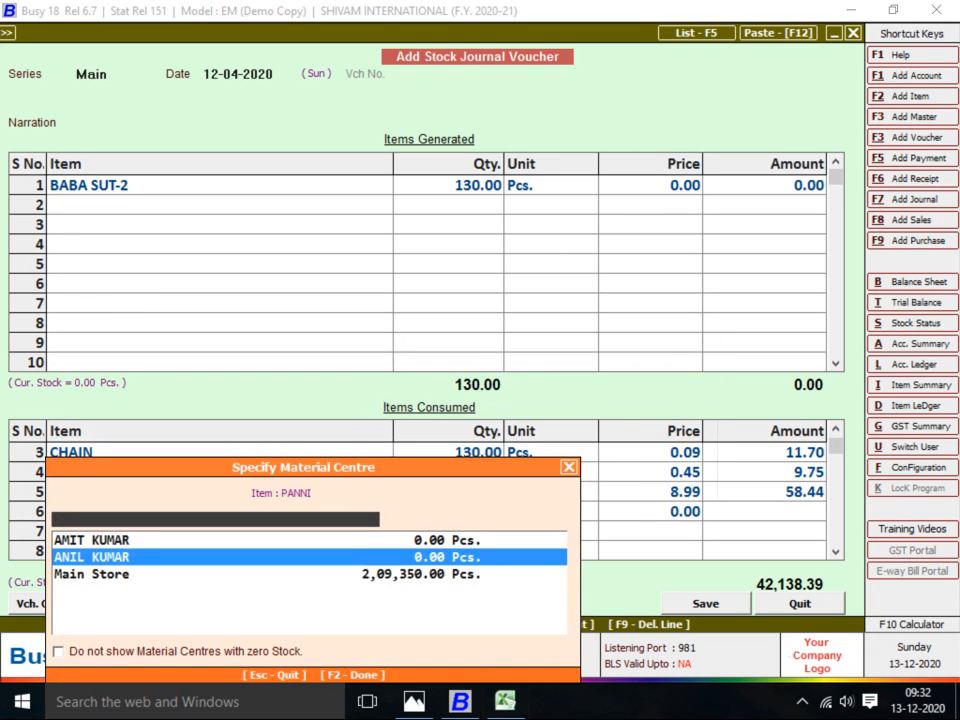
pyautogui.press('Return')
pyautogui.hotkey('alt', 'Tab')
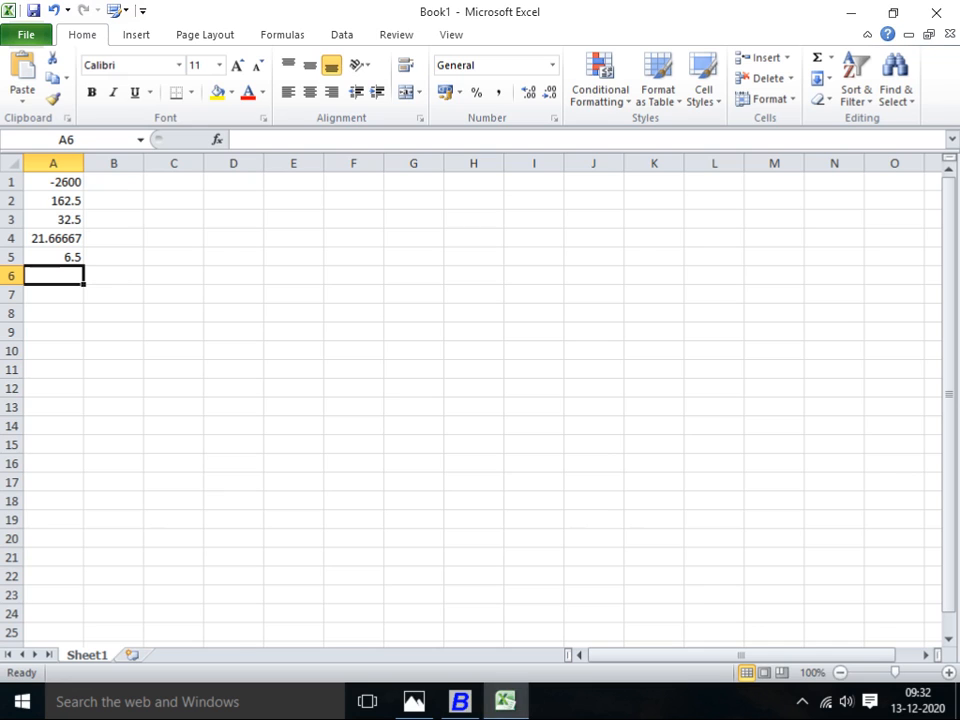
pyautogui.hotkey('alt', 'Tab')
pyautogui.hotkey('alt', 'Tab')
pyautogui.hotkey('alt', 'Tab')
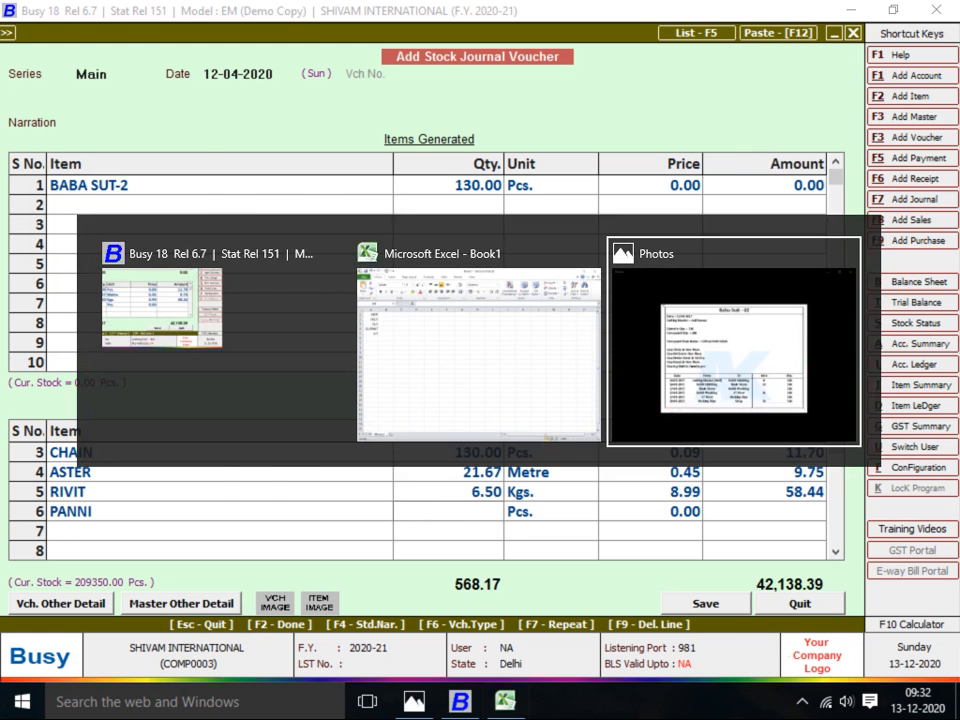
pyautogui.hotkey('alt', 'Tab')
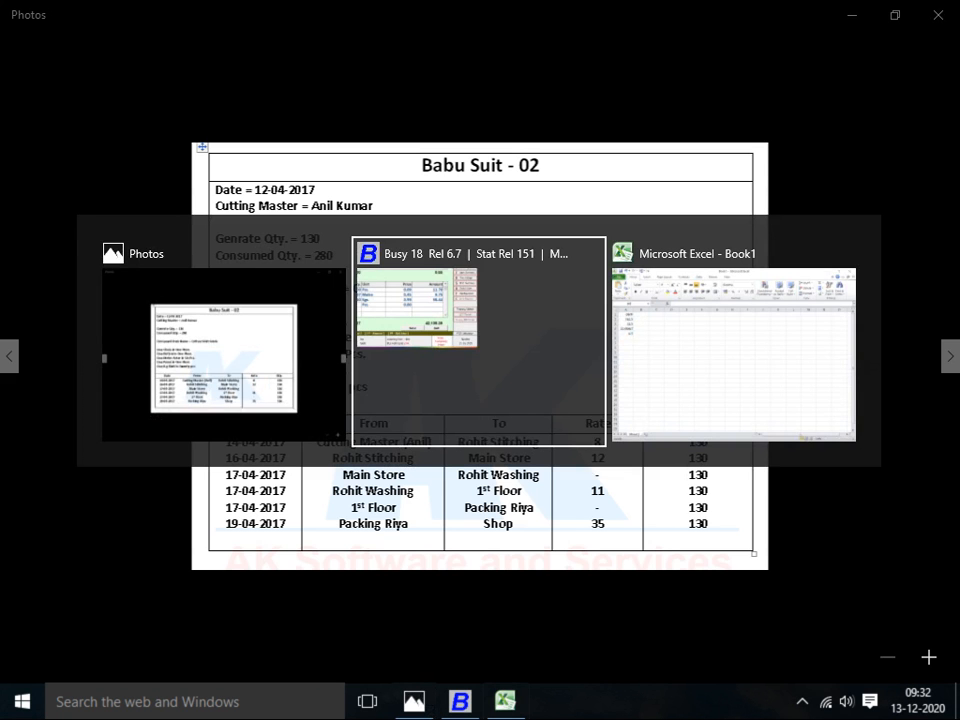
pyautogui.write('130')
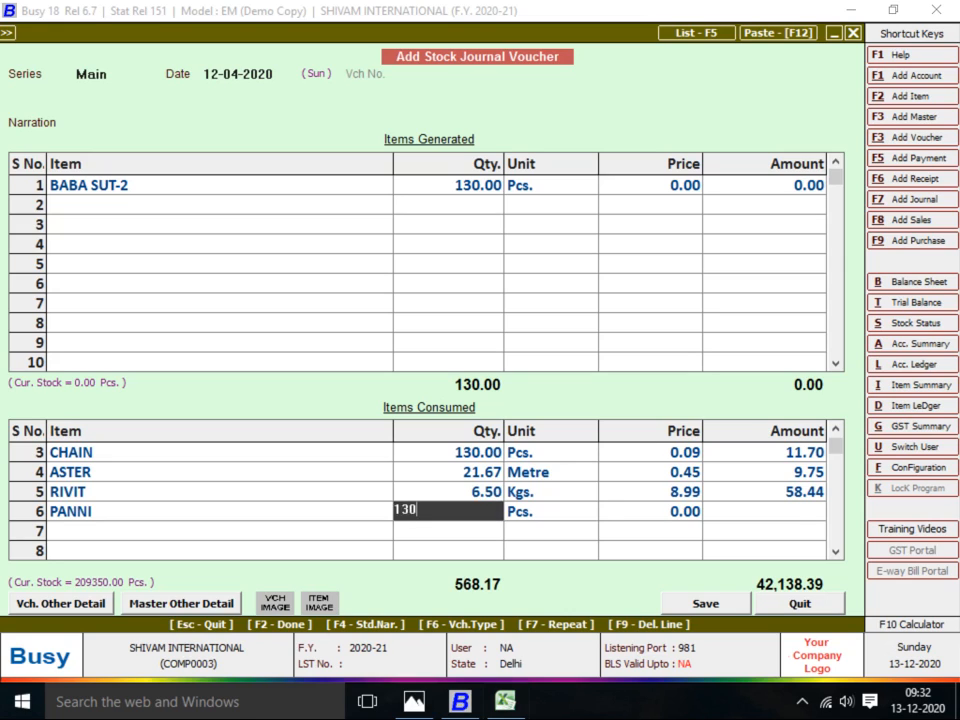
pyautogui.press('Return')
pyautogui.press('Return')
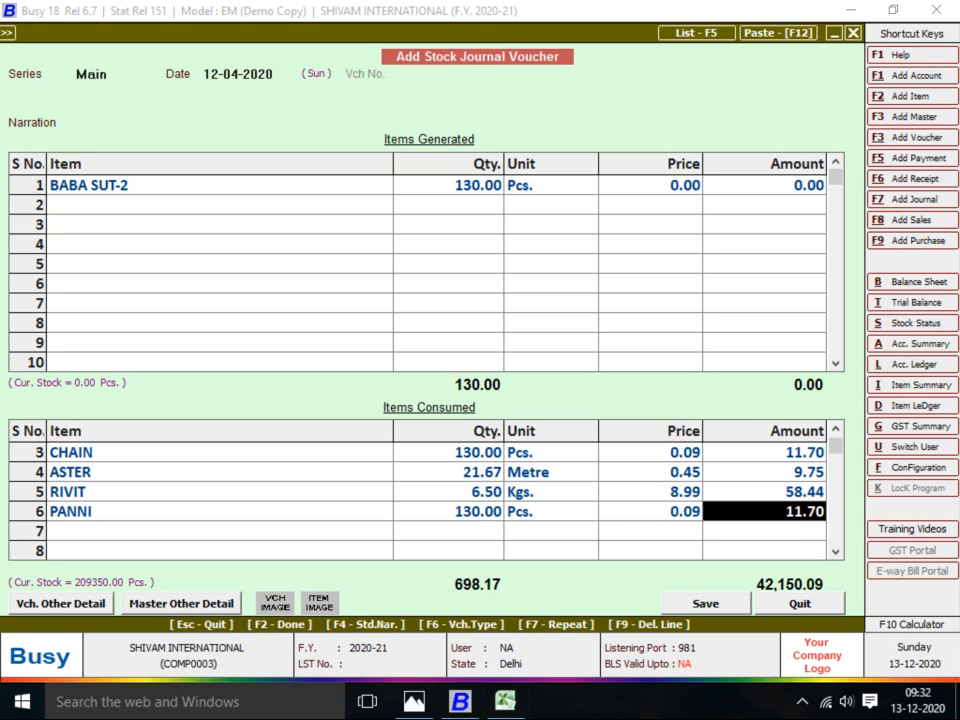
# Set BABA SUT-2's amount to 42,150.09 and save the stock journal voucher
pyautogui.click(765, 185)
pyautogui.write('42')
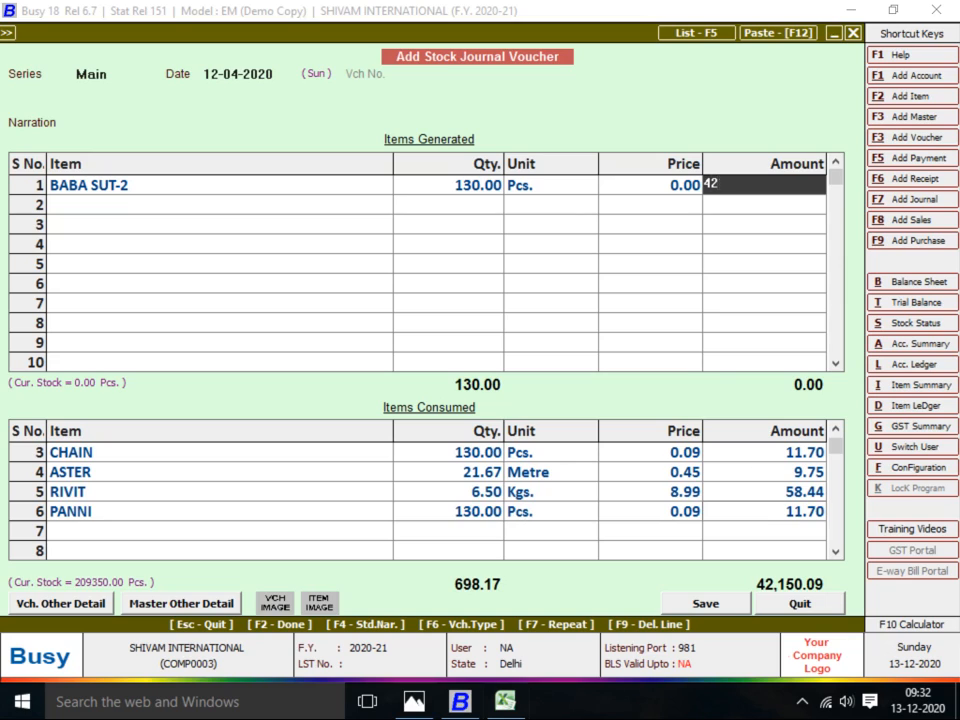
pyautogui.write('150.09')
pyautogui.press('Return')
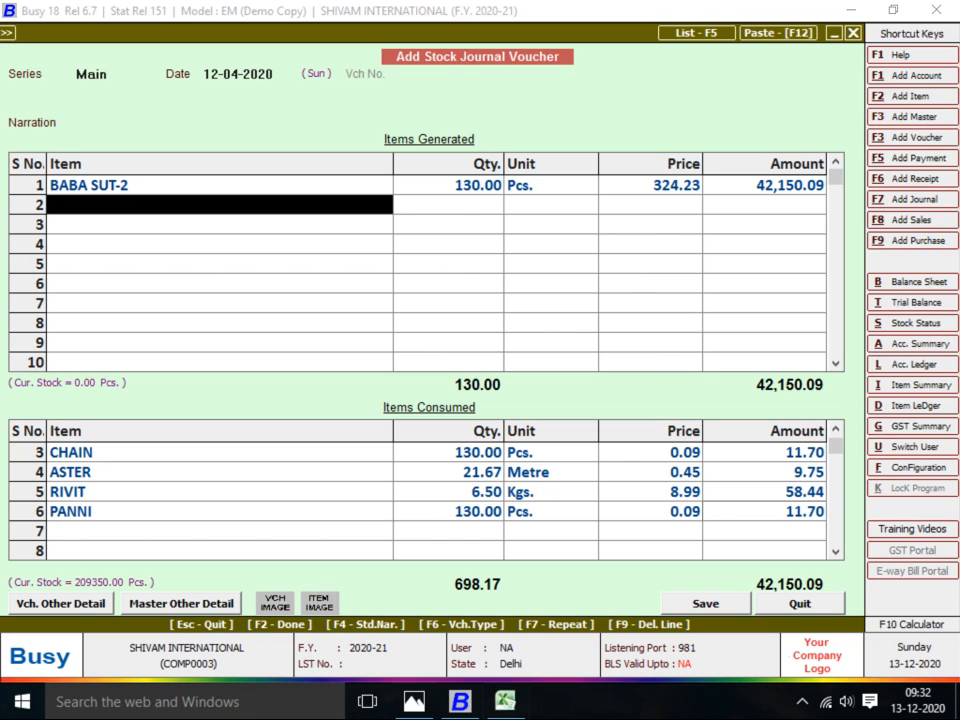
pyautogui.press('Return')
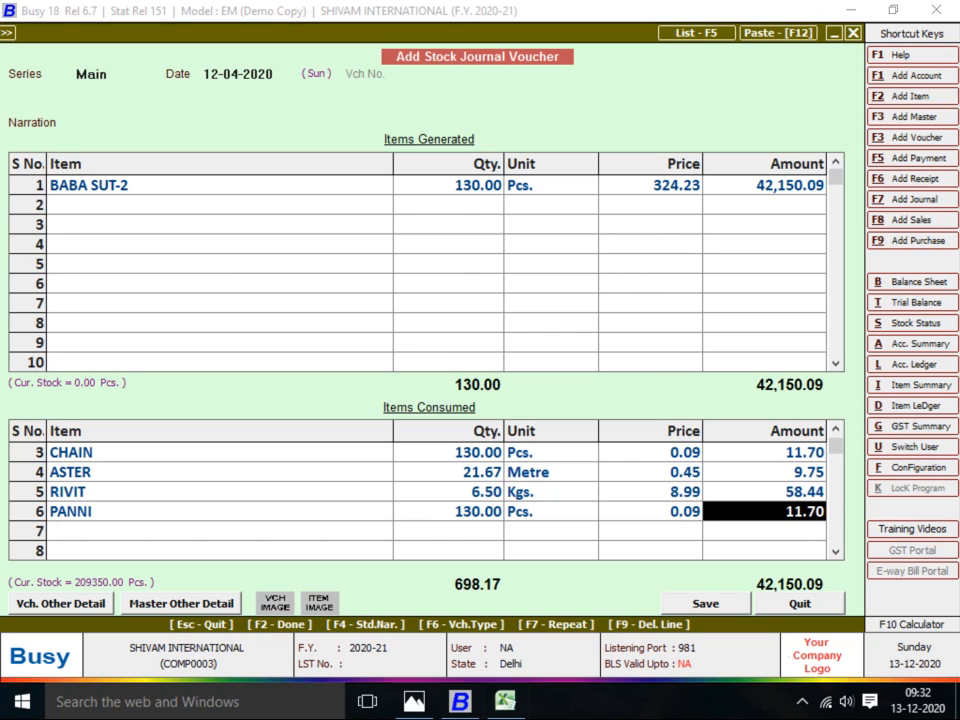
pyautogui.press('F2')
pyautogui.press('Return')
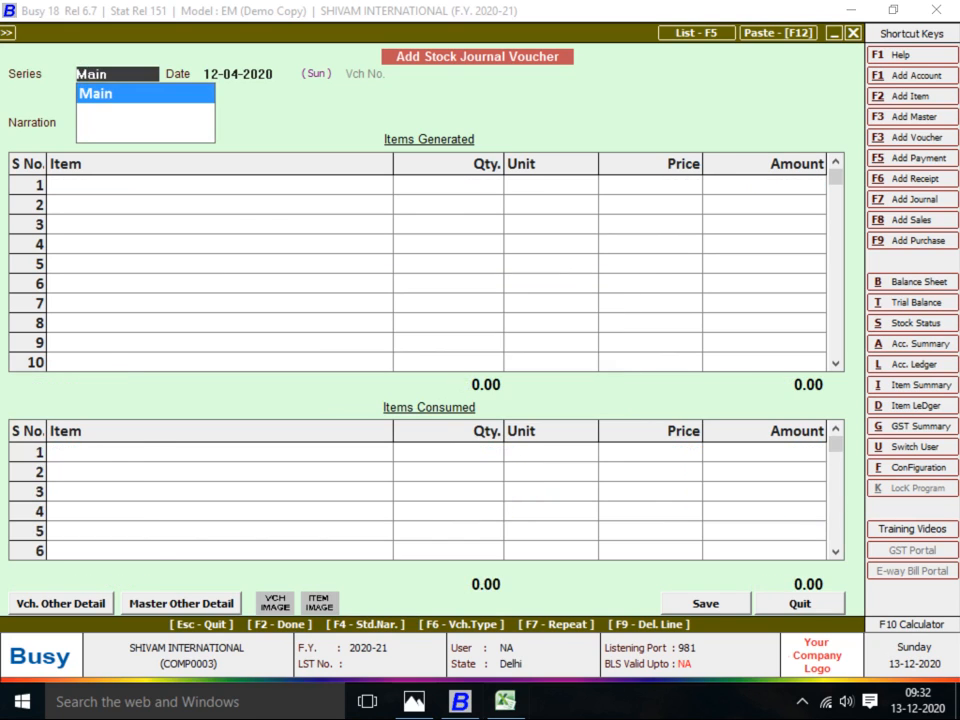
pyautogui.hotkey('alt', 'Tab')
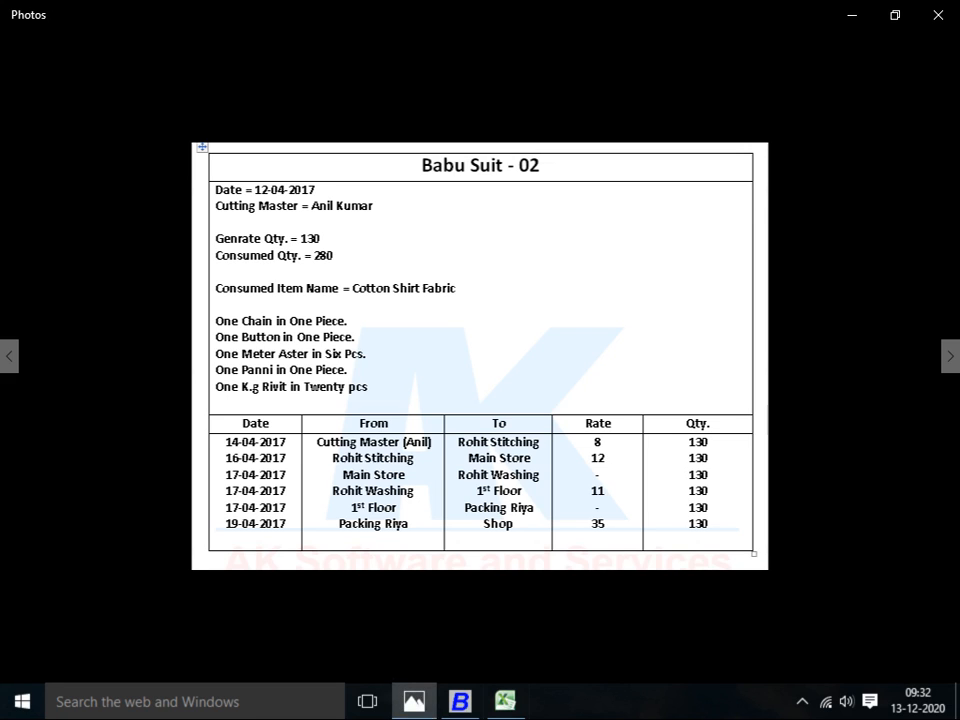
pyautogui.press('Right')
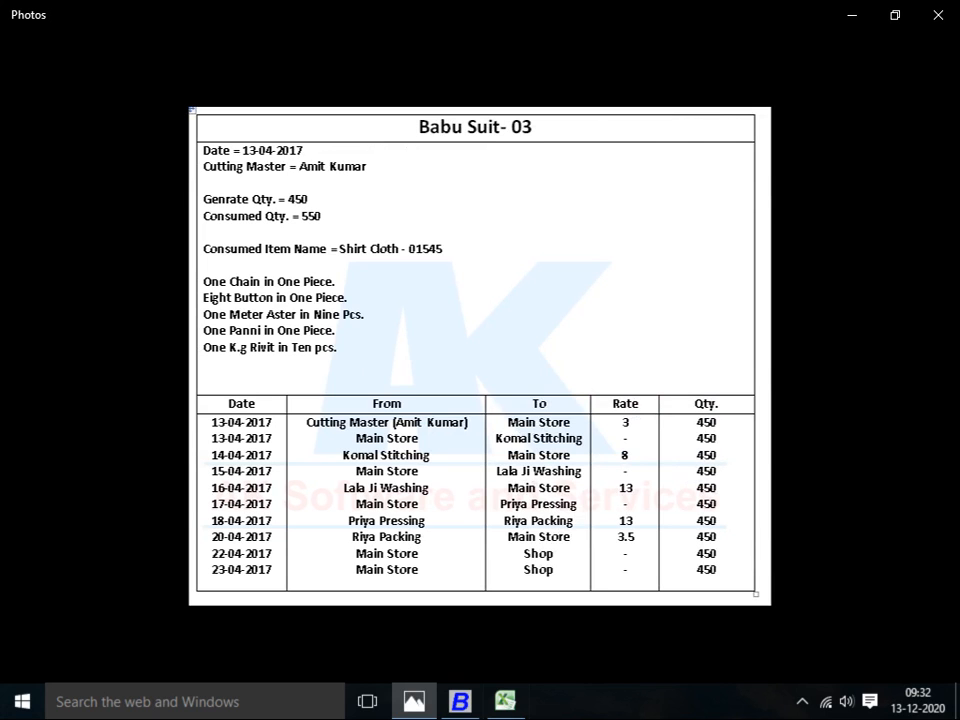
pyautogui.hotkey('alt', 'Tab')
pyautogui.hotkey('alt', 'Tab')
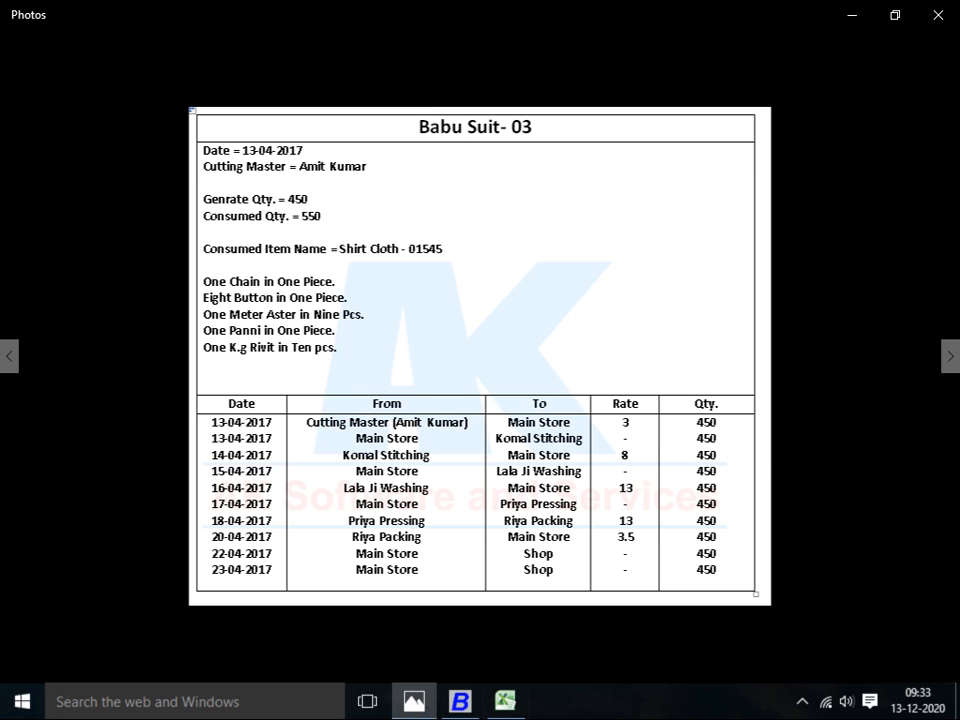
pyautogui.hotkey('alt', 'Tab')
pyautogui.hotkey('alt', 'Tab')
pyautogui.press('Left')
pyautogui.press('Left')
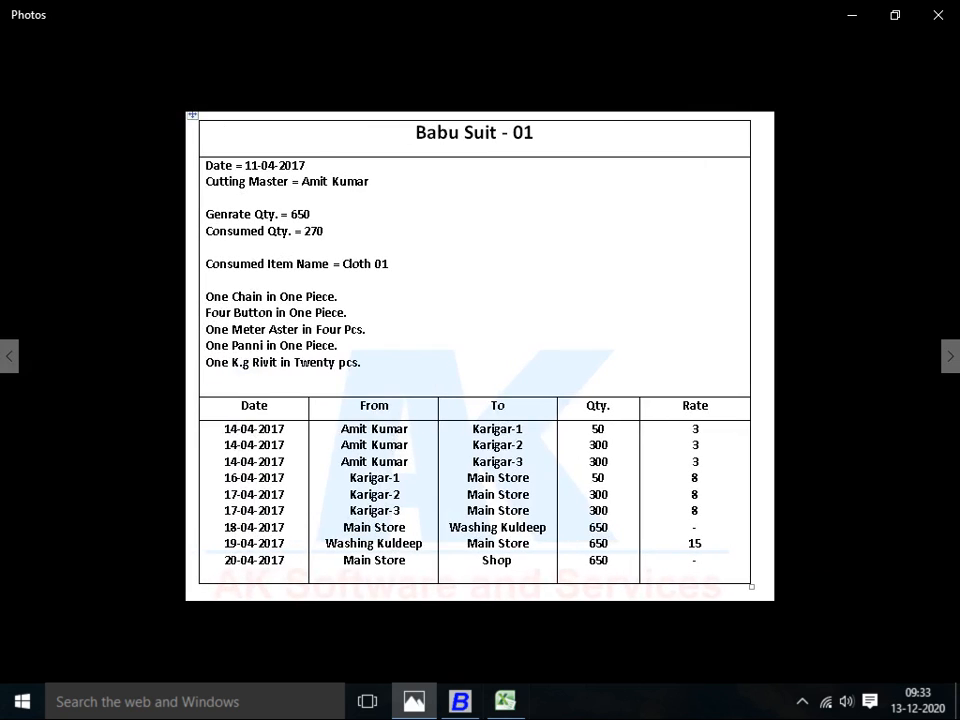
pyautogui.hotkey('alt', 'Tab')
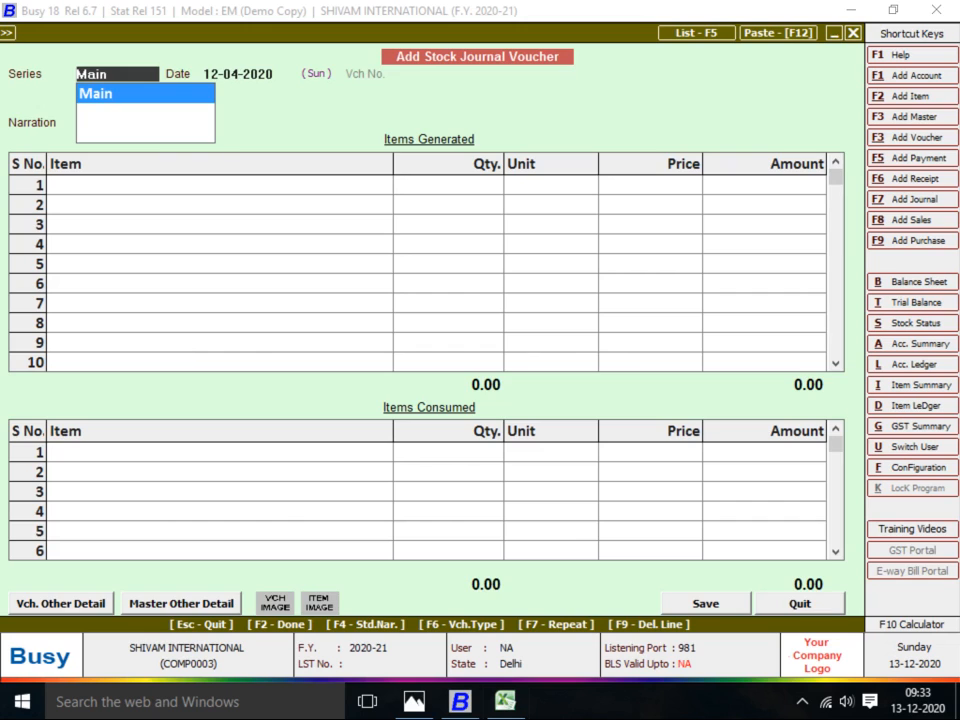
# Quit the empty stock journal and start a new stock transfer voucher in the Main series
pyautogui.press('Escape')
pyautogui.press('Return')
pyautogui.press('Up')
pyautogui.press('Up')
pyautogui.press('Up')
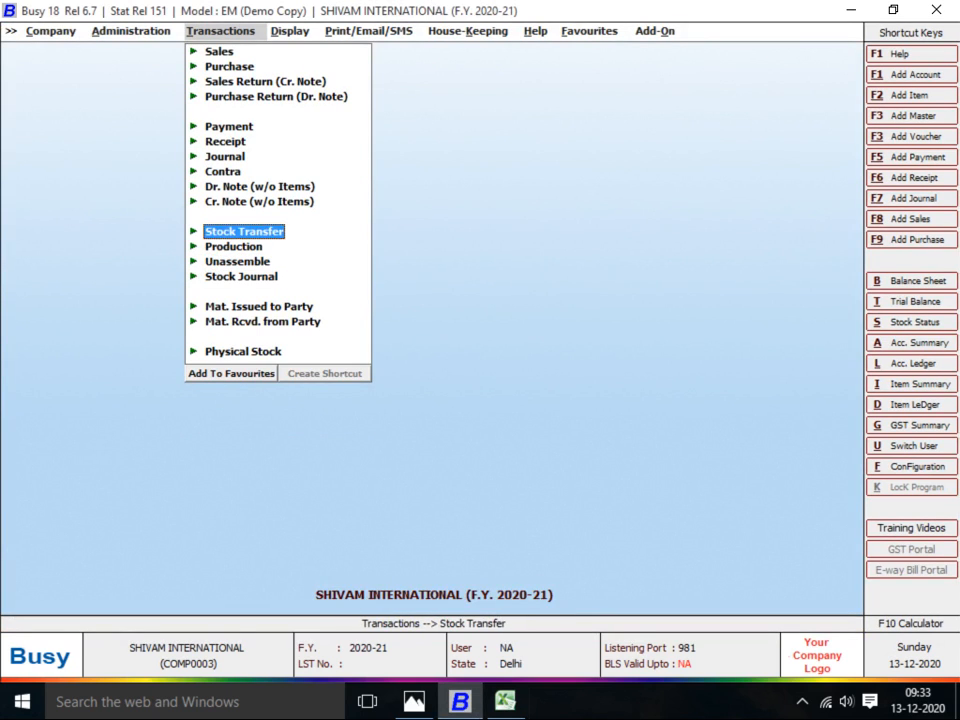
pyautogui.press('Return')
pyautogui.press('Return')
pyautogui.press('Return')
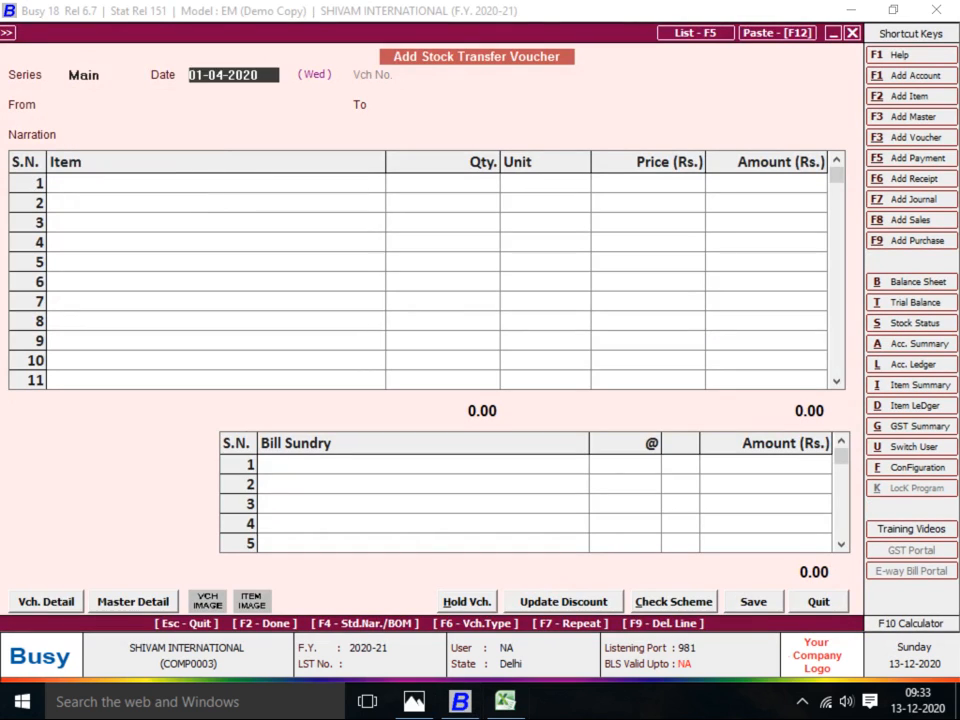
pyautogui.hotkey('alt', 'Tab')
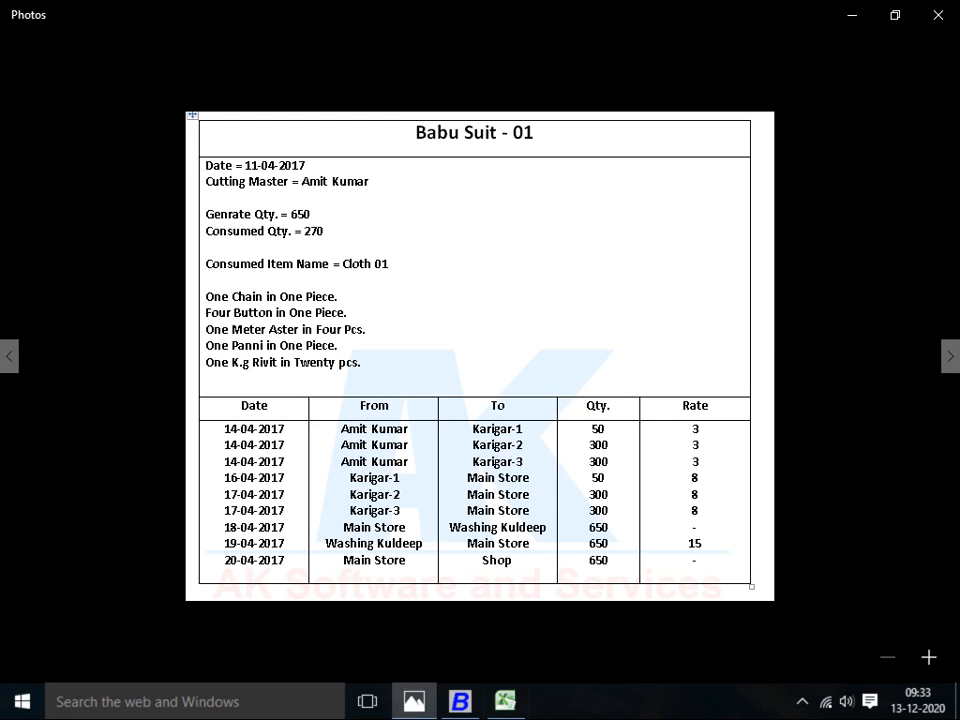
pyautogui.hotkey('alt', 'Tab')
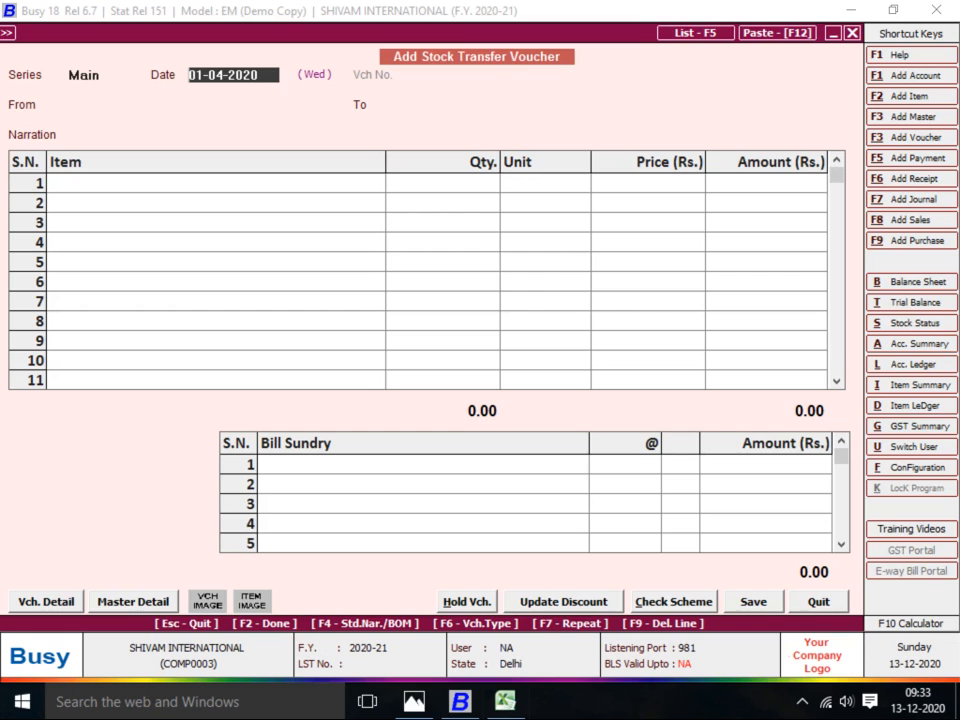
pyautogui.write('14')
pyautogui.press('Return')
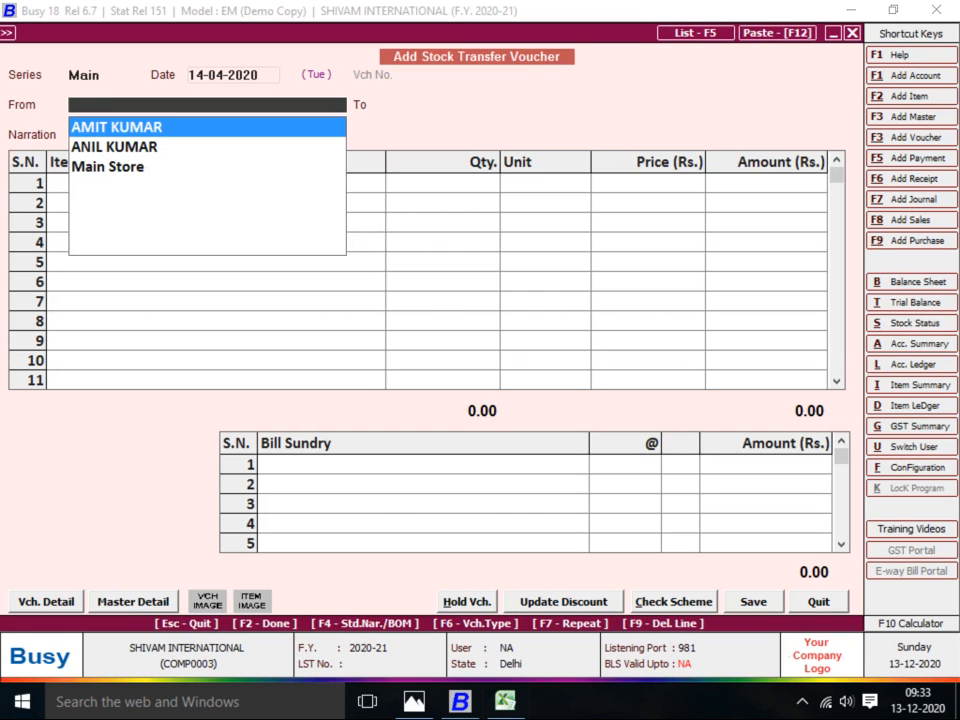
pyautogui.hotkey('alt', 'Tab')
pyautogui.hotkey('alt', 'Tab')
pyautogui.press('Down')
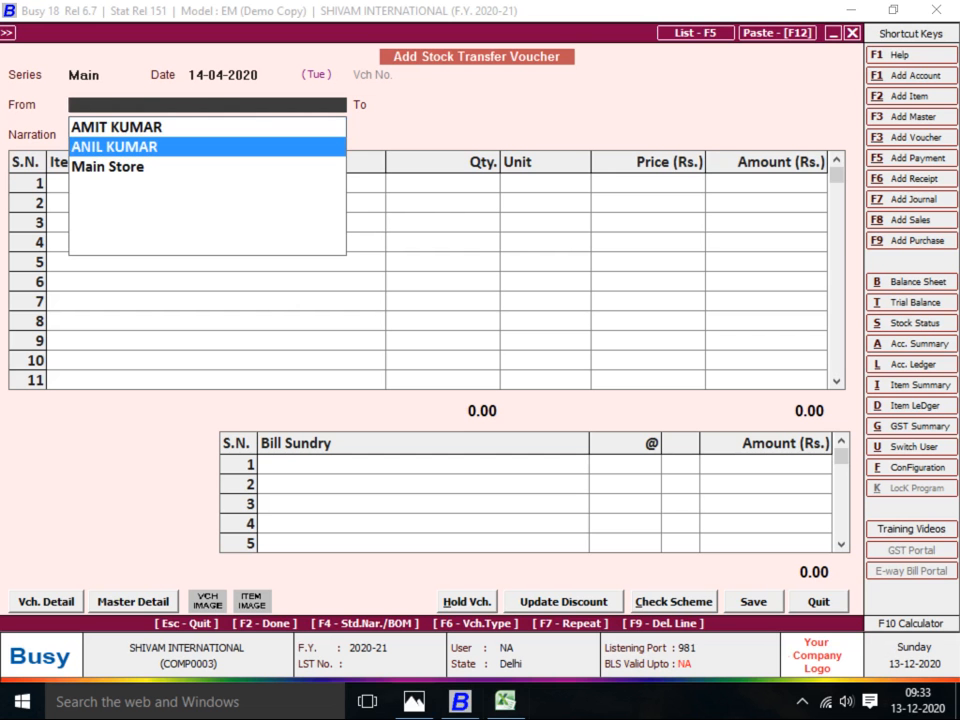
pyautogui.press('Up')
pyautogui.press('Return')
pyautogui.hotkey('alt', 'Tab')
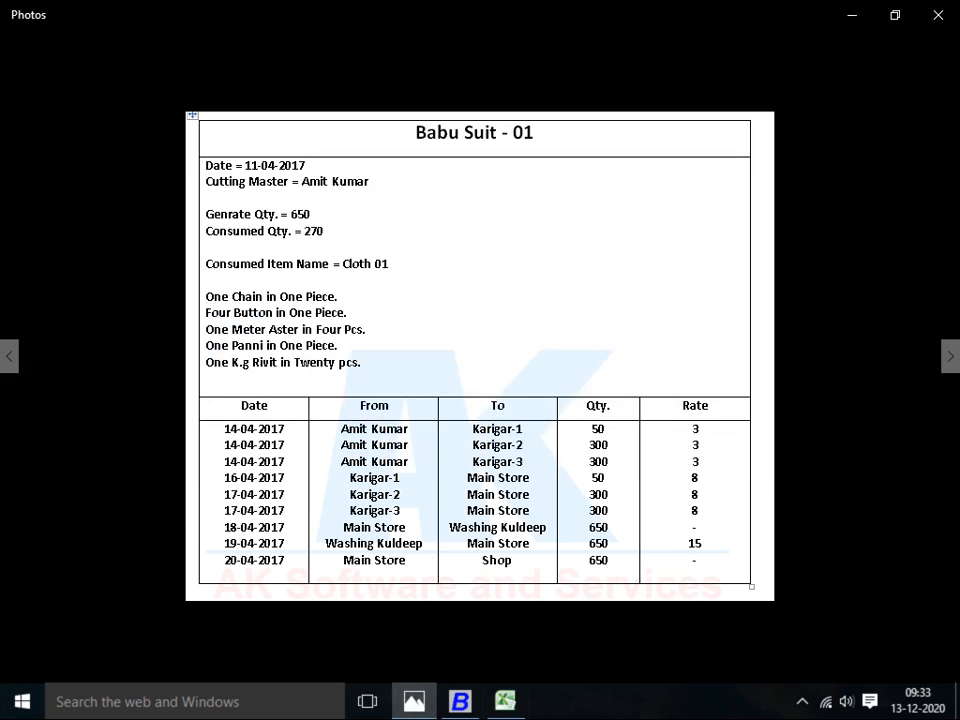
pyautogui.hotkey('alt', 'Tab')
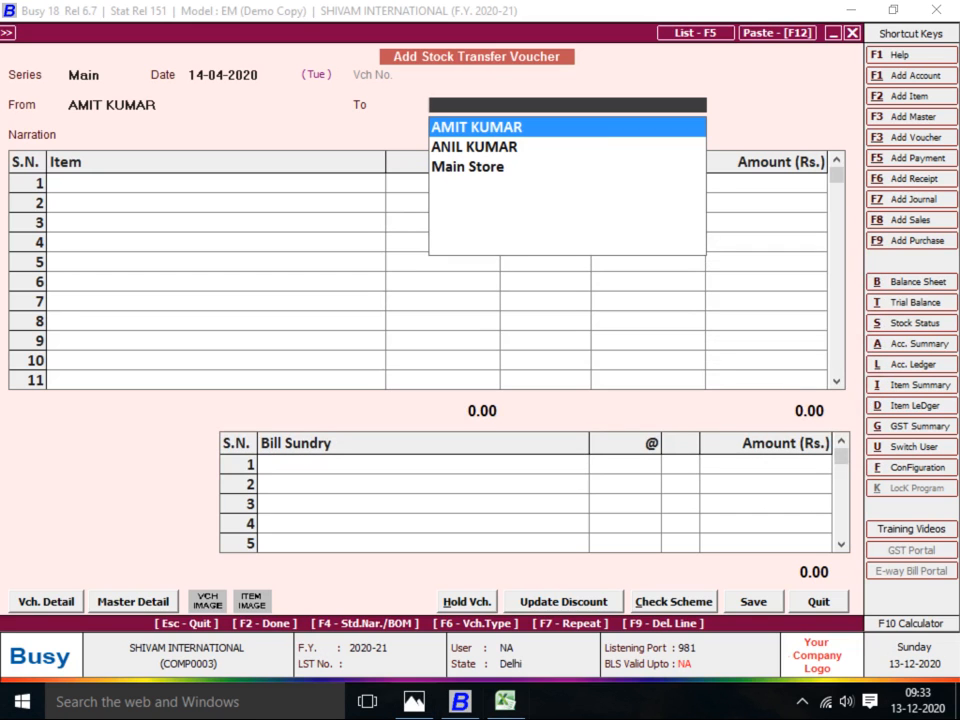
pyautogui.press('F3')
pyautogui.write('KAR')
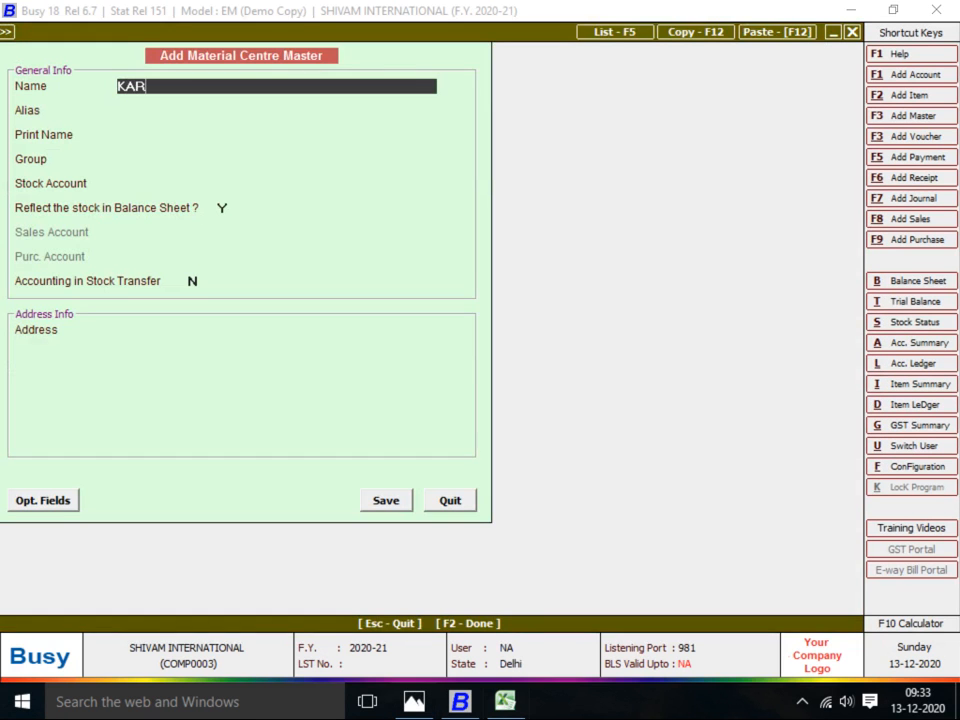
pyautogui.write('IGAR-1')
# Put KARIGAR-1 under Production Floors with Stock account and stock-transfer accounting set to Y
pyautogui.press('Return')
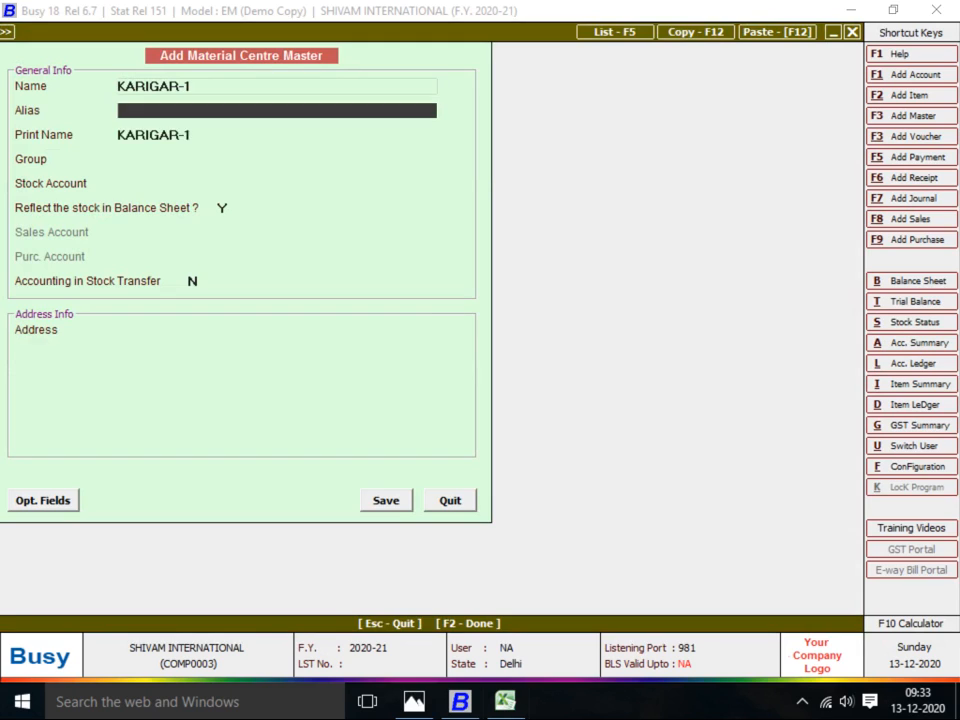
pyautogui.press('Return')
pyautogui.press('Down')
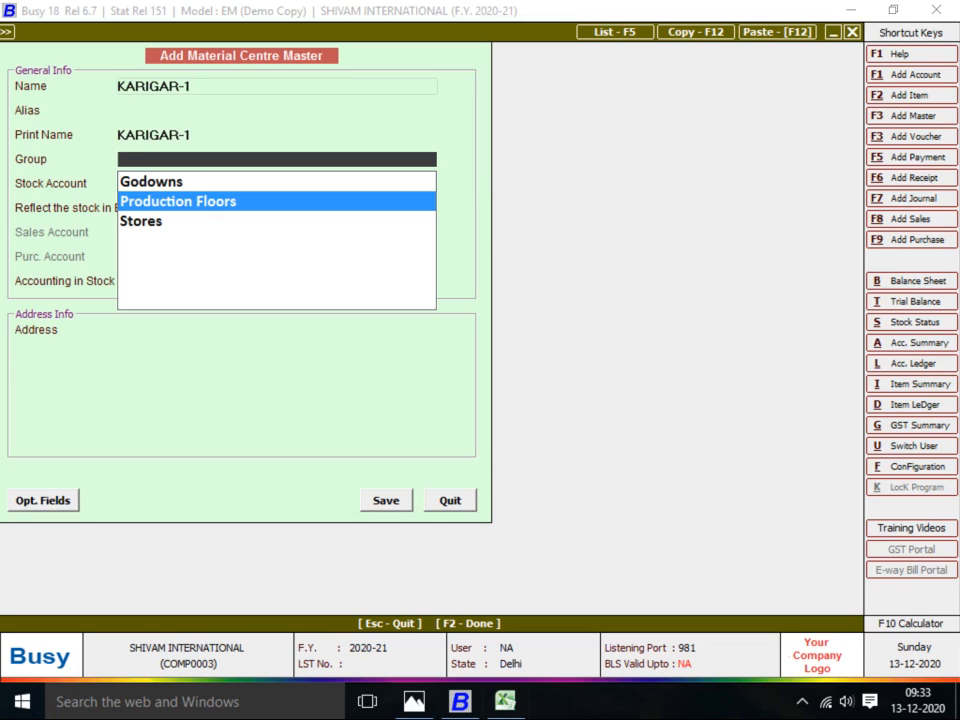
pyautogui.press('Return')
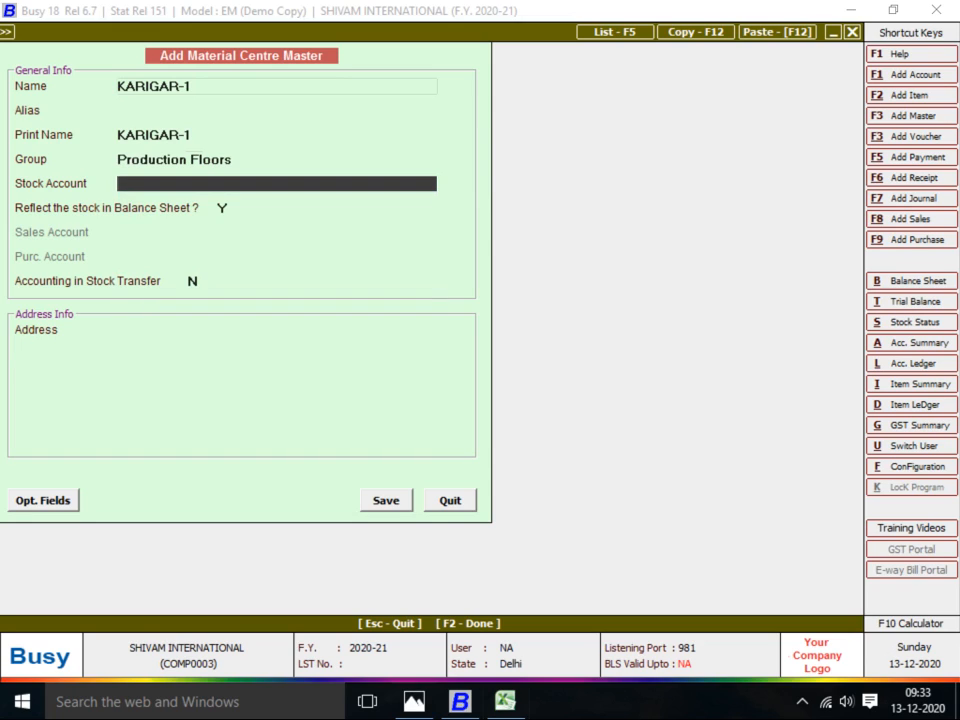
pyautogui.press('Return')
pyautogui.press('Return')
pyautogui.press('Return')
pyautogui.press('Return')
pyautogui.press('Up')
pyautogui.write('Y')
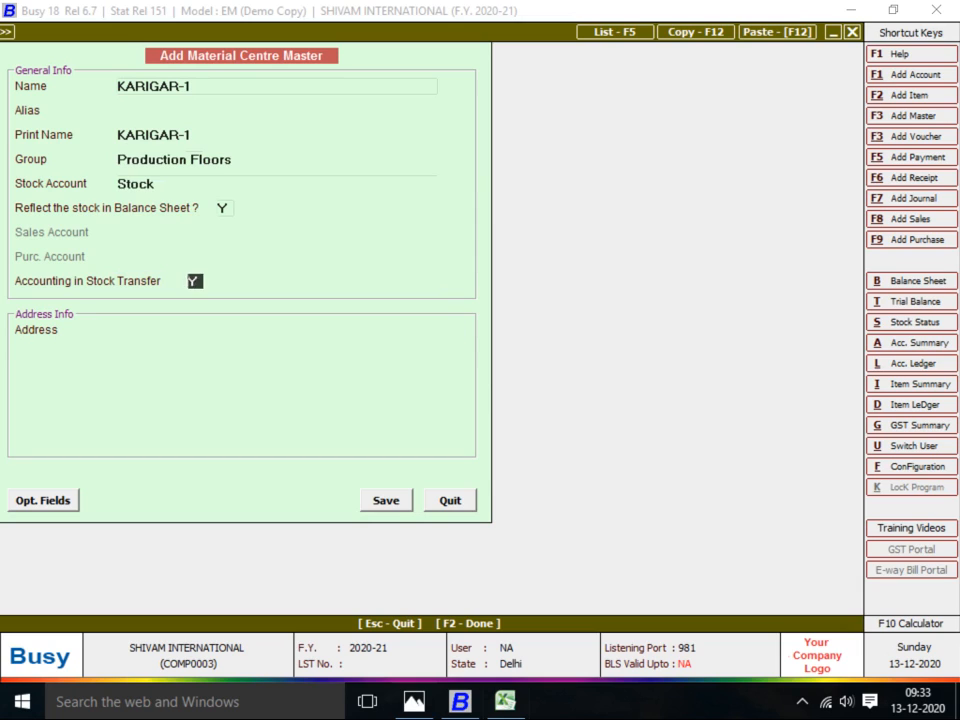
pyautogui.press('Return')
pyautogui.press('F3')
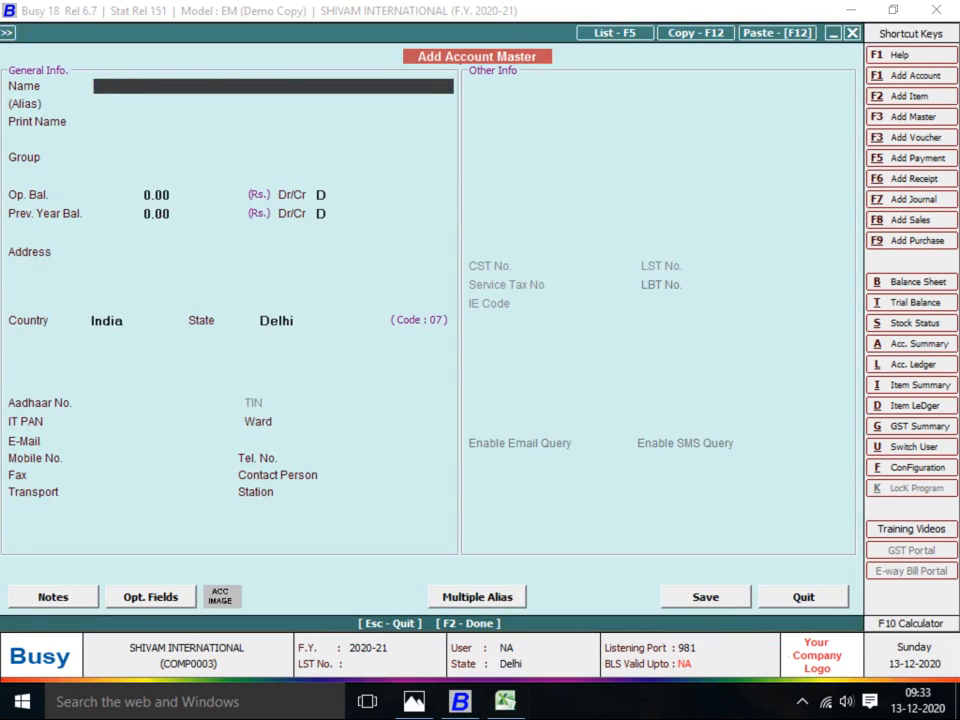
# Save account KARIGAR-1 under JOB WORKER with bill-by-bill balancing N, then save the material centre
pyautogui.write('KARIGAR-1')
pyautogui.press('Return')
pyautogui.press('Return')
pyautogui.write('J')
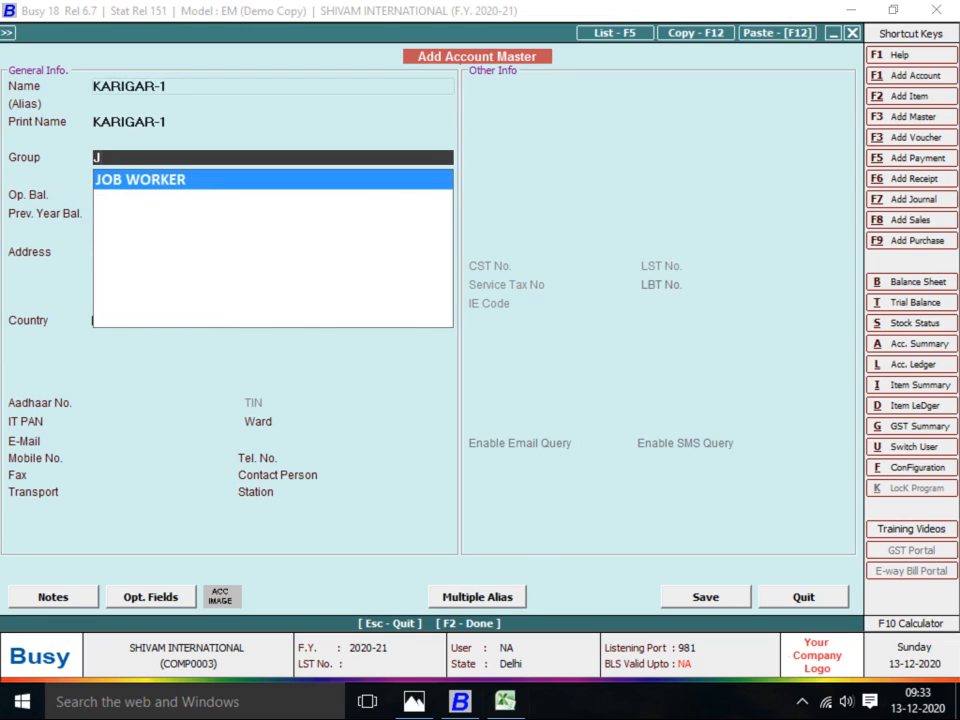
pyautogui.press('Return')
pyautogui.press('Return')
pyautogui.press('Return')
pyautogui.press('Return')
pyautogui.press('Return')
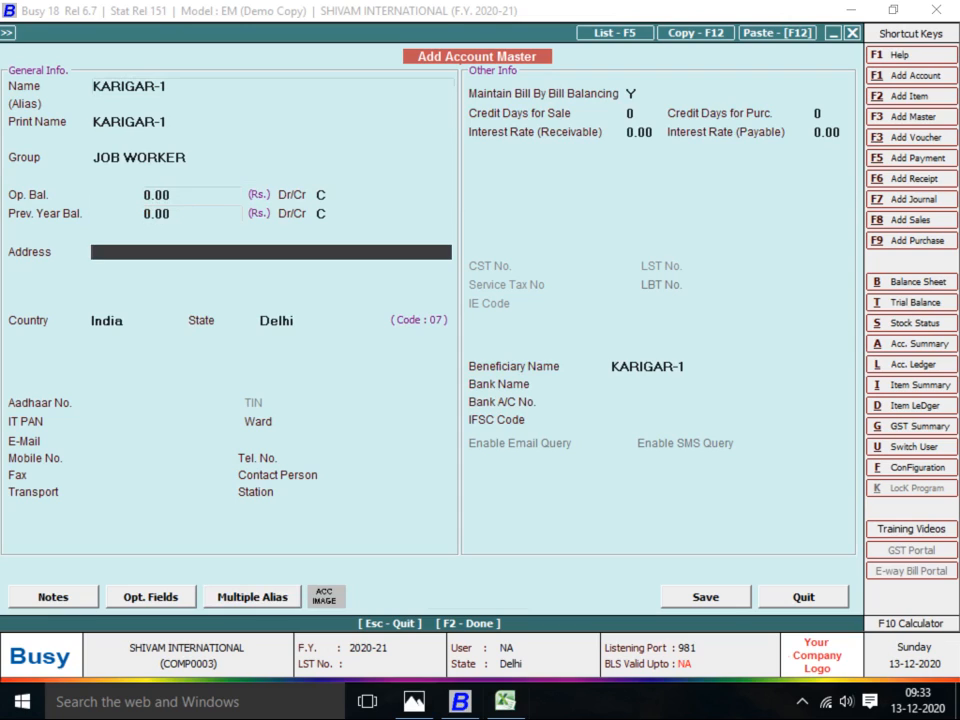
pyautogui.press('Return')
pyautogui.write('N')
pyautogui.press('Return')
pyautogui.press('F2')
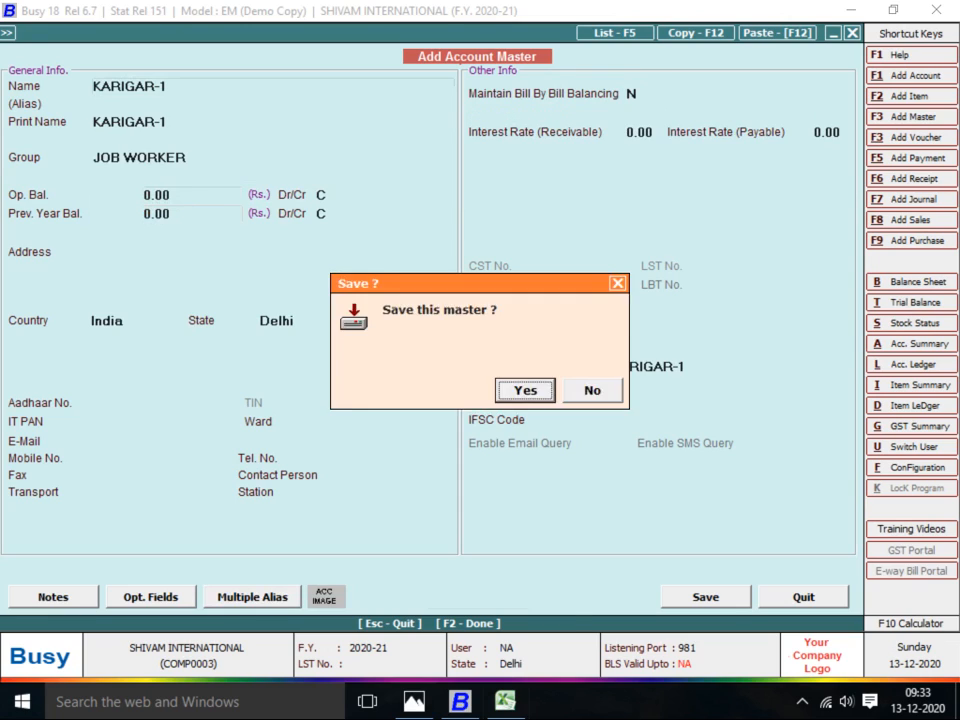
pyautogui.press('Return')
pyautogui.press('Return')
pyautogui.press('Return')
pyautogui.press('Return')
pyautogui.press('Return')
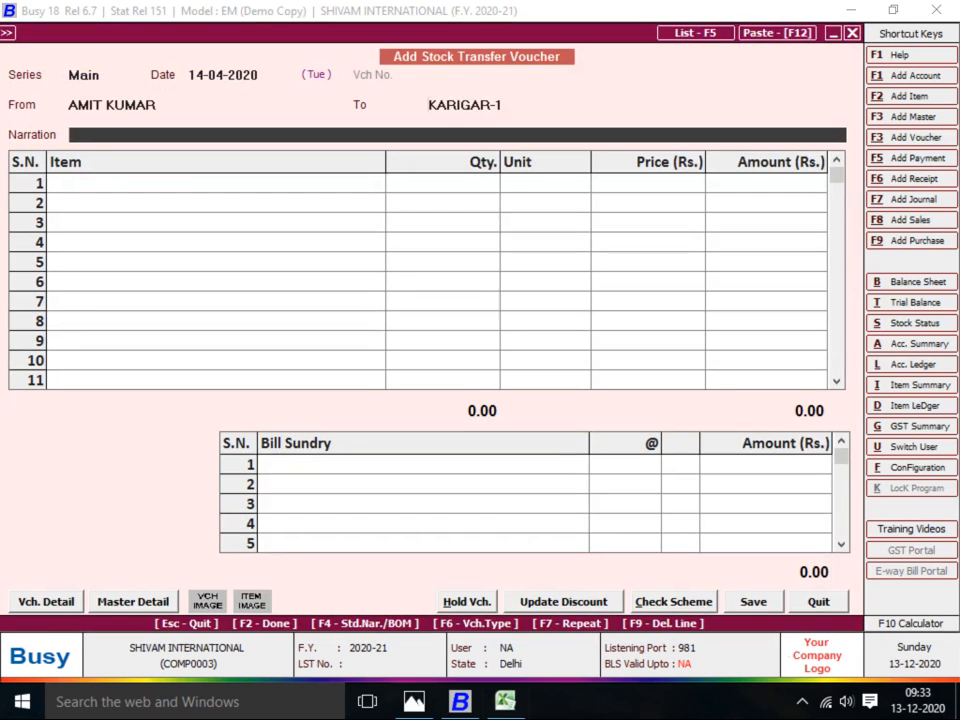
pyautogui.press('Return')
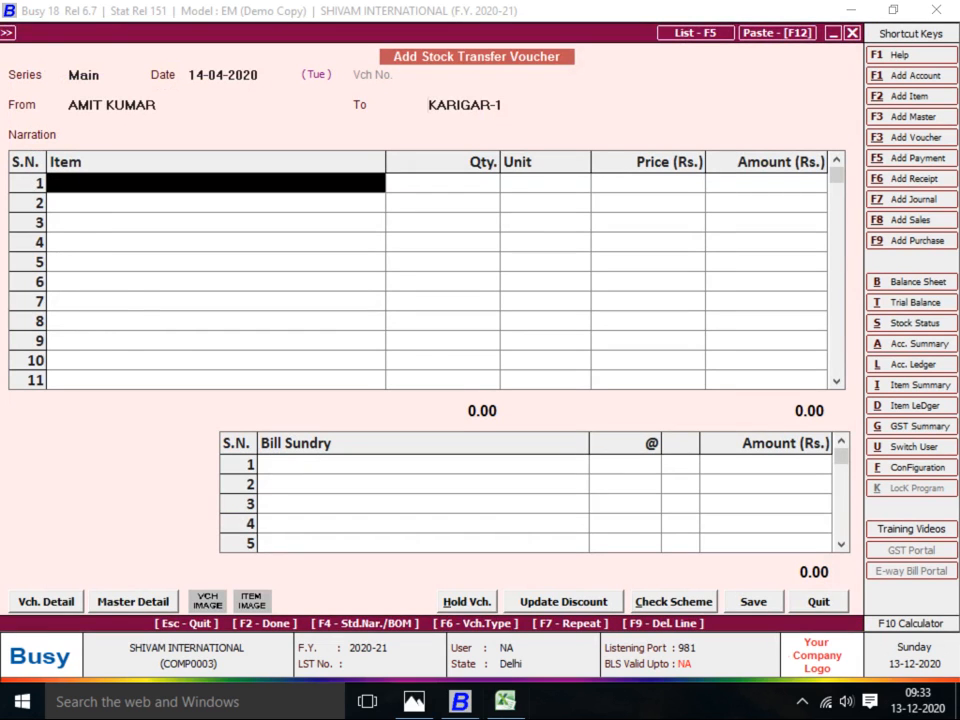
# Transfer 50 Pcs of BABA SUT-1 at 44.08, totalling 2,204.00
pyautogui.press('Return')
pyautogui.press('Return')
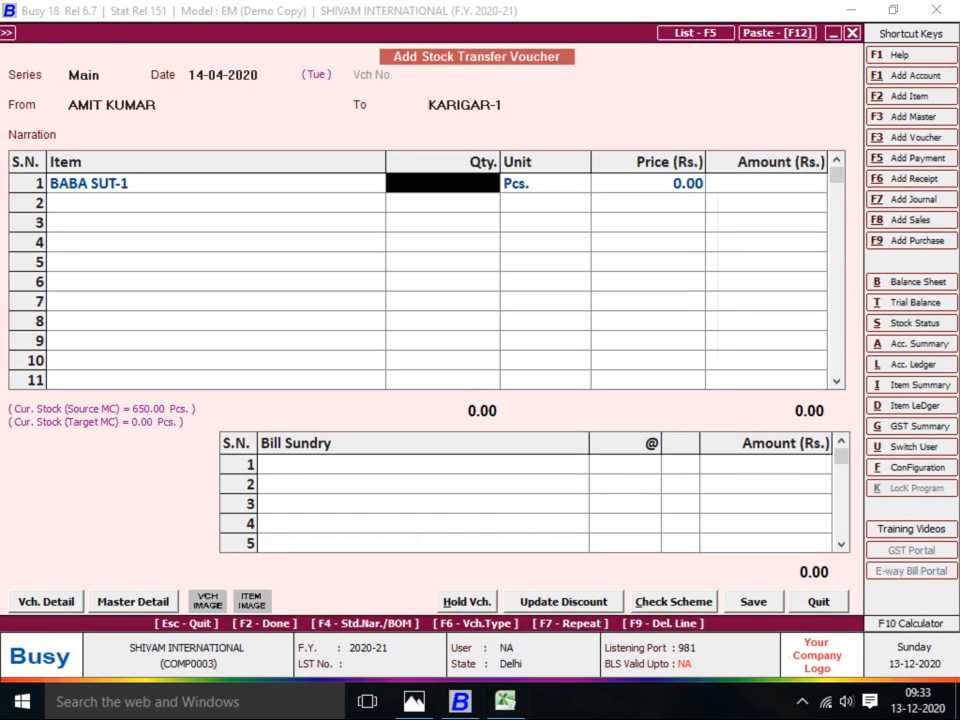
pyautogui.hotkey('alt', 'Tab')
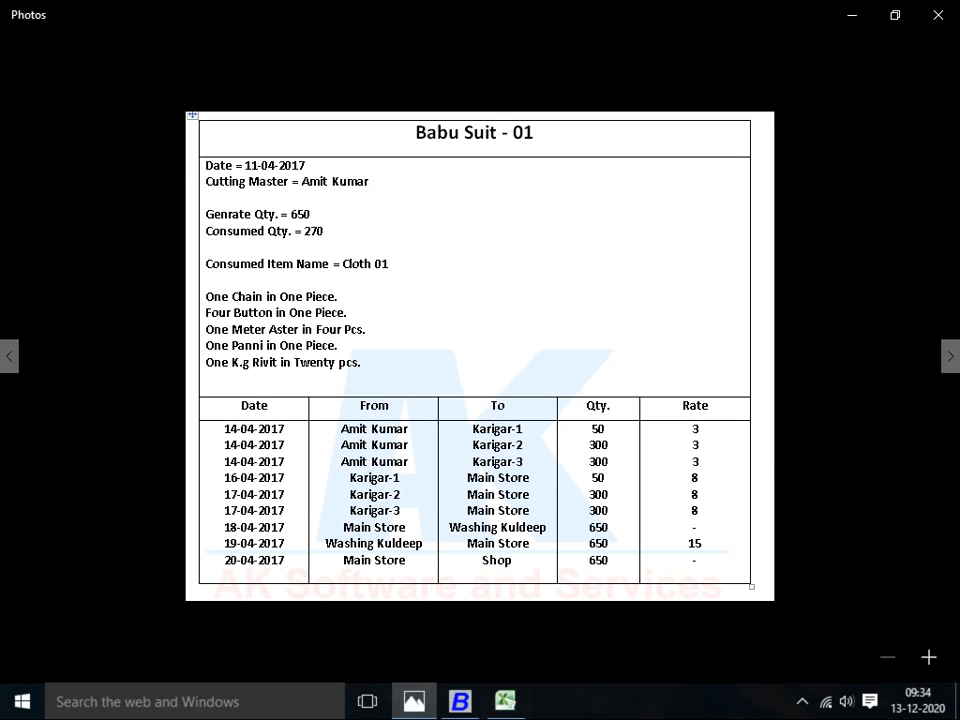
pyautogui.hotkey('alt', 'Tab')
pyautogui.write('50')
pyautogui.press('Return')
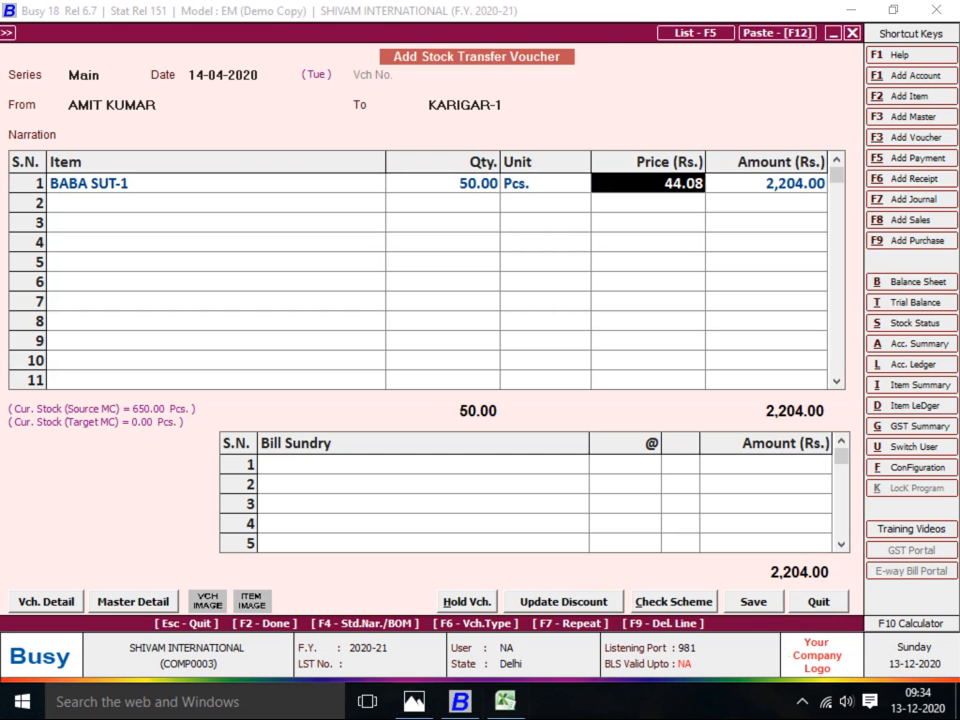
pyautogui.press('Return')
pyautogui.press('Return')
pyautogui.press('Return')
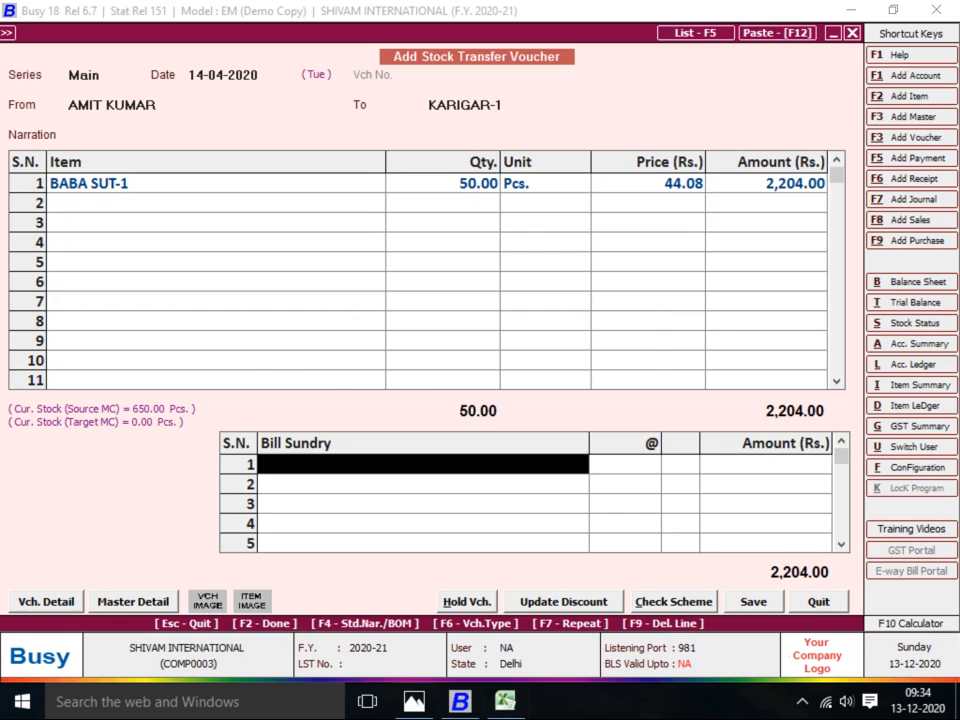
pyautogui.press('F3')
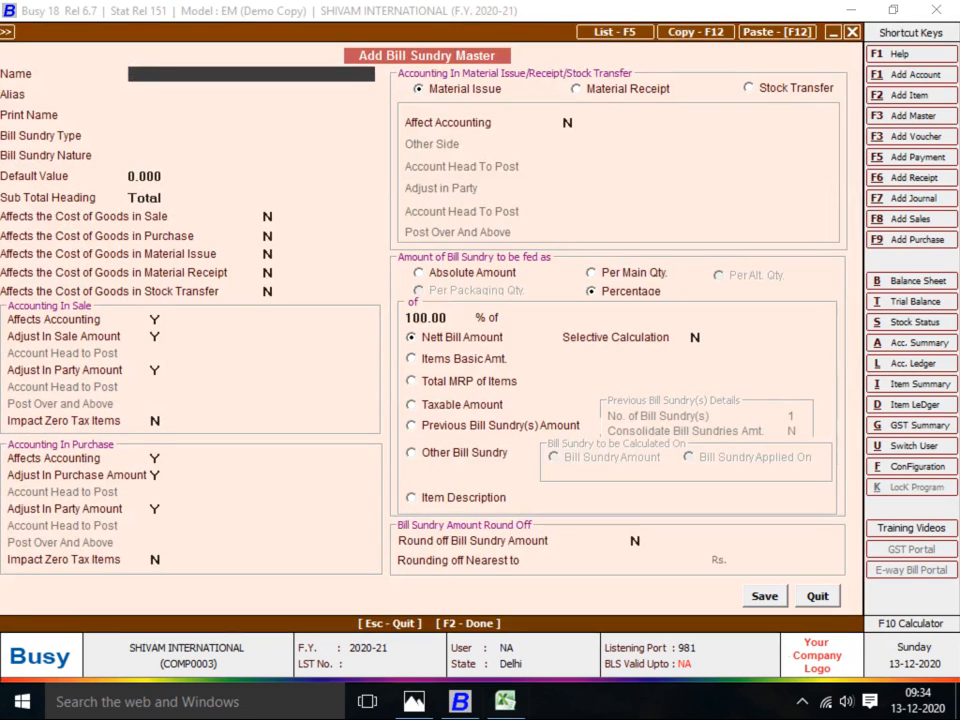
# Name the bill sundry JOB WORK A/C, affecting stock transfer cost with stock-transfer accounting on
pyautogui.write('JOB WORK A')
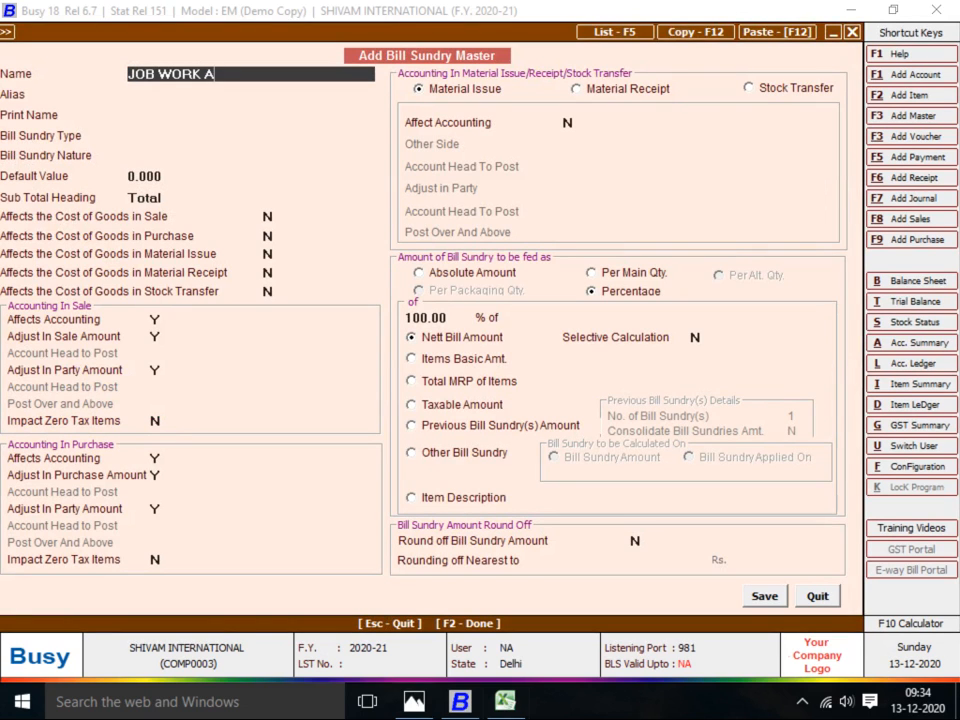
pyautogui.write('/C')
pyautogui.press('Return')
pyautogui.press('Return')
pyautogui.press('Return')
pyautogui.press('Return')
pyautogui.press('Return')
pyautogui.press('Return')
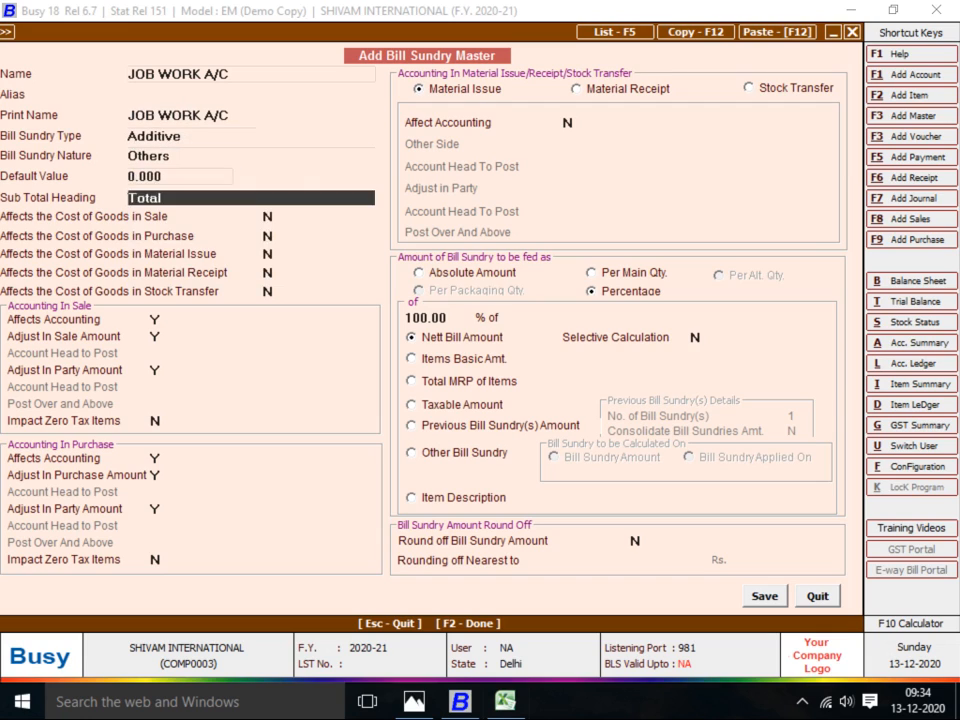
pyautogui.press('Return')
pyautogui.press('Return')
pyautogui.press('Return')
pyautogui.press('Return')
pyautogui.press('Return')
pyautogui.press('y')
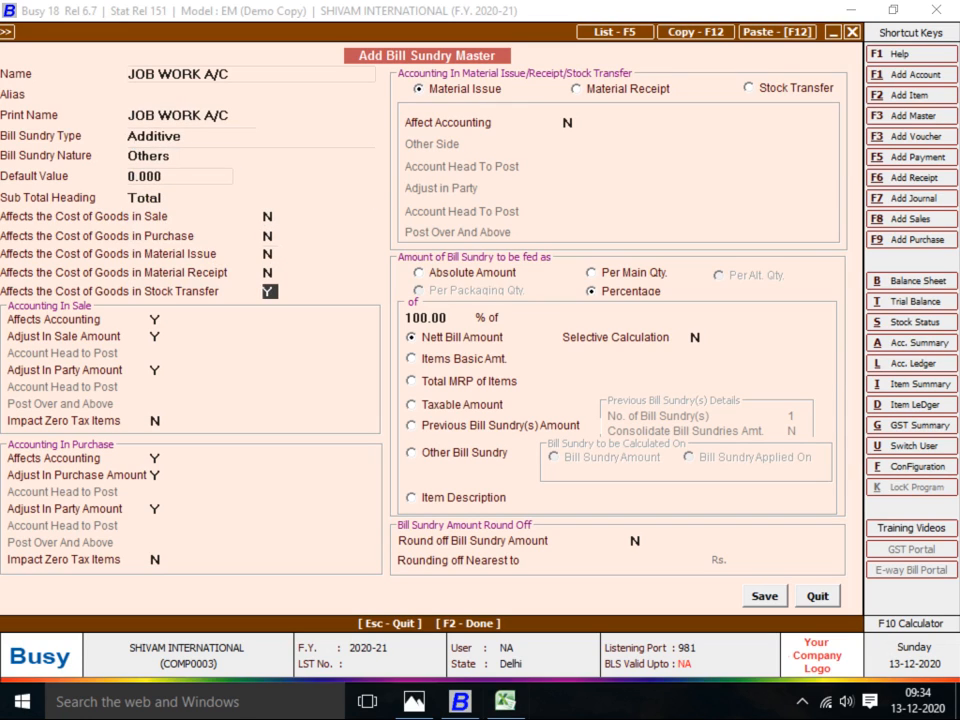
pyautogui.press('Return')
pyautogui.press('Return')
pyautogui.press('Return')
pyautogui.press('Return')
pyautogui.press('Return')
pyautogui.press('Return')
pyautogui.press('Return')
pyautogui.press('Return')
pyautogui.press('Return')
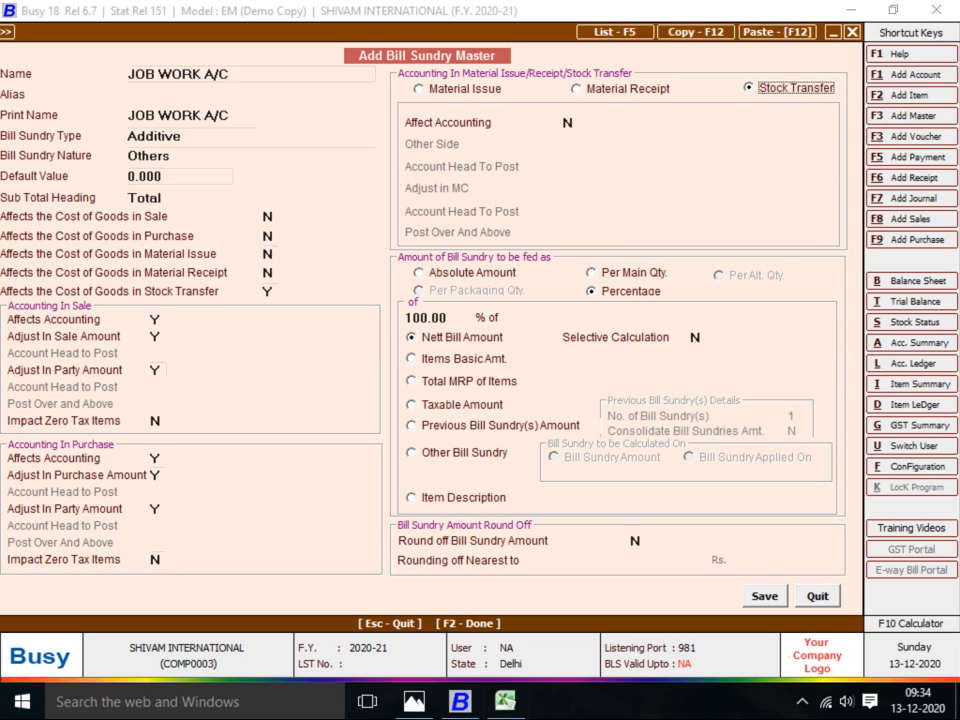
pyautogui.press('Return')
pyautogui.press('y')
pyautogui.press('Return')
pyautogui.press('Return')
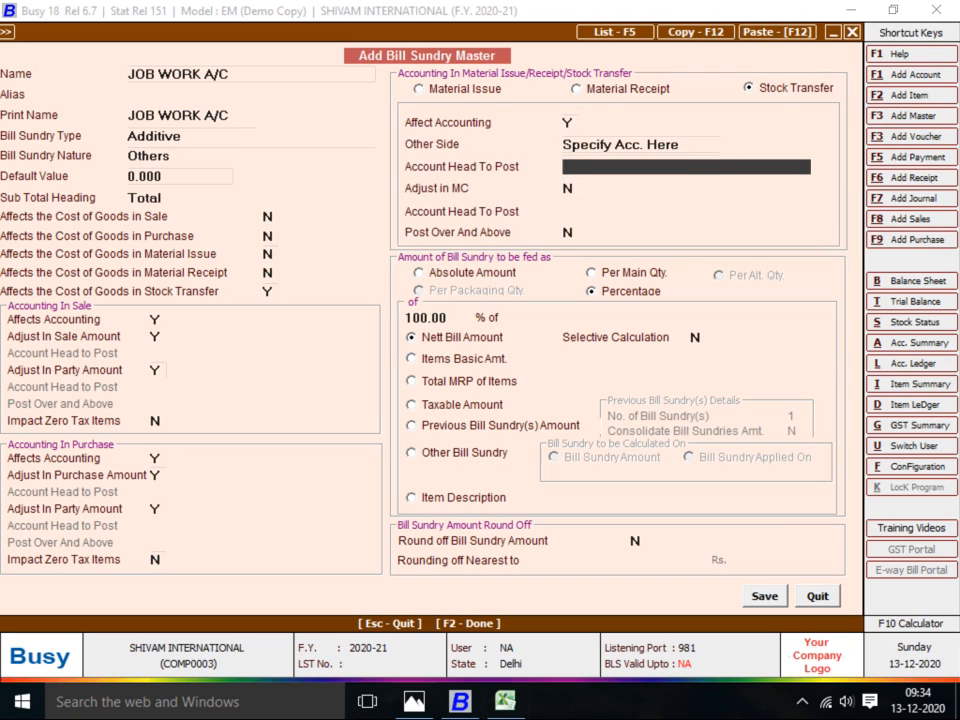
# Create the posting account JOB WORK A/C under Expenses (Direct/Mfg.)
pyautogui.write('JOB')
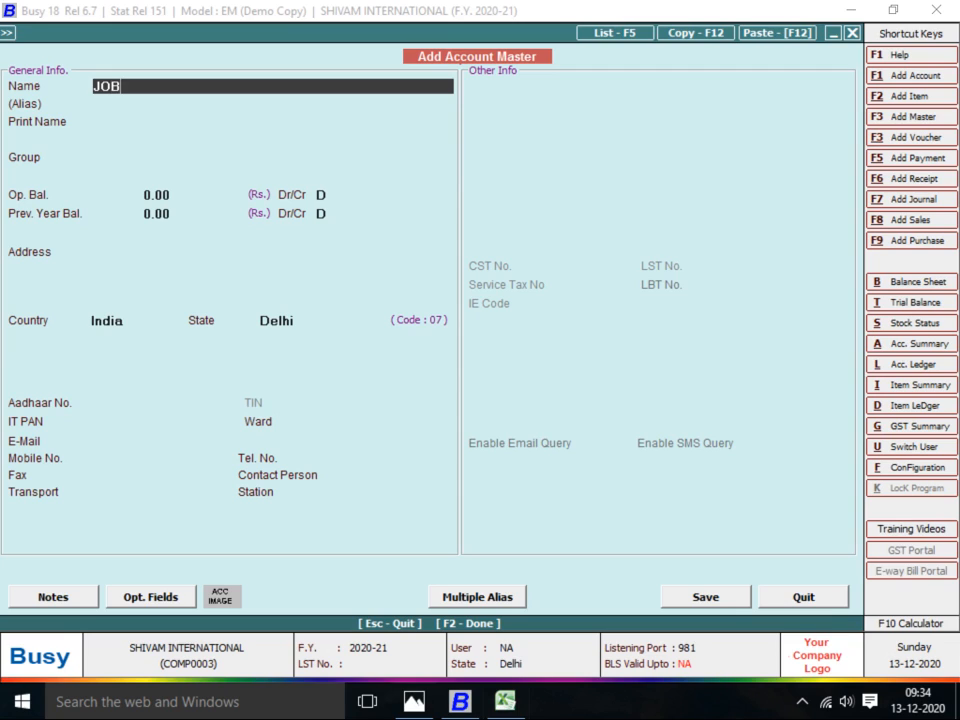
pyautogui.write(' WORK A/C')
pyautogui.press('Return')
pyautogui.press('Return')
pyautogui.write('E')
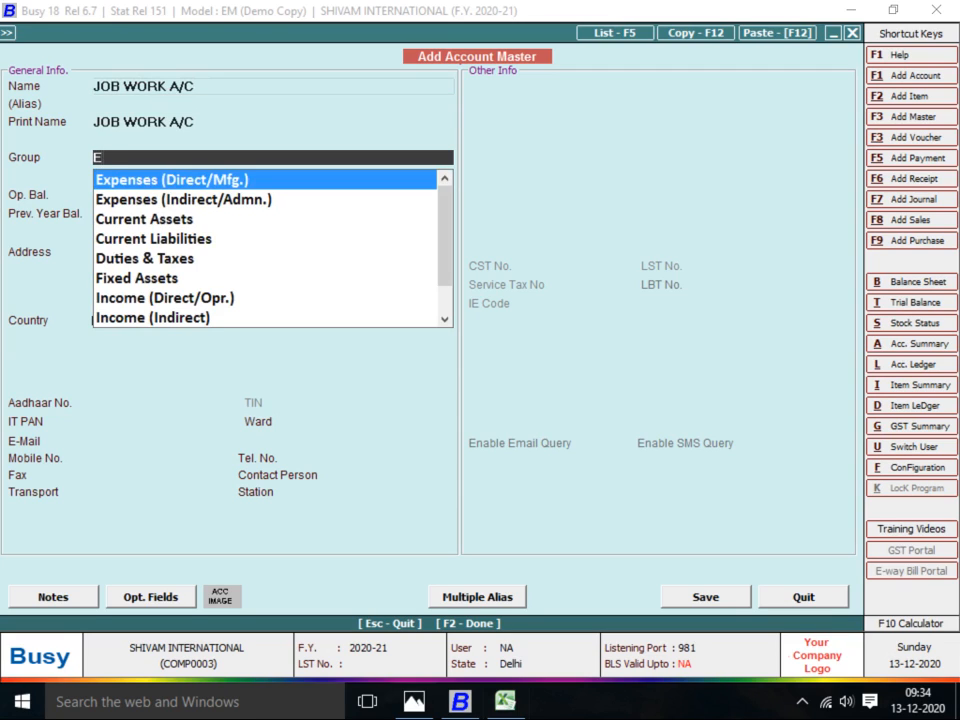
pyautogui.write('X')
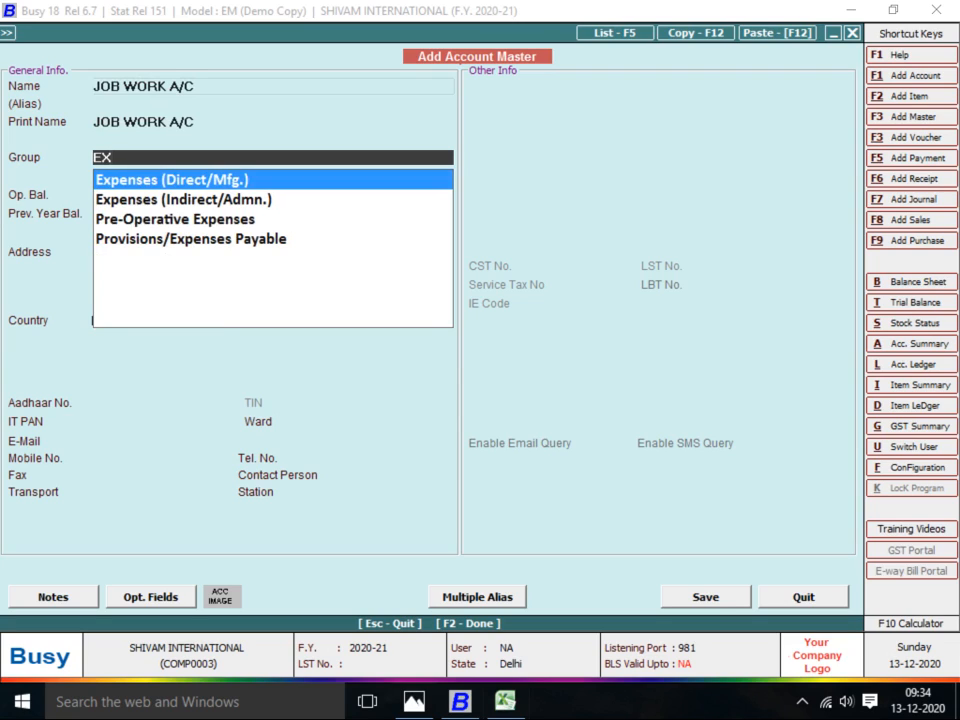
pyautogui.press('Return')
pyautogui.press('Return')
pyautogui.press('Return')
pyautogui.press('Return')
pyautogui.press('Return')
pyautogui.press('Return')
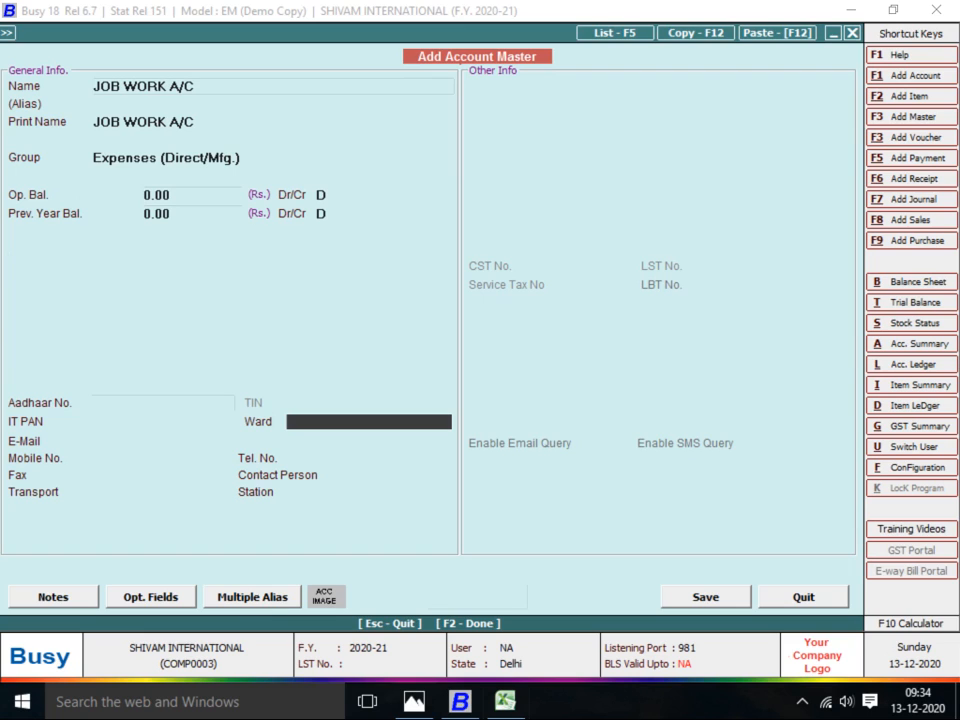
pyautogui.press('F2')
pyautogui.press('Return')
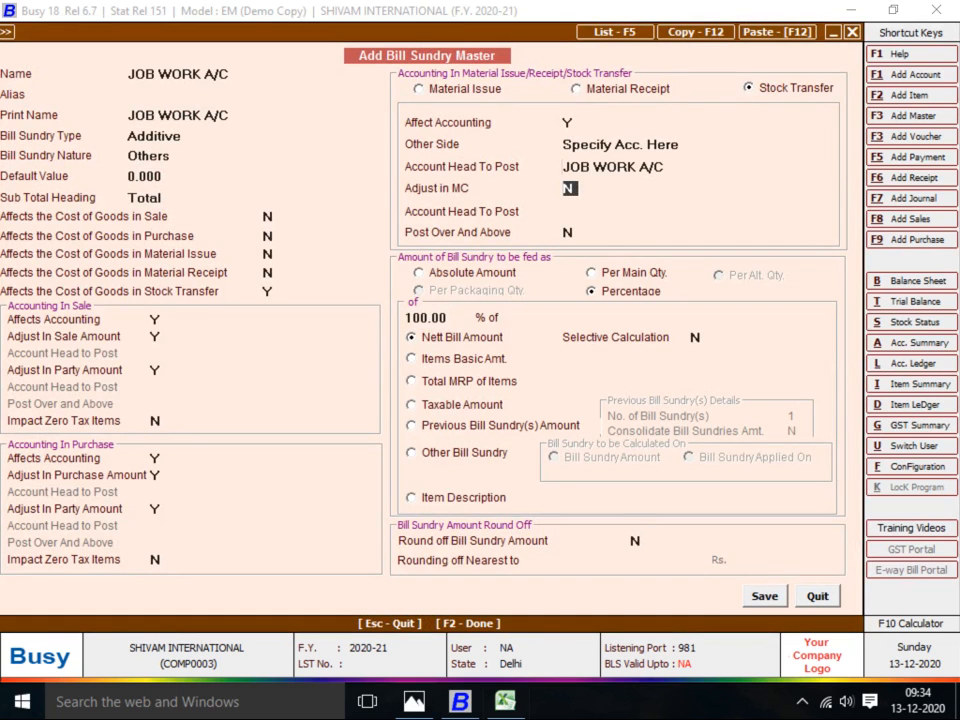
# Set Adjust in MC and Post Over And Above to Y, charge Per Main Qty., and save
pyautogui.write('y')
pyautogui.press('Return')
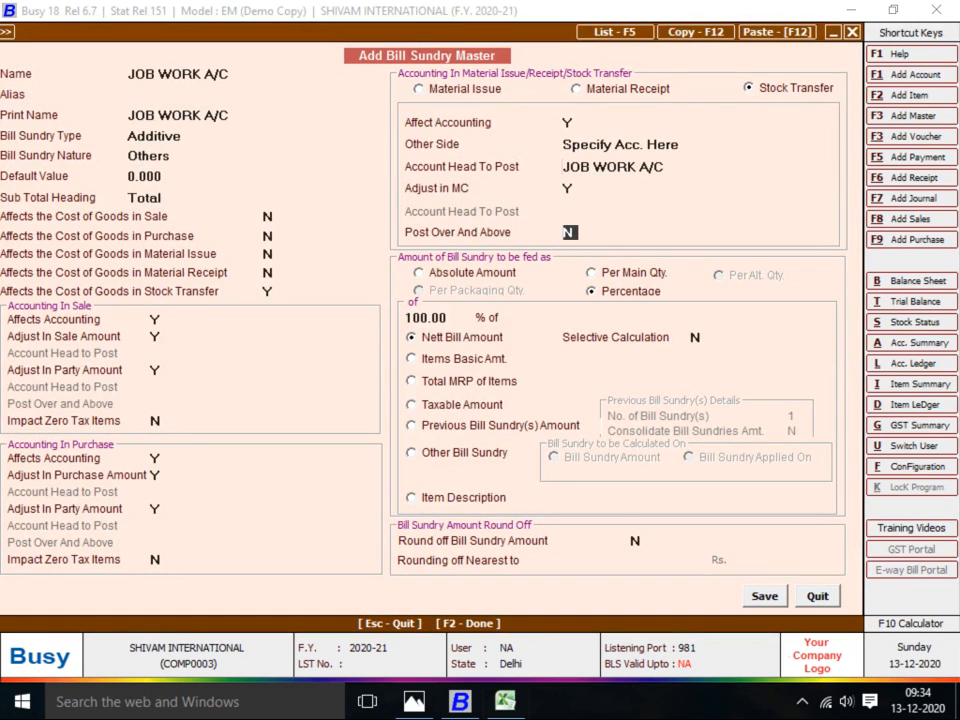
pyautogui.write('y')
pyautogui.press('Return')
pyautogui.press('Up')
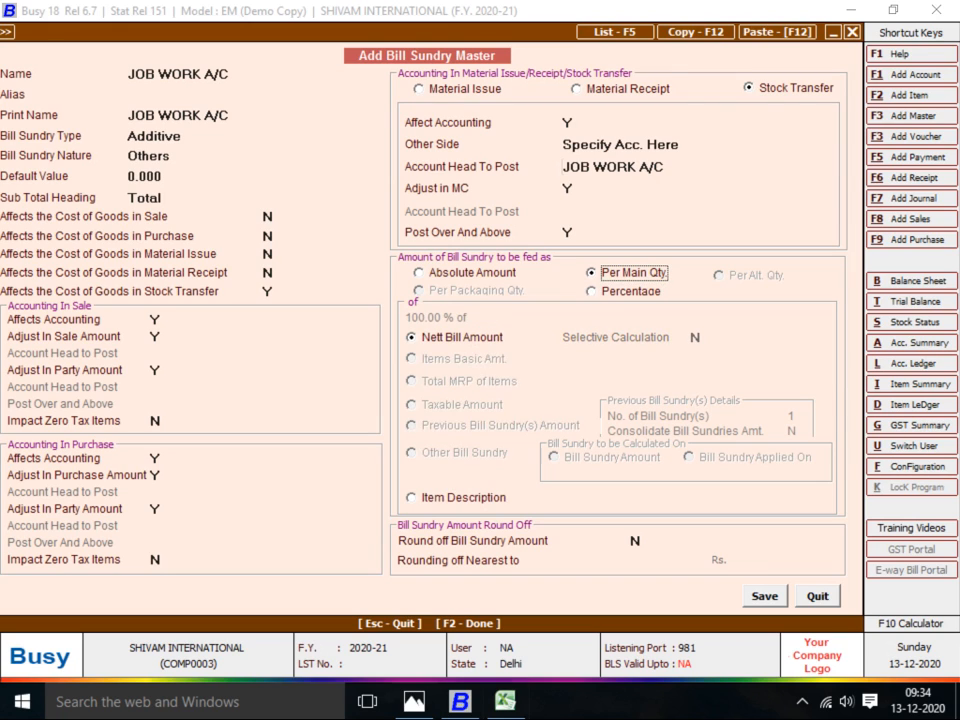
pyautogui.press('F2')
pyautogui.press('Return')
pyautogui.press('Return')
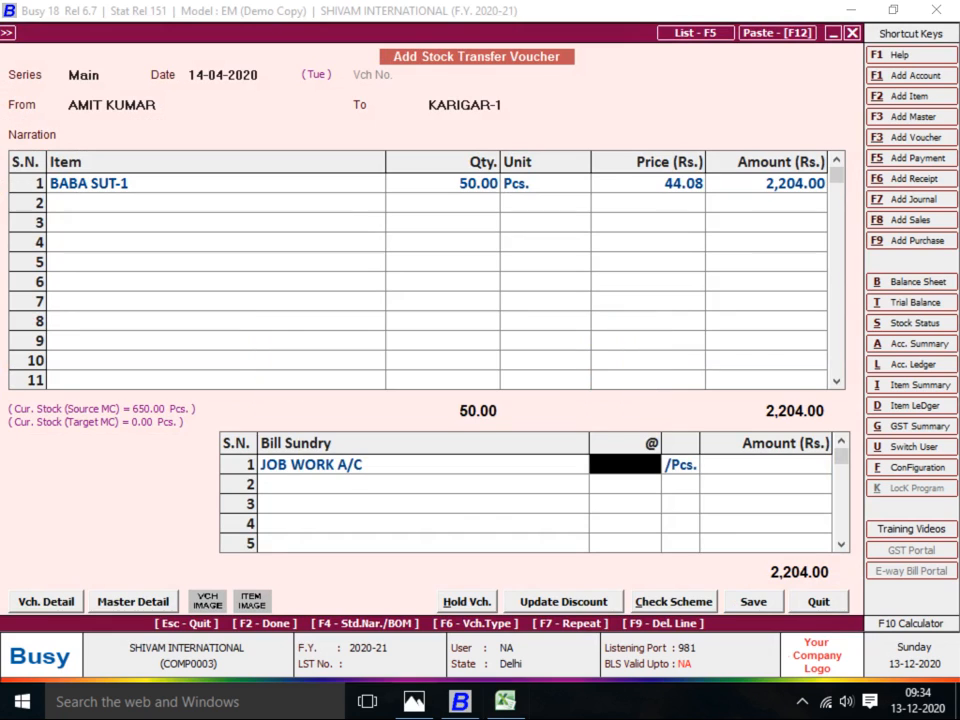
# Charge JOB WORK A/C at 3 per piece and save the Karigar-1 transfer (2,354.00)
pyautogui.hotkey('alt', 'Tab')
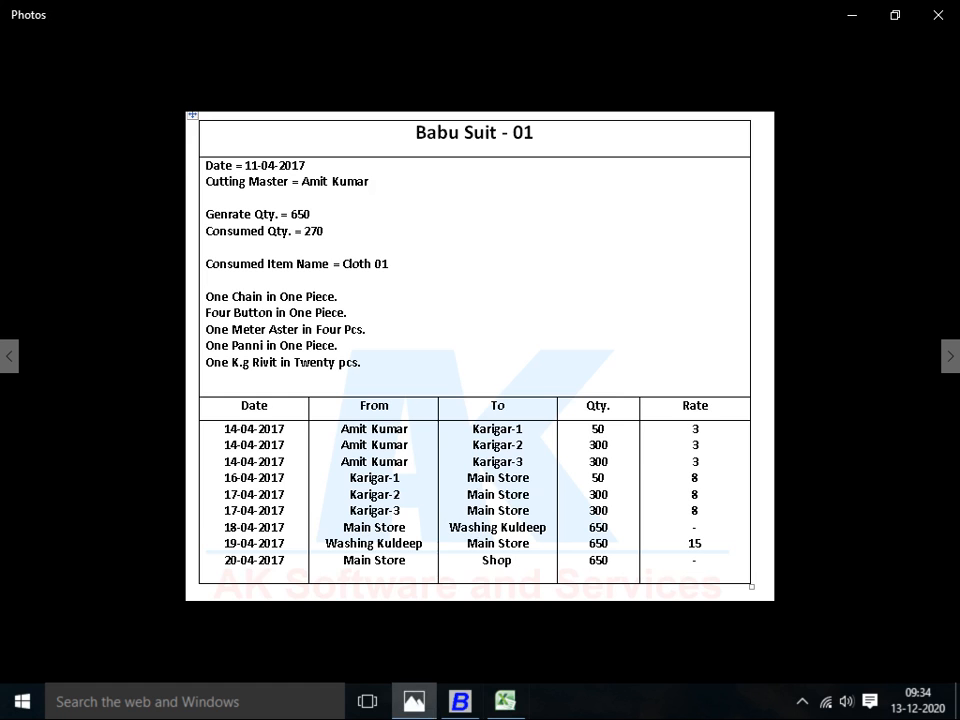
pyautogui.hotkey('alt', 'Tab')
pyautogui.write('3')
pyautogui.press('Return')
pyautogui.press('Return')
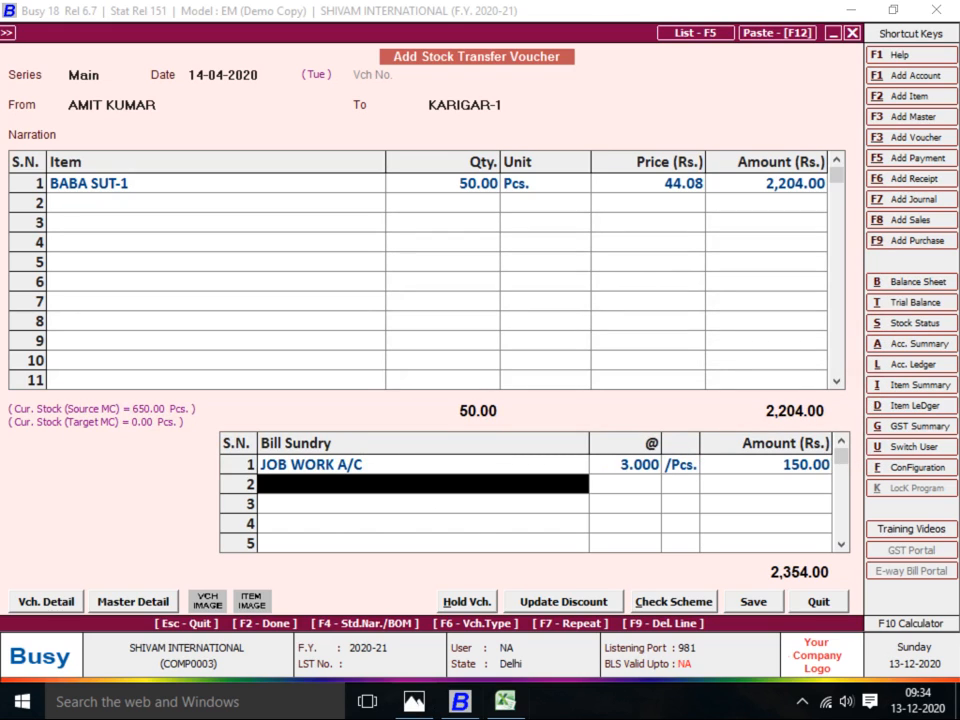
pyautogui.press('F2')
pyautogui.press('Return')
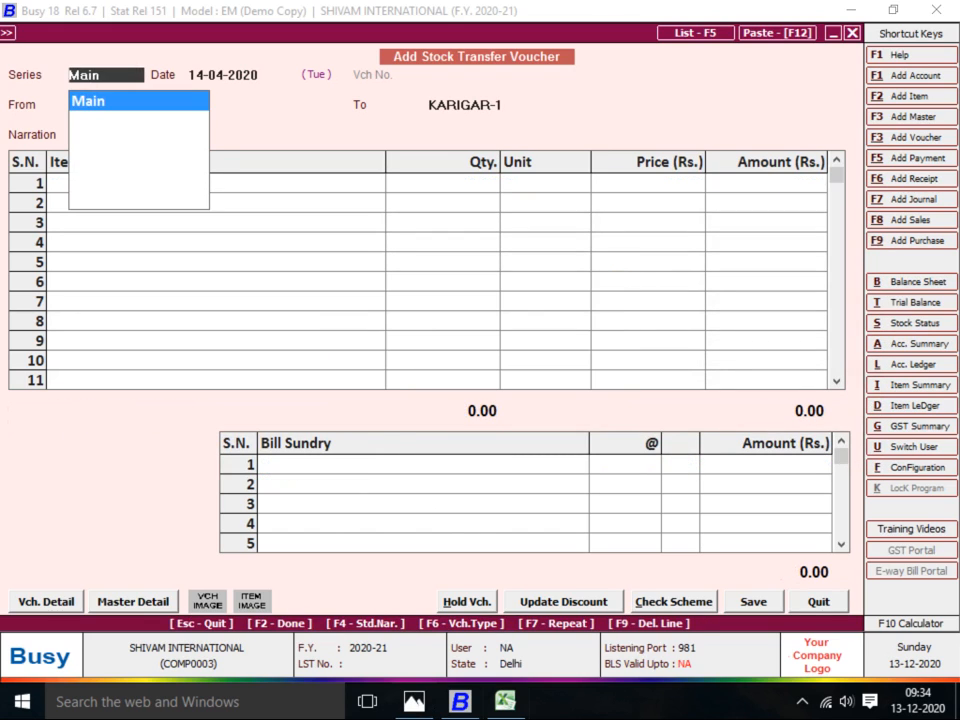
pyautogui.press('Return')
pyautogui.press('Return')
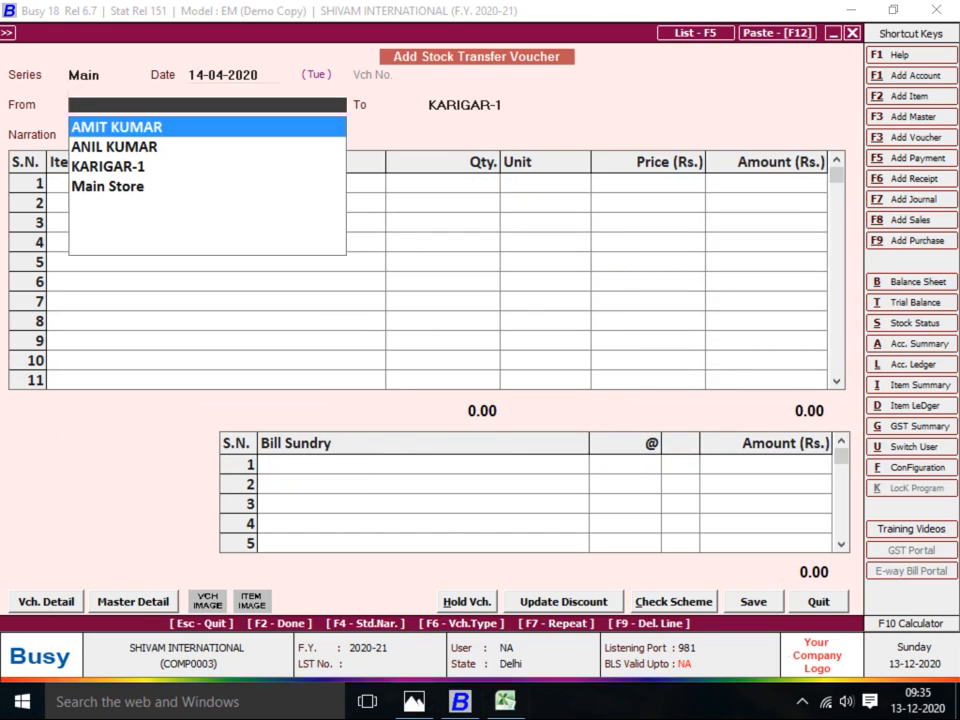
# In the new transfer voucher, select the same source centre and begin a new destination centre
pyautogui.hotkey('alt', 'Tab')
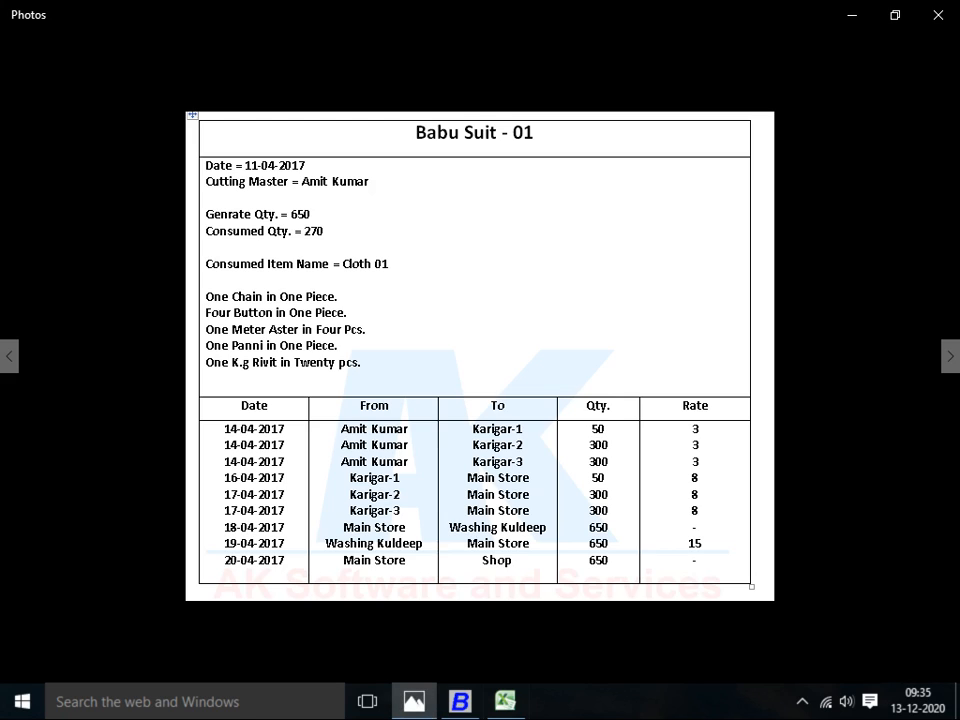
pyautogui.hotkey('alt', 'Tab')
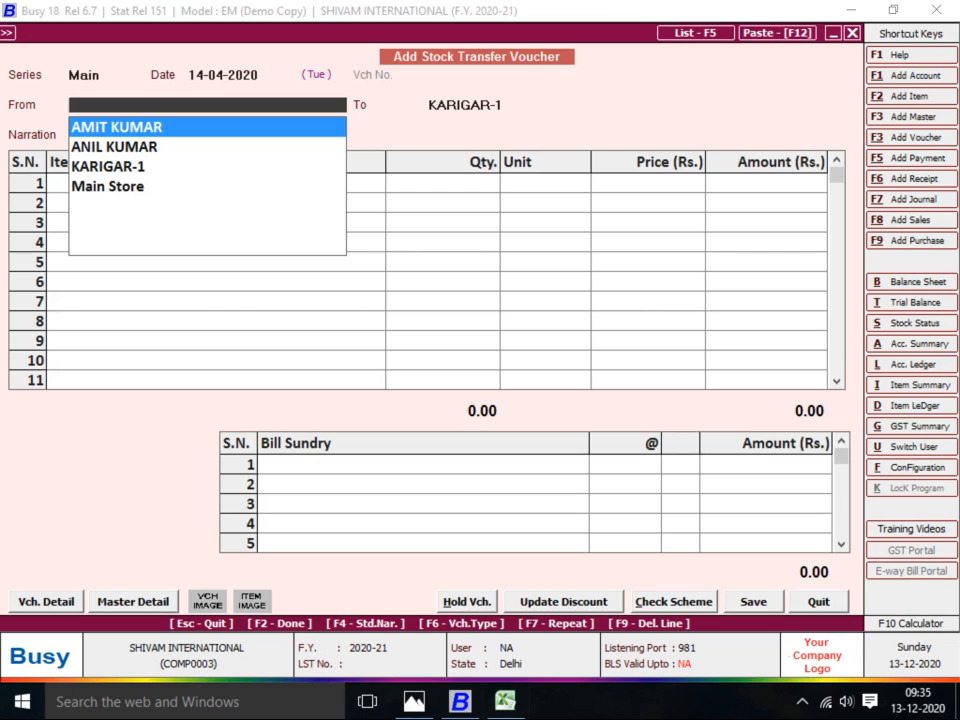
pyautogui.write('AMIT')
pyautogui.press('Return')
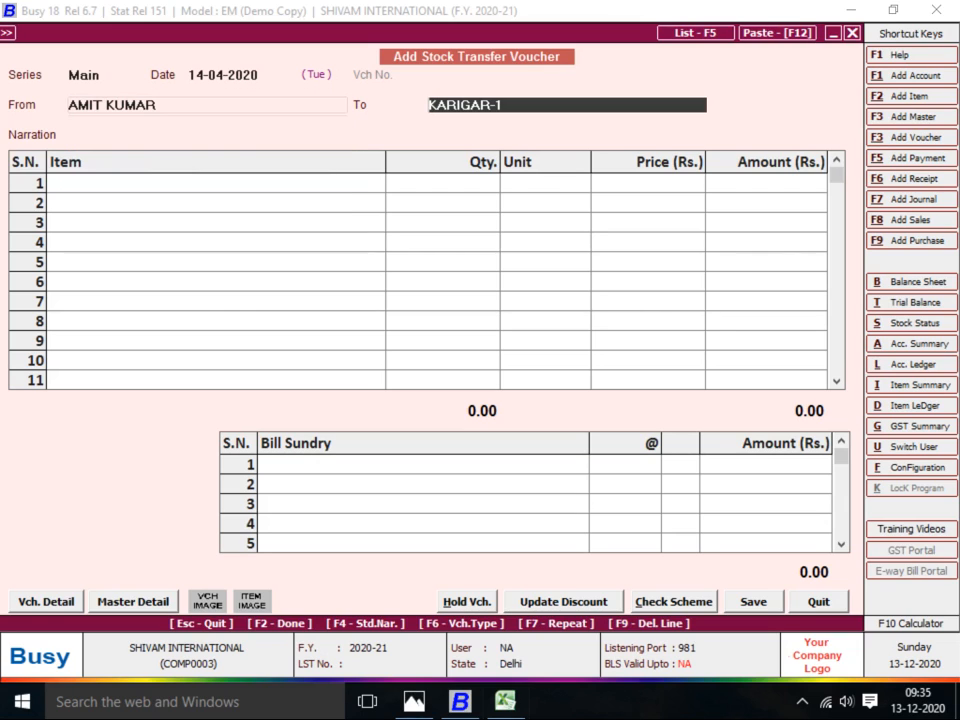
pyautogui.press('F3')
# Name the centre KARIGAR-2 under Production Floors with Accounting in Stock Transfer set to Y
pyautogui.write('GAR')
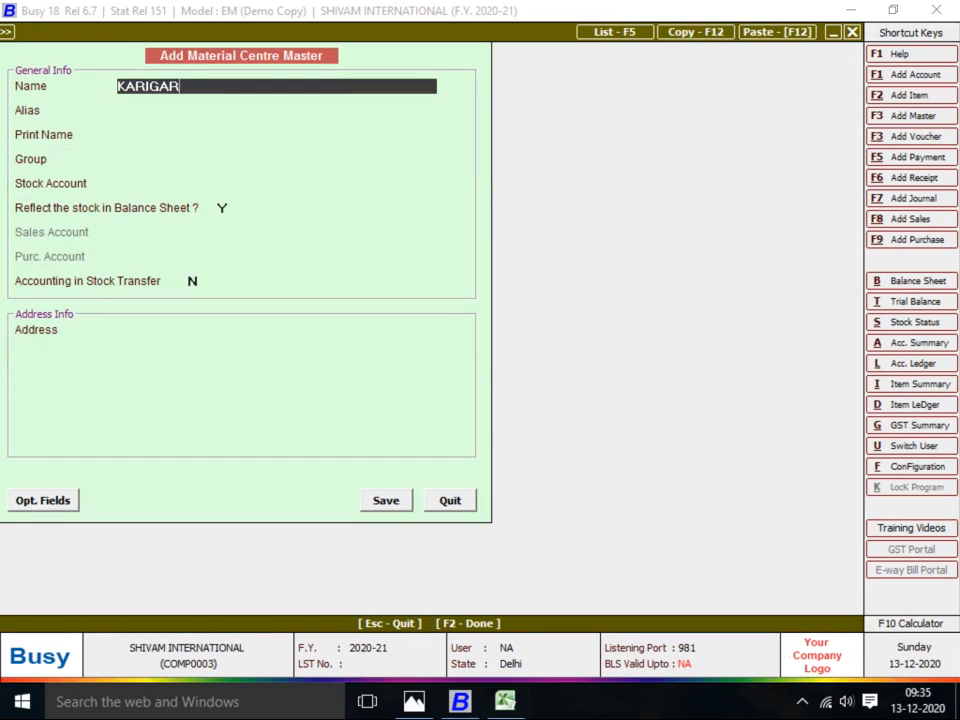
pyautogui.write('-2')
pyautogui.press('Return')
pyautogui.press('Return')
pyautogui.press('Return')
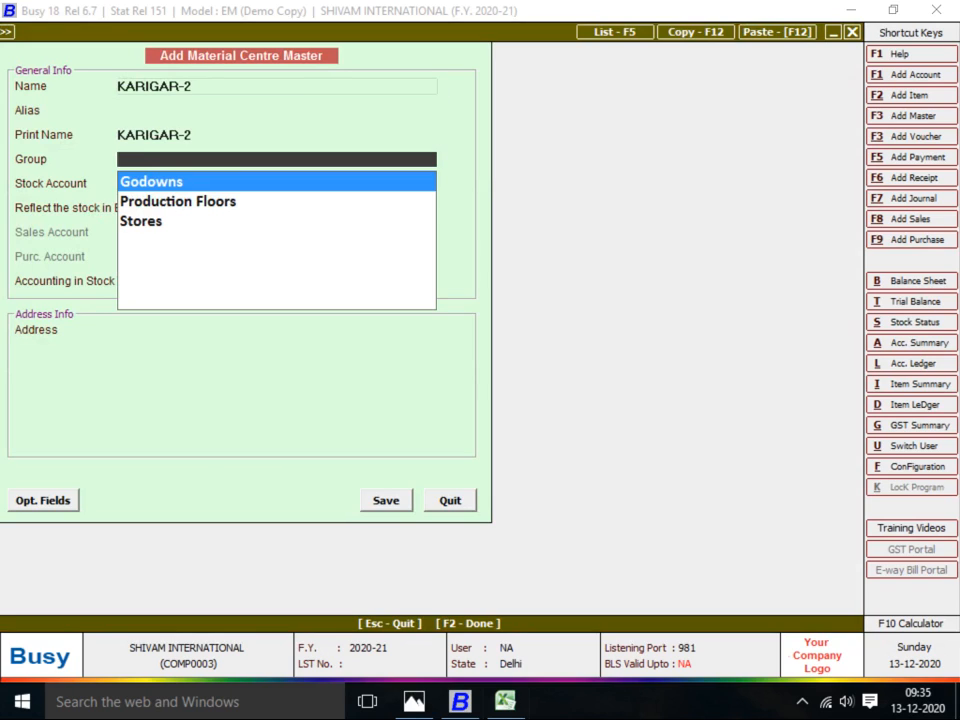
pyautogui.press('Down')
pyautogui.press('Return')
pyautogui.press('Return')
pyautogui.press('Return')
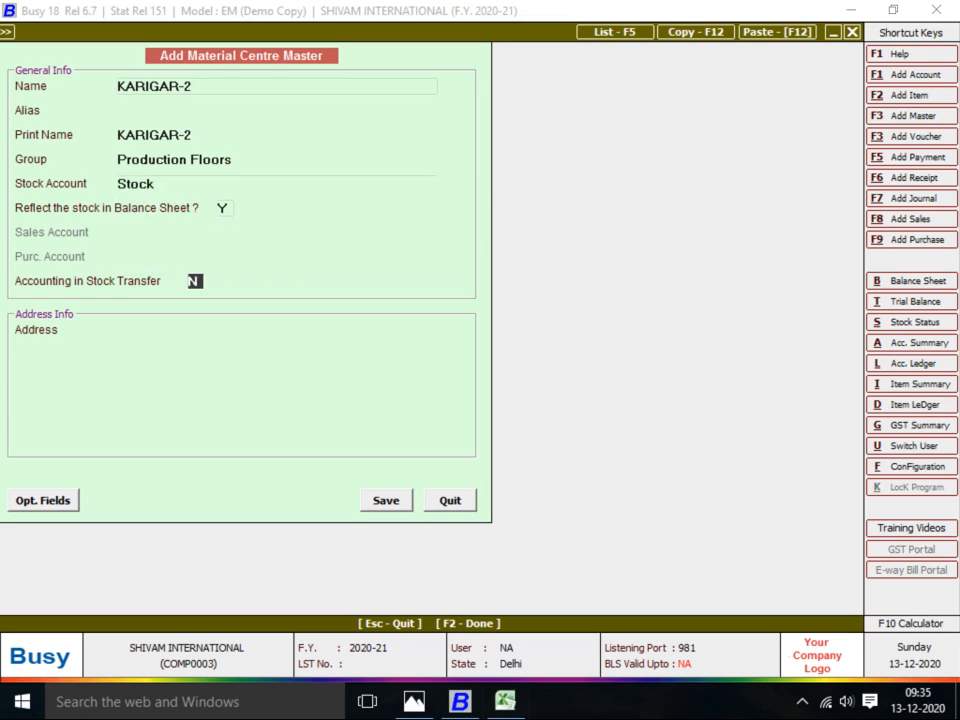
pyautogui.write('Y')
# Create a KARIGAR-2 account under JOB WORKER with bill-by-bill balancing off and save it
pyautogui.hotkey('alt', 'f1')
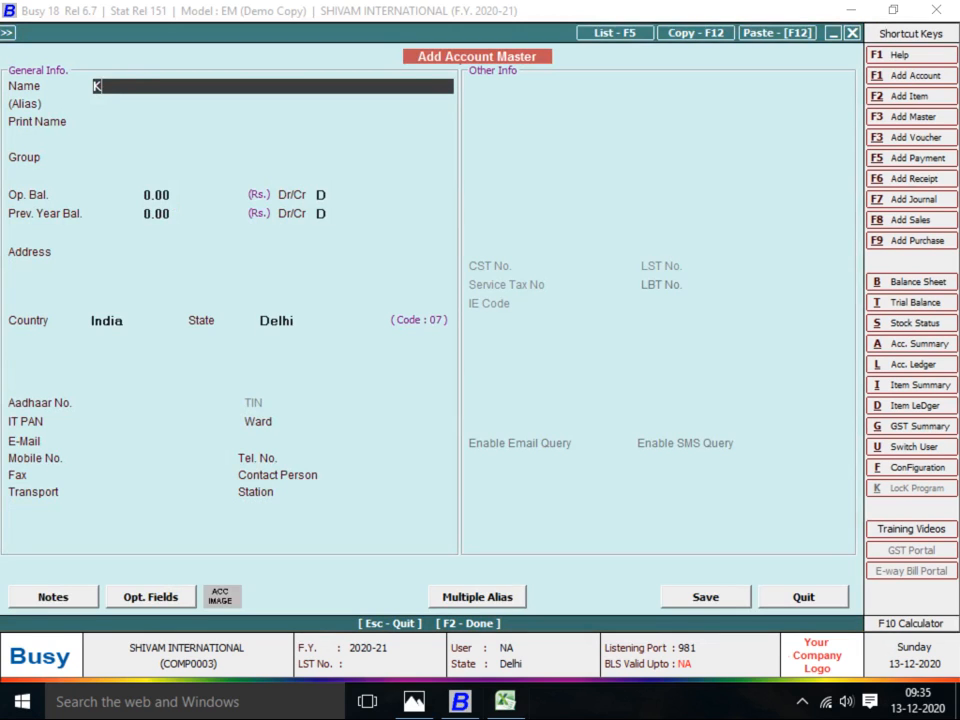
pyautogui.write('KARIGAR-2')
pyautogui.press('Return')
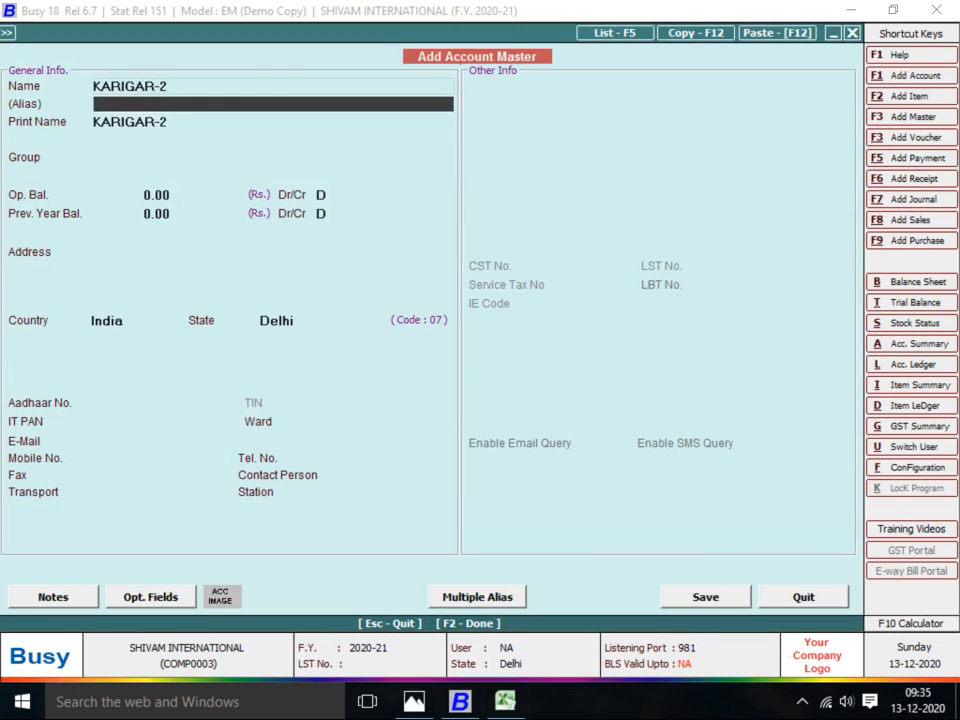
pyautogui.press('Return')
pyautogui.press('Return')
pyautogui.write('JOB')
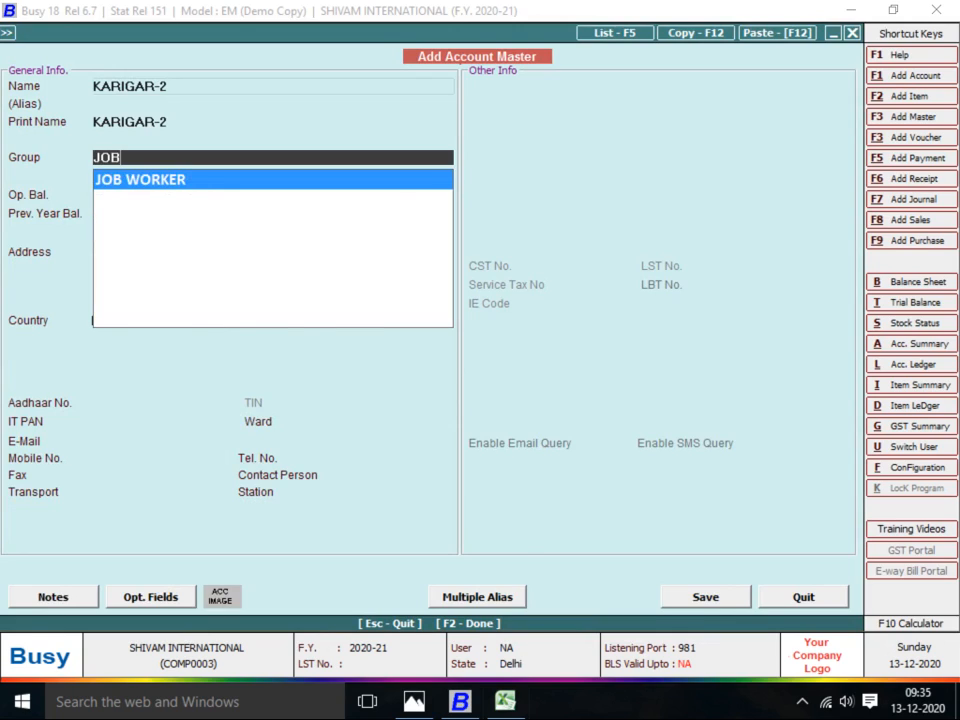
pyautogui.press('Return')
pyautogui.press('Return')
pyautogui.press('Return')
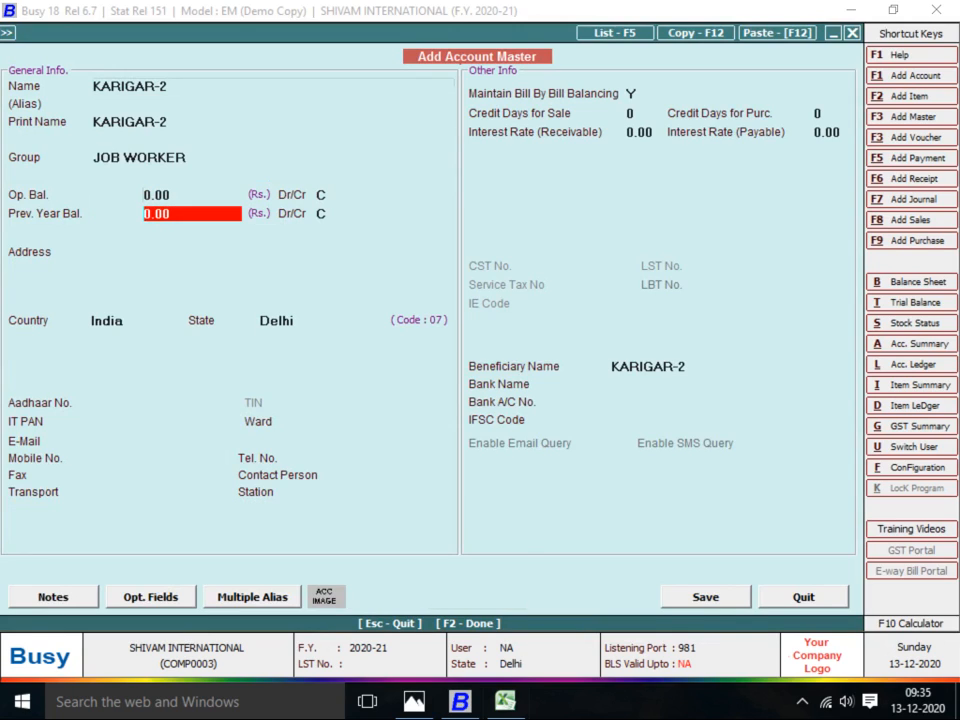
pyautogui.press('Return')
pyautogui.write('N')
pyautogui.press('Return')
pyautogui.press('Return')
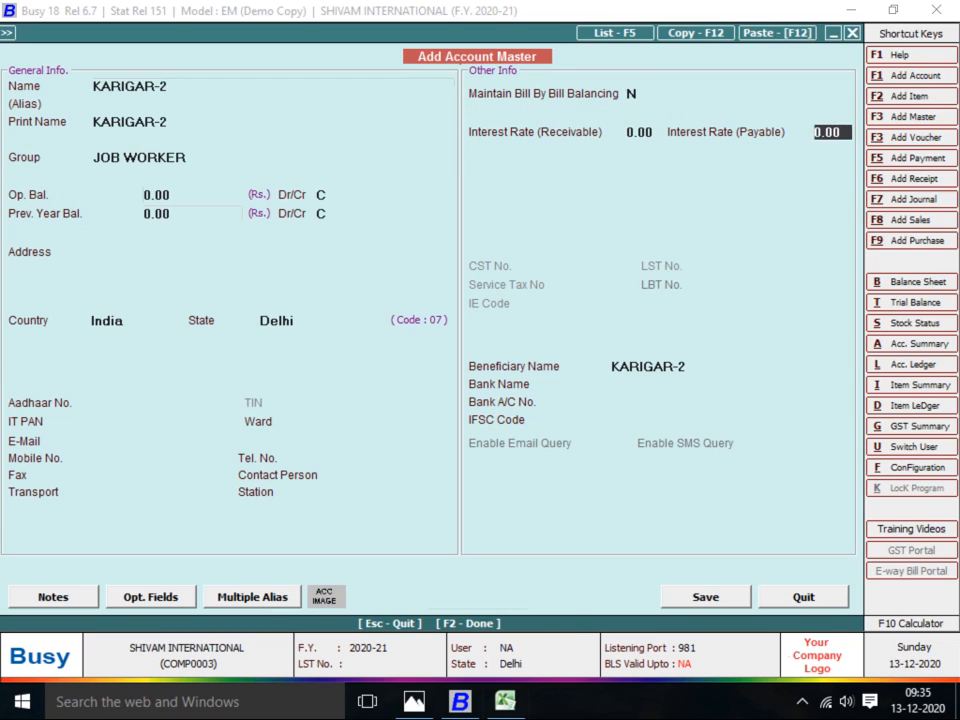
pyautogui.press('Return')
pyautogui.press('Return')
pyautogui.press('Return')
pyautogui.press('Return')
pyautogui.press('Return')
pyautogui.press('Return')
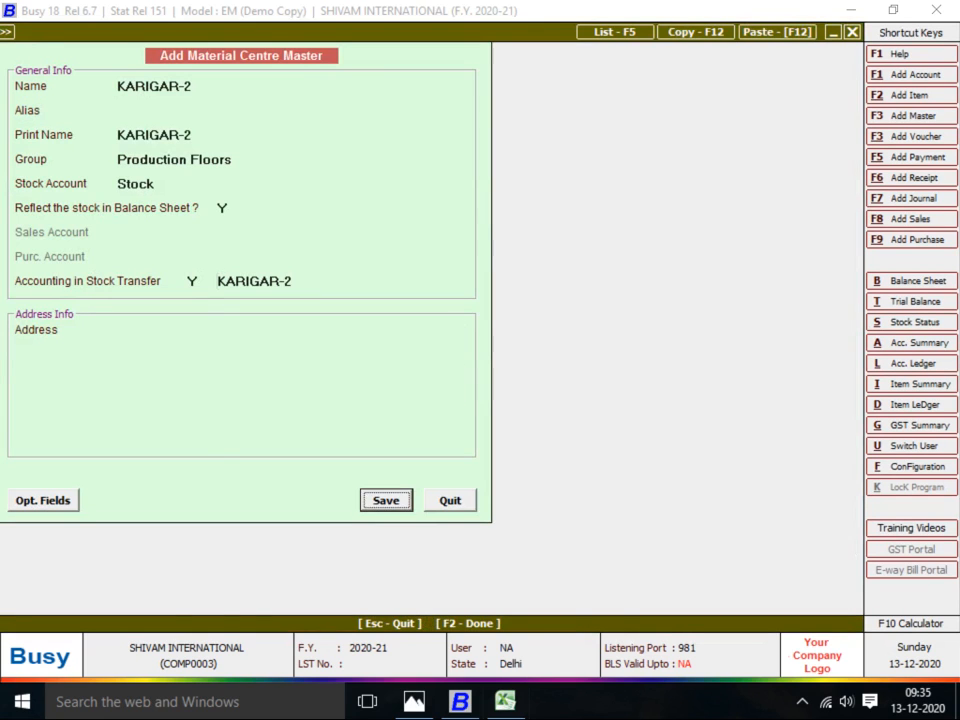
pyautogui.press('Return')
pyautogui.press('Return')
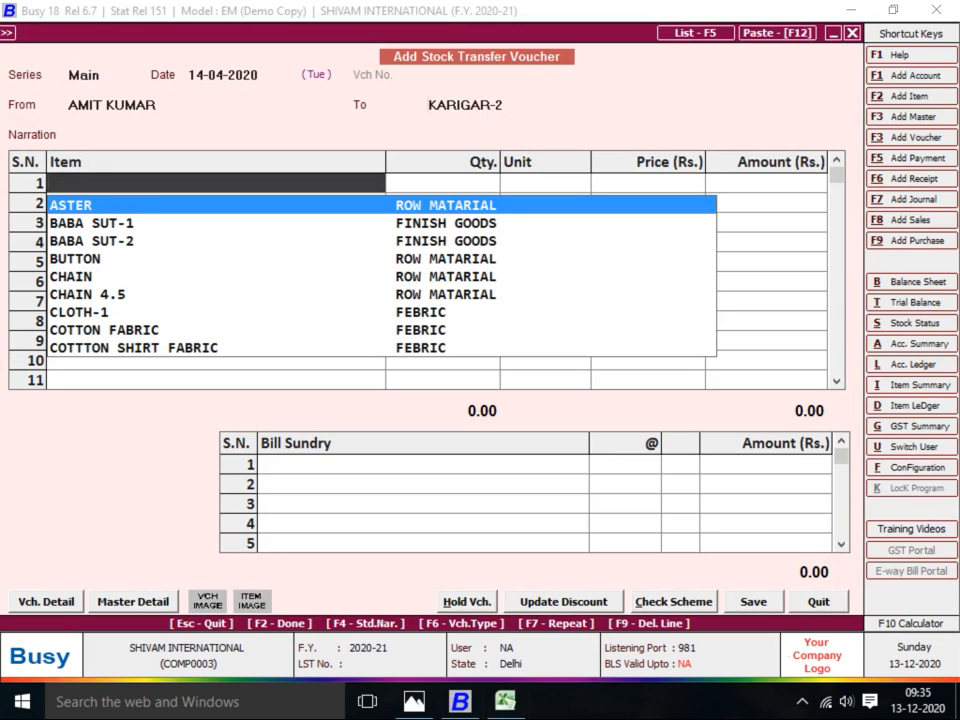
# Add 300 Pcs of BABA SUT-1 (13,224.00), then view the Babu Suit table in Photos
pyautogui.write('1')
pyautogui.press('Return')
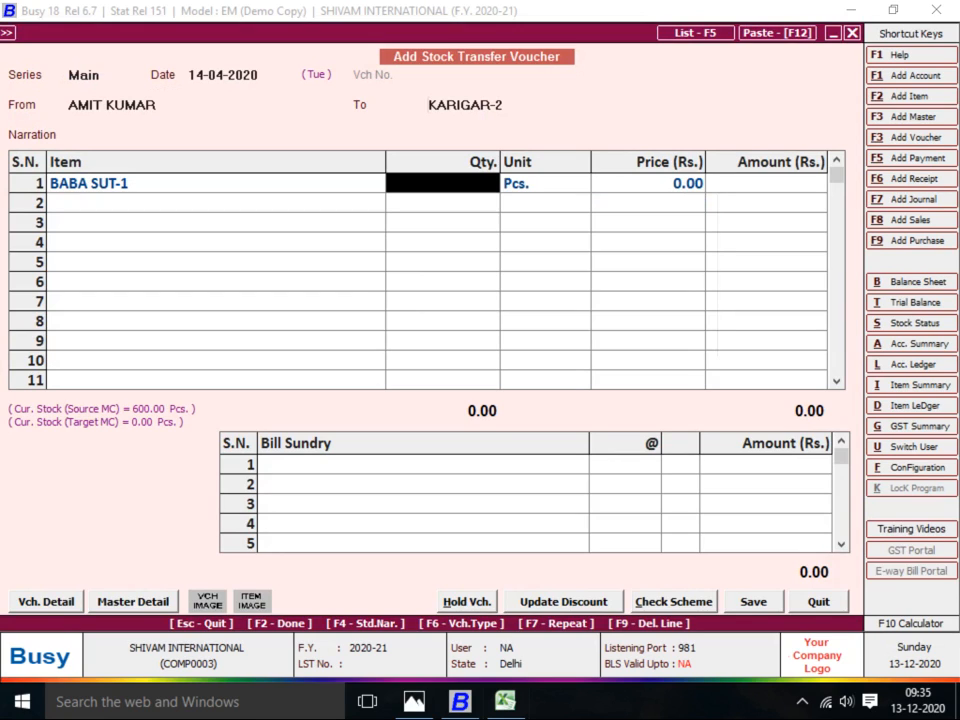
pyautogui.write('300')
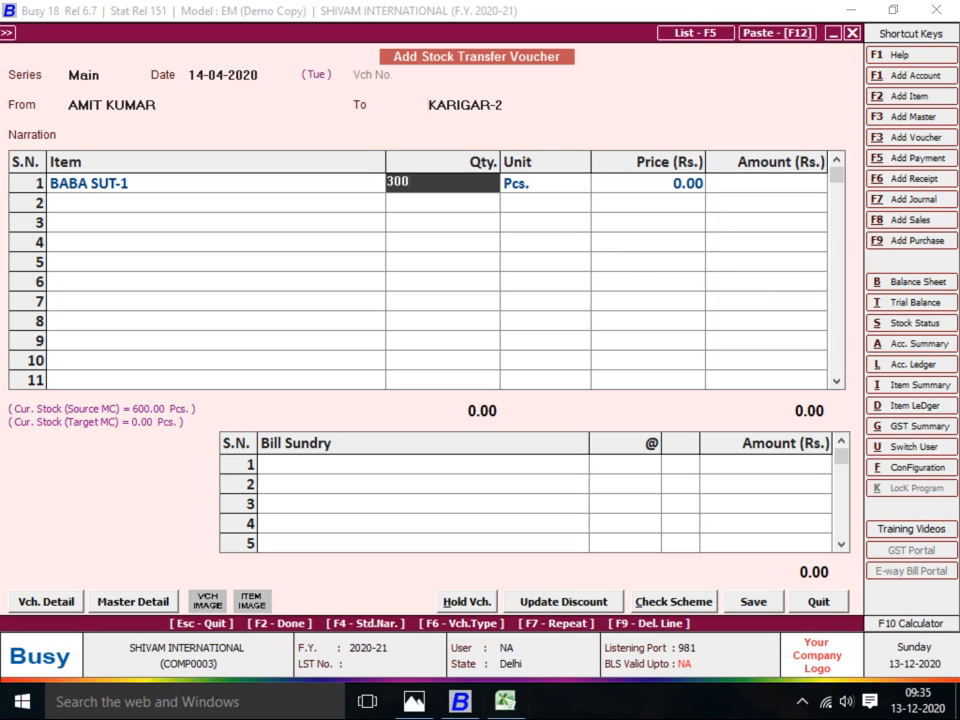
pyautogui.press('Return')
pyautogui.press('Return')
pyautogui.press('Return')
pyautogui.press('Return')
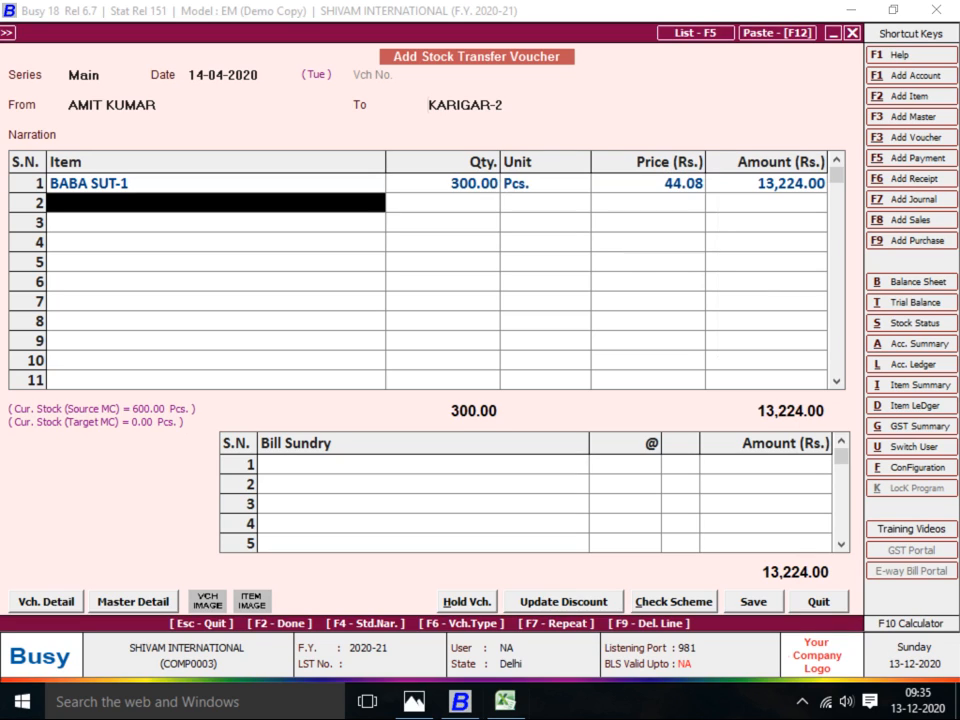
pyautogui.hotkey('alt', 'Tab')
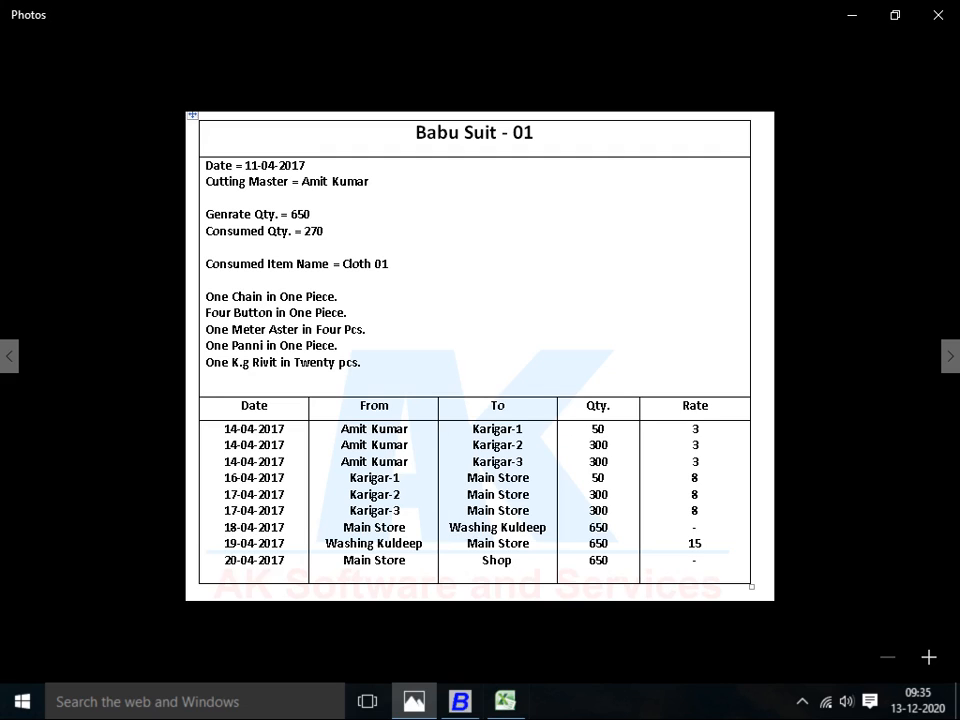
# Add a JOB WORK A/C charge of 3 per piece to the BABA SUT-1 voucher and save it at 14,124.00
pyautogui.hotkey('alt', 'Tab')
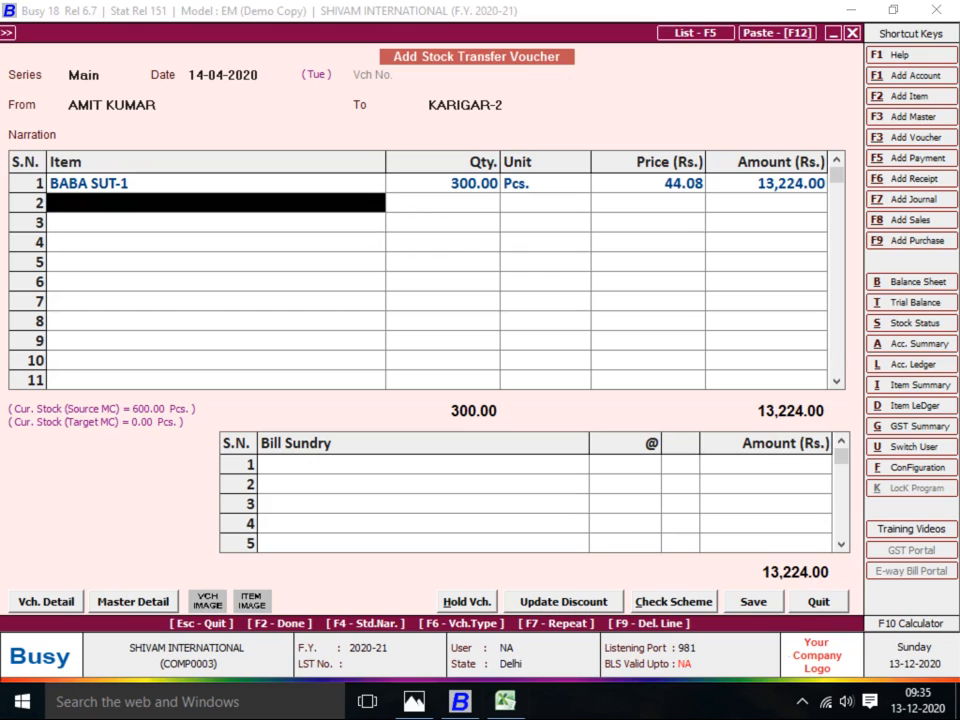
pyautogui.press('Return')
pyautogui.press('Return')
pyautogui.write('3')
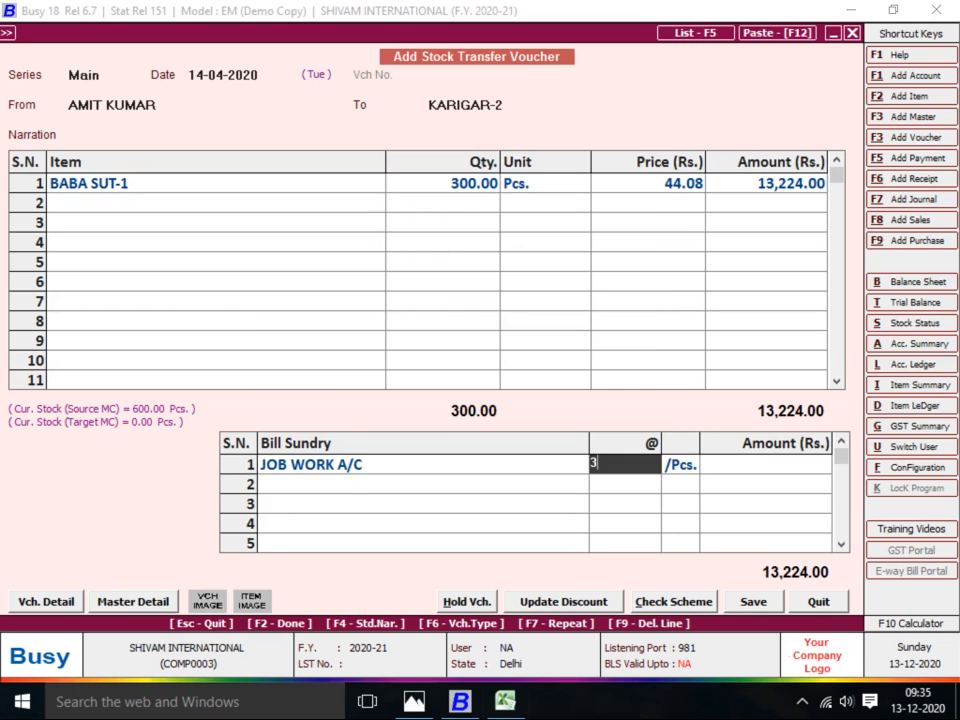
pyautogui.press('Return')
pyautogui.press('Return')
pyautogui.press('Return')
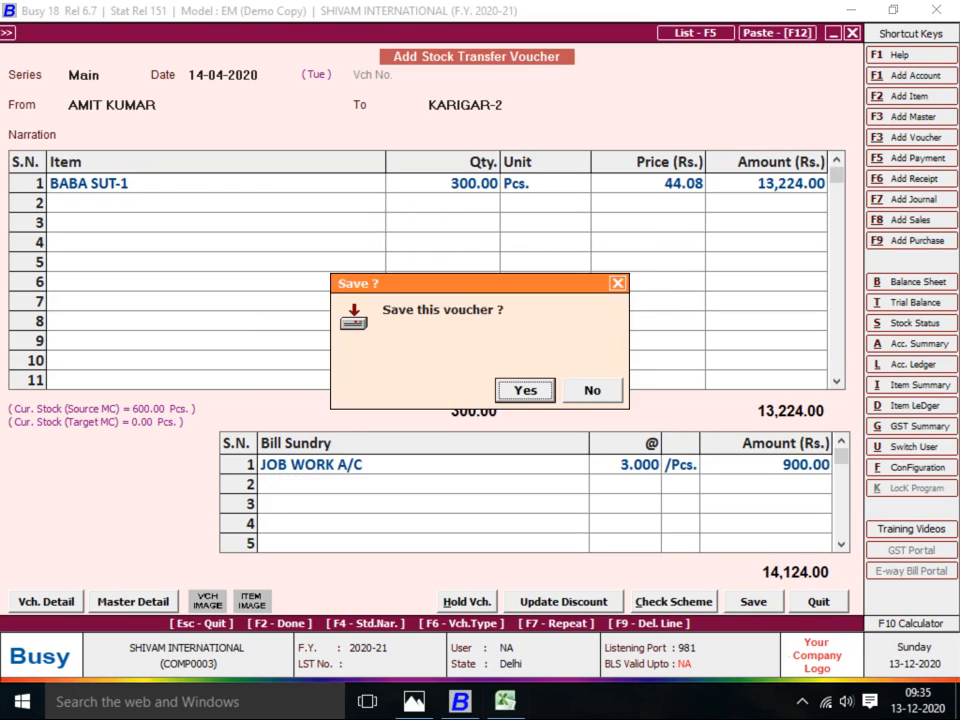
pyautogui.press('Return')
pyautogui.press('Return')
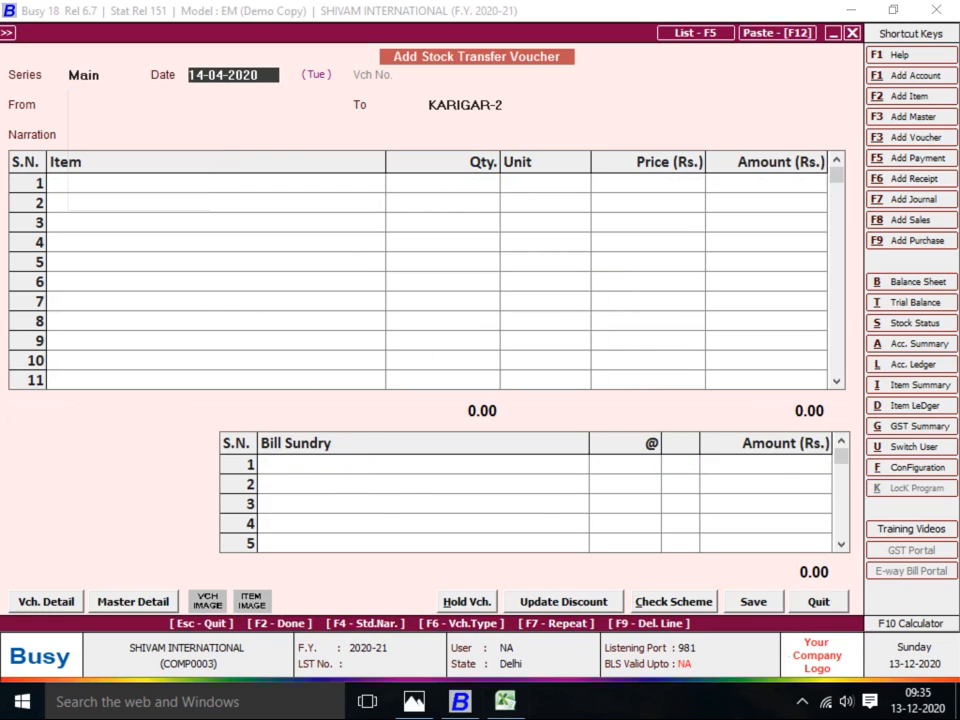
pyautogui.hotkey('alt', 'Tab')
pyautogui.hotkey('alt', 'Tab')
pyautogui.press('Return')
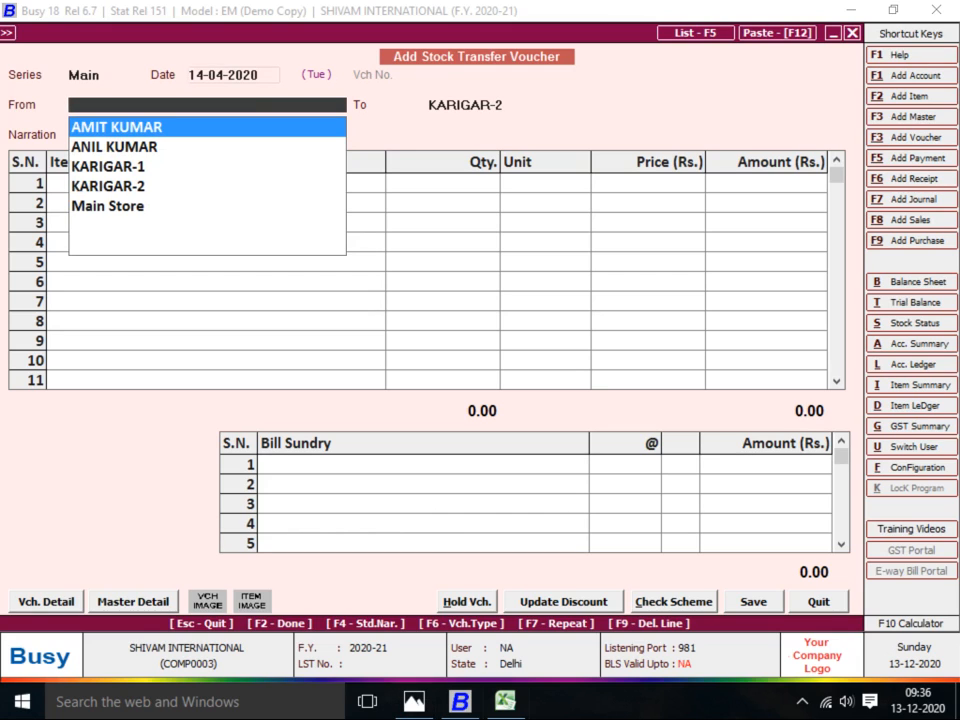
# Name a new destination centre KARIGAR-3 under Production Floors with Accounting in Stock Transfer Y
pyautogui.press('Return')
pyautogui.press('F3')
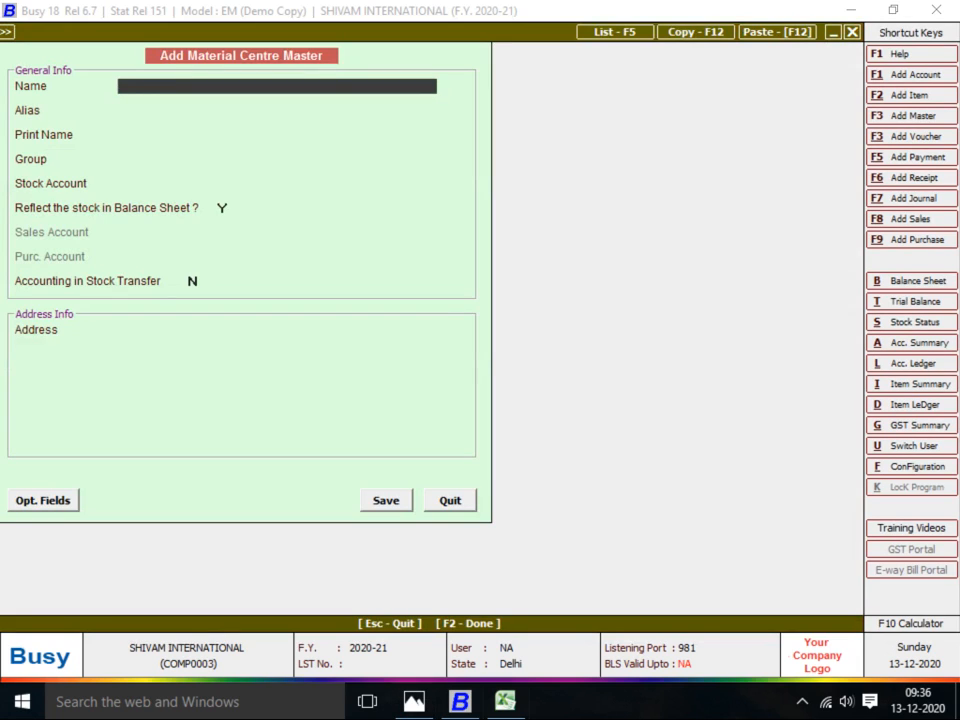
pyautogui.write('KARIGAR-3')
pyautogui.press('Return')
pyautogui.press('Return')
pyautogui.press('Return')
pyautogui.press('Down')
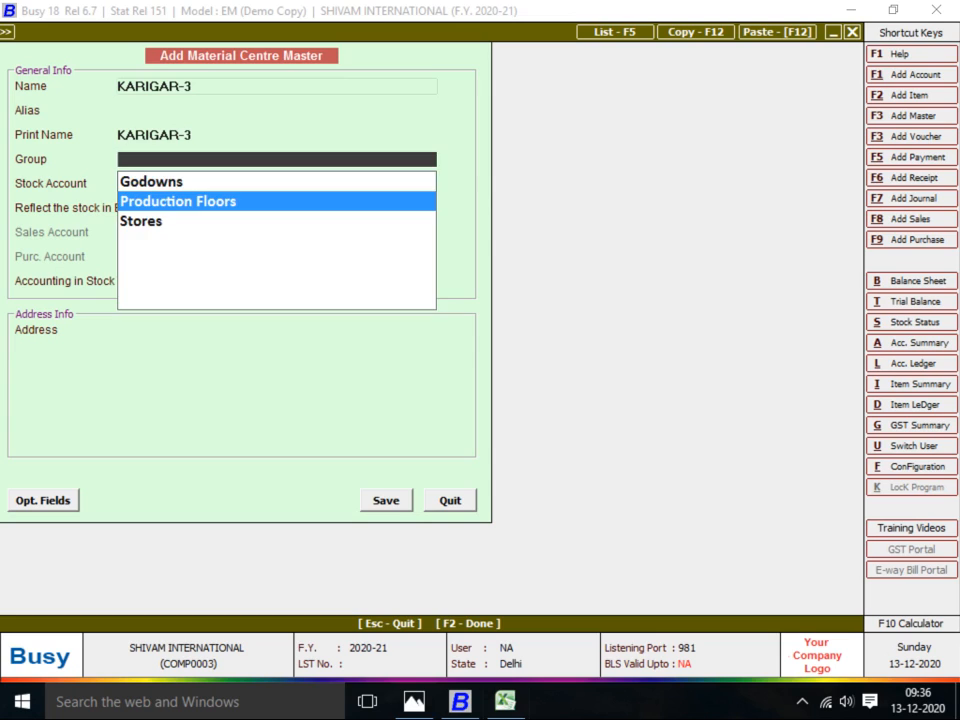
pyautogui.press('Return')
pyautogui.press('Return')
pyautogui.press('Return')
pyautogui.write('Y')
pyautogui.press('Return')
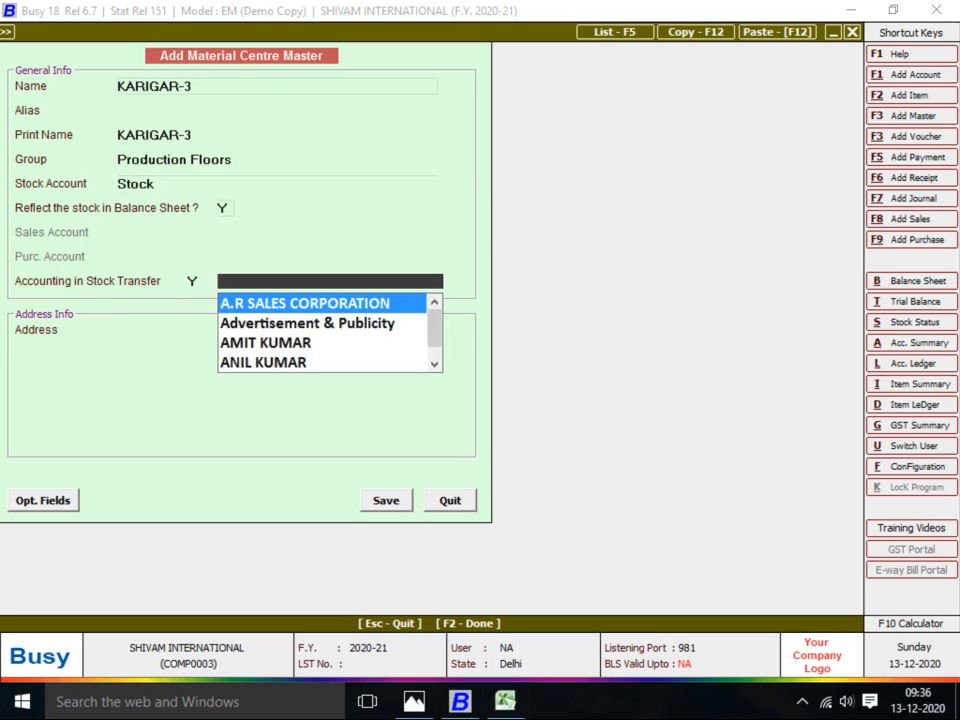
# Create a KARIGAR-3 account under JOB WORKER with bill-by-bill balancing off, then save the centre
pyautogui.press('F3')
pyautogui.write('KARIGAR-3')
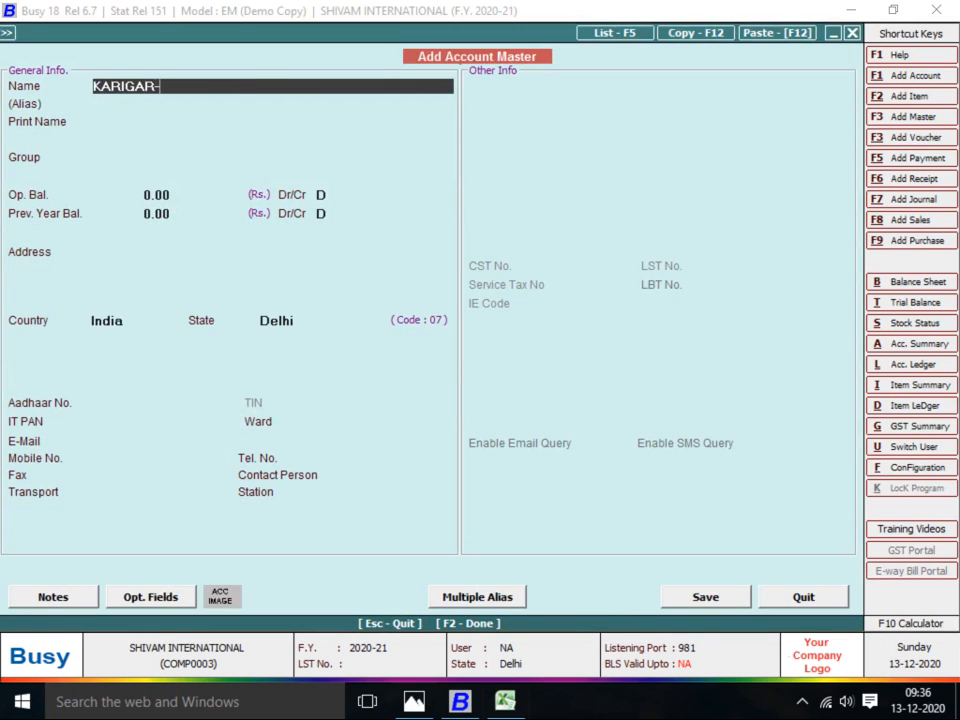
pyautogui.press('Return')
pyautogui.press('Return')
pyautogui.press('Return')
pyautogui.write('S')
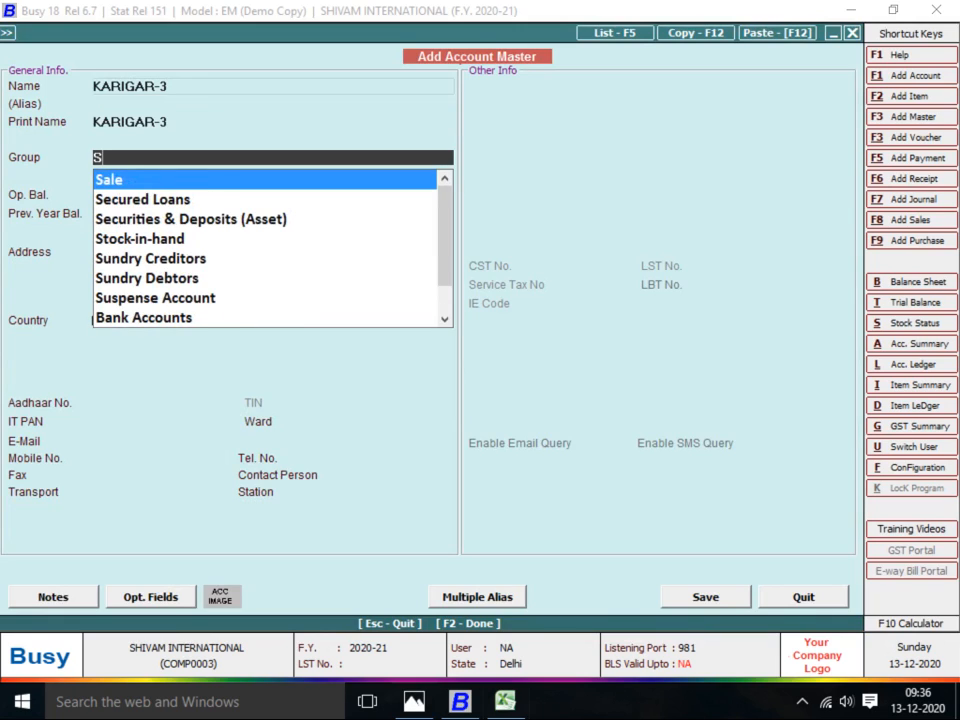
pyautogui.press('BackSpace')
pyautogui.write('K')
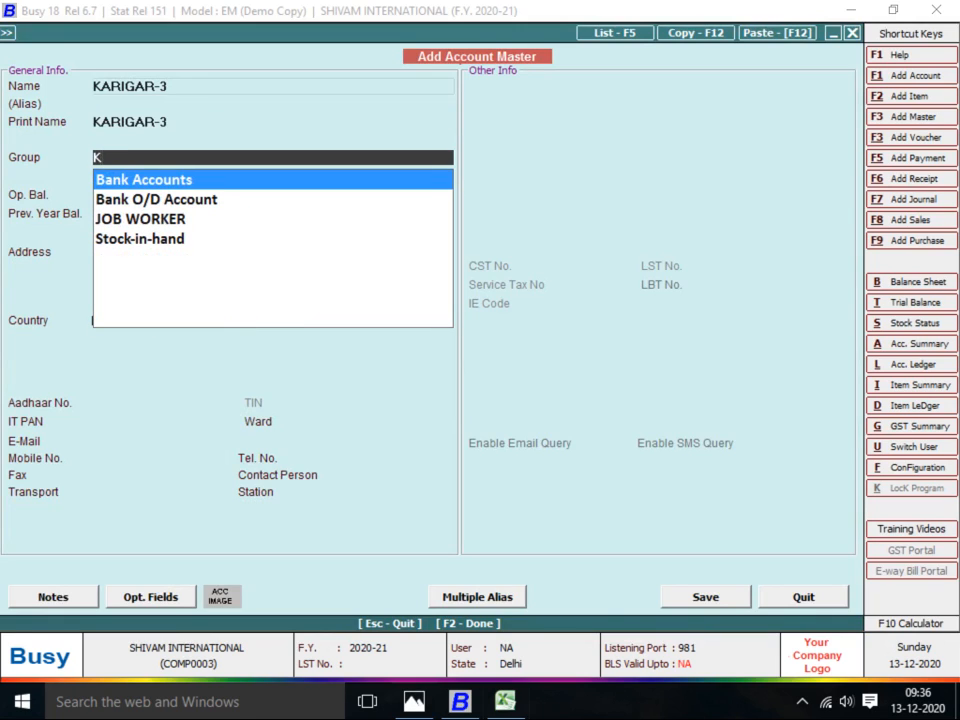
pyautogui.press('Down')
pyautogui.press('Down')
pyautogui.press('Return')
pyautogui.press('Return')
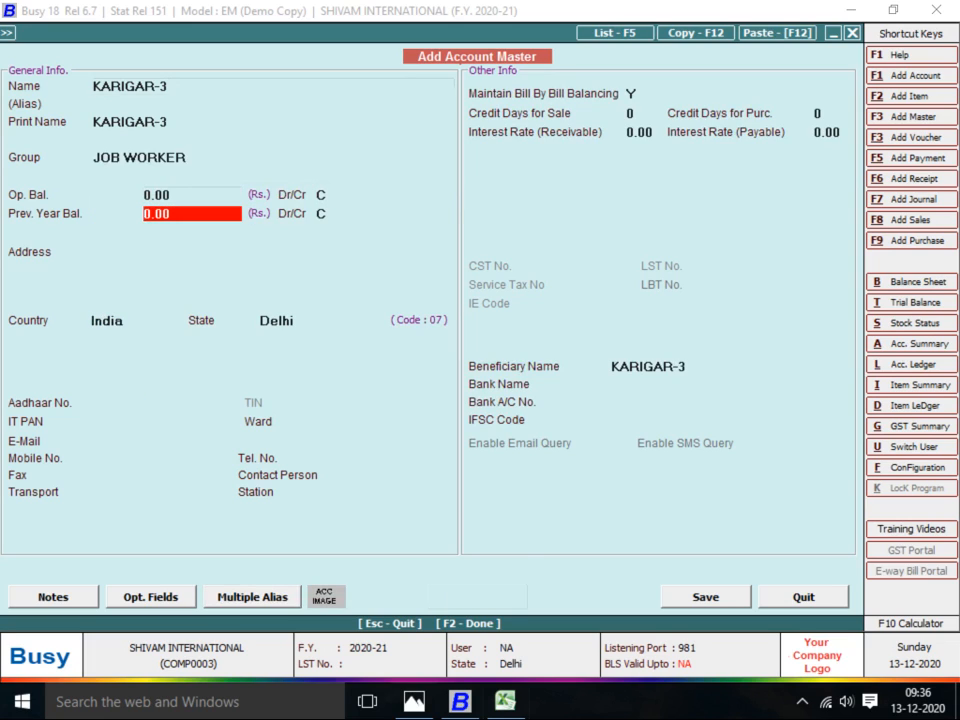
pyautogui.press('Return')
pyautogui.press('n')
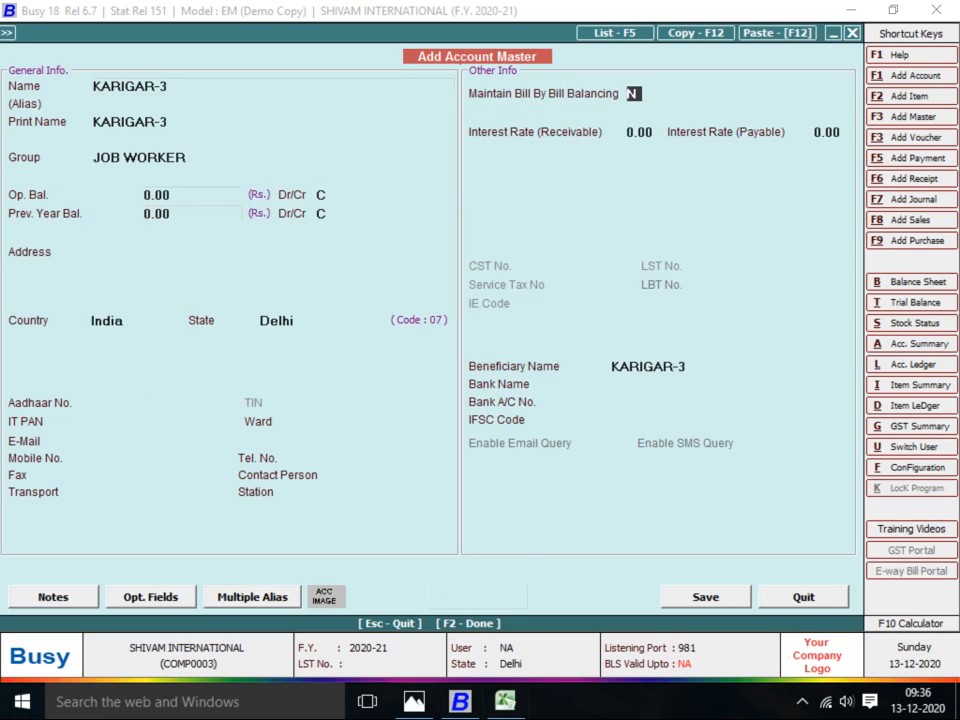
pyautogui.press('Return')
pyautogui.press('Return')
pyautogui.press('Return')
pyautogui.press('F2')
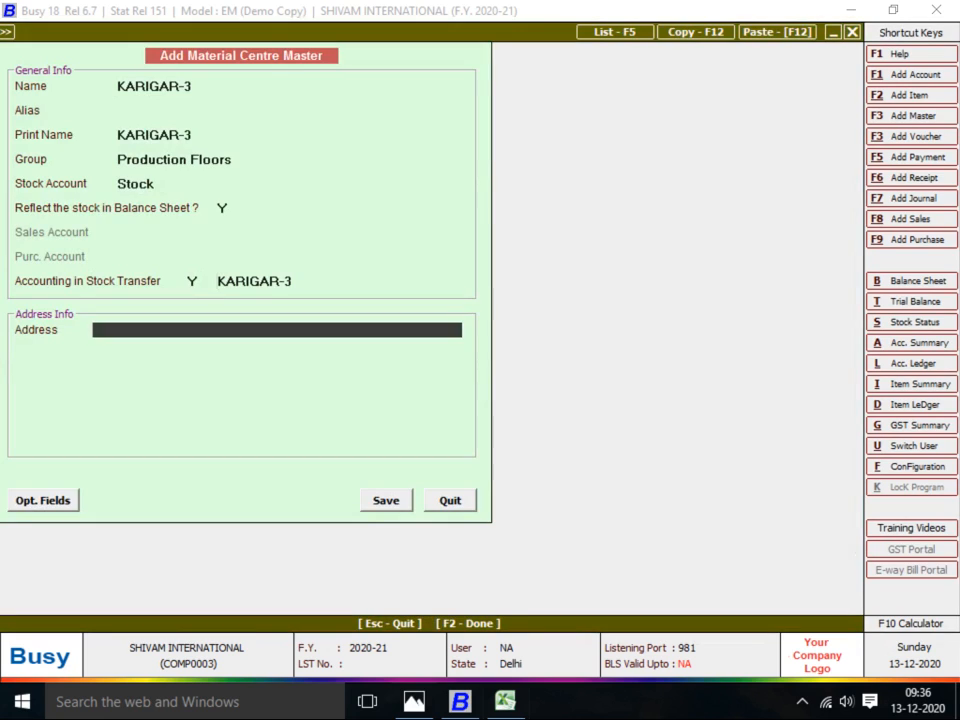
pyautogui.press('Return')
pyautogui.press('Return')
pyautogui.press('Return')
pyautogui.press('F2')
# Enter 300 Pcs of BABA SUT-1 at 44.08 on the KARIGAR-3 transfer
pyautogui.press('Return')
pyautogui.press('Return')
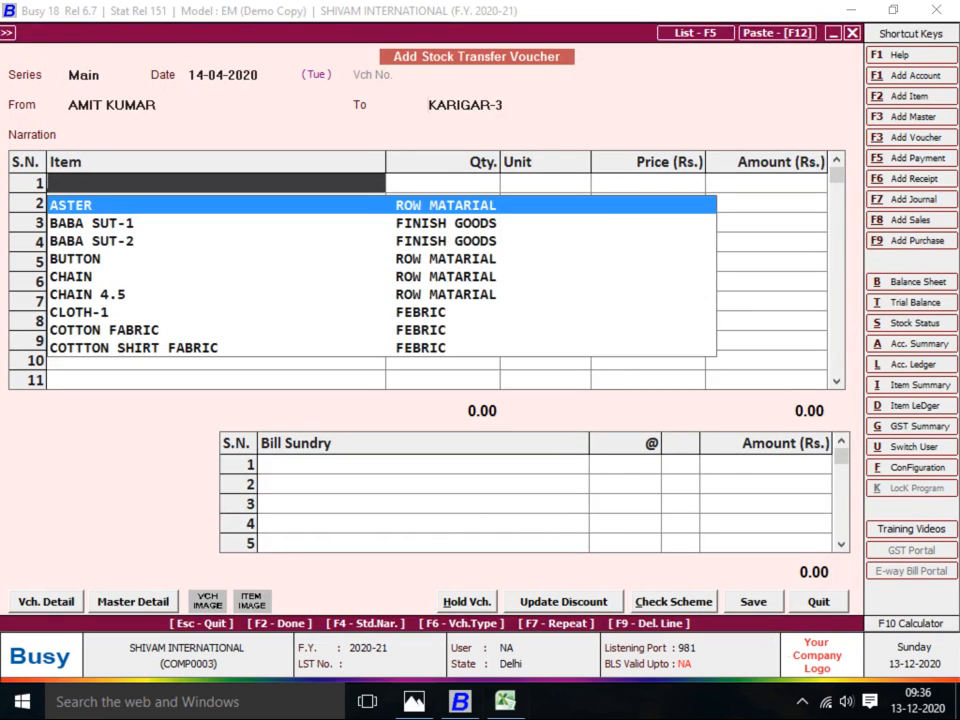
pyautogui.write('1')
pyautogui.press('Return')
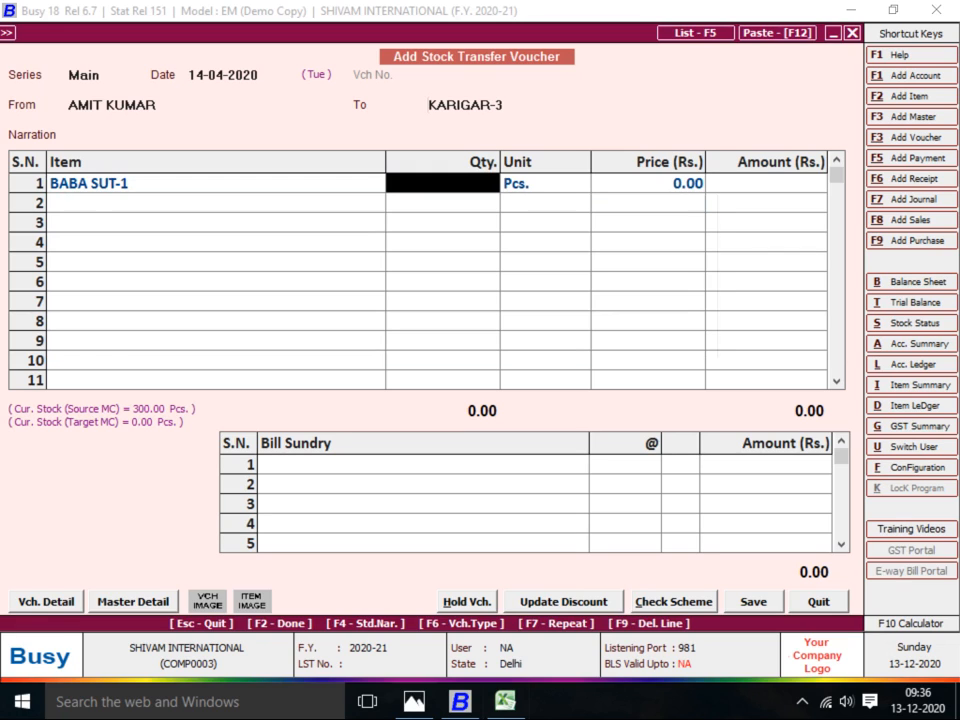
pyautogui.write('300')
pyautogui.press('Return')
pyautogui.press('Return')
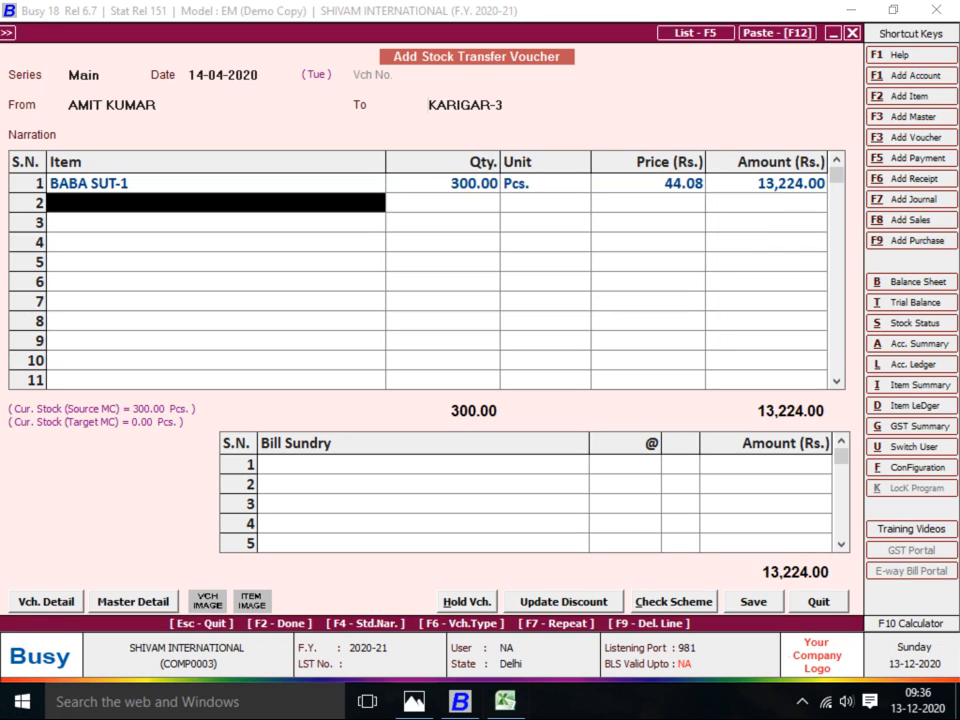
# Add JOB WORK A/C at 3 per piece and save the voucher at 14,124.00
pyautogui.press('Return')
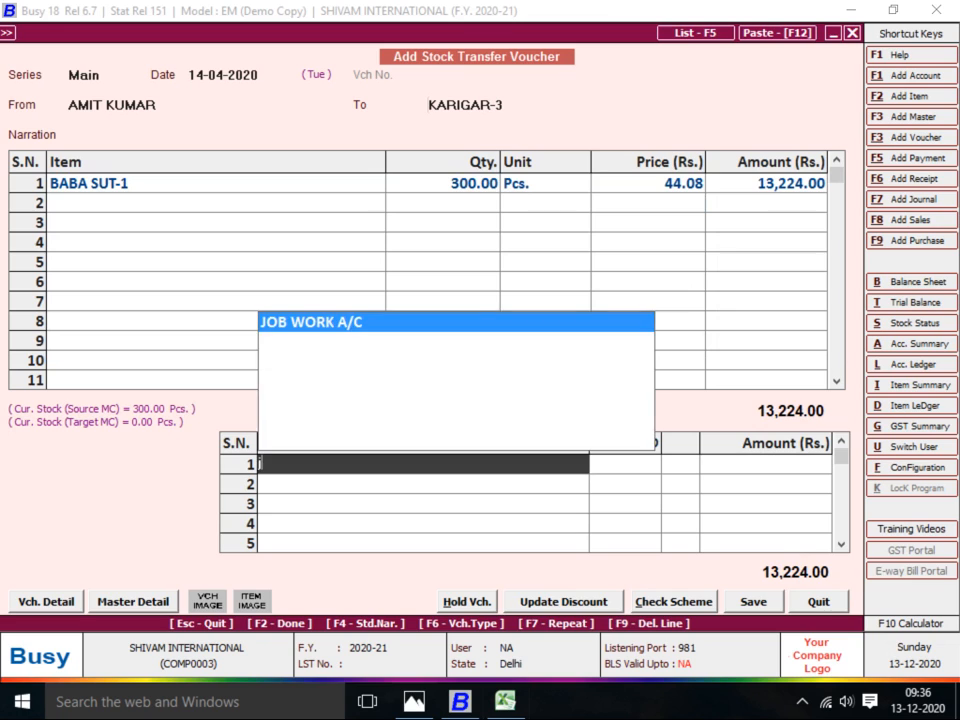
pyautogui.press('Return')
pyautogui.write('3')
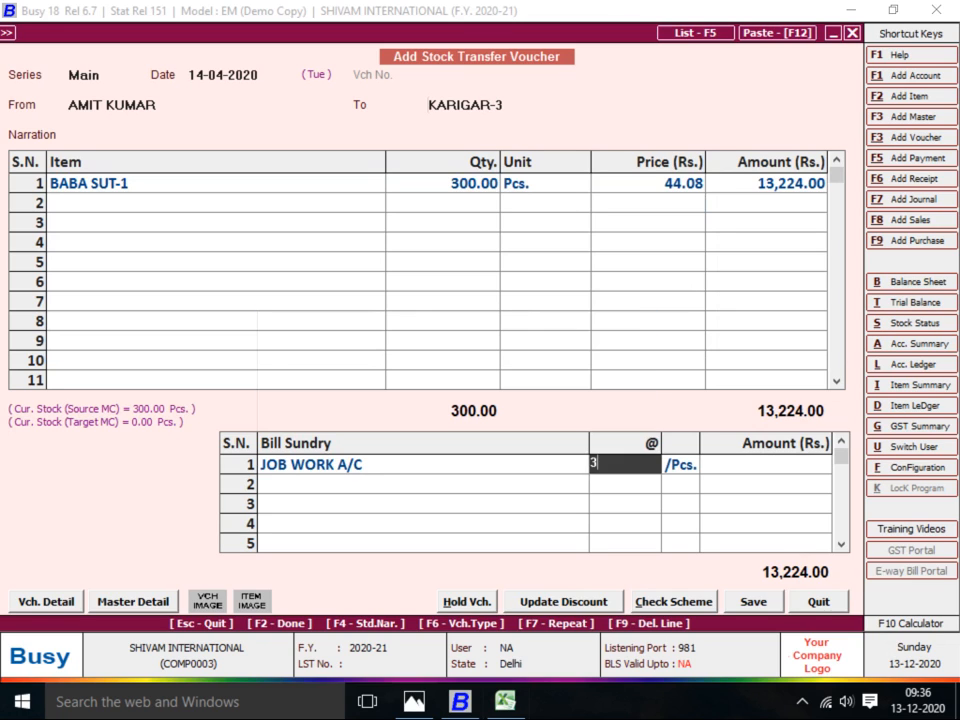
pyautogui.press('Return')
pyautogui.press('Return')
pyautogui.press('F2')
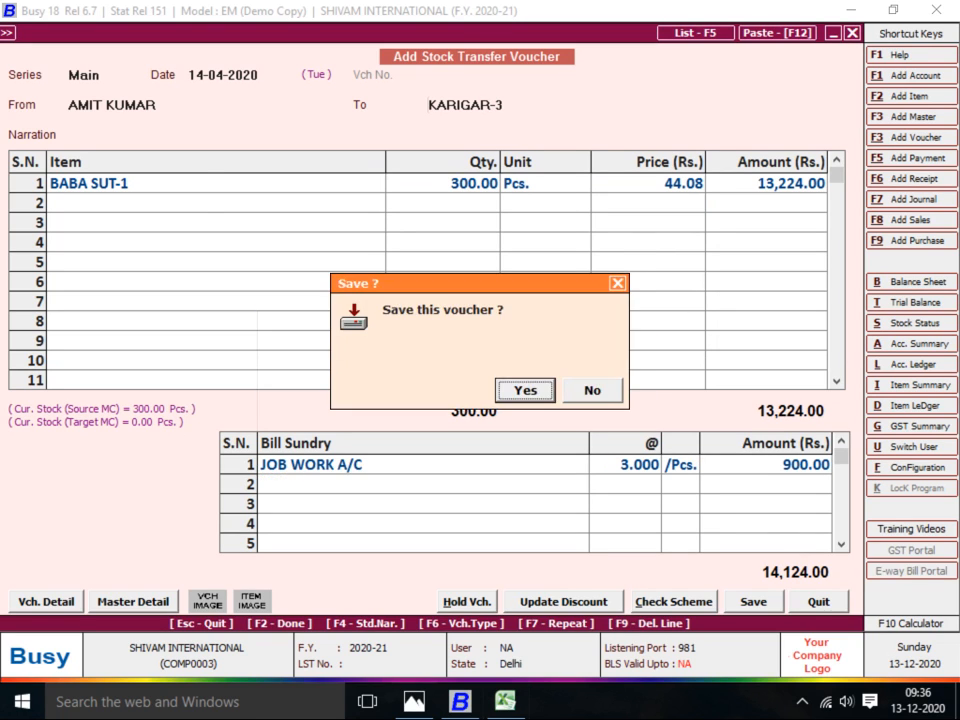
pyautogui.press('Return')
pyautogui.hotkey('alt', 'Tab')
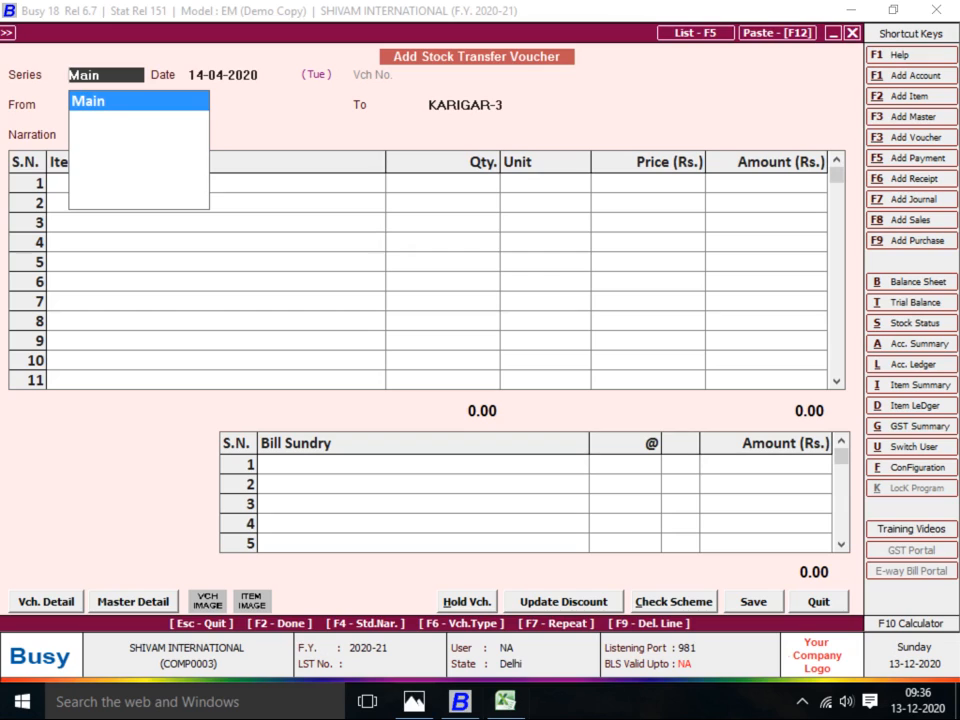
# Return from the Babu Suit table to the blank Busy voucher and accept the series
pyautogui.press('Return')
# Date the transfer 16-04-2020 from KARIGAR-1 to Main Store with 50 Pcs of BABA SUT-1 at 47.08
pyautogui.write('16')
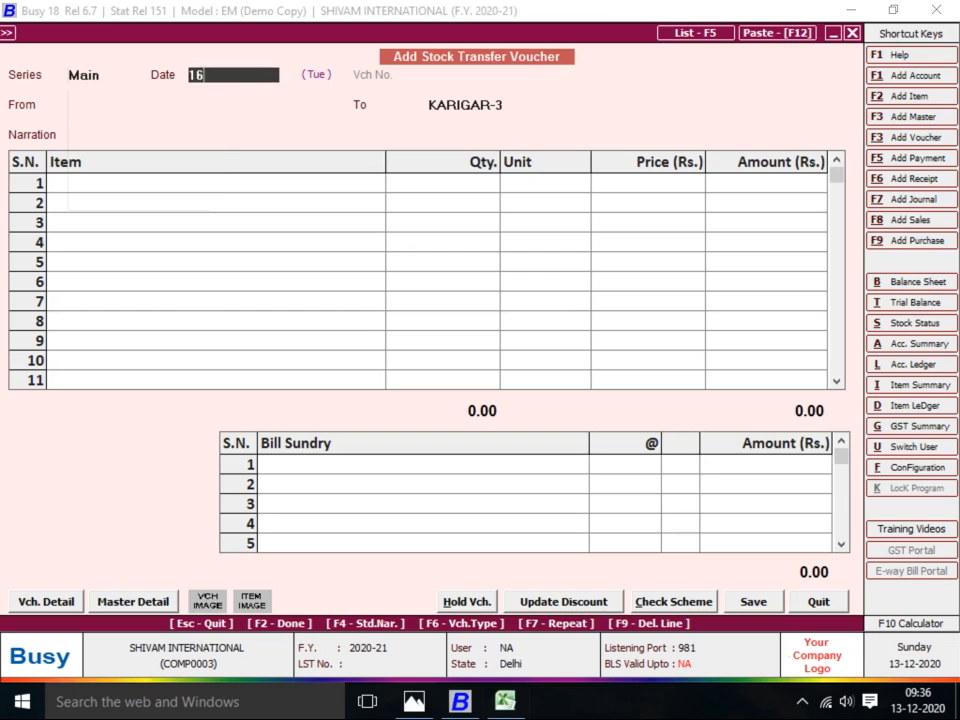
pyautogui.press('Return')
pyautogui.write('KAR')
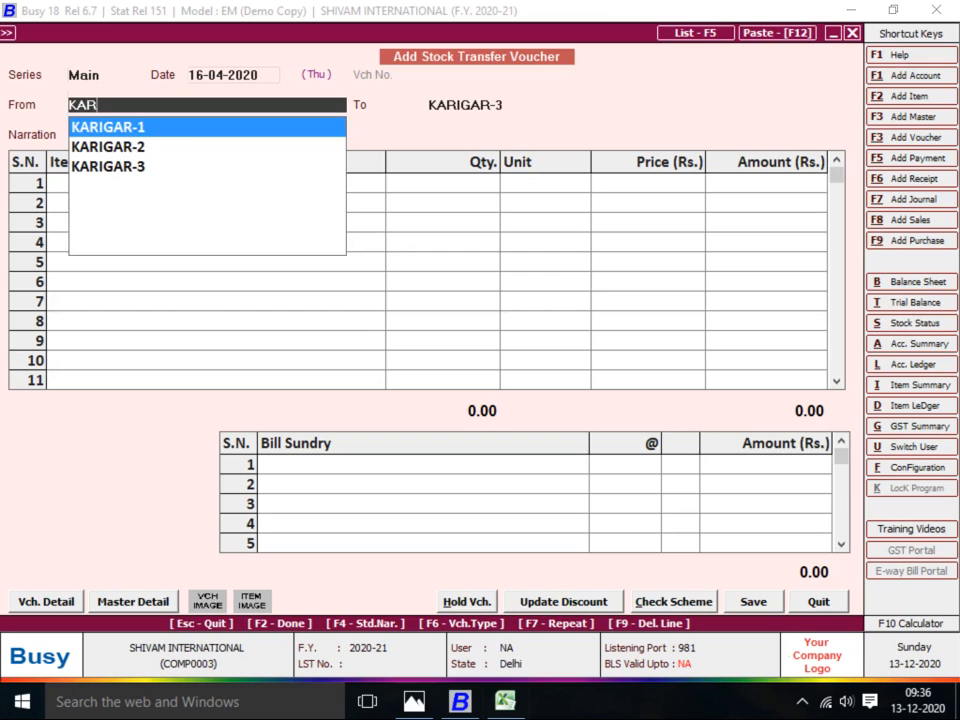
pyautogui.press('Return')
pyautogui.write('MA')
pyautogui.press('Return')
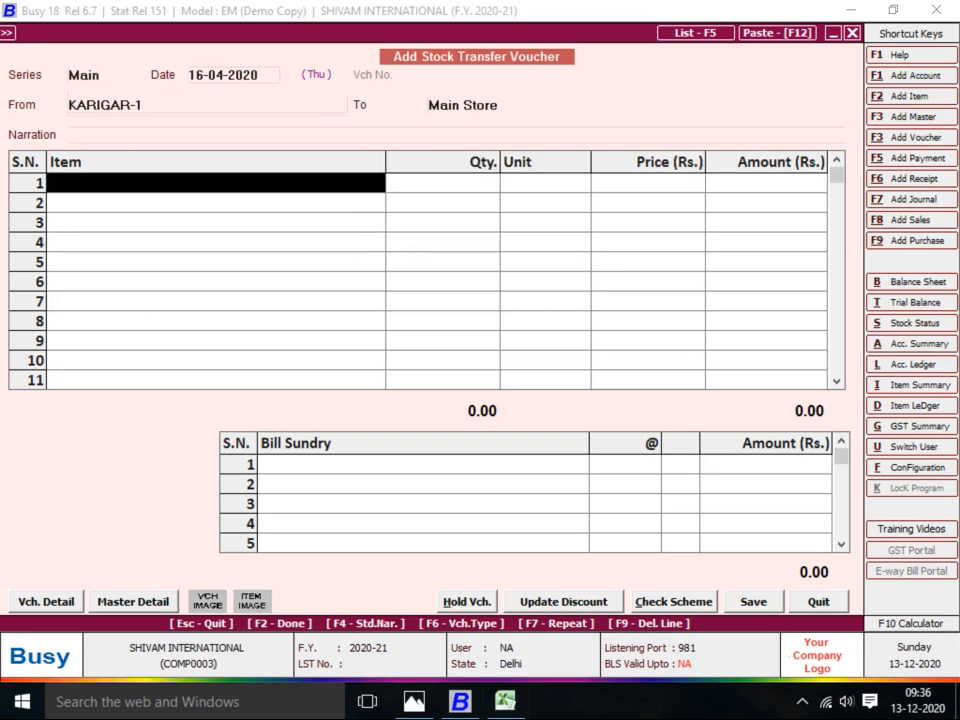
pyautogui.press('Return')
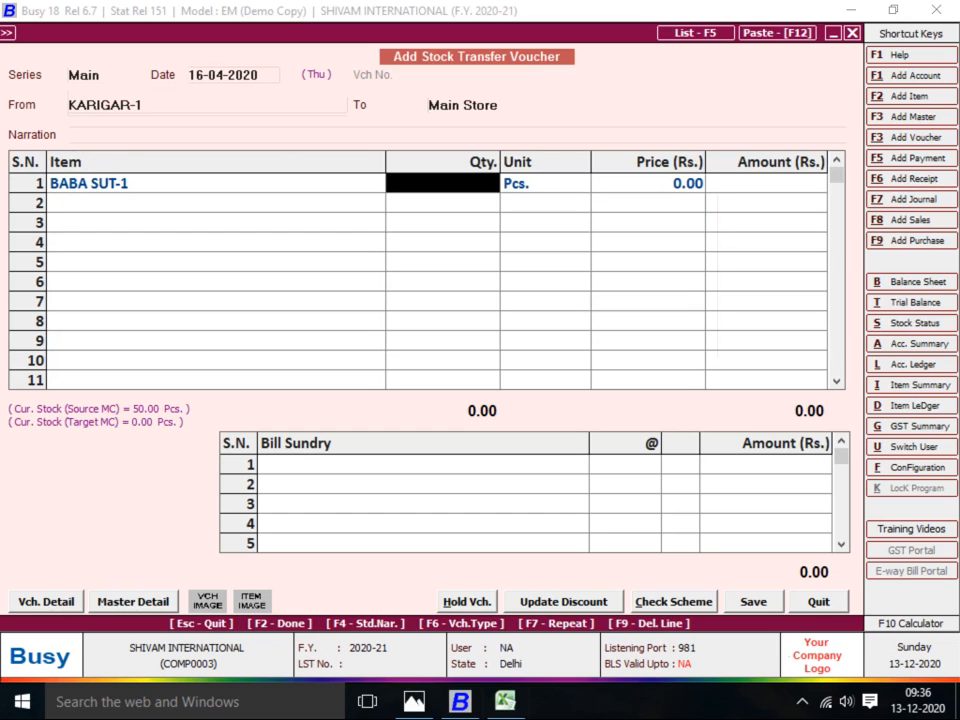
pyautogui.write('50')
pyautogui.press('Return')
pyautogui.press('Return')
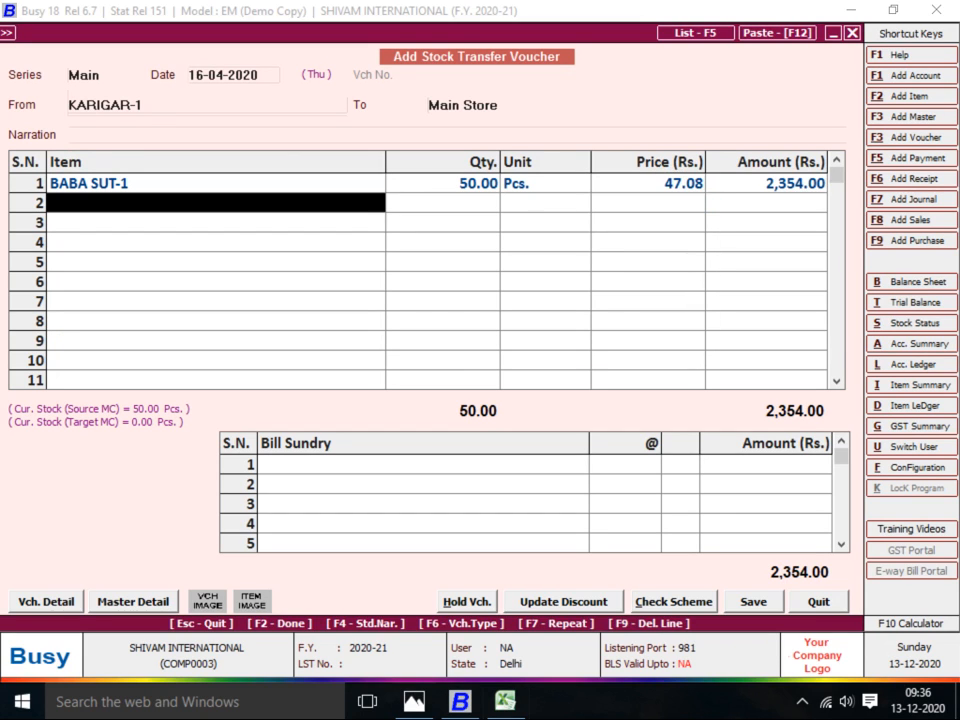
pyautogui.press('Return')
pyautogui.press('Return')
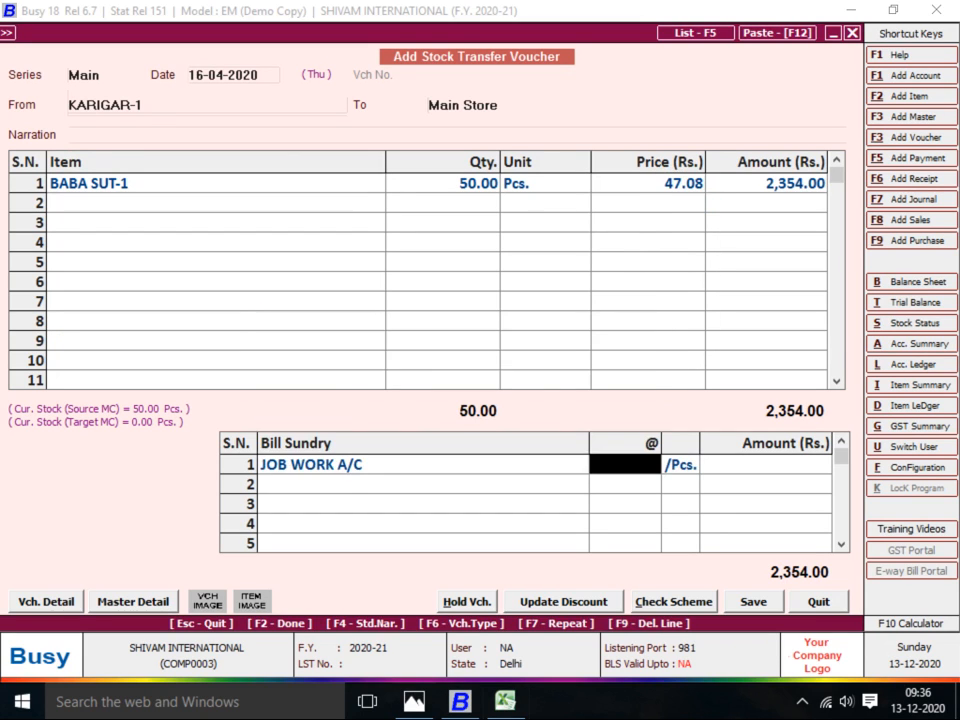
# Add JOB WORK A/C at 8 per piece (400.00) and save the voucher at 2,754.00
pyautogui.hotkey('alt', 'Tab')
pyautogui.hotkey('alt', 'Tab')
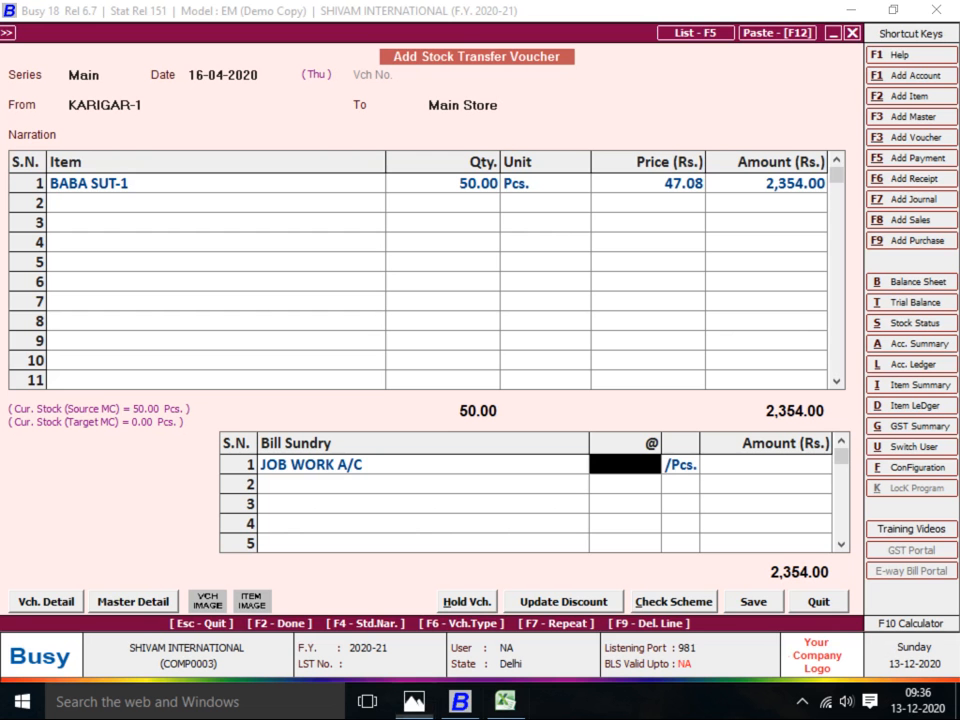
pyautogui.write('8')
pyautogui.press('Return')
pyautogui.press('Return')
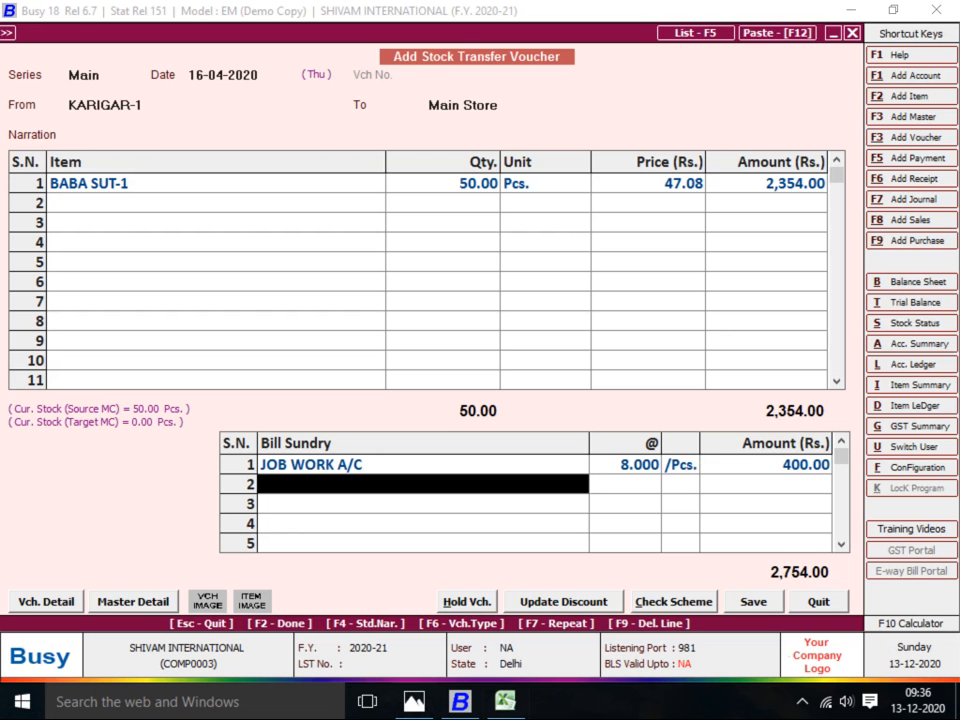
pyautogui.press('Return')
pyautogui.press('Return')
pyautogui.press('Return')
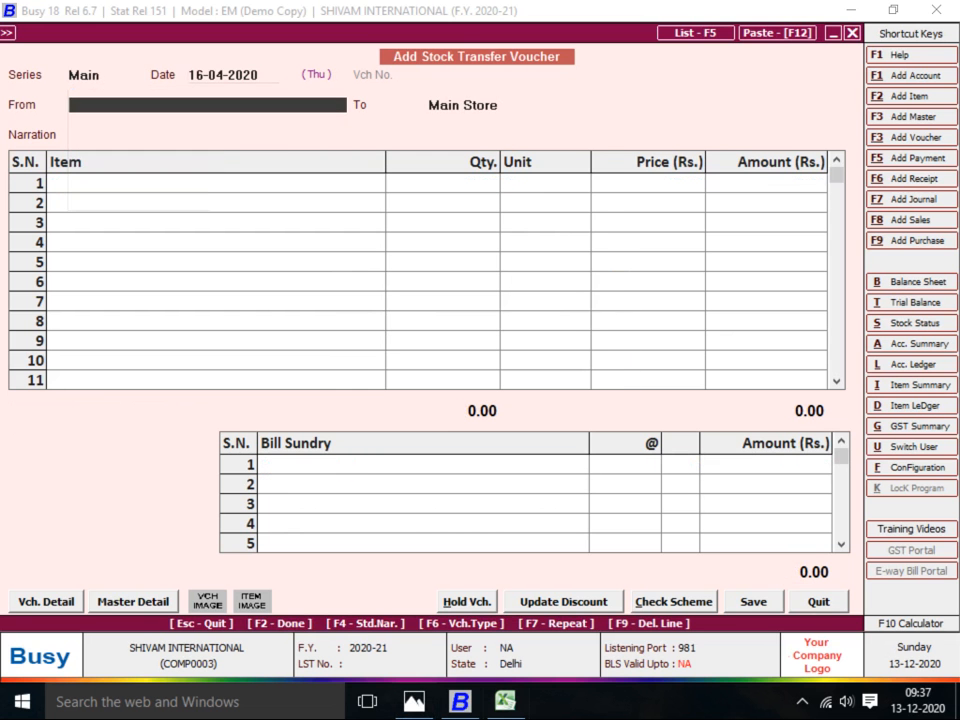
# Transfer 300 Pcs of BABA SUT-1 from KARIGAR-2 to Main Store with JOB WORK A/C at 8 per piece
pyautogui.write('KAR')
pyautogui.press('Down')
pyautogui.press('Return')
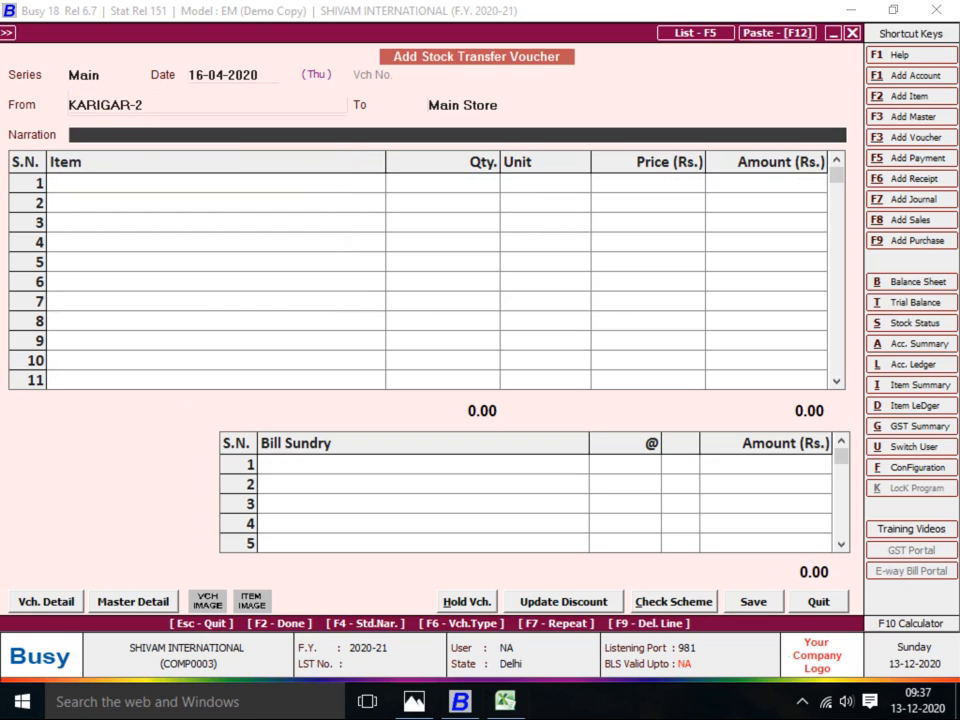
pyautogui.press('Return')
pyautogui.press('Return')
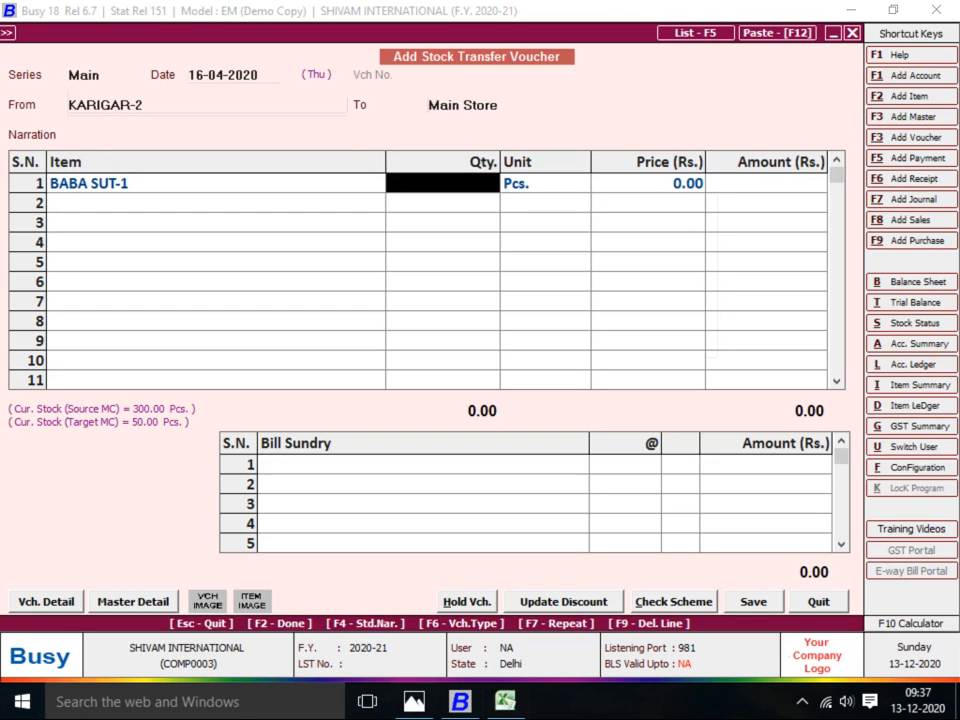
pyautogui.write('300')
pyautogui.press('Return')
pyautogui.press('Return')
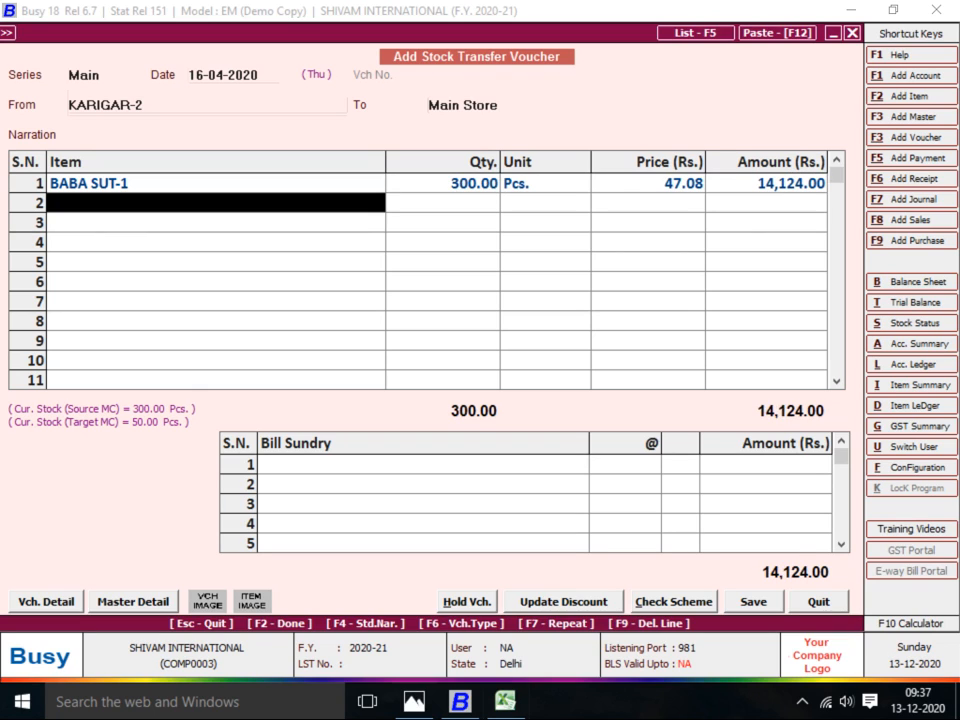
pyautogui.press('Return')
pyautogui.press('Return')
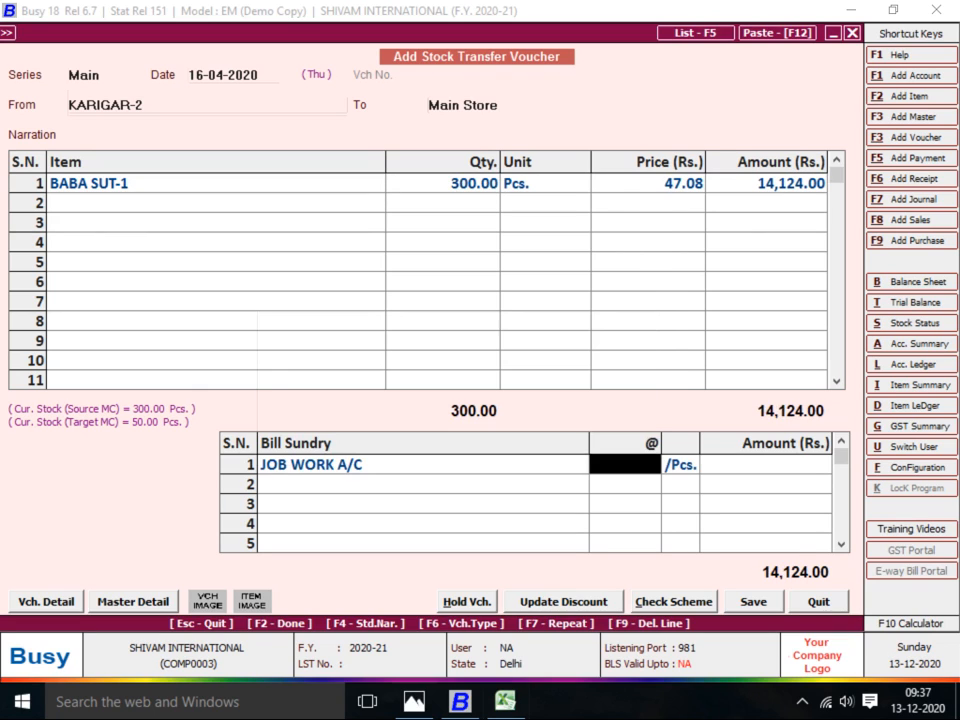
pyautogui.write('8')
pyautogui.press('Return')
pyautogui.press('Return')
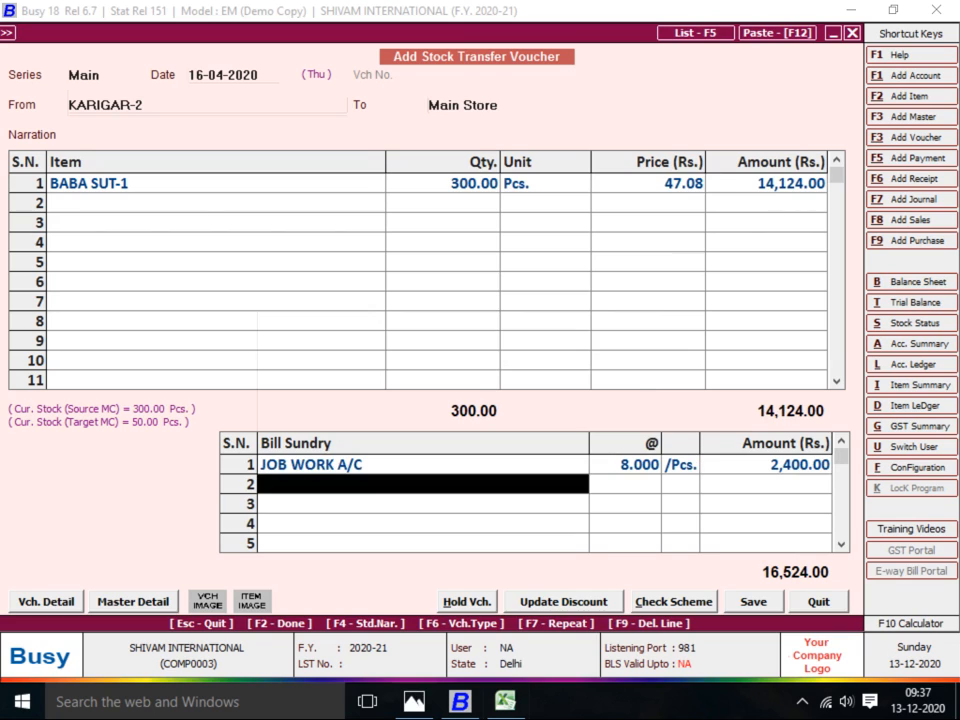
pyautogui.press('Return')
# Save it and enter a matching 300 Pcs transfer from KARIGAR-3 at 8 per piece, totalling 16,524.00
pyautogui.press('Return')
pyautogui.press('Return')
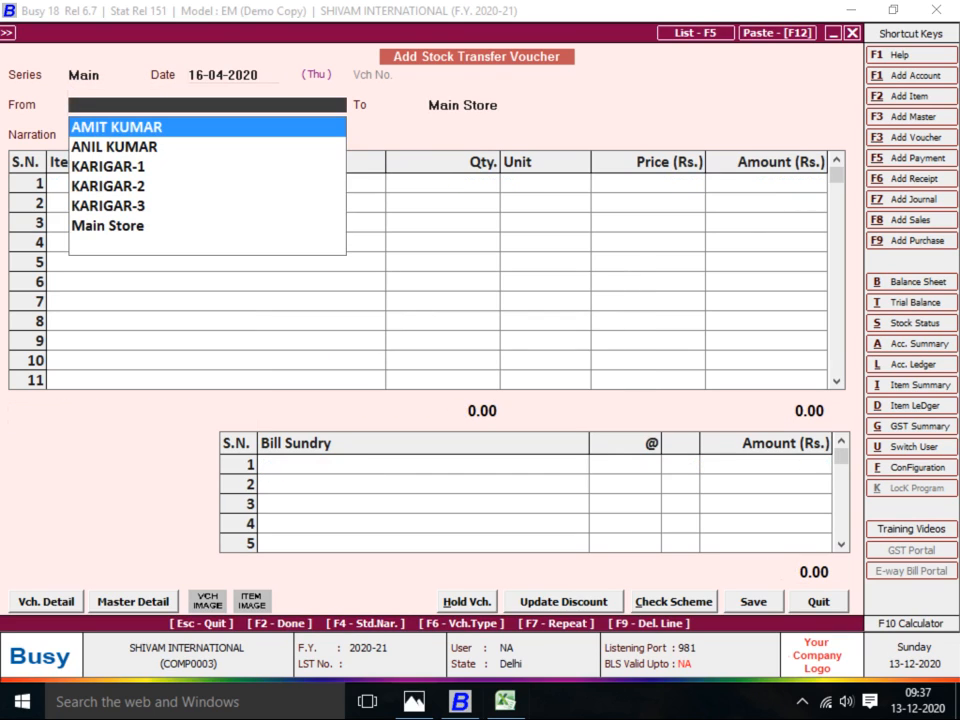
pyautogui.write('KAR')
pyautogui.press('Down')
pyautogui.press('Down')
pyautogui.press('Return')
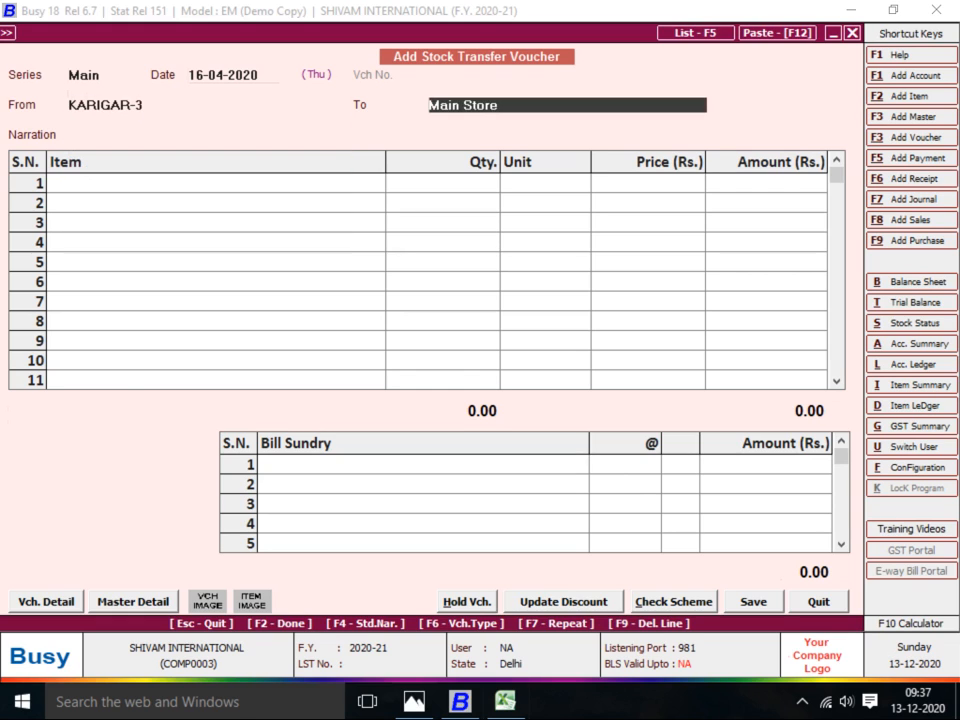
pyautogui.press('Return')
pyautogui.press('Return')
pyautogui.write('1')
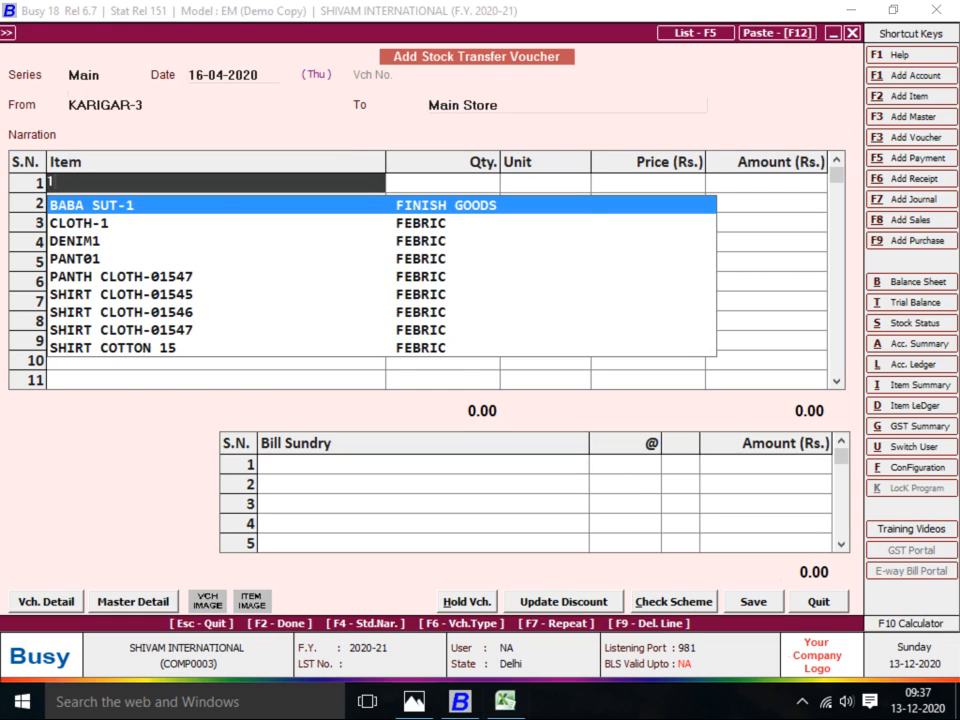
pyautogui.press('Return')
pyautogui.write('300')
pyautogui.press('Return')
pyautogui.press('Return')
pyautogui.press('Return')
pyautogui.press('Return')
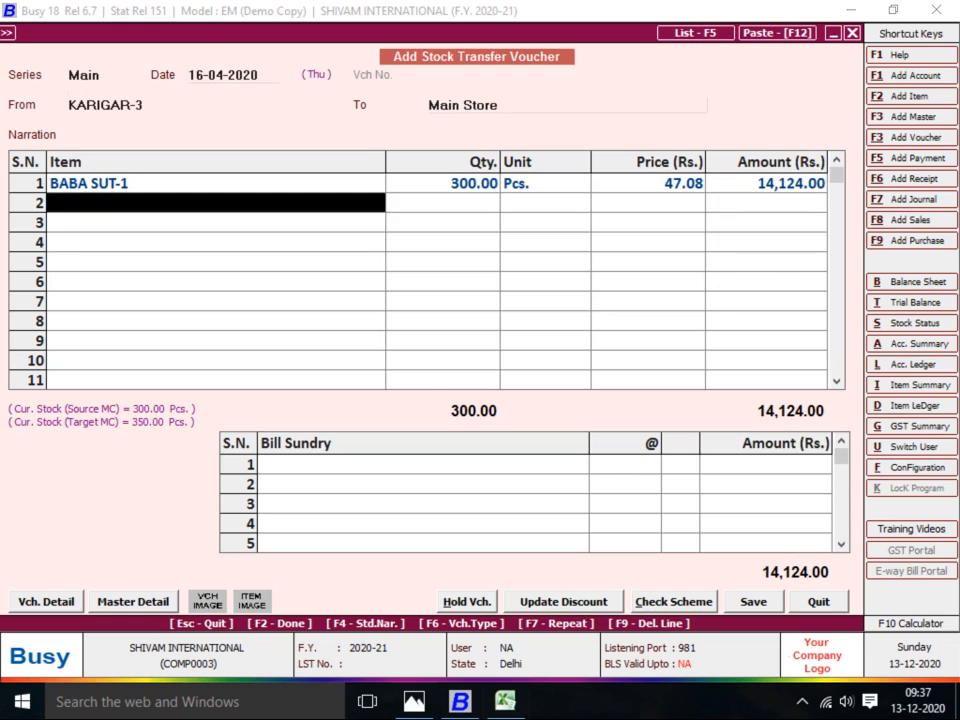
pyautogui.press('Return')
pyautogui.press('Return')
pyautogui.press('Return')
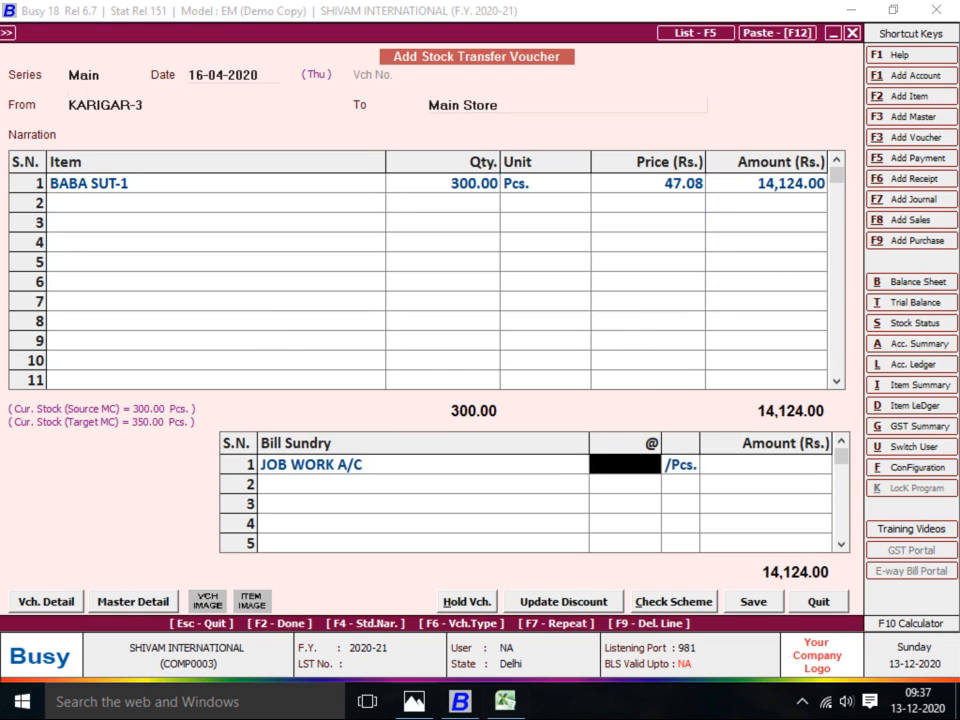
pyautogui.write('8')
pyautogui.press('Return')
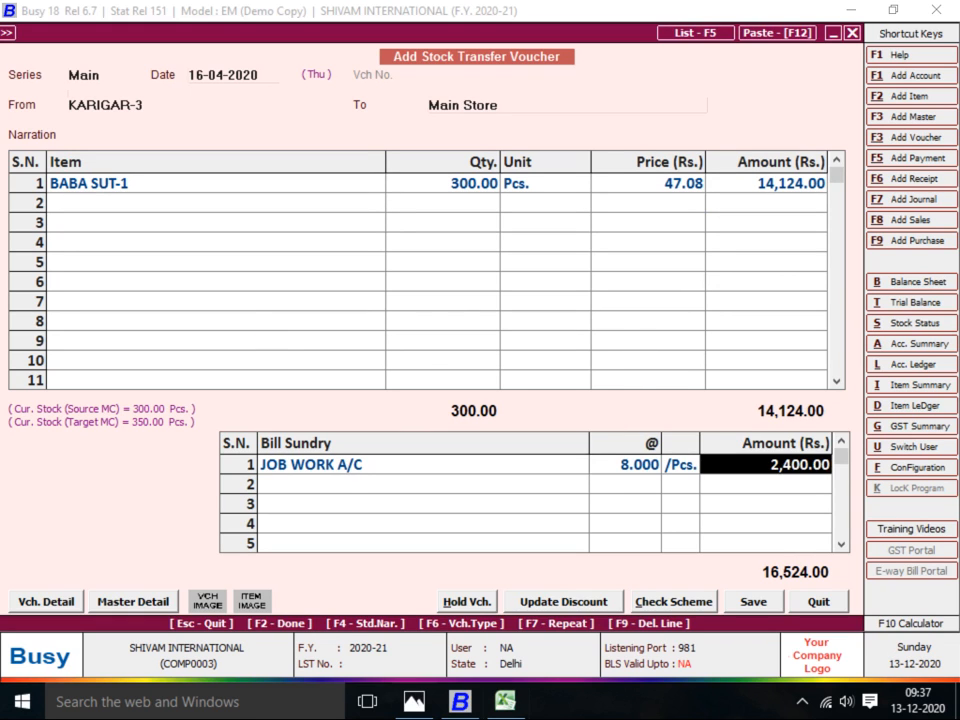
pyautogui.press('Return')
pyautogui.press('Return')
pyautogui.press('Return')
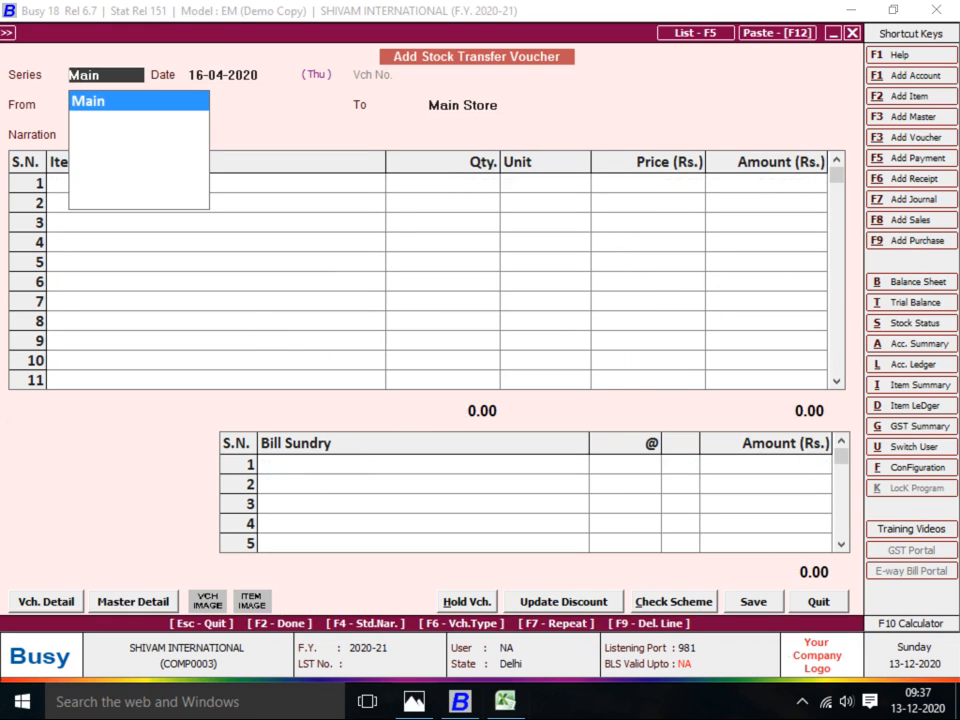
# Start an 18-04-2020 transfer from Main Store and dismiss the error rejecting Main Store as destination
pyautogui.hotkey('alt', 'Tab')
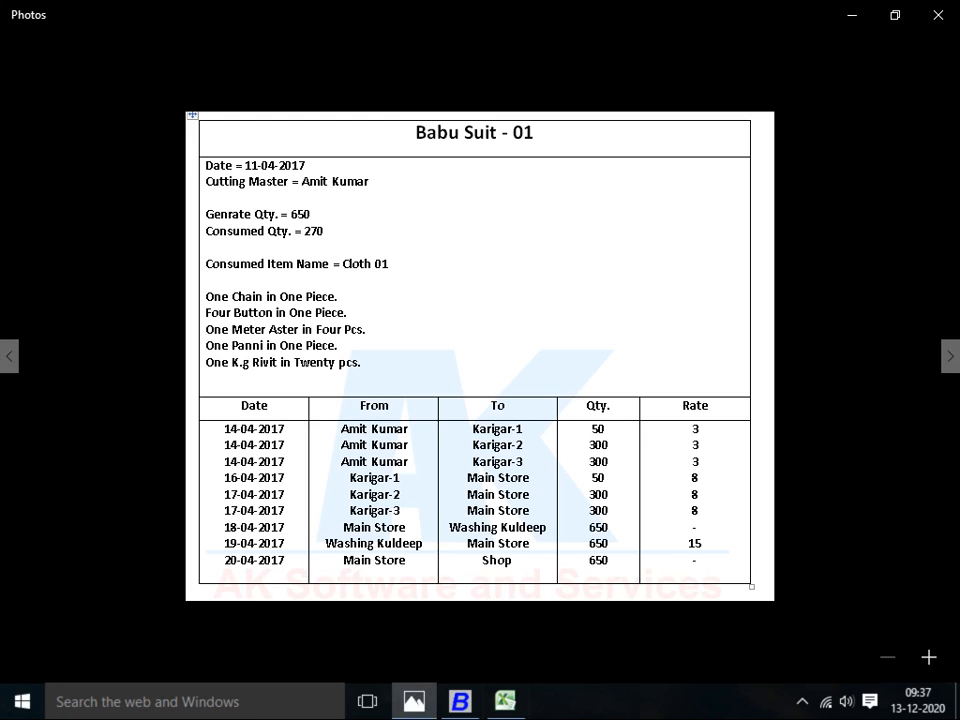
pyautogui.hotkey('alt', 'Tab')
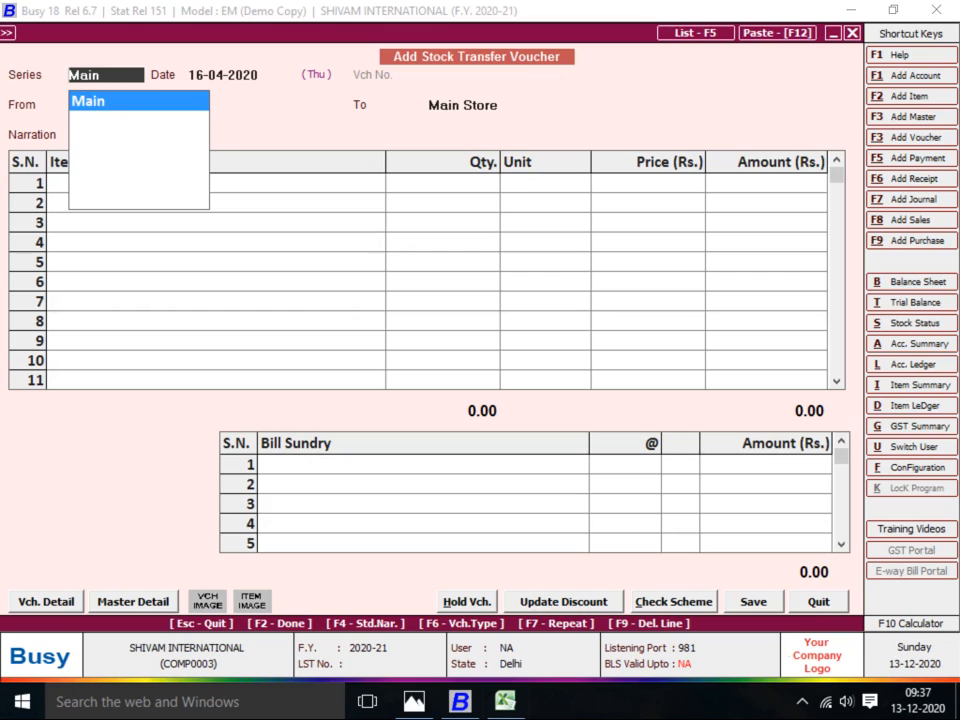
pyautogui.press('Return')
pyautogui.write('18')
pyautogui.press('Return')
pyautogui.write('M')
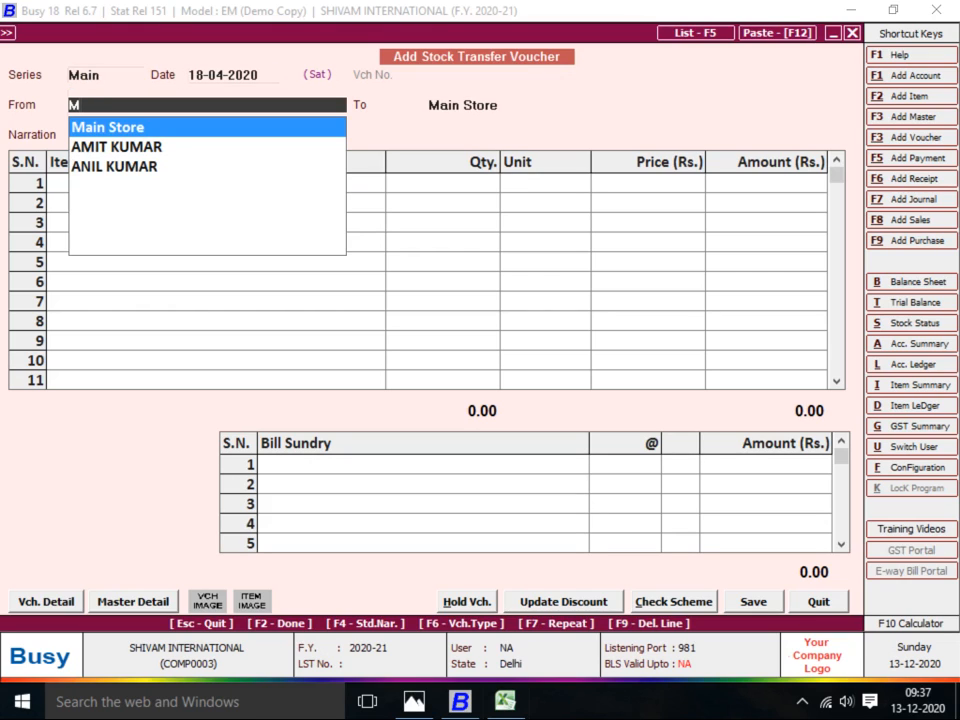
pyautogui.press('Return')
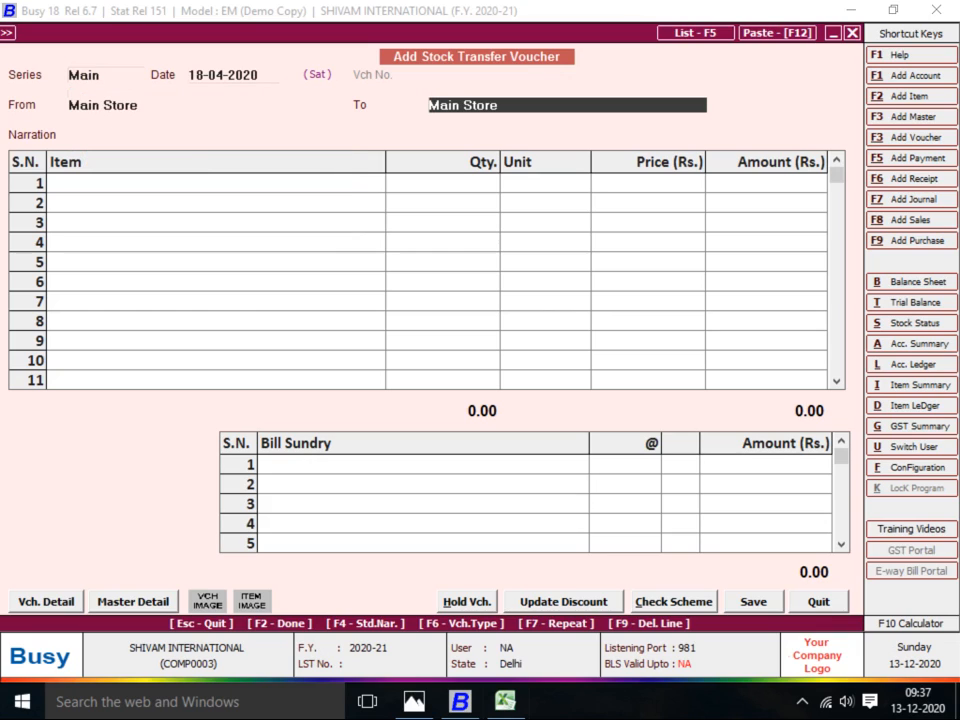
pyautogui.press('Return')
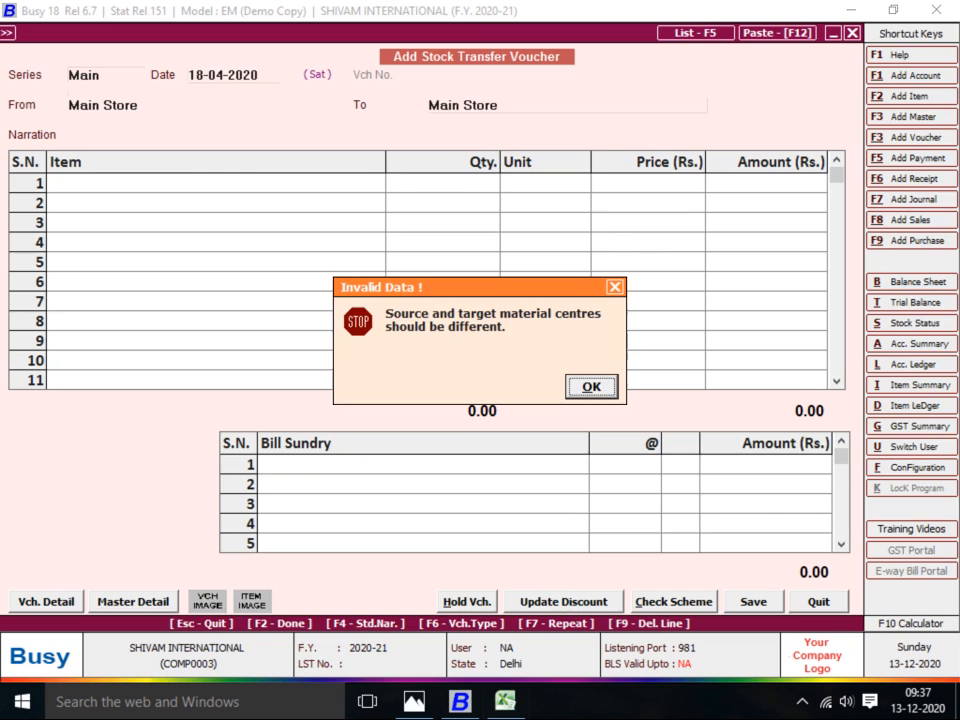
pyautogui.press('Return')
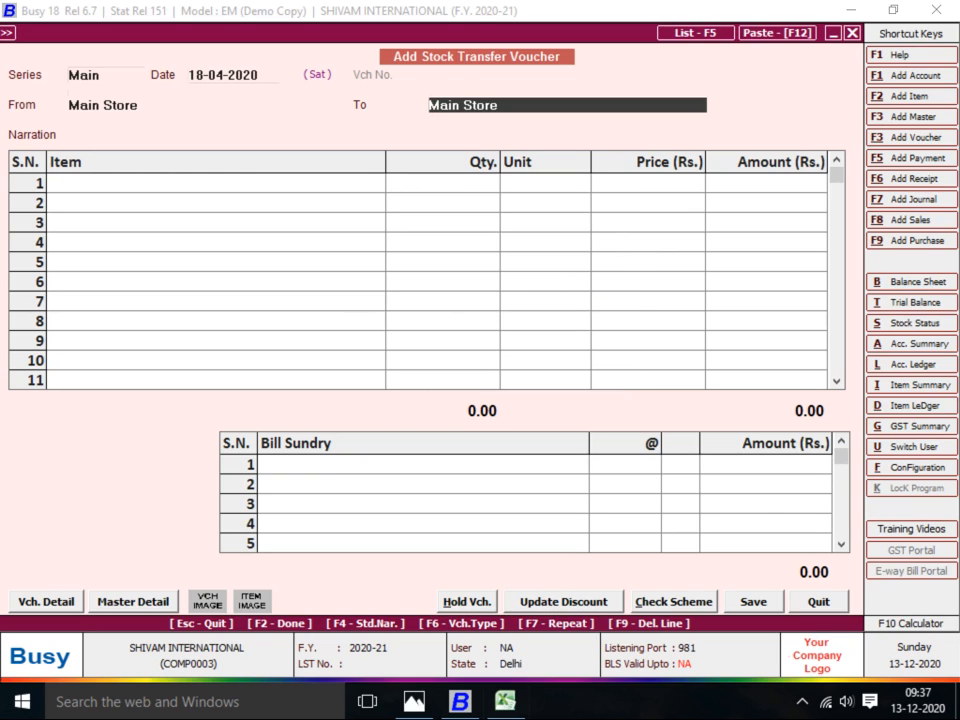
pyautogui.press('F3')
# Name a new centre WASHING SANDEEP under Production Floors with Accounting in Stock Transfer Y
pyautogui.write('WASHIN')
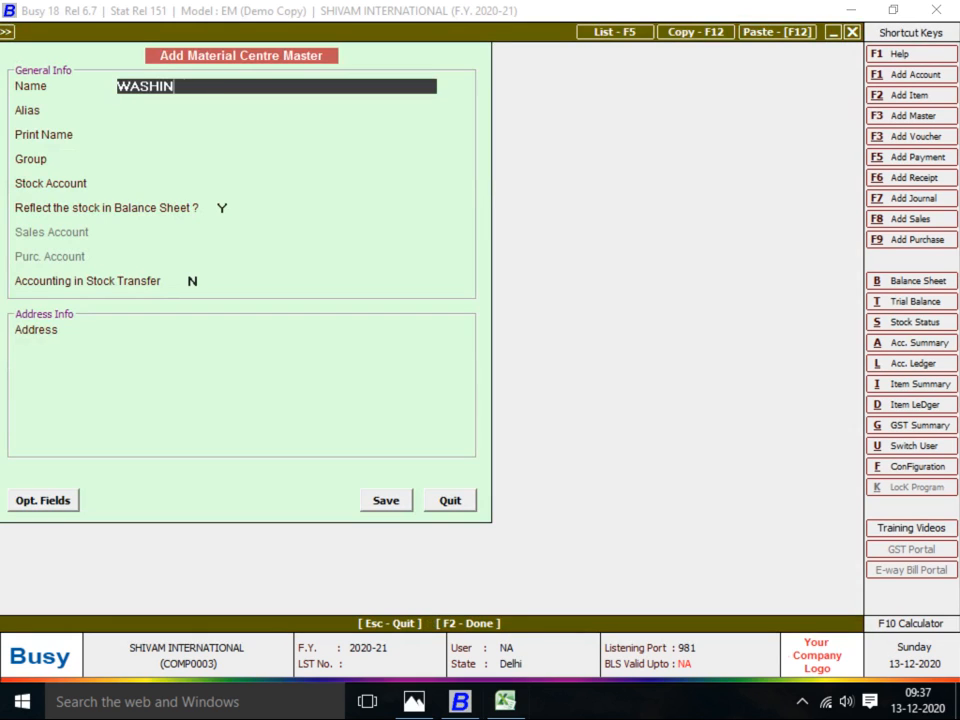
pyautogui.write('G SANDEEP')
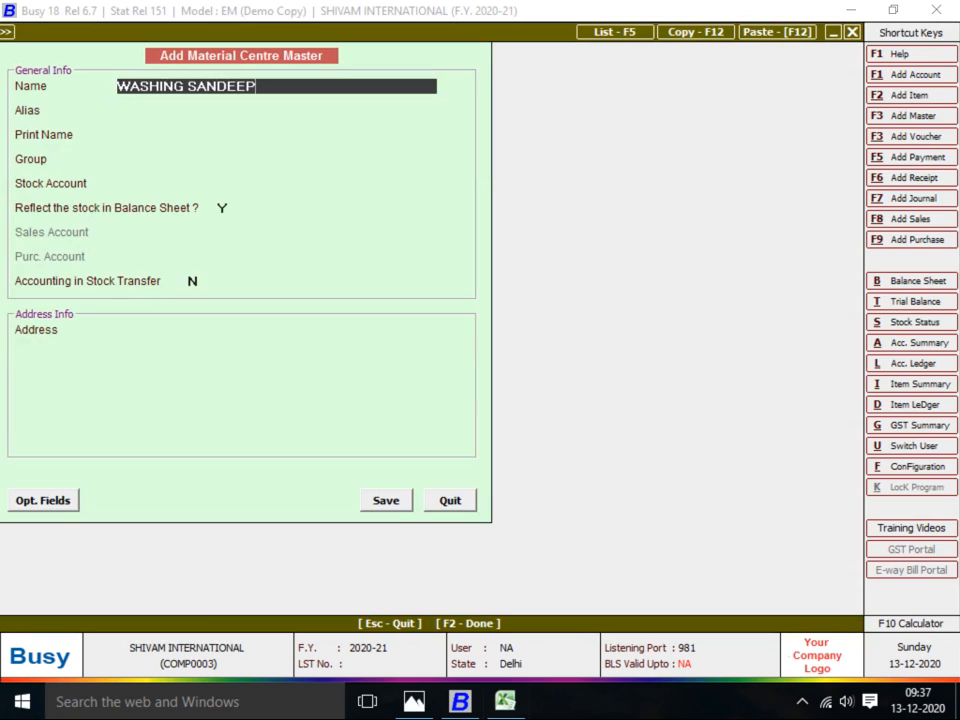
pyautogui.press('Return')
pyautogui.press('Return')
pyautogui.press('Return')
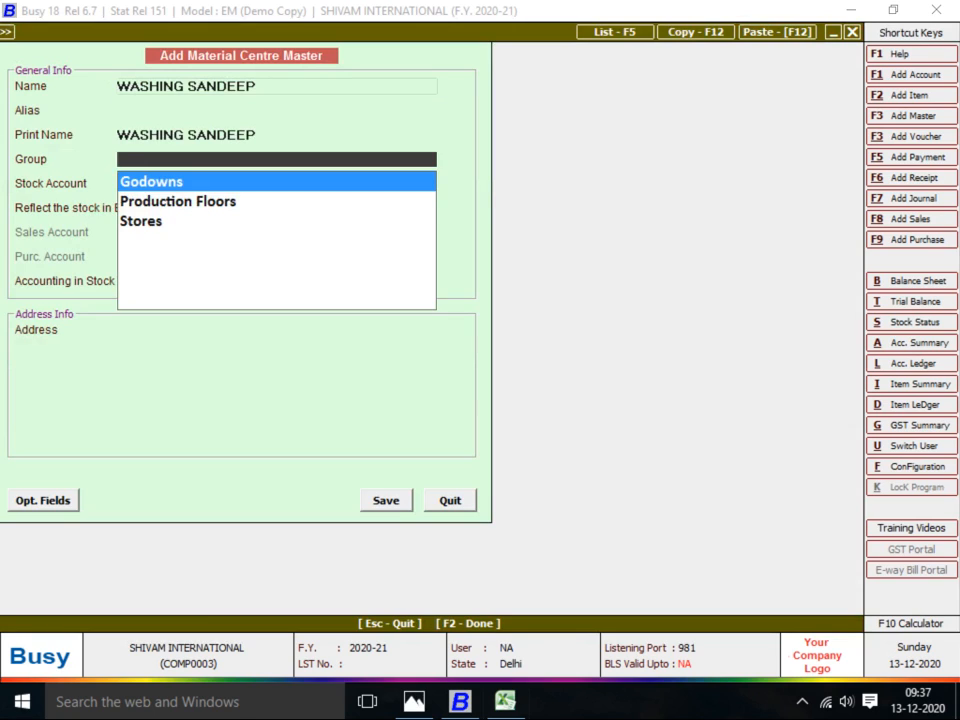
pyautogui.press('Down')
pyautogui.press('Return')
pyautogui.press('Return')
pyautogui.press('Return')
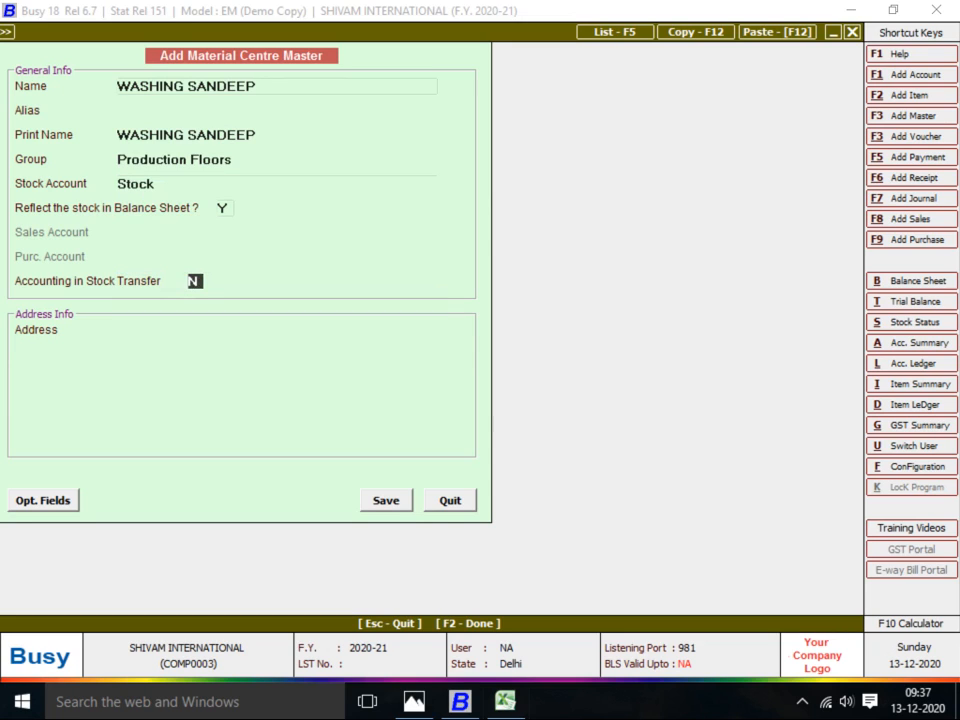
pyautogui.press('y')
pyautogui.press('Return')
# Create its WASHING SANDEEP account under JOB WORKER with bill-by-bill balancing set to N
pyautogui.hotkey('alt', 'F1')
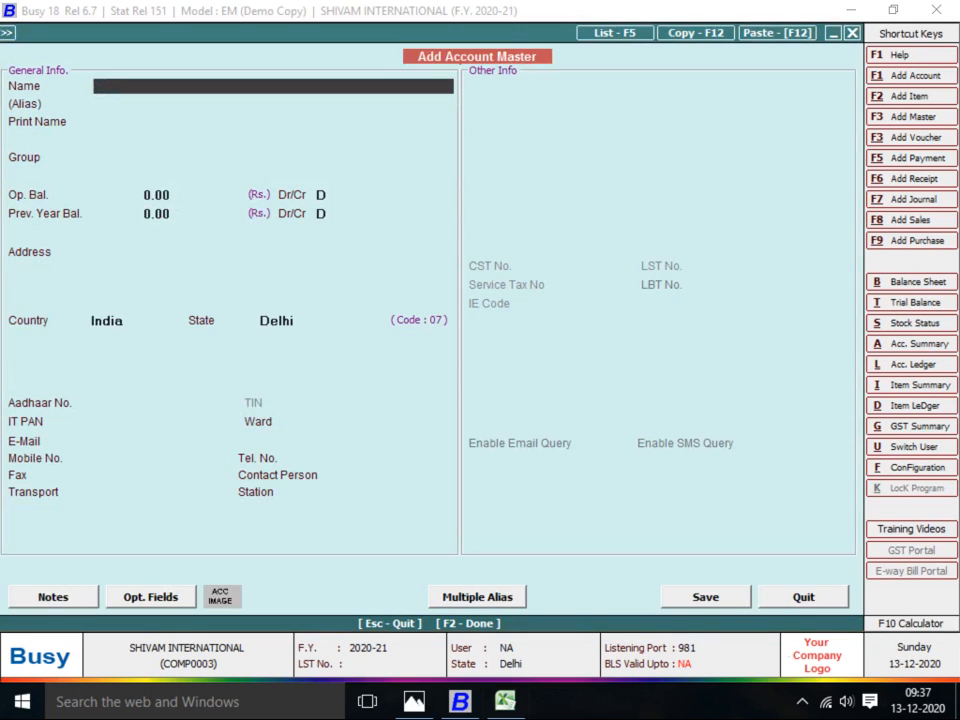
pyautogui.write('WASHING S')
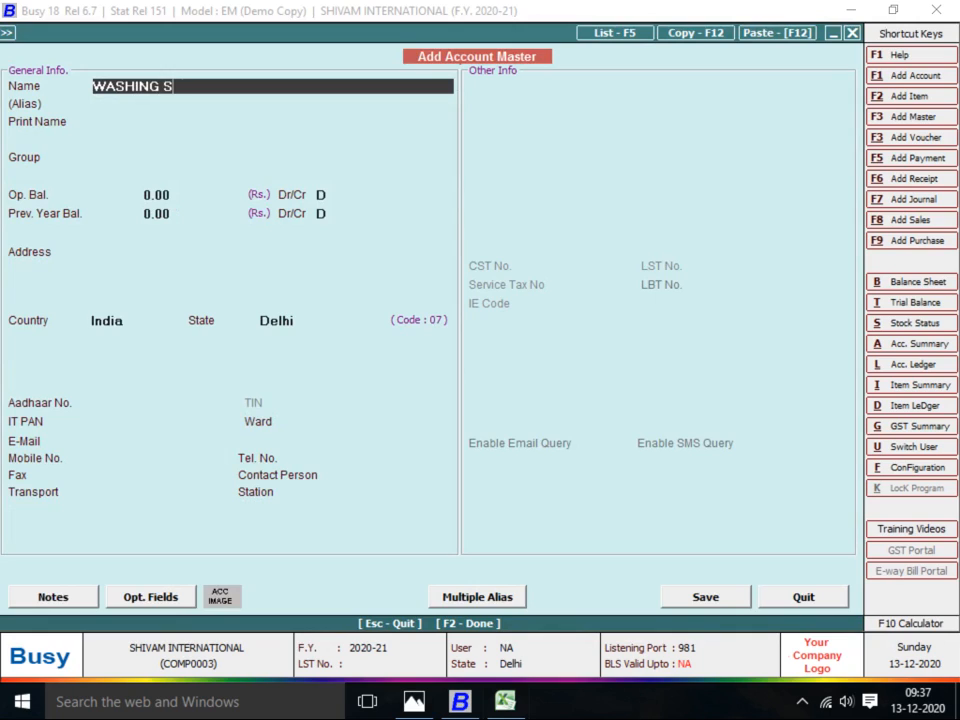
pyautogui.write('ANDEEP')
pyautogui.press('Return')
pyautogui.press('Return')
pyautogui.press('Return')
pyautogui.write('JOB')
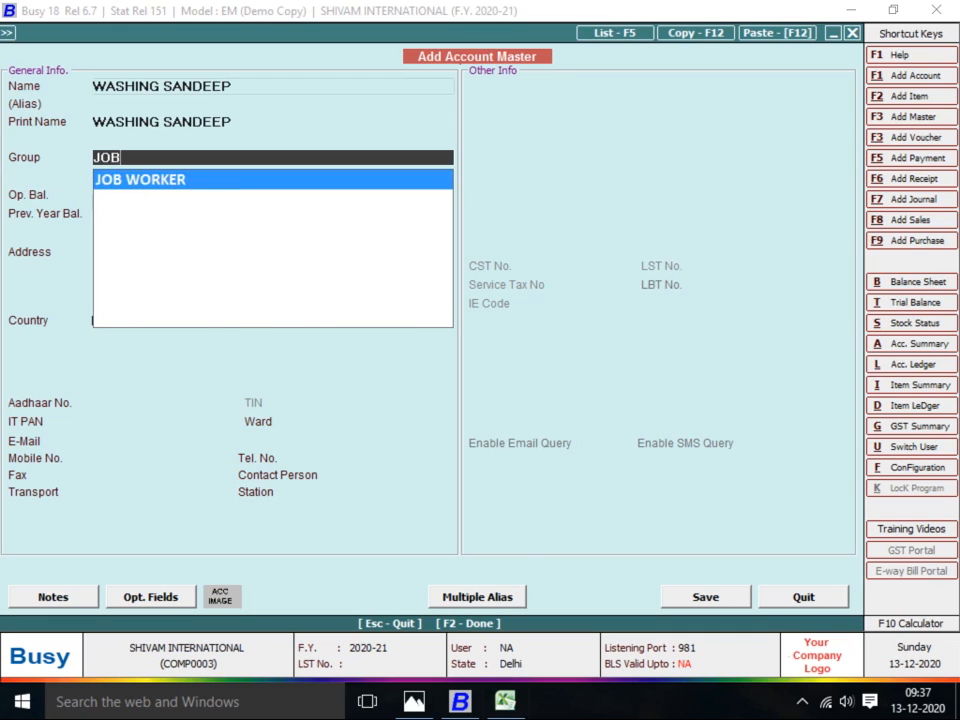
pyautogui.press('Return')
pyautogui.press('Return')
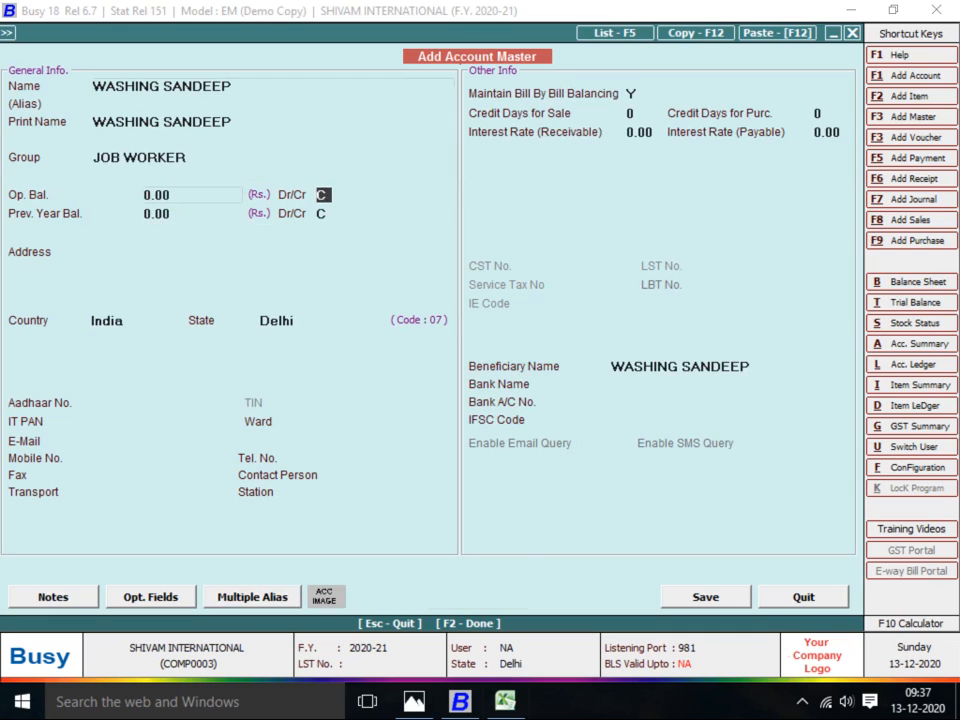
pyautogui.press('Return')
pyautogui.write('N')
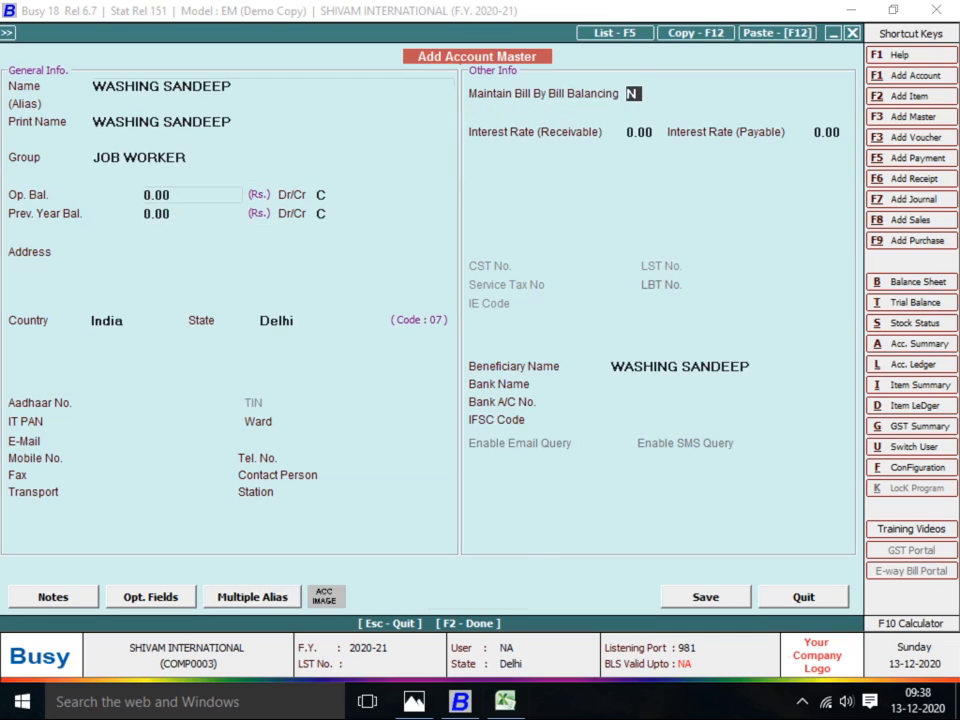
# Correct the account name to WASHING KULDEEP and save the account
pyautogui.hotkey('alt', 'Tab')
pyautogui.hotkey('alt', 'Tab')
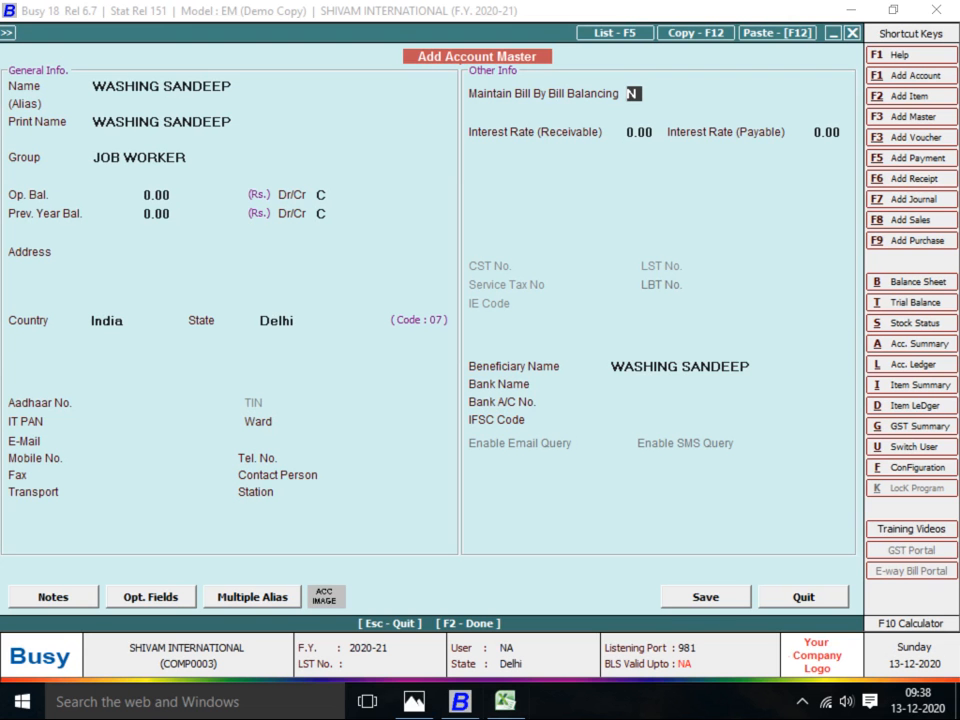
pyautogui.click(232, 87)
pyautogui.press('BackSpace')
pyautogui.press('BackSpace')
pyautogui.press('BackSpace')
pyautogui.press('BackSpace')
pyautogui.press('BackSpace')
pyautogui.press('BackSpace')
pyautogui.press('BackSpace')
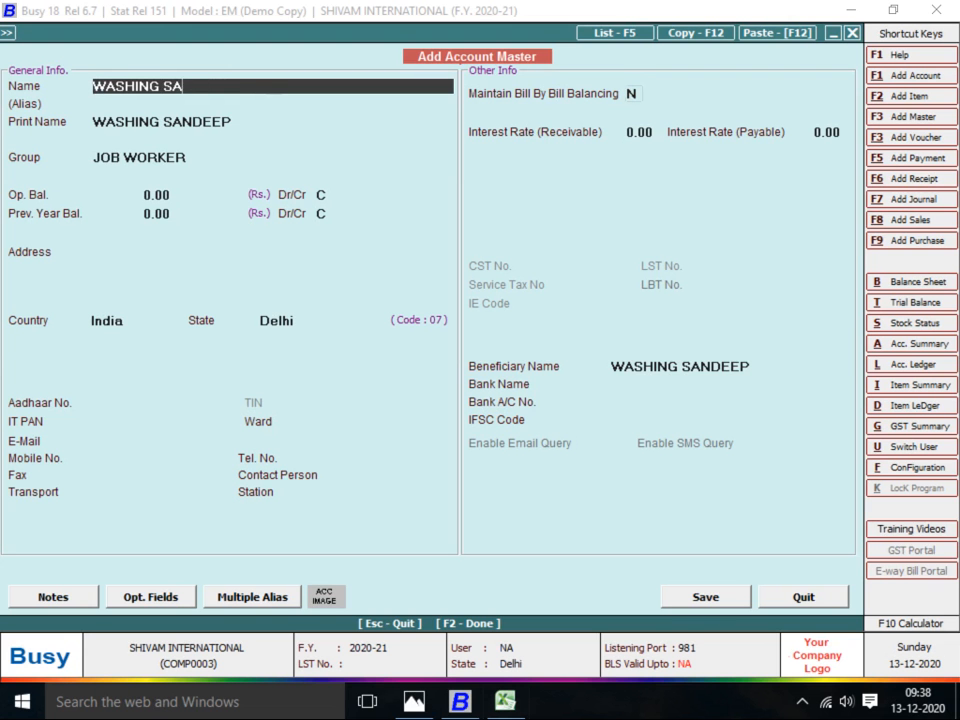
pyautogui.write('KULDEEP')
pyautogui.press('Return')
pyautogui.press('Return')
pyautogui.press('Return')
pyautogui.press('Return')
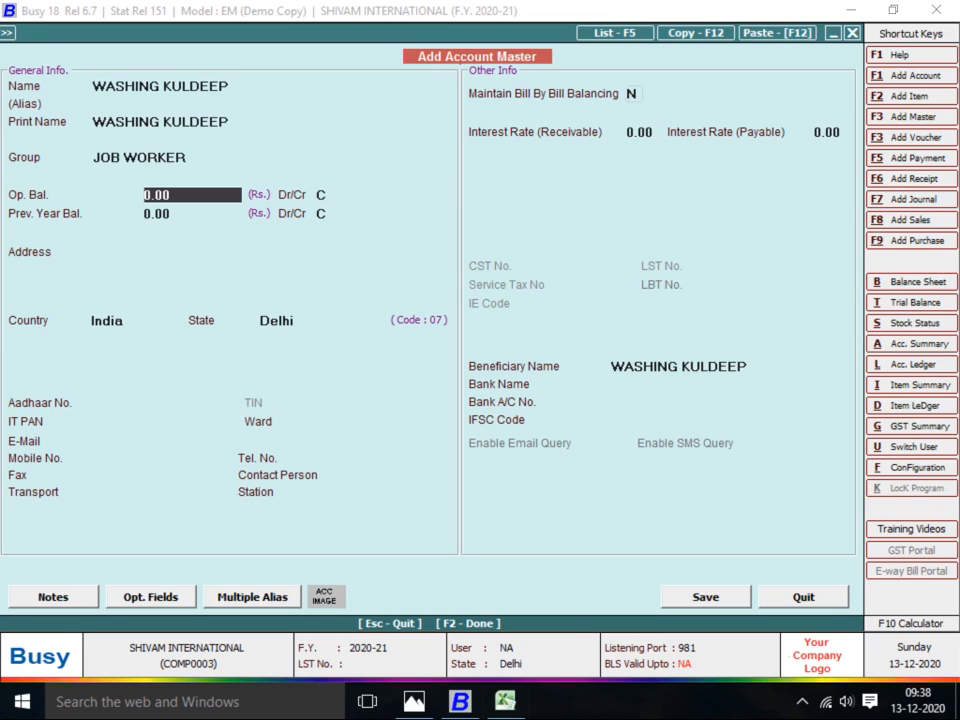
pyautogui.press('F2')
pyautogui.press('Return')
# Rename the material centre to WASHING KULDEEP and save it as the voucher's destination
pyautogui.press('F2')
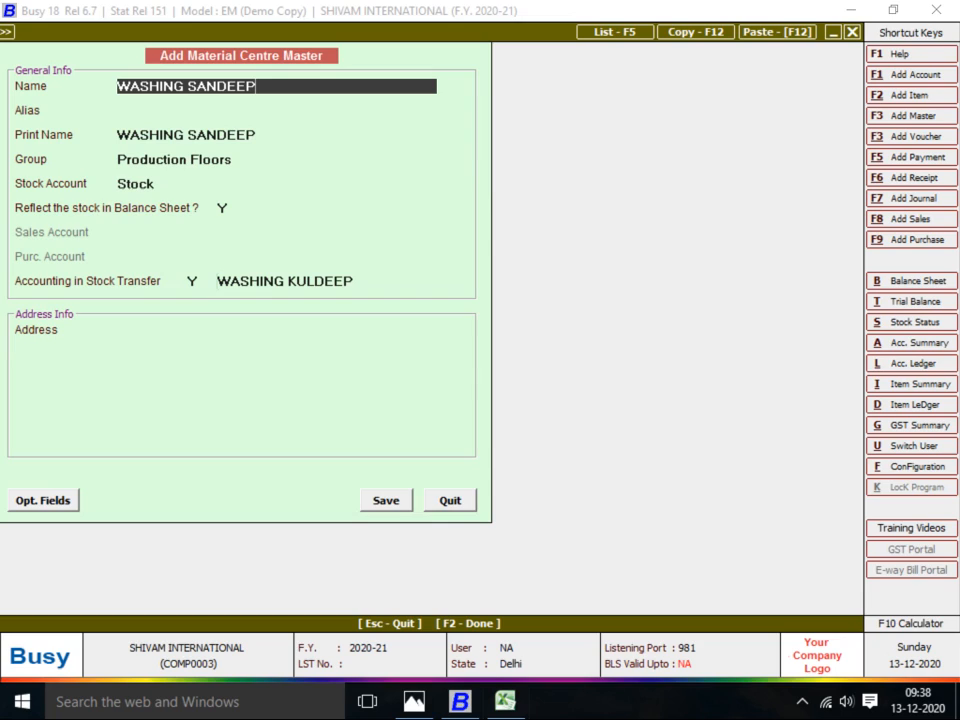
pyautogui.press('BackSpace')
pyautogui.press('BackSpace')
pyautogui.press('BackSpace')
pyautogui.press('BackSpace')
pyautogui.press('BackSpace')
pyautogui.press('BackSpace')
pyautogui.press('BackSpace')
pyautogui.write('KULDEEP')
pyautogui.press('Return')
pyautogui.press('Return')
pyautogui.press('Return')
pyautogui.press('Return')
pyautogui.press('F2')
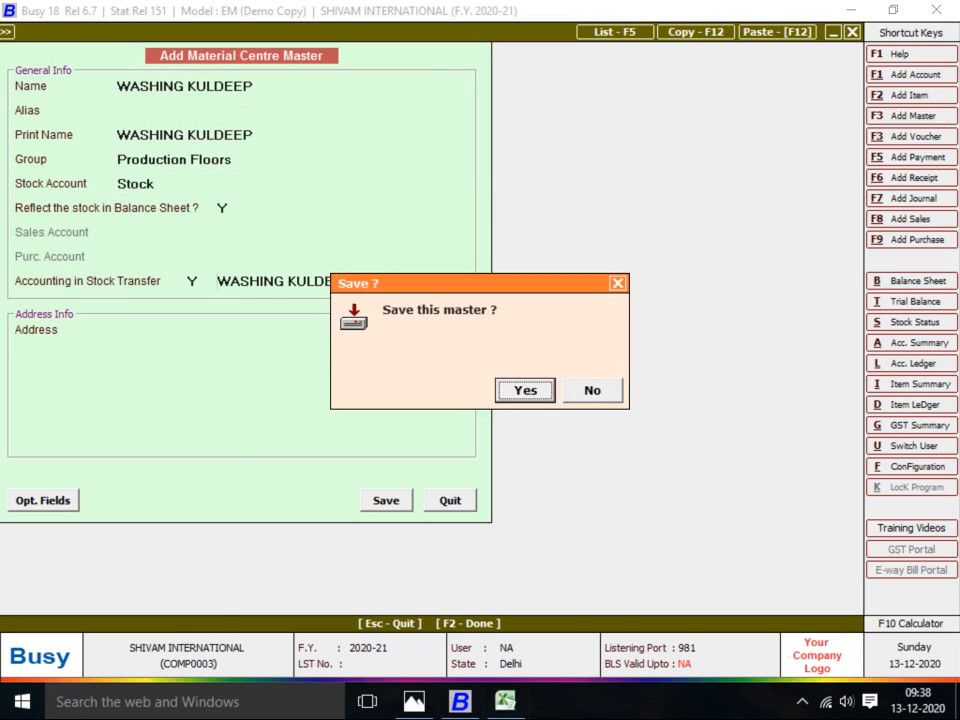
pyautogui.press('Return')
pyautogui.press('Return')
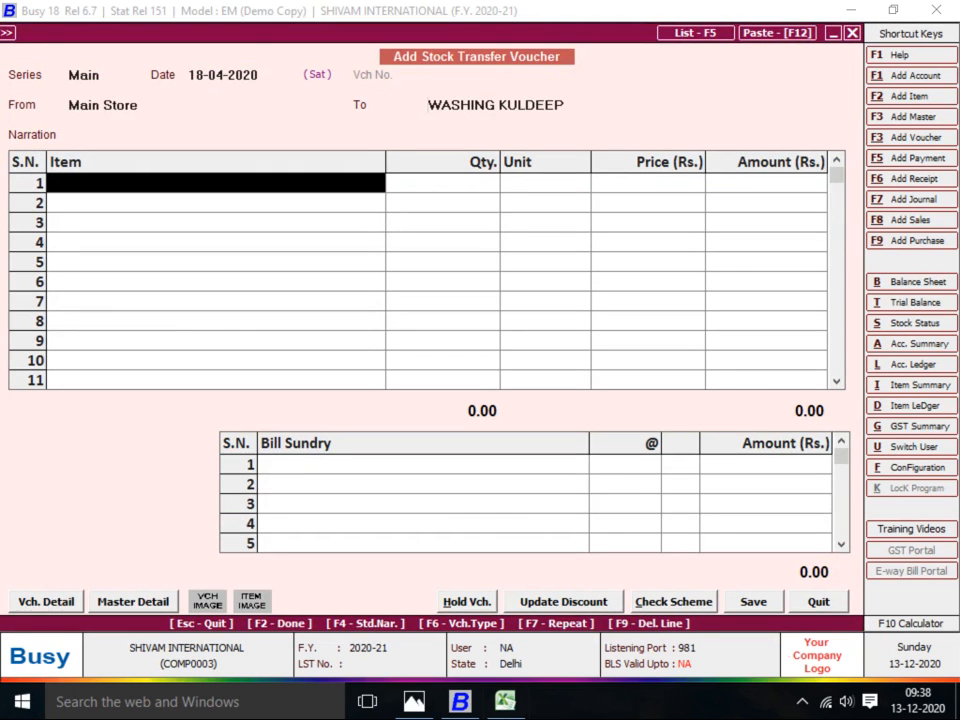
pyautogui.press('Return')
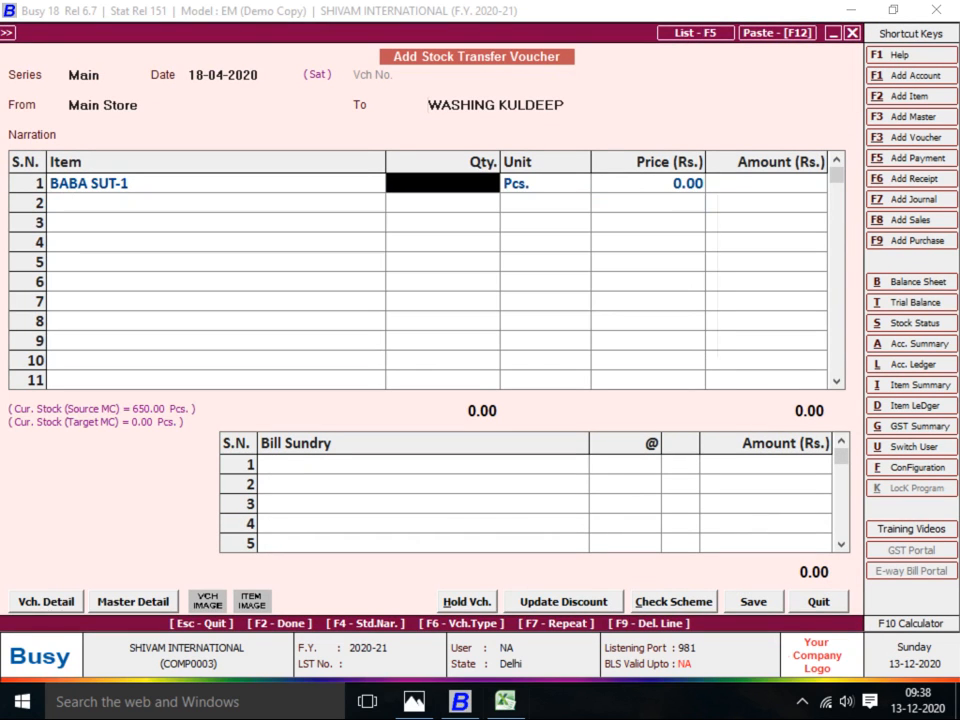
# Enter 650 Pcs of BABA SUT-1 and add a JOB WORK A/C charge line
pyautogui.hotkey('alt', 'Tab')
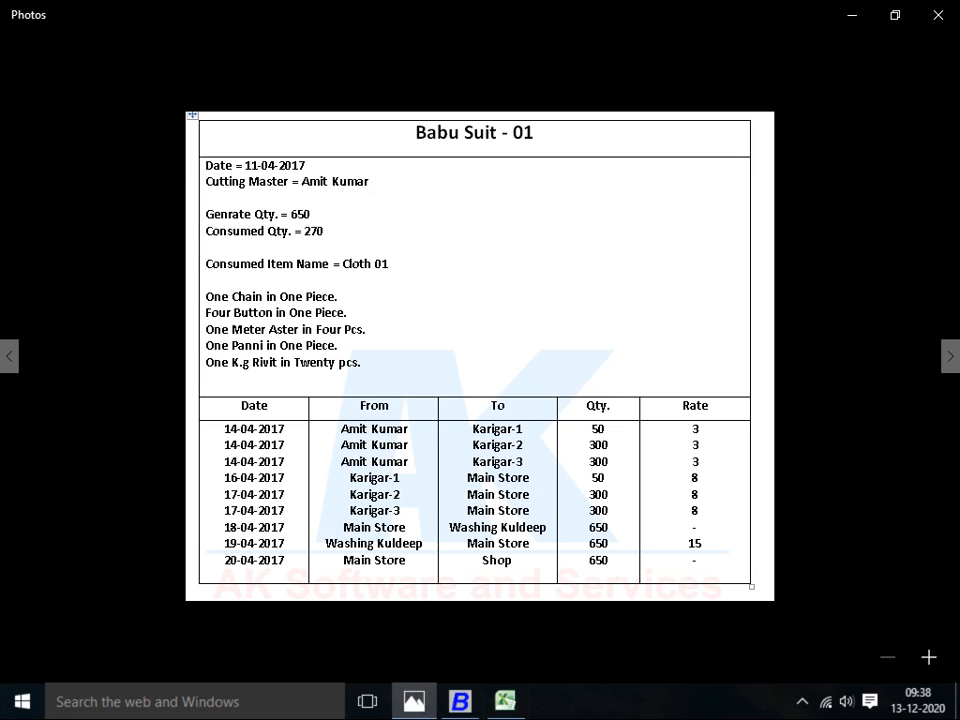
pyautogui.hotkey('alt', 'Tab')
pyautogui.write('650')
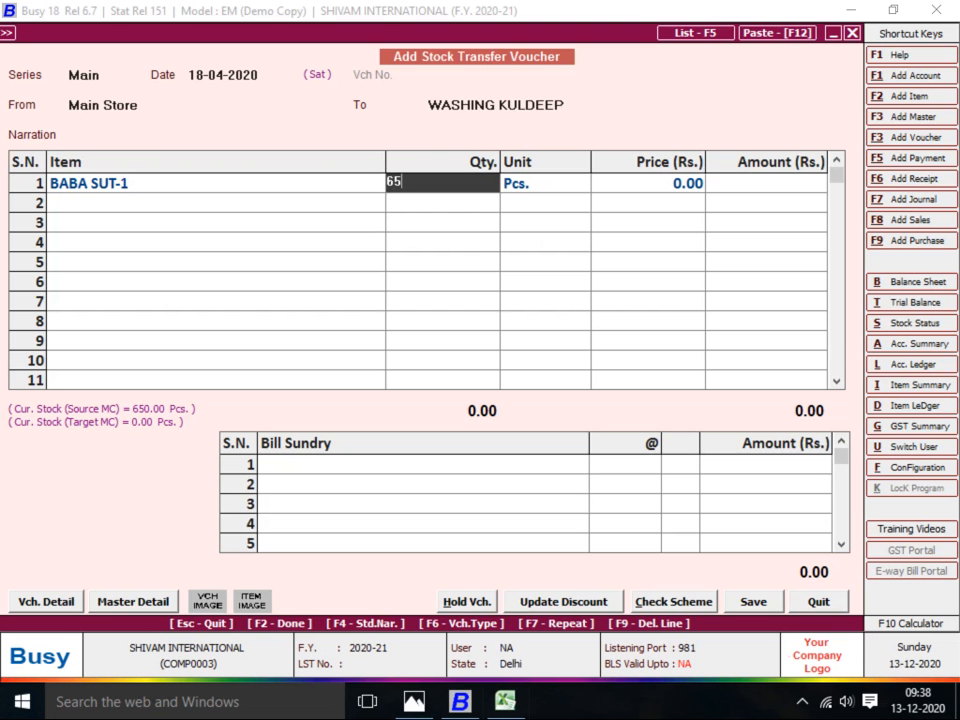
pyautogui.press('Return')
pyautogui.press('Return')
pyautogui.press('Return')
pyautogui.press('Return')
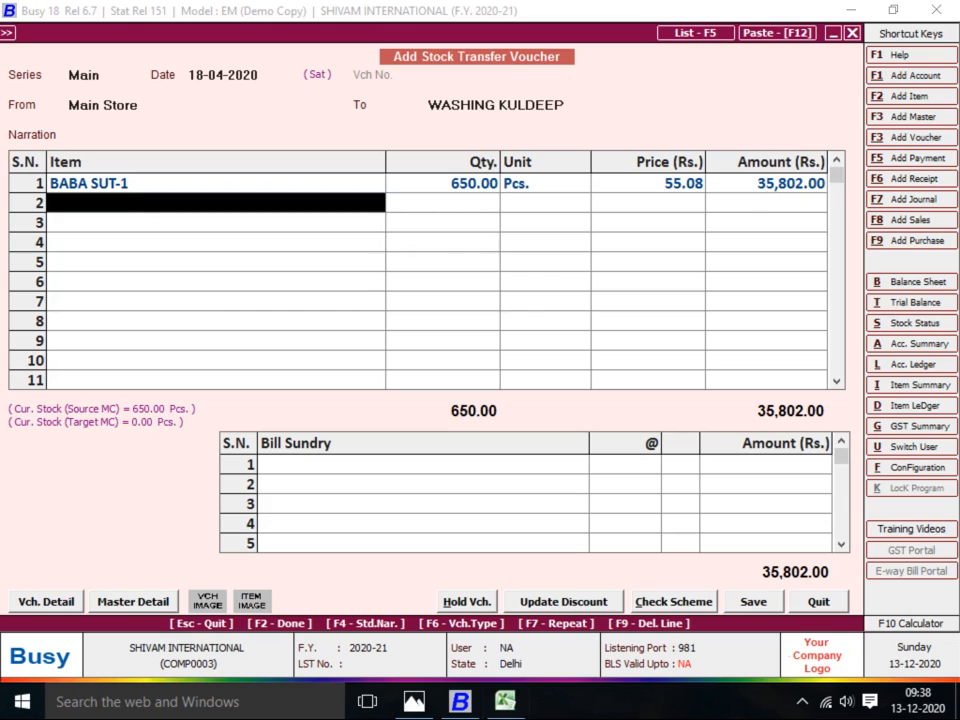
pyautogui.press('Return')
pyautogui.press('Return')
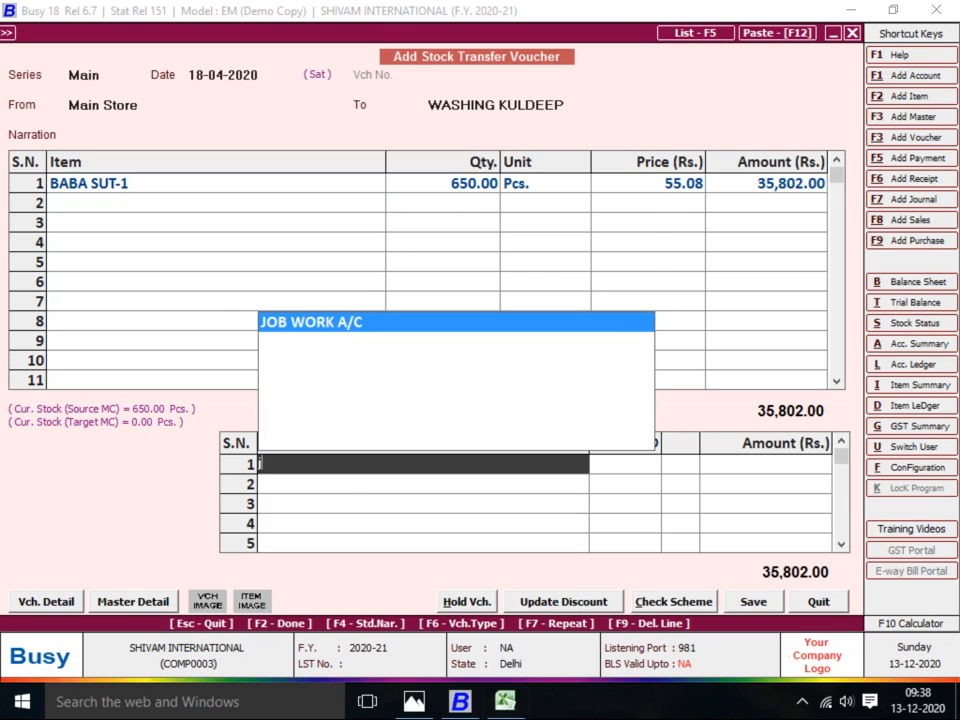
pyautogui.press('Return')
# Replace the JOB WORK A/C charge with Discount and save the voucher at 35,802.00
pyautogui.press('Left')
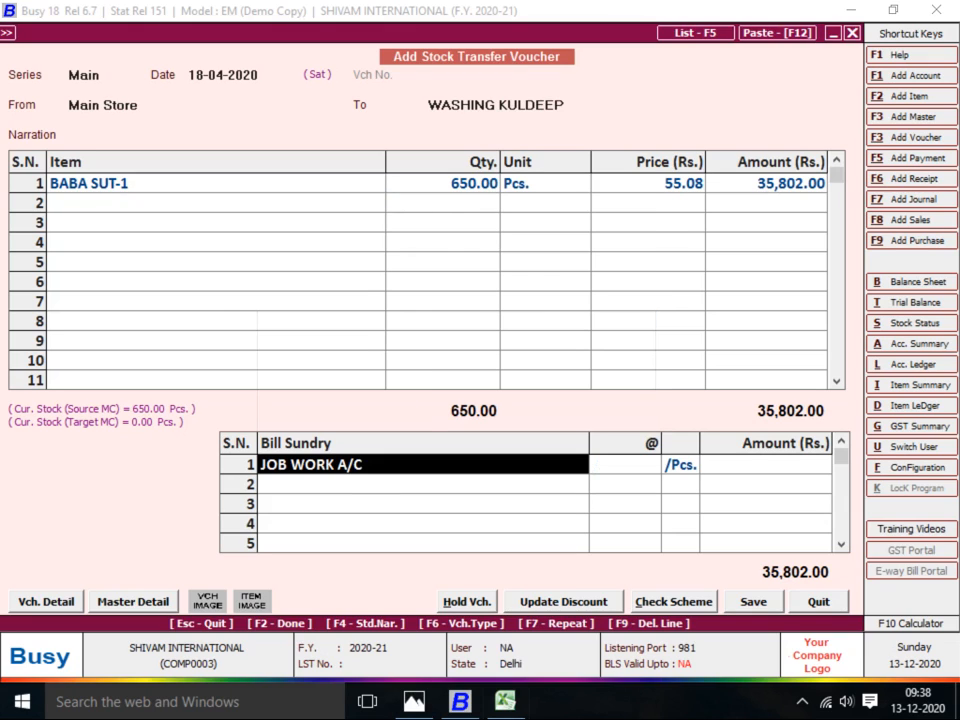
pyautogui.press('Return')
pyautogui.press('Down')
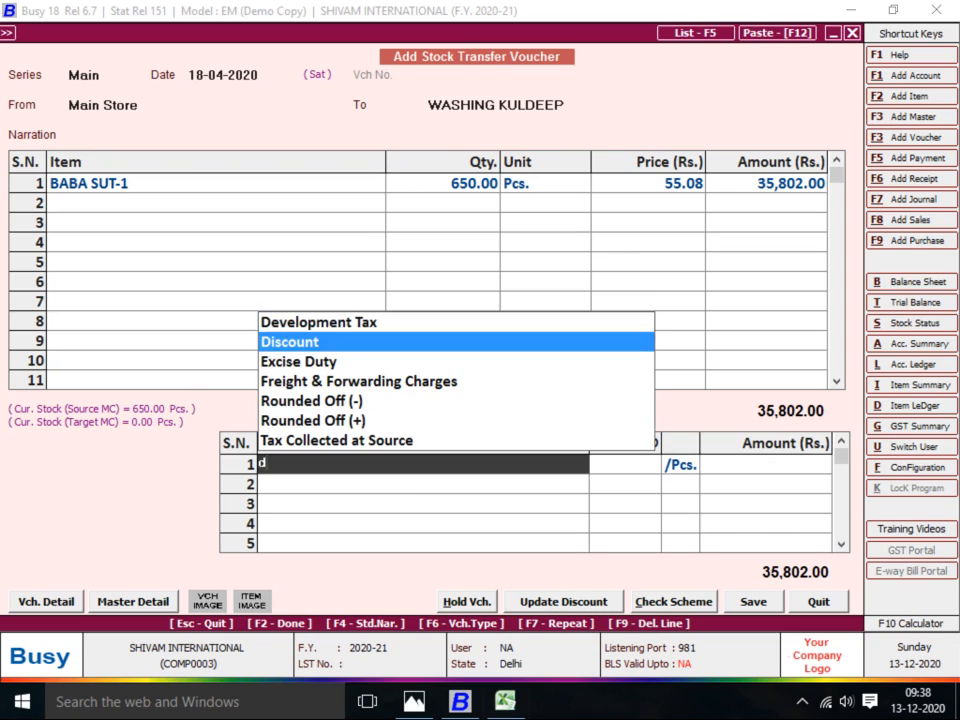
pyautogui.press('Return')
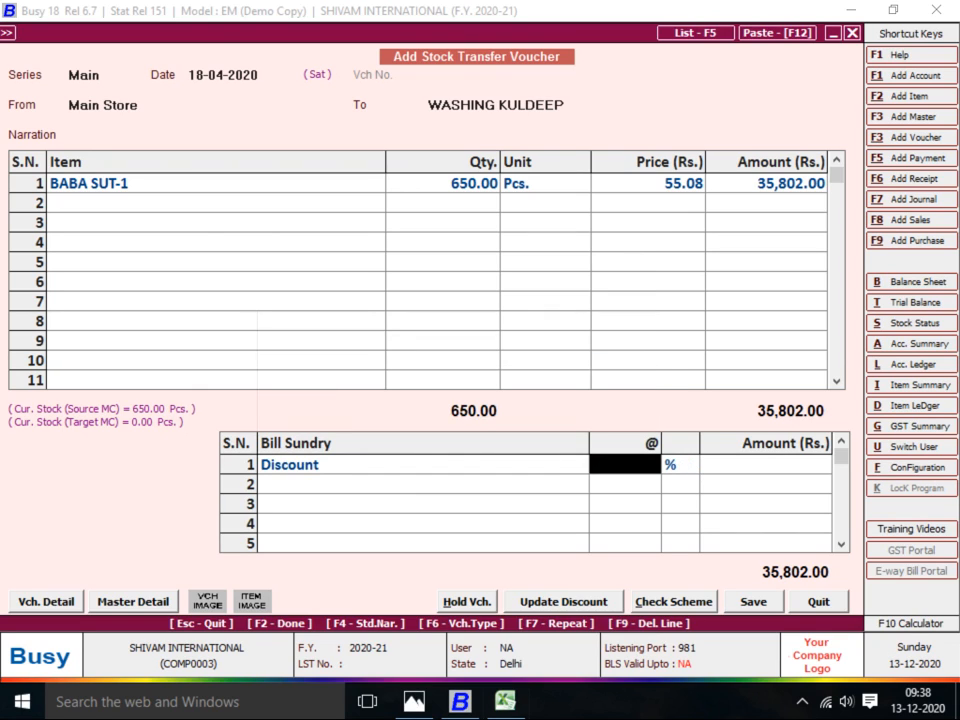
pyautogui.press('F2')
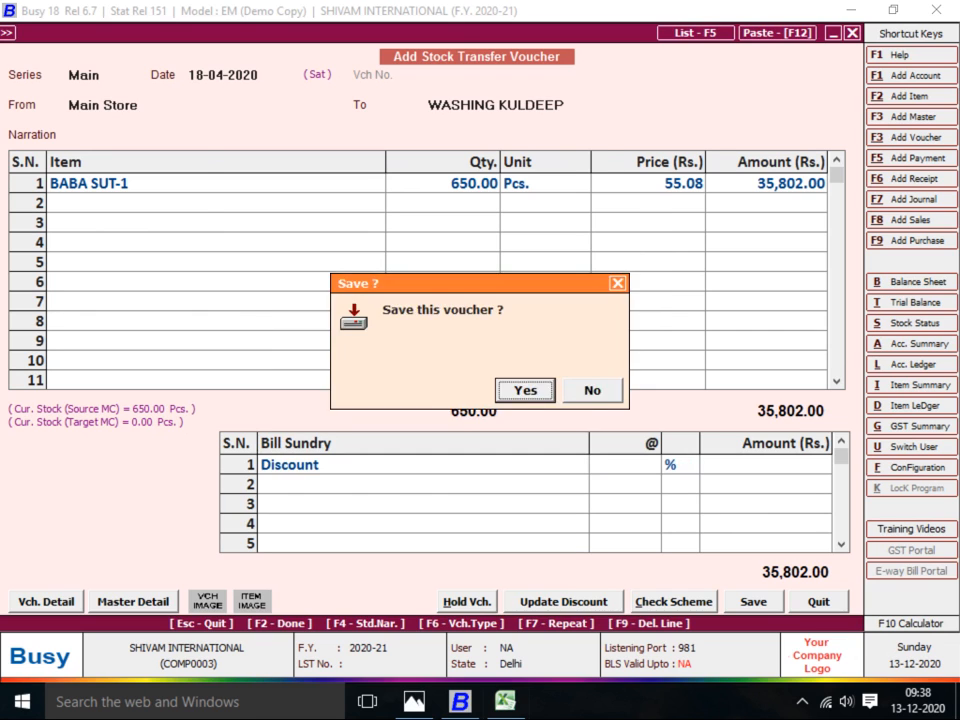
pyautogui.press('Return')
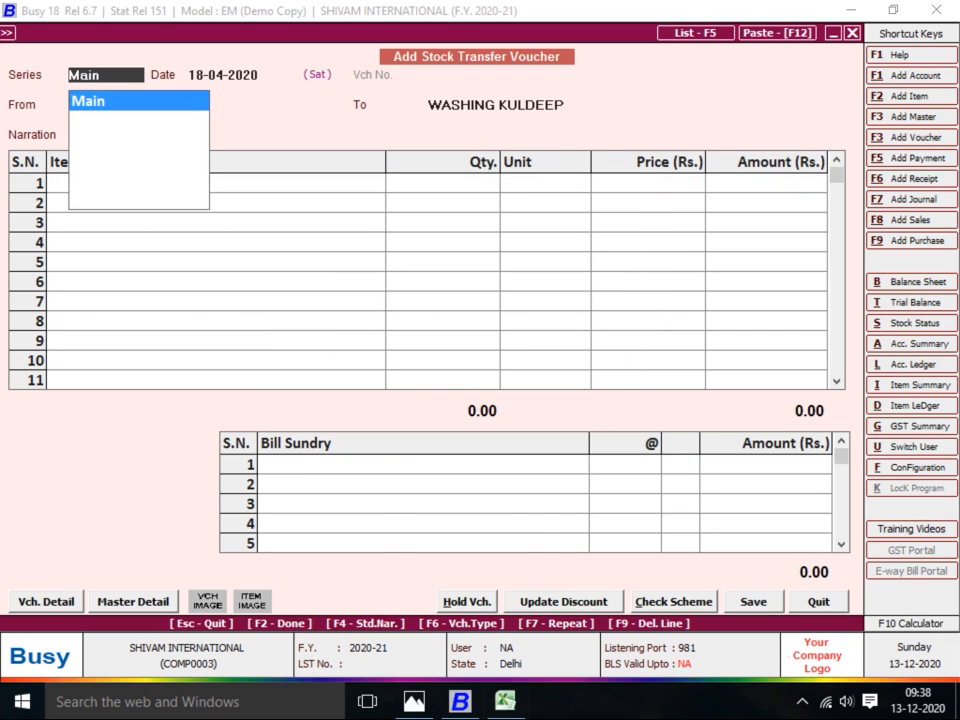
pyautogui.hotkey('alt', 'Tab')
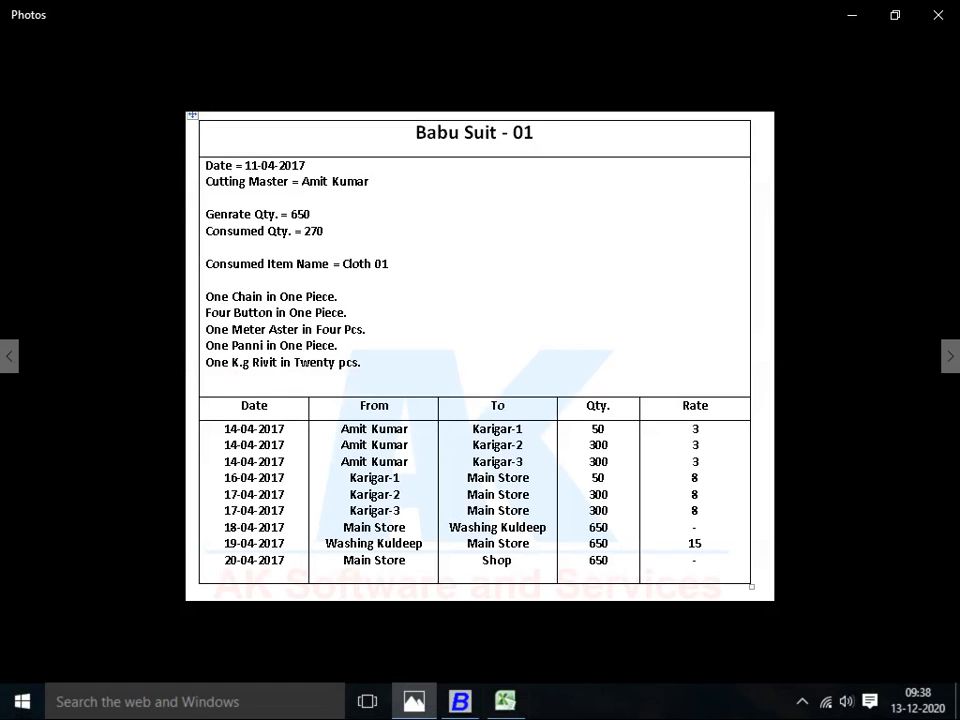
# Start a Main-series transfer dated 19-04-2020 from WASHING KULDEEP to Main Store
pyautogui.hotkey('alt', 'Tab')
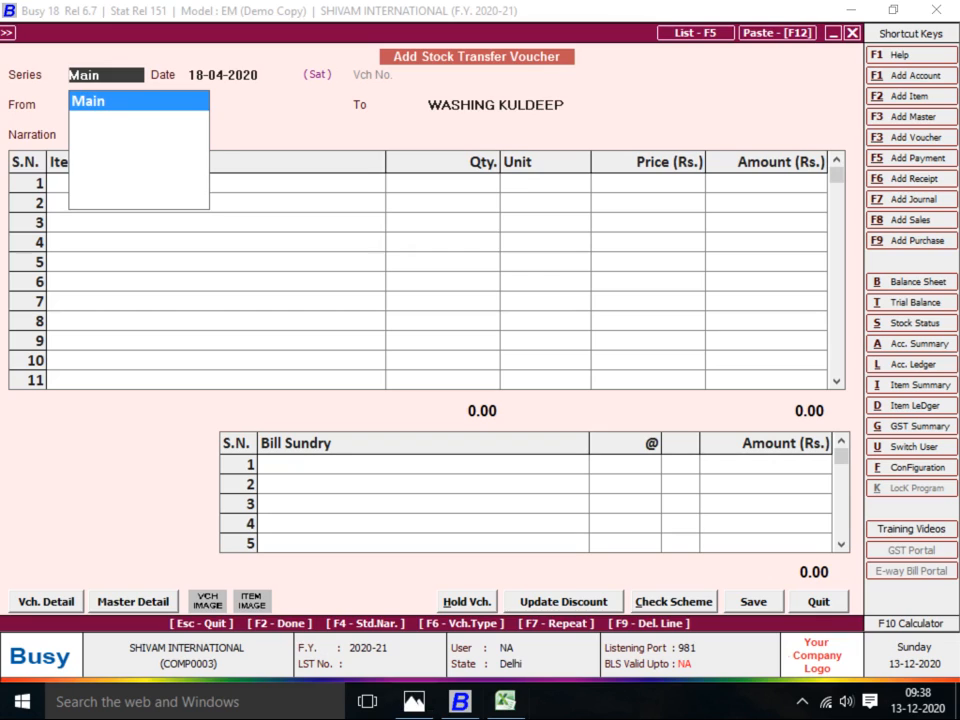
pyautogui.press('Return')
pyautogui.write('19')
pyautogui.press('Return')
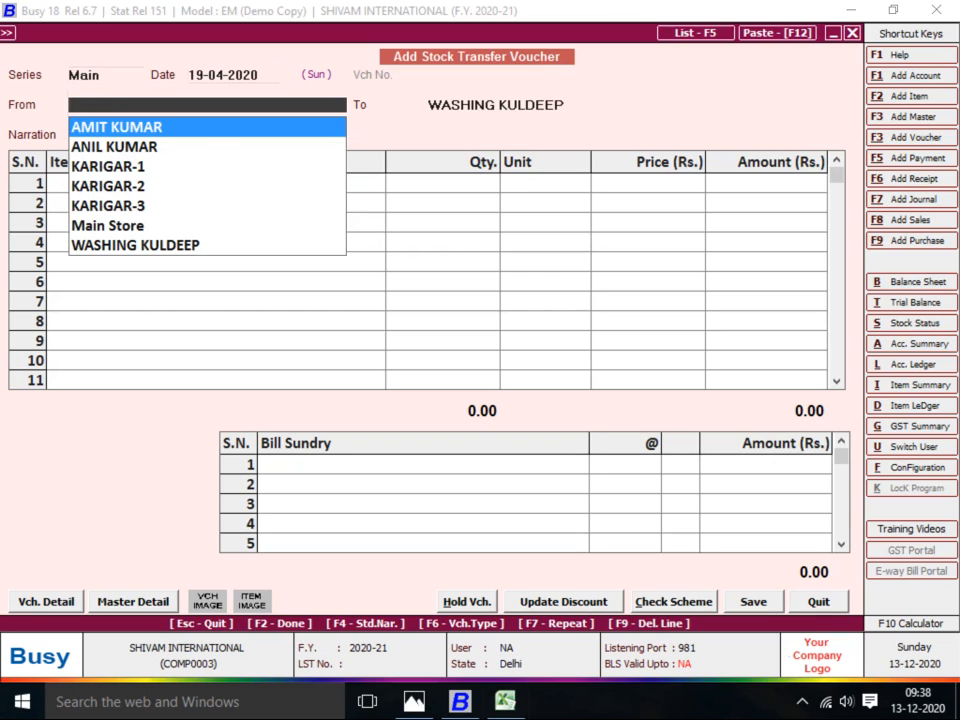
pyautogui.write('WASHI')
pyautogui.press('Return')
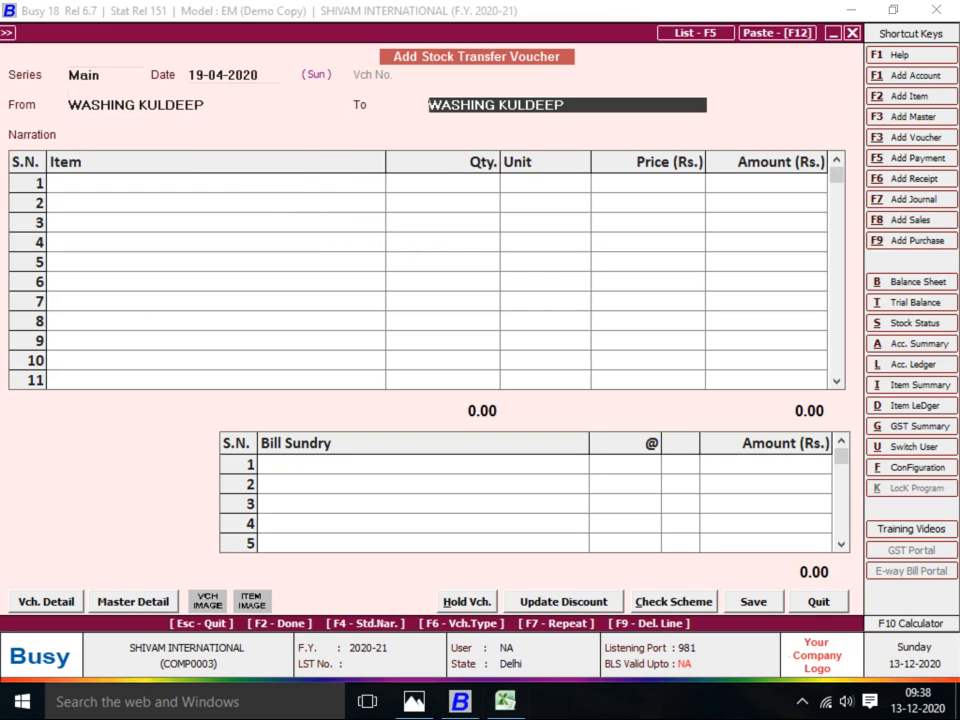
pyautogui.write('MA')
pyautogui.press('Return')
pyautogui.press('Return')
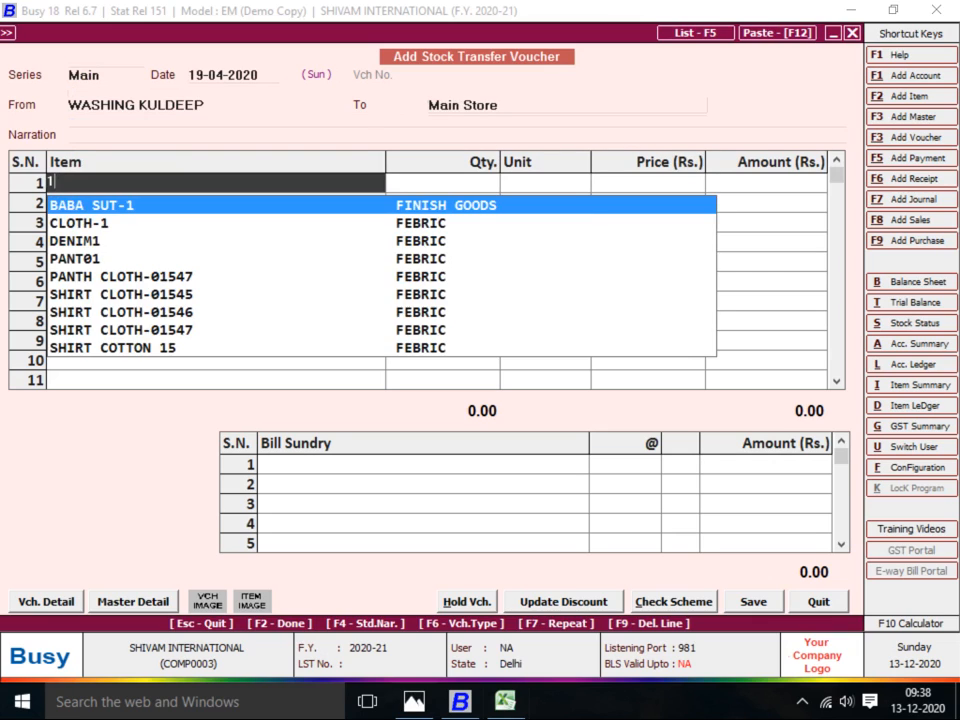
# Enter 650 BABA SUT-1 with JOB WORK A/C charged at 15 per piece and save
pyautogui.press('Return')
pyautogui.write('650')
pyautogui.press('Return')
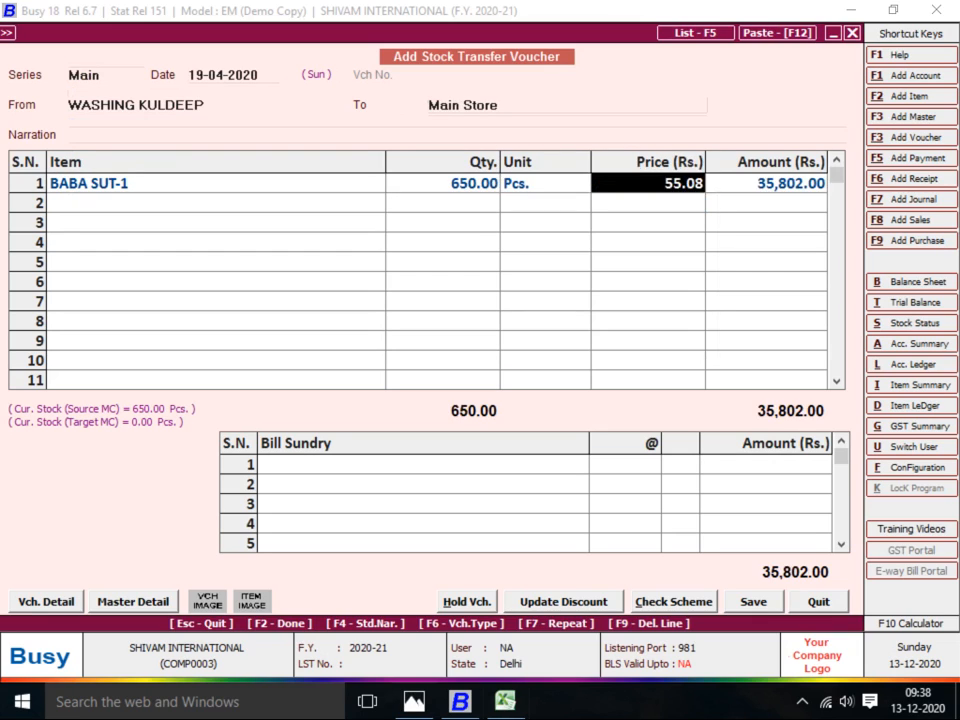
pyautogui.press('Return')
pyautogui.press('Return')
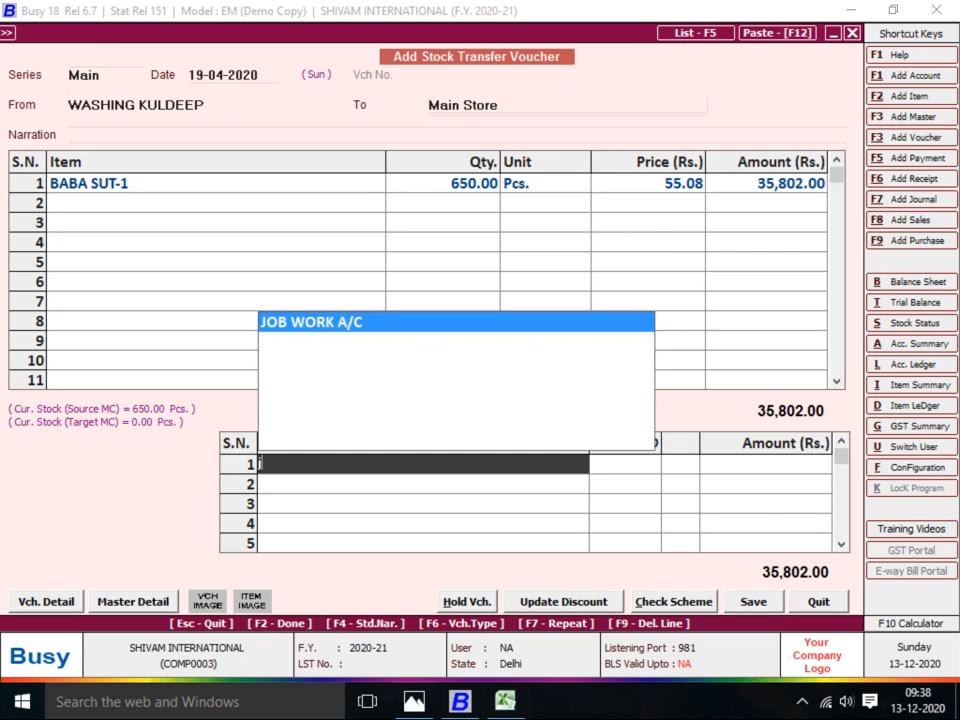
pyautogui.press('Return')
pyautogui.press('Return')
pyautogui.hotkey('alt', 'Tab')
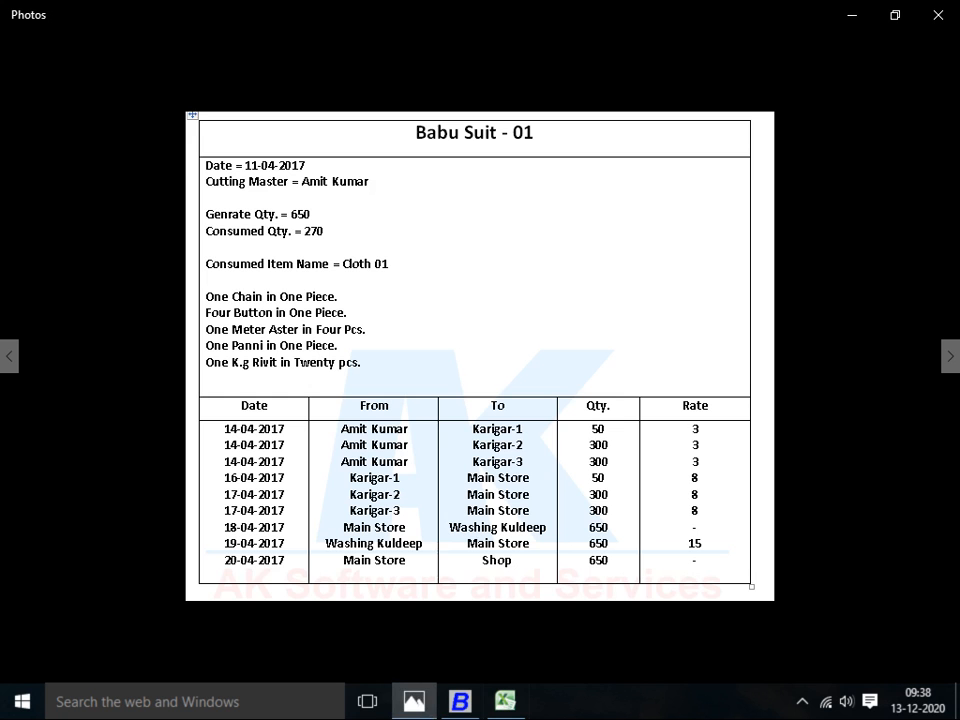
pyautogui.hotkey('alt', 'Tab')
pyautogui.write('15')
pyautogui.press('Return')
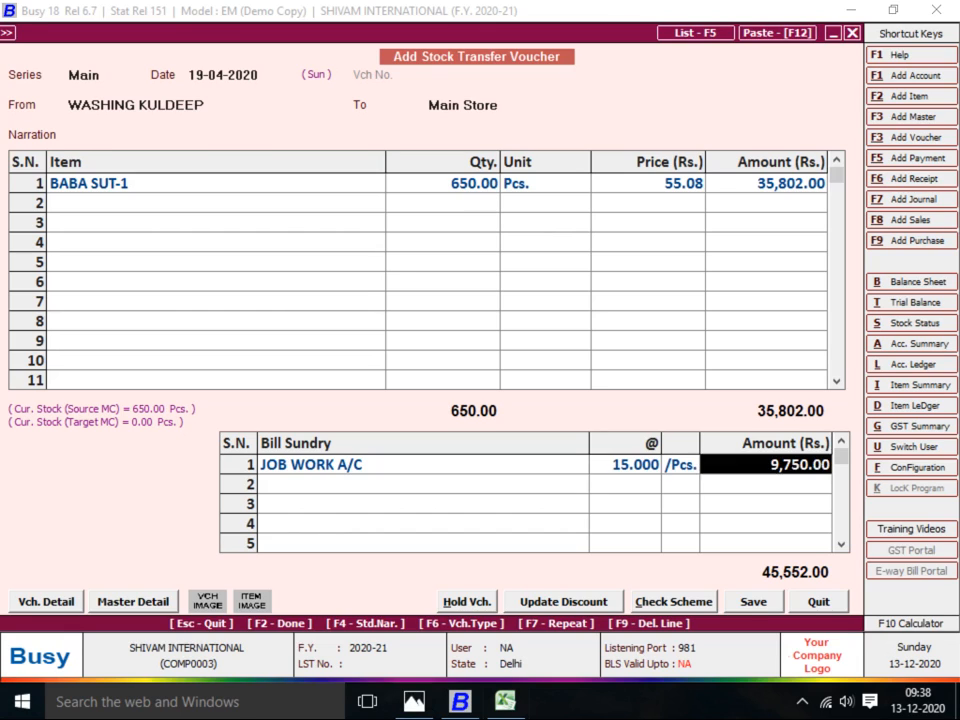
pyautogui.press('Return')
pyautogui.press('Return')
pyautogui.press('Return')
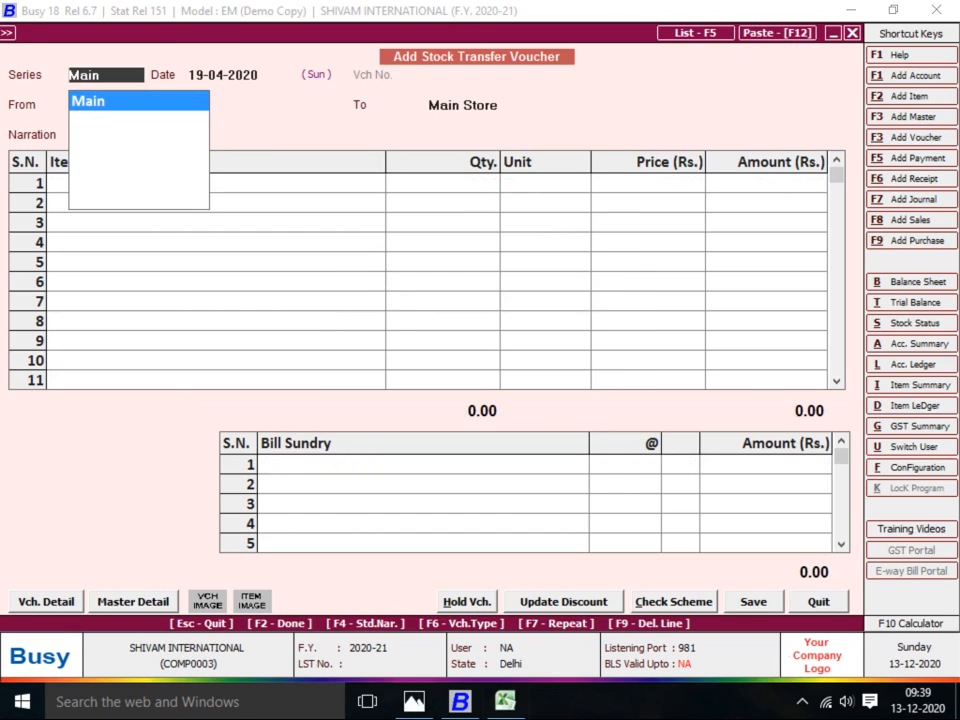
pyautogui.hotkey('alt', 'Tab')
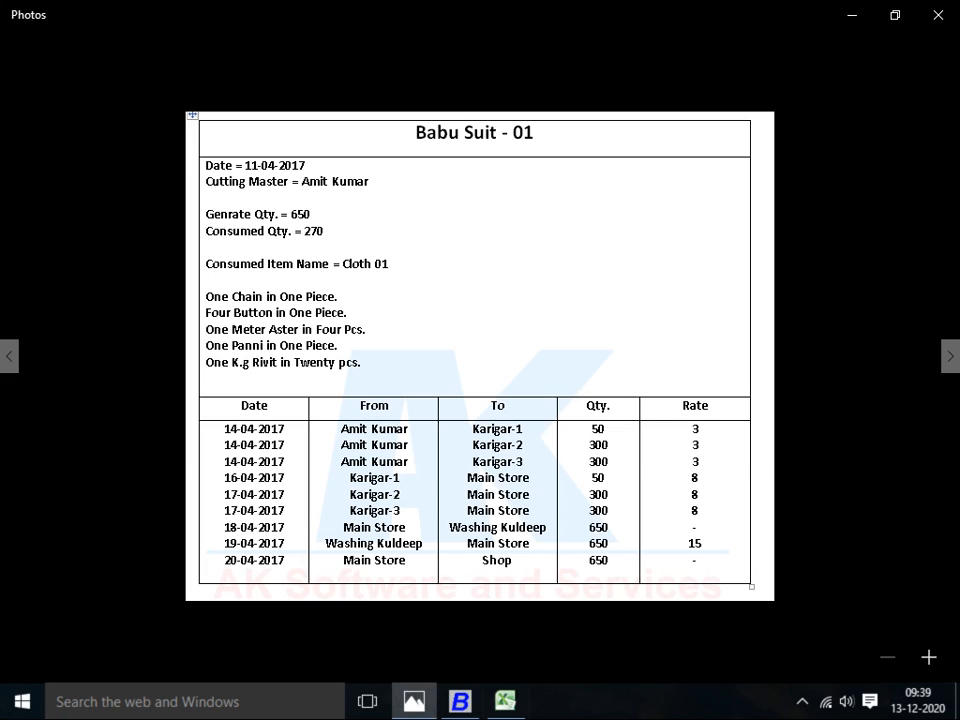
# Begin a new transfer dated 20-04-2020 with Main Store as the source
pyautogui.hotkey('alt', 'Tab')
pyautogui.press('Return')
pyautogui.write('20')
pyautogui.press('Return')
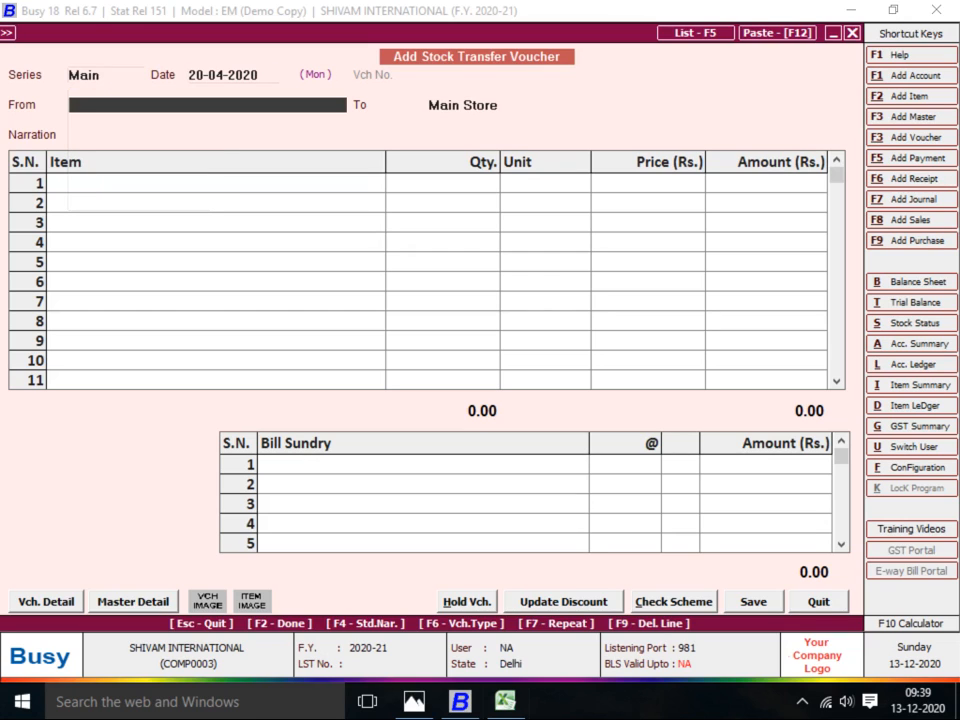
pyautogui.write('M')
pyautogui.press('Return')
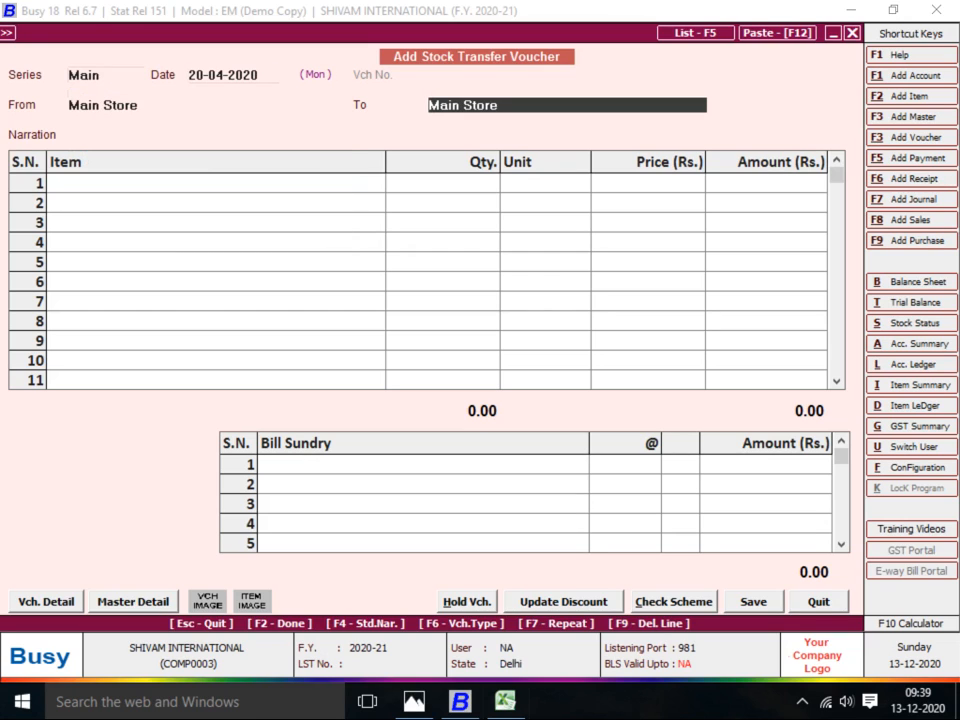
# Start a new destination material centre named SHOP
pyautogui.press('F3')
pyautogui.write('SHIOP\\')
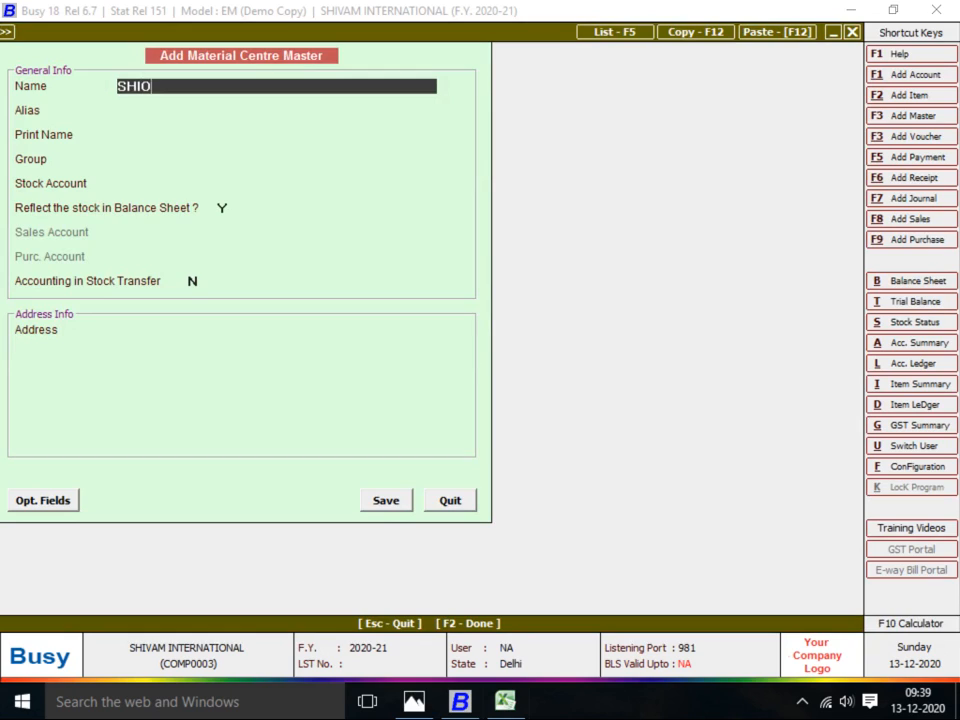
pyautogui.press('BackSpace')
pyautogui.press('BackSpace')
pyautogui.press('BackSpace')
pyautogui.press('BackSpace')
pyautogui.write('OP')
pyautogui.press('Return')
pyautogui.press('Return')
# Put SHOP in the Godowns group with the Stock account and save it
pyautogui.press('Return')
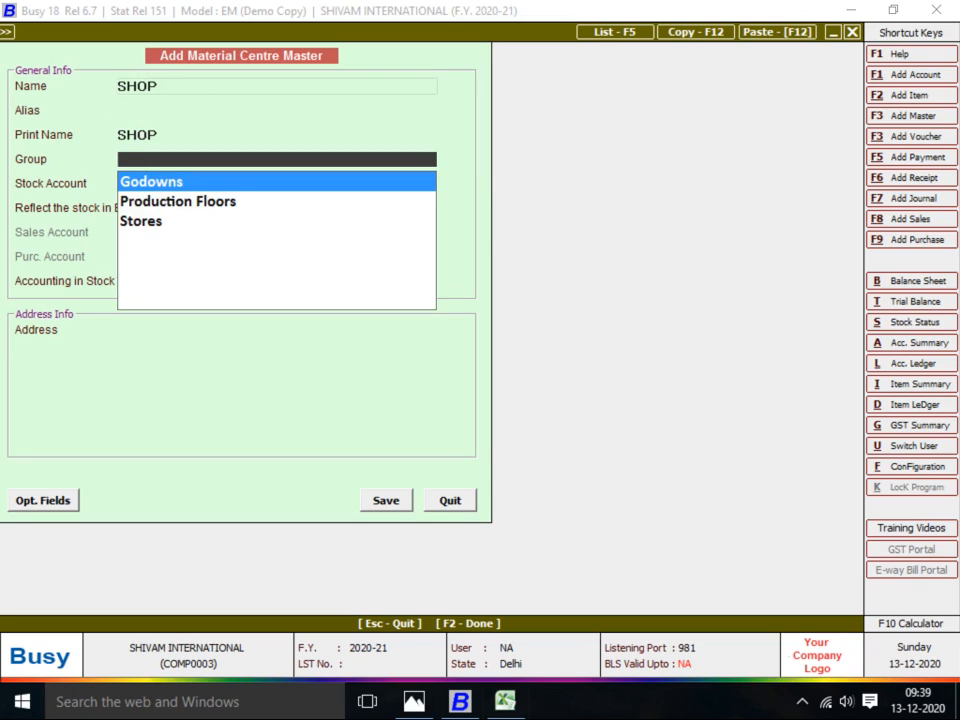
pyautogui.press('Down')
pyautogui.press('Return')
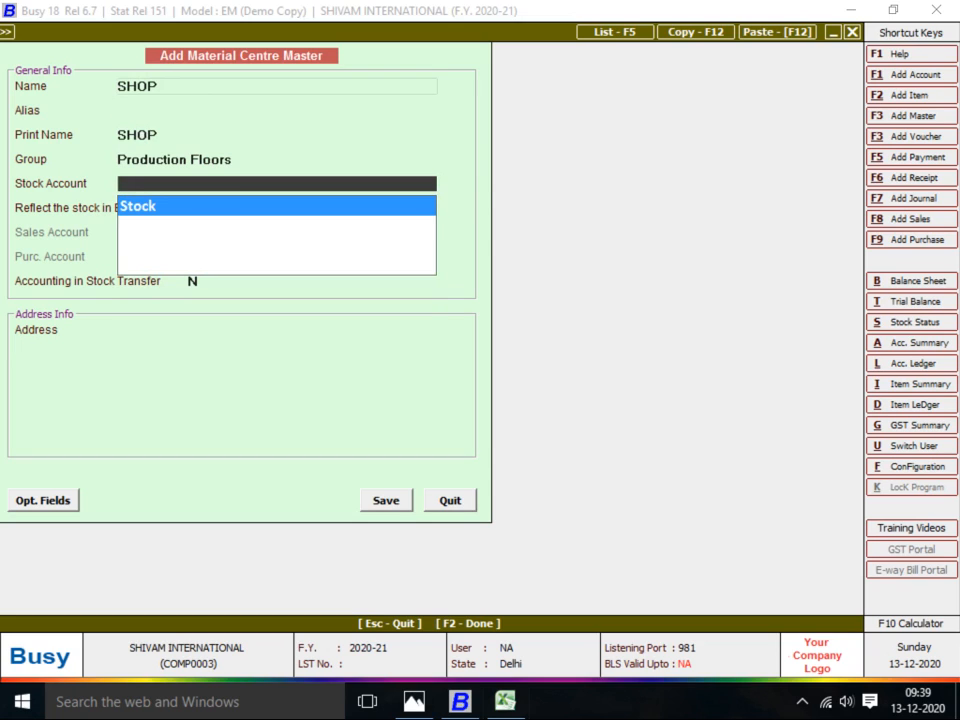
pyautogui.press('Escape')
pyautogui.press('Escape')
pyautogui.press('Return')
pyautogui.write('F')
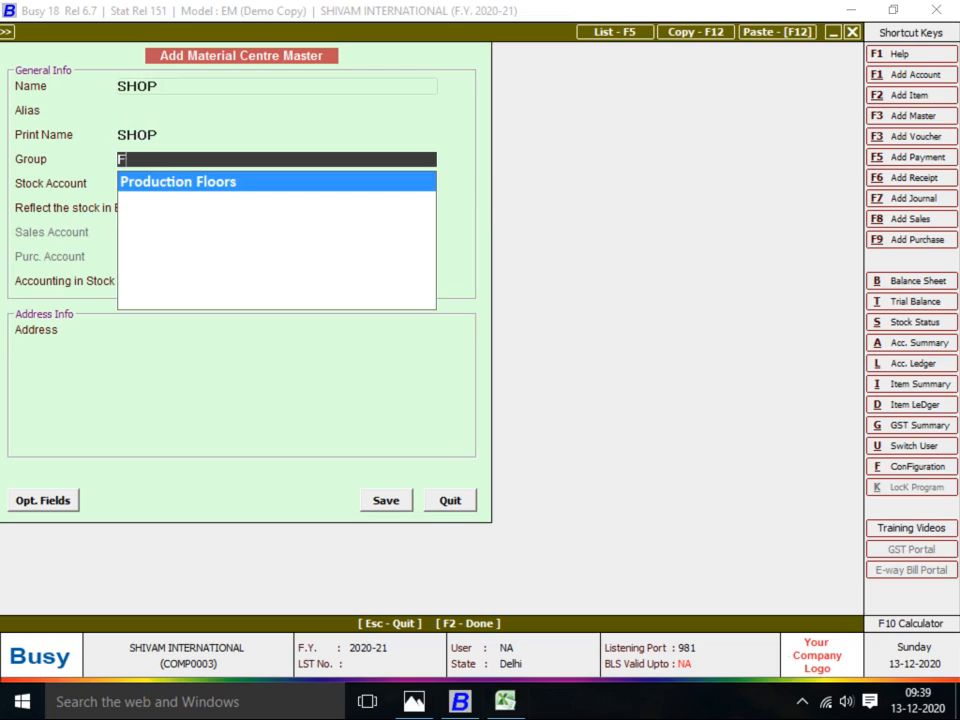
pyautogui.press('BackSpace')
pyautogui.write('G')
pyautogui.press('Return')
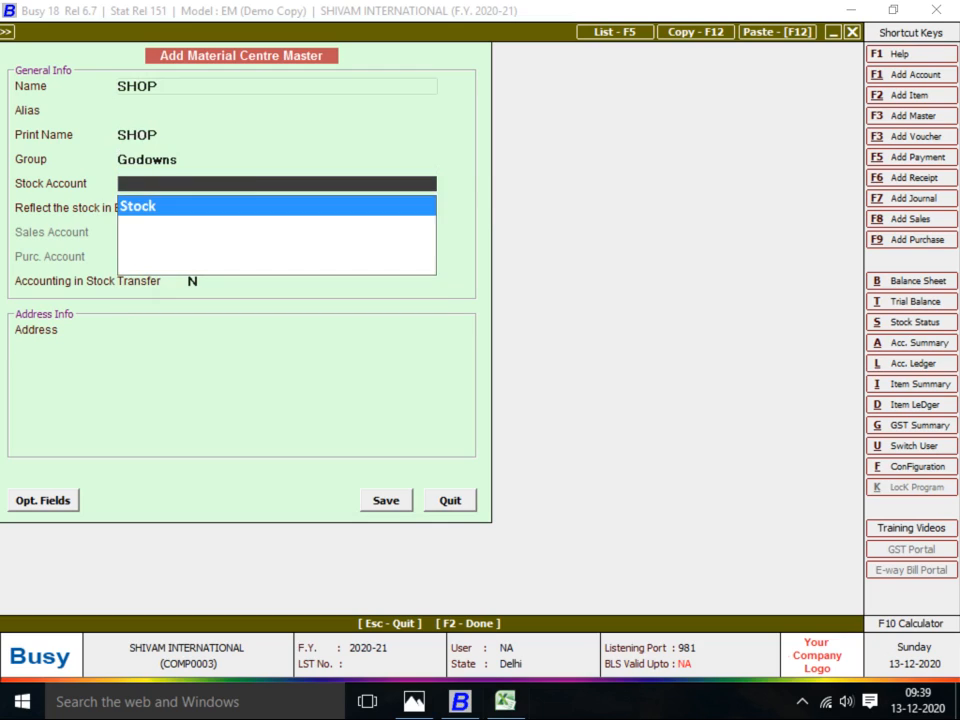
pyautogui.press('Return')
pyautogui.press('Return')
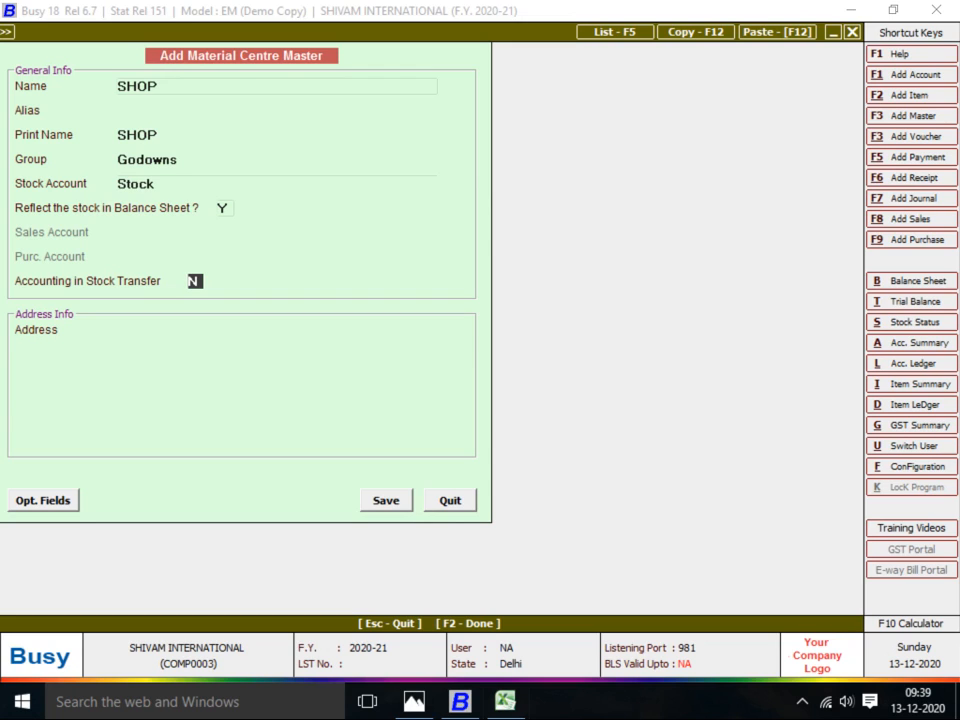
pyautogui.press('Return')
pyautogui.press('Return')
pyautogui.press('Return')
pyautogui.press('Return')
pyautogui.press('Return')
pyautogui.press('Return')
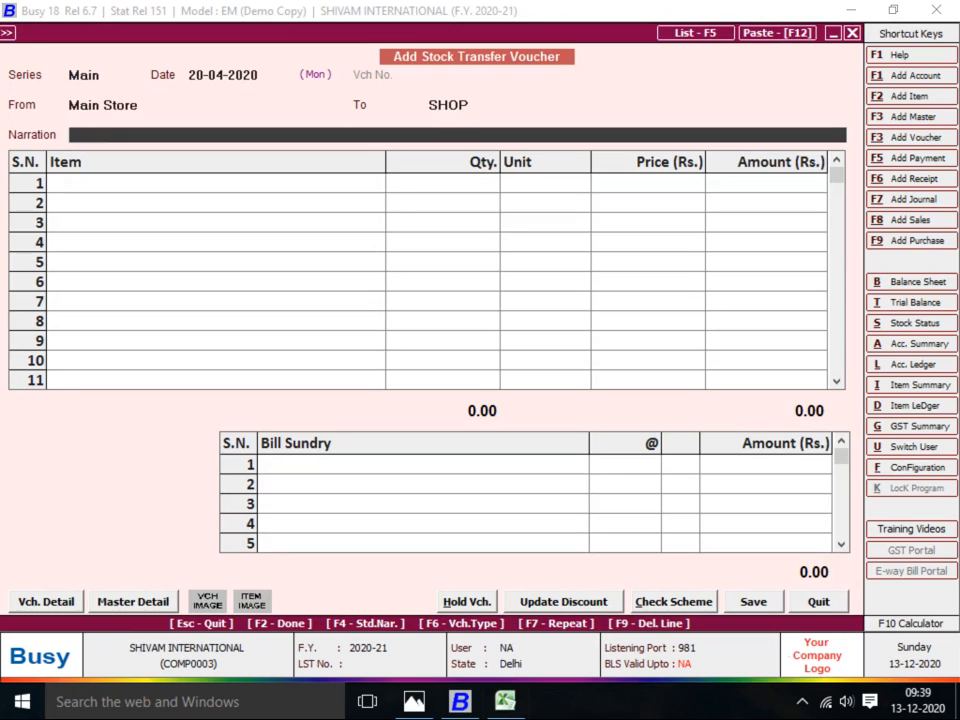
# Enter 650 Pcs BABA SUT-1 in row 1 and save the 45,552.00 transfer to SHOP
pyautogui.press('Return')
pyautogui.press('Return')
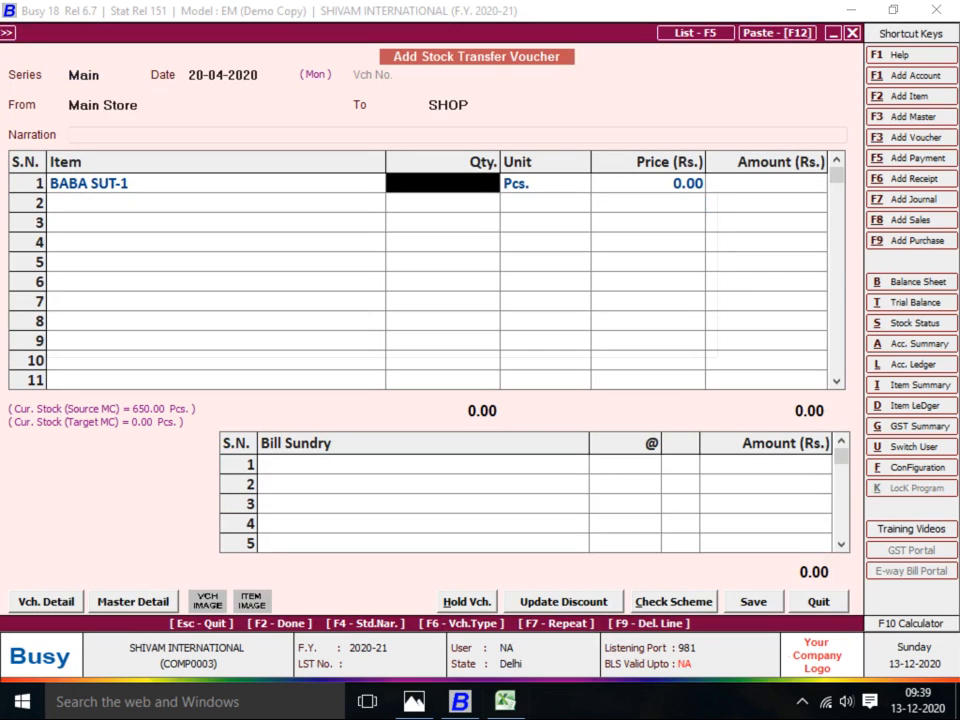
pyautogui.write('650')
pyautogui.press('Return')
pyautogui.press('Return')
pyautogui.press('Return')
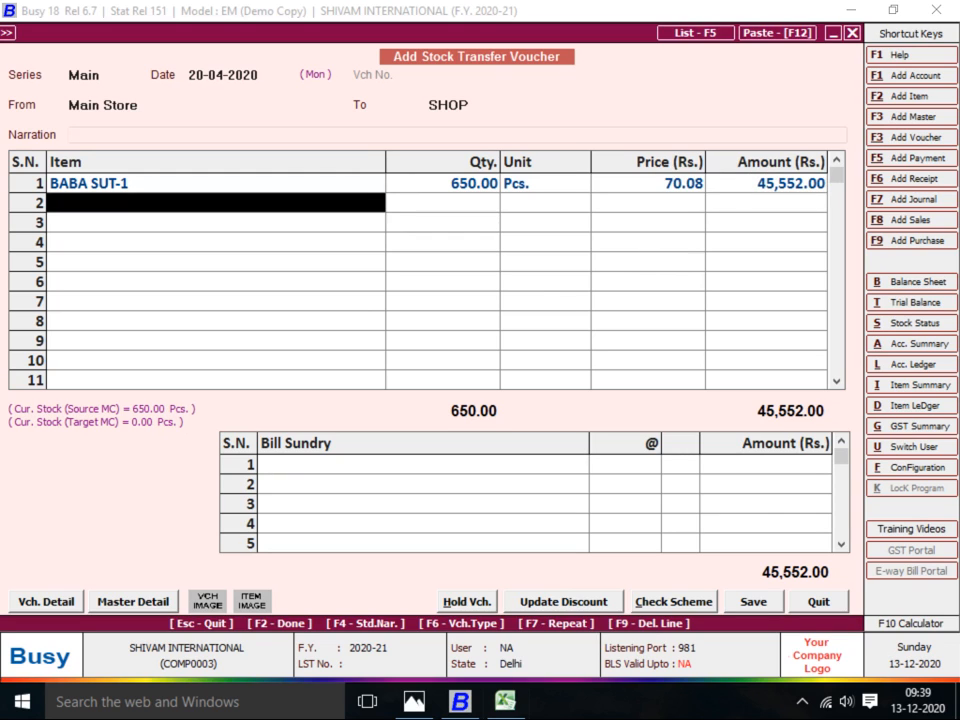
pyautogui.press('Return')
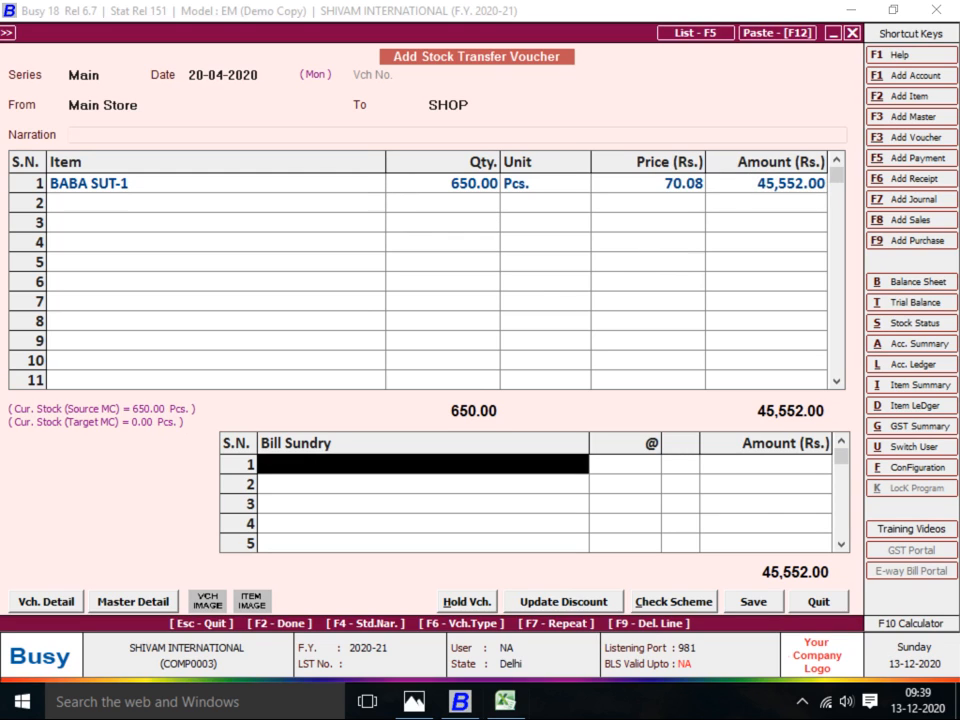
pyautogui.press('Return')
pyautogui.press('Return')
pyautogui.hotkey('alt', 'Tab')
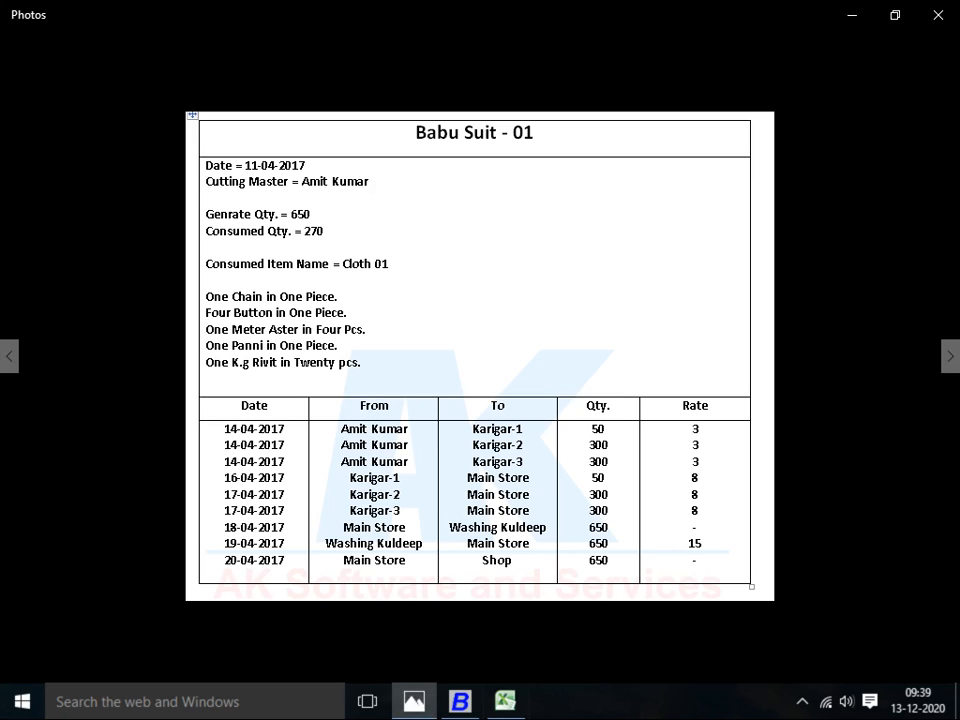
# Bring up the Babu Suit - 02 schedule in Photos
pyautogui.press('Right')
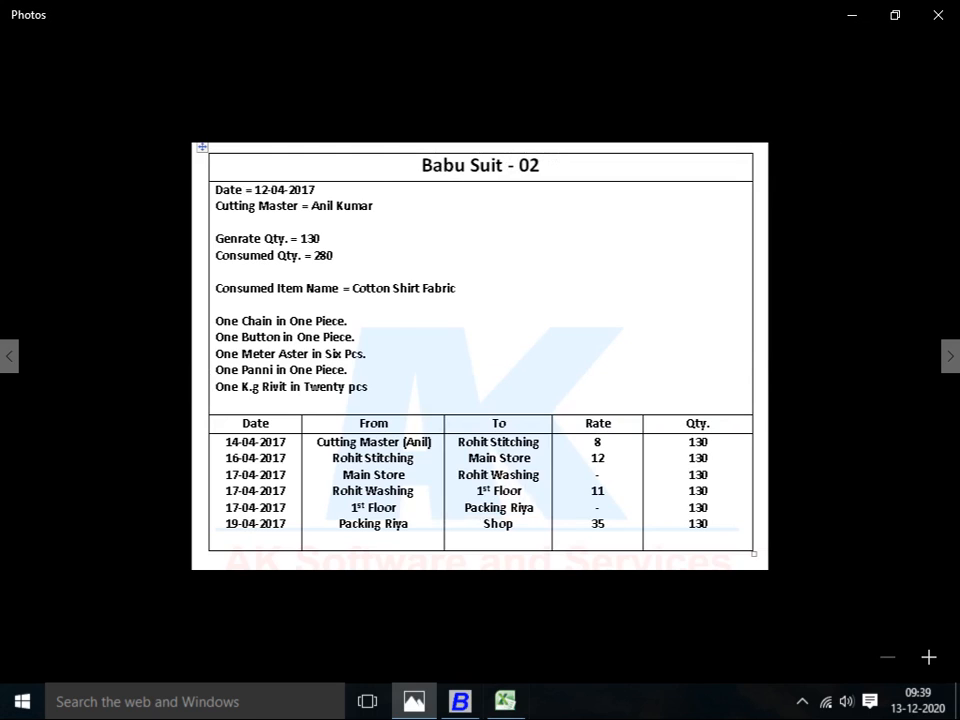
pyautogui.hotkey('alt', 'Tab')
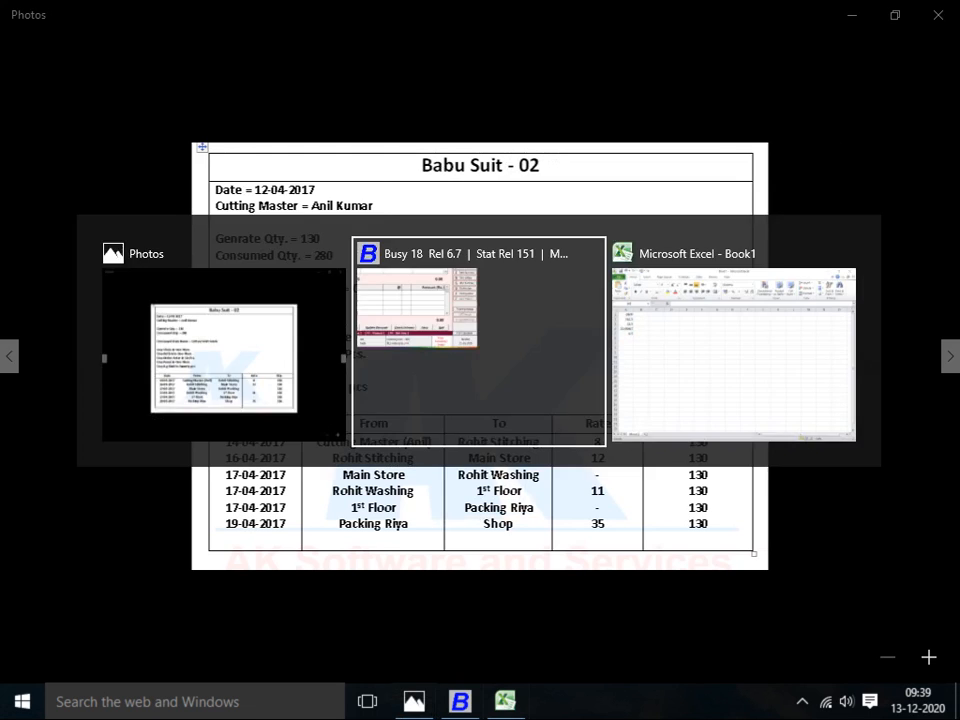
pyautogui.hotkey('alt', 'Tab')
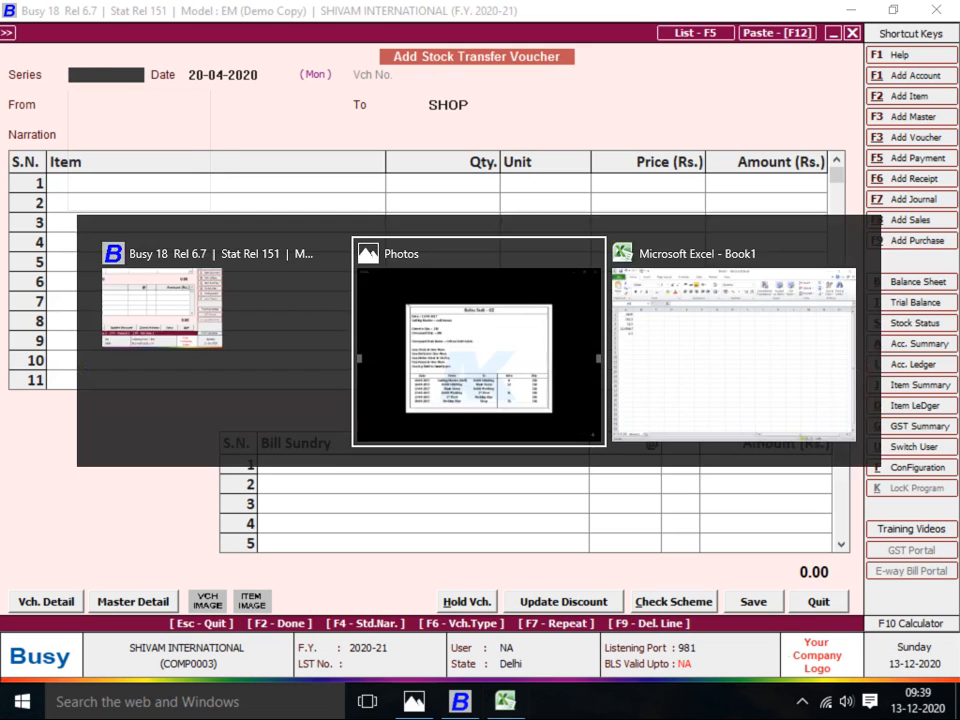
pyautogui.hotkey('alt', 'Tab')
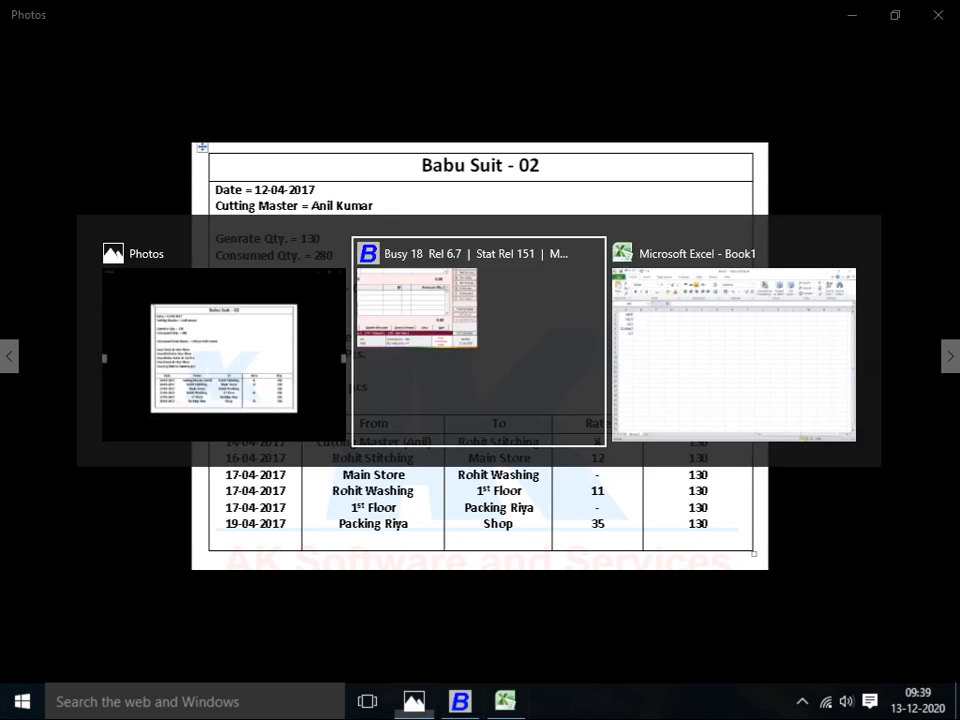
pyautogui.press('Return')
pyautogui.write('14')
pyautogui.press('Return')
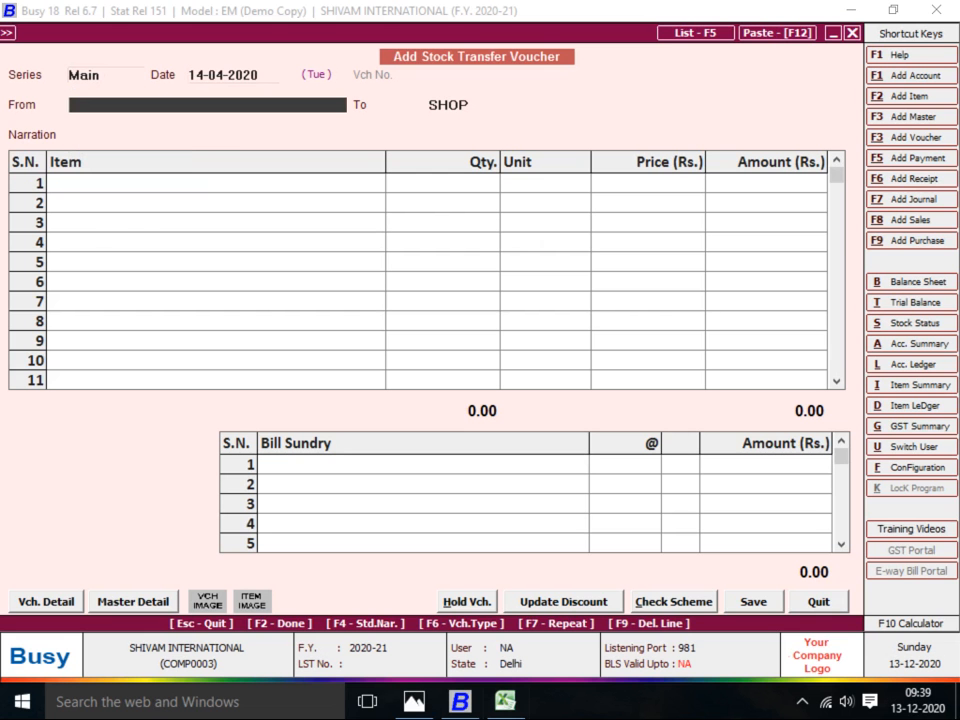
pyautogui.hotkey('alt', 'Tab')
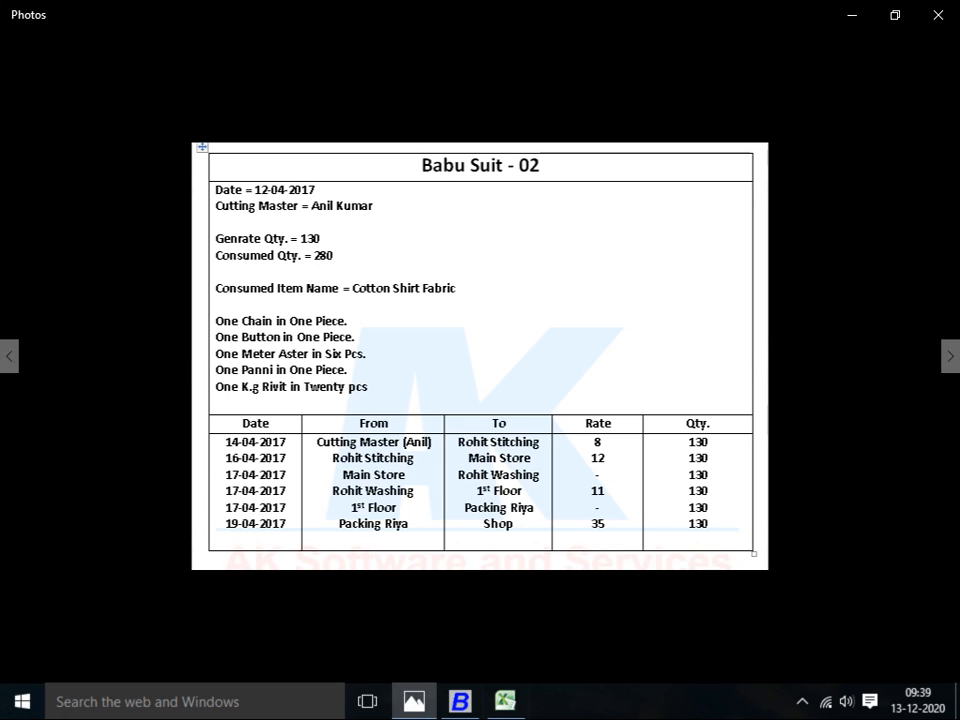
pyautogui.hotkey('alt', 'Tab')
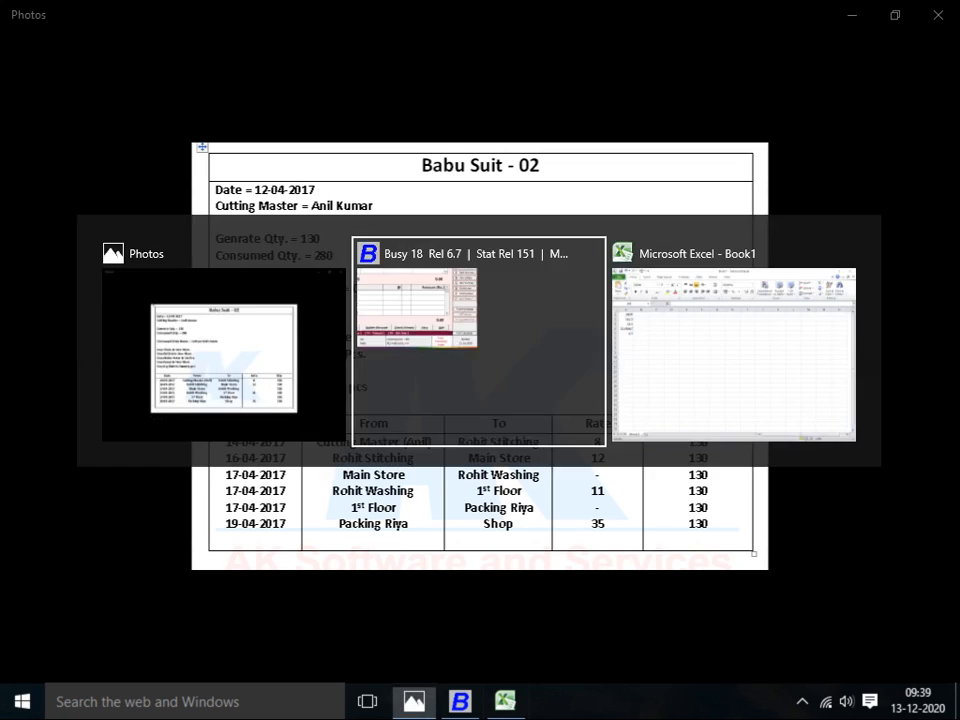
pyautogui.write('ANI')
pyautogui.press('Return')
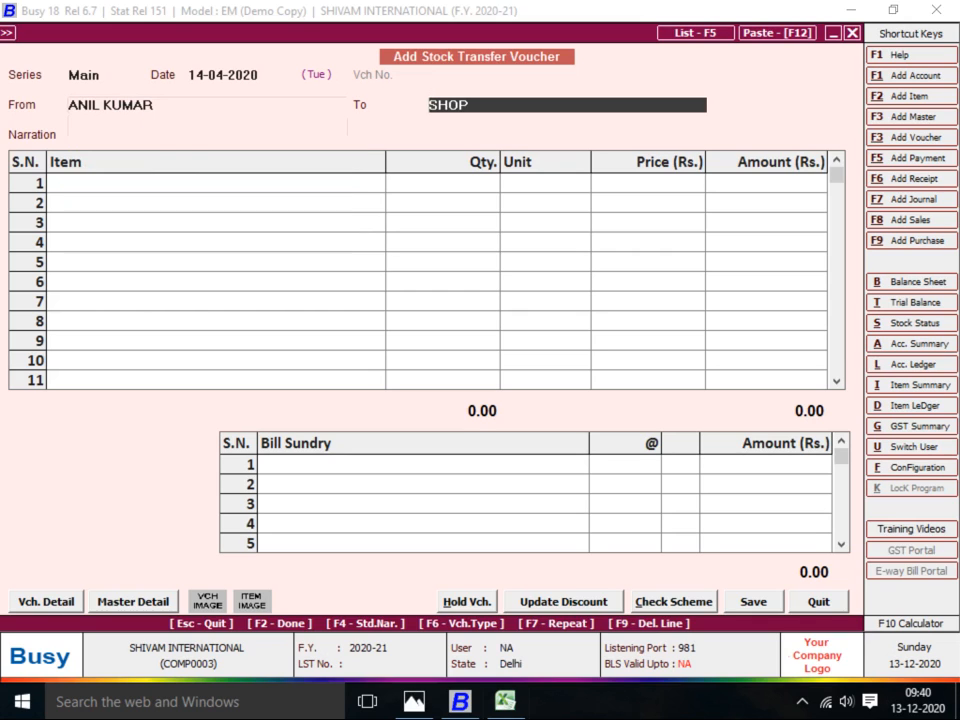
# Create material centre ROHIT STICHING under Production Floors, Stock account, accounting in transfers on
pyautogui.press('F3')
pyautogui.write('S')
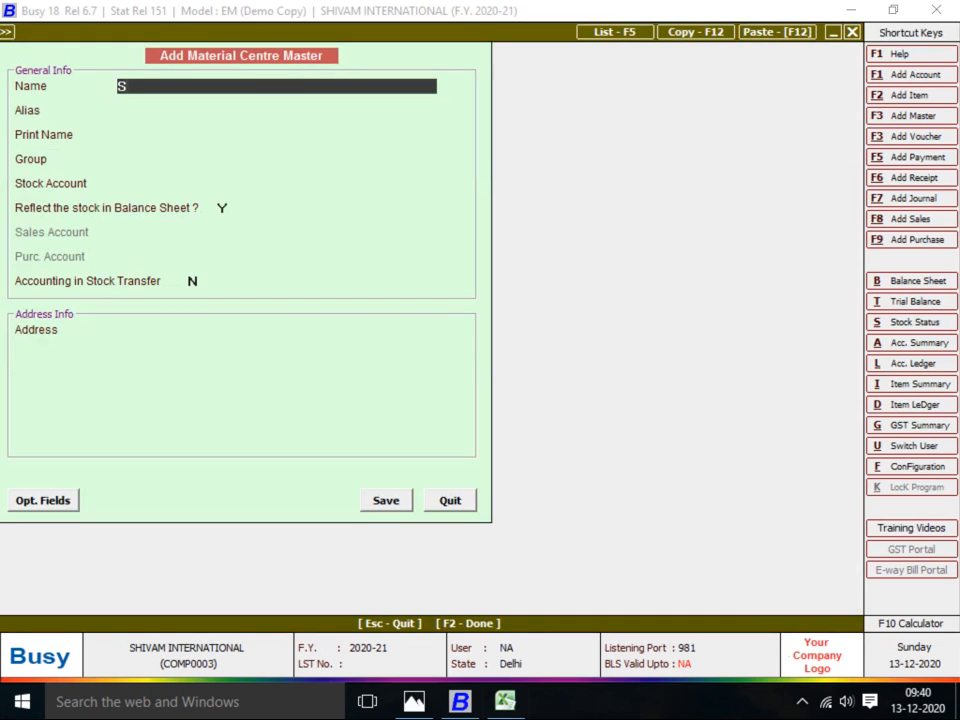
pyautogui.write('=')
pyautogui.press('BackSpace')
pyautogui.press('BackSpace')
pyautogui.hotkey('alt', 'Tab')
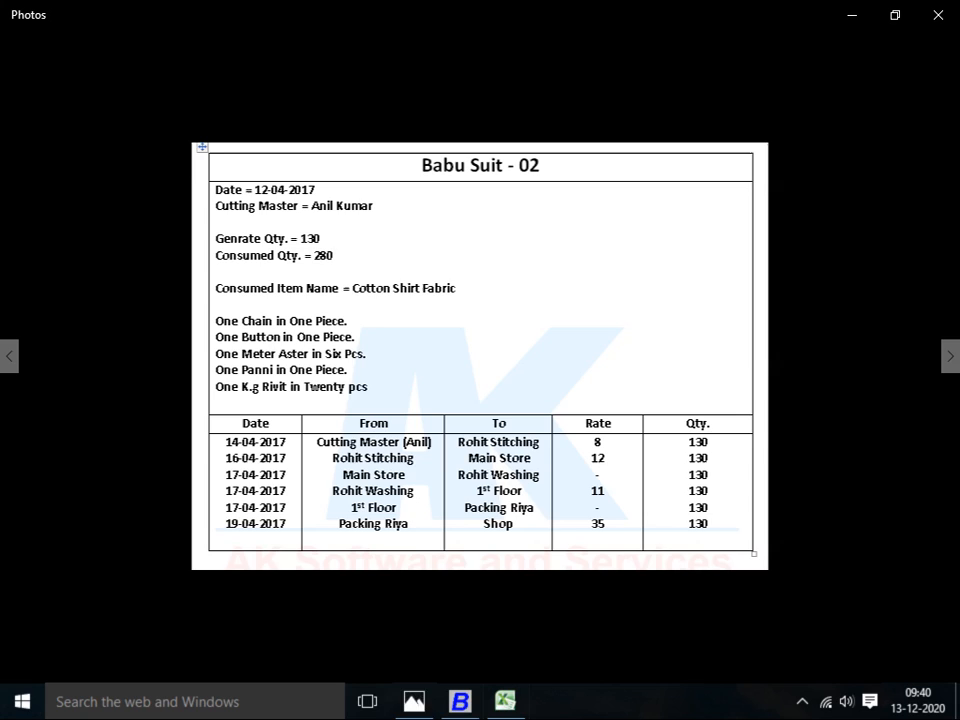
pyautogui.hotkey('alt', 'Tab')
pyautogui.write('ROHIT')
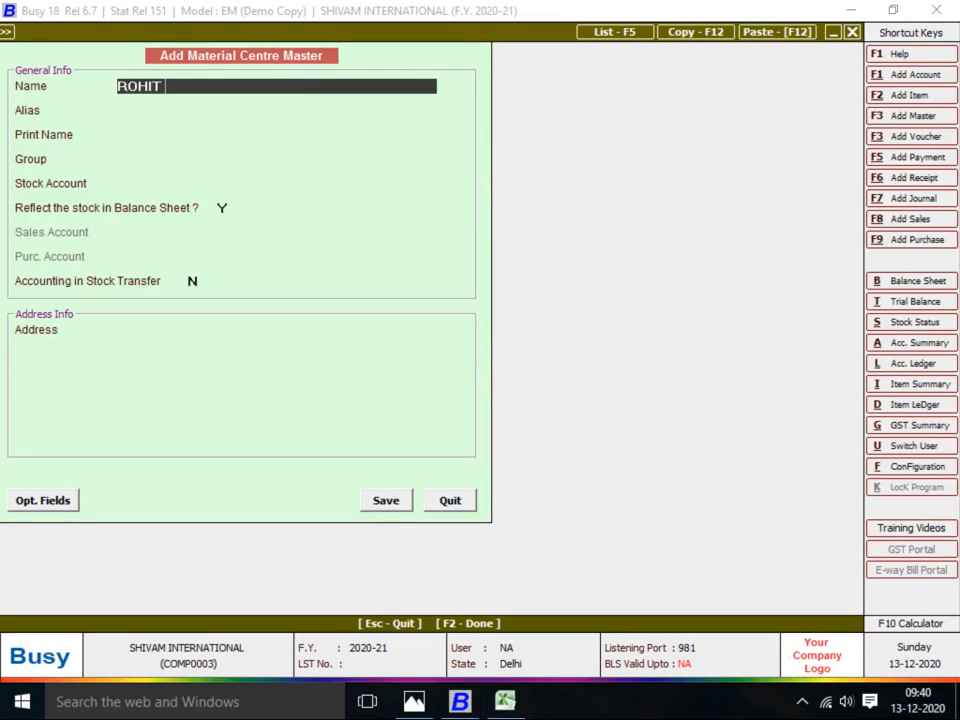
pyautogui.write(' STICHING')
pyautogui.press('Return')
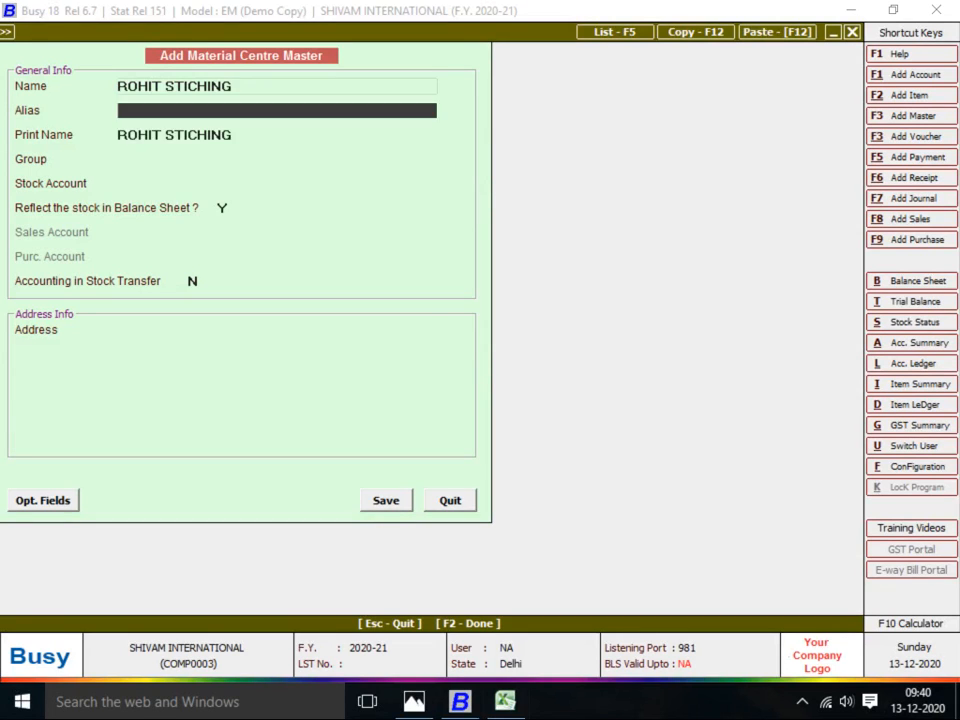
pyautogui.press('Return')
pyautogui.press('Return')
pyautogui.press('Down')
pyautogui.press('Return')
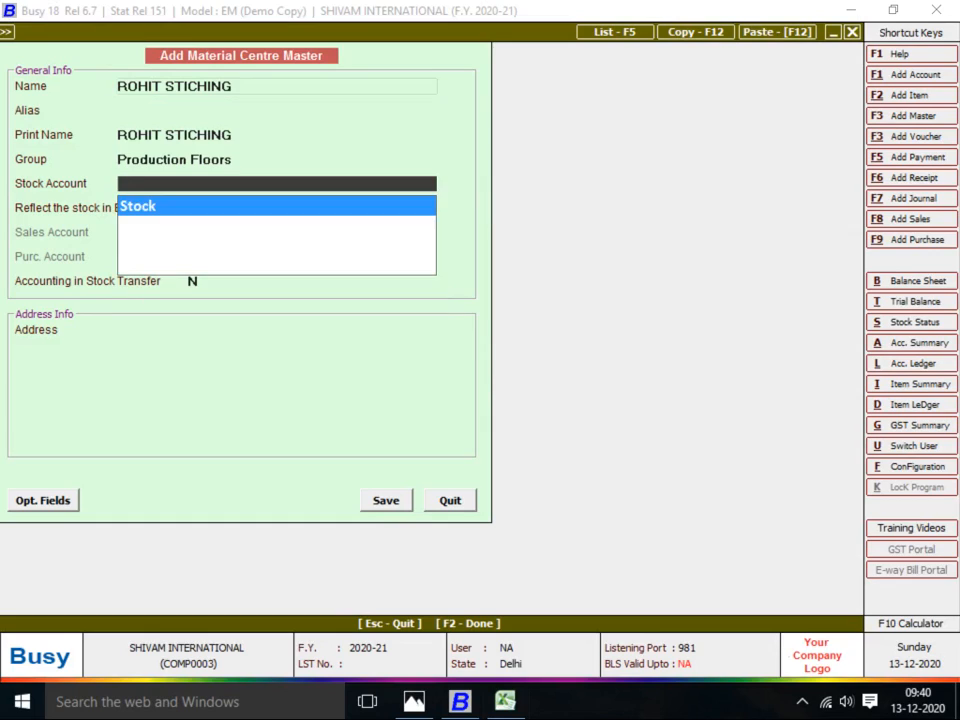
pyautogui.press('Return')
pyautogui.press('Return')
pyautogui.press('y')
pyautogui.press('Return')
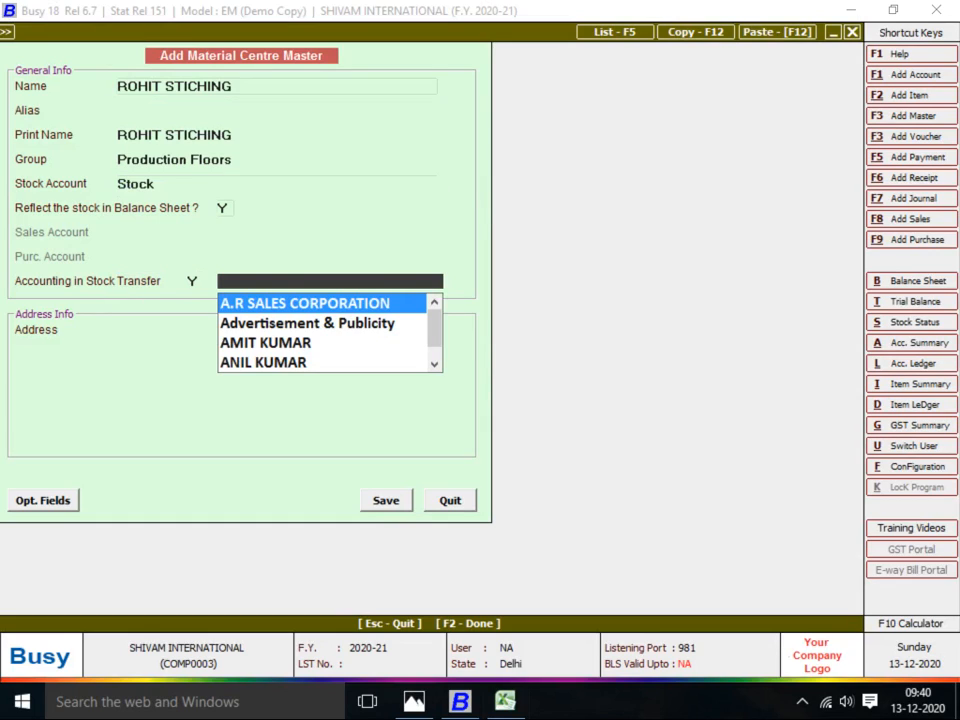
# Create and save account ROHIT STICHING under JOB WORKER with bill-by-bill balancing off
pyautogui.press('F3')
pyautogui.write('RO')
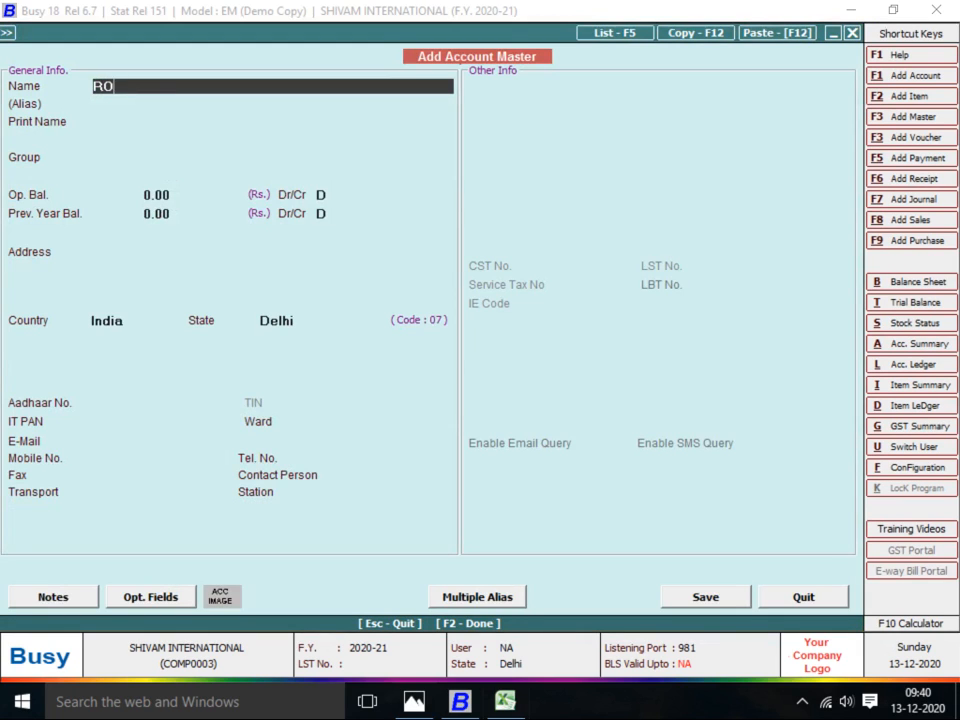
pyautogui.write('HIT STICHING')
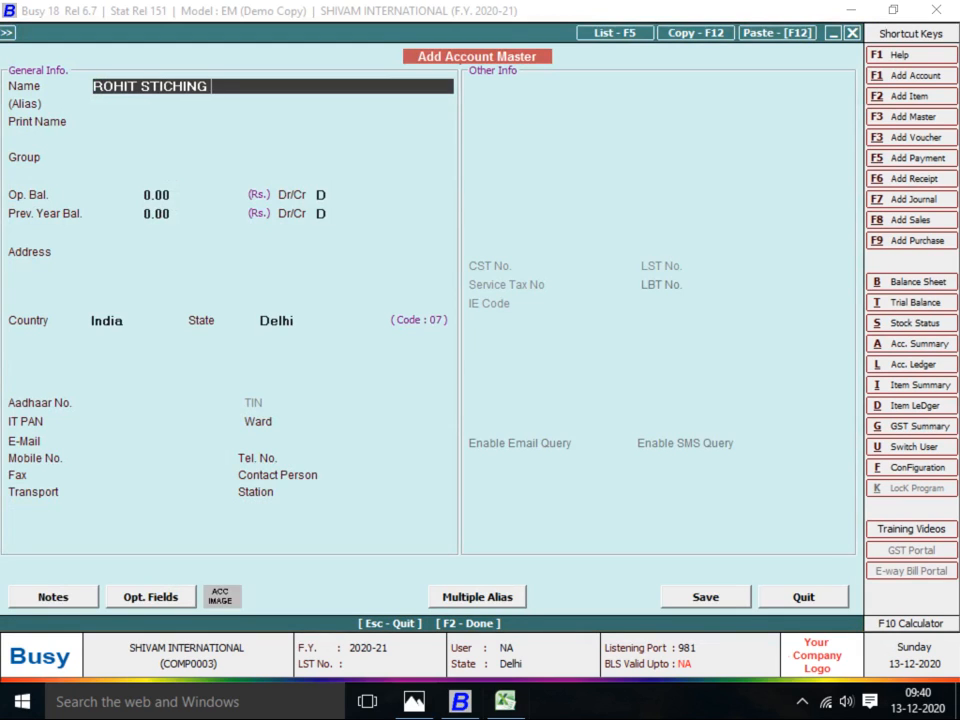
pyautogui.press('Return')
pyautogui.press('Return')
pyautogui.write('STI')
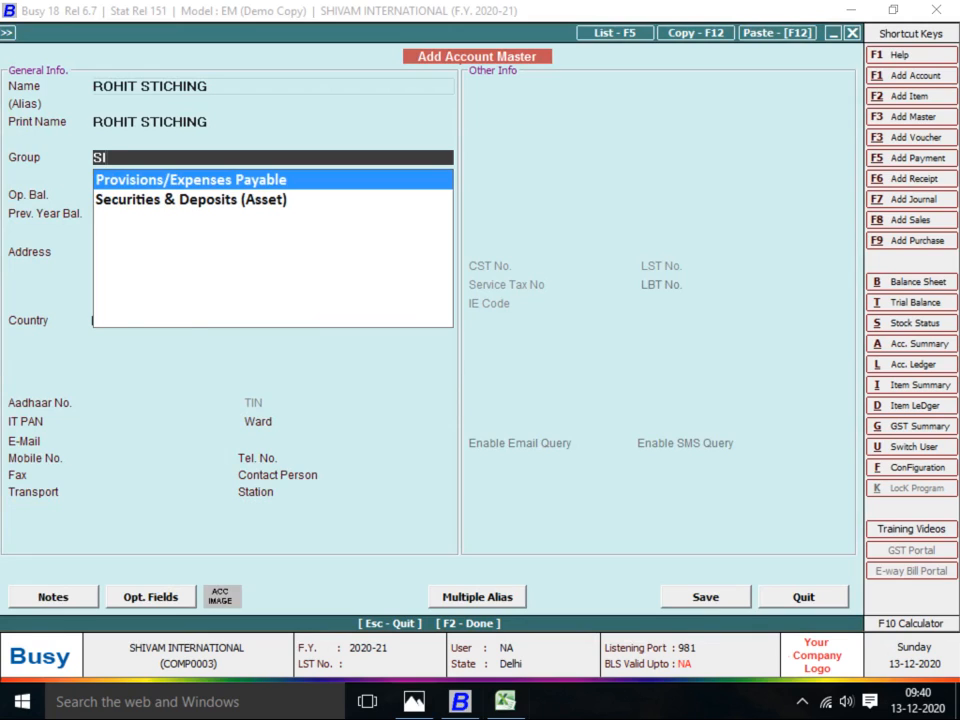
pyautogui.press('BackSpace')
pyautogui.press('BackSpace')
pyautogui.write('J')
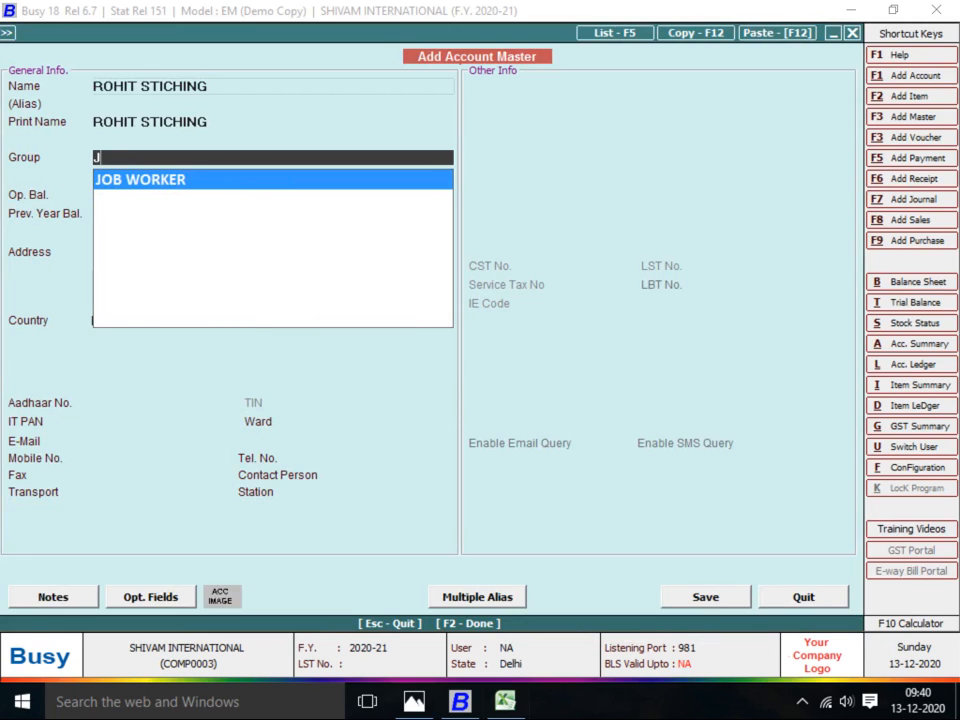
pyautogui.press('Return')
pyautogui.press('Return')
pyautogui.press('Return')
pyautogui.press('Return')
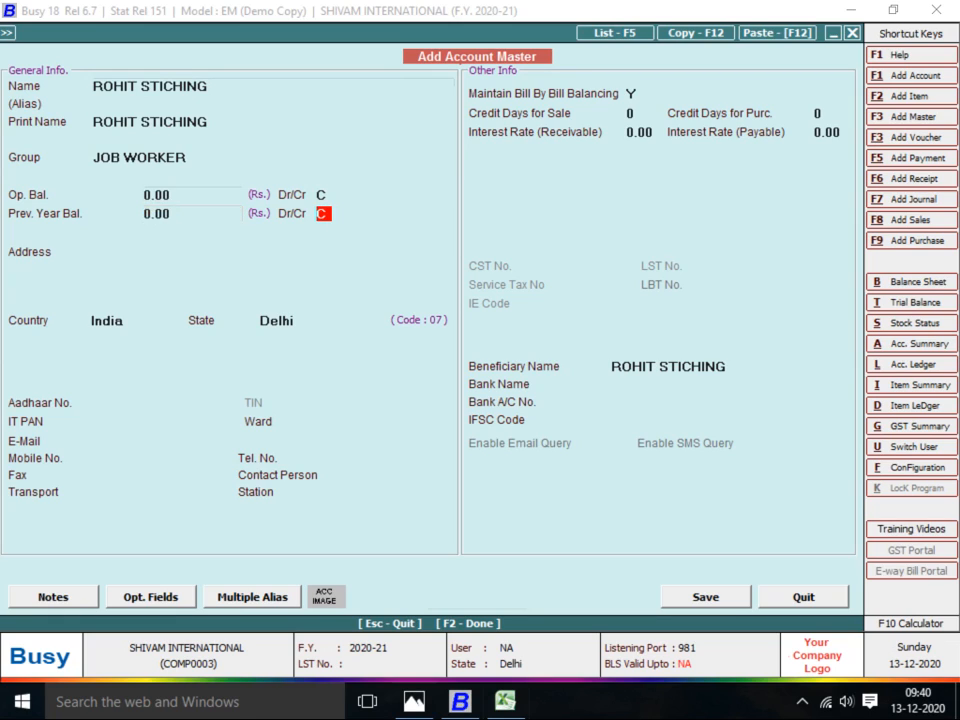
pyautogui.press('Return')
pyautogui.write('N')
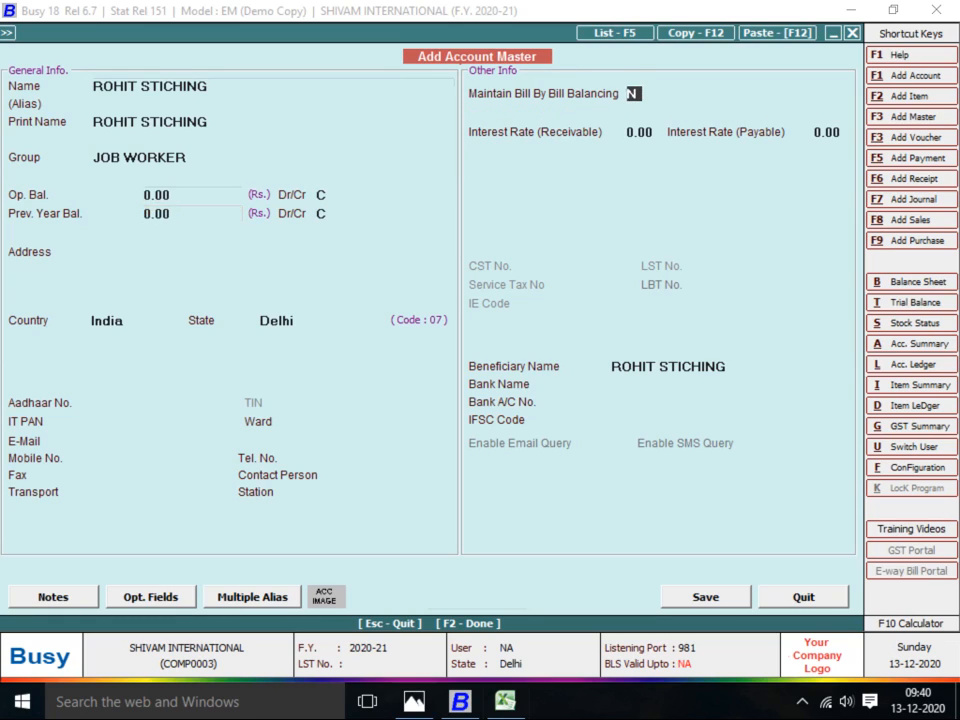
pyautogui.press('Return')
pyautogui.press('F2')
pyautogui.press('Return')
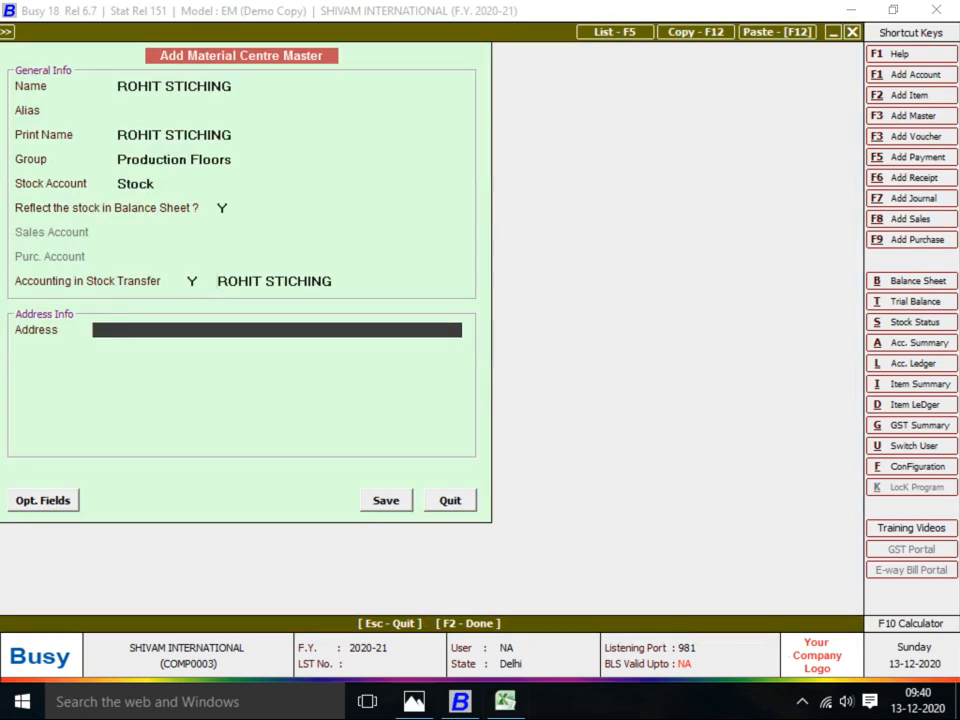
pyautogui.press('Return')
pyautogui.press('Return')
pyautogui.press('Return')
pyautogui.press('Return')
pyautogui.press('Return')
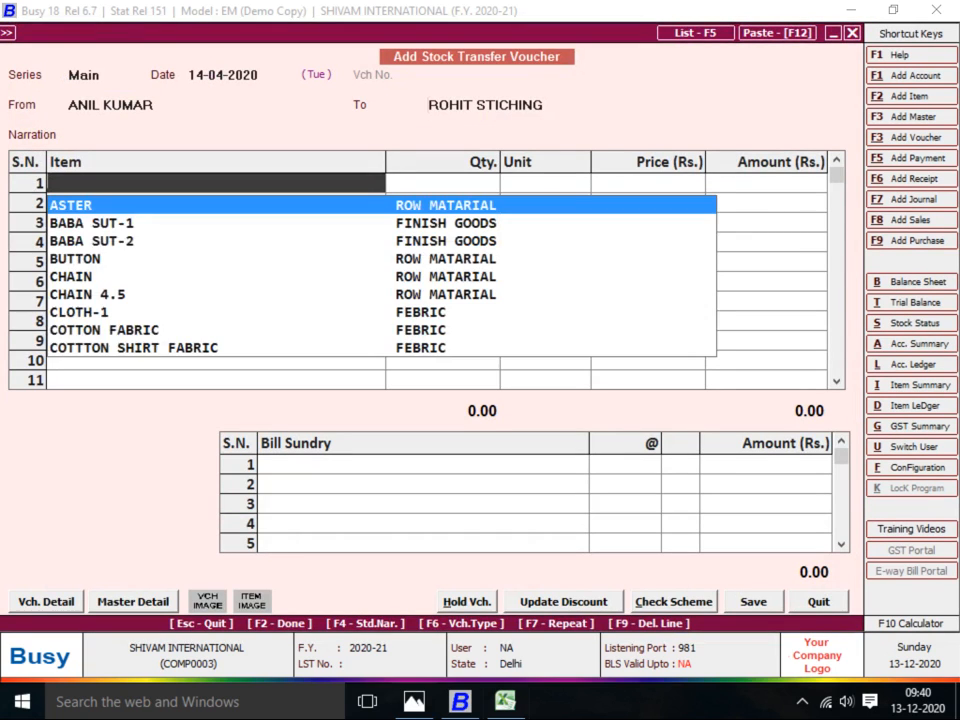
# Add 130 Pcs of BABA SUT-2 to the transfer to ROHIT STICHING
pyautogui.write('B')
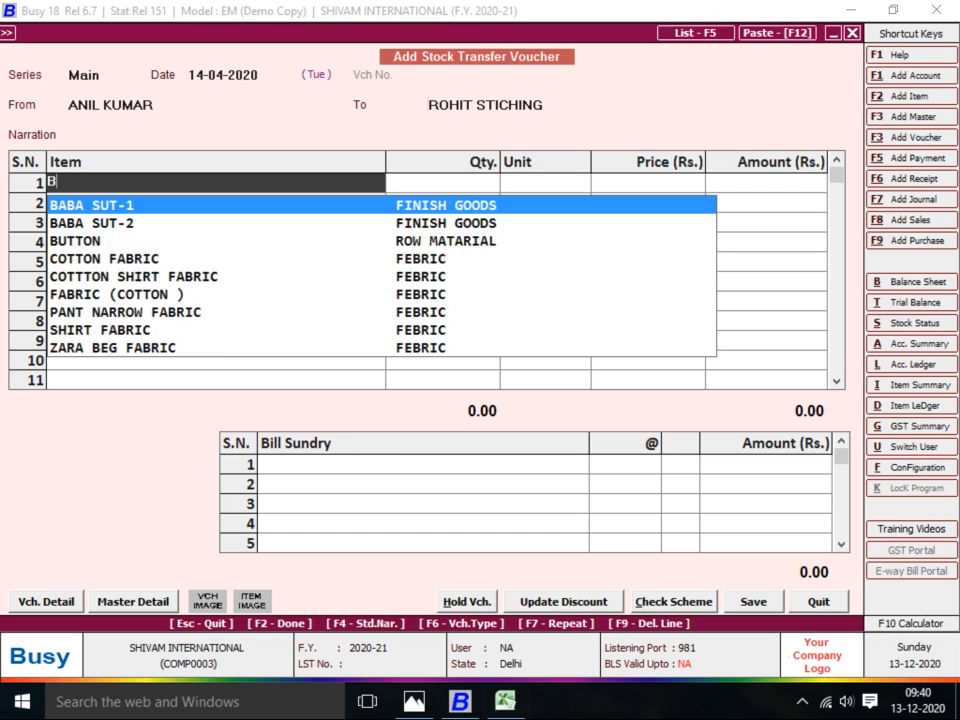
pyautogui.press('Return')
pyautogui.press('Left')
pyautogui.write('2')
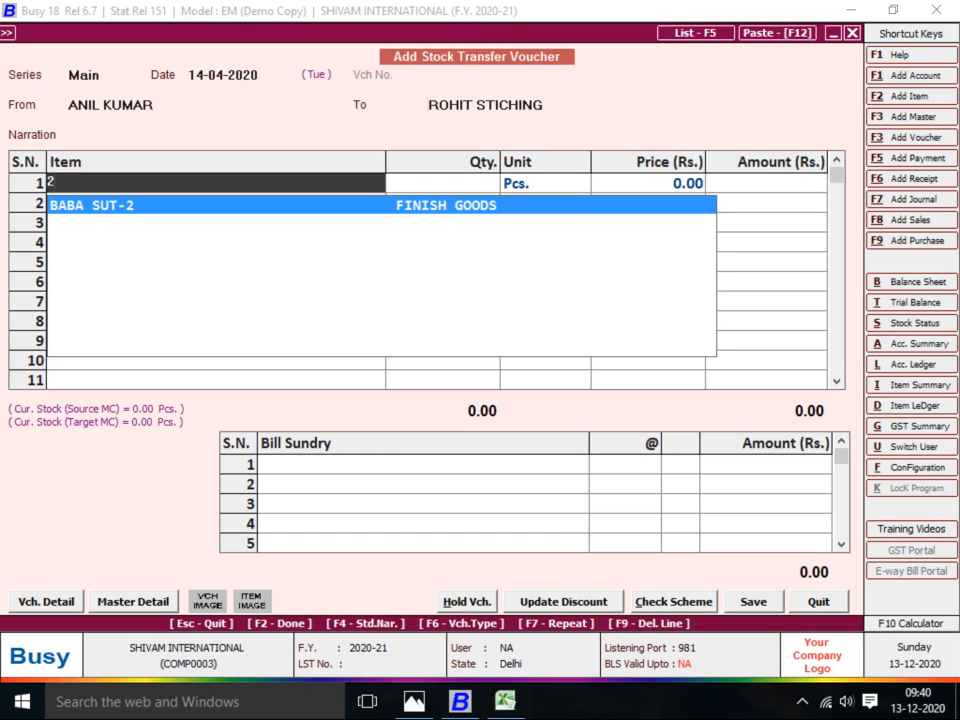
pyautogui.press('Return')
pyautogui.hotkey('alt', 'Tab')
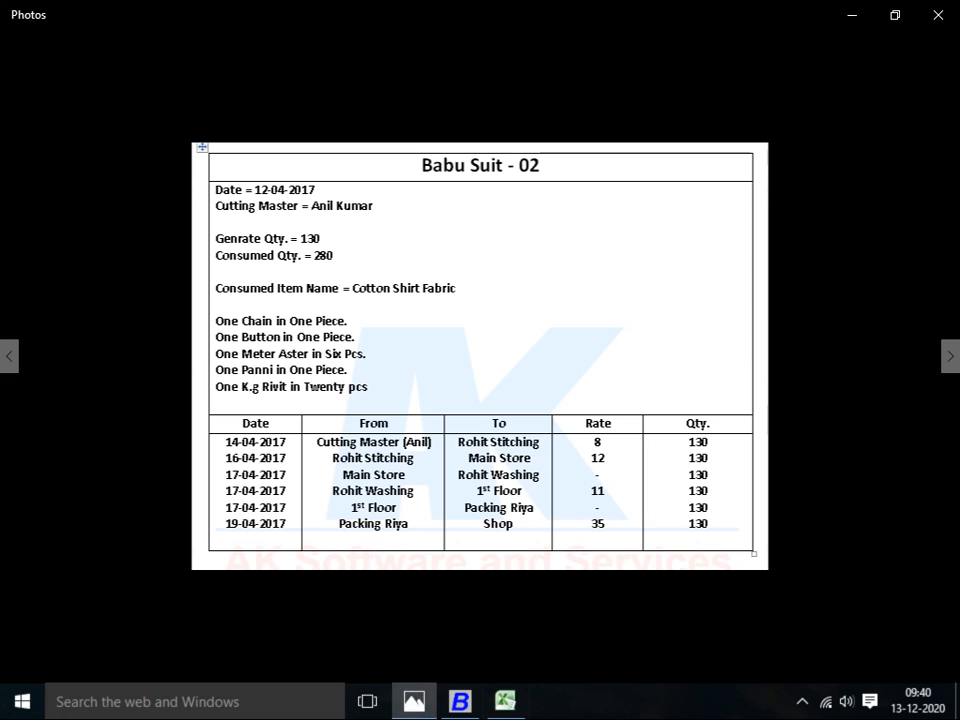
pyautogui.hotkey('alt', 'Tab')
pyautogui.write('130')
pyautogui.press('Return')
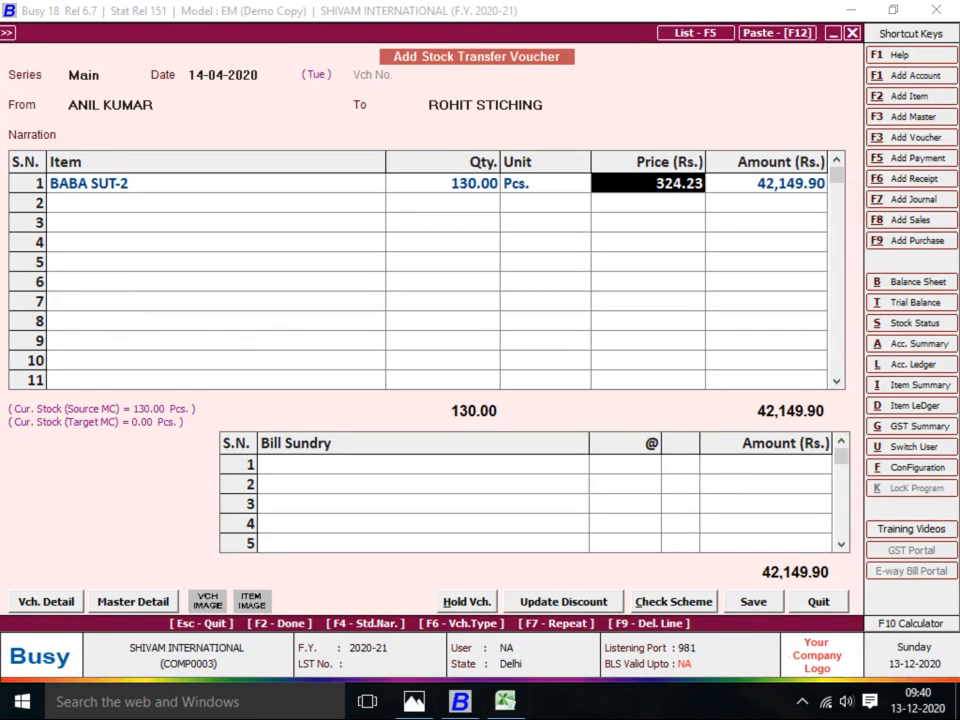
pyautogui.press('Return')
pyautogui.press('Return')
pyautogui.press('Return')
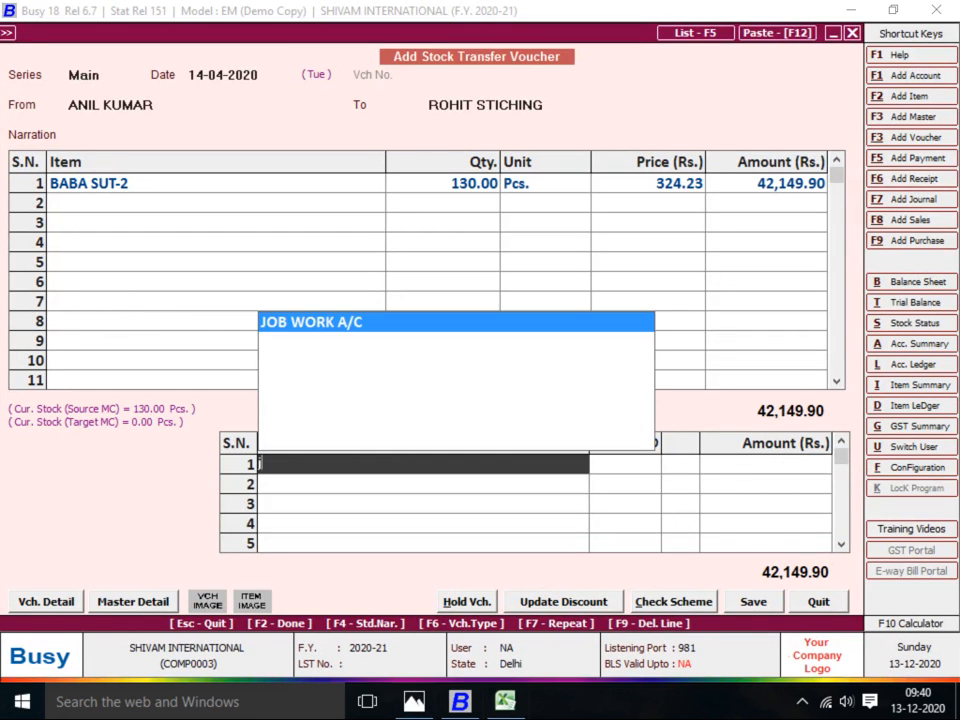
# Charge JOB WORK A/C at 8 per piece and save the 43,189.90 voucher
pyautogui.press('Return')
pyautogui.hotkey('alt', 'Tab')
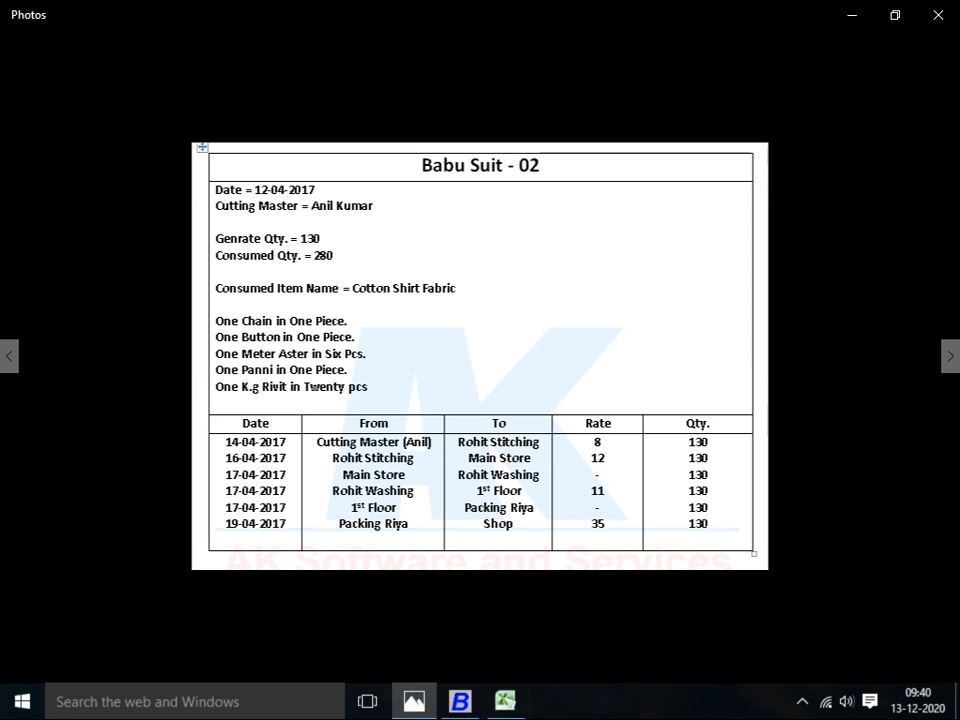
pyautogui.hotkey('alt', 'Tab')
pyautogui.hotkey('alt', 'Tab')
pyautogui.hotkey('alt', 'Tab')
pyautogui.write('8')
pyautogui.press('Return')
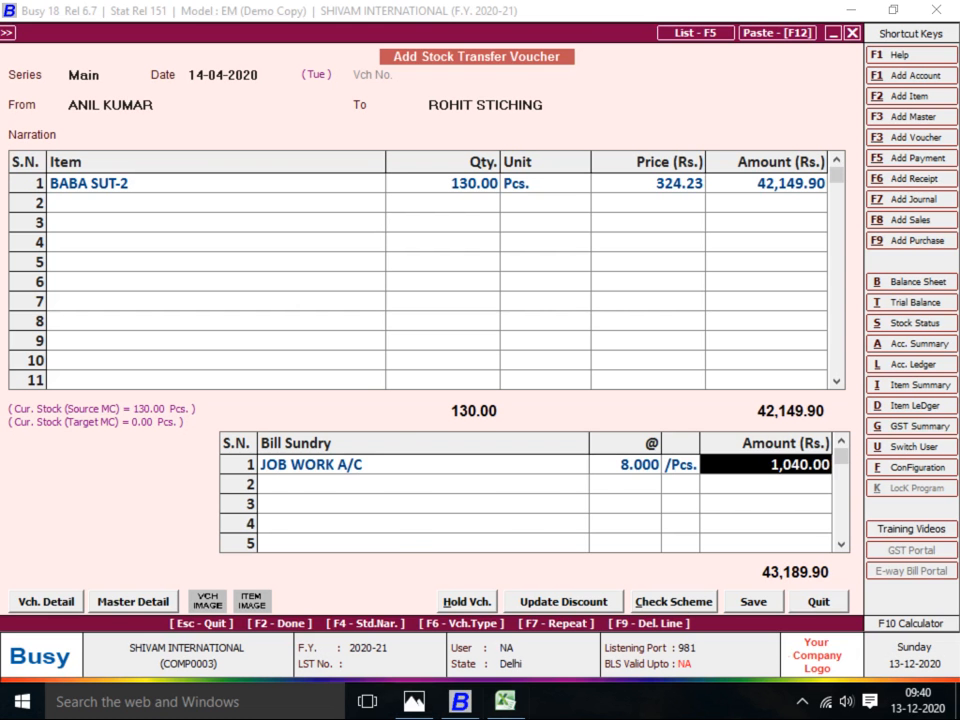
pyautogui.hotkey('alt', 'Tab')
pyautogui.hotkey('alt', 'Tab')
pyautogui.press('F2')
pyautogui.press('Return')
pyautogui.hotkey('alt', 'Tab')
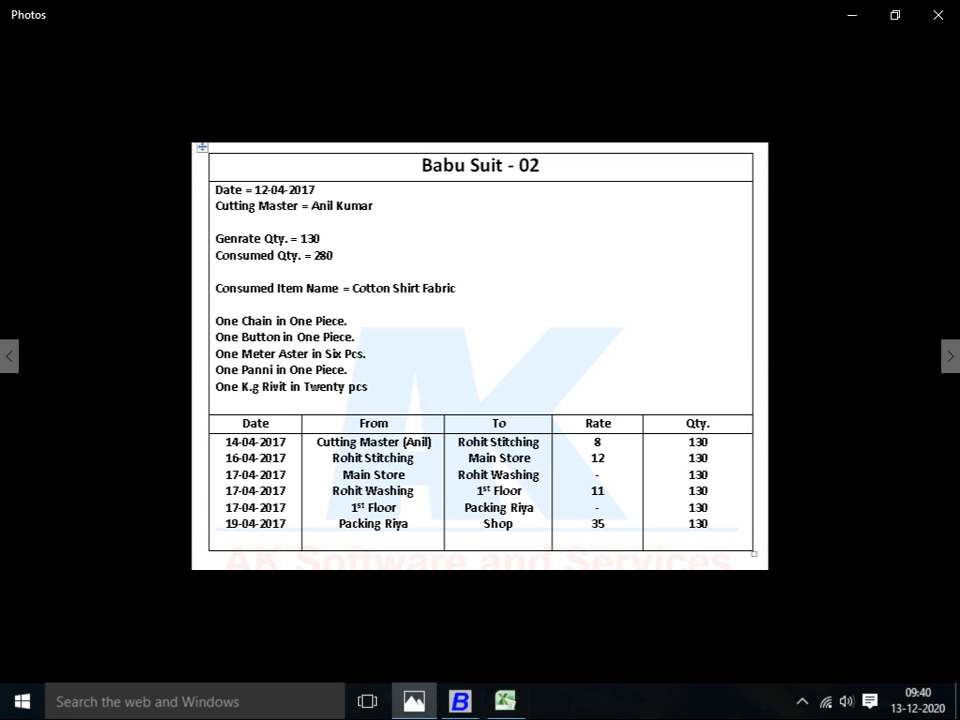
pyautogui.hotkey('alt', 'Tab')
# Start a transfer dated 16-04-2020 from ROHIT STICHING to Main Store
pyautogui.press('Return')
pyautogui.write('16')
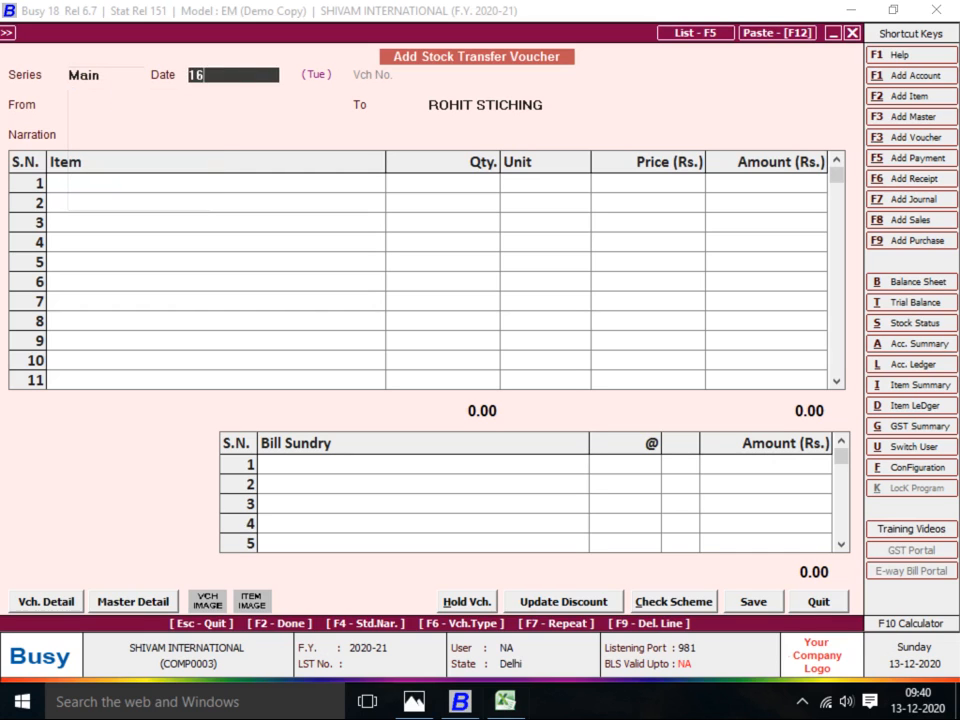
pyautogui.press('Return')
pyautogui.write('ROHIT')
pyautogui.press('Return')
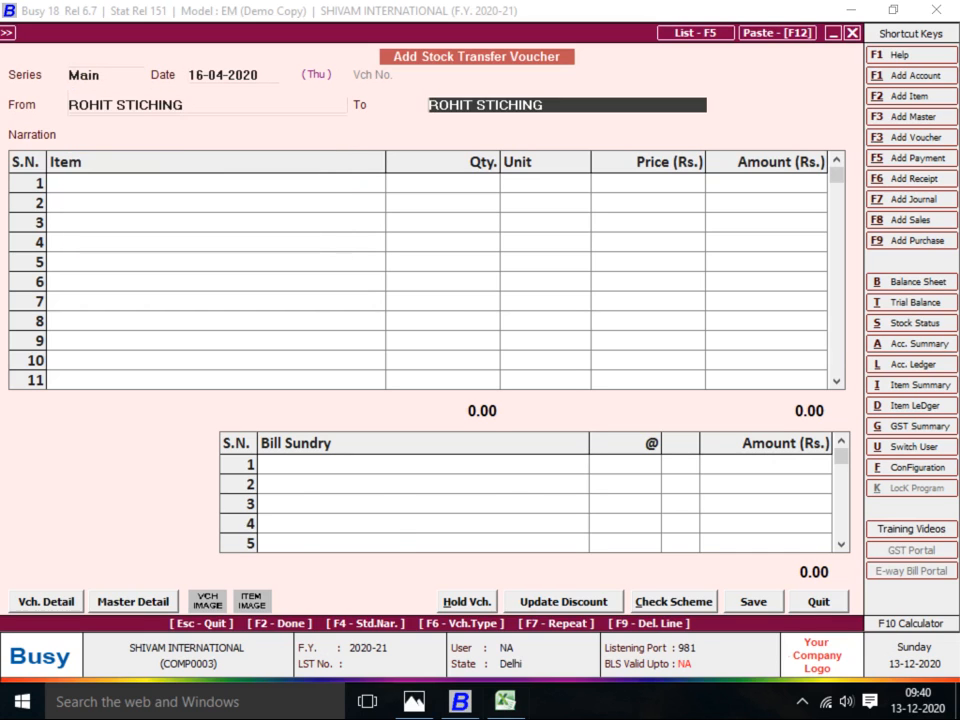
pyautogui.hotkey('alt', 'Tab')
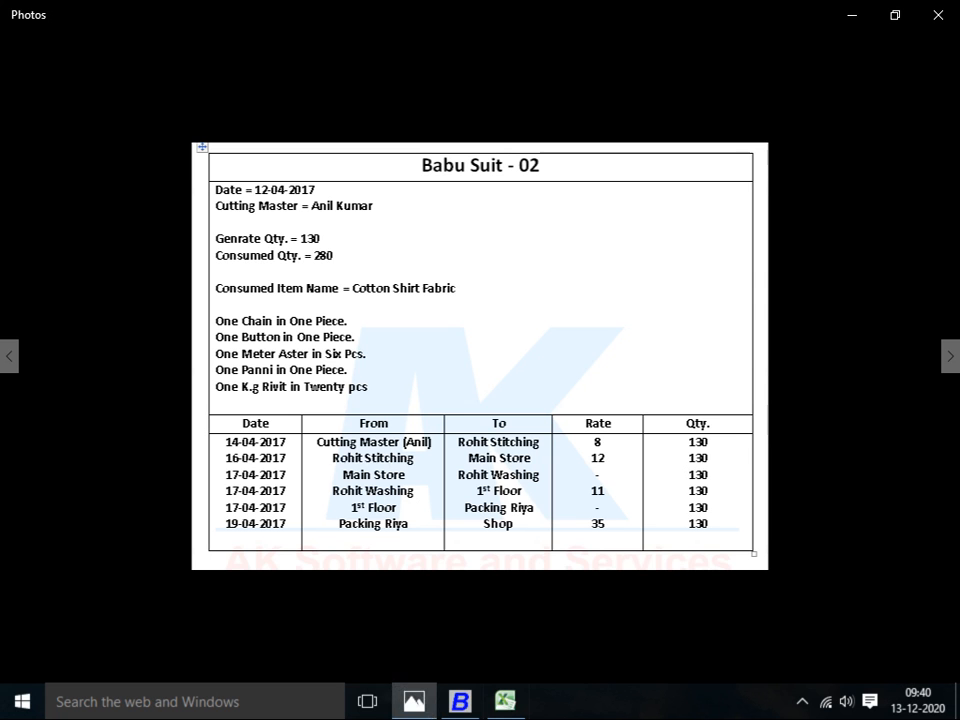
pyautogui.hotkey('alt', 'Tab')
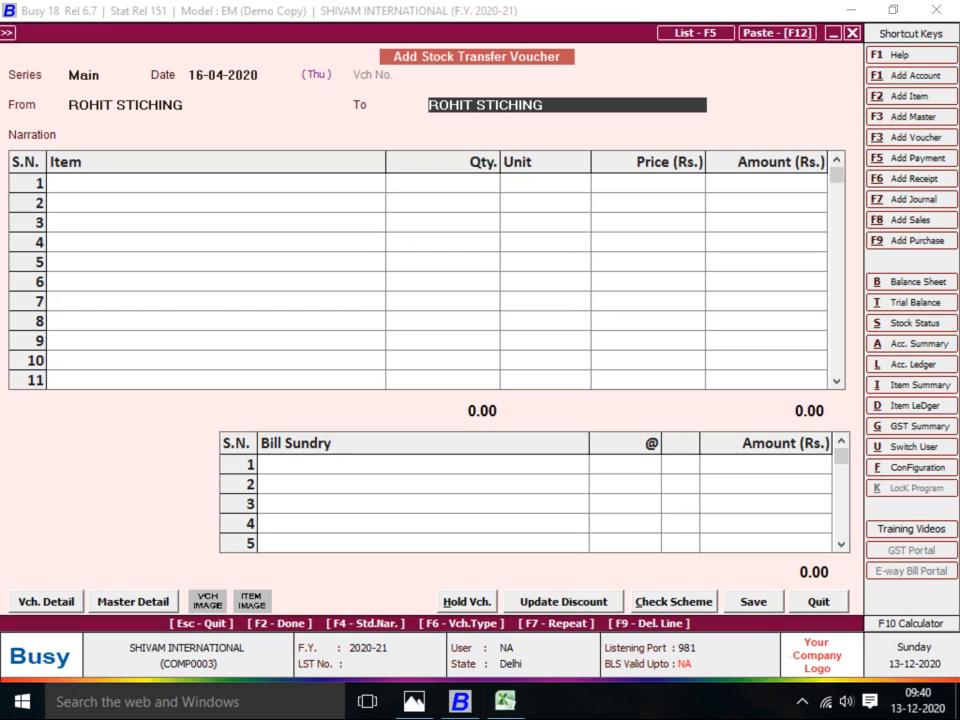
pyautogui.write('MA')
pyautogui.press('Return')
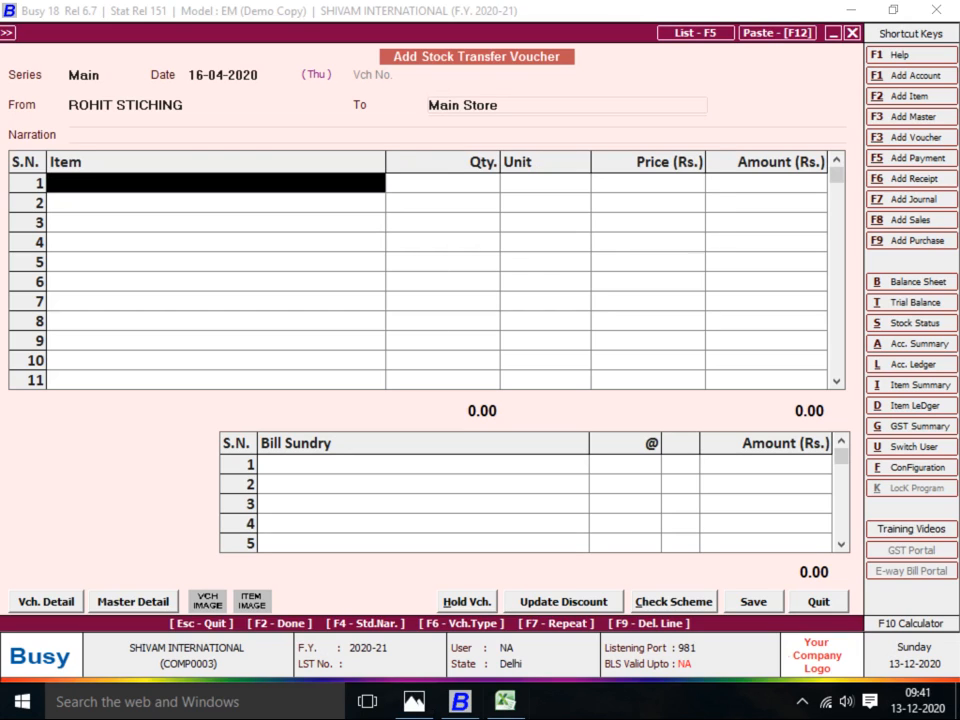
# Enter 130 BABA SUT-2 with JOB WORK A/C at 12 per piece and save
pyautogui.write('2')
pyautogui.press('Return')
pyautogui.write('130')
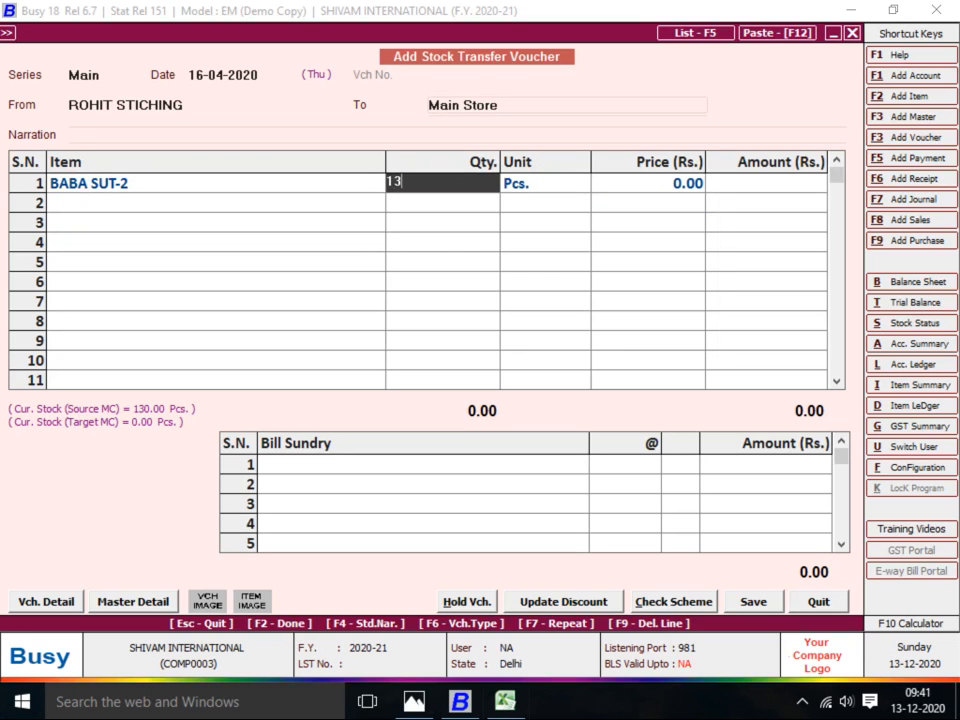
pyautogui.press('Return')
pyautogui.press('Return')
pyautogui.press('Return')
pyautogui.press('Return')
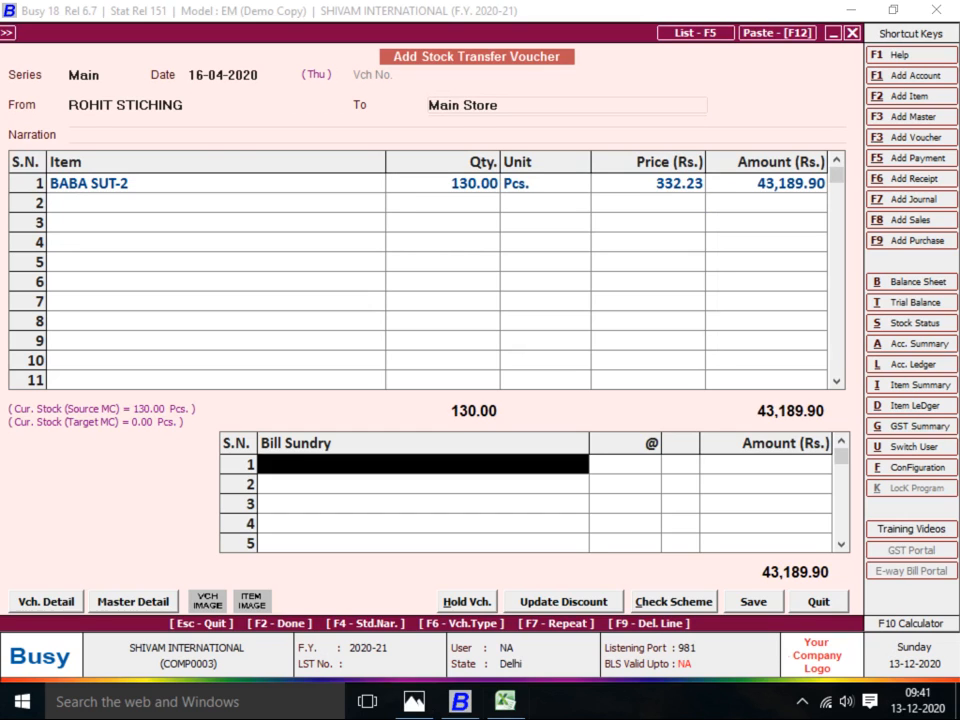
pyautogui.press('space')
pyautogui.press('Return')
pyautogui.hotkey('alt', 'Tab')
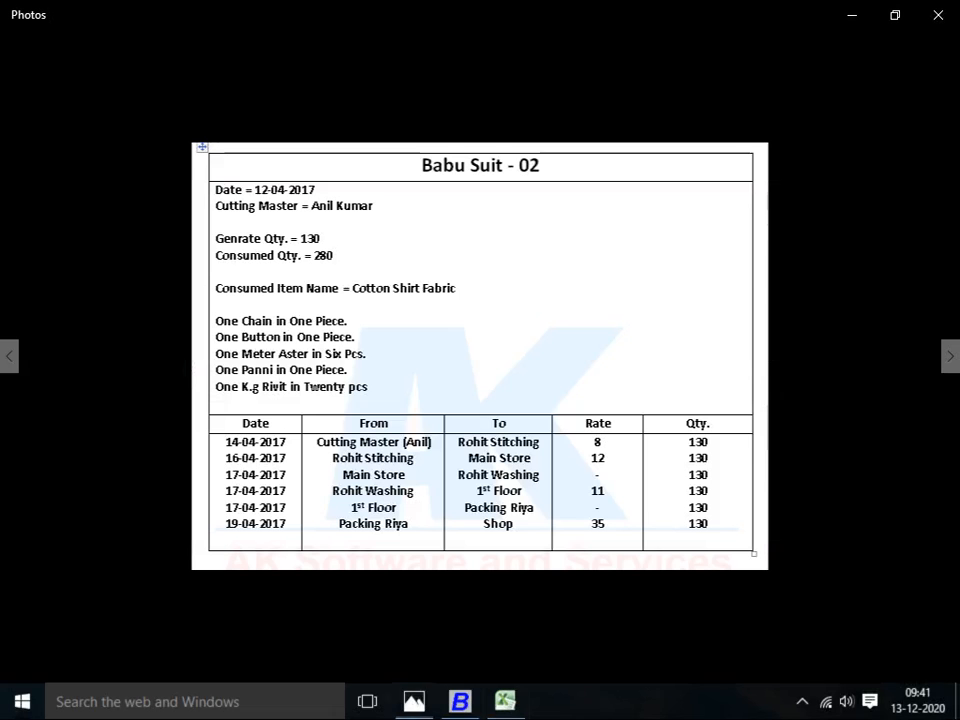
pyautogui.hotkey('alt', 'Tab')
pyautogui.press('Return')
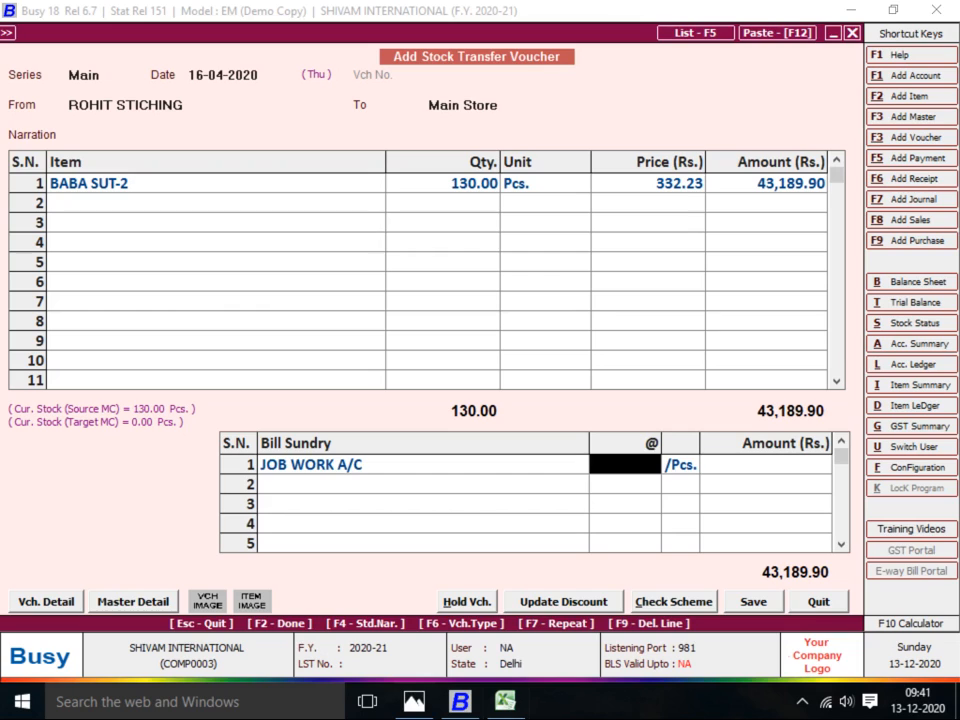
pyautogui.write('12')
pyautogui.press('Return')
pyautogui.press('Return')
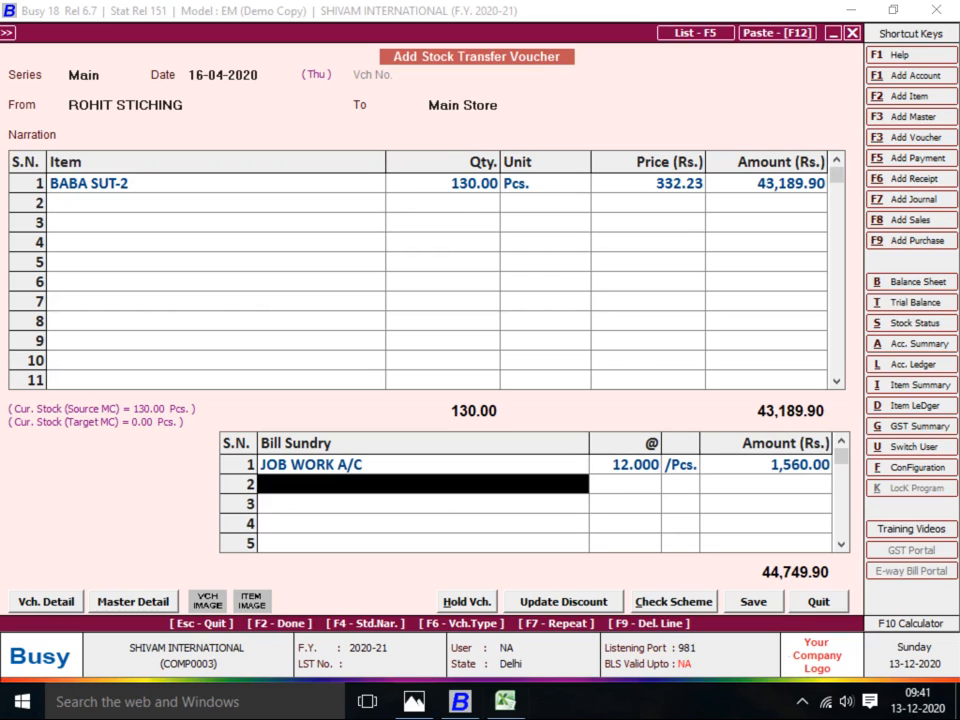
pyautogui.press('Return')
pyautogui.press('Return')
pyautogui.hotkey('alt', 'Tab')
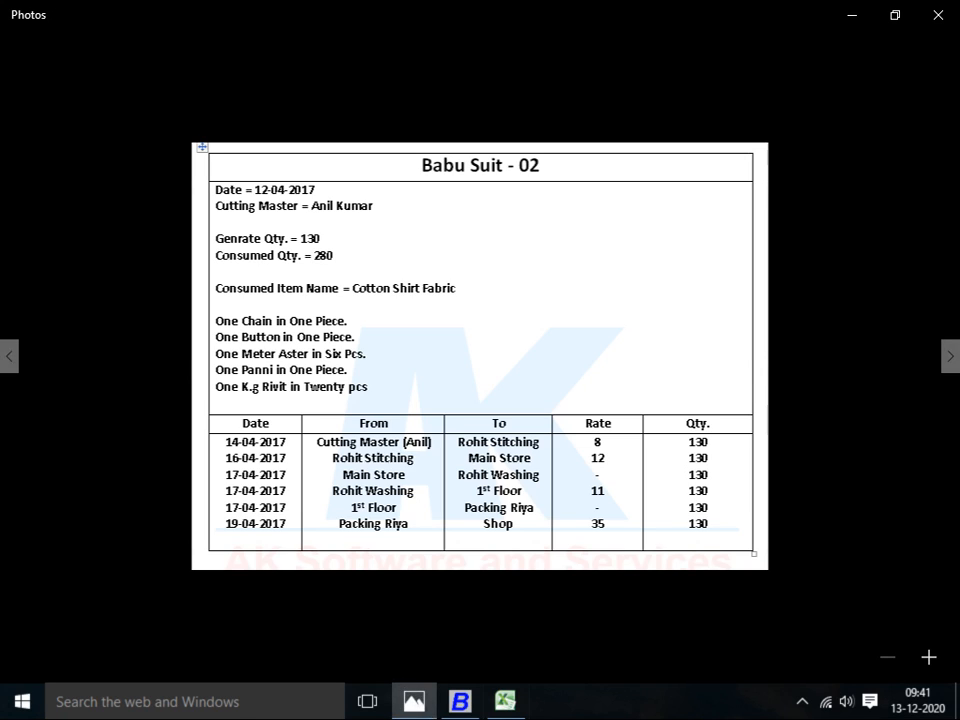
pyautogui.hotkey('alt', 'Tab')
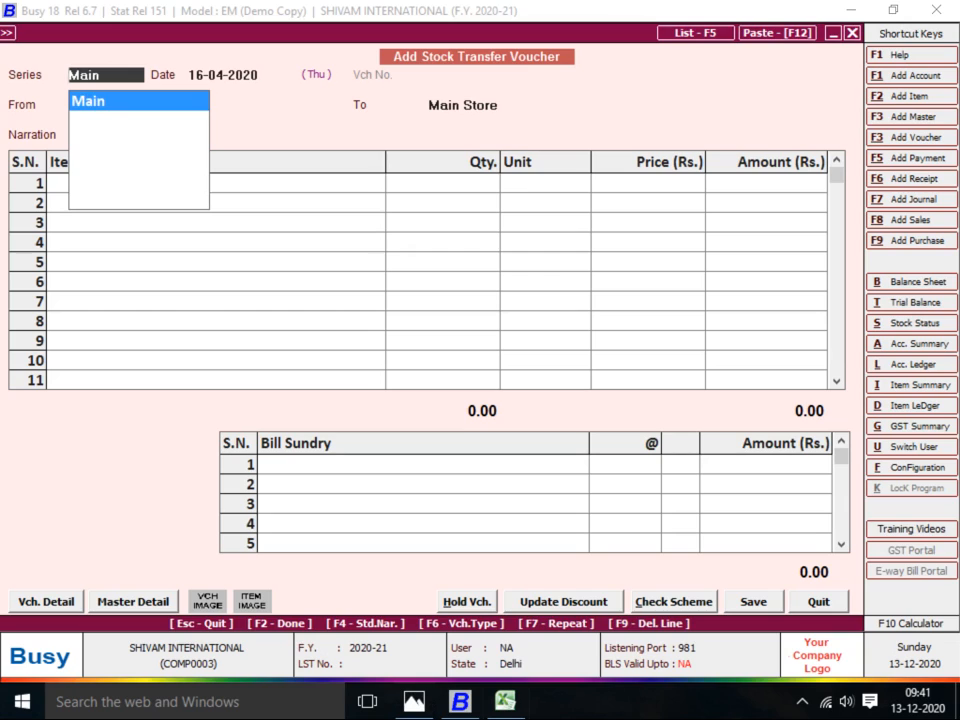
# Date the transfer 17-04-2020 with Main Store as the source centre
pyautogui.press('Return')
pyautogui.write('17')
pyautogui.press('Return')
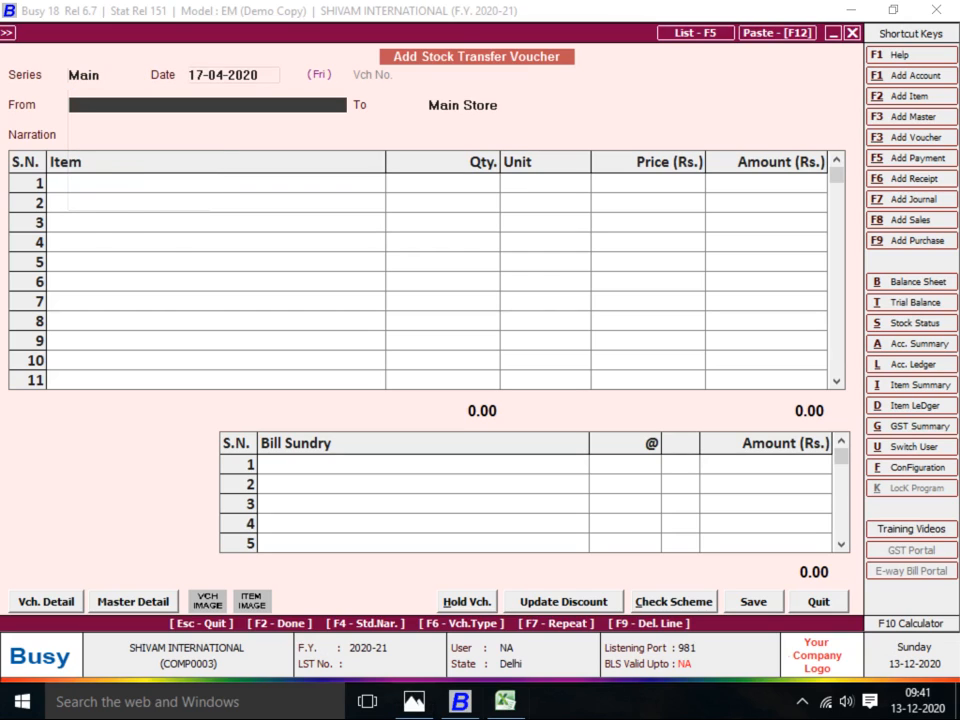
pyautogui.write('MA')
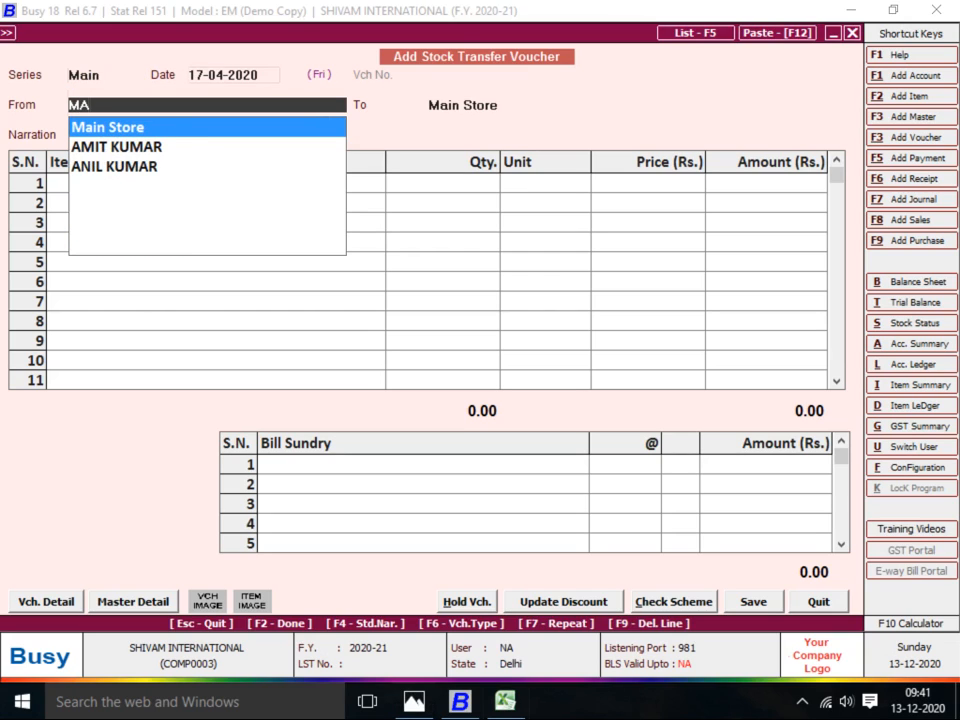
pyautogui.press('Return')
# Set up destination centre ROHIT WASHING under Production Floors, accounting Y, Stock account, and begin its account
pyautogui.press('F3')
pyautogui.write('R')
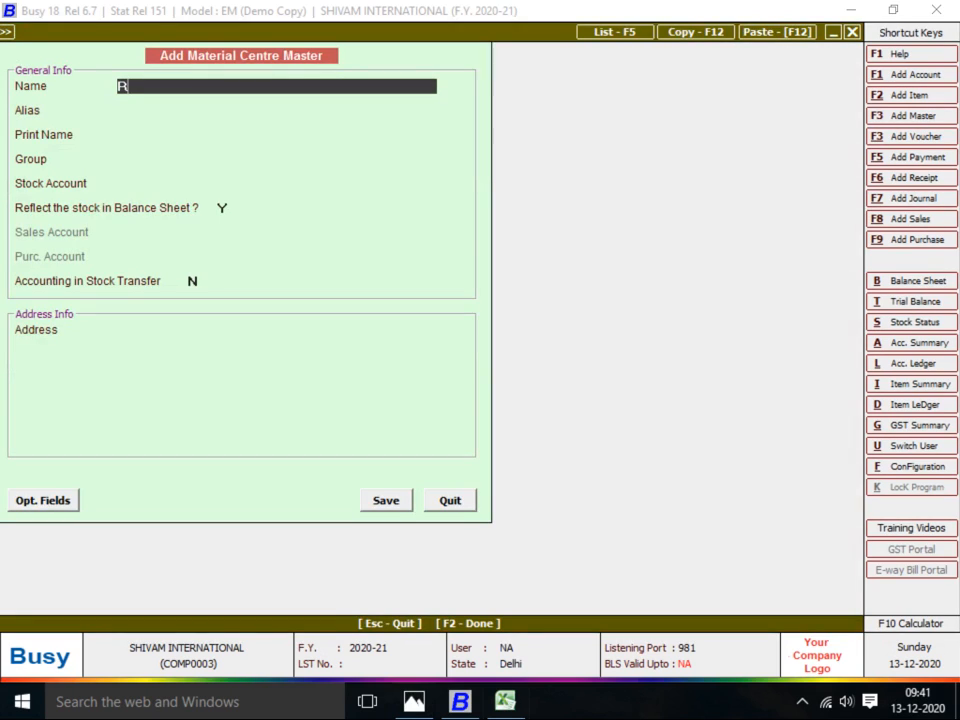
pyautogui.write('OHIT WASHIN')
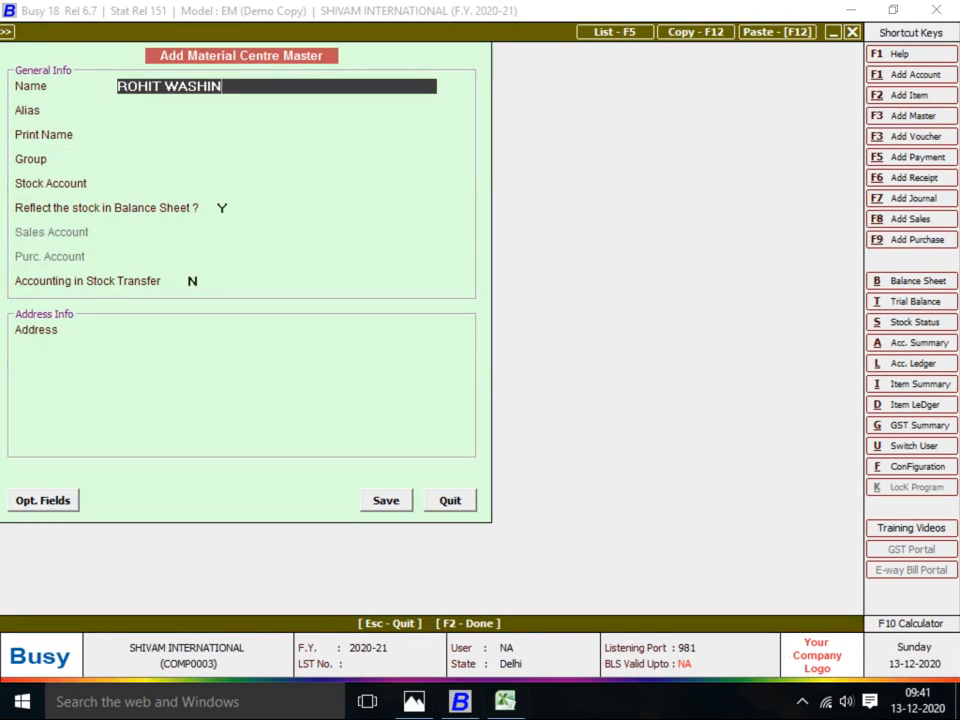
pyautogui.write('G')
pyautogui.press('Return')
pyautogui.press('Return')
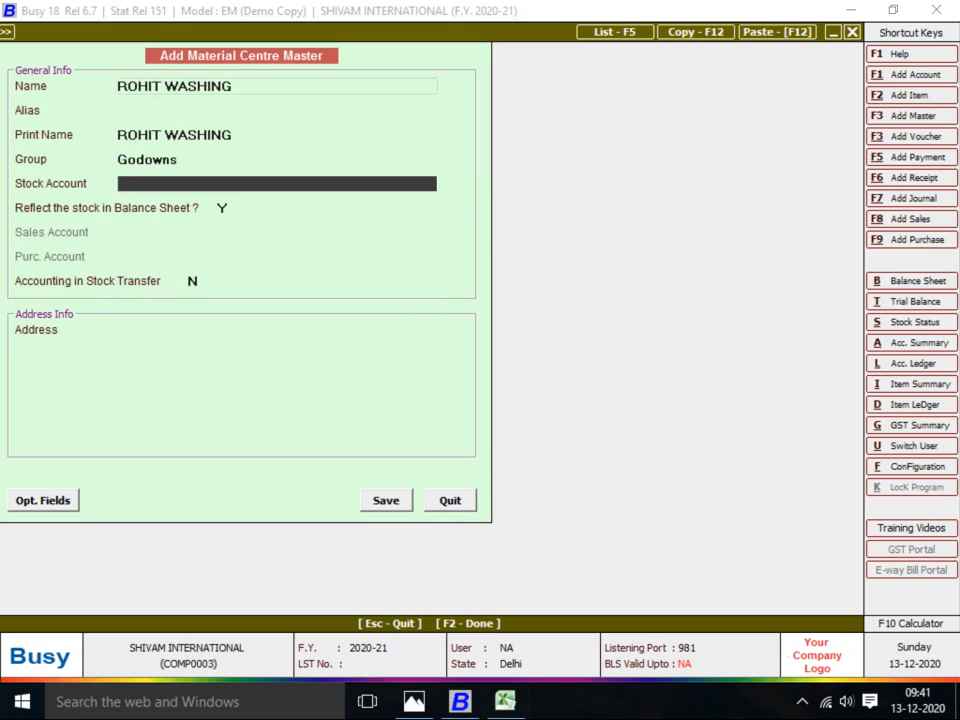
pyautogui.press('Up')
pyautogui.write('PR')
pyautogui.press('Return')
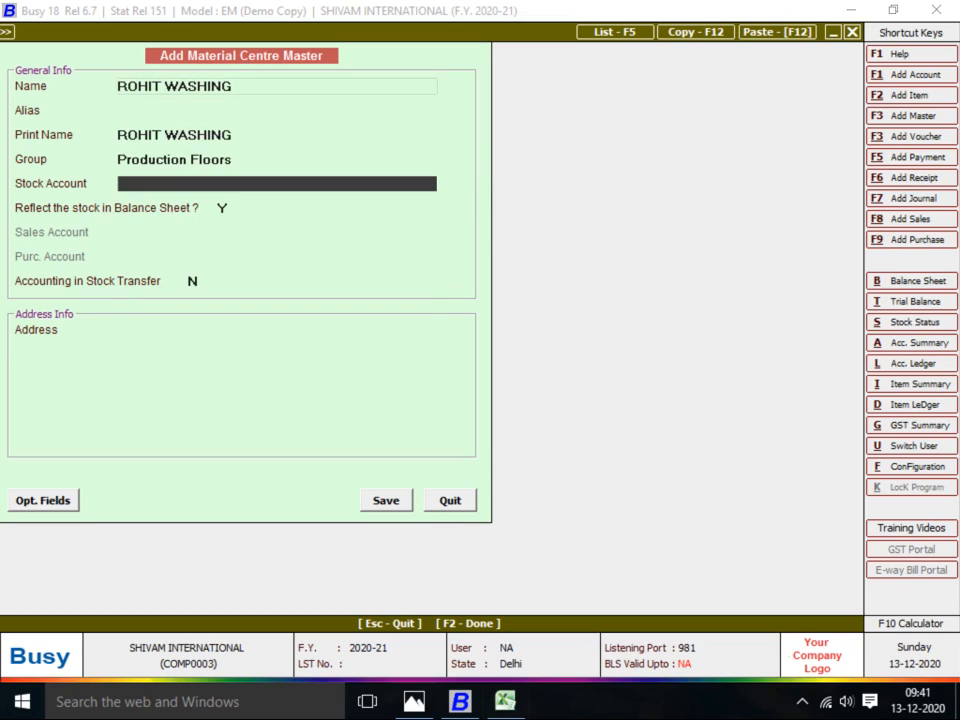
pyautogui.press('Return')
pyautogui.press('Return')
pyautogui.press('y')
pyautogui.press('Return')
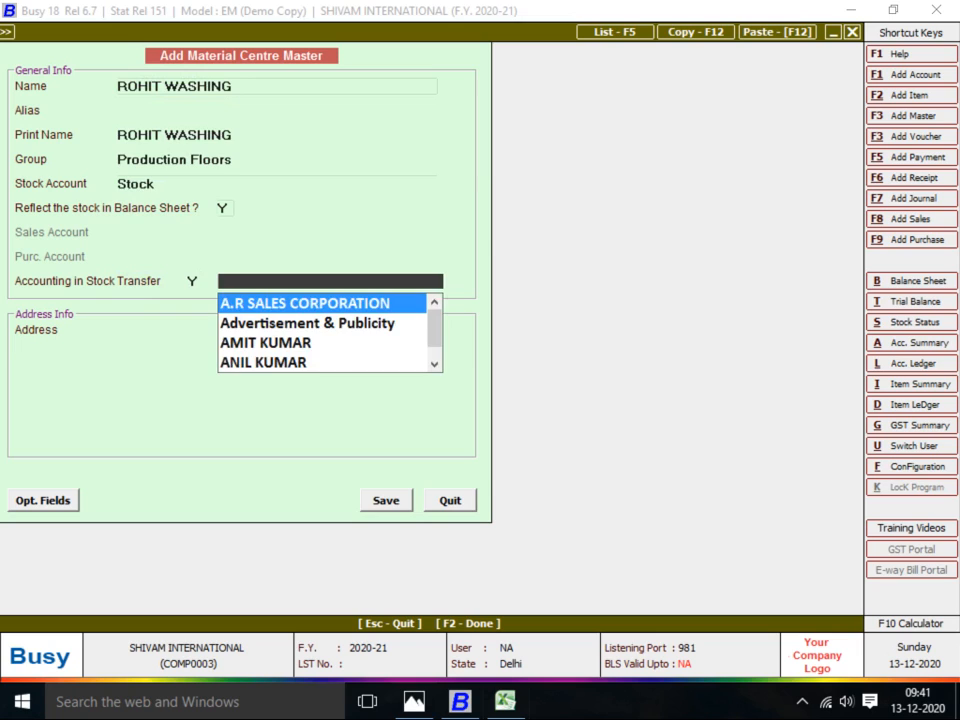
pyautogui.press('F3')
# Name the new account ROHIT WASHING and place it in the JOB WORKER group
pyautogui.write('RO')
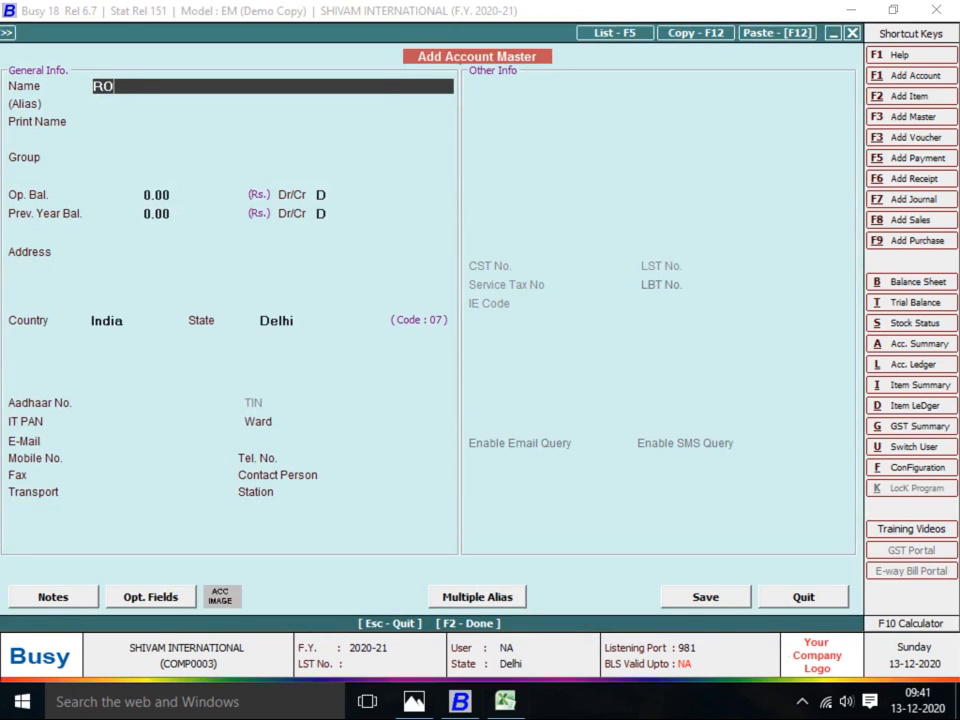
pyautogui.write('HIT WAS')
pyautogui.press('BackSpace')
pyautogui.write('WASHIN')
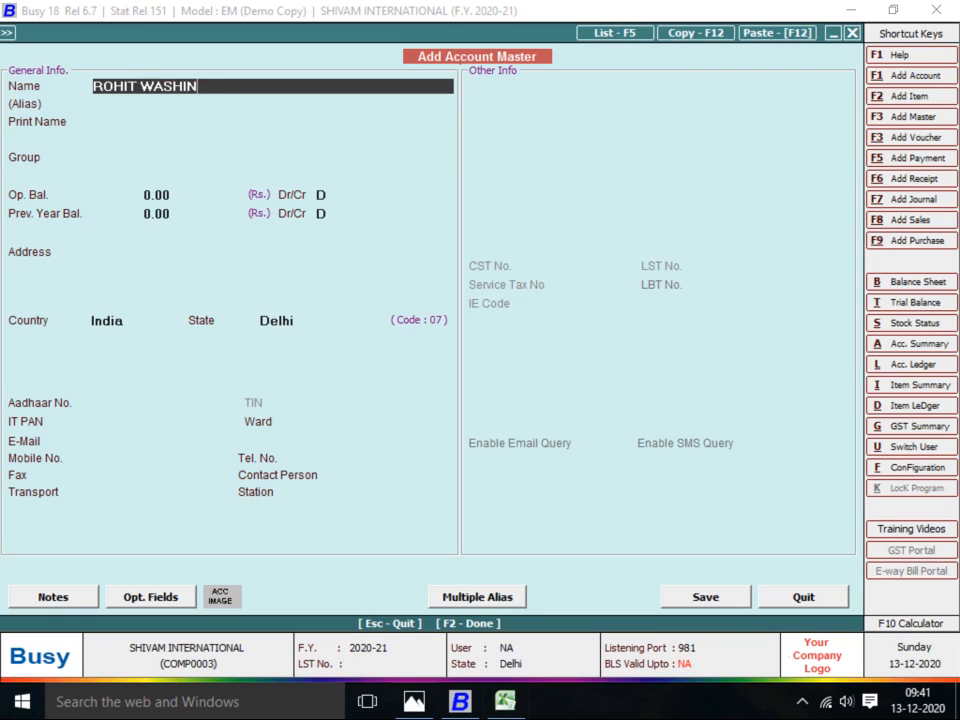
pyautogui.write('G')
pyautogui.press('Return')
pyautogui.press('Return')
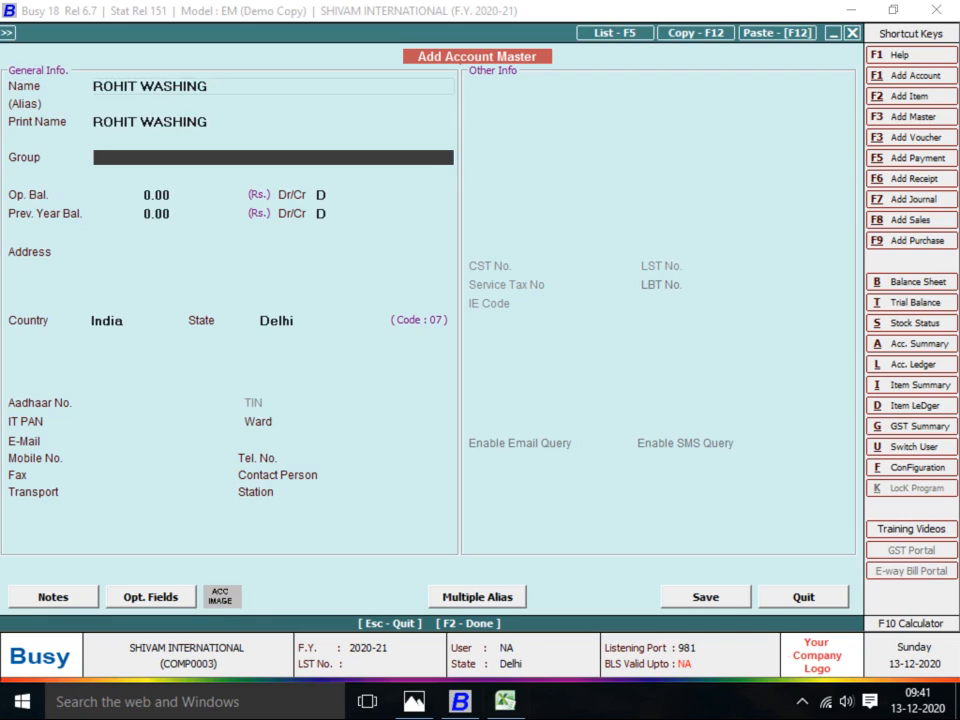
pyautogui.write('JOB')
pyautogui.press('Return')
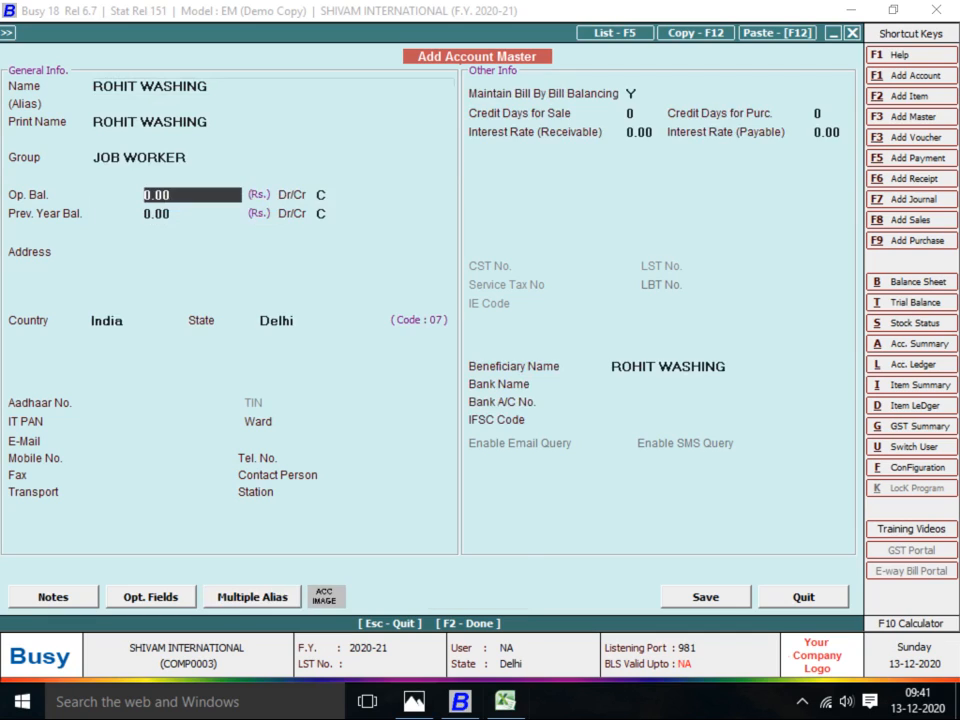
pyautogui.press('Return')
# Turn off bill-by-bill balancing, save the account, then save the ROHIT WASHING material centre
pyautogui.press('Return')
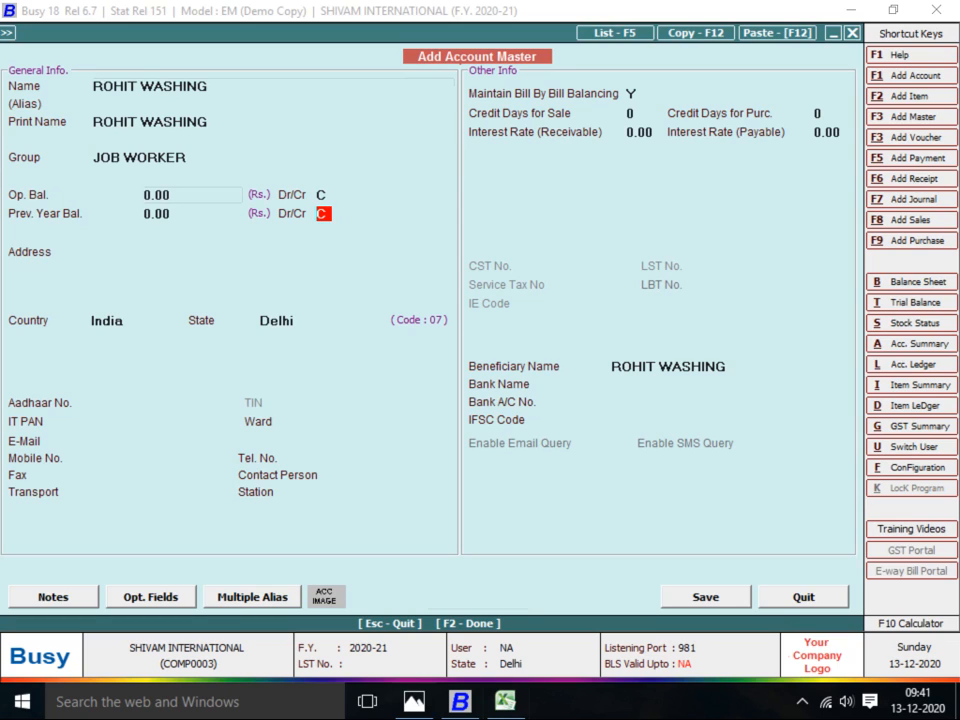
pyautogui.press('Return')
pyautogui.press('n')
pyautogui.press('Return')
pyautogui.press('Return')
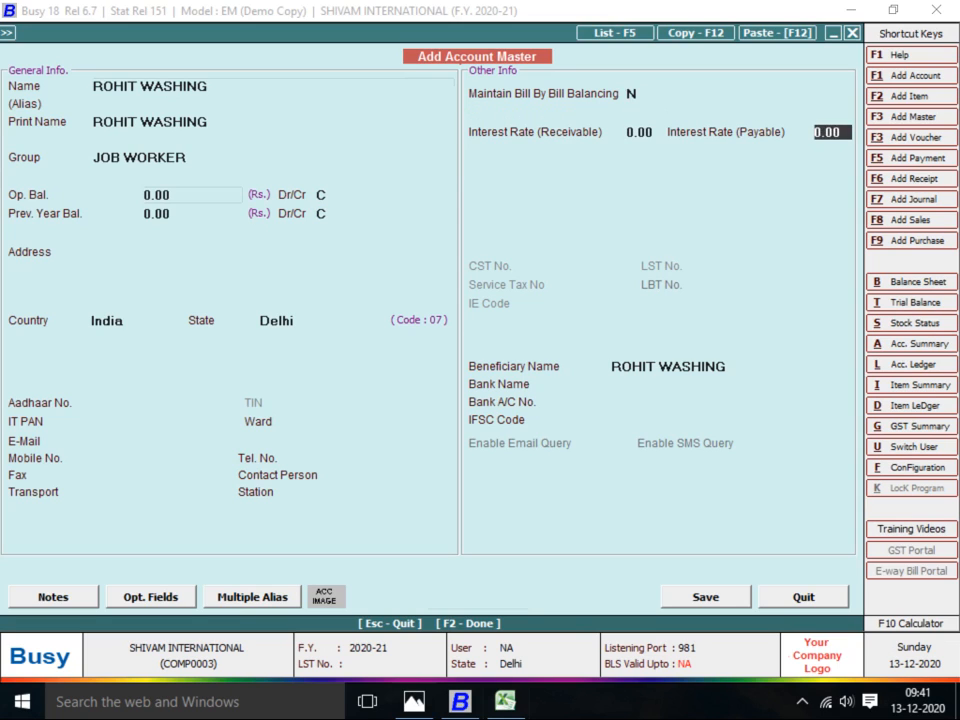
pyautogui.press('F2')
pyautogui.press('Return')
pyautogui.hotkey('alt', 'Tab')
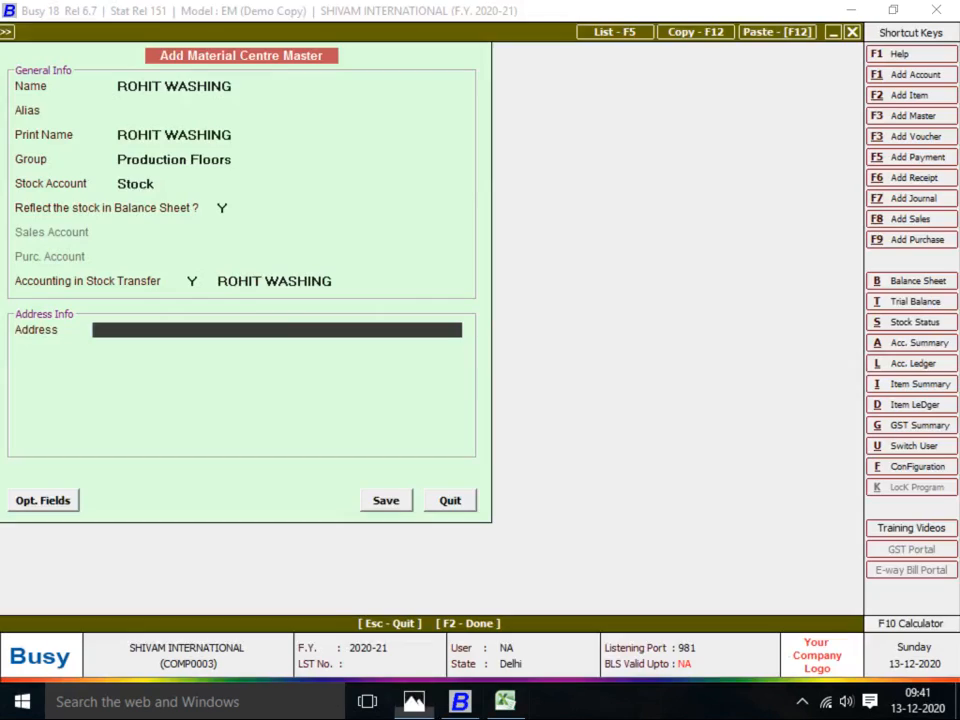
pyautogui.press('Return')
pyautogui.press('Return')
pyautogui.press('Return')
pyautogui.press('Return')
pyautogui.press('Return')
pyautogui.press('Return')
# Enter 130 pieces of BABA SUT-2 at the default price and save the voucher
pyautogui.press('Return')
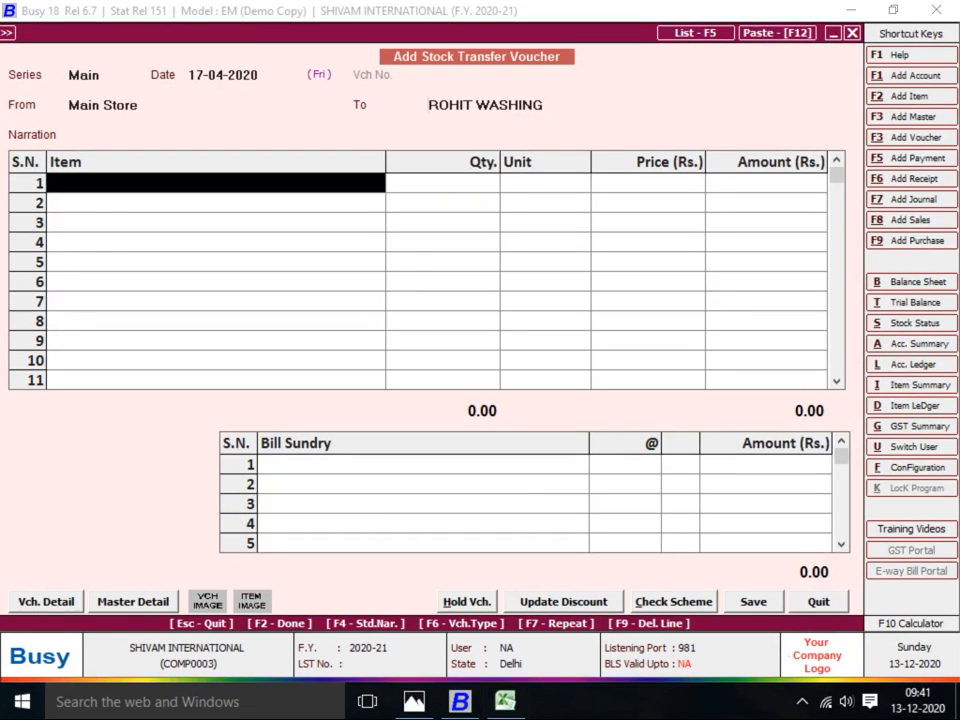
pyautogui.press('Down')
pyautogui.press('Down')
pyautogui.press('Return')
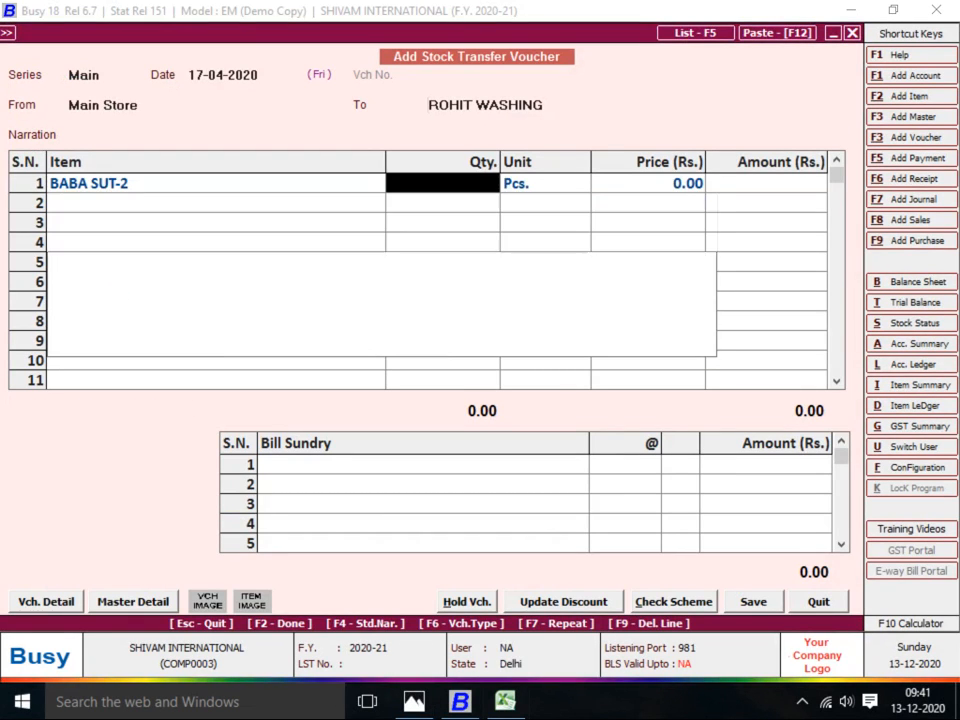
pyautogui.write('130')
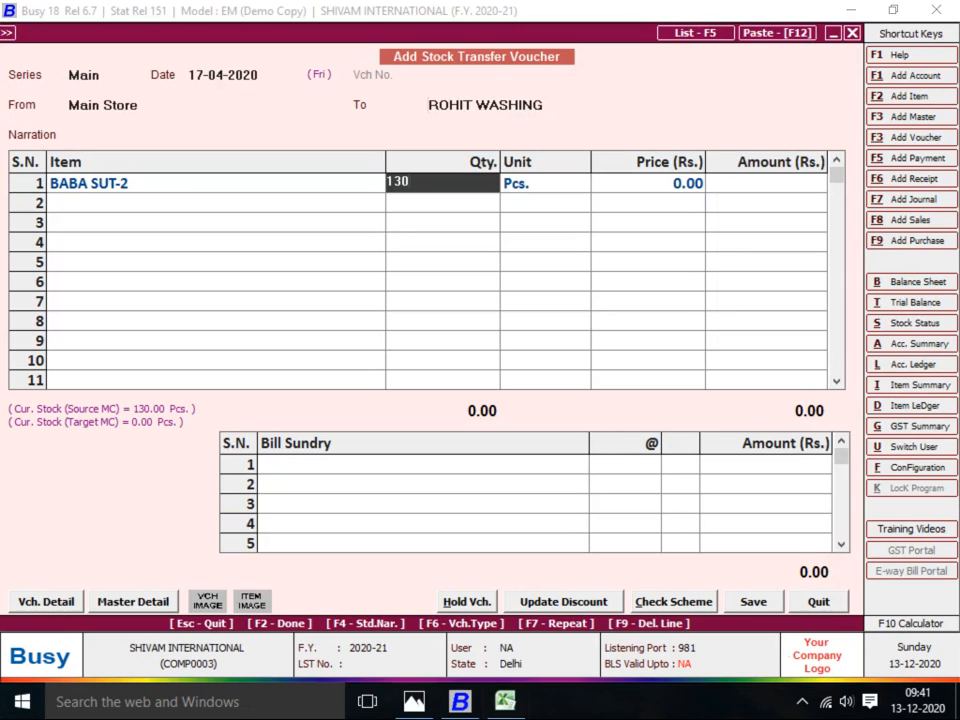
pyautogui.press('Return')
pyautogui.press('Return')
pyautogui.press('Return')
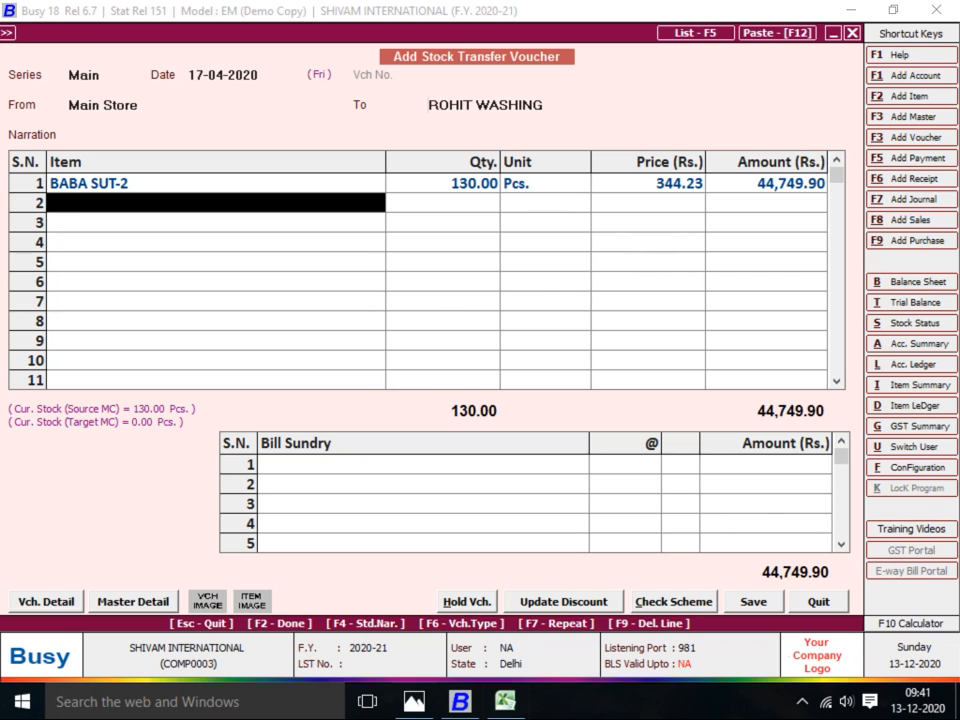
pyautogui.press('Return')
pyautogui.press('Return')
pyautogui.press('Return')
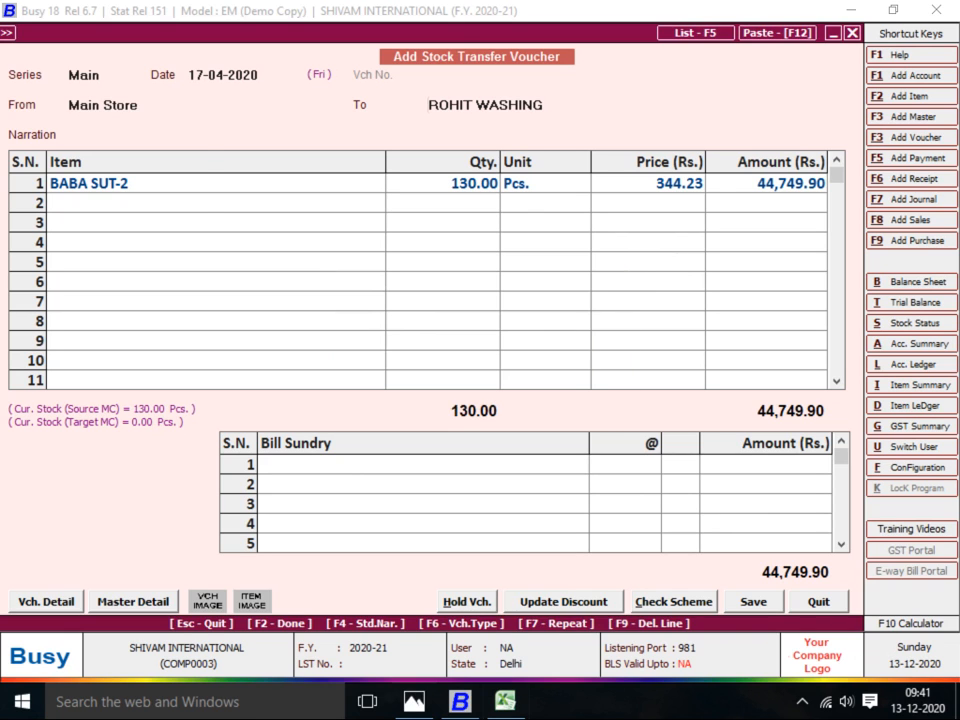
pyautogui.press('Return')
pyautogui.hotkey('alt', 'Tab')
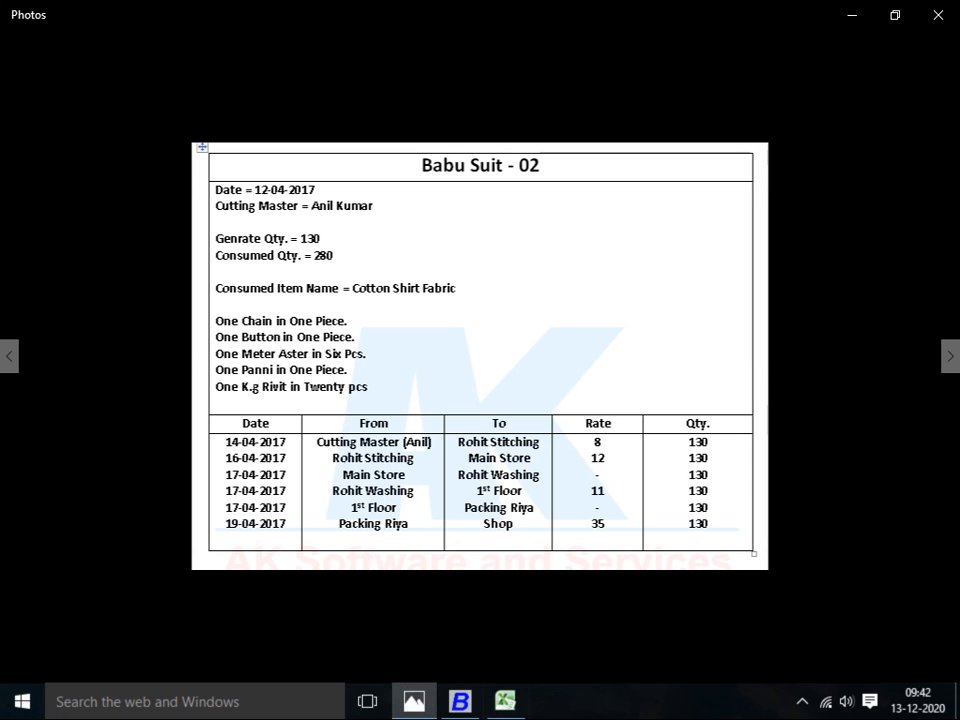
pyautogui.hotkey('alt', 'Tab')
pyautogui.hotkey('alt', 'Tab')
pyautogui.hotkey('alt', 'Tab')
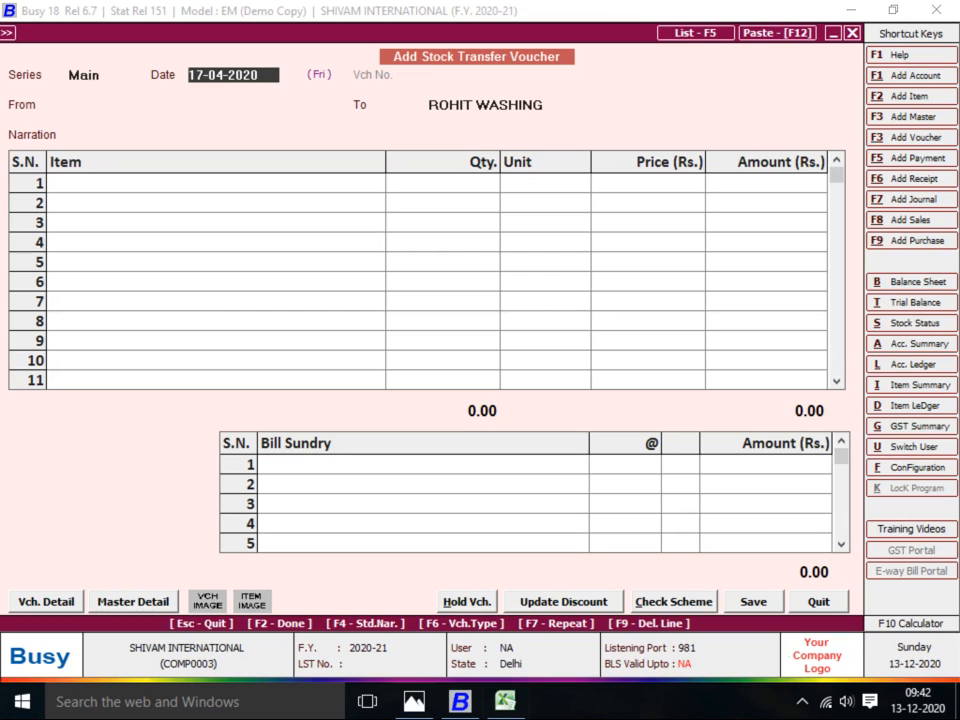
# Set source ROHIT WASHING and create destination centre 1ST FLOOR in the Godowns group
pyautogui.press('Return')
pyautogui.write('ROHIT')
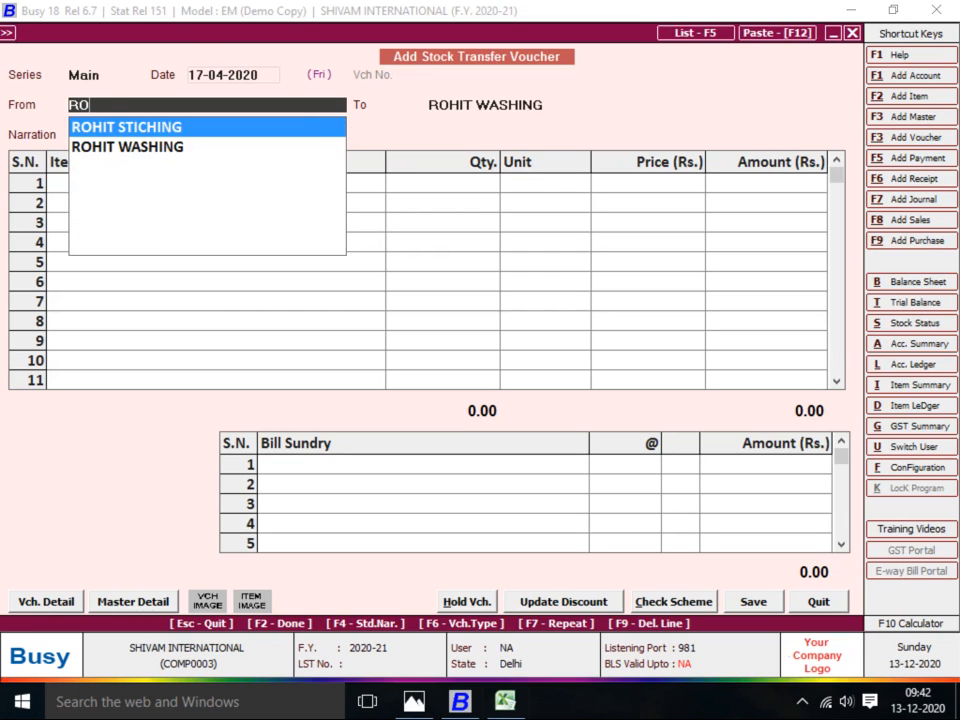
pyautogui.press('Down')
pyautogui.press('Return')
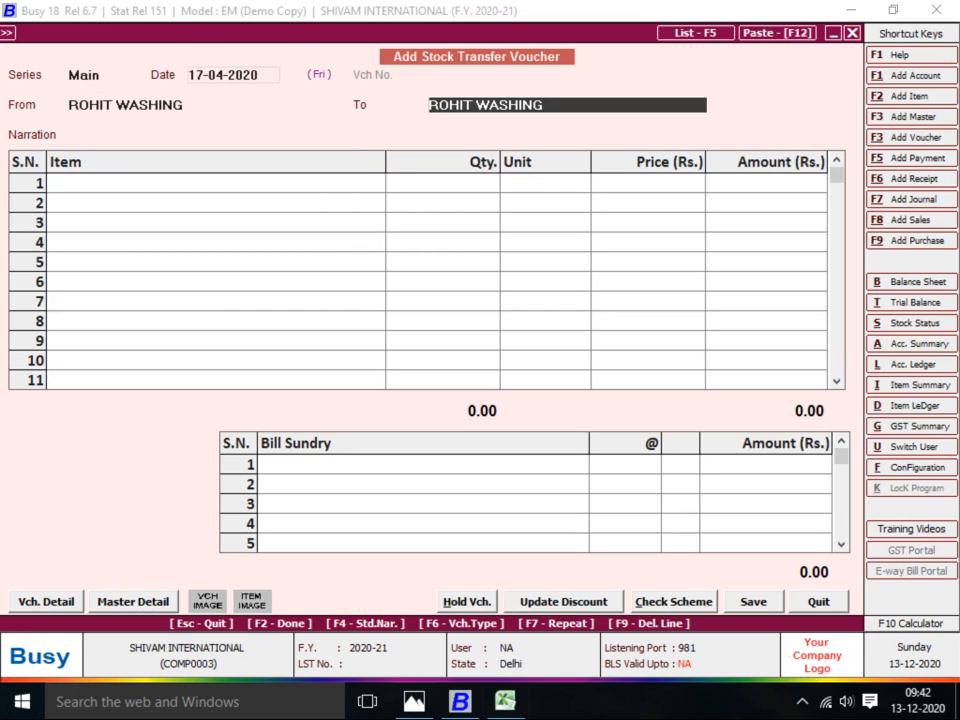
pyautogui.press('F3')
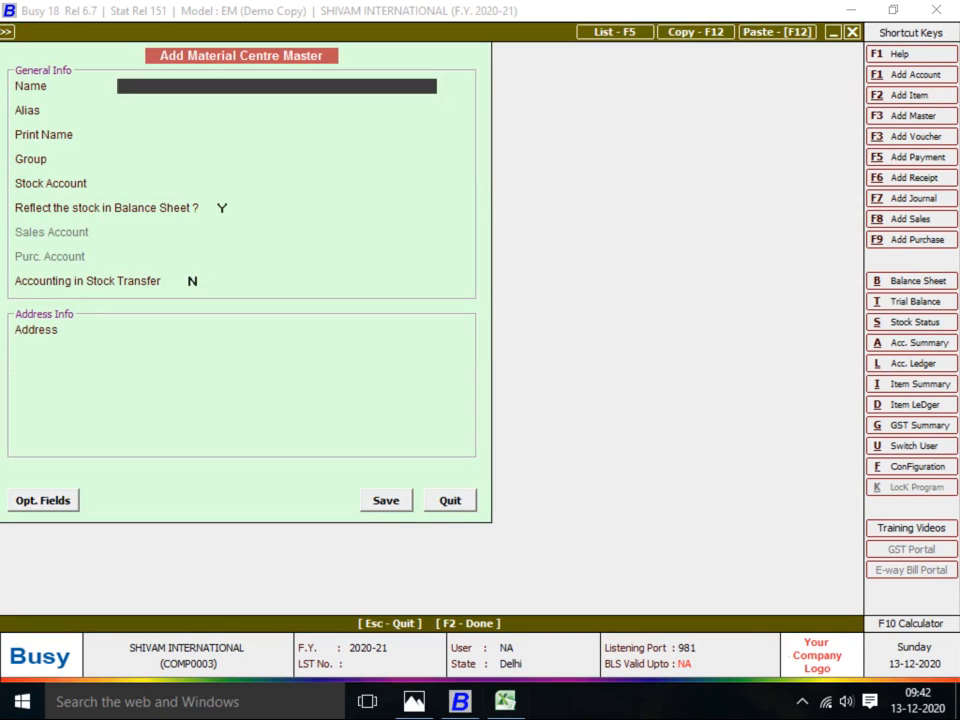
pyautogui.hotkey('alt', 'Tab')
pyautogui.hotkey('alt', 'Tab')
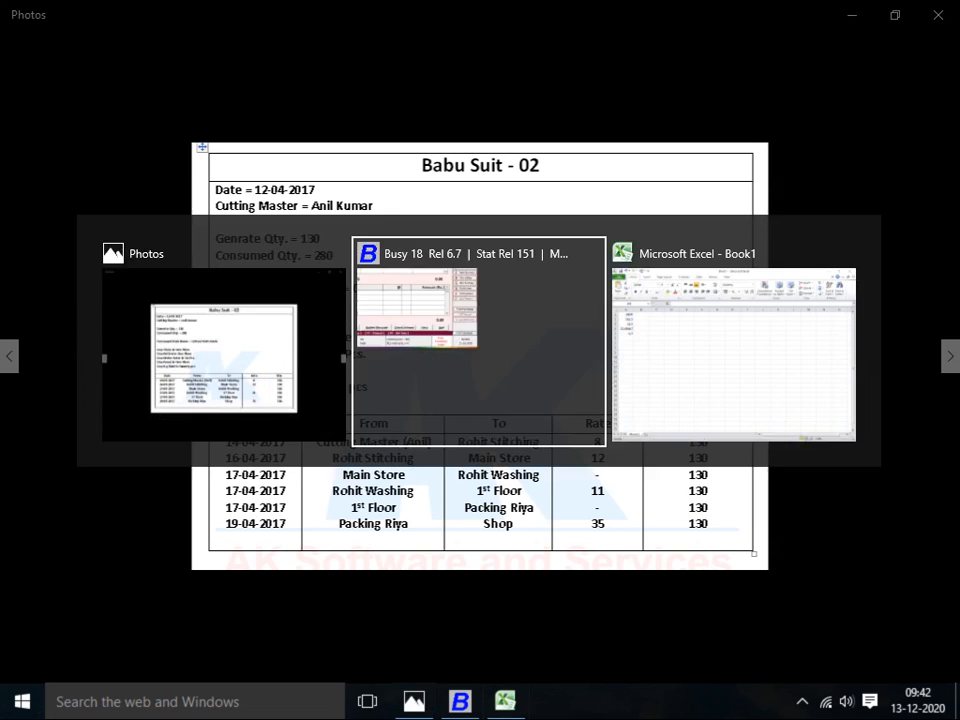
pyautogui.write('1')
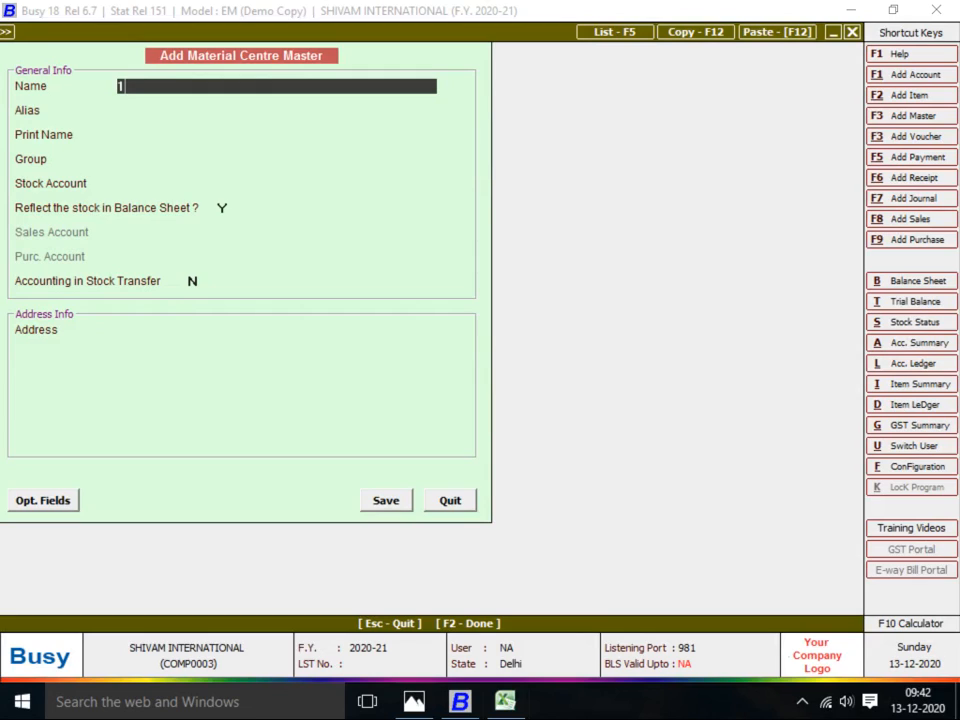
pyautogui.write('ST FLOOR')
pyautogui.press('Return')
pyautogui.press('Return')
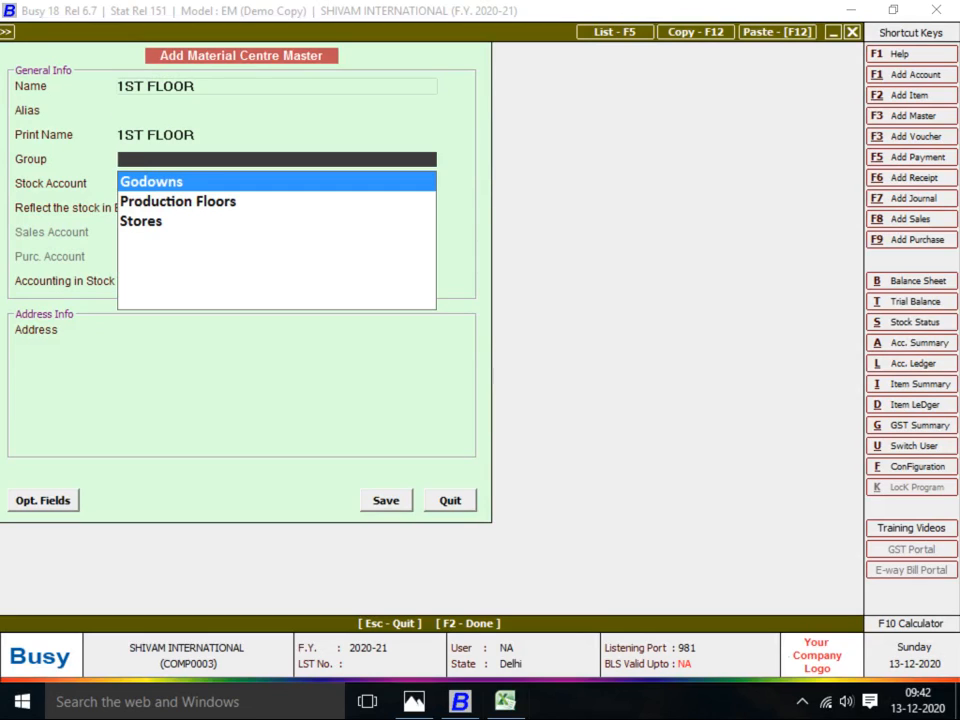
pyautogui.press('Return')
pyautogui.press('Return')
# Save 1ST FLOOR with the Stock account and enter BABA SUT-2 quantity 130
pyautogui.press('Return')
pyautogui.press('Return')
pyautogui.press('Return')
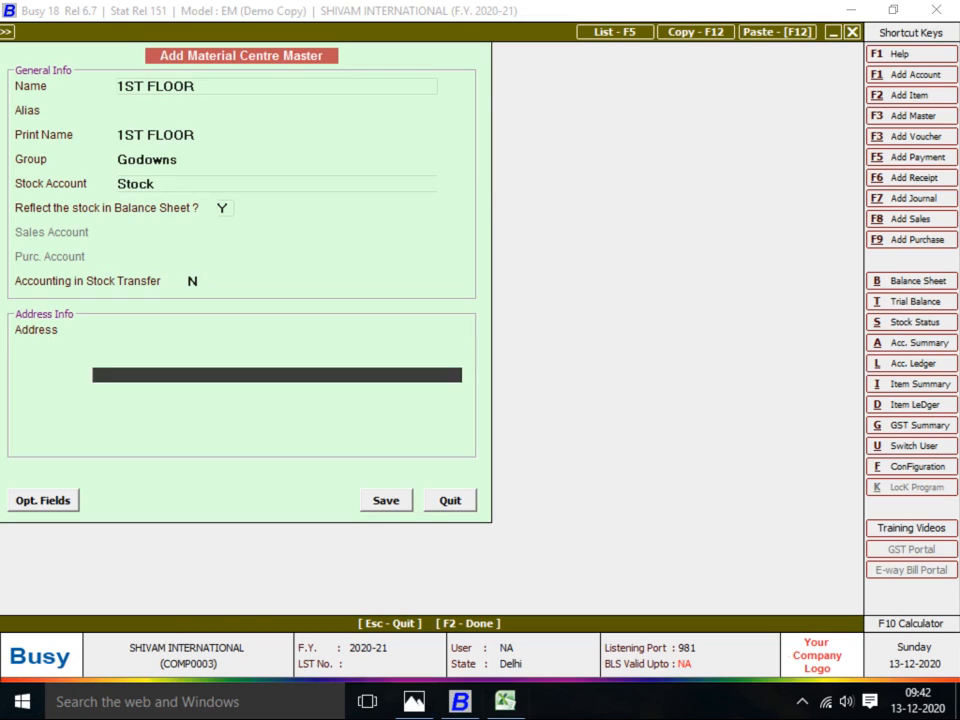
pyautogui.press('Return')
pyautogui.press('Return')
pyautogui.press('Return')
pyautogui.press('Return')
pyautogui.write('2')
pyautogui.press('Return')
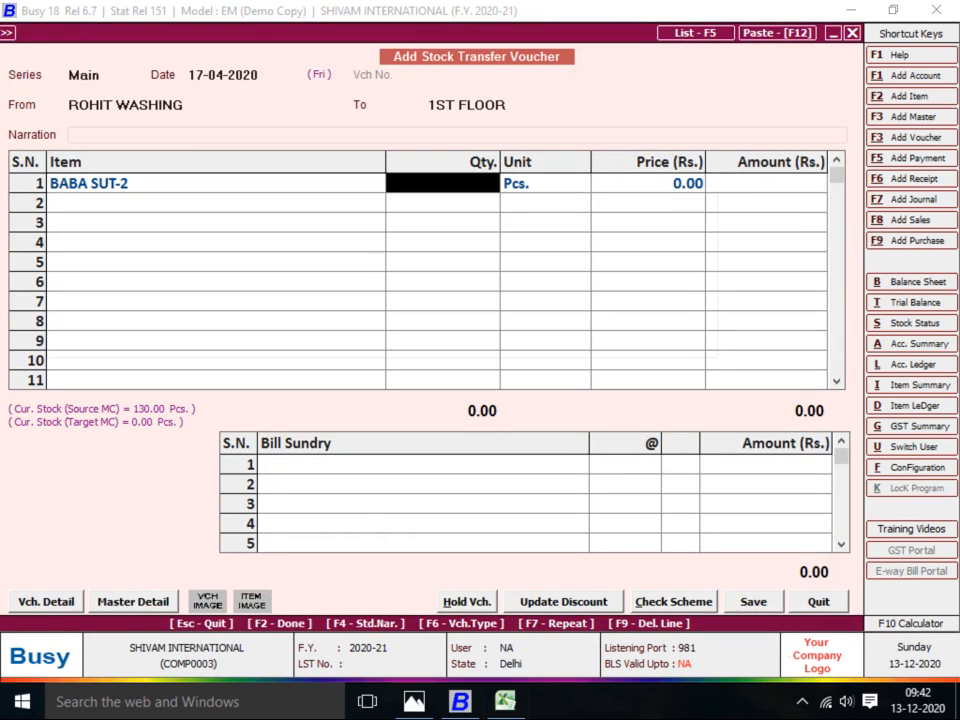
pyautogui.write('130')
pyautogui.press('Return')
pyautogui.press('Return')
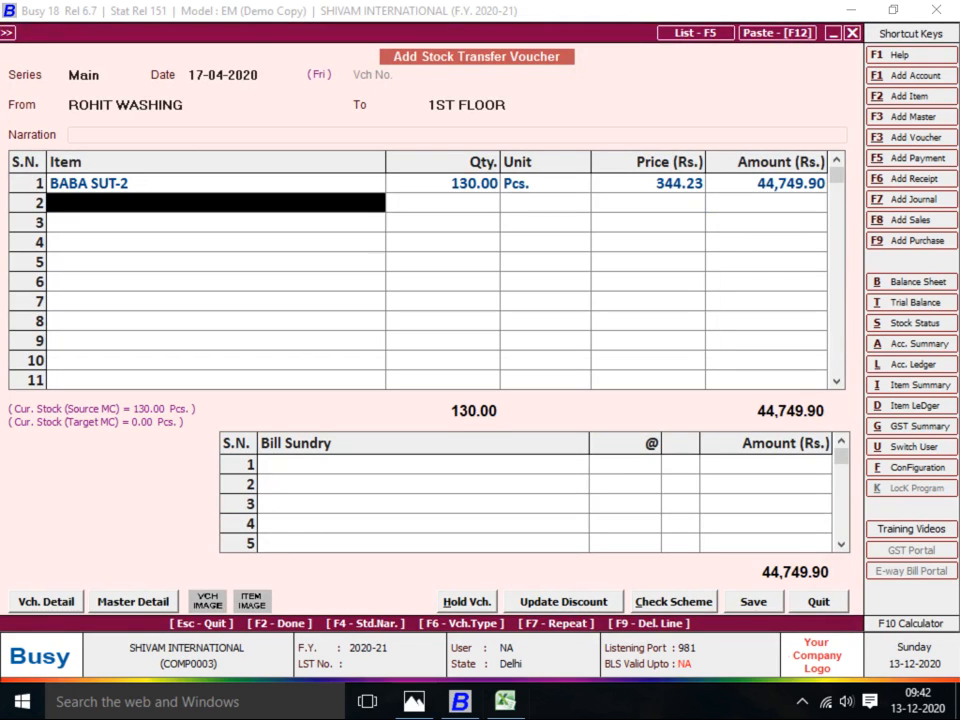
pyautogui.press('Return')
# Add JOB WORK A/C bill sundry at 11 per piece and save the voucher
pyautogui.write('j')
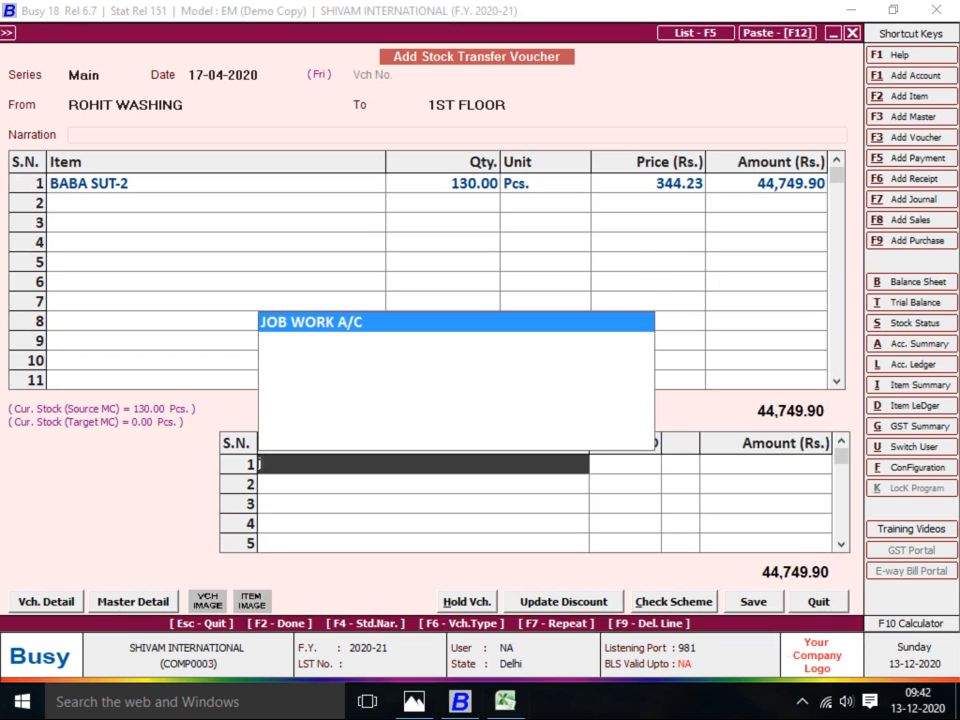
pyautogui.press('Return')
pyautogui.hotkey('alt', 'Tab')
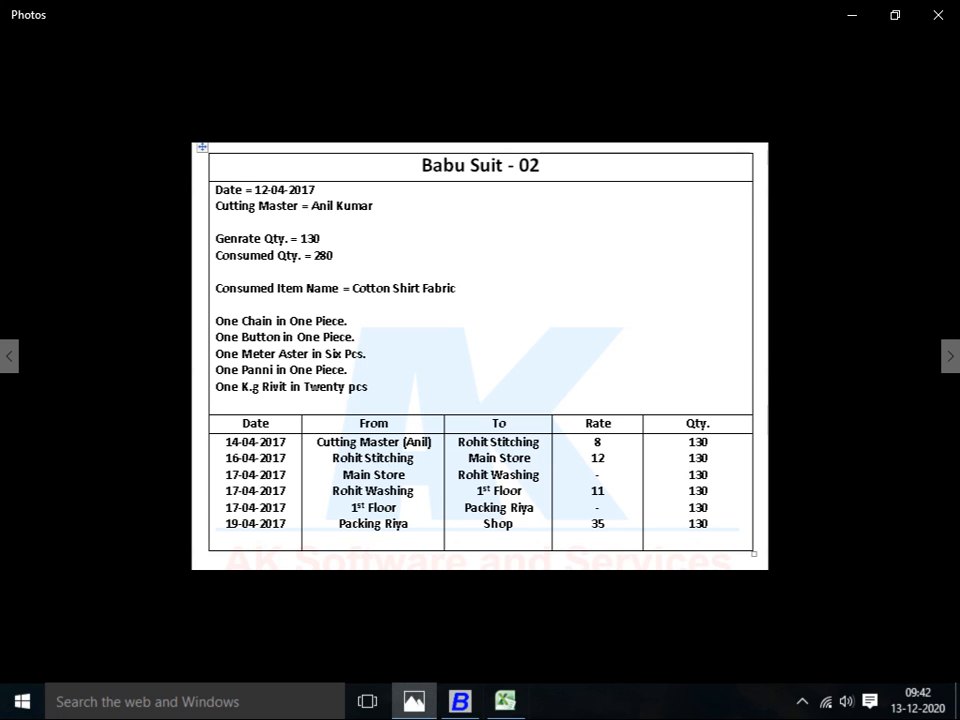
pyautogui.hotkey('alt', 'Tab')
pyautogui.write('11')
pyautogui.press('Return')
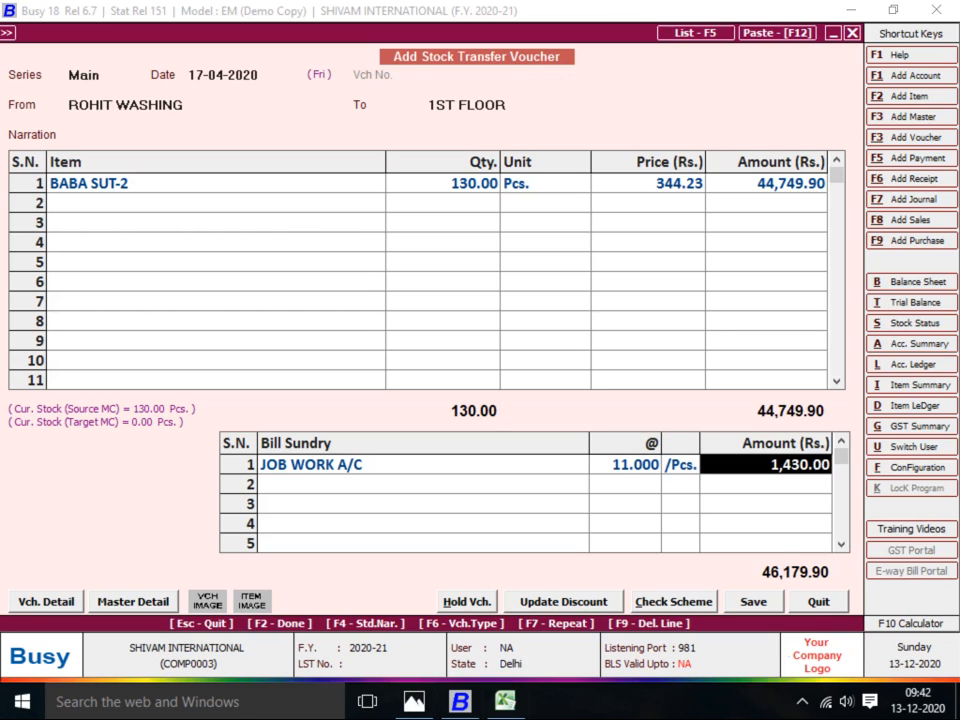
pyautogui.press('F2')
pyautogui.press('Return')
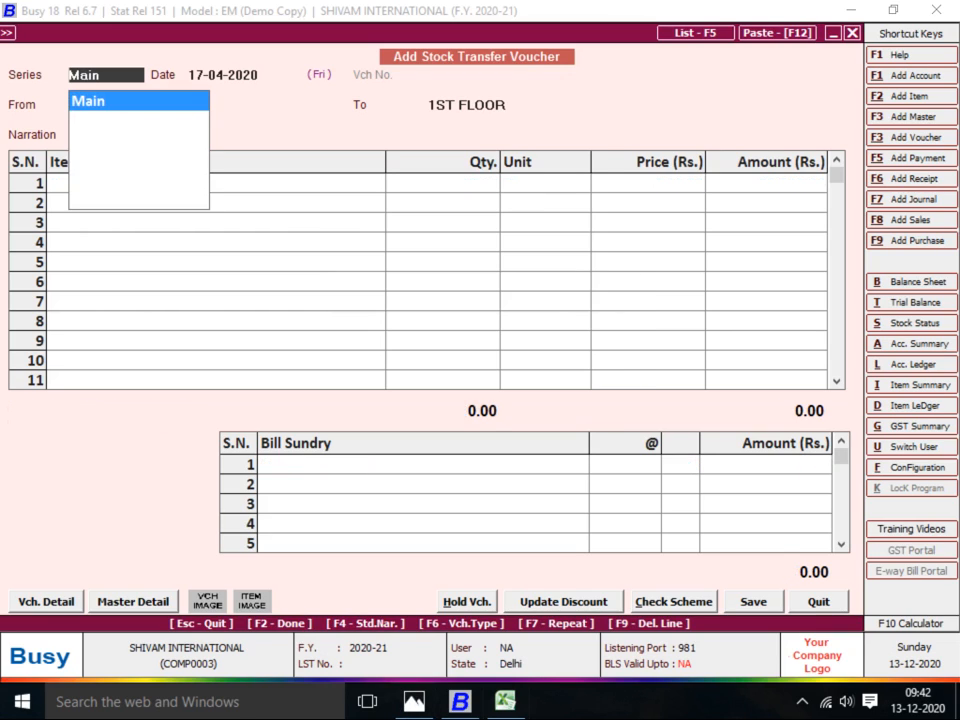
# Start the next transfer in the Main series with 1ST FLOOR as the source
pyautogui.hotkey('alt', 'Tab')
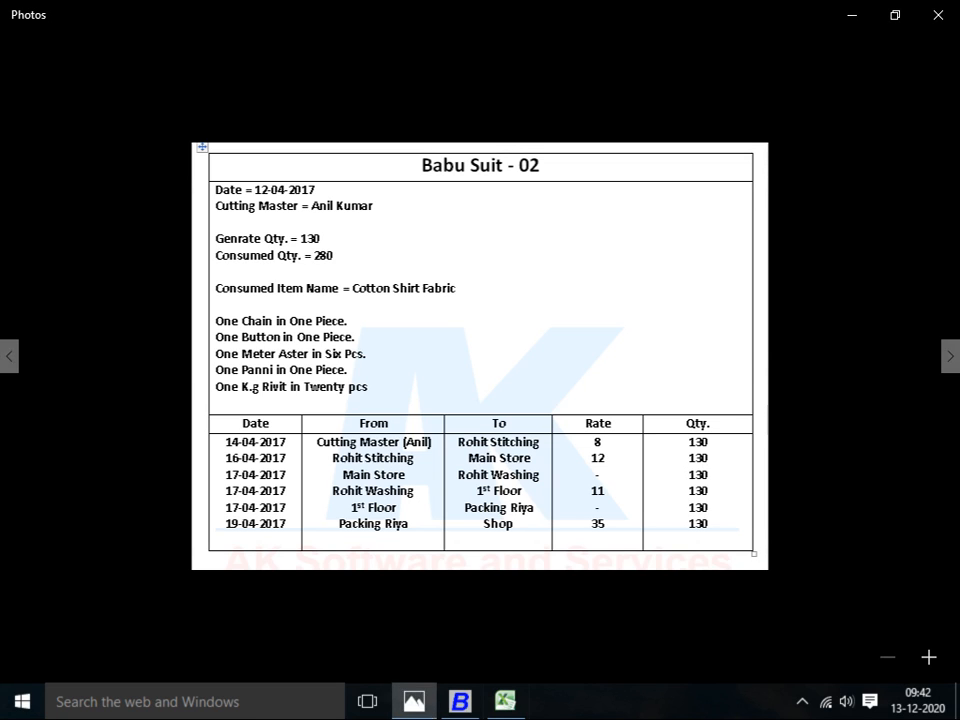
pyautogui.hotkey('alt', 'Tab')
pyautogui.press('Return')
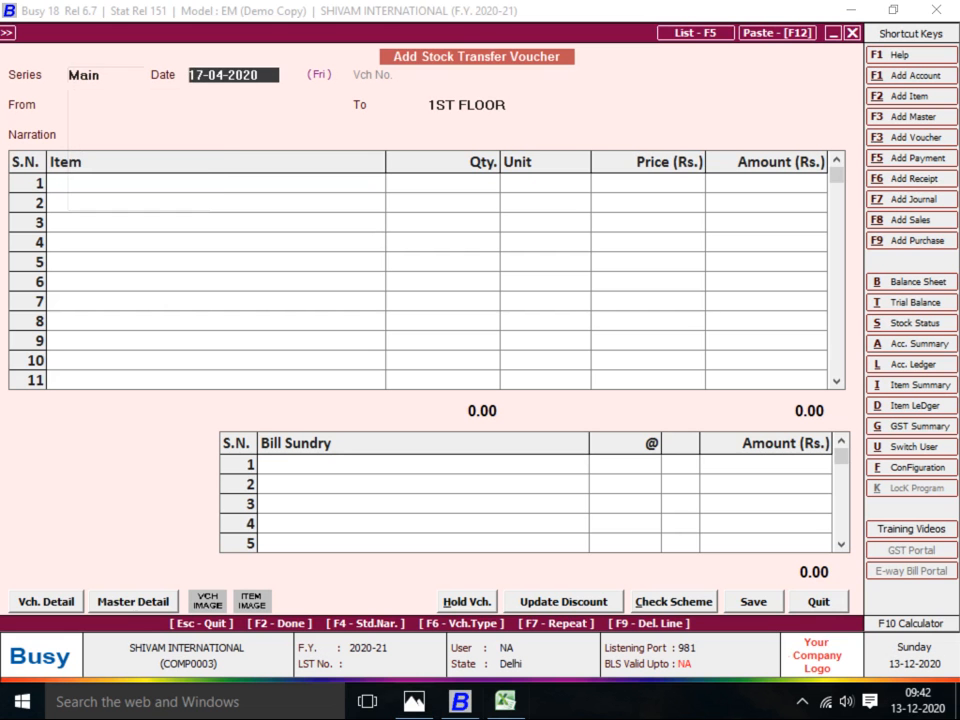
pyautogui.hotkey('alt', 'Tab')
pyautogui.hotkey('alt', 'Tab')
pyautogui.press('Return')
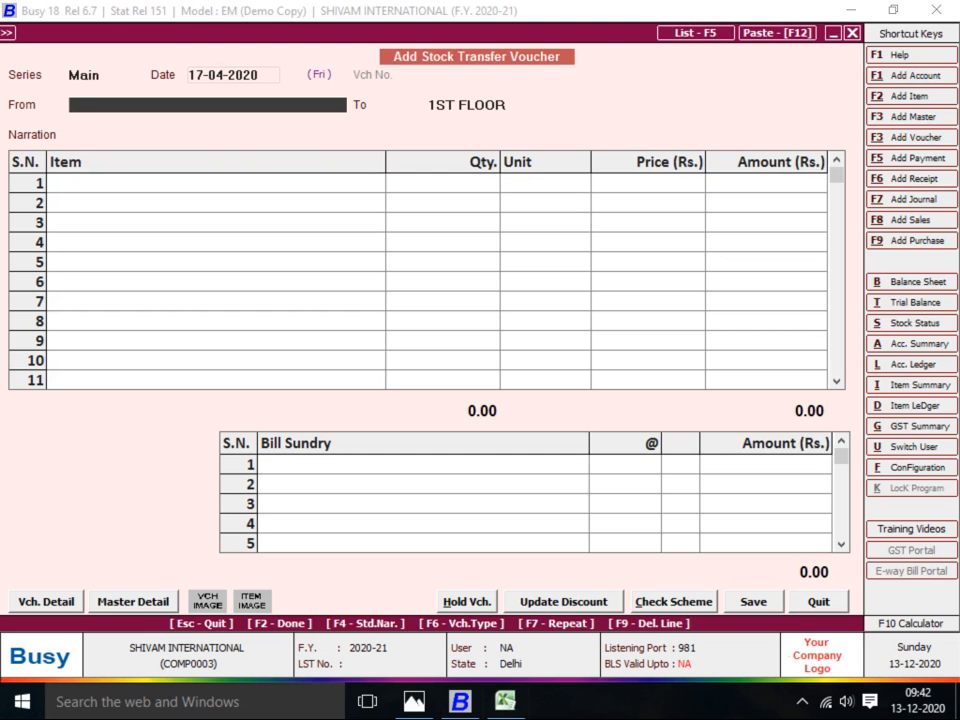
pyautogui.press('Return')
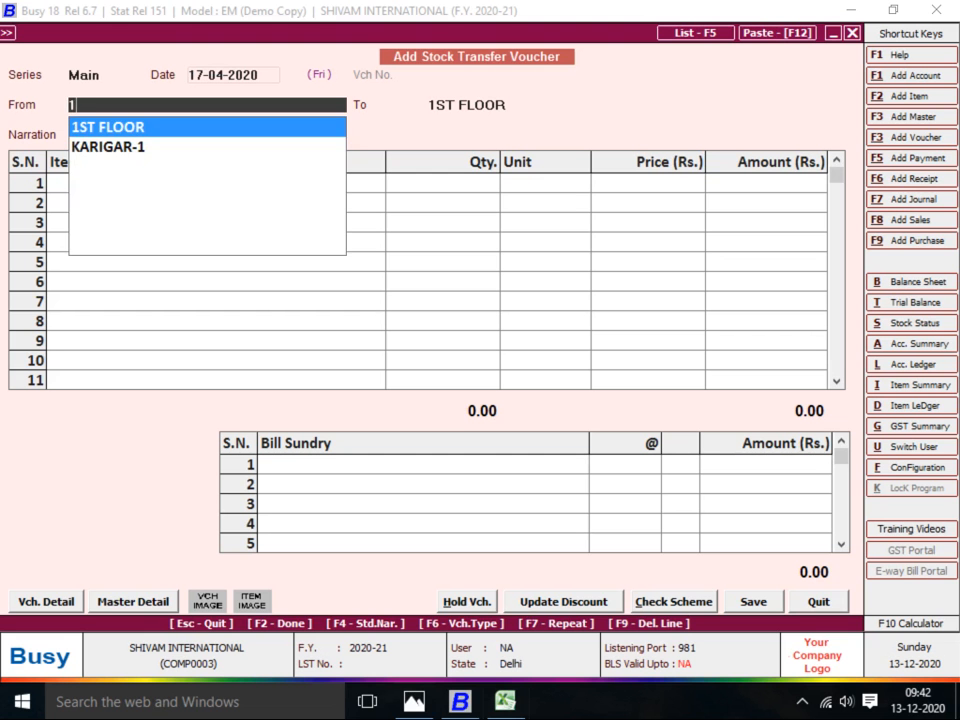
pyautogui.press('Return')
# Create destination centre PACKING RIYA under Production Floors with accounting enabled
pyautogui.press('F3')
pyautogui.hotkey('alt', 'Tab')
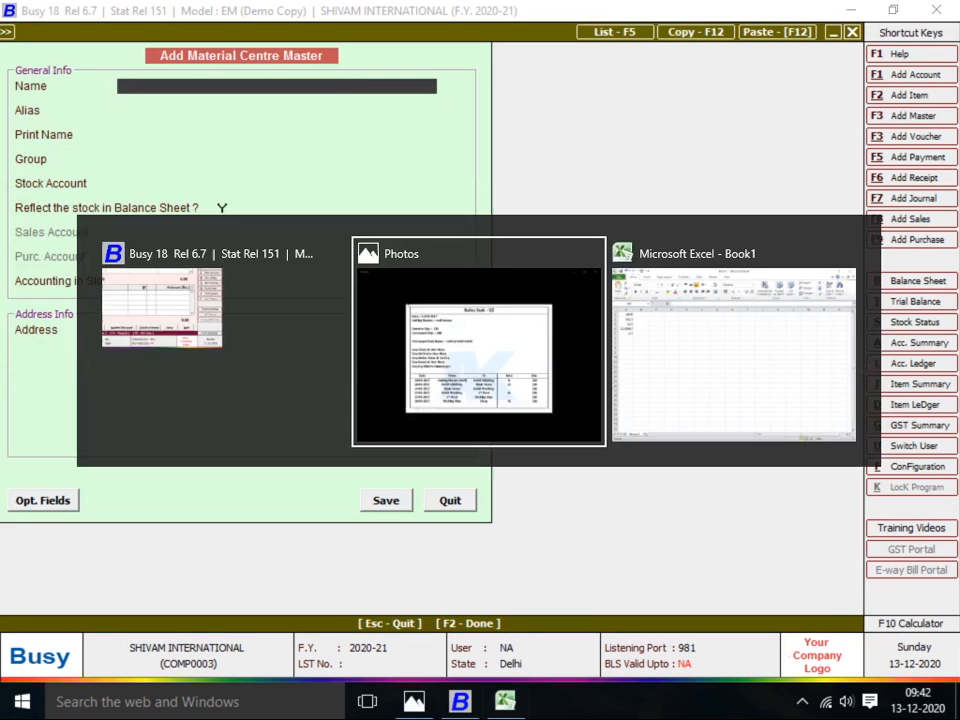
pyautogui.hotkey('alt', 'Tab')
pyautogui.write('PACKIN')
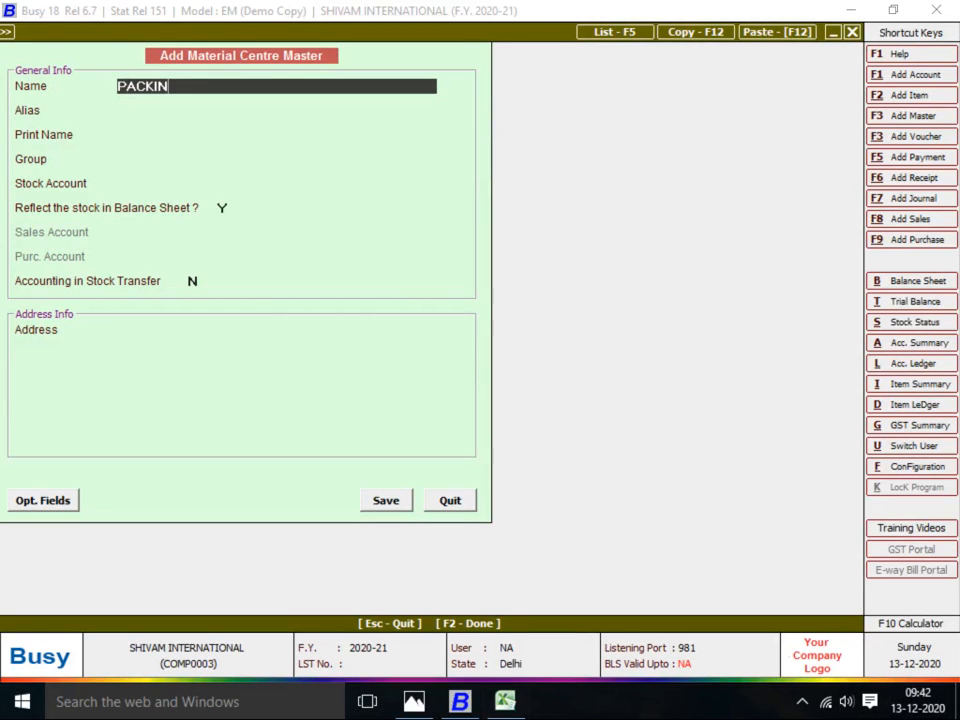
pyautogui.write('G RIYA')
pyautogui.press('Return')
pyautogui.press('Return')
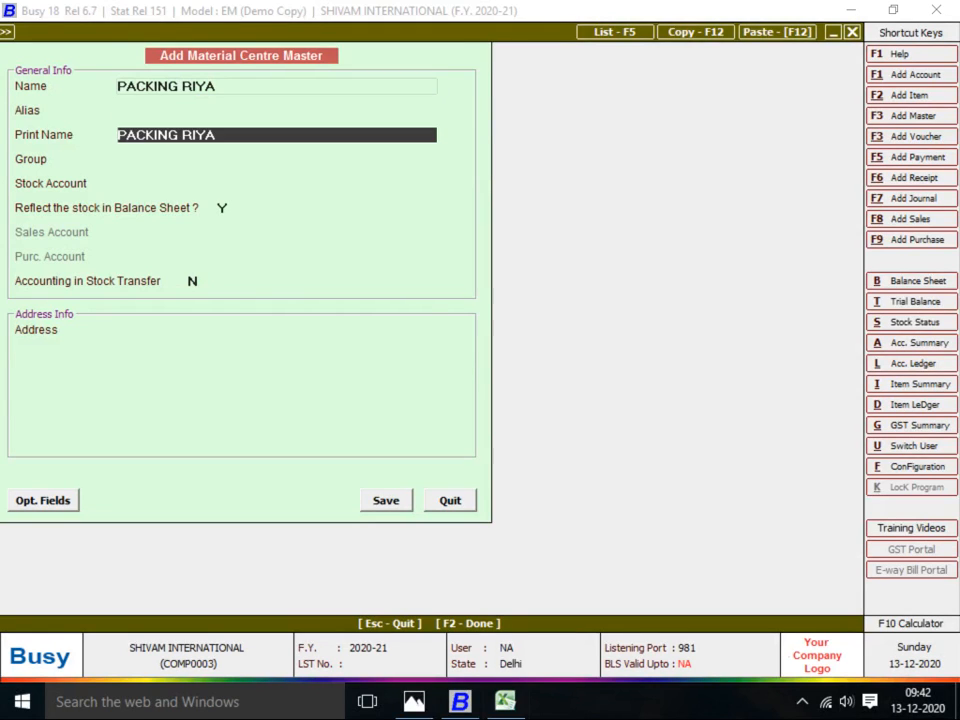
pyautogui.press('Return')
pyautogui.press('Down')
pyautogui.press('Return')
pyautogui.press('Return')
pyautogui.press('Return')
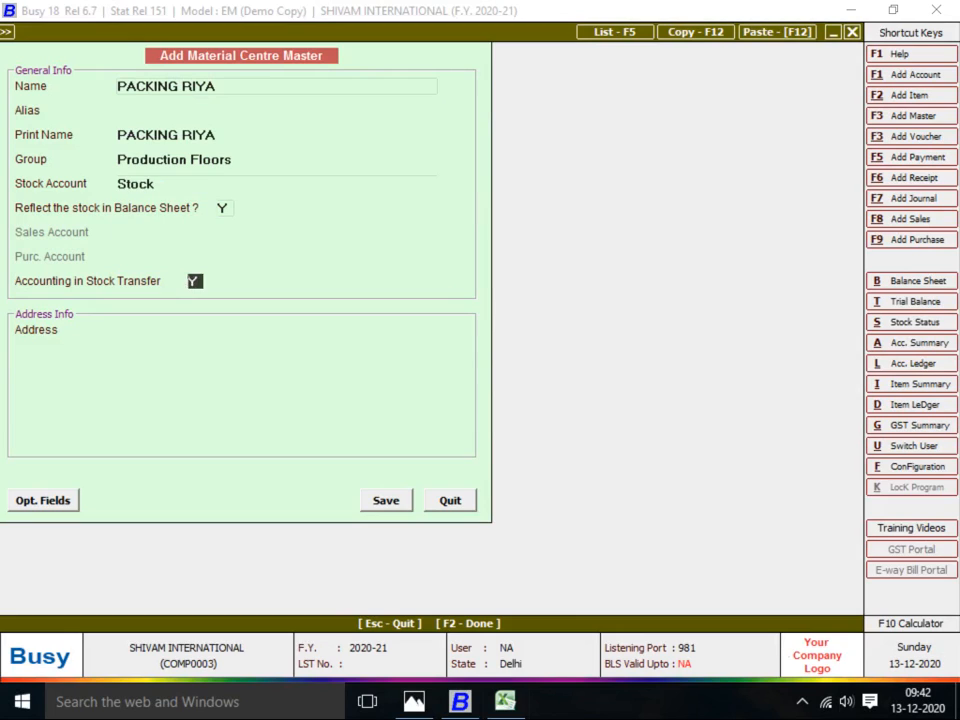
pyautogui.press('Return')
# Name the linked account PACKING RIYA in the JOB WORKER group
pyautogui.press('F3')
pyautogui.write('PBACKE')
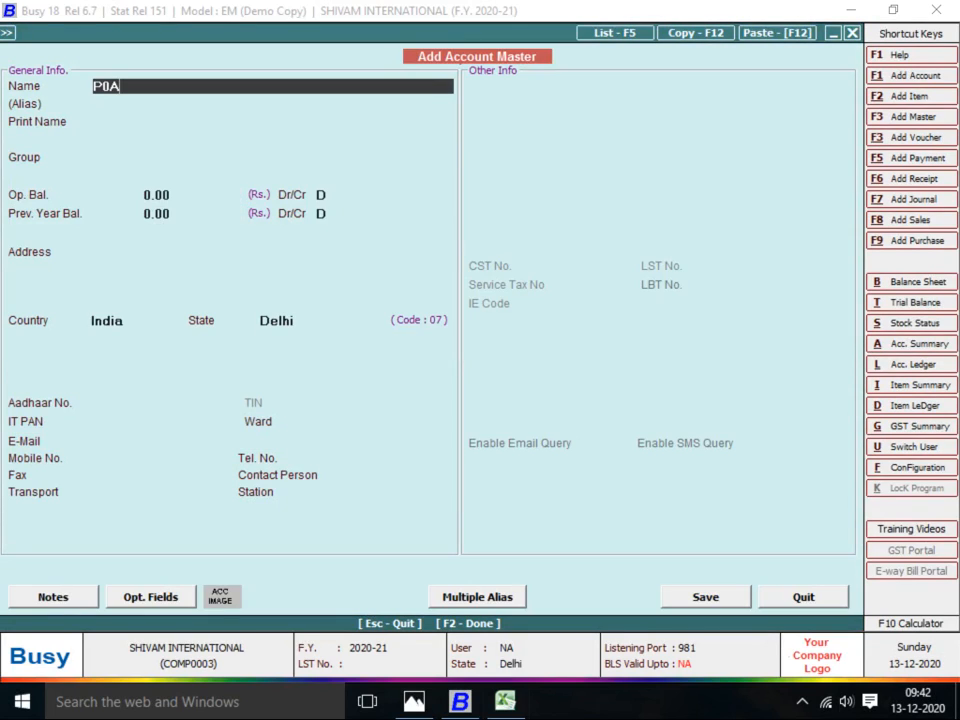
pyautogui.press('BackSpace')
pyautogui.press('BackSpace')
pyautogui.press('BackSpace')
pyautogui.press('BackSpace')
pyautogui.press('BackSpace')
pyautogui.write('ACKING RIYA')
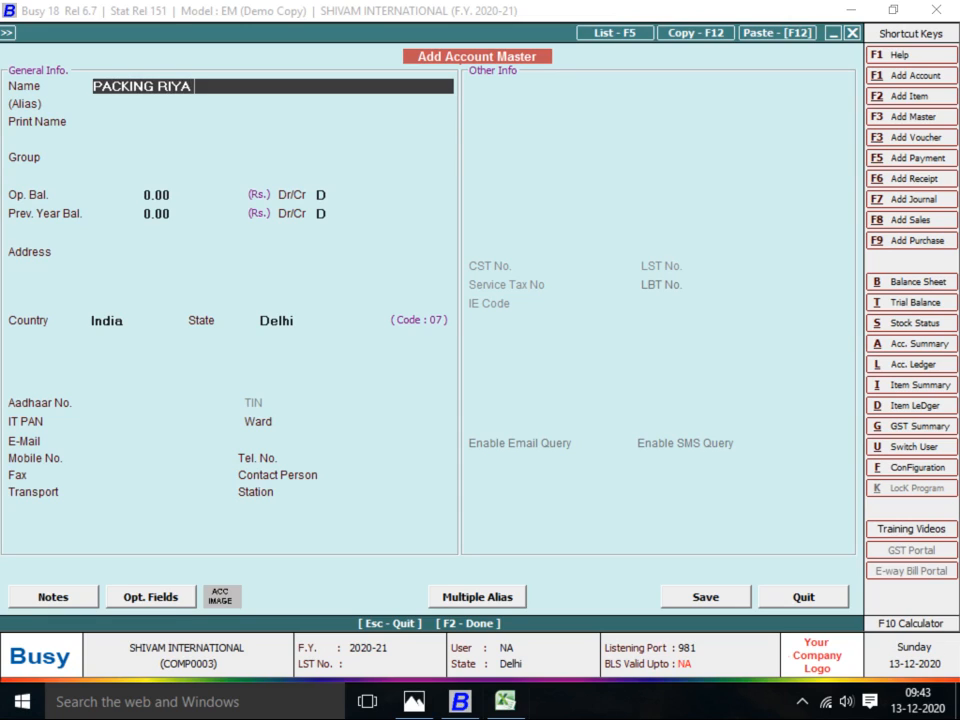
pyautogui.press('Return')
pyautogui.press('Return')
pyautogui.press('Return')
pyautogui.write('JOB')
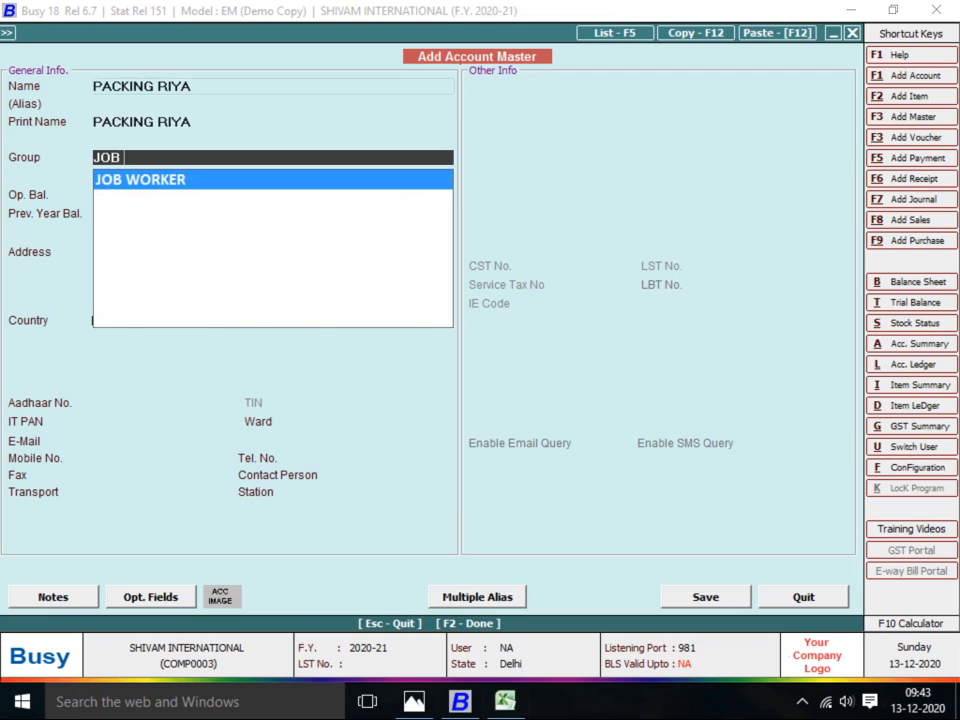
pyautogui.press('Return')
pyautogui.press('Return')
pyautogui.press('Return')
pyautogui.press('Return')
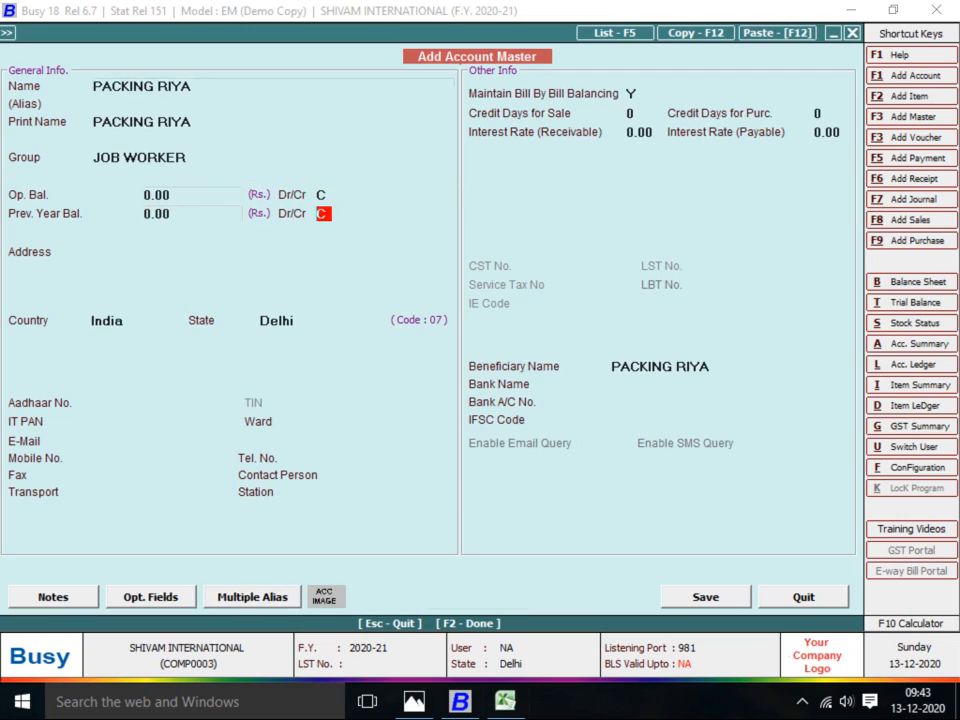
# Turn off bill-by-bill balancing, save the account, then save the PACKING RIYA centre
pyautogui.press('Return')
pyautogui.write('N')
pyautogui.press('Return')
pyautogui.press('Return')
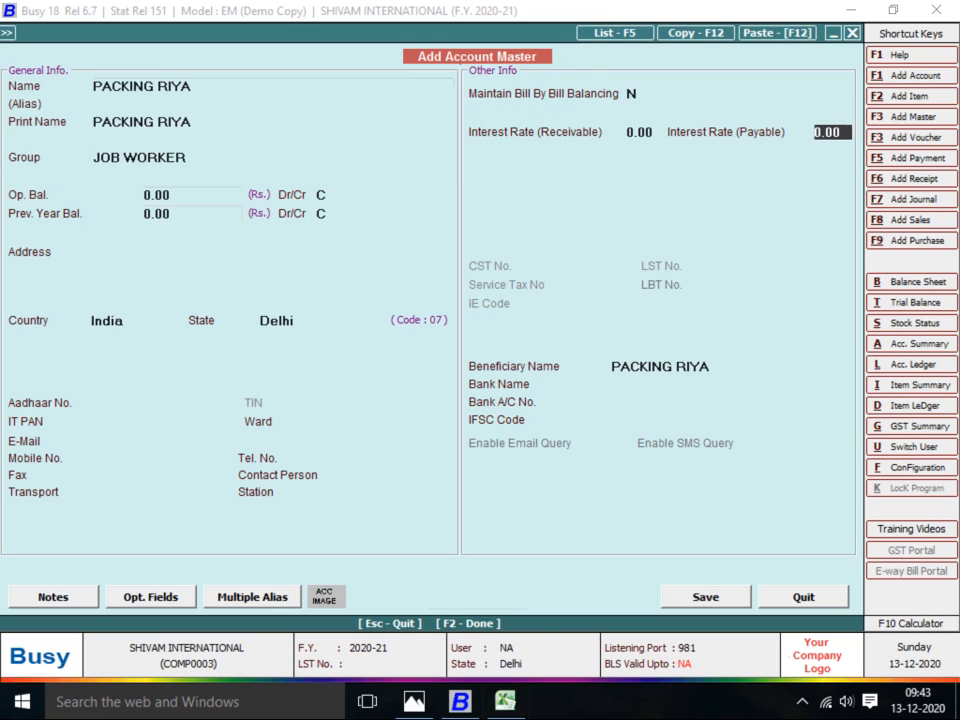
pyautogui.press('Return')
pyautogui.press('Return')
pyautogui.press('F2')
pyautogui.press('Return')
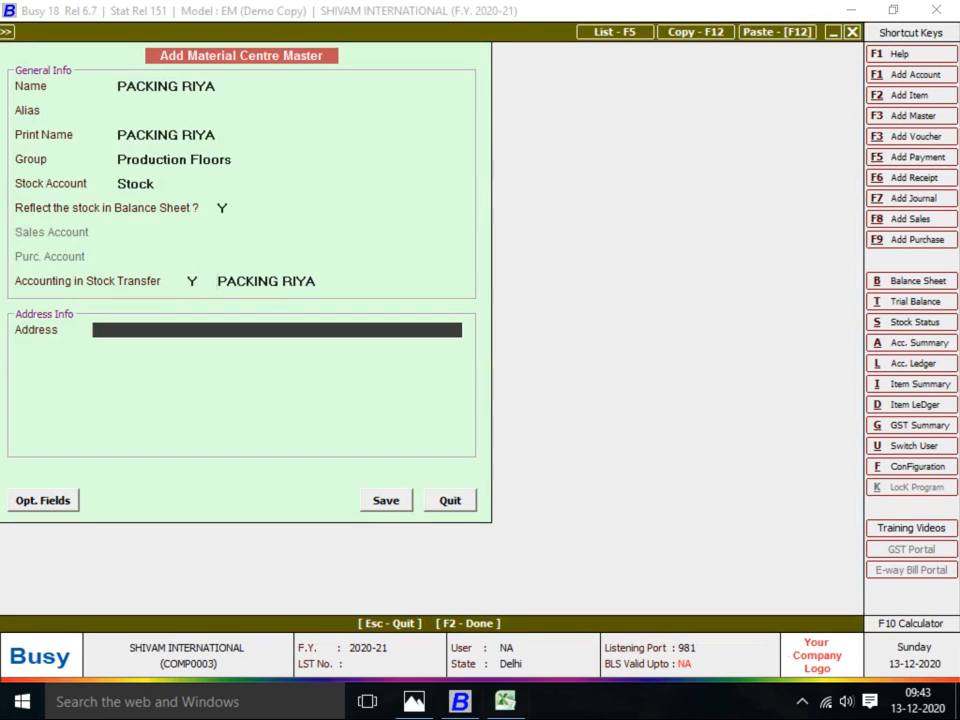
pyautogui.press('Return')
pyautogui.press('Return')
pyautogui.press('Return')
pyautogui.press('Return')
pyautogui.press('Return')
pyautogui.press('Return')
pyautogui.press('Return')
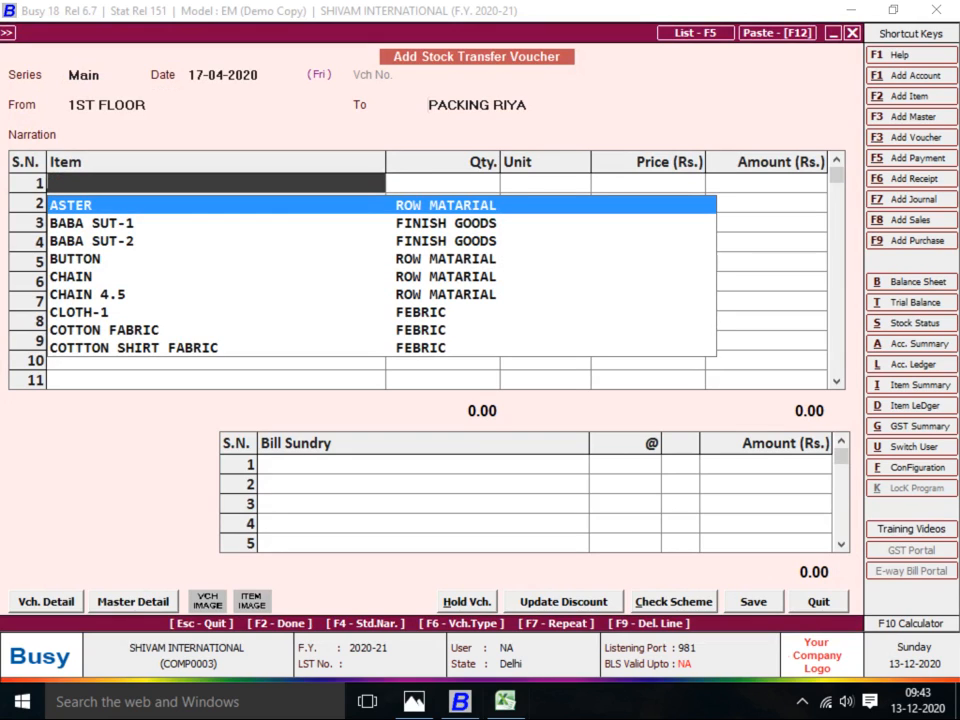
# Enter 130 pieces of BABA SUT-2, pass the Discount sundry line, and save the 46,179.90 voucher
pyautogui.press('Down')
pyautogui.press('Down')
pyautogui.press('Return')
pyautogui.write('130')
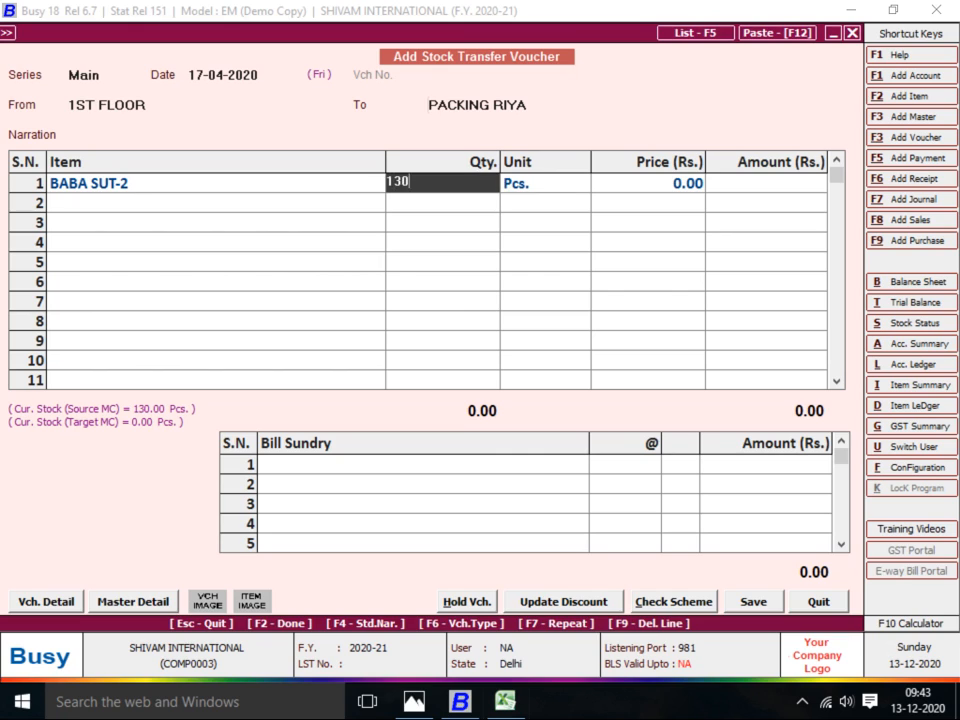
pyautogui.press('Return')
pyautogui.press('Return')
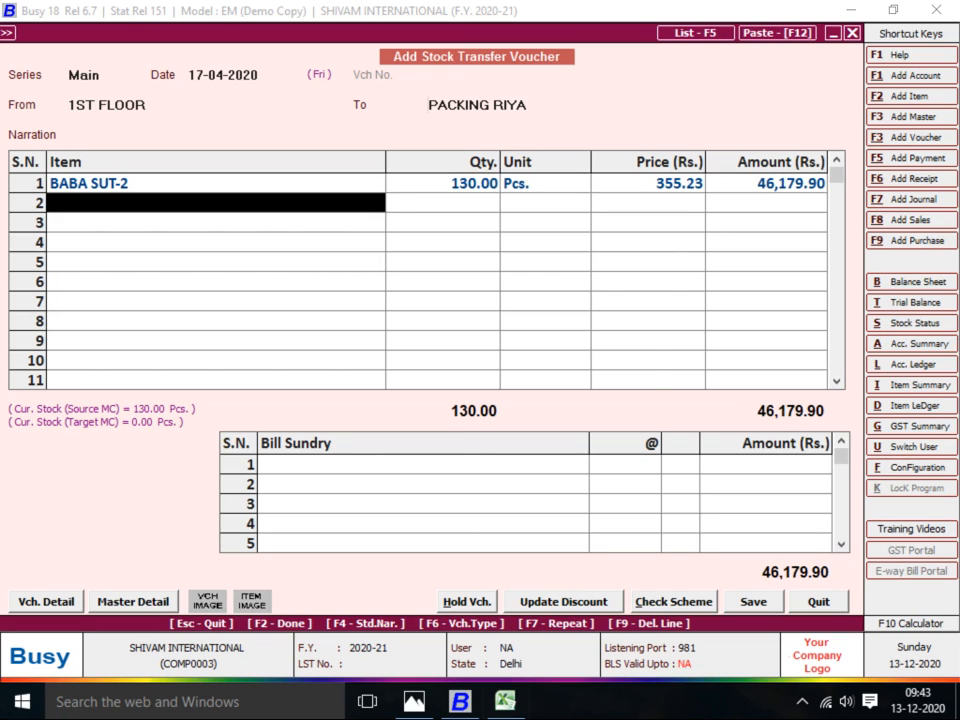
pyautogui.press('Return')
pyautogui.press('Return')
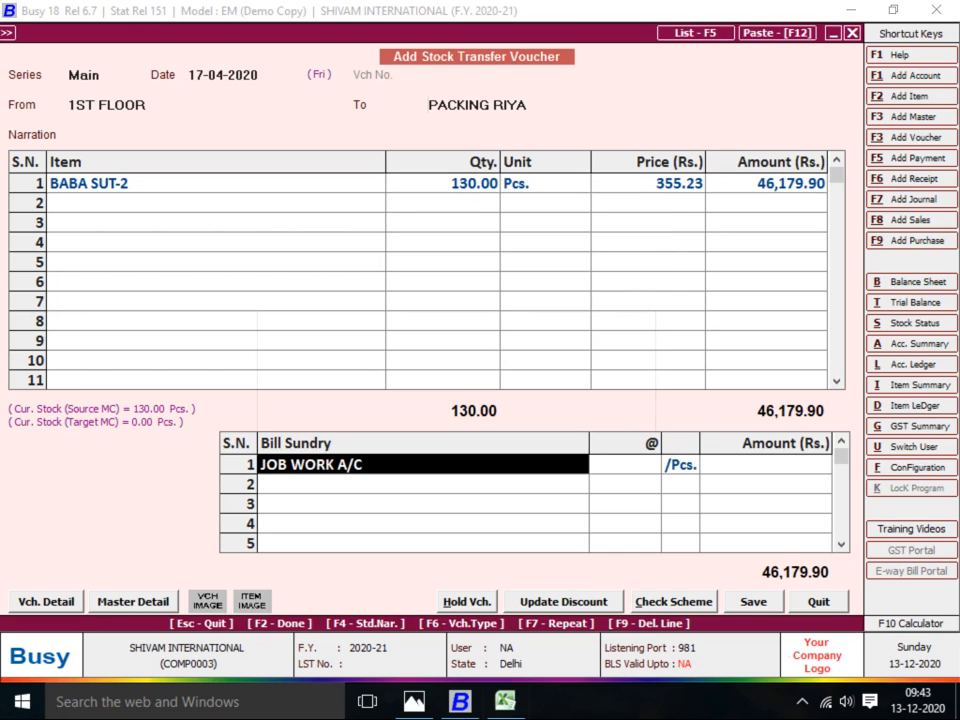
pyautogui.write('d')
pyautogui.press('Down')
pyautogui.press('Return')
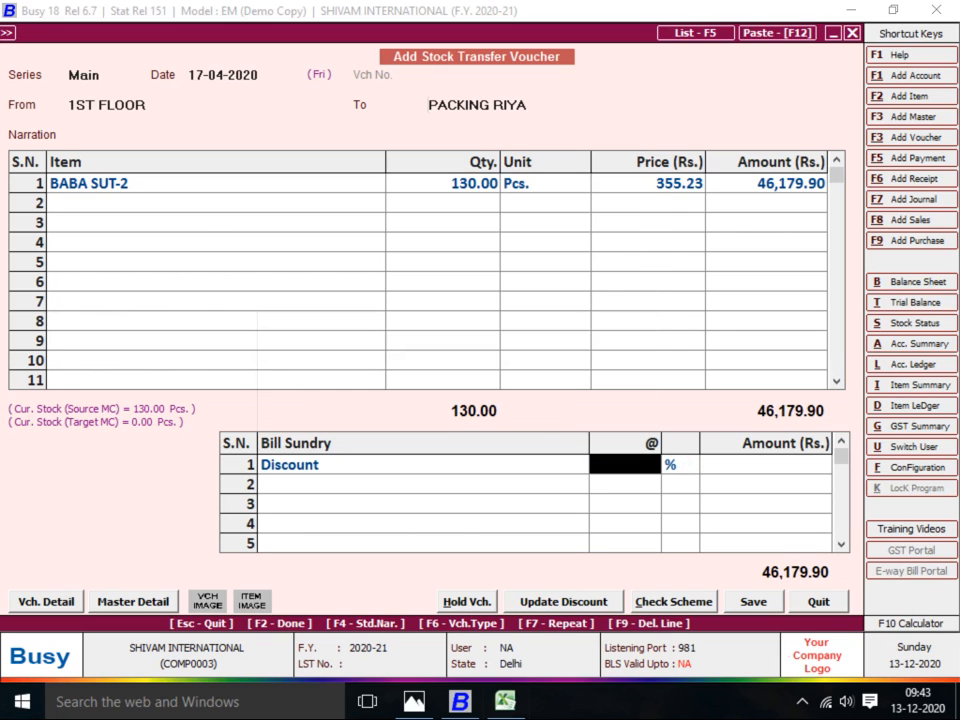
pyautogui.press('F2')
pyautogui.press('Return')
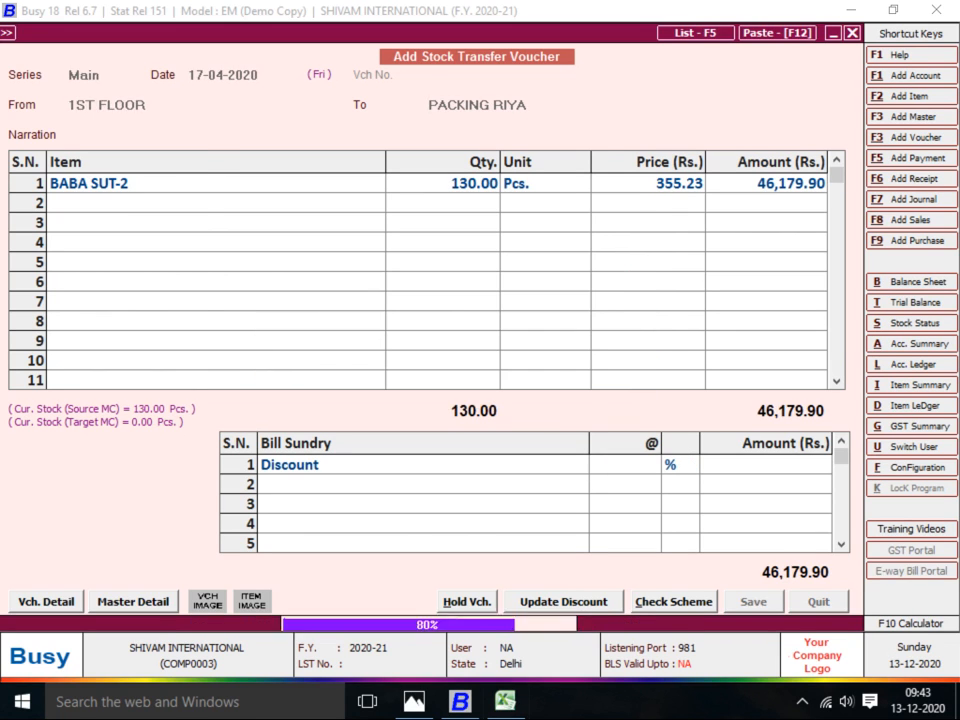
pyautogui.hotkey('alt', 'Tab')
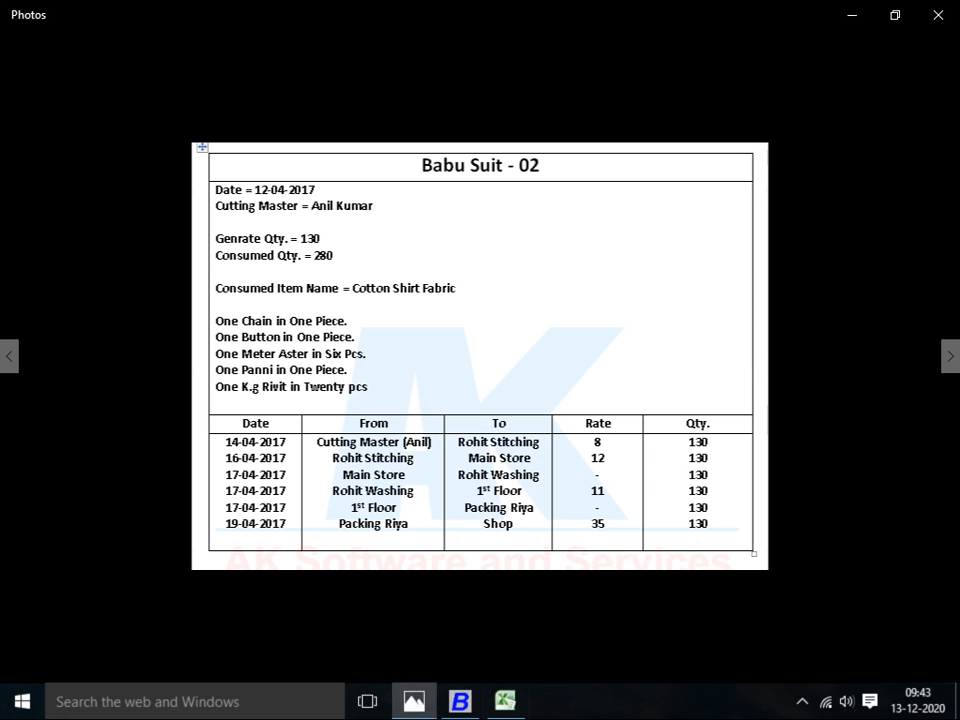
pyautogui.hotkey('alt', 'Tab')
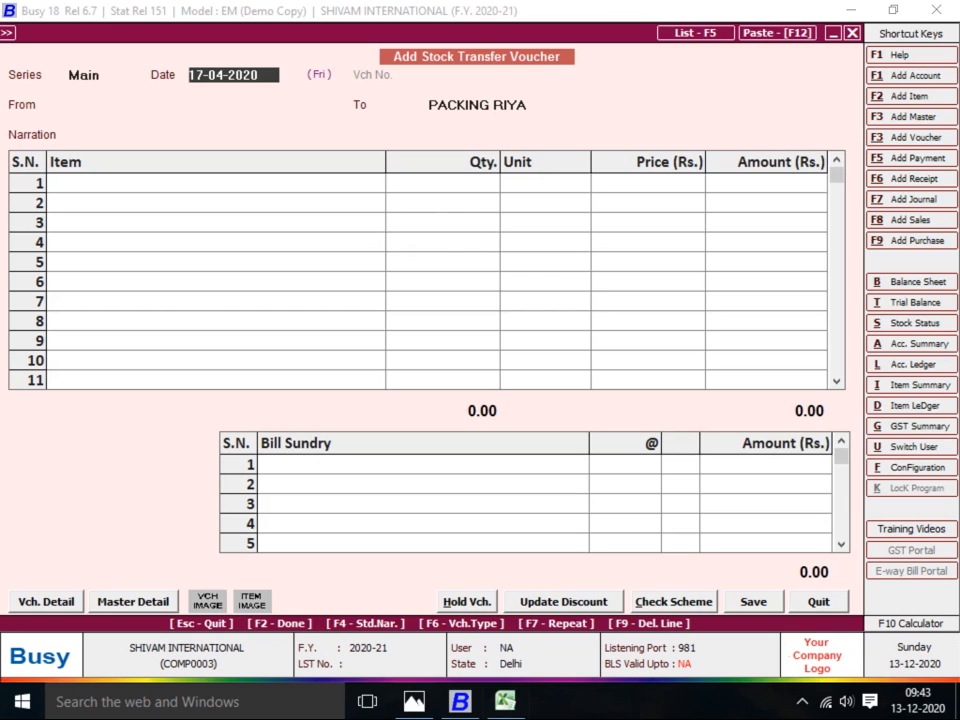
# Date the voucher 17-04-2020, transferring from PACKING RIYA to SHOP
pyautogui.press('BackSpace')
pyautogui.write('17')
pyautogui.press('Return')
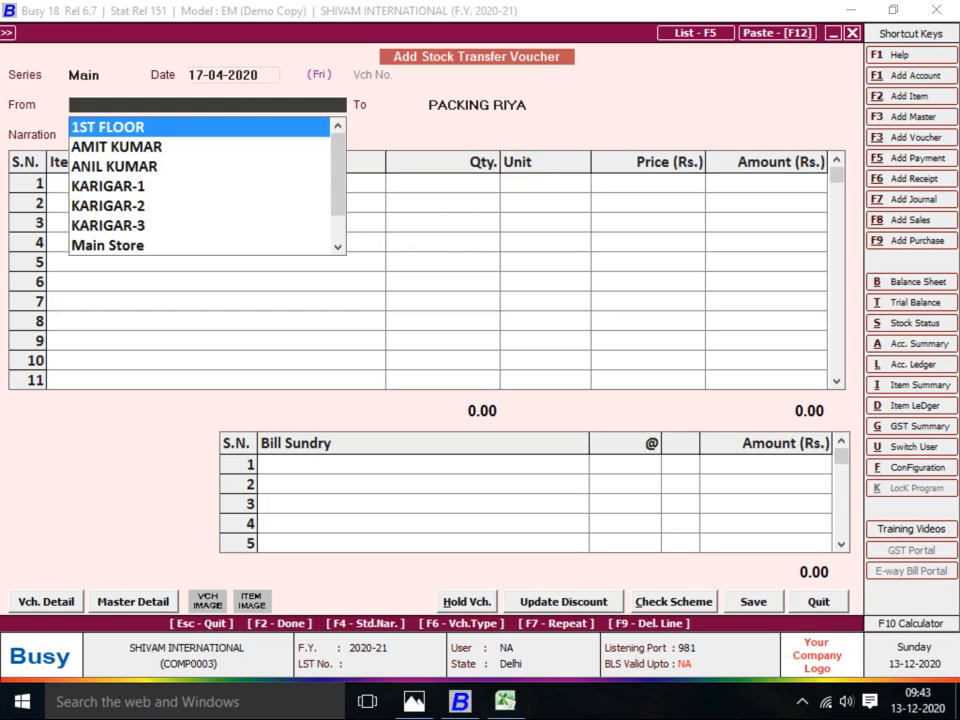
pyautogui.write('PAC')
pyautogui.press('Return')
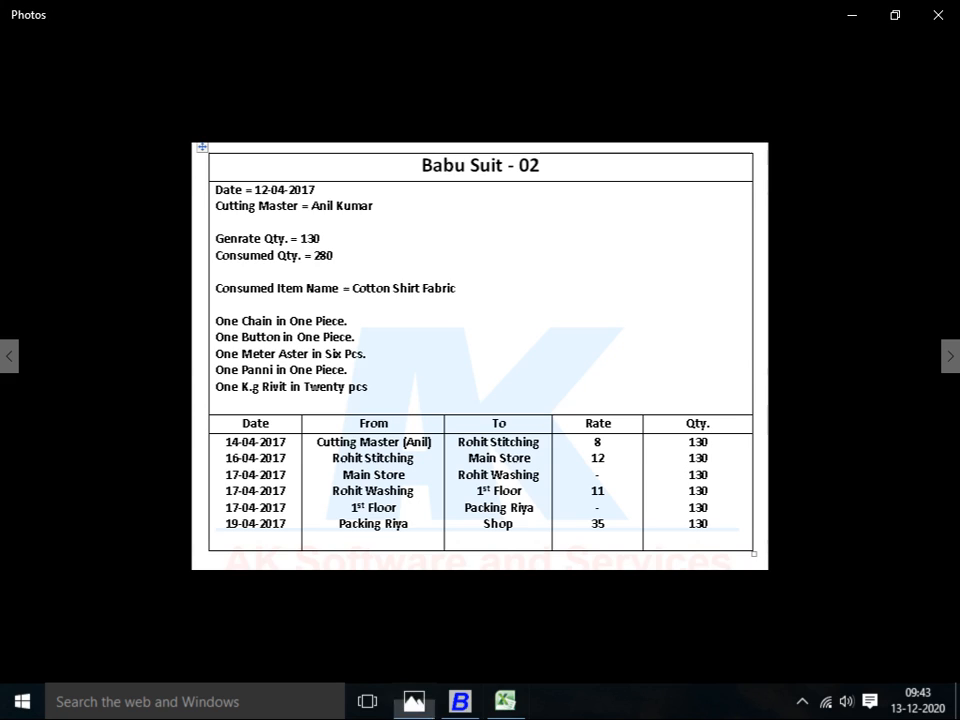
pyautogui.hotkey('alt', 'Tab')
pyautogui.hotkey('alt', 'Tab')
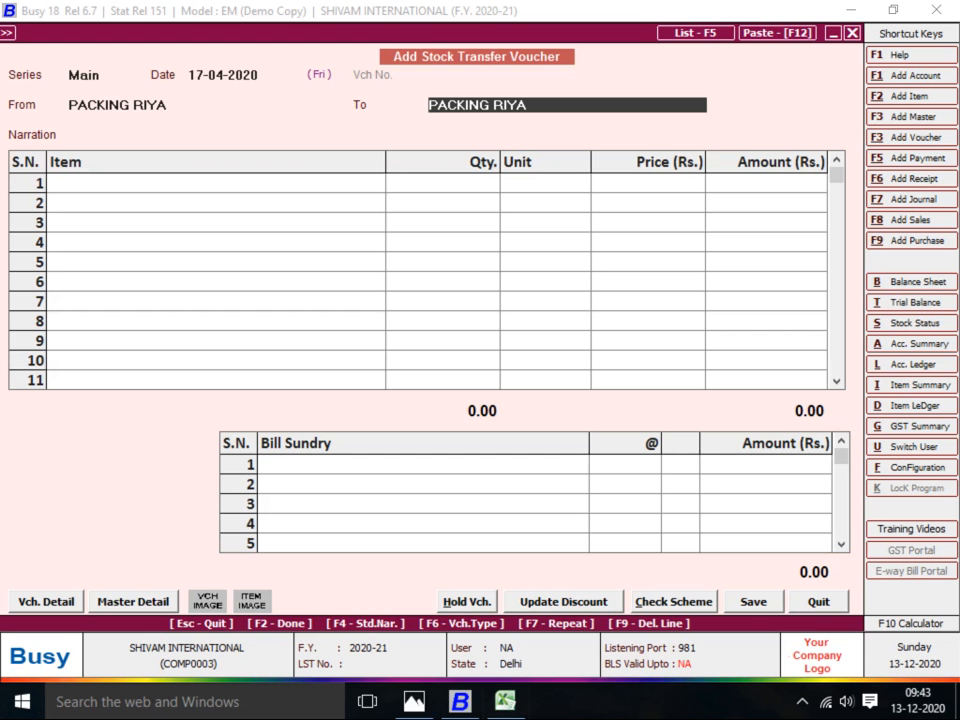
pyautogui.write('SHOP')
pyautogui.press('Return')
# Add BABA SUT-2 with quantity 130 at the default price
pyautogui.write('2')
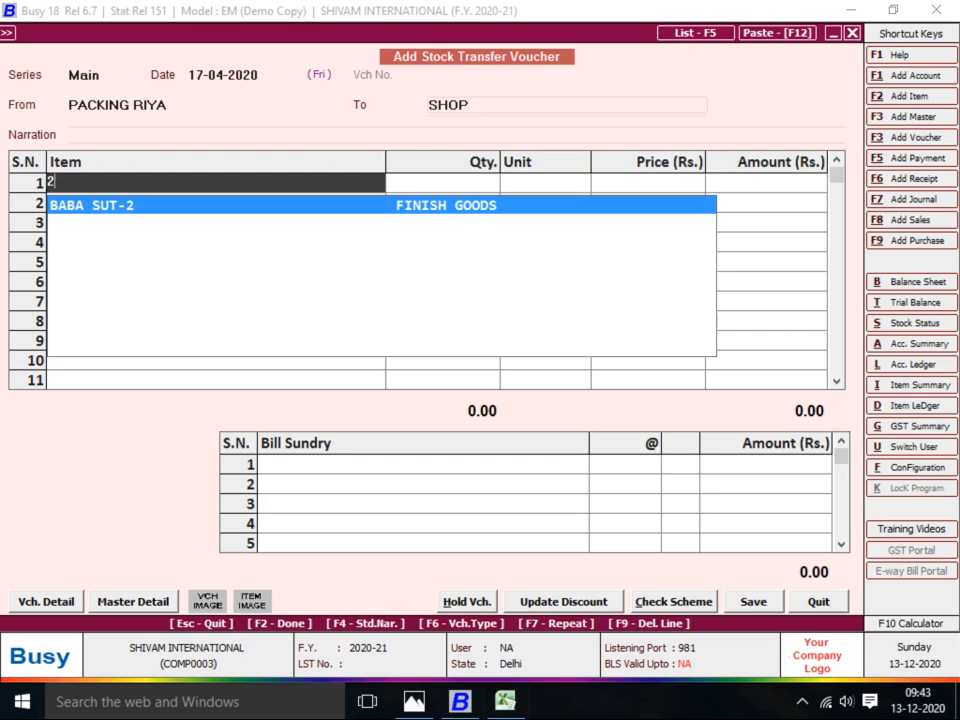
pyautogui.press('Return')
pyautogui.write('130')
pyautogui.press('Return')
pyautogui.press('Return')
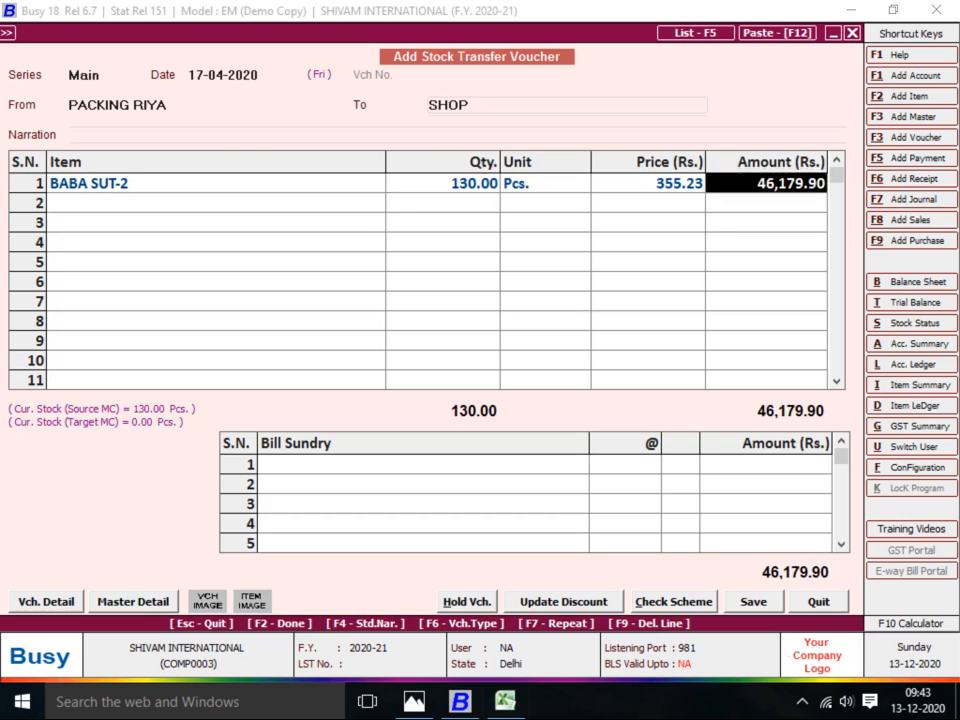
pyautogui.press('Return')
# Charge JOB WORK A/C at 35 per piece and save the voucher
pyautogui.press('Return')
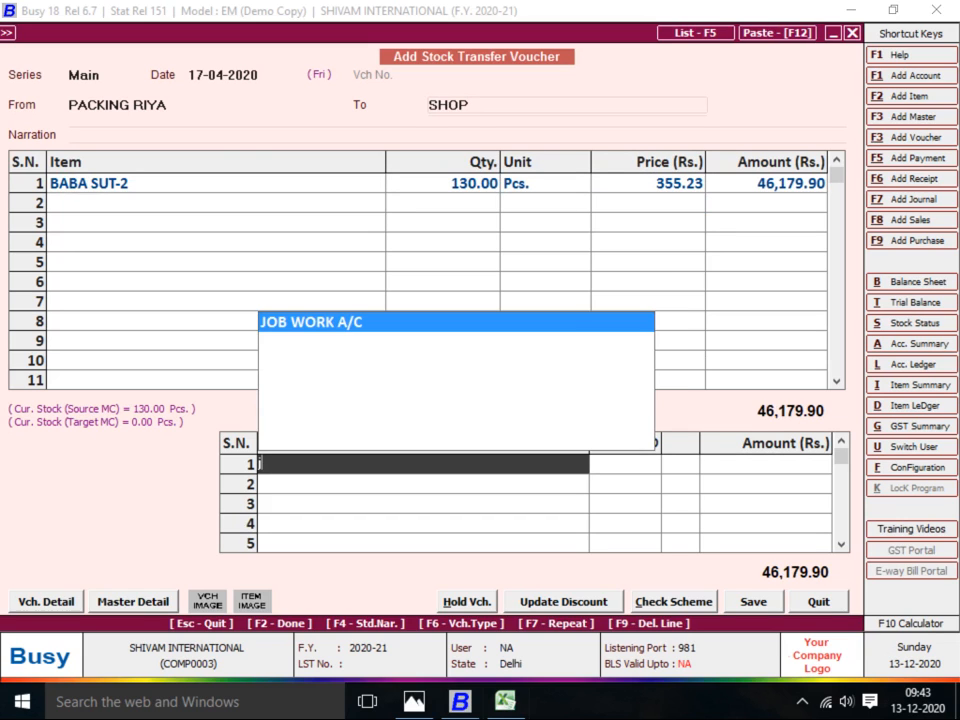
pyautogui.write('j')
pyautogui.press('Return')
pyautogui.hotkey('alt', 'Tab')
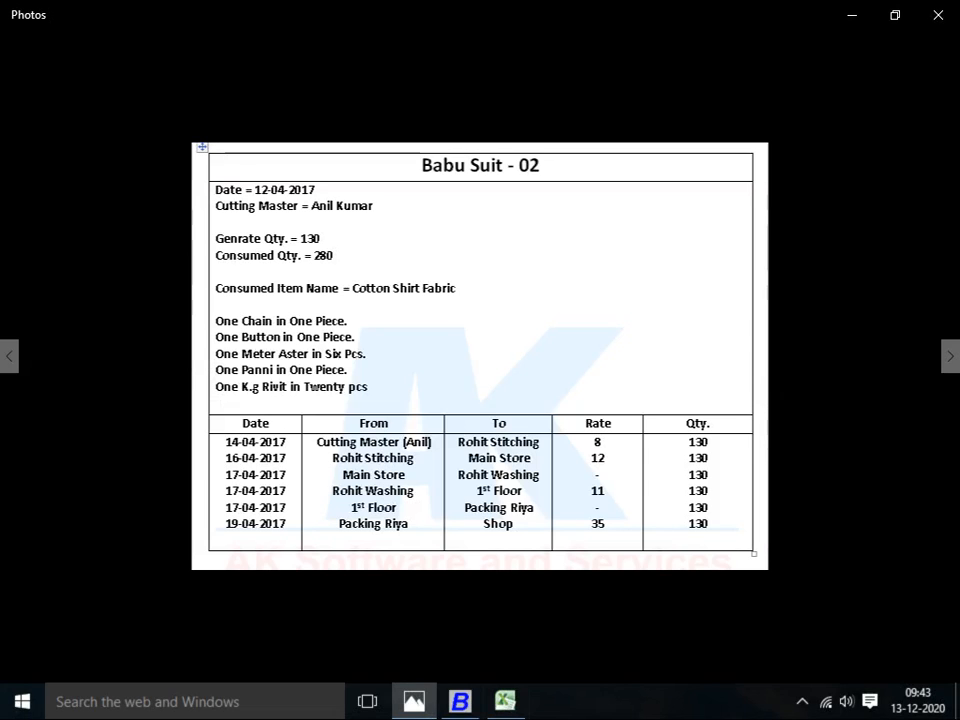
pyautogui.hotkey('alt', 'Tab')
pyautogui.write('35')
pyautogui.press('Return')
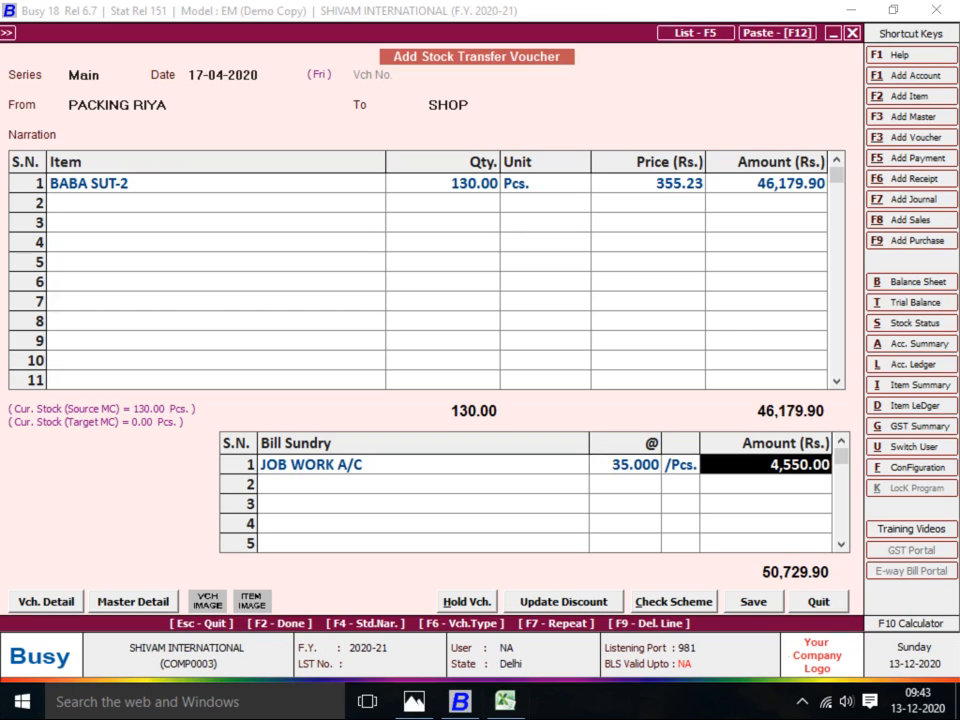
pyautogui.press('F2')
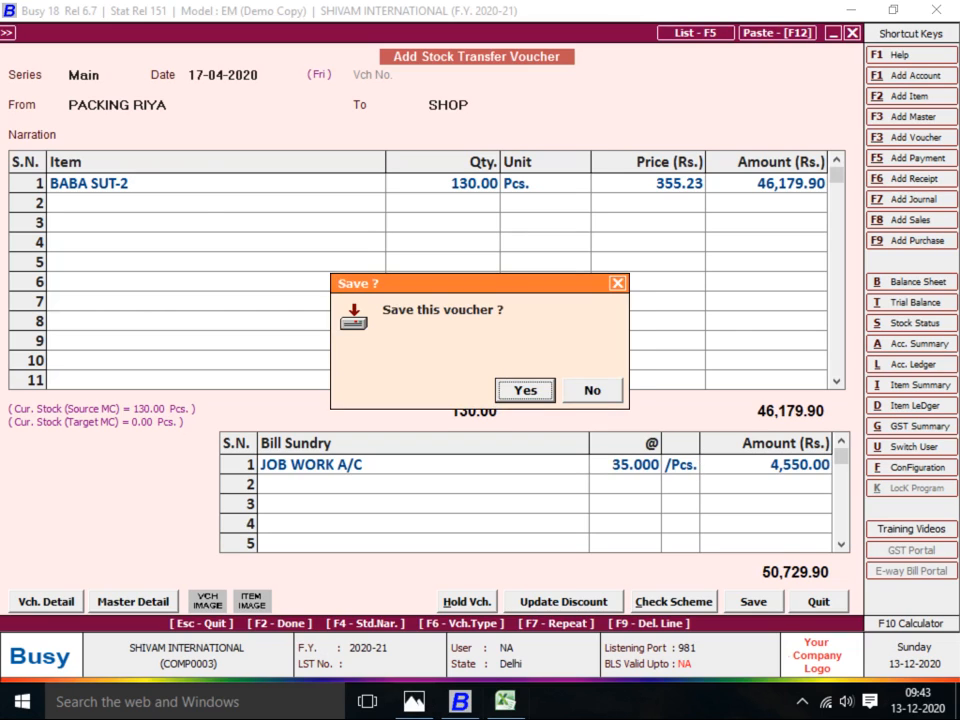
pyautogui.press('Return')
pyautogui.hotkey('alt', 'Tab')
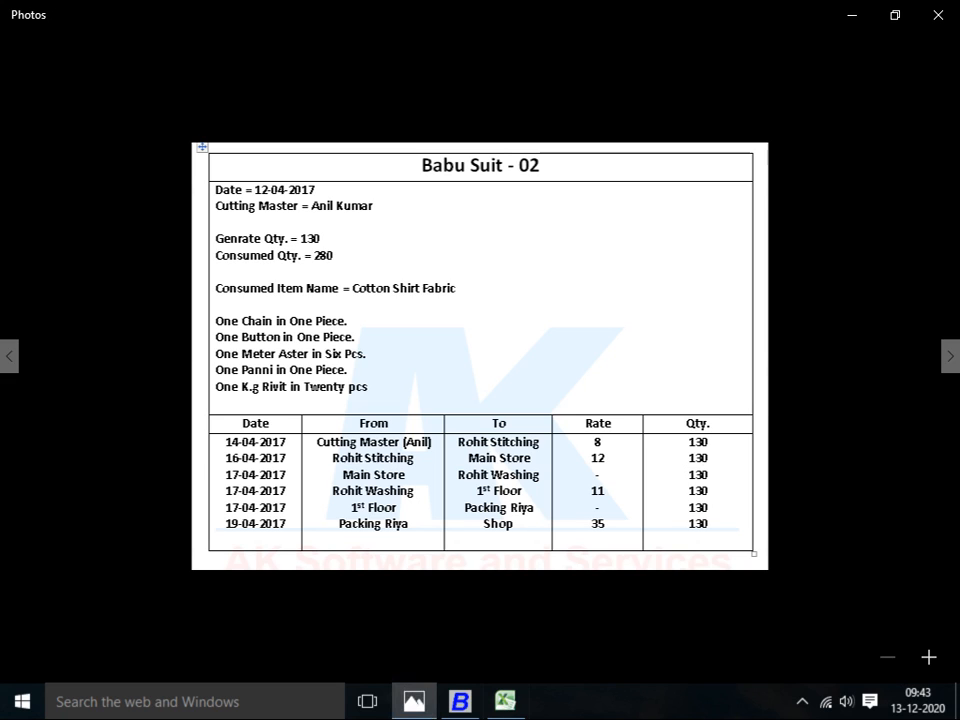
pyautogui.click(801, 701)
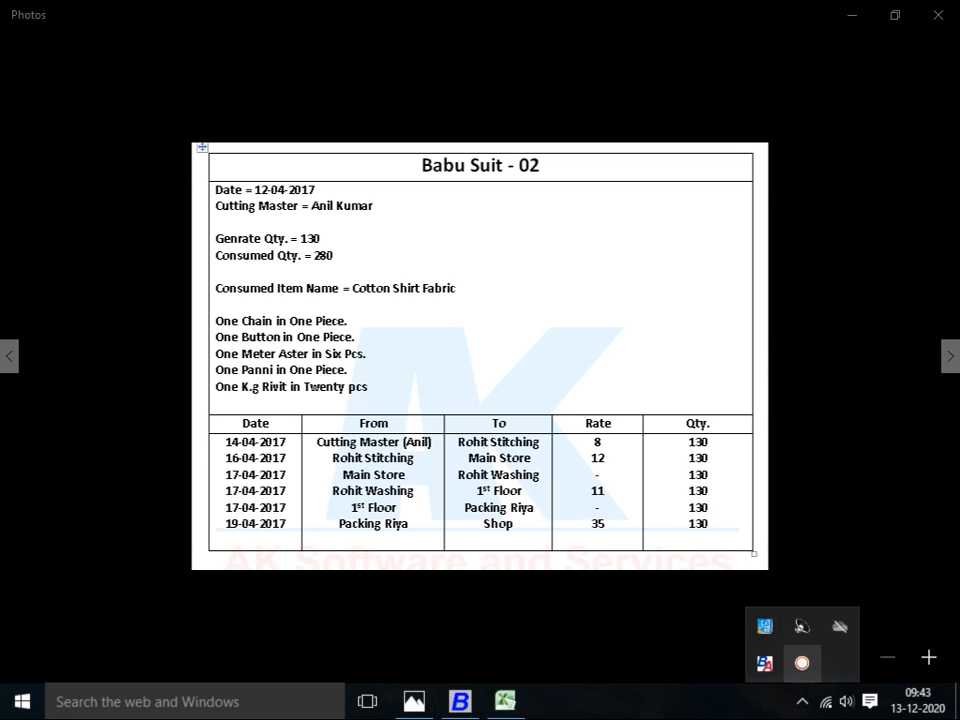
pyautogui.click(802, 662)
pyautogui.click(945, 640)
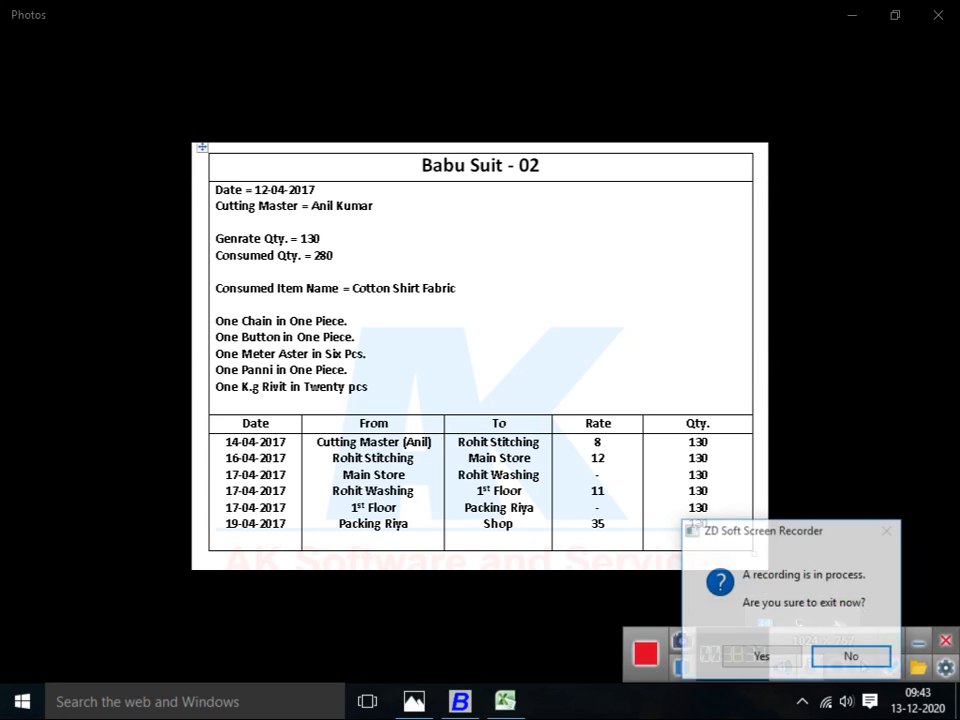